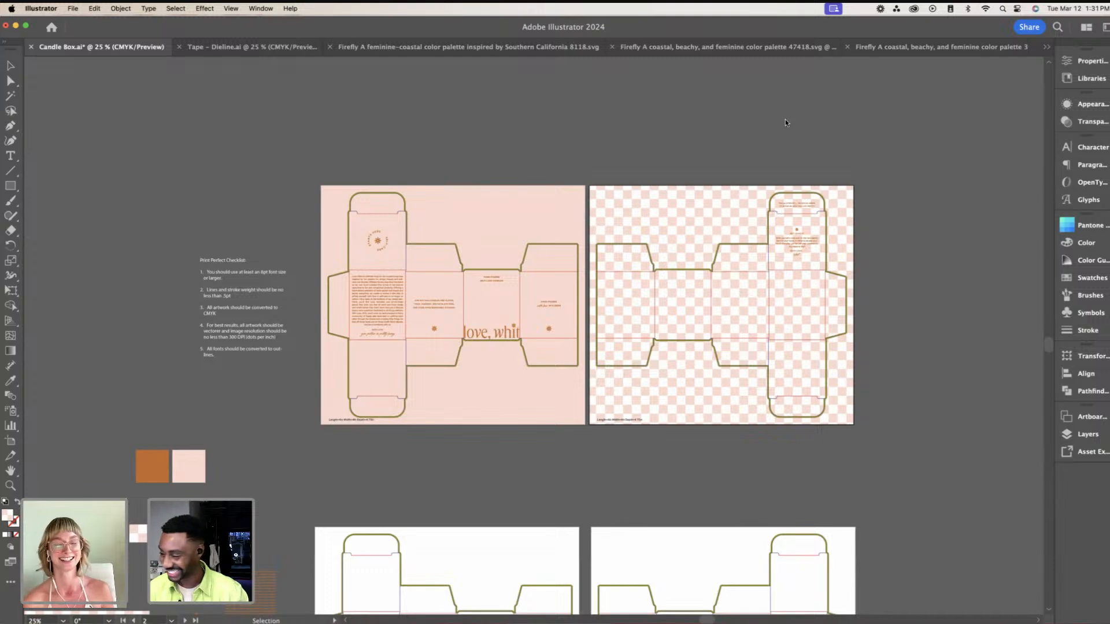
Step: Examine the finished exterior and interior candle box layouts together with the print checklist beside them
click(514, 207)
key(super+equal)
scroll(513, 207, down, 3)
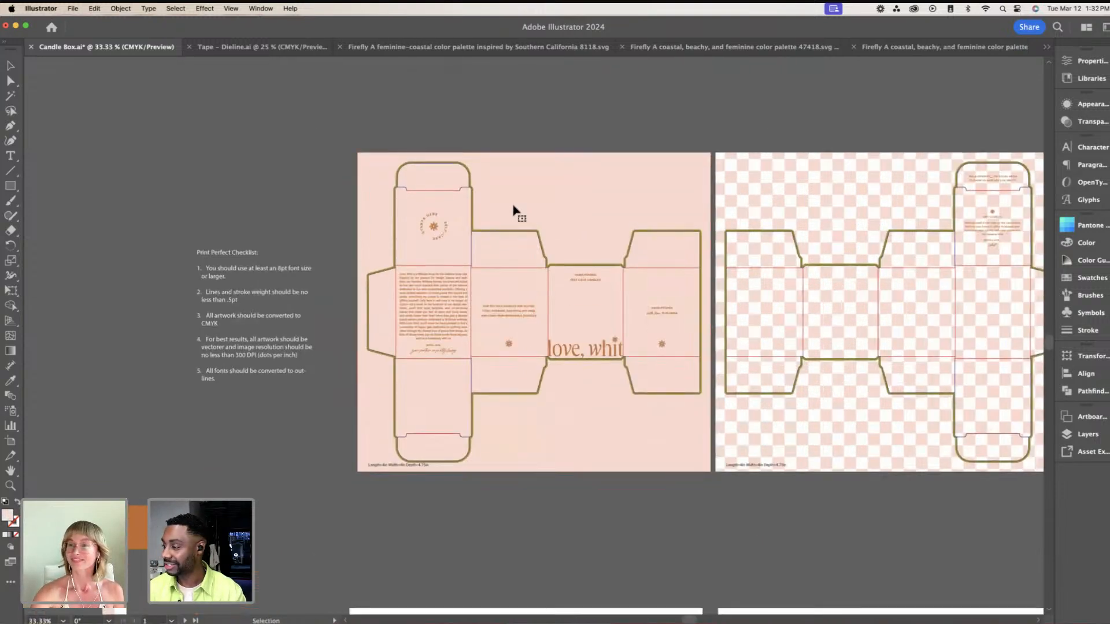
scroll(513, 207, right, 2)
scroll(519, 219, up, 1)
scroll(519, 218, right, 1)
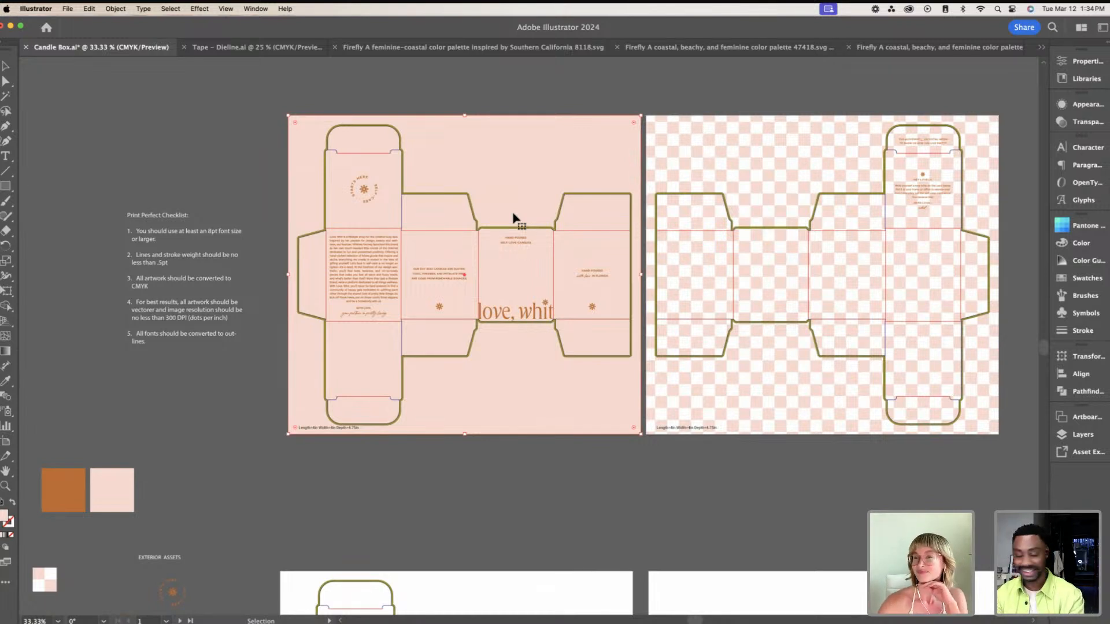
scroll(515, 218, right, 3)
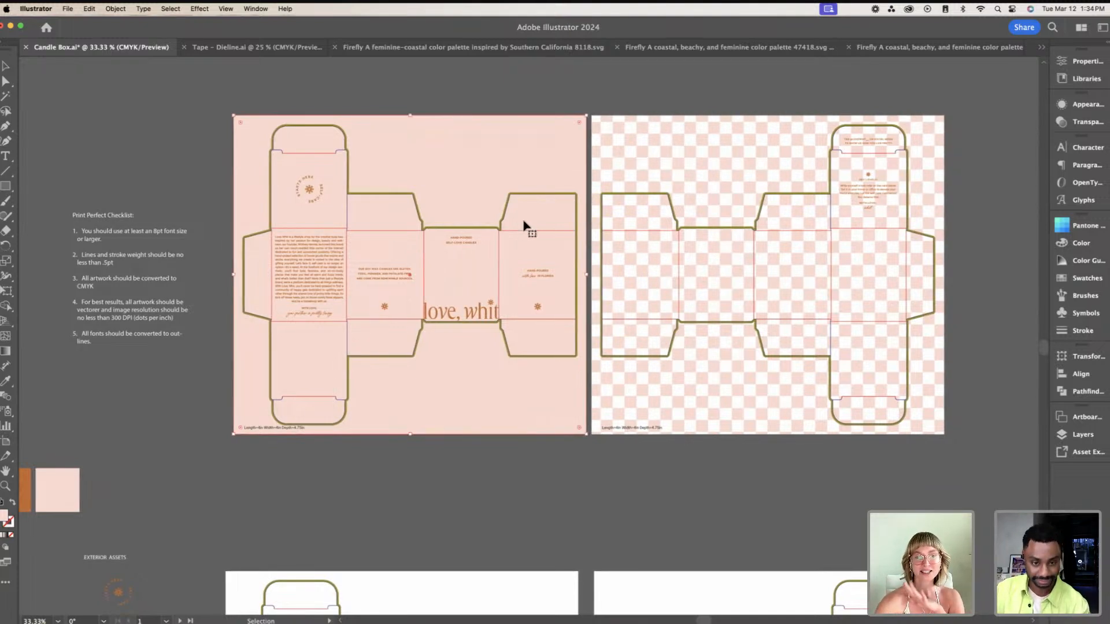
scroll(714, 321, up, 2)
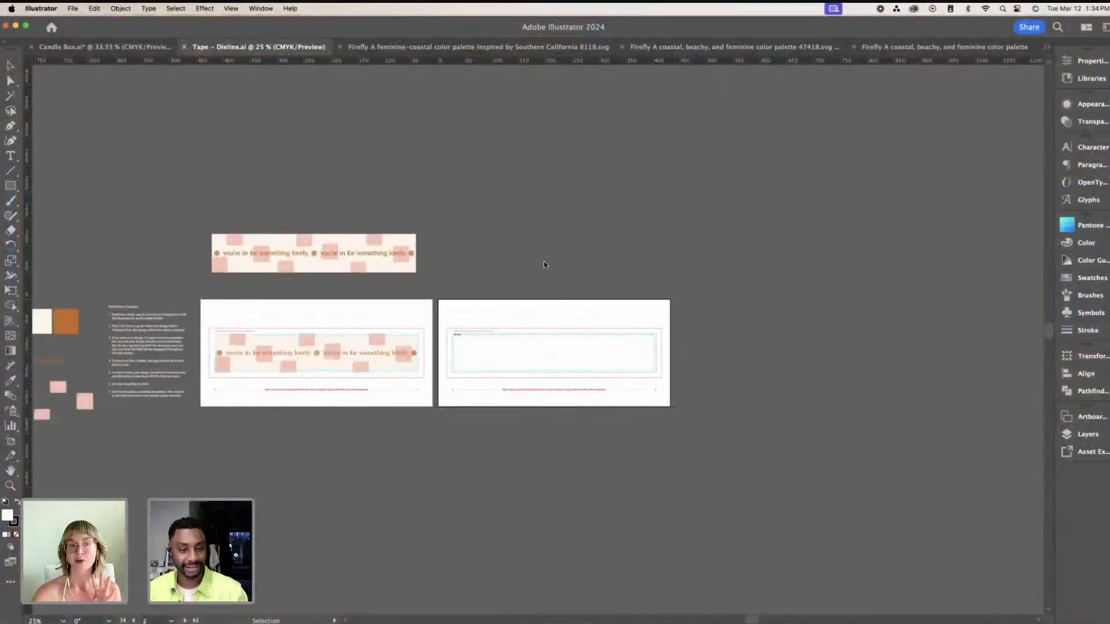
Step: Examine the tape dieline artwork and its print checklist in the tape document
scroll(426, 325, left, 3)
key(super+equal)
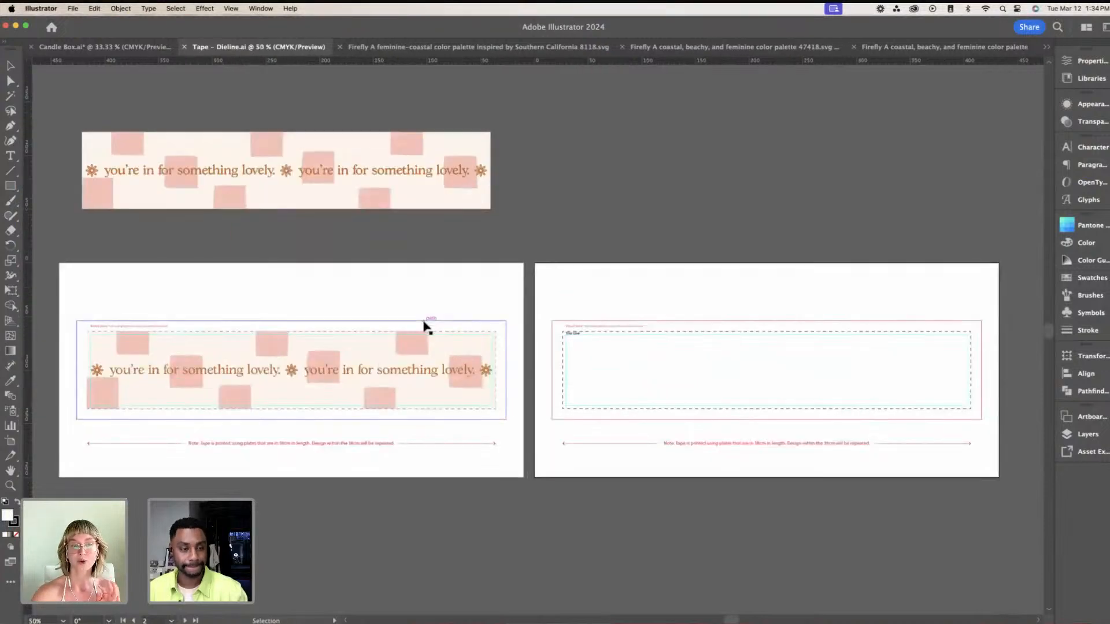
scroll(426, 324, left, 5)
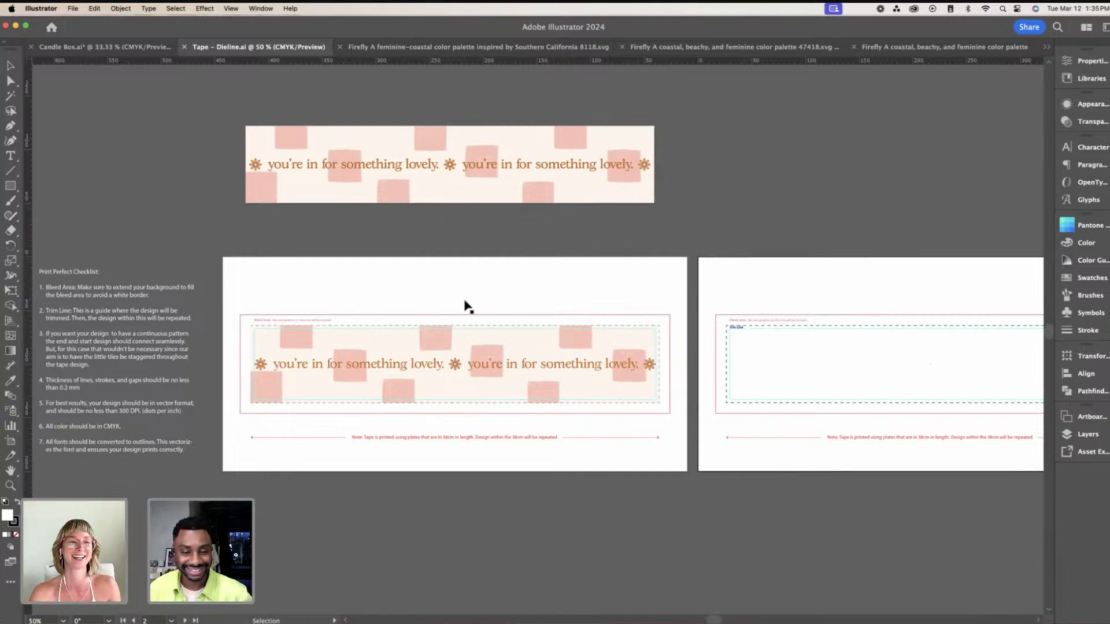
Step: Return to the Candle Box document and choose CMYK Color as its document color mode
click(134, 47)
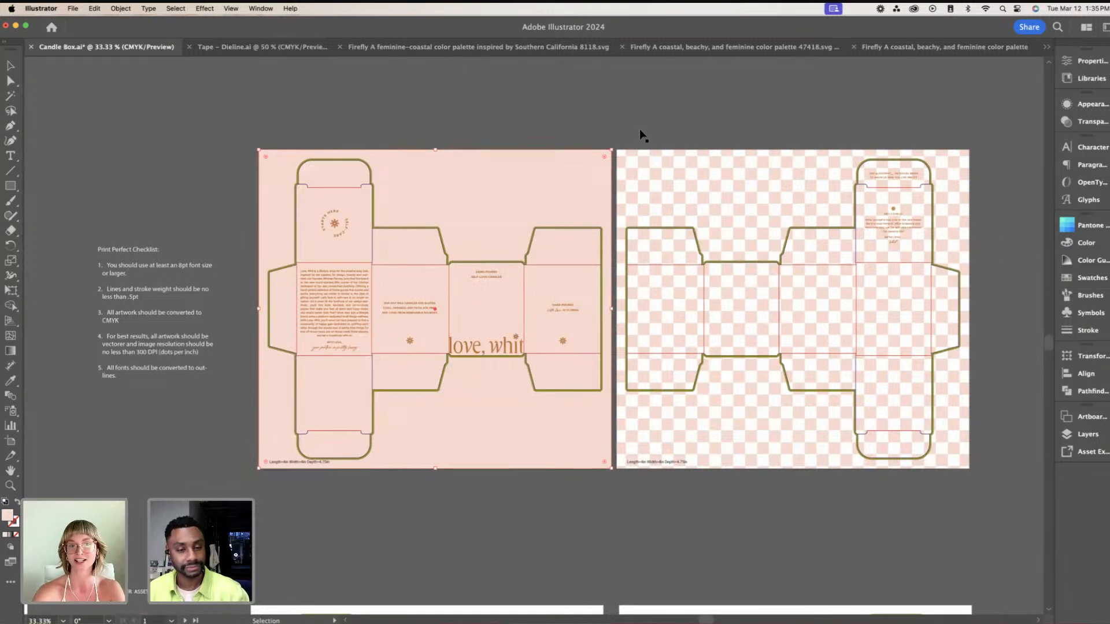
scroll(641, 134, left, 2)
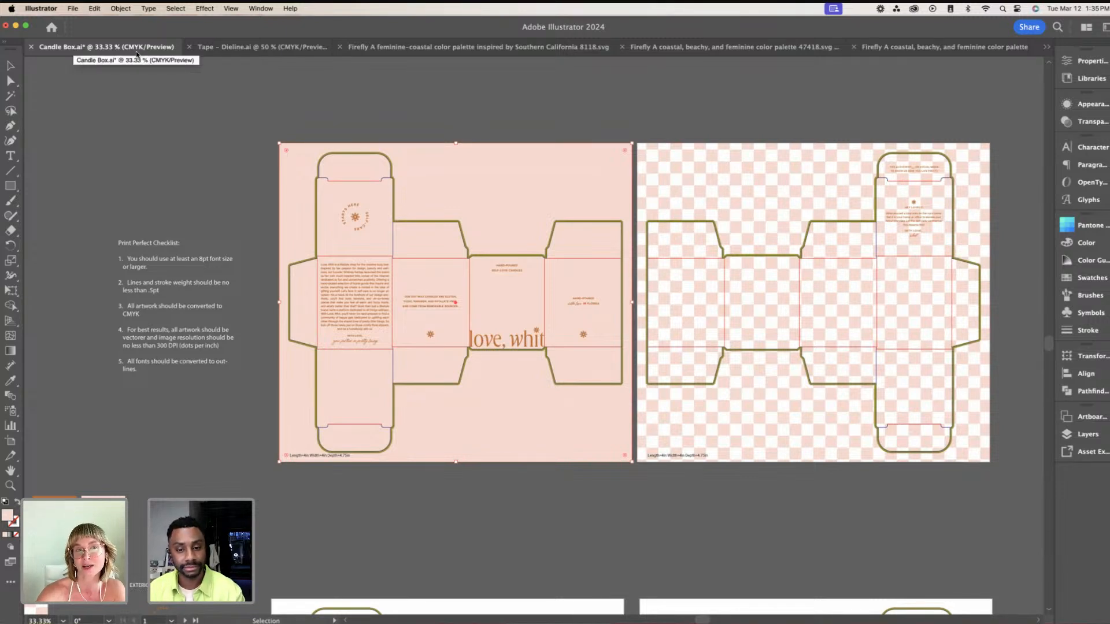
click(73, 8)
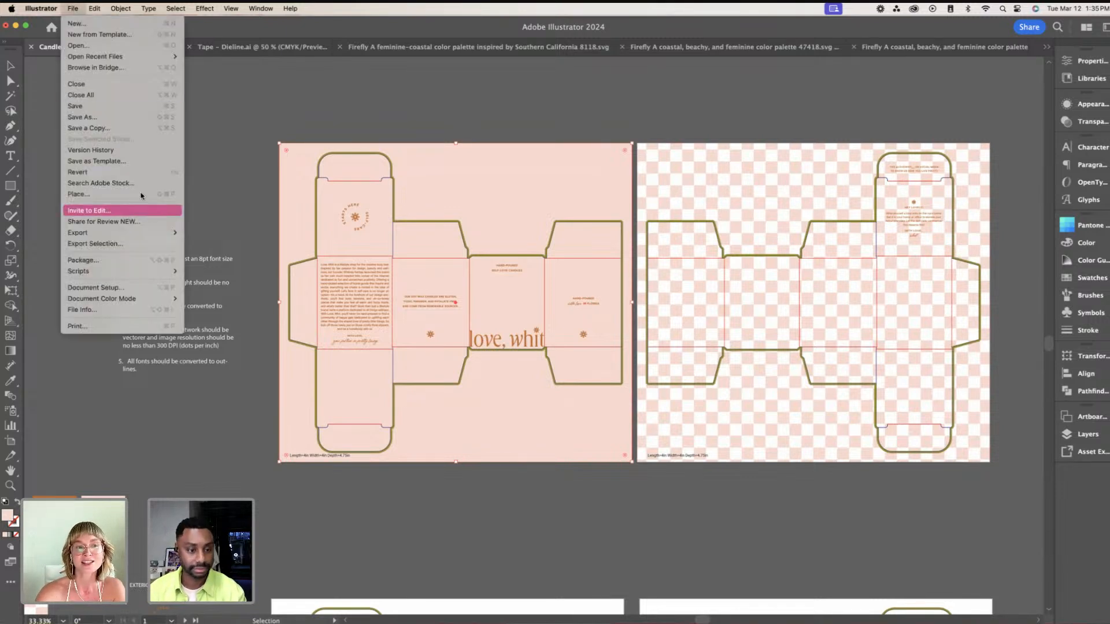
mouse_move(106, 301)
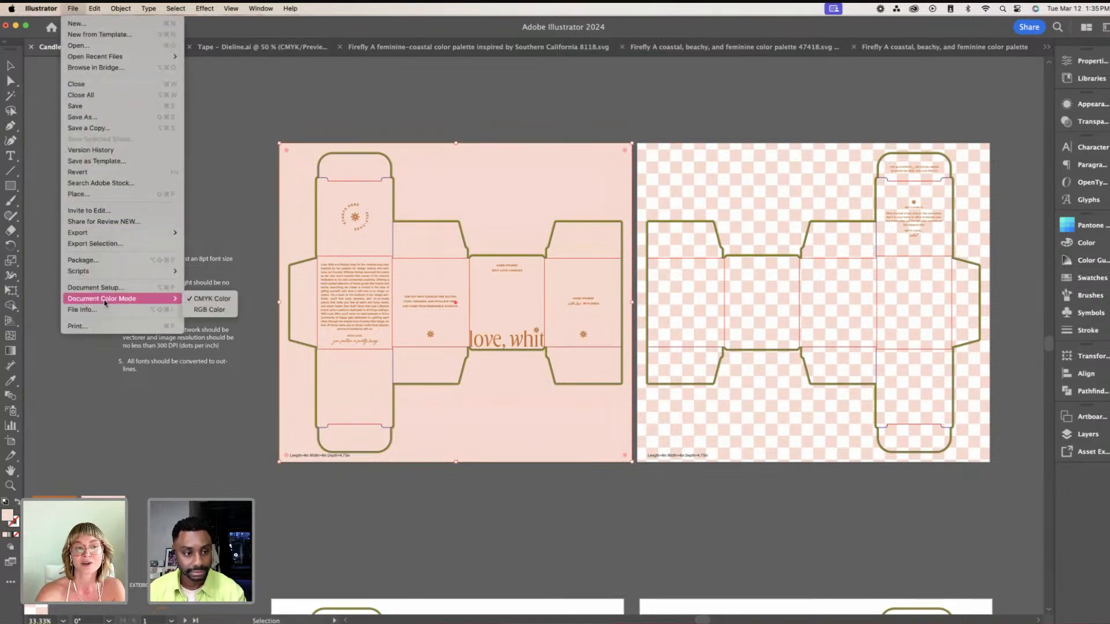
click(205, 301)
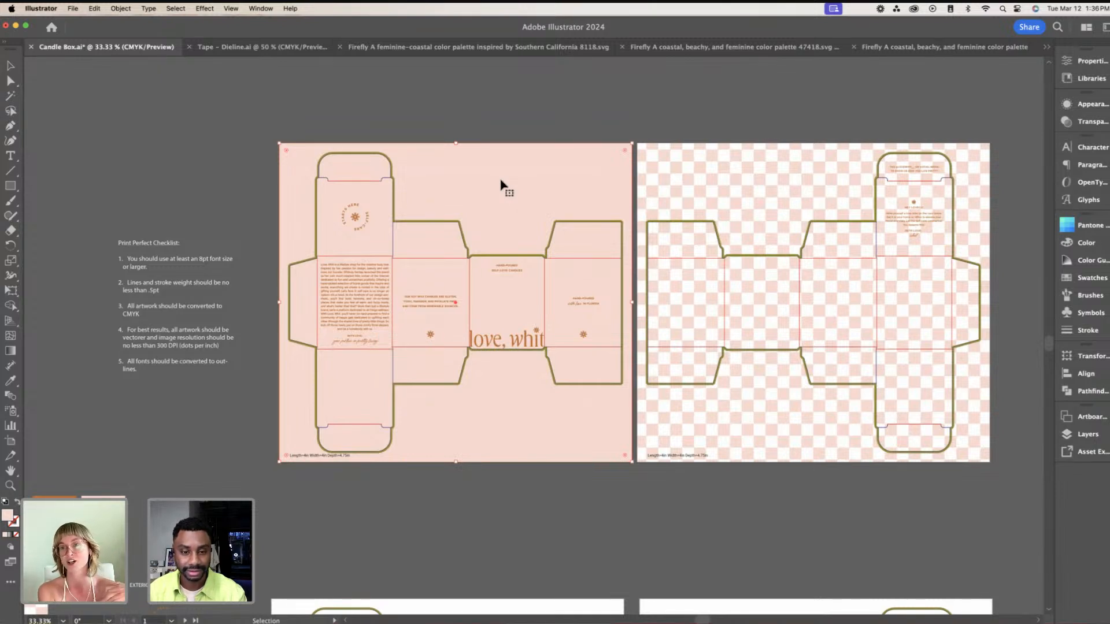
Step: Check whether outlines can be created for the long paragraph on the finished exterior layout, leaving nothing selected
click(367, 289)
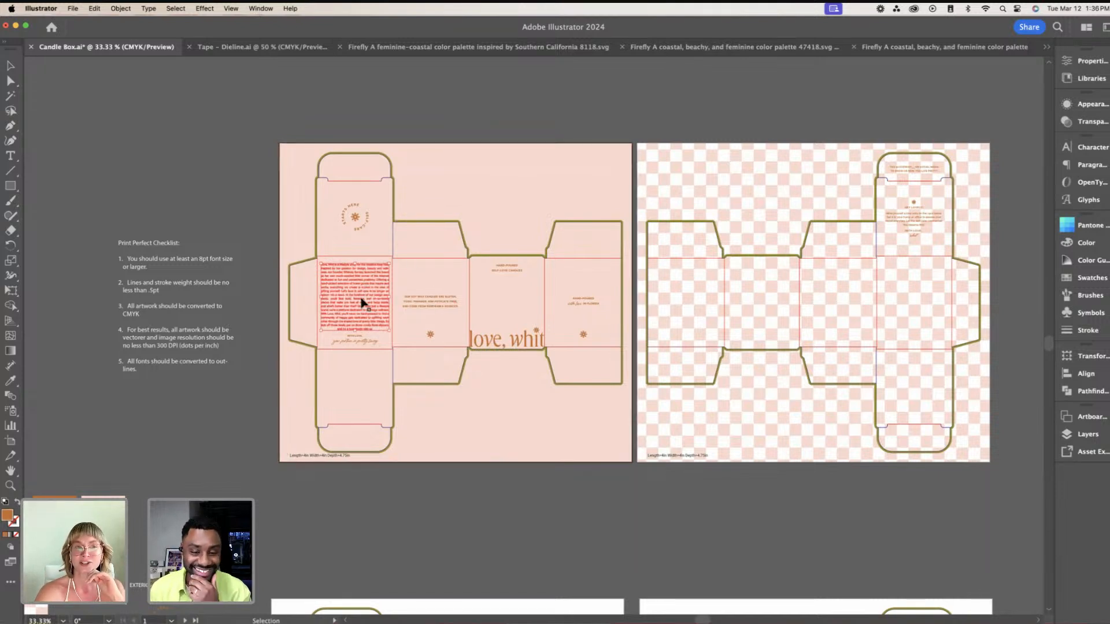
click(148, 9)
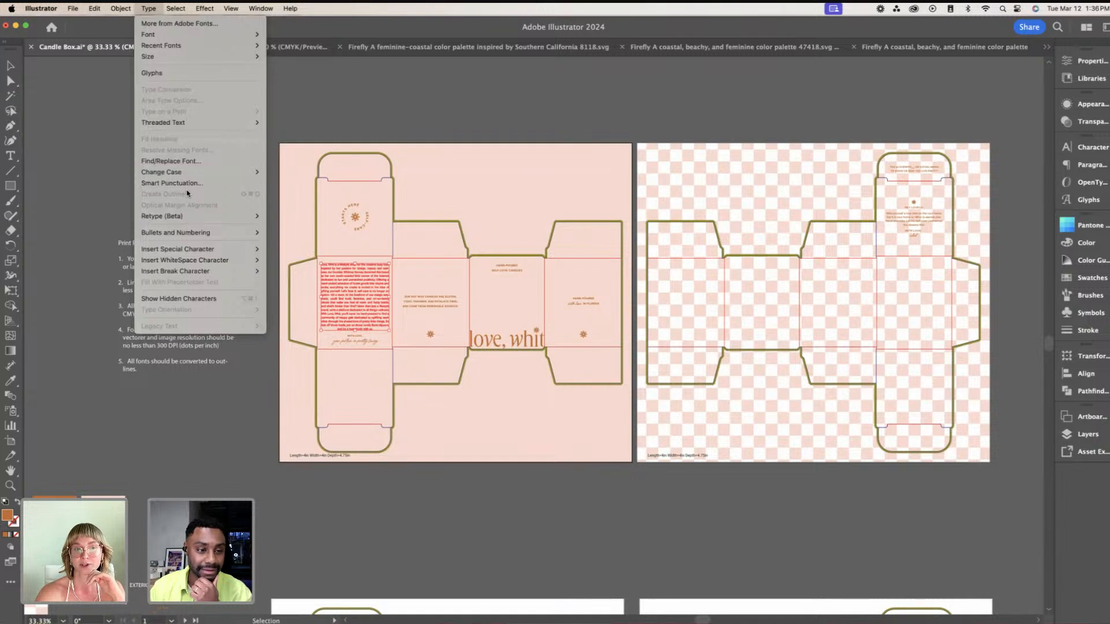
click(473, 124)
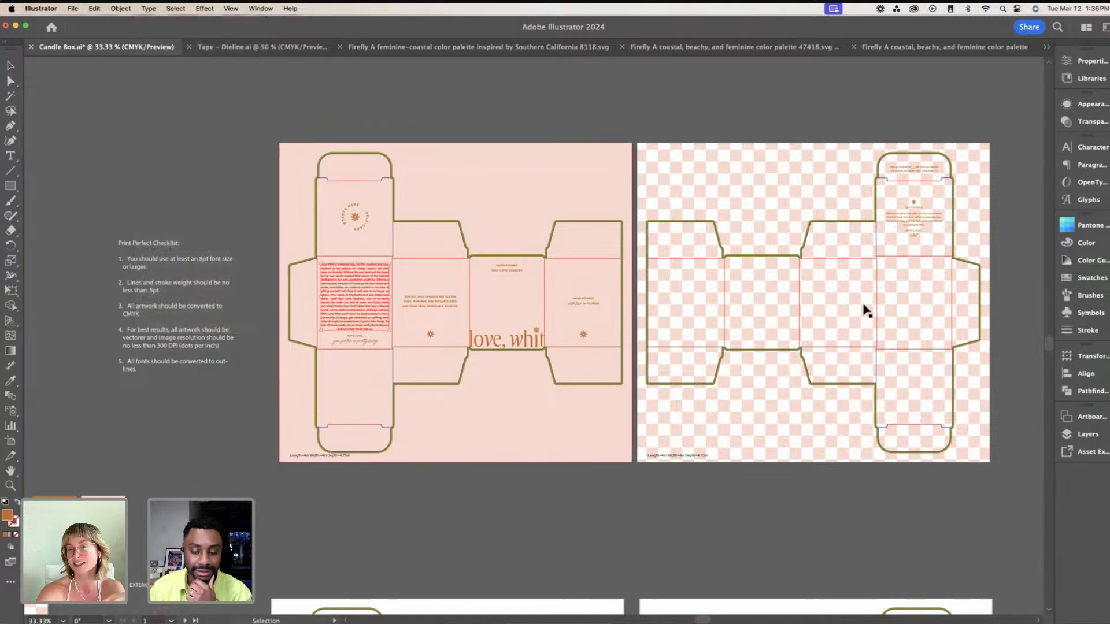
click(522, 102)
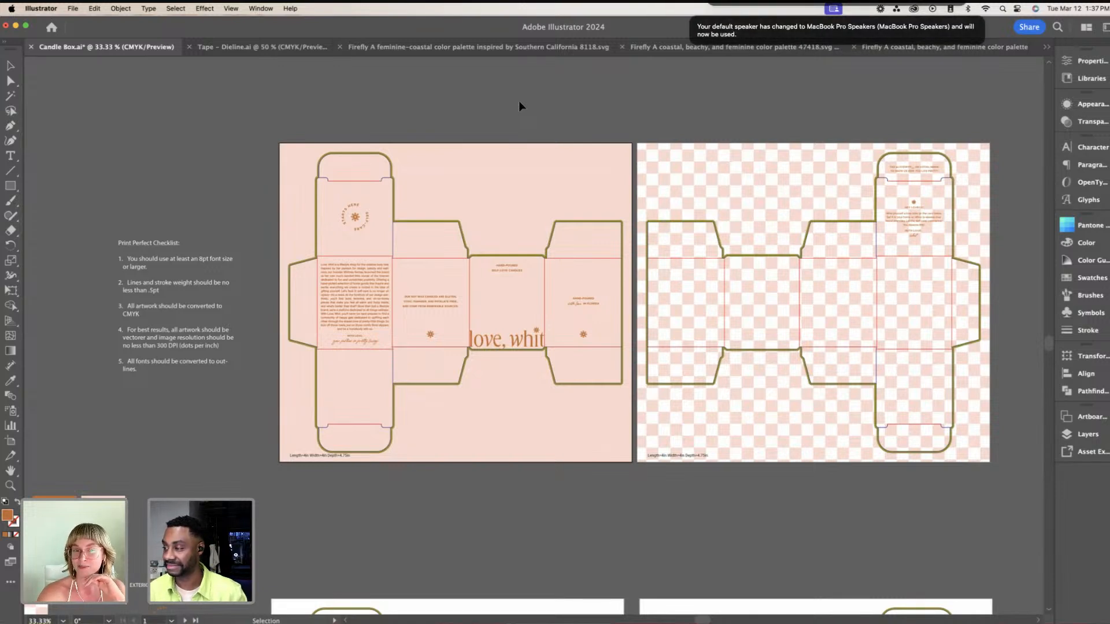
key(F12)
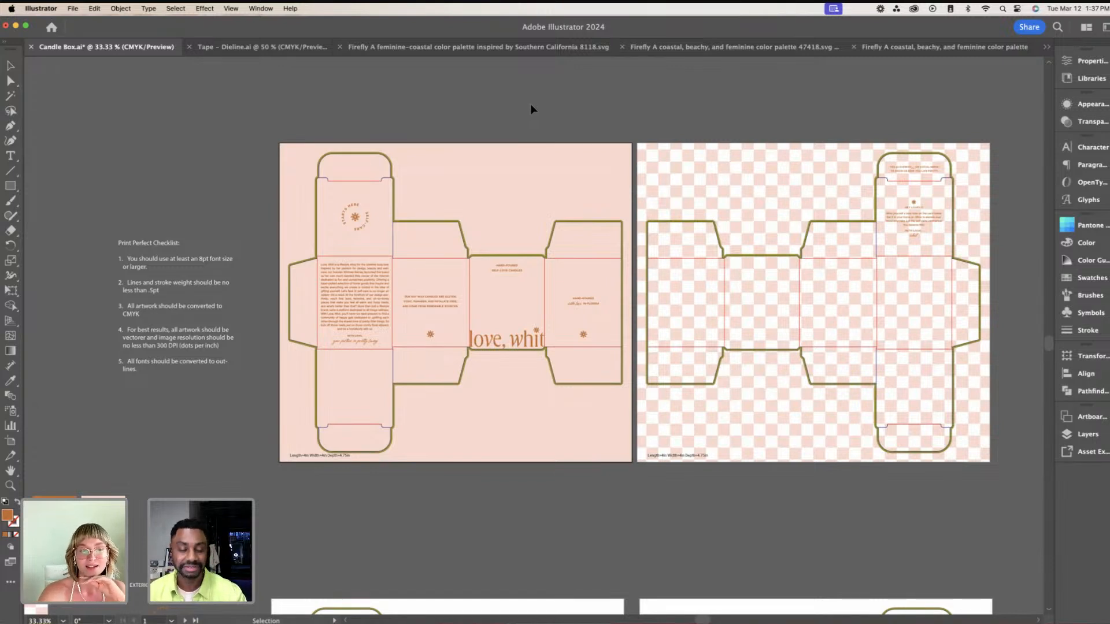
key(XF86AudioLowerVolume)
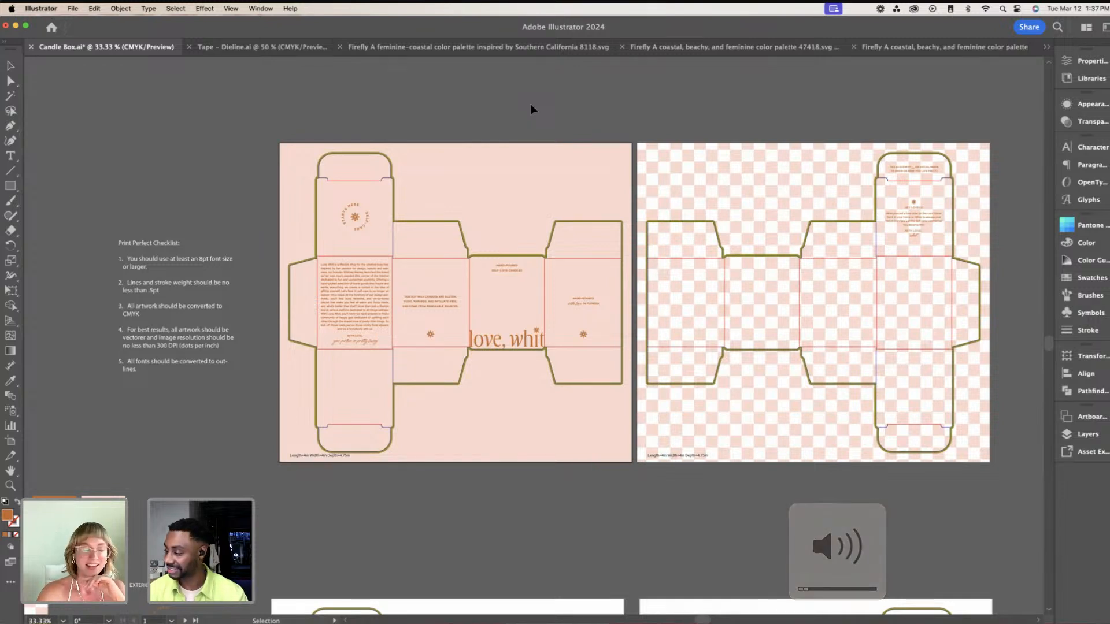
scroll(531, 109, right, 3)
scroll(532, 109, down, 1)
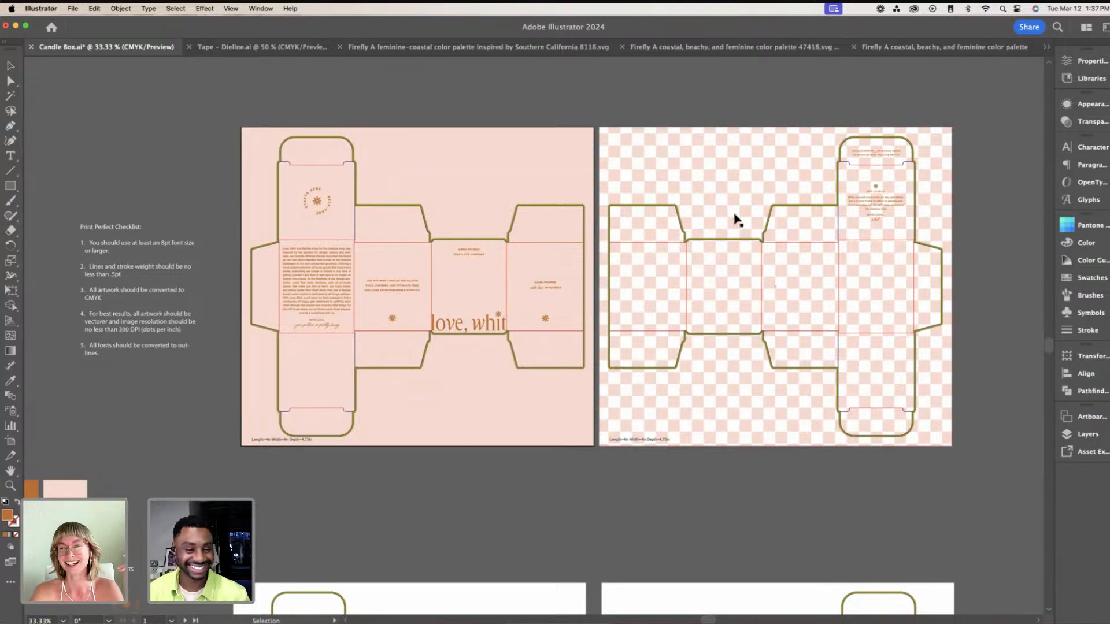
scroll(736, 217, down, 2)
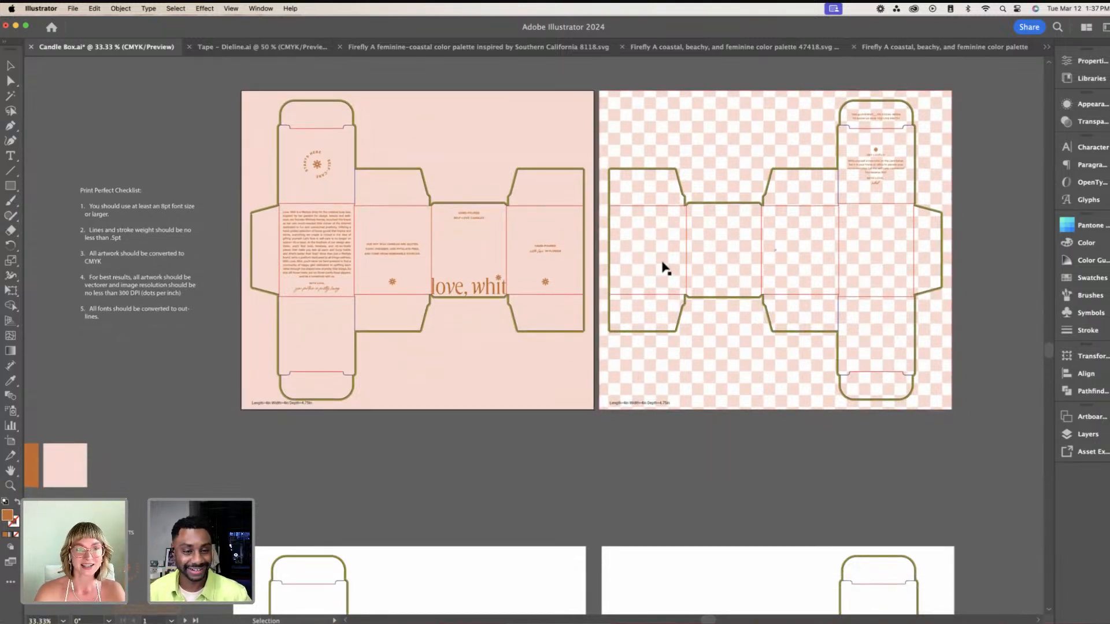
scroll(661, 267, up, 2)
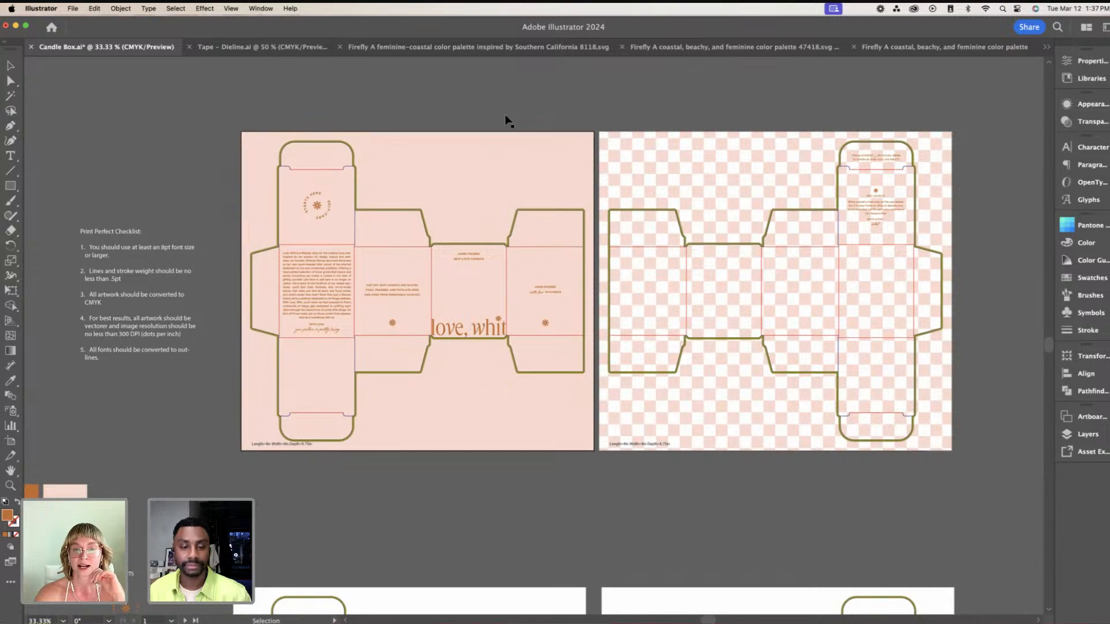
Step: Select the pale pink color square above the loose assets to pick up its fill
scroll(686, 166, down, 5)
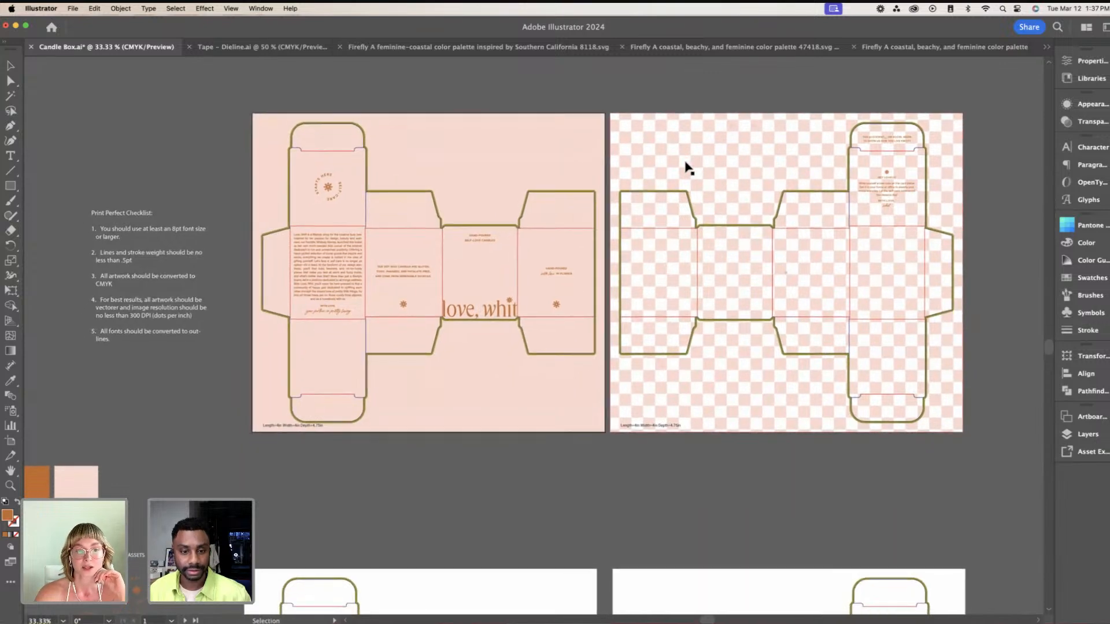
scroll(687, 167, down, 5)
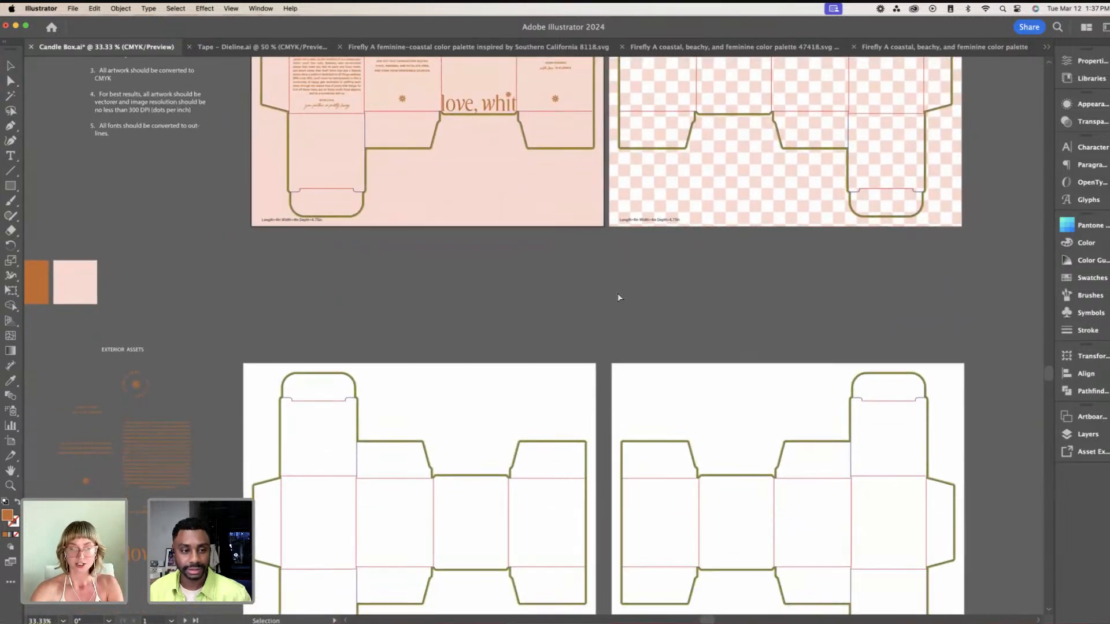
key(super+minus)
scroll(617, 298, left, 3)
scroll(617, 297, down, 2)
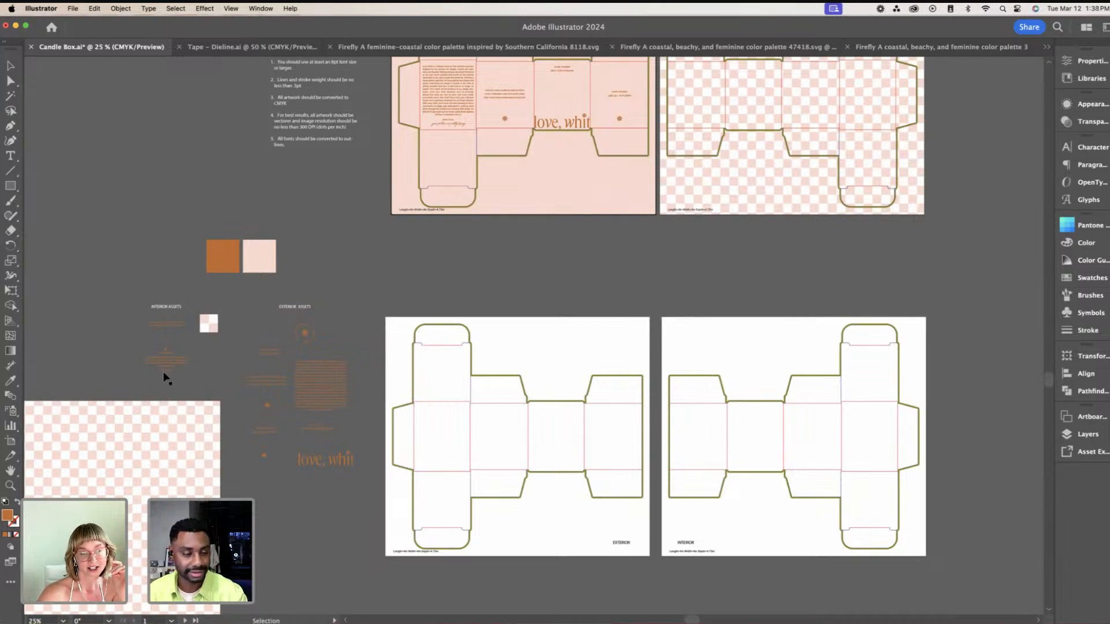
scroll(365, 305, right, 2)
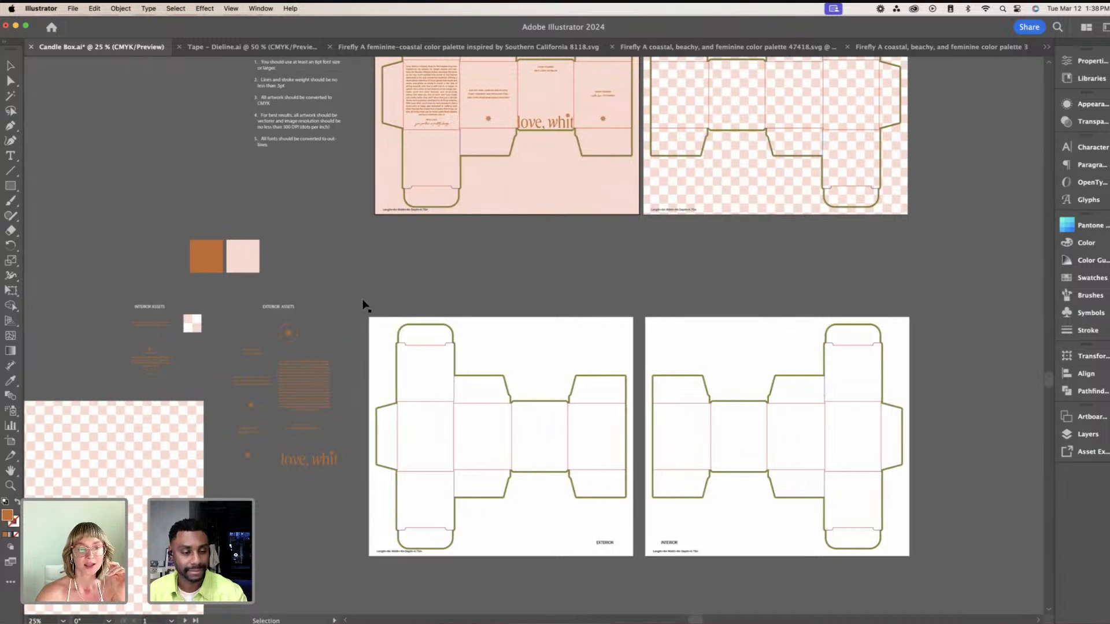
click(256, 262)
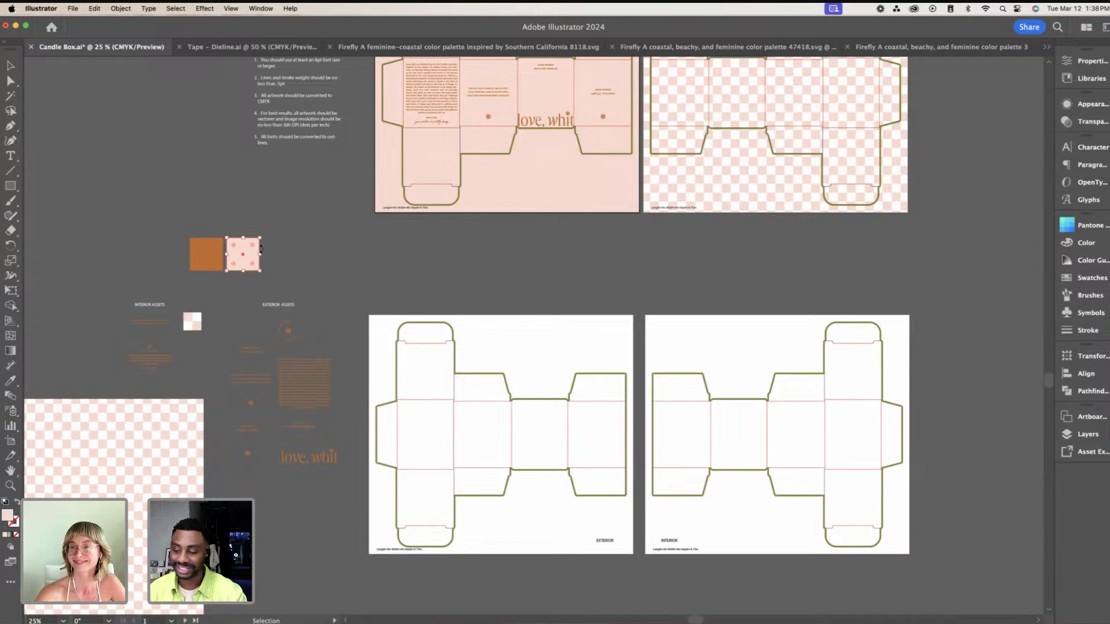
scroll(264, 249, down, 3)
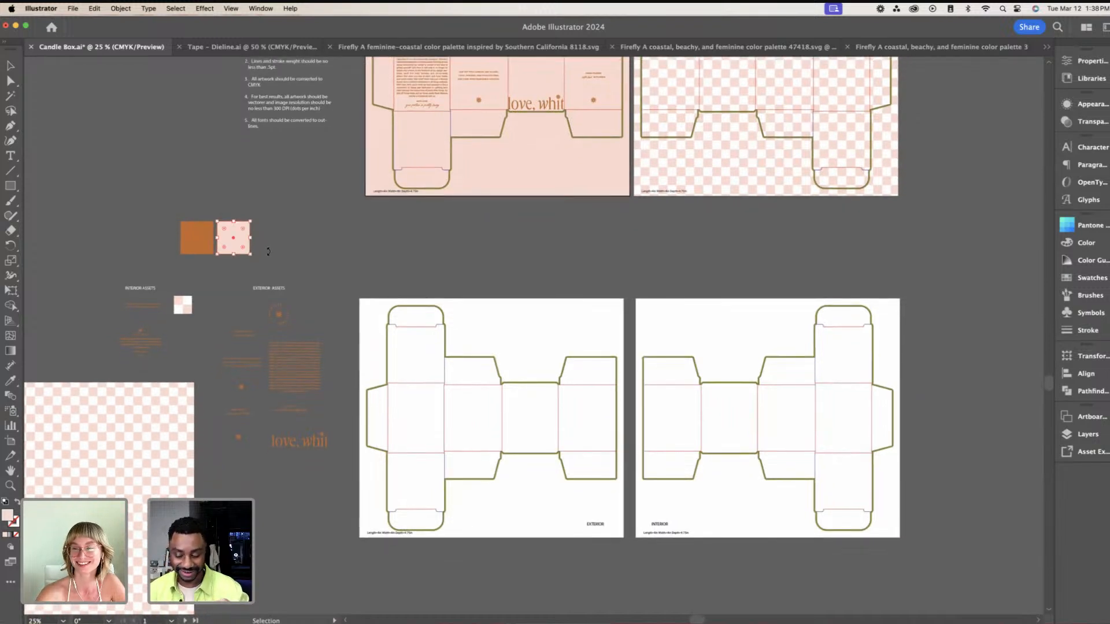
Step: Draw a pale pink rectangle covering the whole blank exterior artboard on the design layer, beneath the locked dieline layer
click(11, 187)
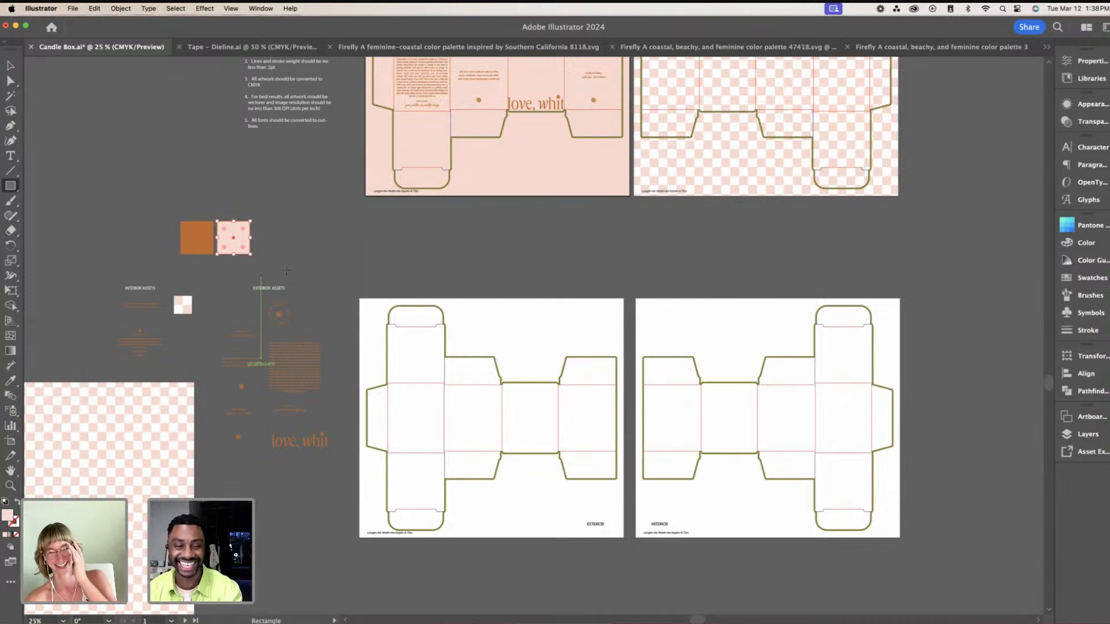
scroll(578, 260, up, 1)
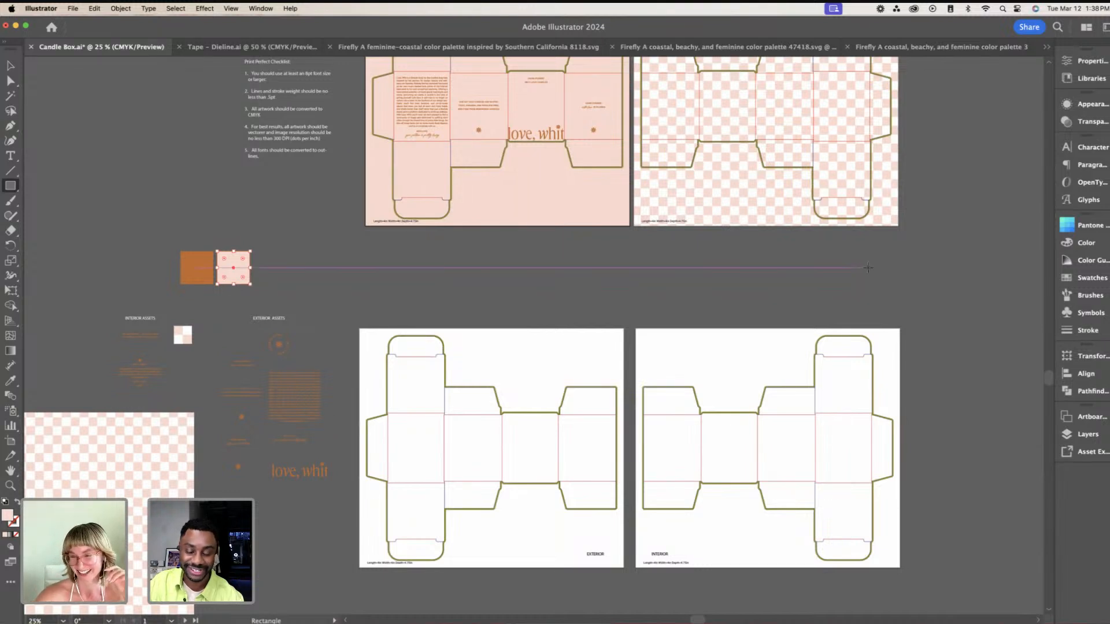
scroll(868, 268, right, 2)
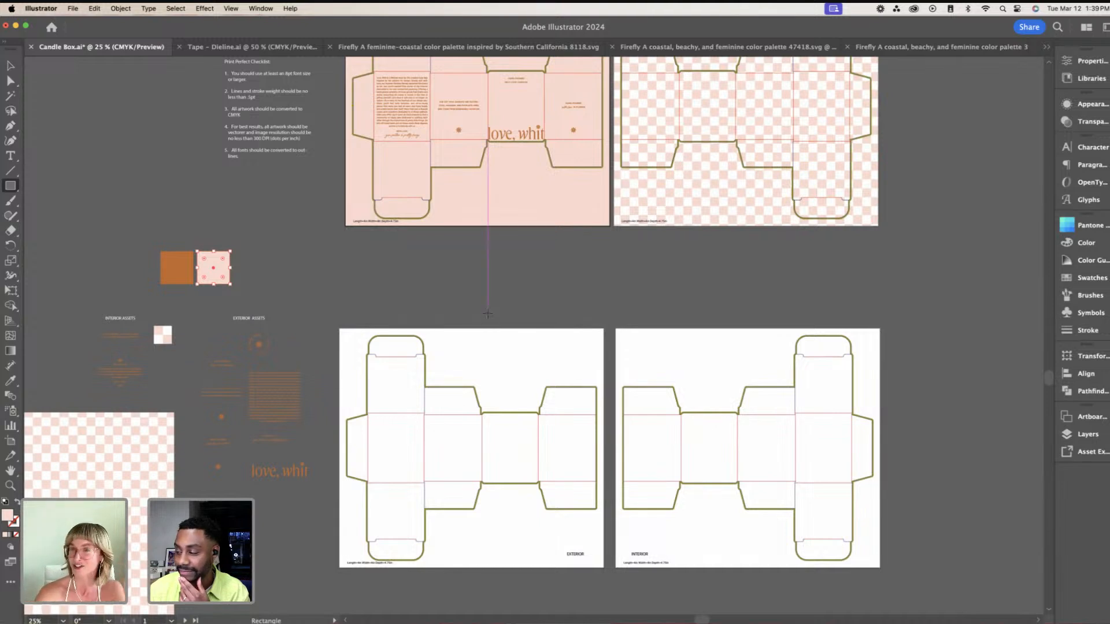
scroll(487, 312, down, 1)
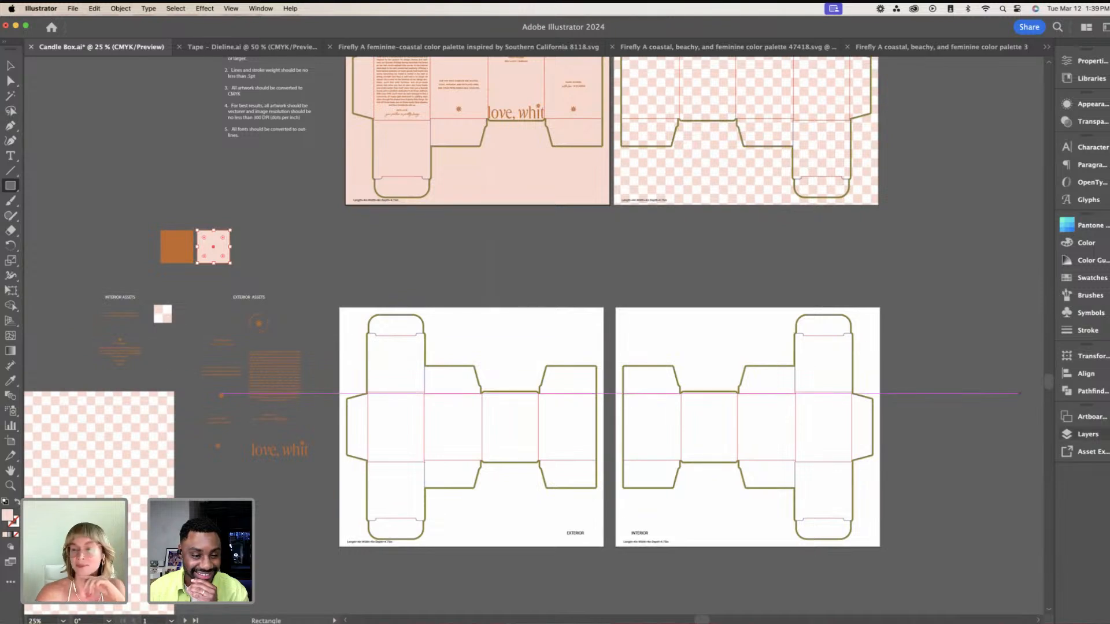
scroll(714, 269, down, 1)
scroll(714, 269, down, 1)
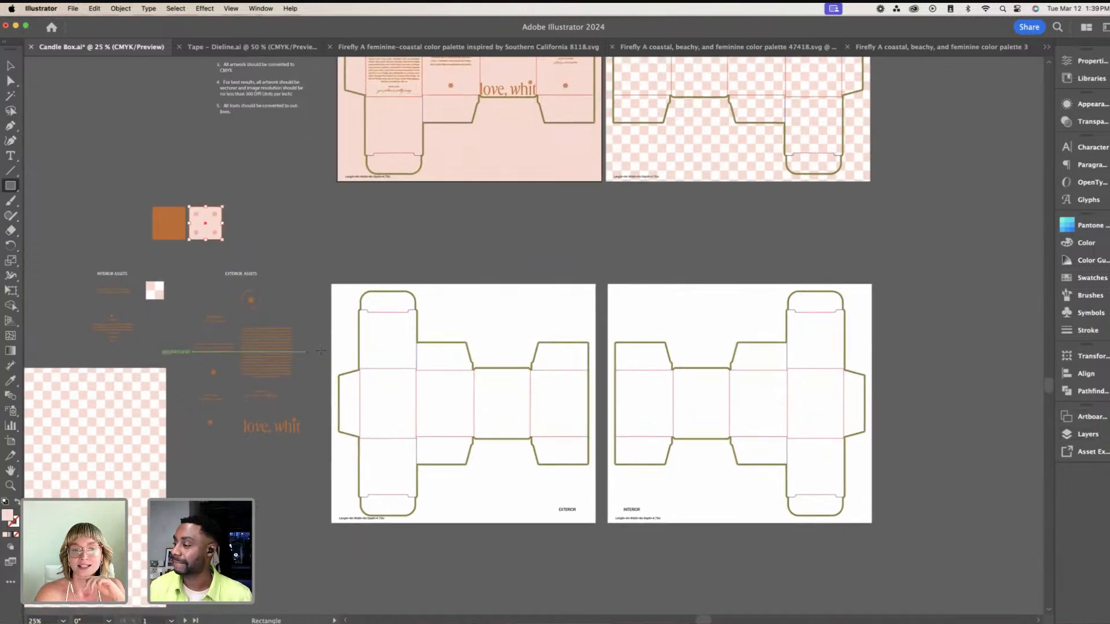
click(1089, 437)
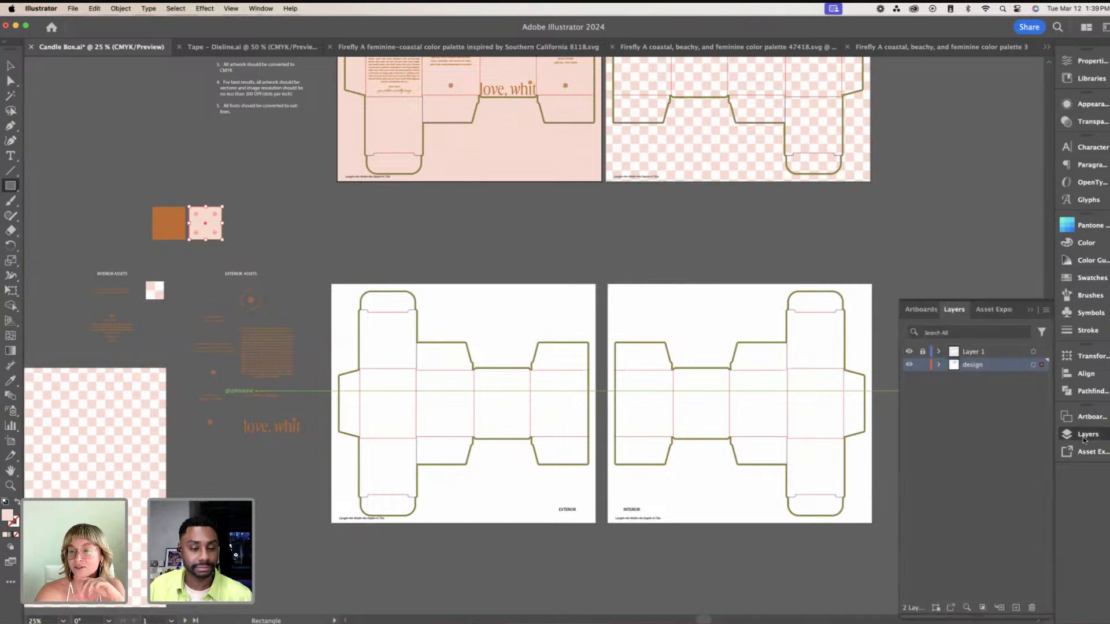
click(974, 353)
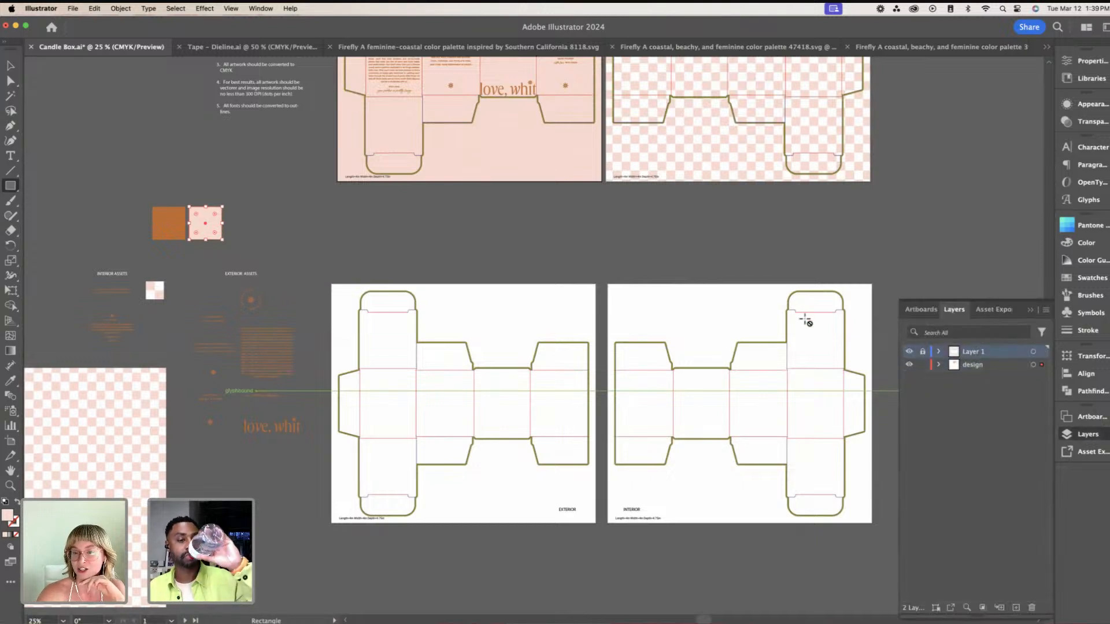
click(972, 368)
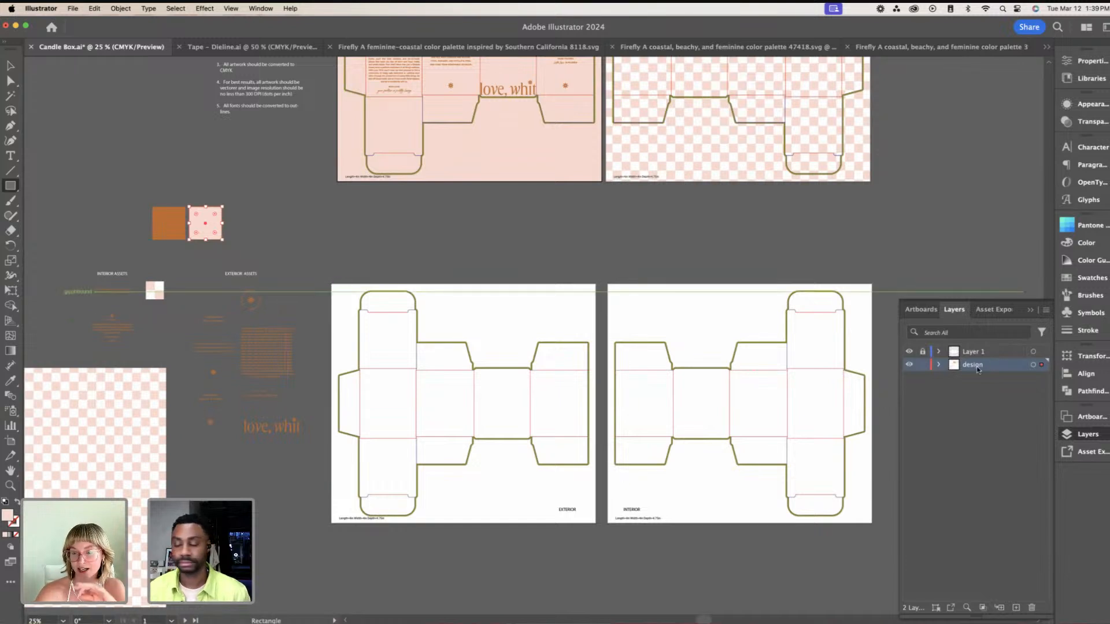
mouse_move(331, 284)
mouse_down()
mouse_move(523, 519)
mouse_move(607, 521)
mouse_move(596, 523)
mouse_up()
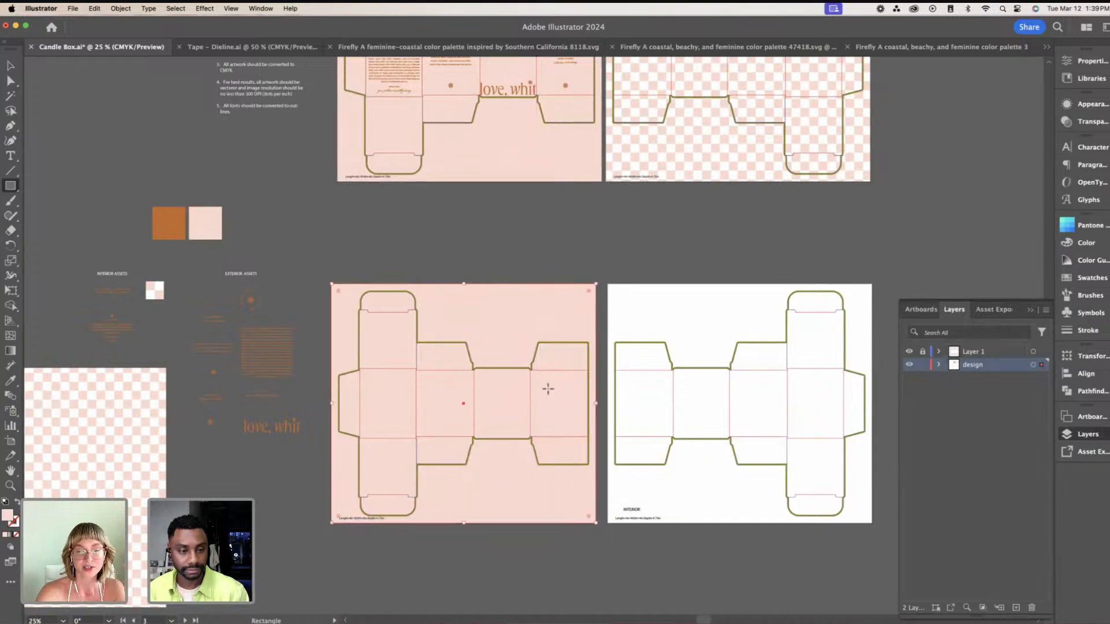
Step: Deselect the pink rectangle and compare the blank exterior dieline with the finished exterior layout above it
key(v)
click(372, 236)
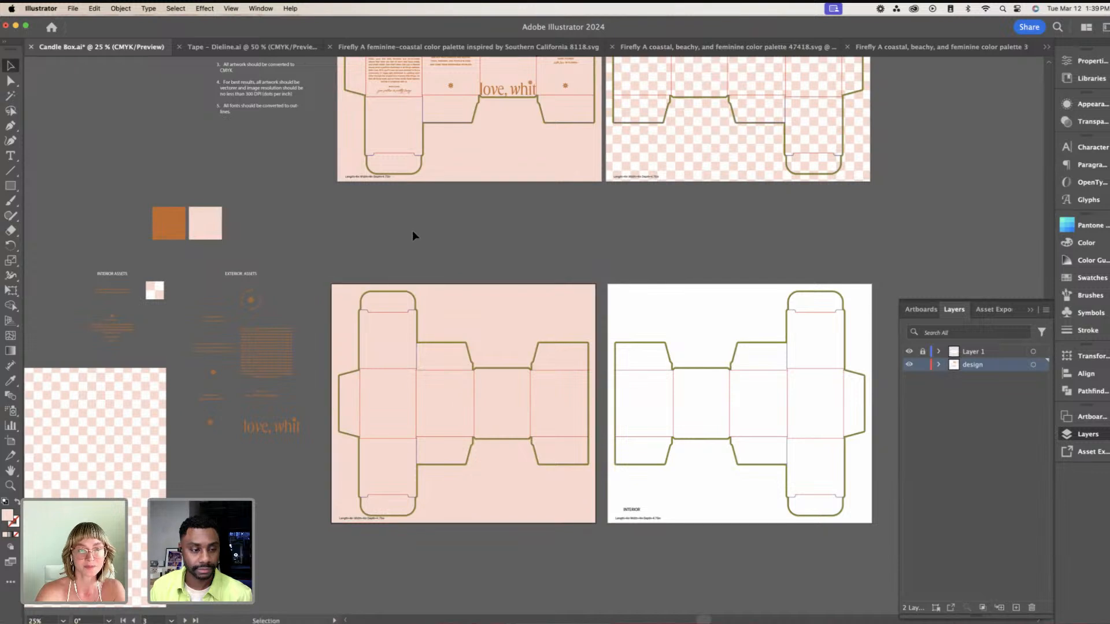
scroll(413, 230, up, 5)
scroll(412, 230, right, 5)
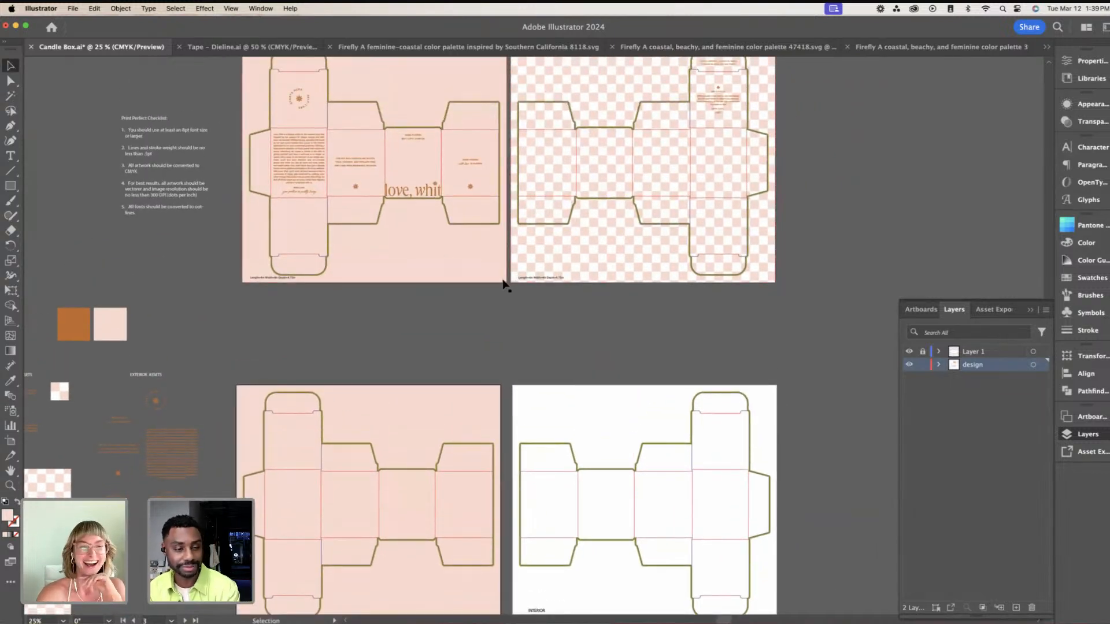
scroll(502, 284, left, 2)
scroll(502, 285, down, 1)
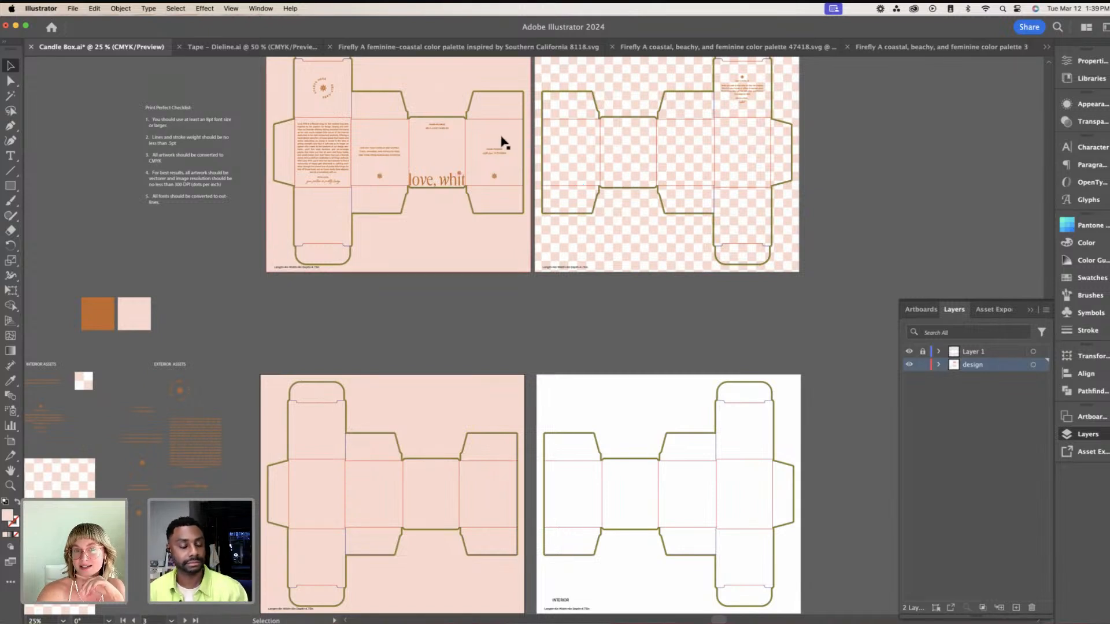
scroll(329, 105, up, 1)
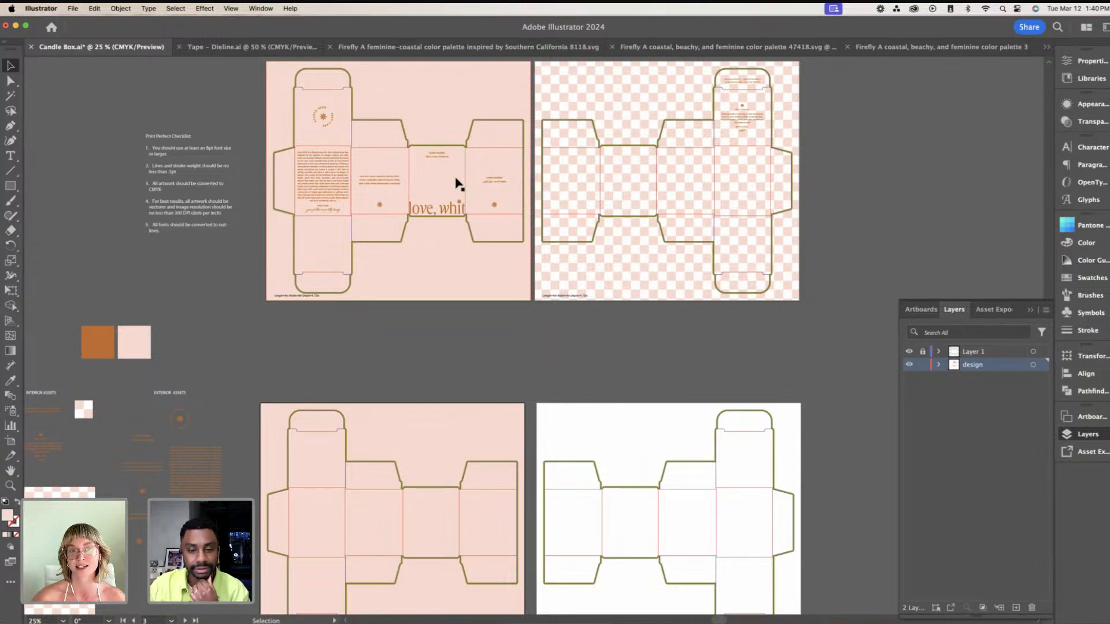
Step: Place a copy of the circular "Self-care starts here" flower badge from the exterior assets on the panel below the rounded top flap
scroll(457, 183, down, 3)
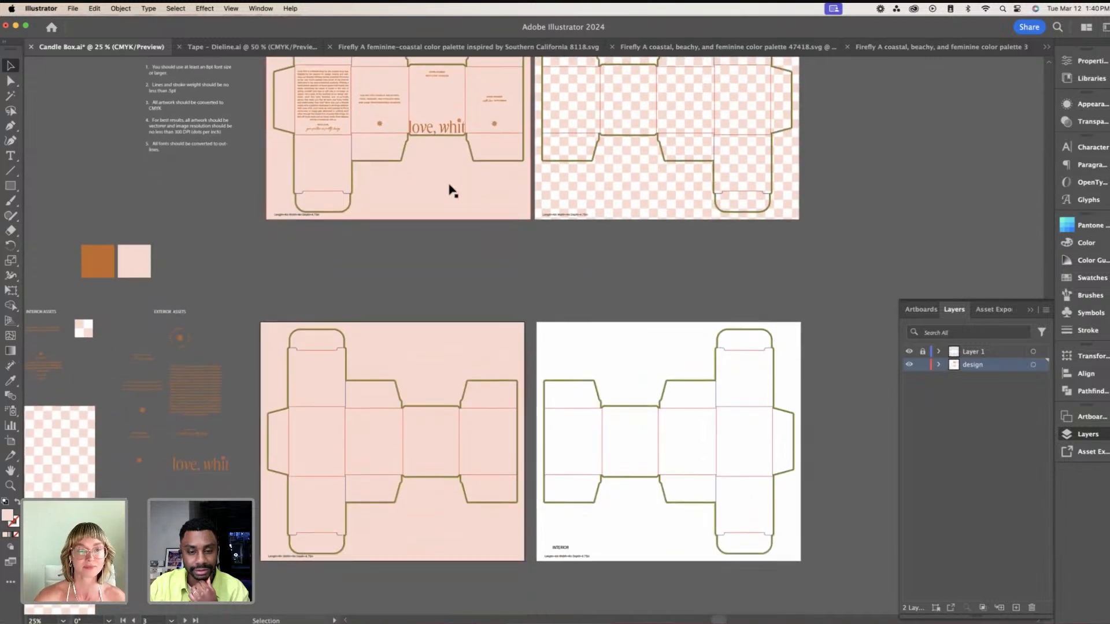
scroll(411, 228, left, 2)
key(a)
click(222, 337)
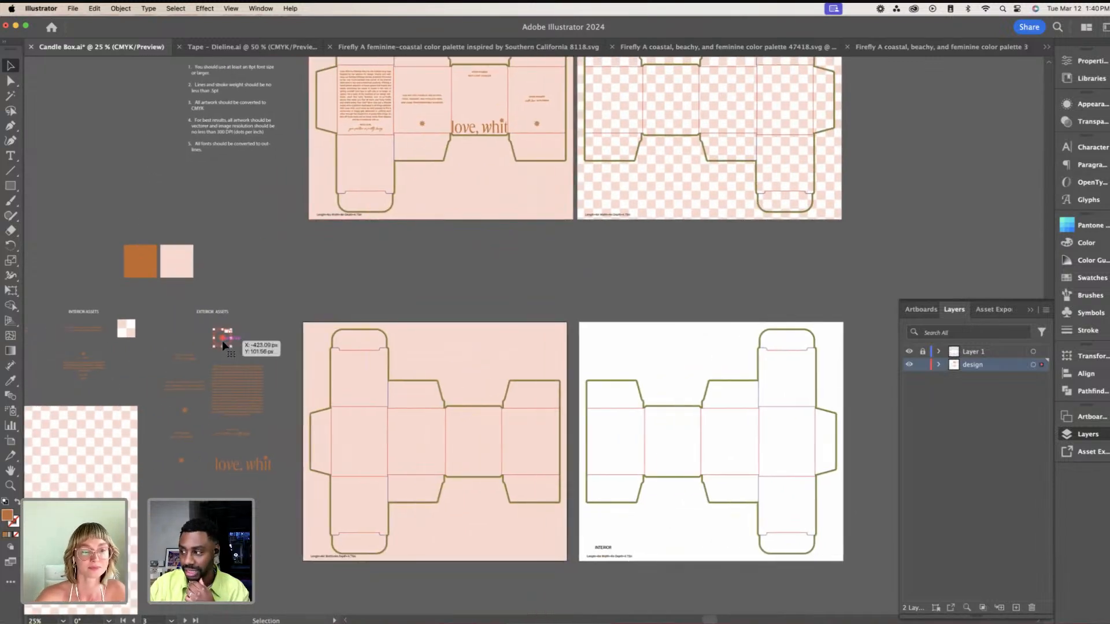
key(super+=)
key(super+=)
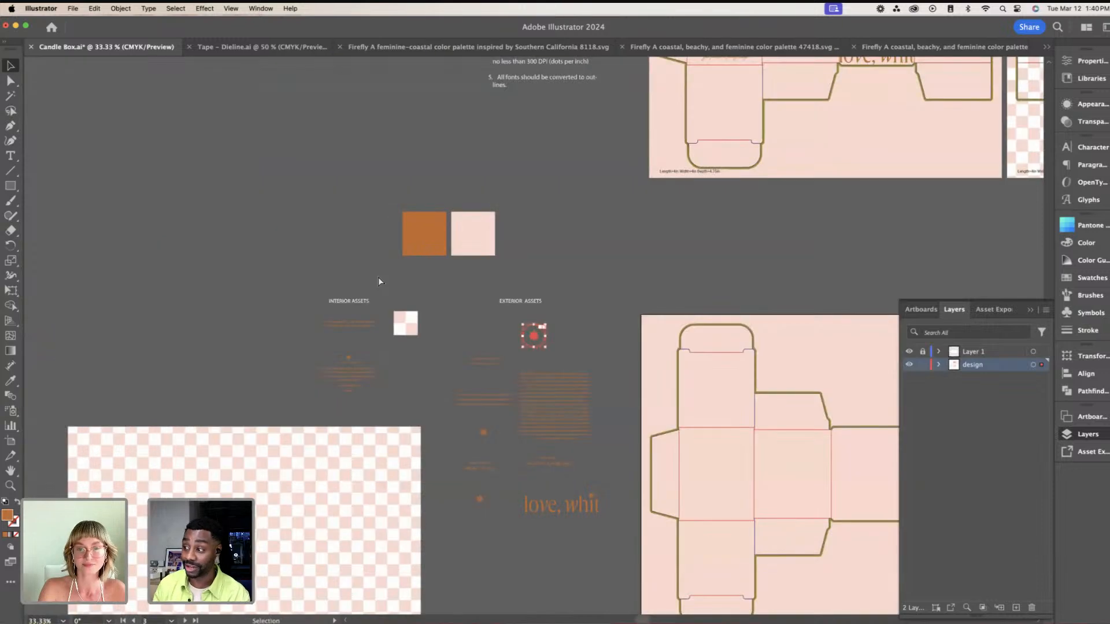
scroll(378, 281, down, 1)
scroll(378, 281, right, 5)
scroll(378, 281, down, 1)
scroll(377, 282, right, 3)
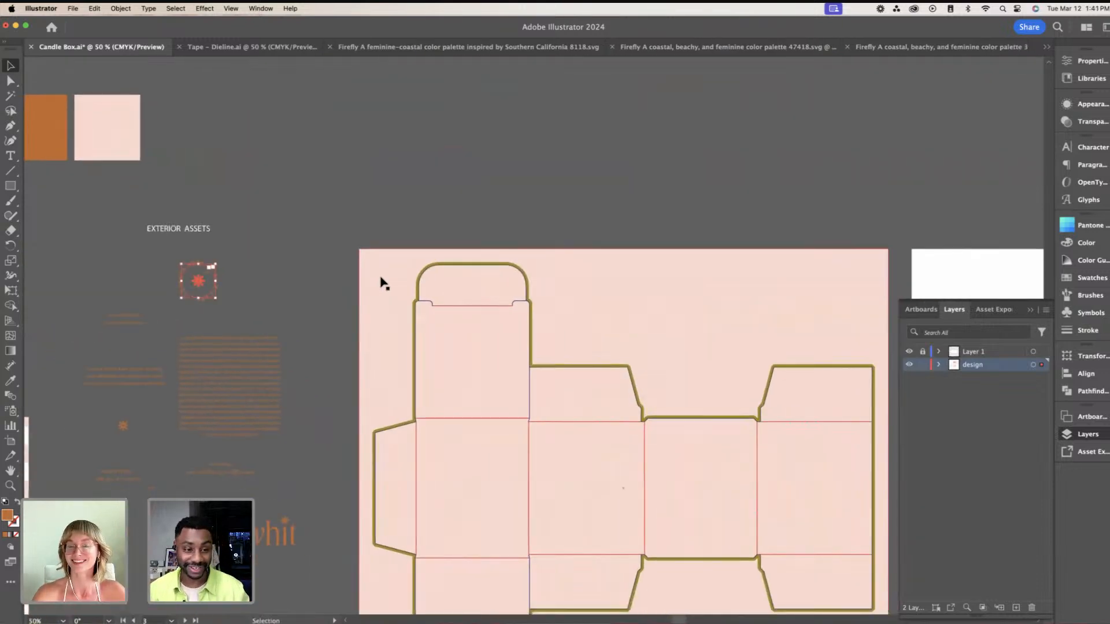
scroll(384, 273, right, 2)
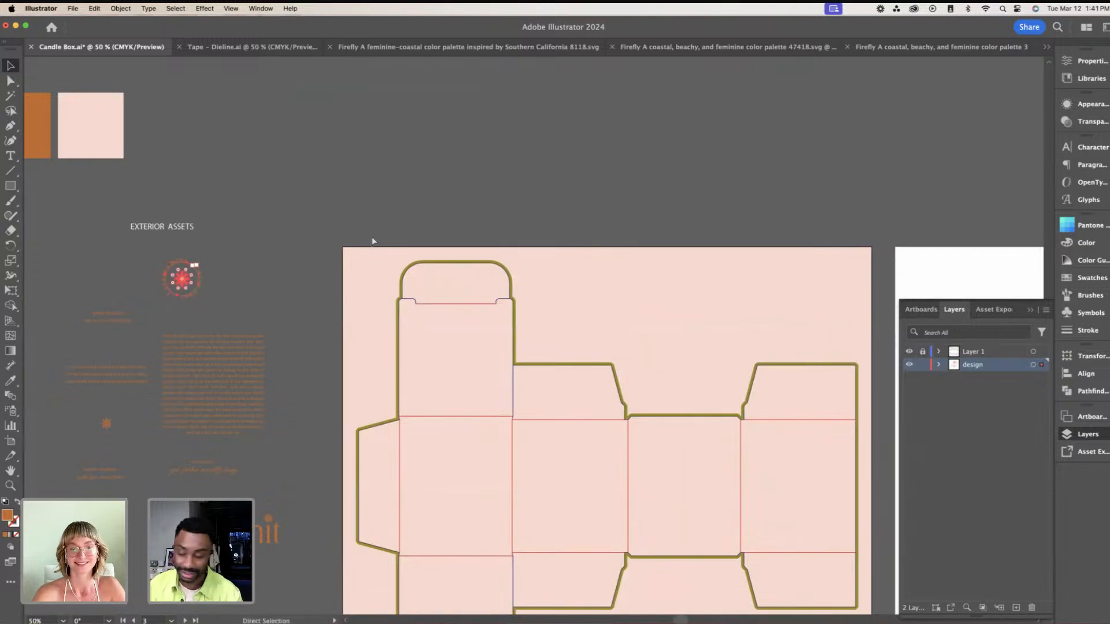
key(super+v)
drag(533, 341, 455, 360)
click(494, 186)
Step: Move the long paragraph from the exterior assets onto the panel below the badge and bring it to the front
scroll(494, 186, down, 3)
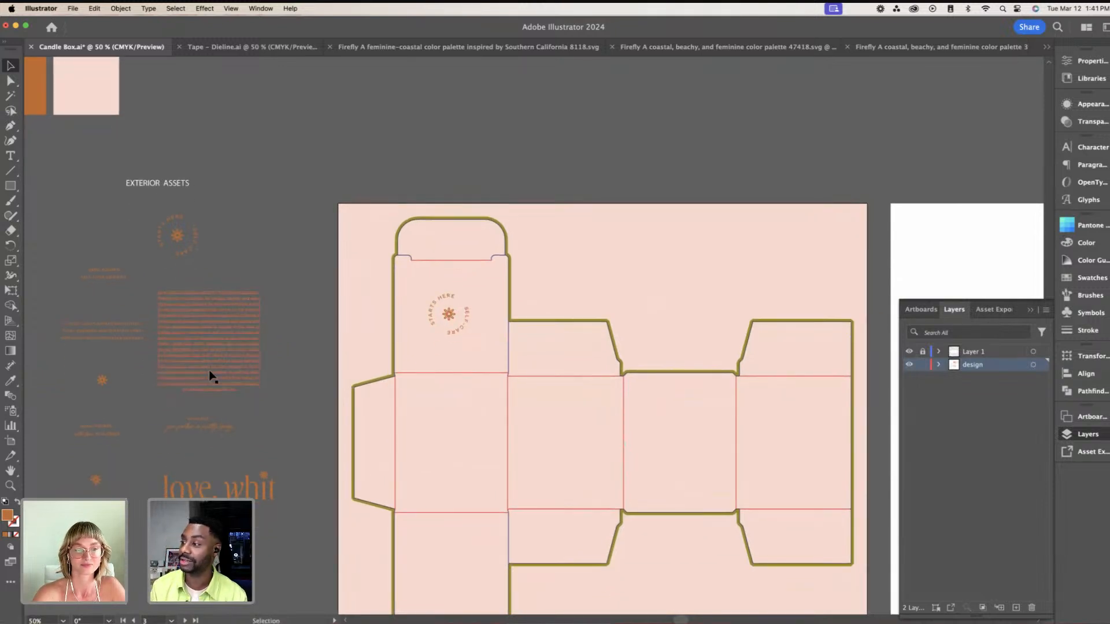
scroll(237, 366, up, 5)
scroll(237, 366, down, 4)
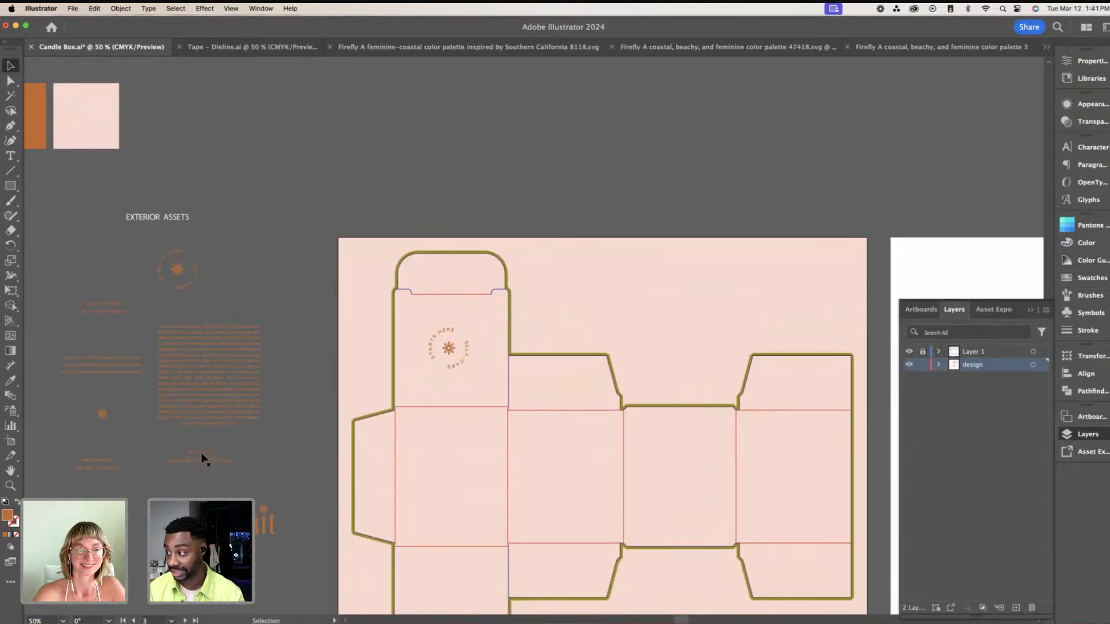
click(226, 386)
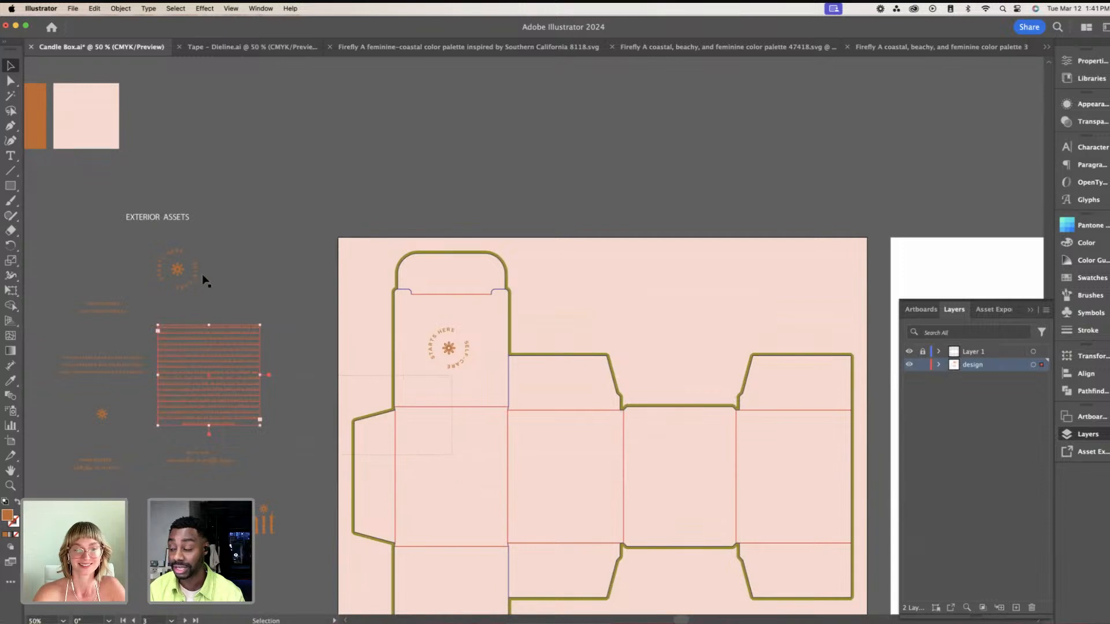
click(190, 254)
click(233, 244)
drag(211, 367, 446, 462)
click(130, 13)
mouse_move(174, 33)
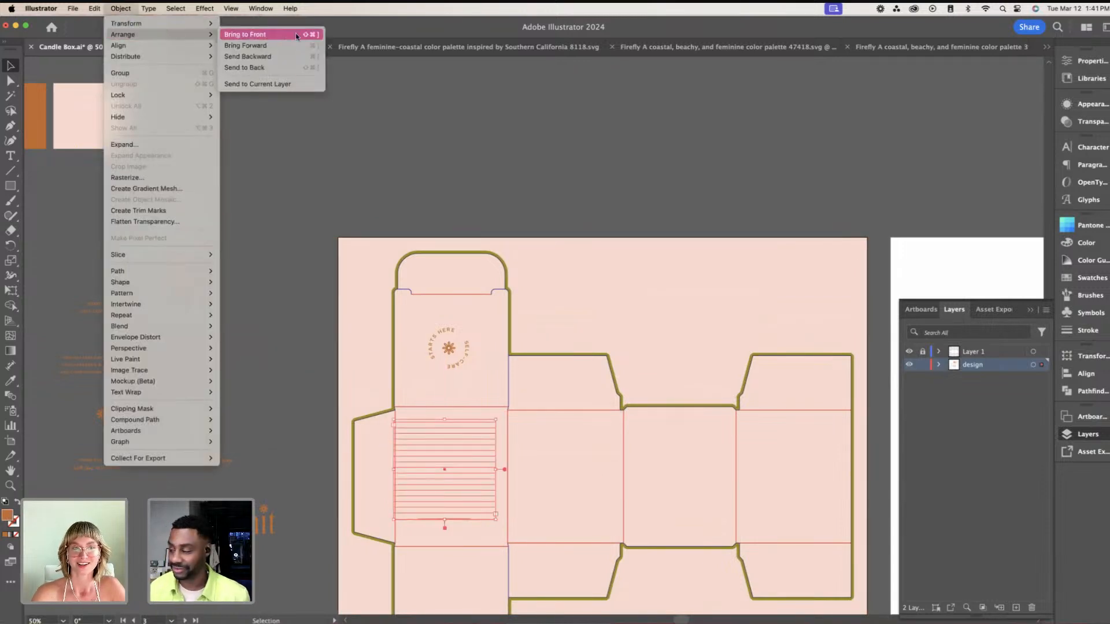
click(296, 33)
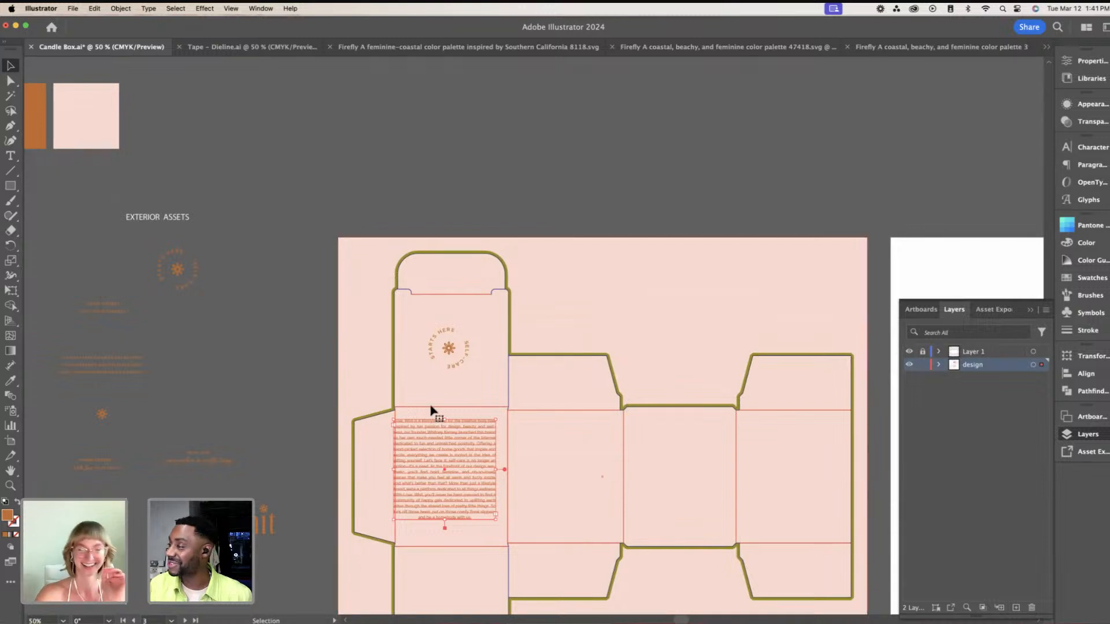
Step: Nudge the paragraph so it sits centered between the side fold lines of its panel
drag(460, 470, 466, 477)
scroll(470, 458, up, 6)
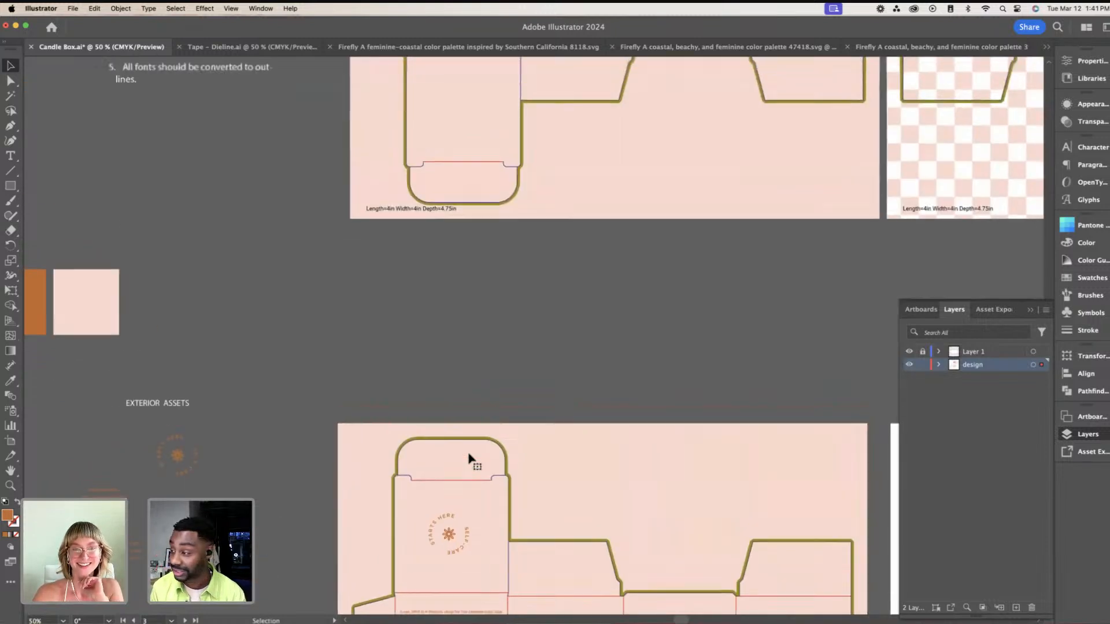
scroll(468, 456, down, 10)
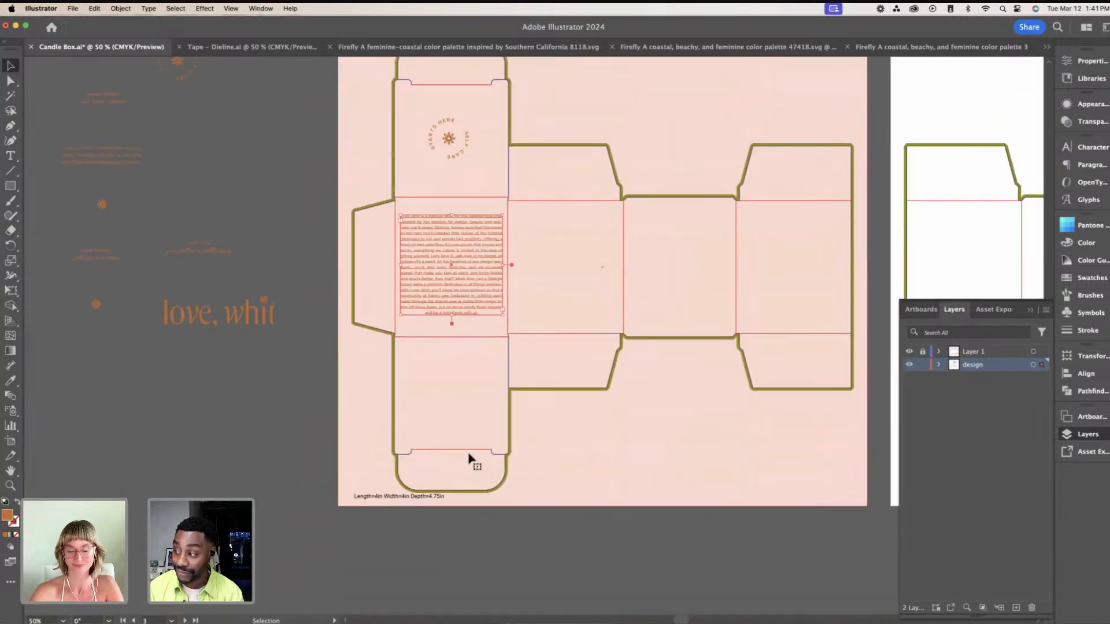
key(super+=)
scroll(468, 454, right, 2)
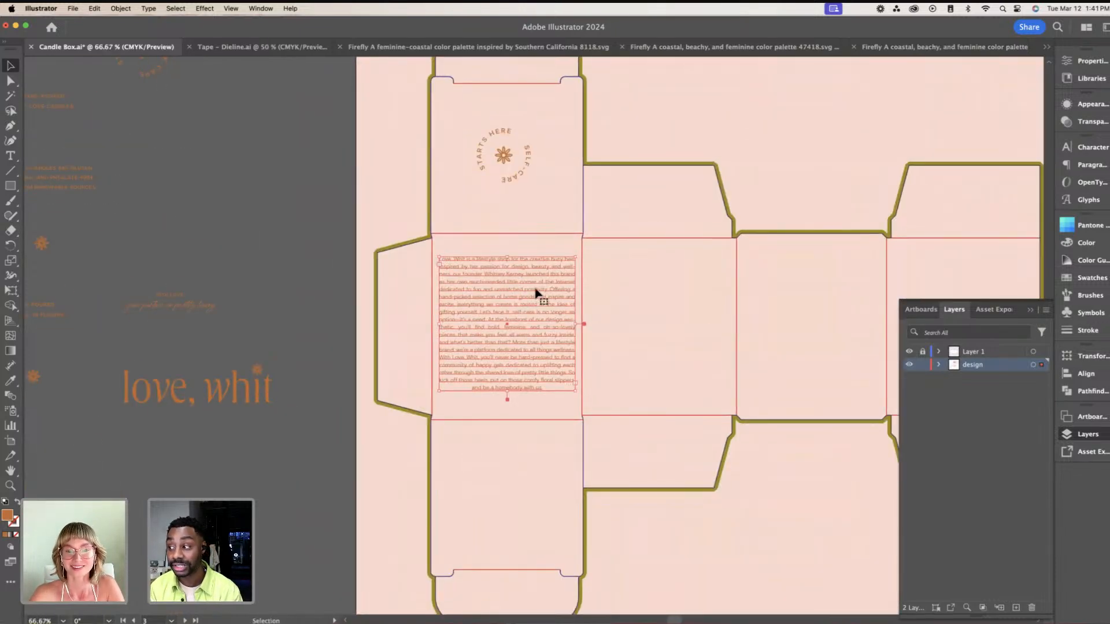
drag(535, 292, 537, 296)
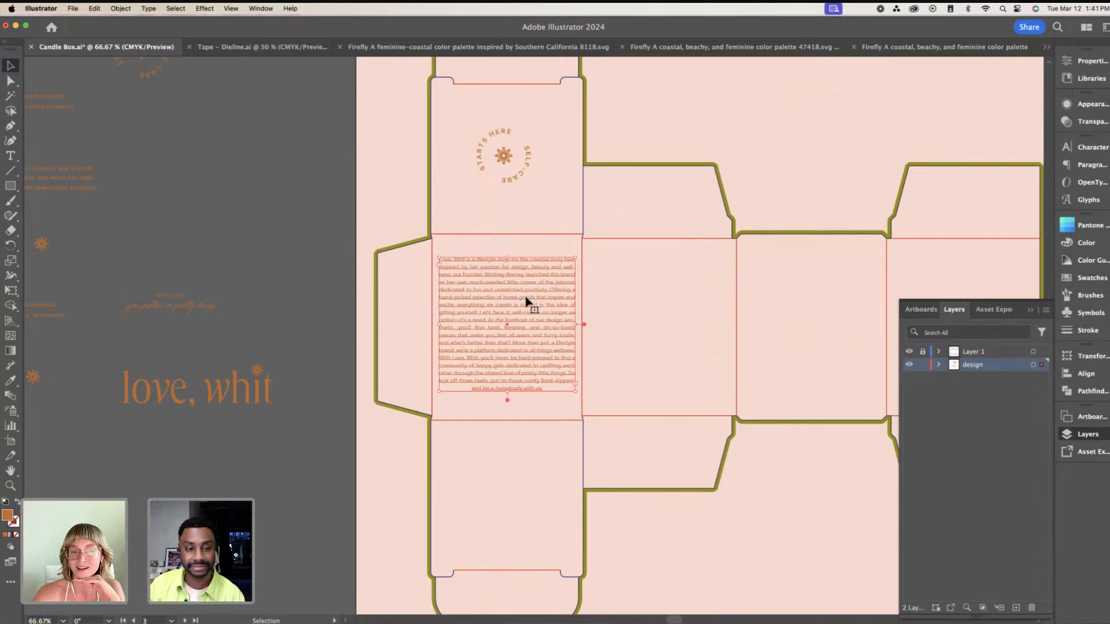
Step: Place a copy of the "With love, your partner in pretty living" sign-off from the exterior assets centered beneath the paragraph
click(188, 307)
click(156, 266)
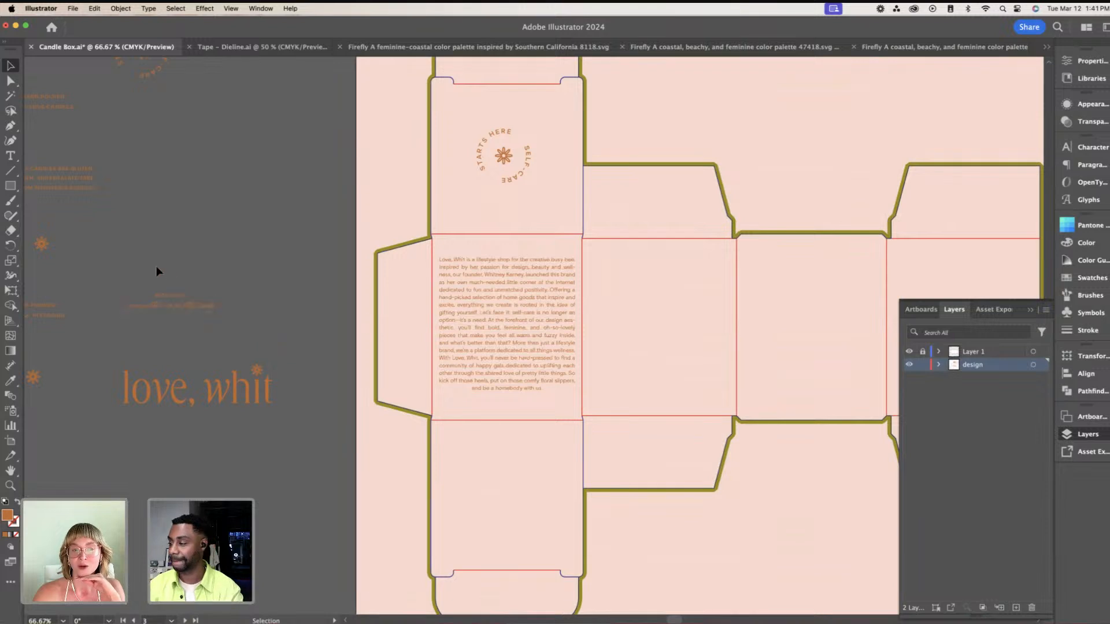
drag(156, 266, 185, 319)
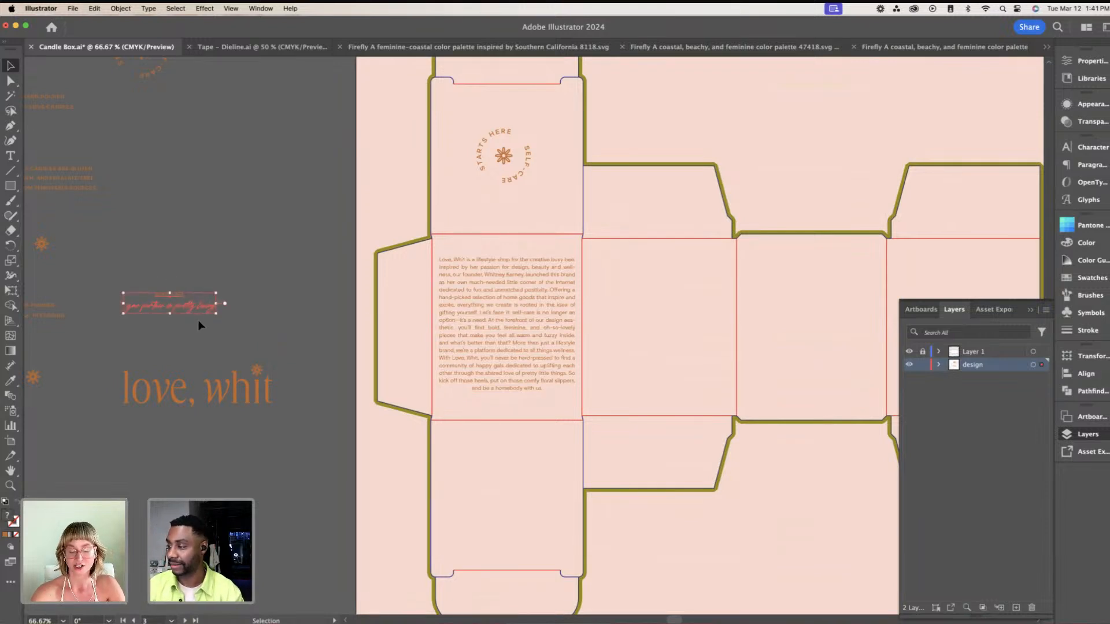
key(super+c)
key(super+v)
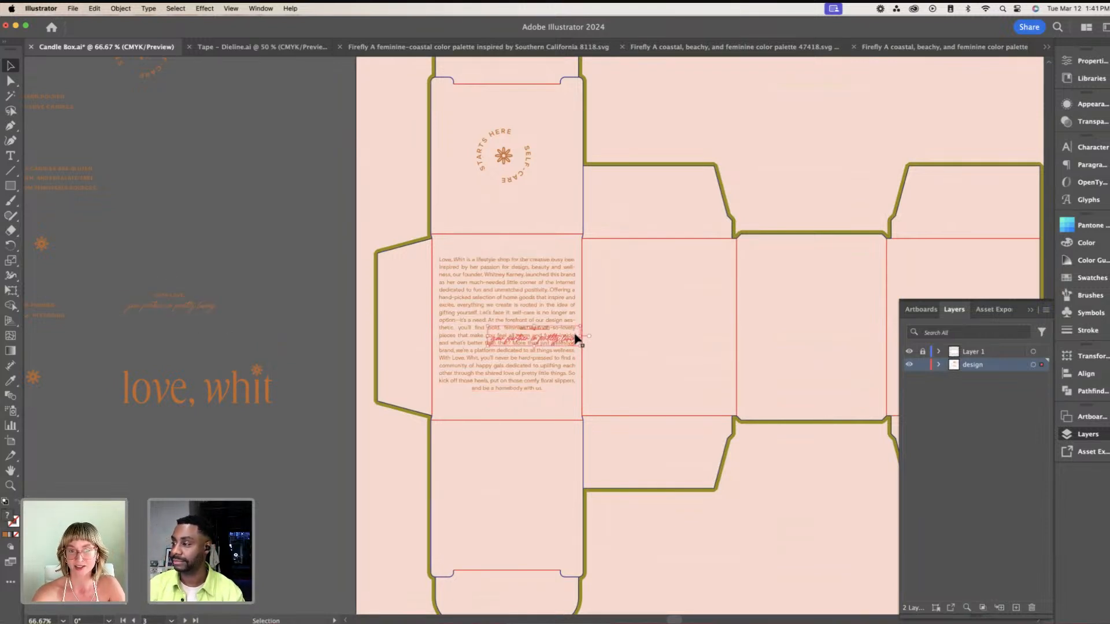
drag(575, 338, 532, 417)
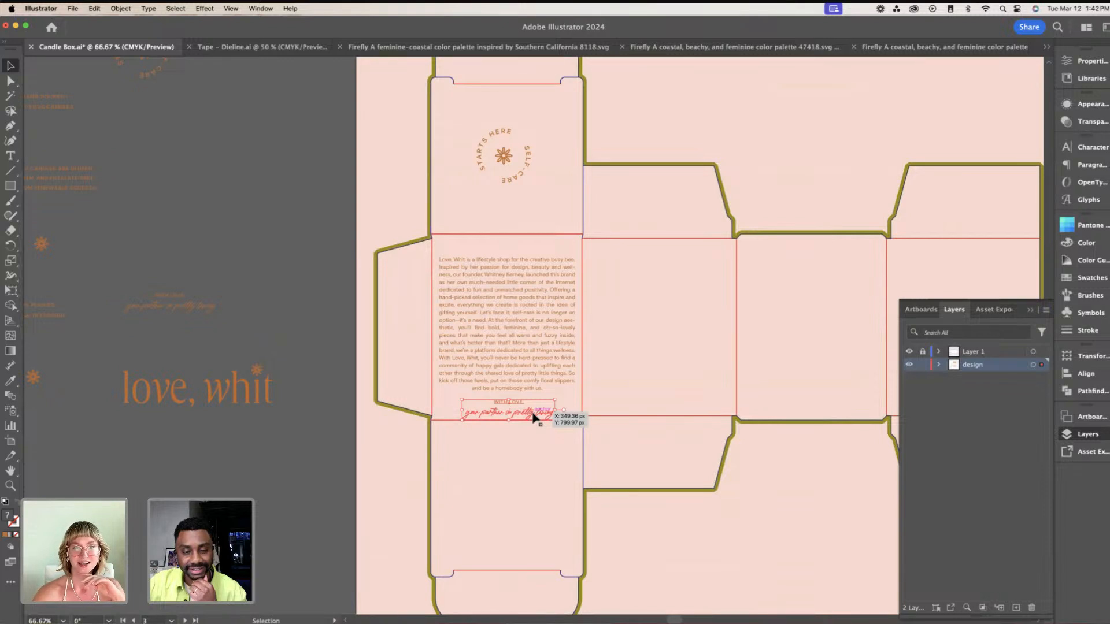
Step: Move the paragraph and sign-off up together to balance their margins within the panel, leaving nothing selected
drag(532, 416, 508, 404)
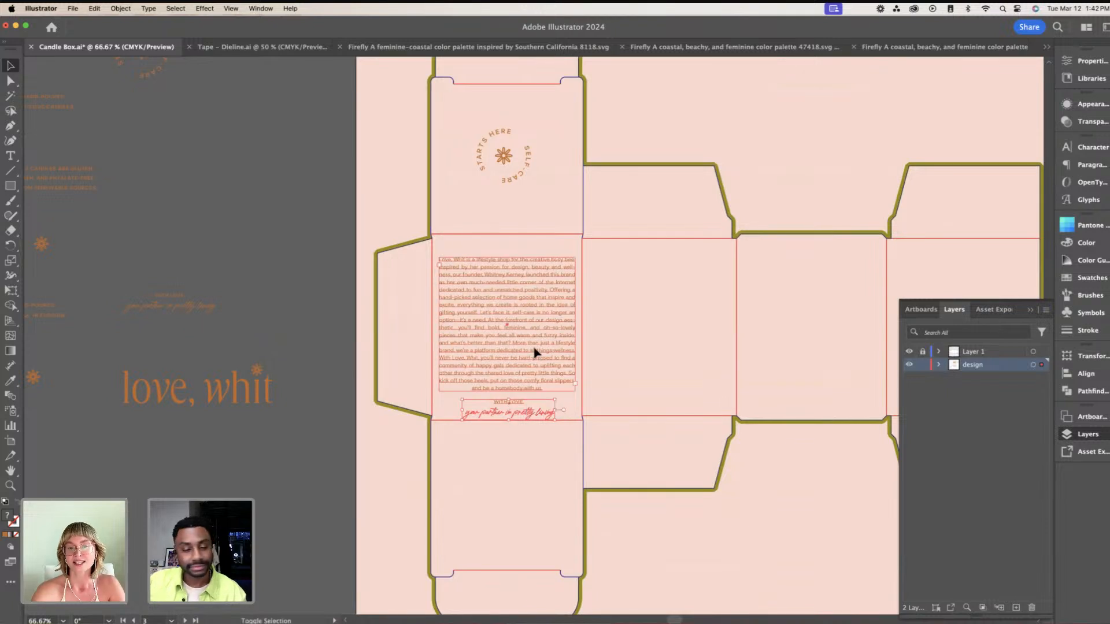
drag(535, 349, 544, 280)
scroll(543, 280, right, 2)
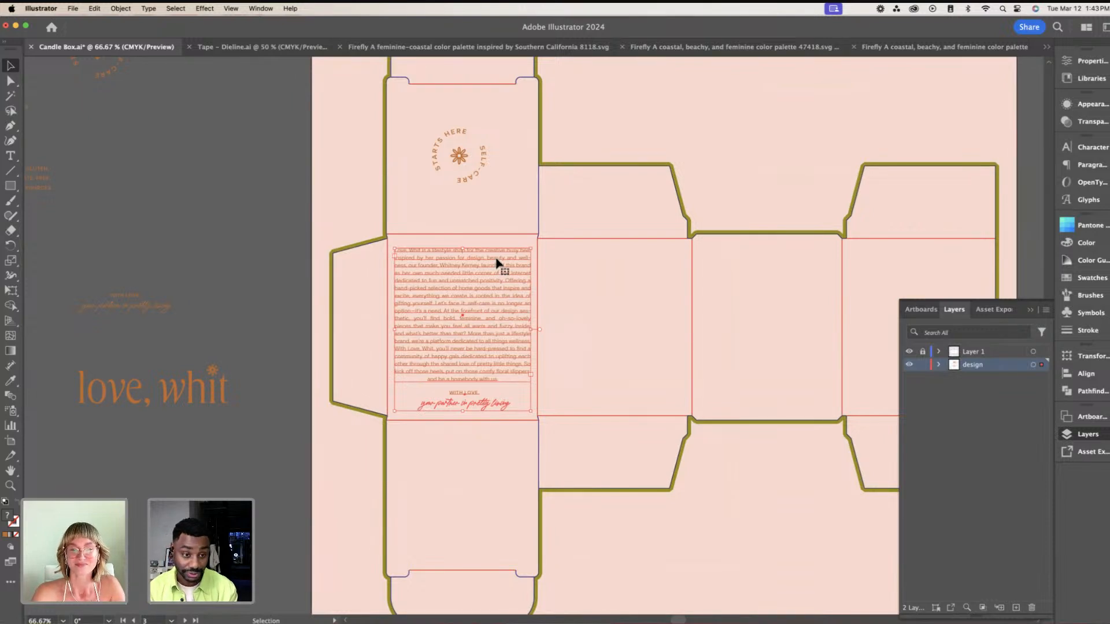
drag(495, 264, 496, 261)
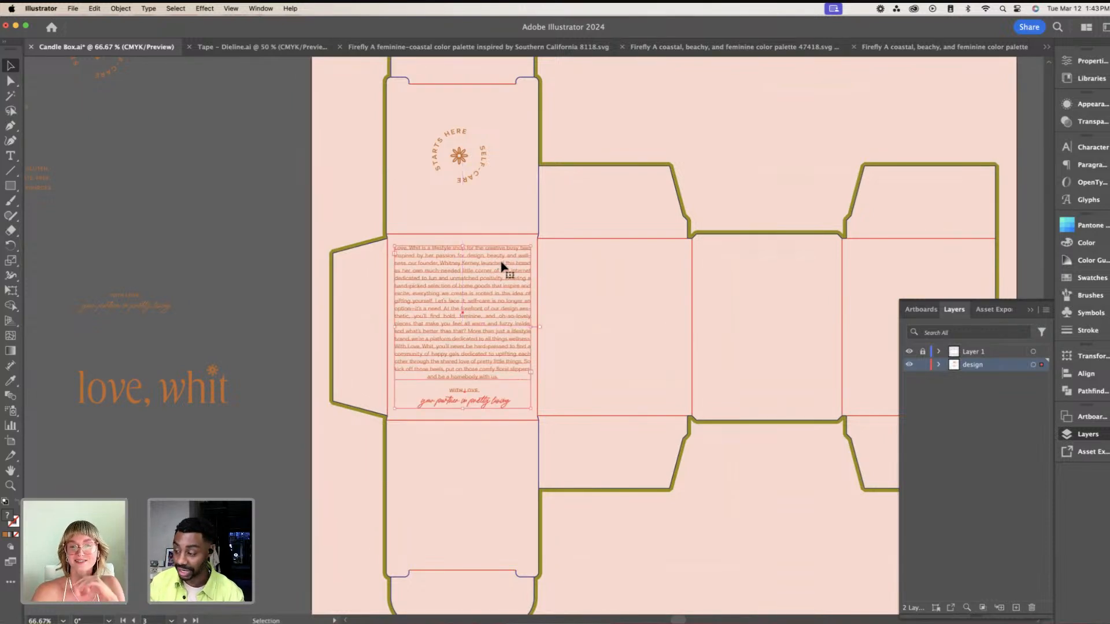
key(super+minus)
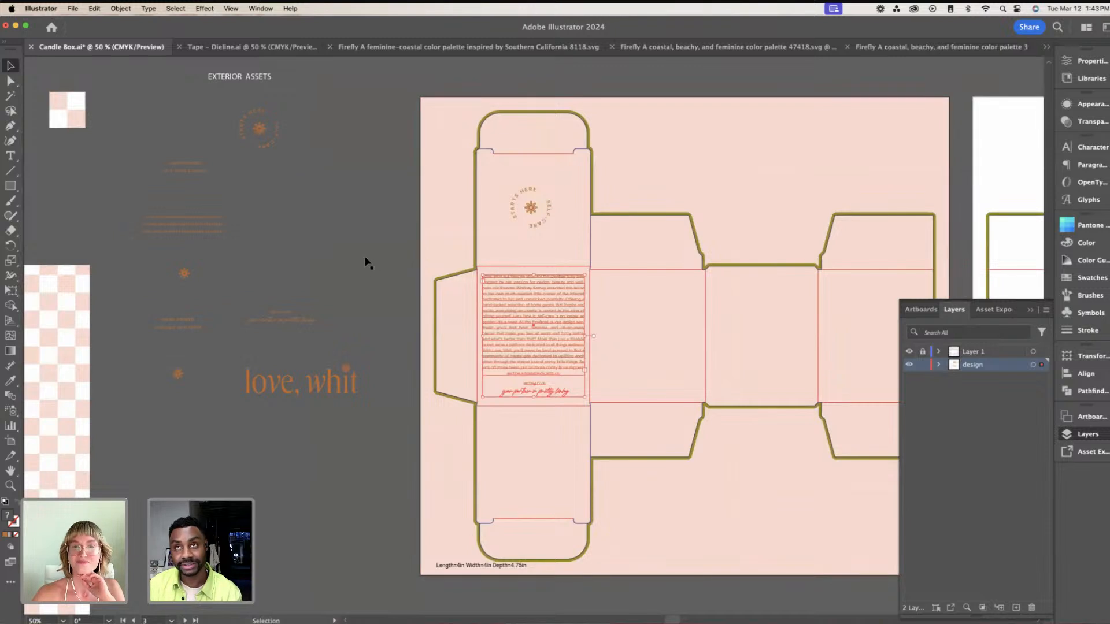
click(364, 261)
Step: Move the "love, whit" logo from the exterior assets to the base of the third main panel and bring it to the front
scroll(376, 254, right, 3)
scroll(376, 254, up, 2)
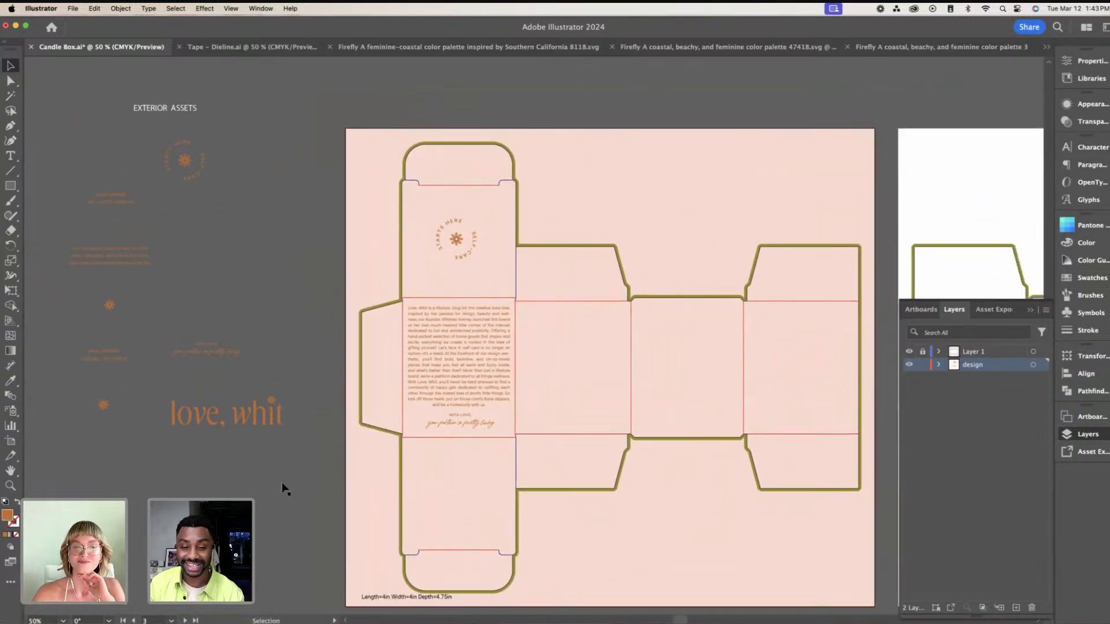
click(272, 419)
scroll(271, 418, right, 3)
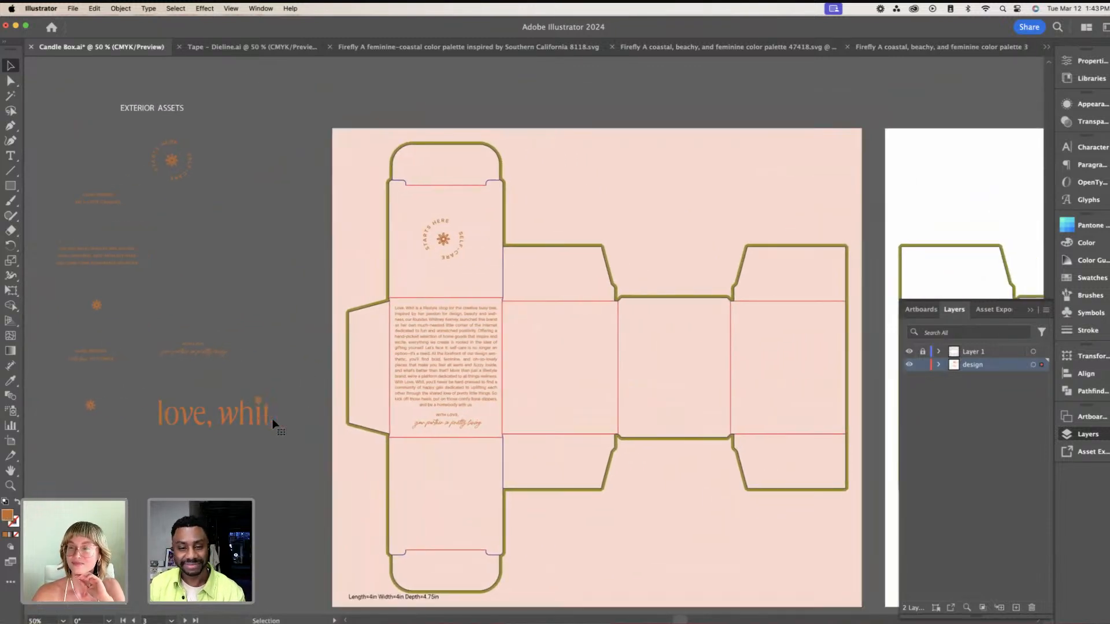
drag(238, 414, 704, 403)
click(120, 8)
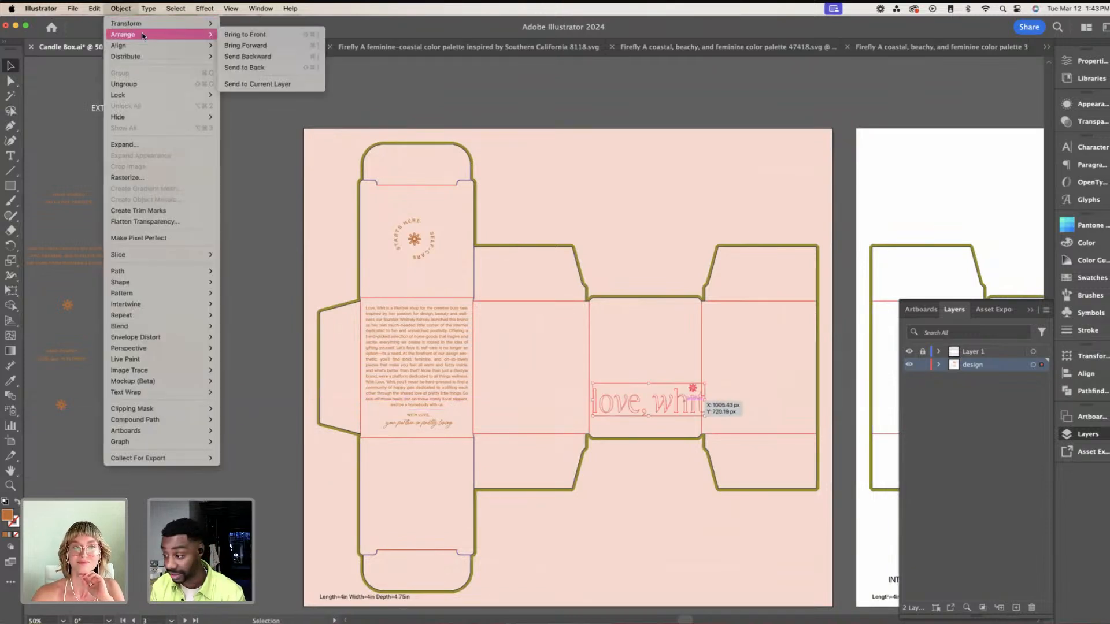
click(255, 31)
Step: Lower the "love, whit" logo toward the panel's bottom edge and stretch it to span the width between the side fold lines
key(super+equal)
key(super+equal)
key(super+equal)
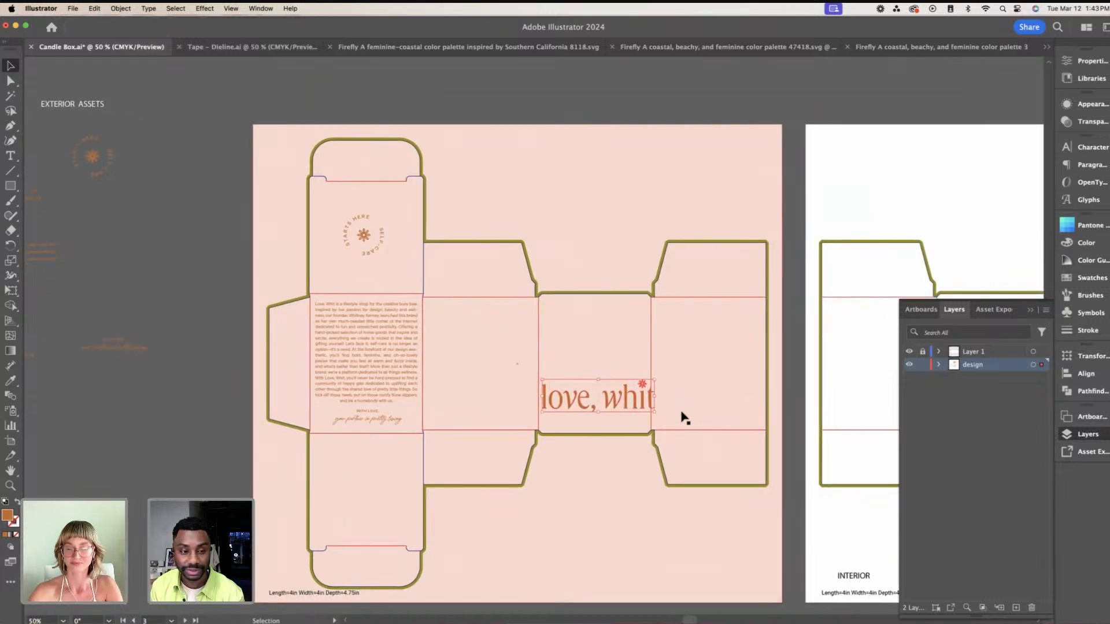
drag(580, 364, 574, 413)
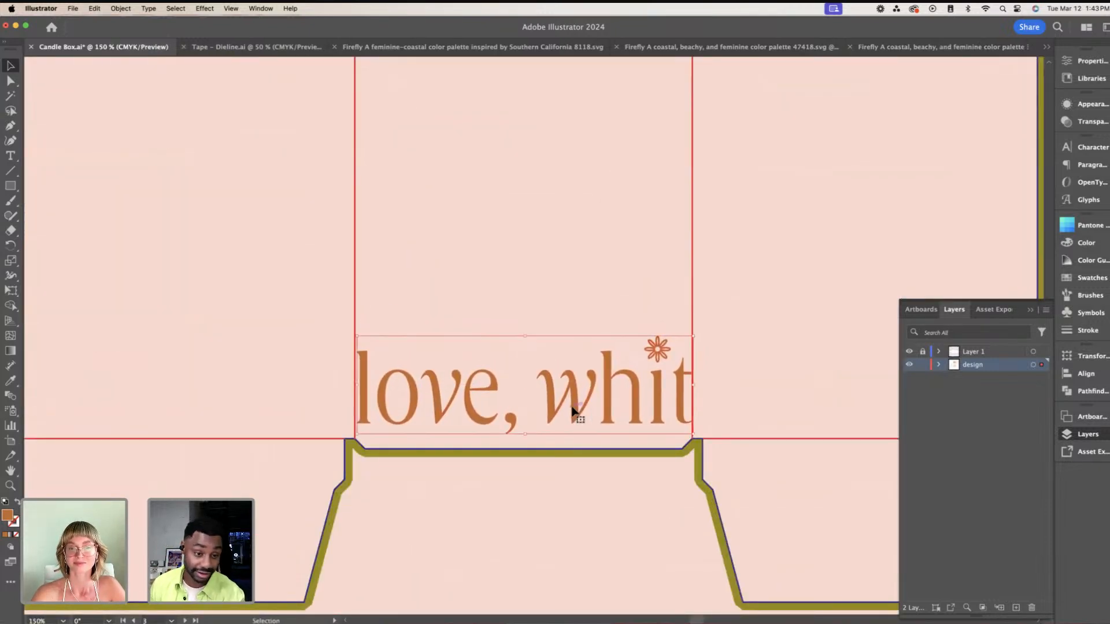
drag(356, 386, 353, 386)
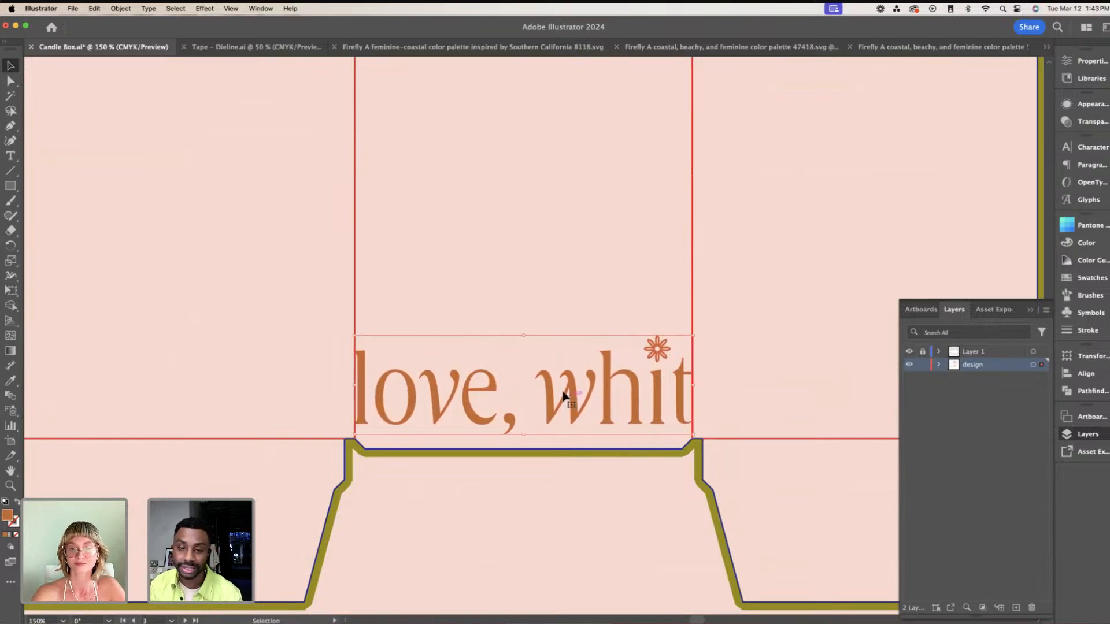
Step: Compare the "love, whit" logo's placement with the finished exterior layout above
key(a)
key(super+minus)
key(super+minus)
key(super+minus)
key(super+minus)
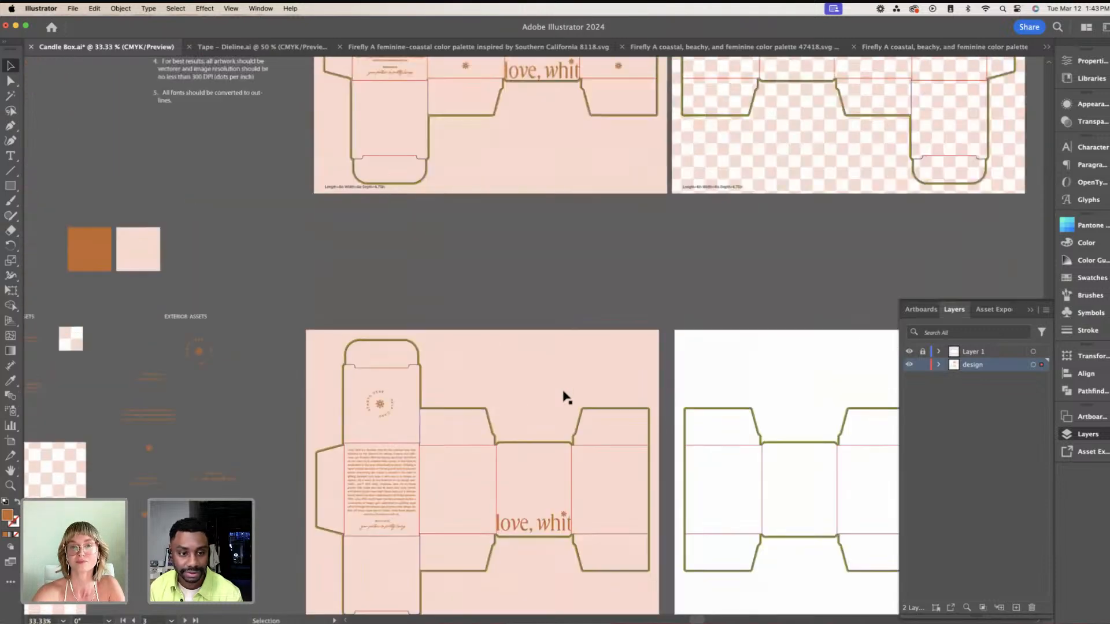
key(v)
scroll(565, 397, up, 1)
scroll(565, 398, down, 5)
Step: Select the "love, whit" logo and examine its fit against the panel's fold lines close up
key(a)
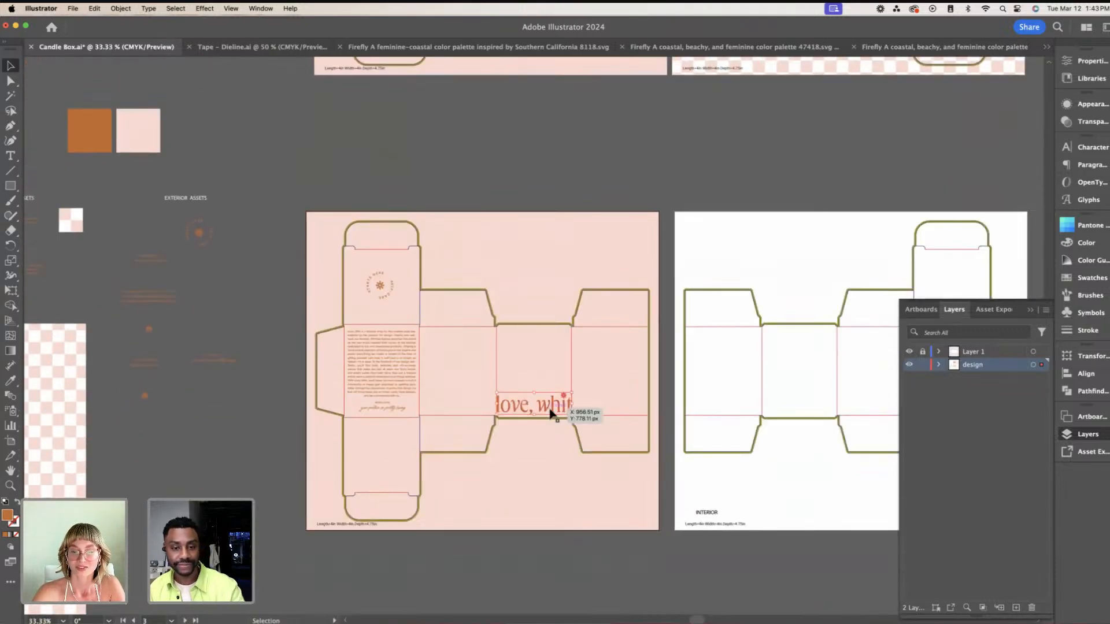
click(557, 409)
key(super+equal)
key(super+equal)
key(super+equal)
key(super+equal)
key(super+equal)
key(v)
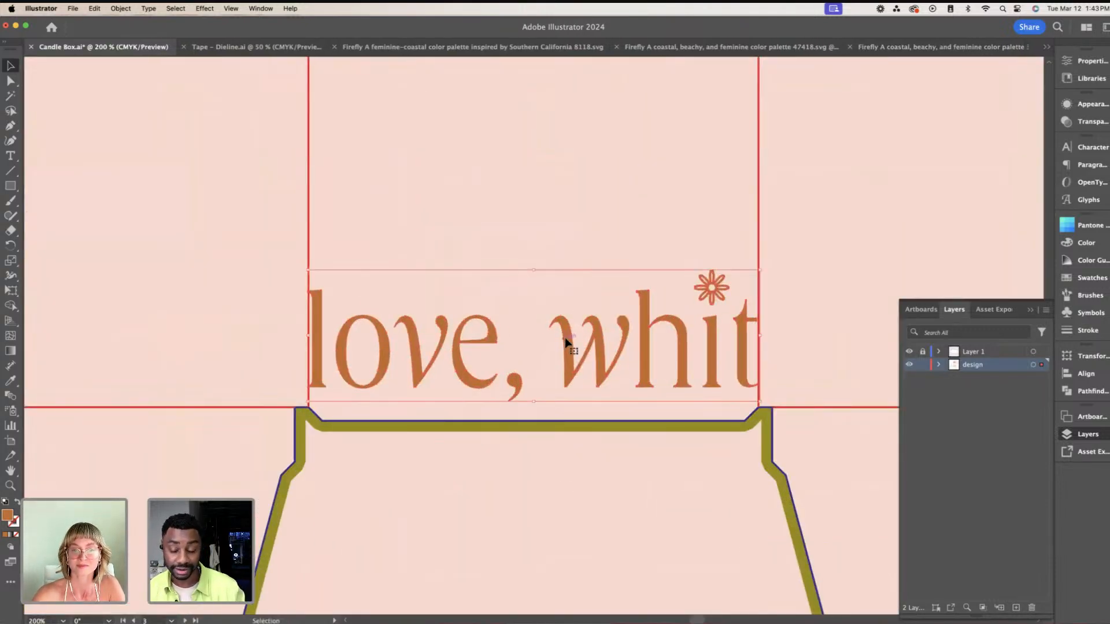
Step: Lower the "love, whit" logo until its bottom edge meets the third main panel's cut line, and deselect it
drag(565, 345, 571, 360)
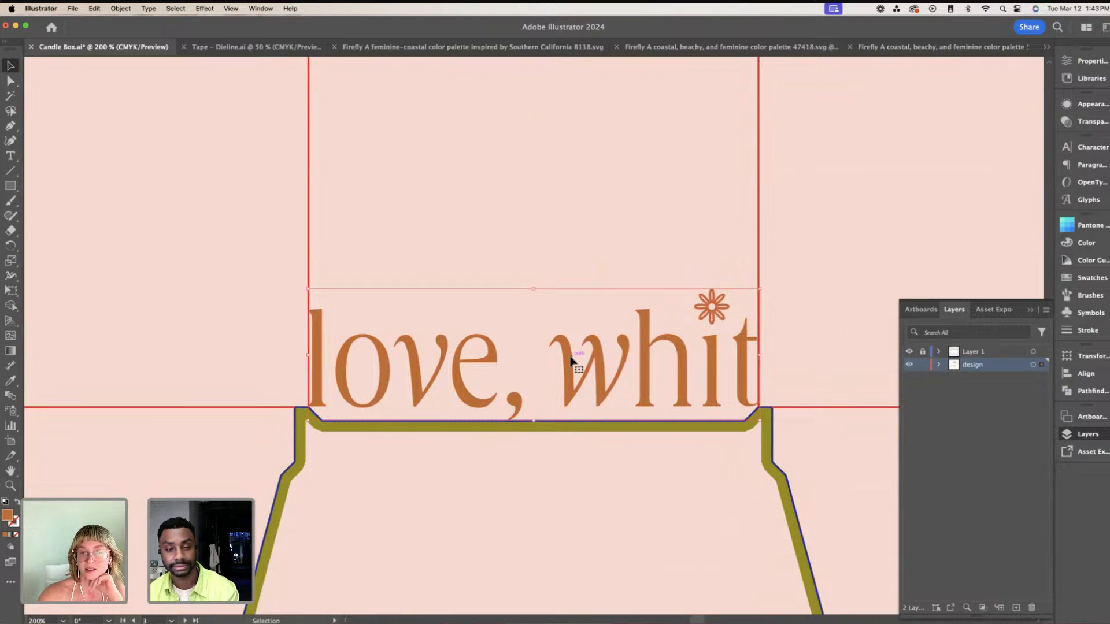
scroll(571, 359, down, 5)
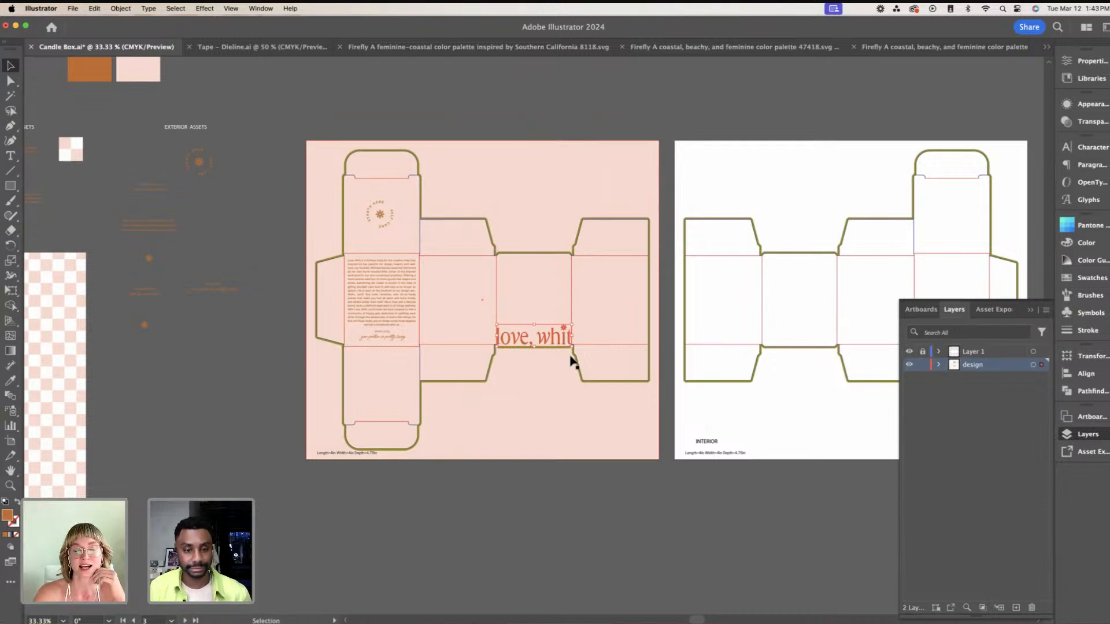
click(465, 82)
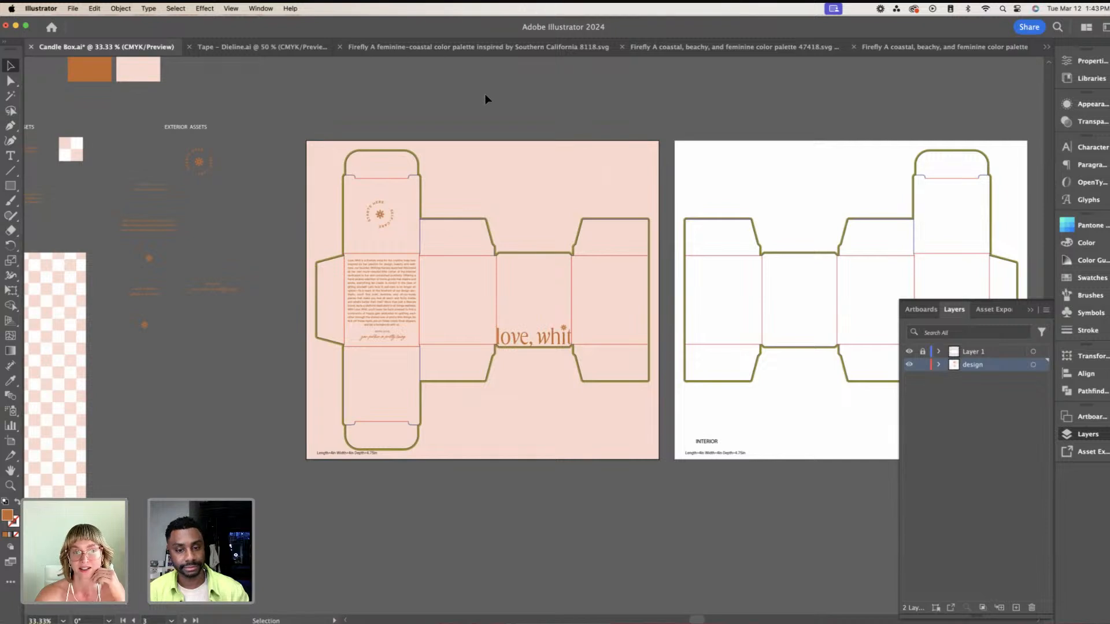
Step: Place the "HAND-POURED SELF-LOVE CANDLES" text from the exterior assets near the upper edge of the third main panel, above the logo
scroll(485, 92, left, 3)
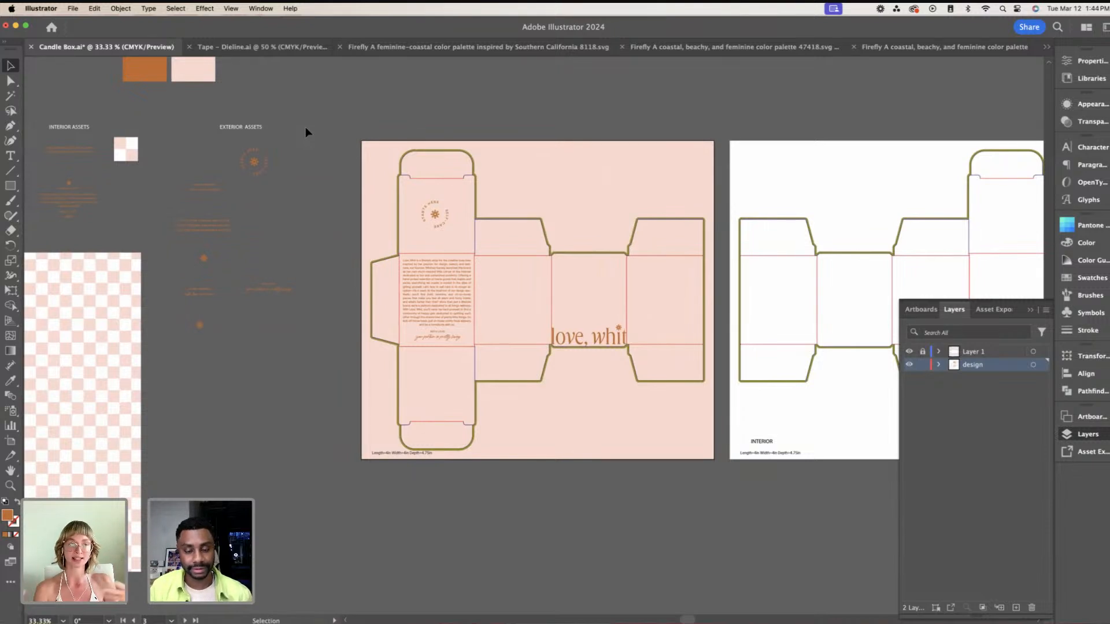
click(214, 191)
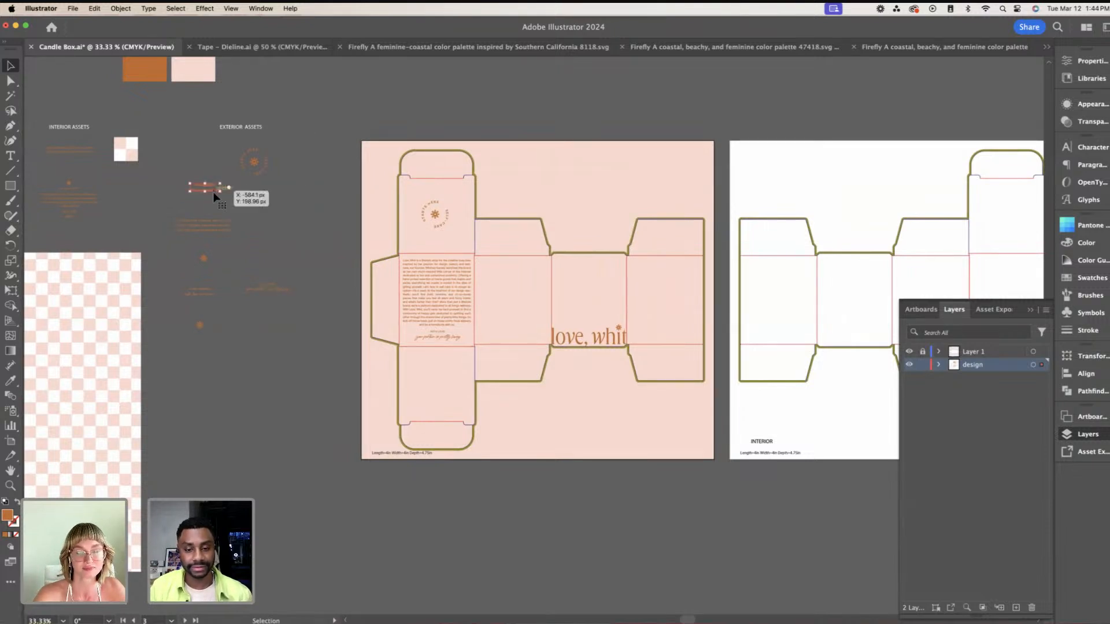
scroll(538, 198, up, 5)
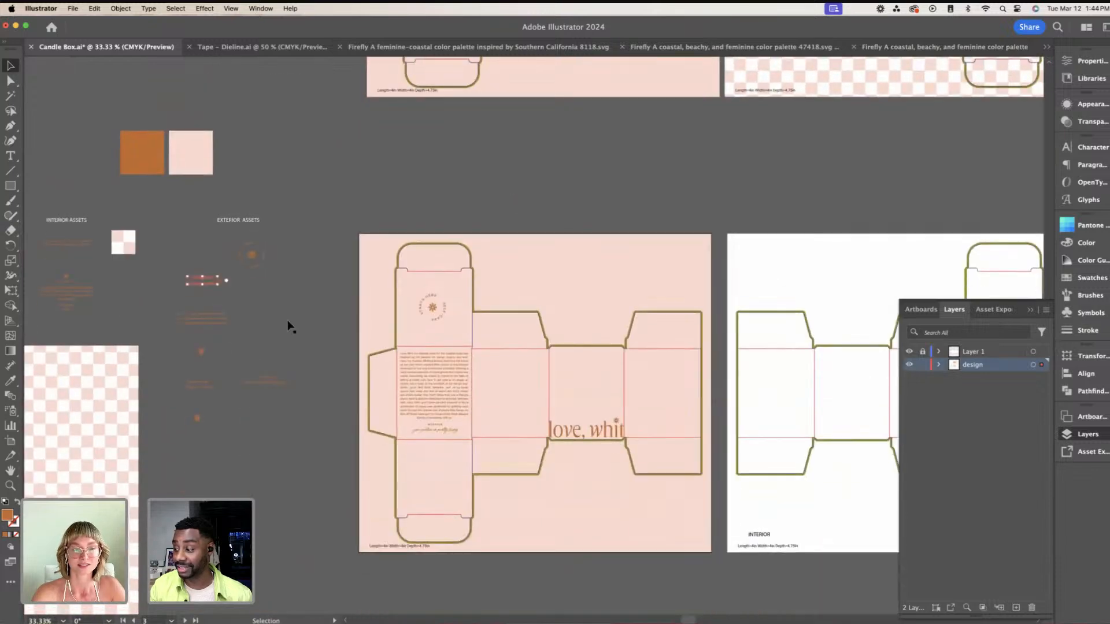
drag(204, 282, 591, 366)
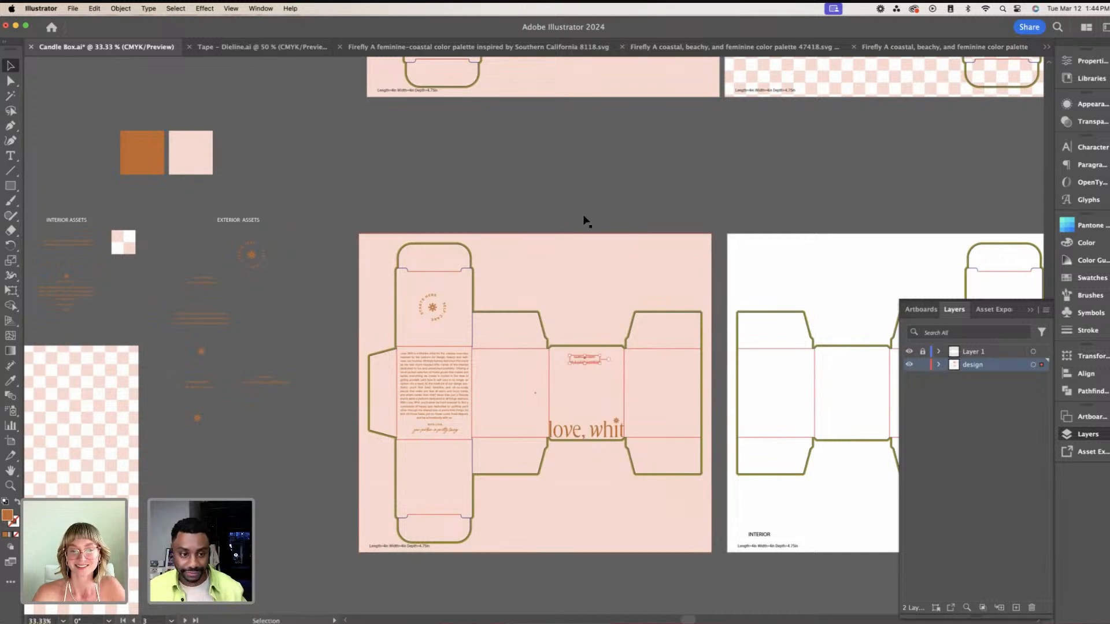
scroll(582, 209, down, 1)
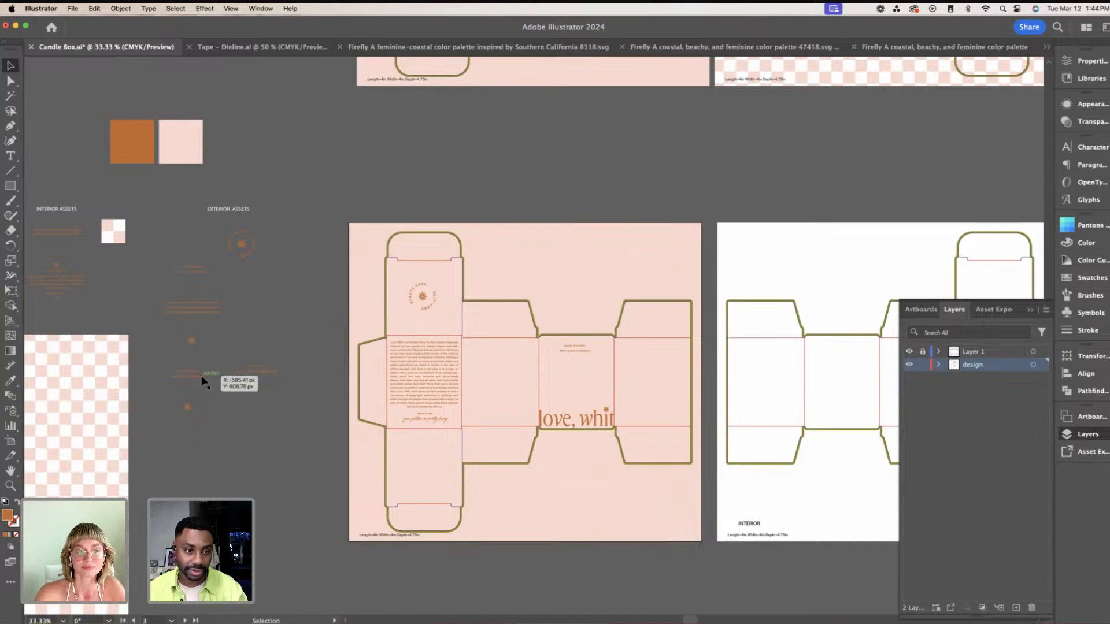
Step: Copy the flower icon from the exterior assets and place it centered near the base of the second main panel
scroll(195, 380, up, 1)
scroll(195, 383, up, 2)
scroll(195, 383, down, 2)
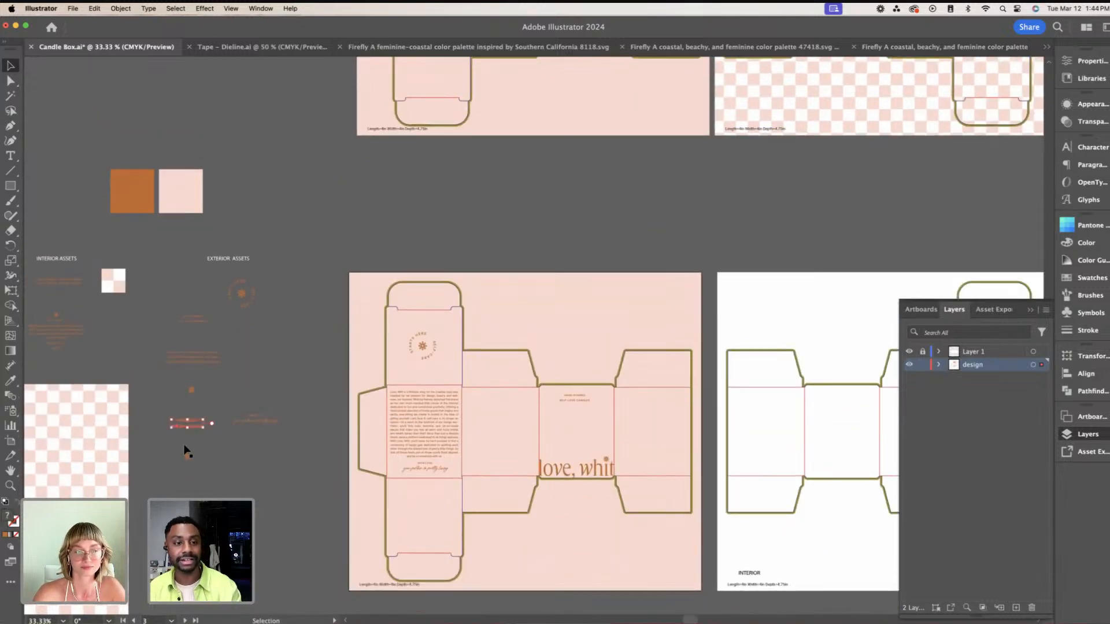
click(187, 455)
scroll(274, 449, down, 1)
scroll(275, 444, right, 1)
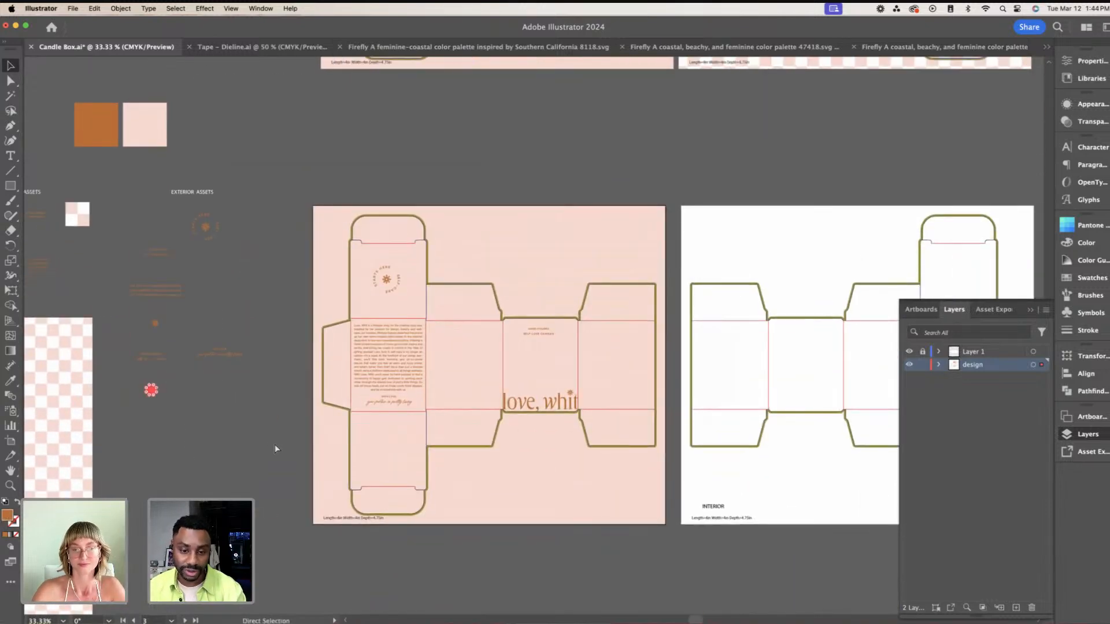
key(super+=)
key(super+=)
key(super+=)
scroll(275, 444, right, 3)
scroll(274, 448, right, 15)
scroll(275, 446, up, 2)
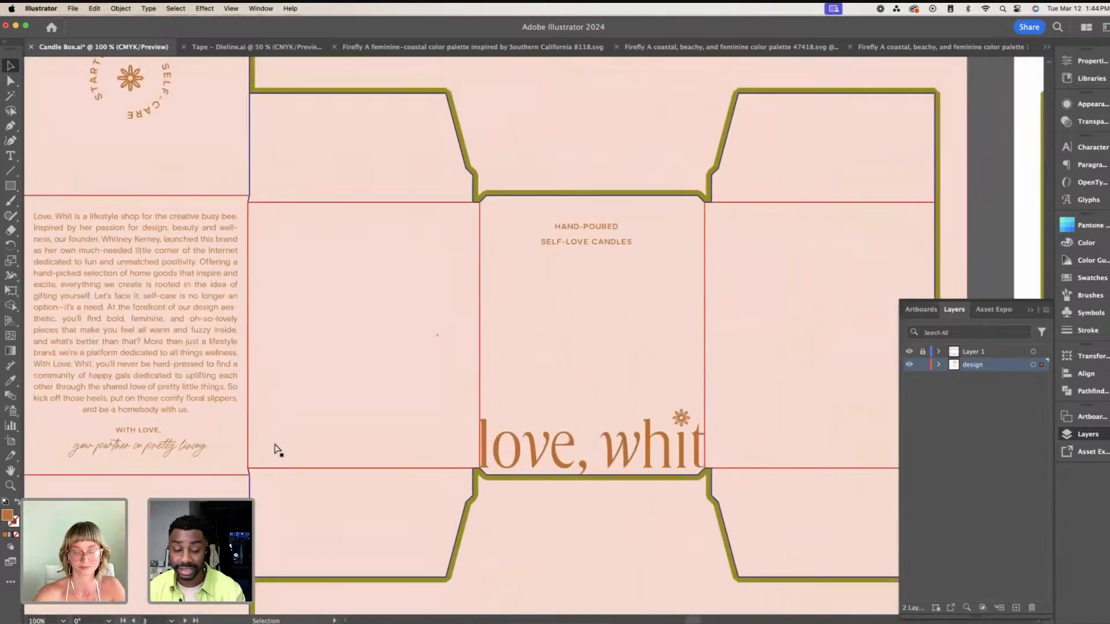
key(super+v)
scroll(520, 370, left, 1)
drag(581, 301, 413, 400)
Step: Duplicate the flower icon horizontally from the second main panel to the base of the fourth main panel
scroll(414, 400, right, 1)
key(super+minus)
scroll(414, 401, right, 2)
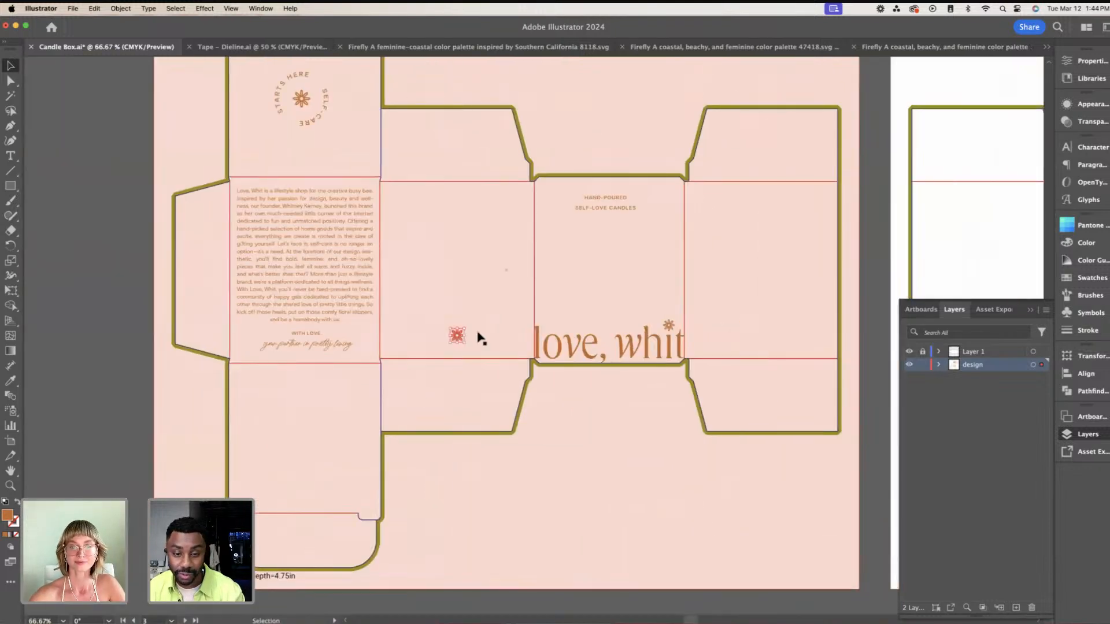
drag(382, 341, 686, 338)
click(801, 278)
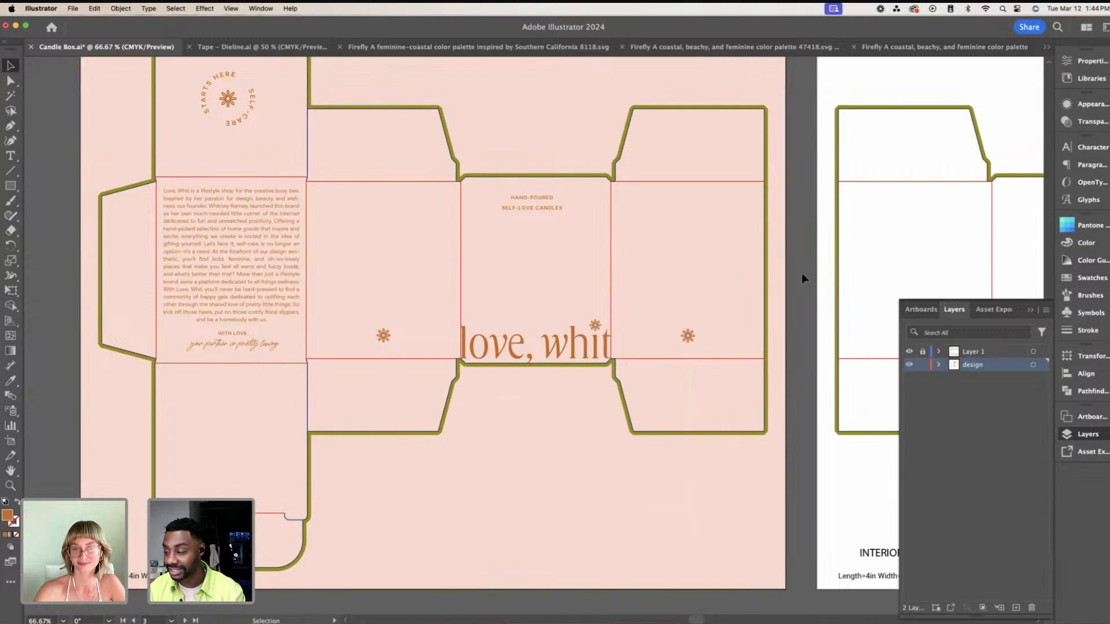
Step: Copy the "OUR SOY WAX CANDLES ARE GLUTEN..." text from the exterior assets and center it above the flower on the second panel, slightly reduced
key(super+minus)
key(super+minus)
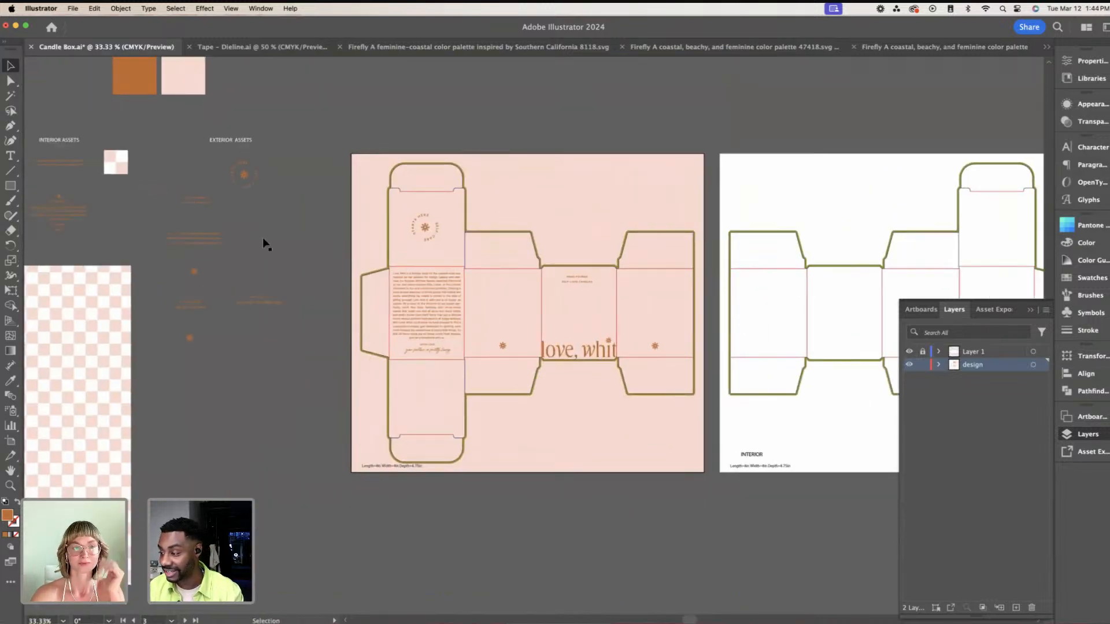
click(220, 240)
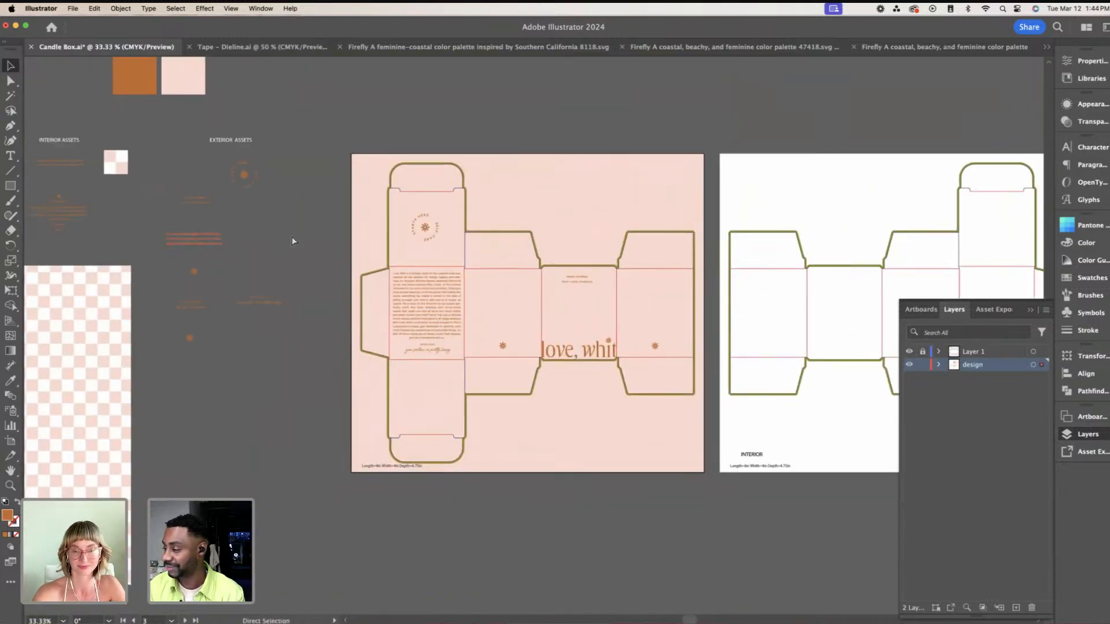
key(super+1)
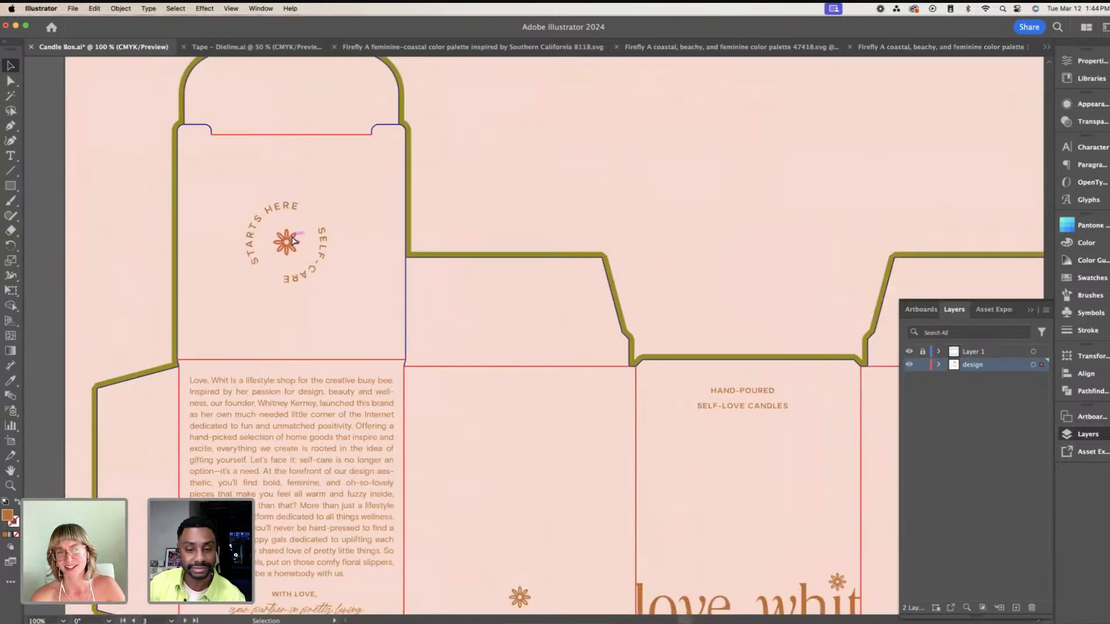
scroll(292, 239, down, 3)
scroll(516, 246, down, 2)
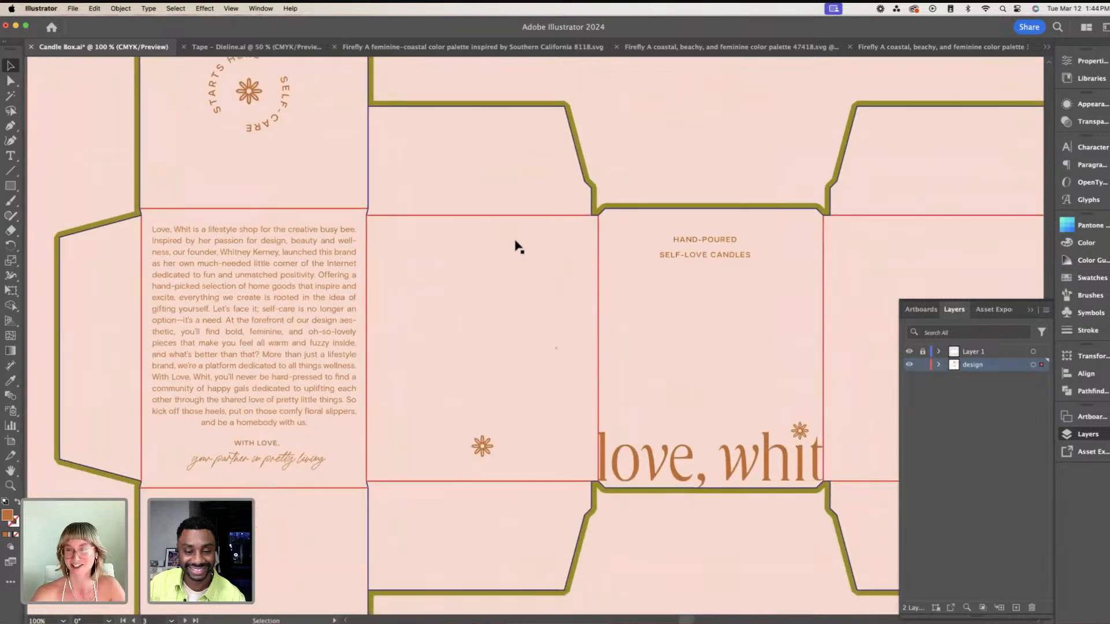
scroll(516, 246, right, 2)
key(super+v)
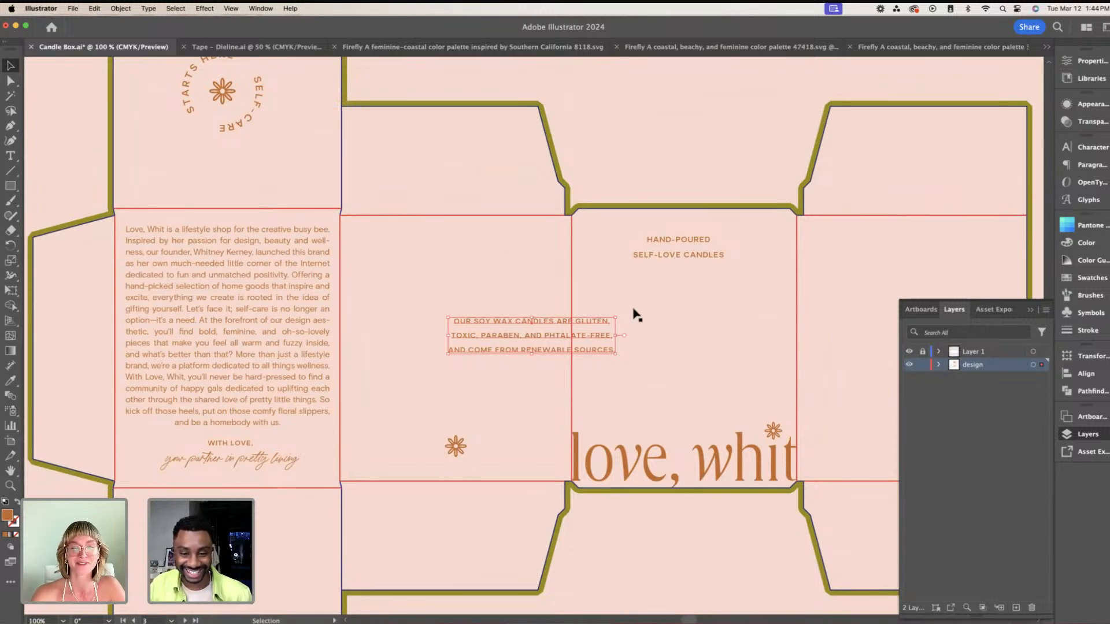
drag(598, 341, 522, 345)
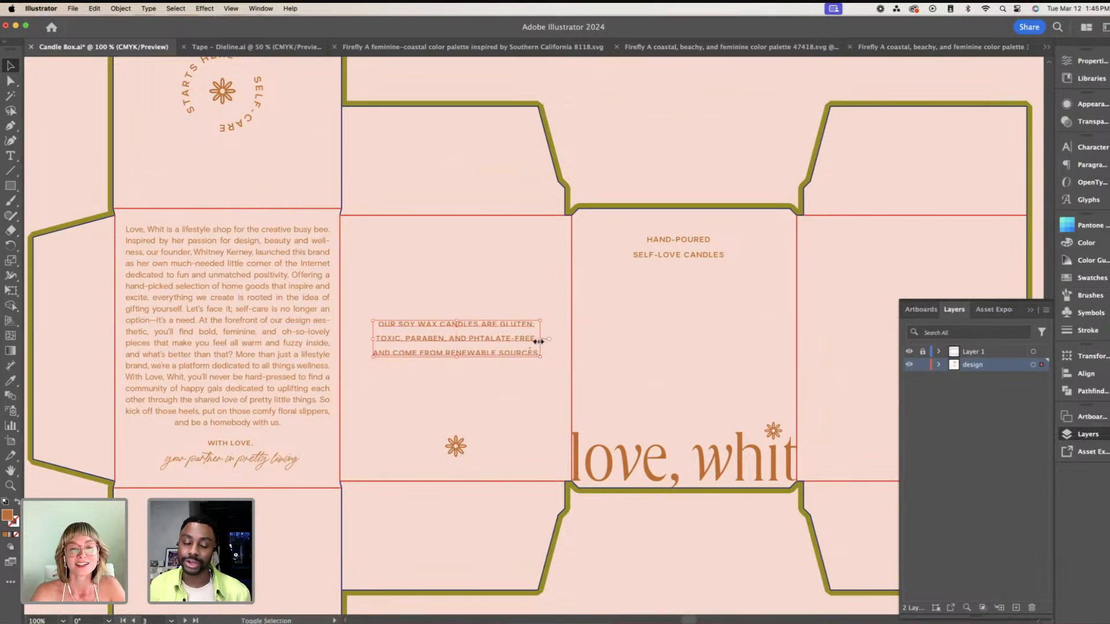
drag(507, 345, 514, 350)
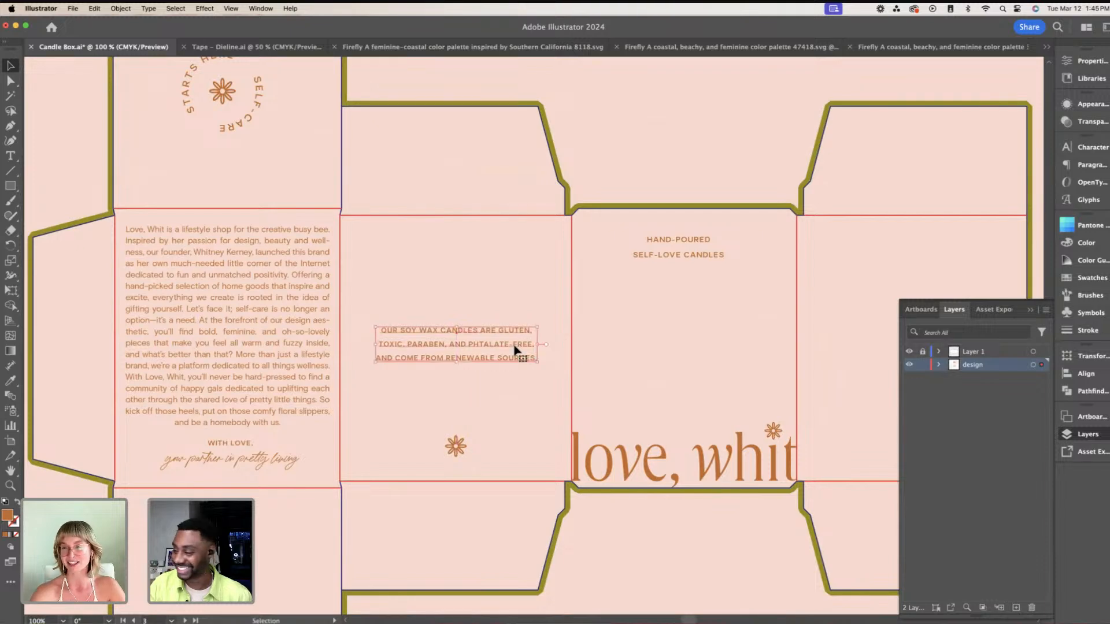
Step: Place the "HAND-POURED with love IN FLORIDA" text from the exterior assets centered above the flower on the fourth main panel
key(super+minus)
key(super+minus)
key(super+minus)
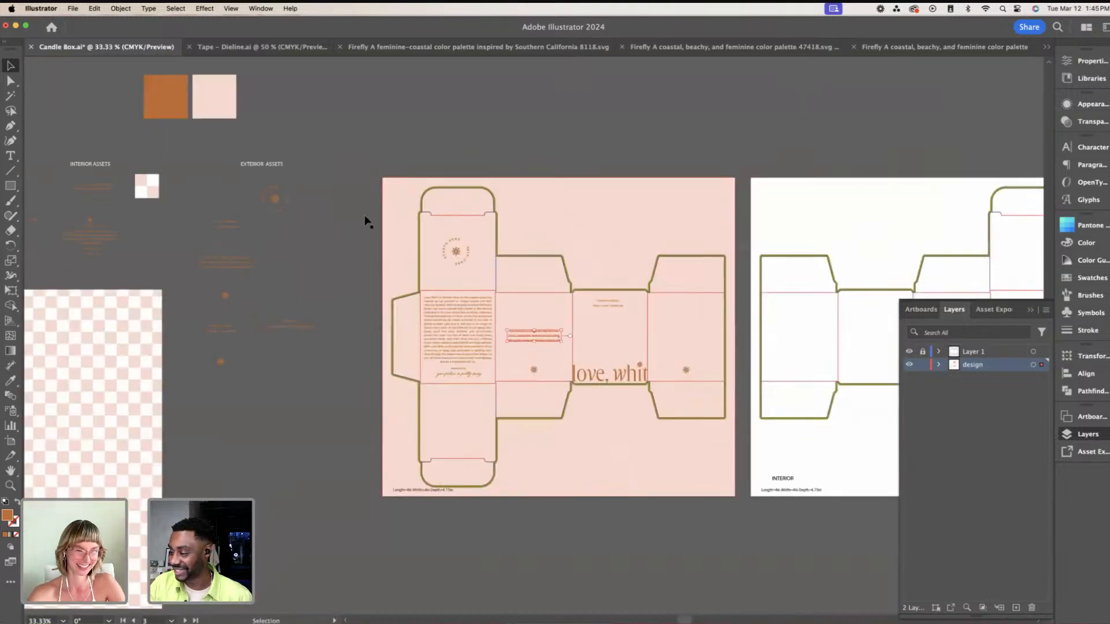
click(348, 227)
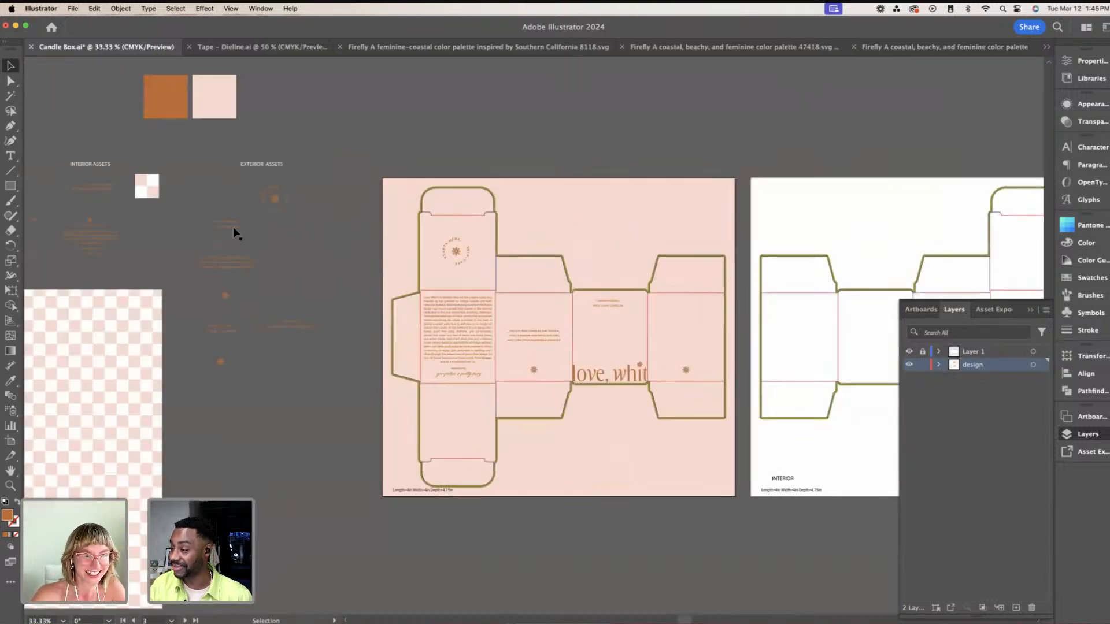
click(228, 329)
scroll(493, 315, right, 5)
click(529, 335)
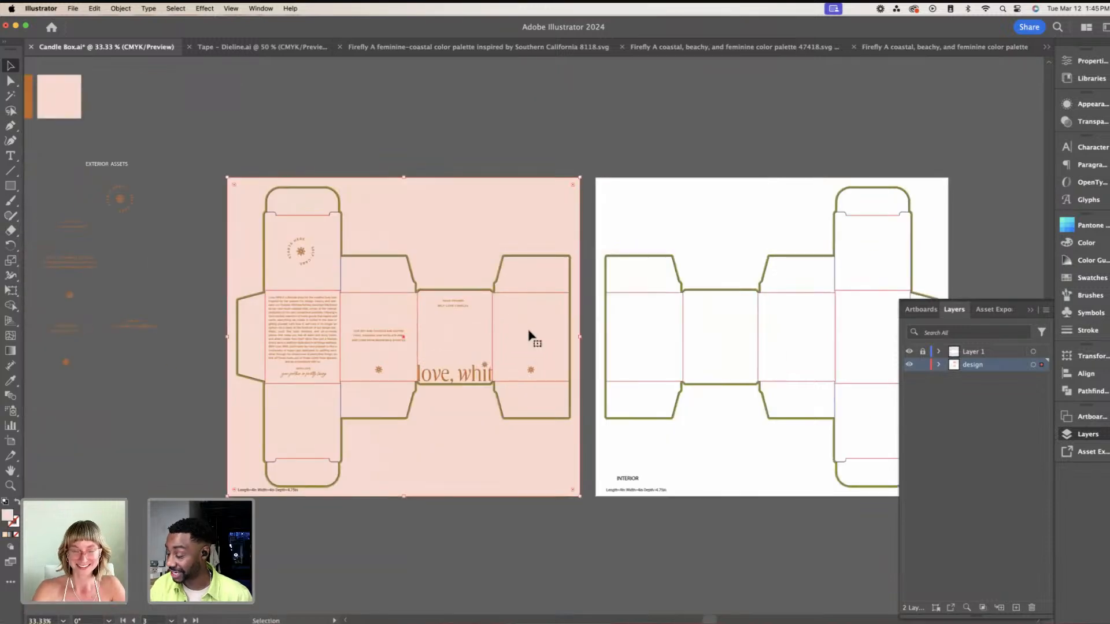
scroll(528, 336, up, 5)
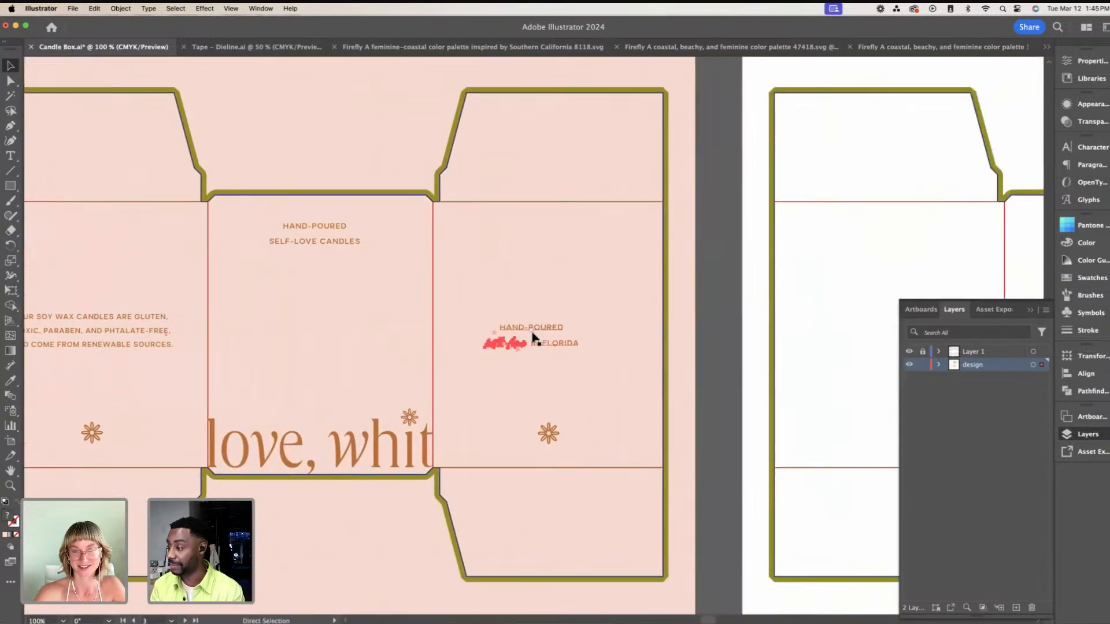
drag(533, 337, 575, 341)
drag(580, 340, 583, 336)
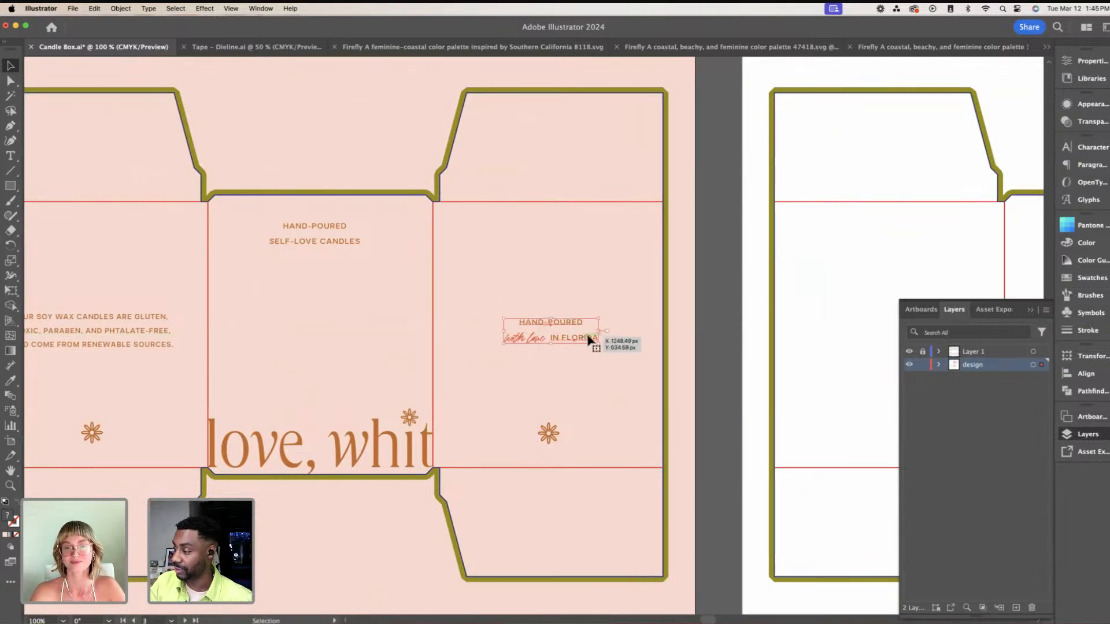
scroll(587, 339, down, 5)
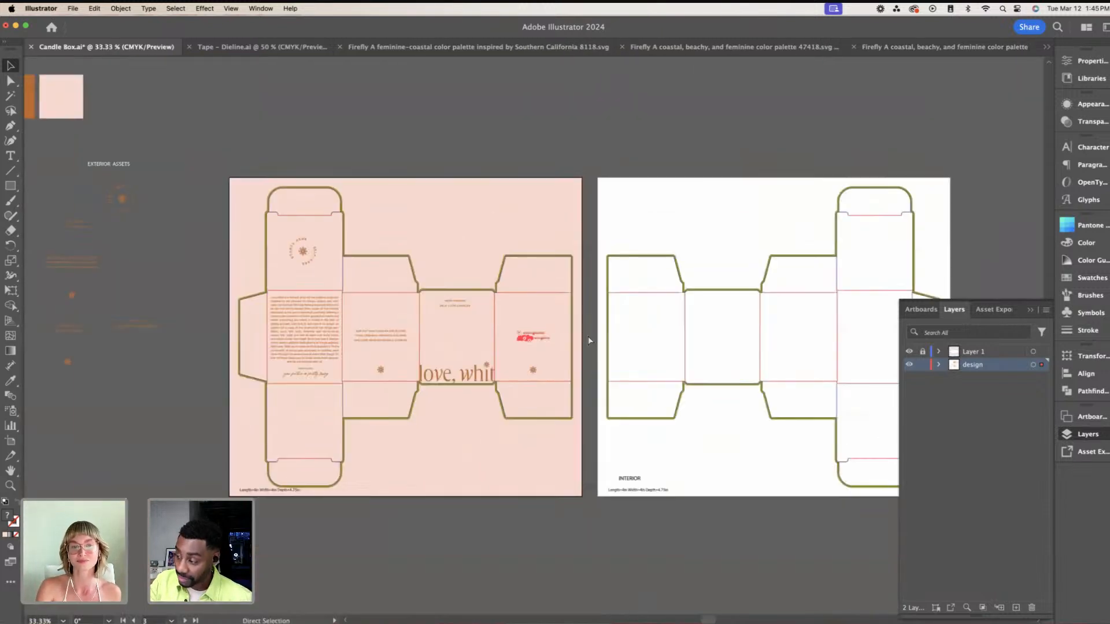
click(502, 146)
Step: Compare the assembled dielines with the finished layouts and examine the checkered background and its small pattern tile
scroll(502, 147, up, 1)
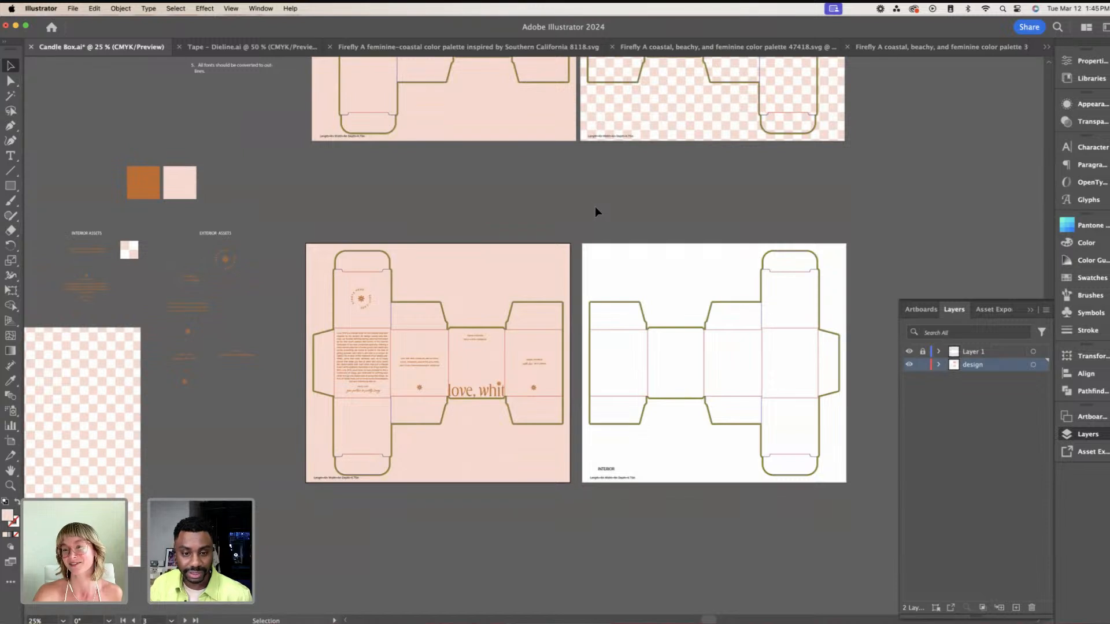
scroll(595, 211, up, 1)
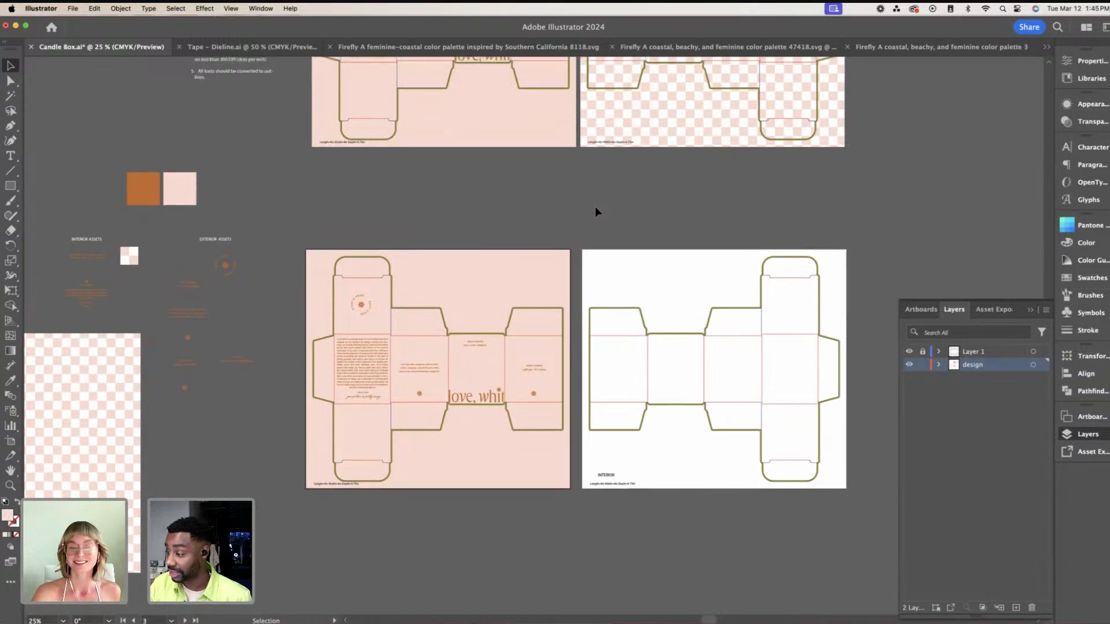
scroll(597, 211, up, 1)
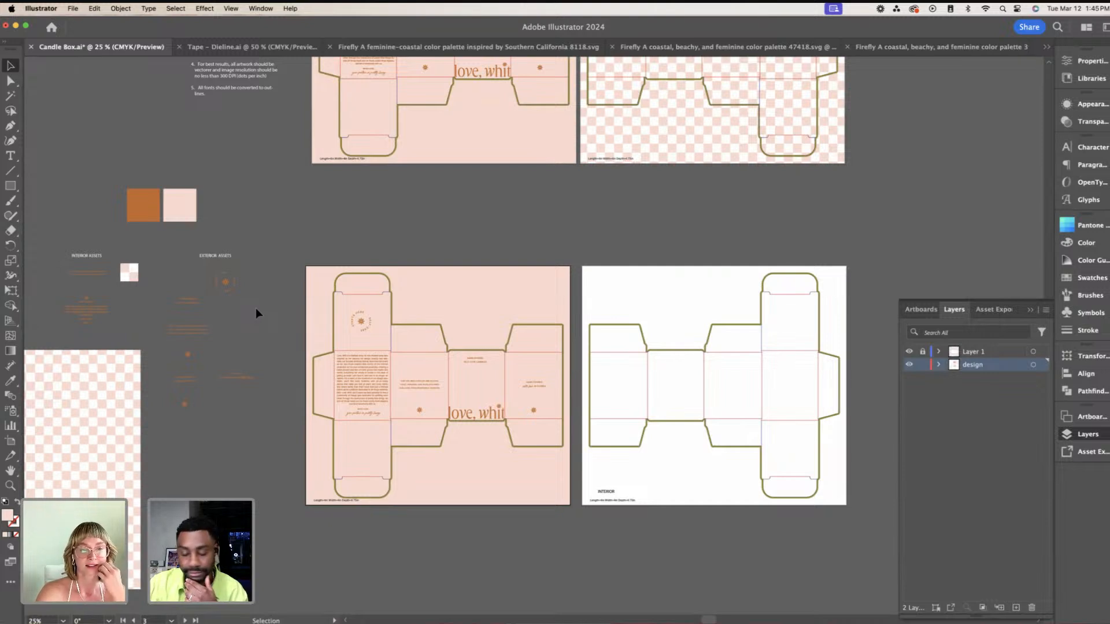
key(super+minus)
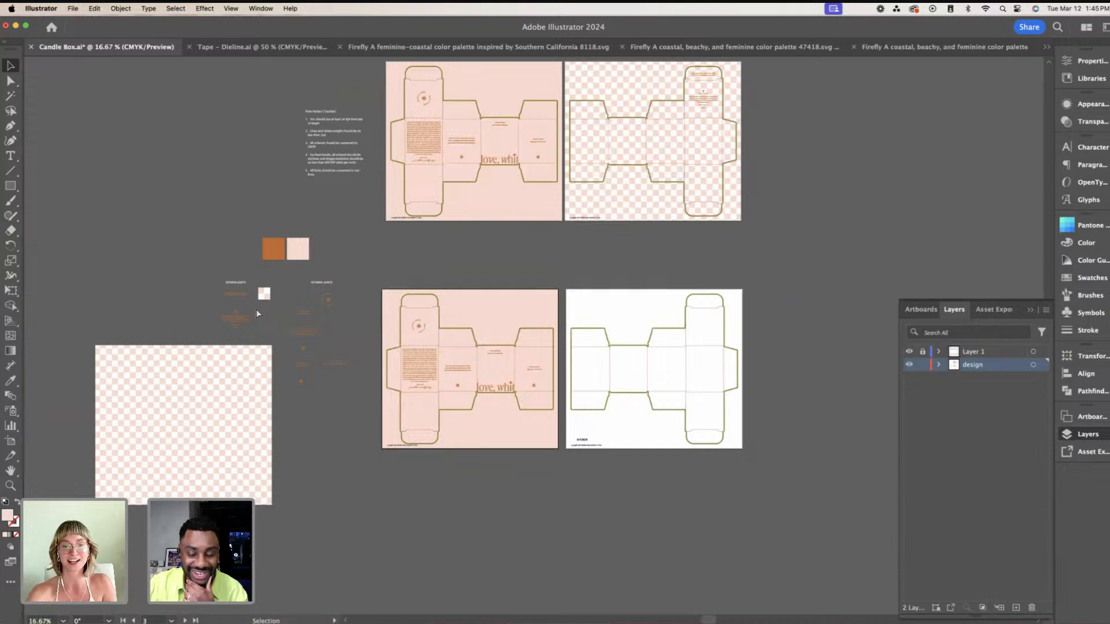
click(216, 421)
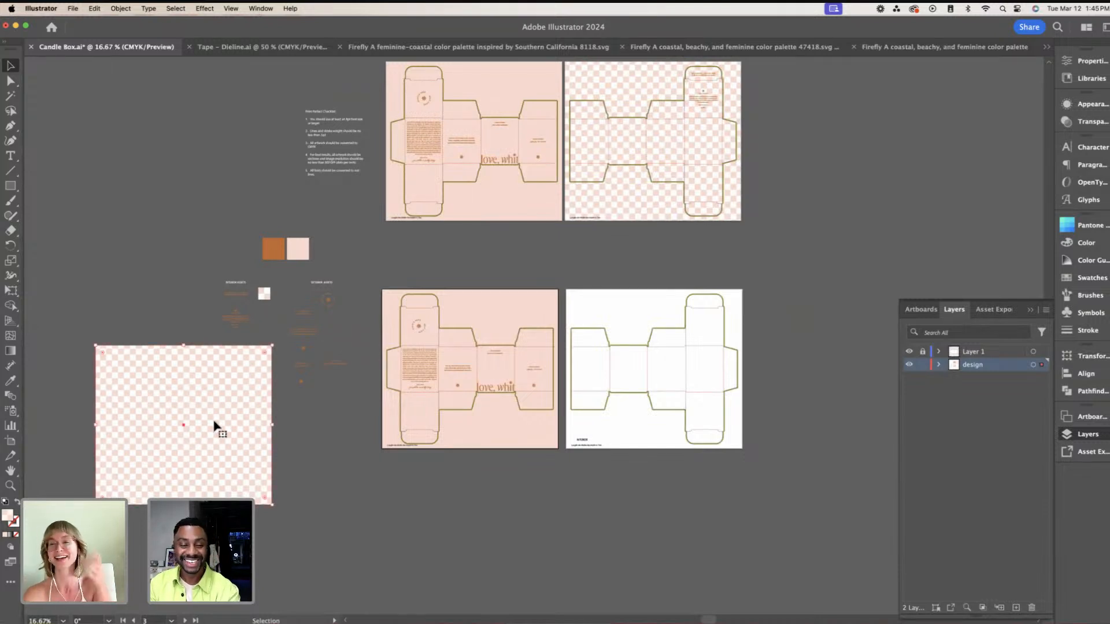
click(267, 294)
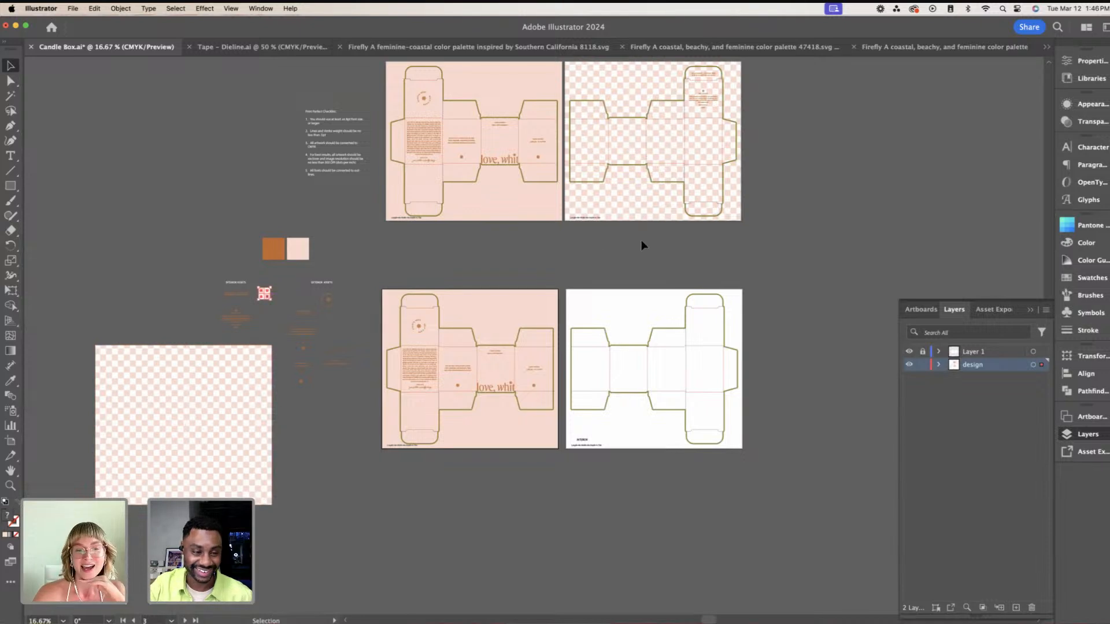
click(641, 245)
Step: Examine the exterior dieline up close and check how the hand-poured text sits on the fourth main panel
click(546, 298)
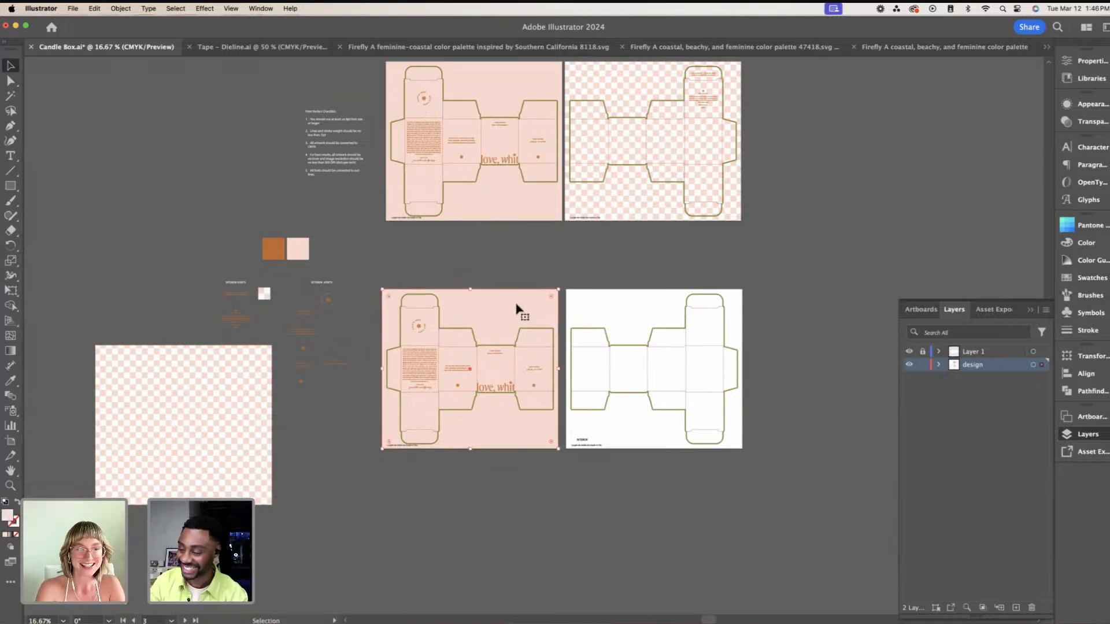
key(super+equal)
key(super+equal)
key(super+equal)
scroll(516, 309, right, 3)
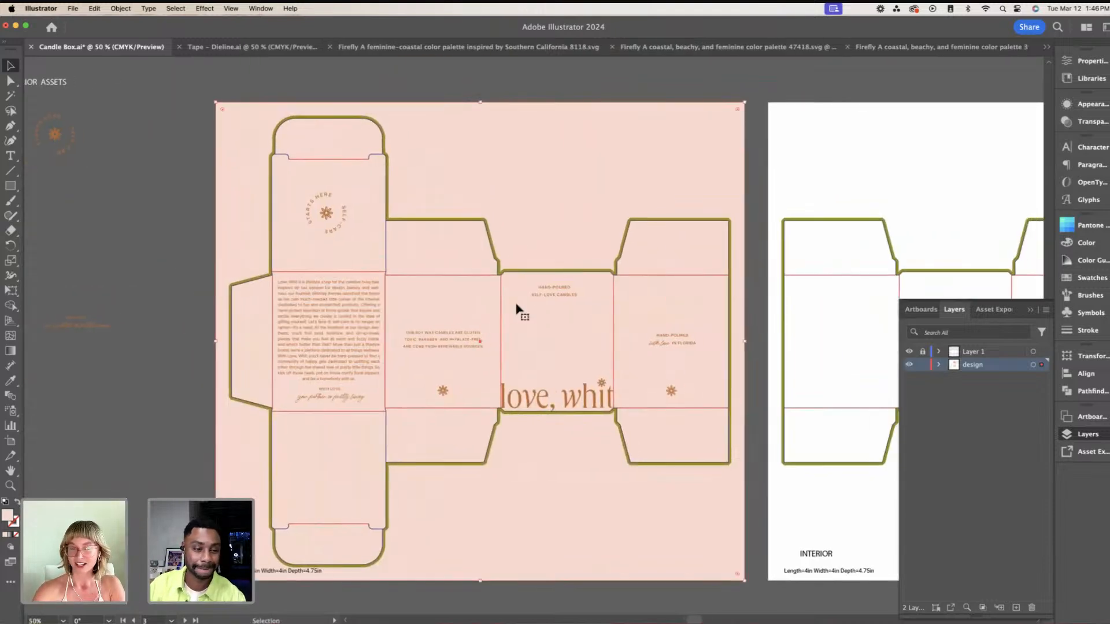
click(653, 362)
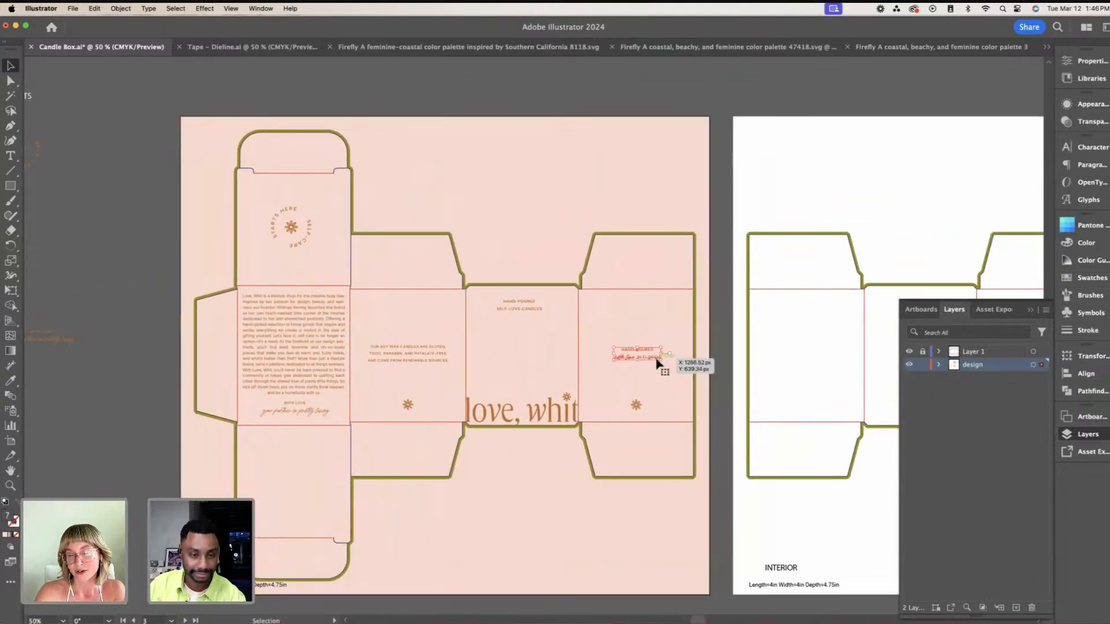
drag(656, 363, 659, 361)
scroll(659, 361, right, 2)
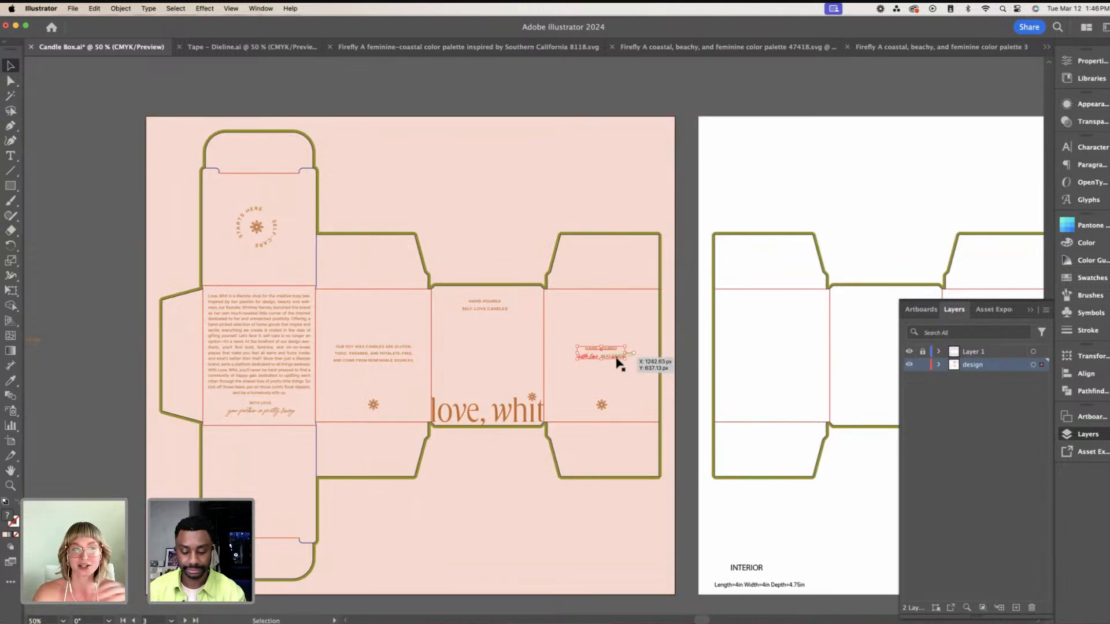
Step: Draw temporary vertical and horizontal lines across the fourth panel to test the text's centering, and delete both lines
click(11, 170)
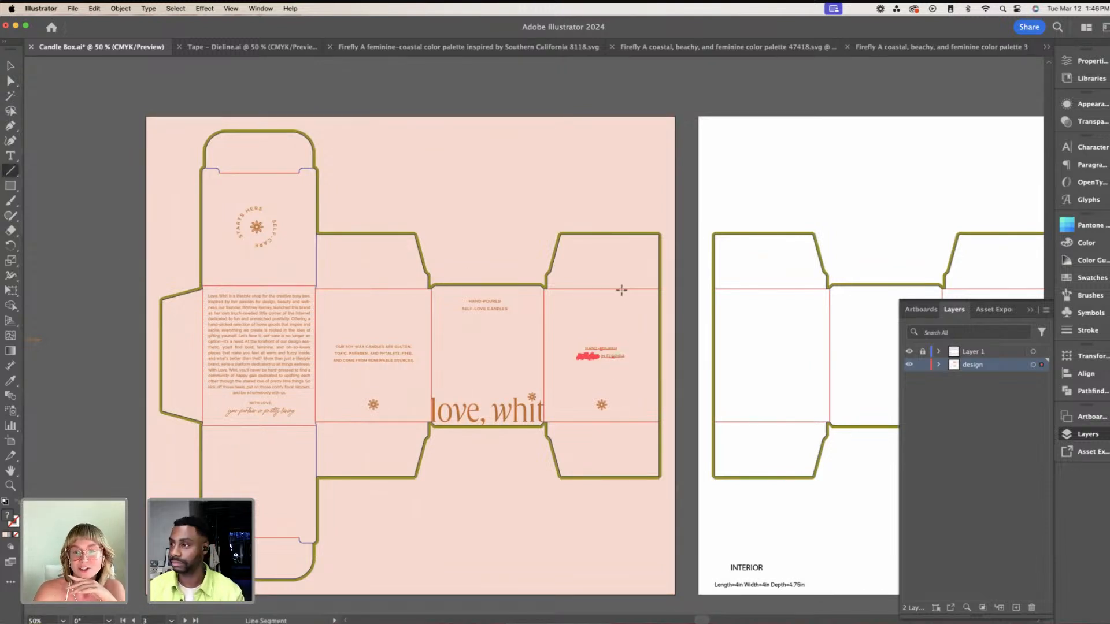
drag(603, 289, 602, 421)
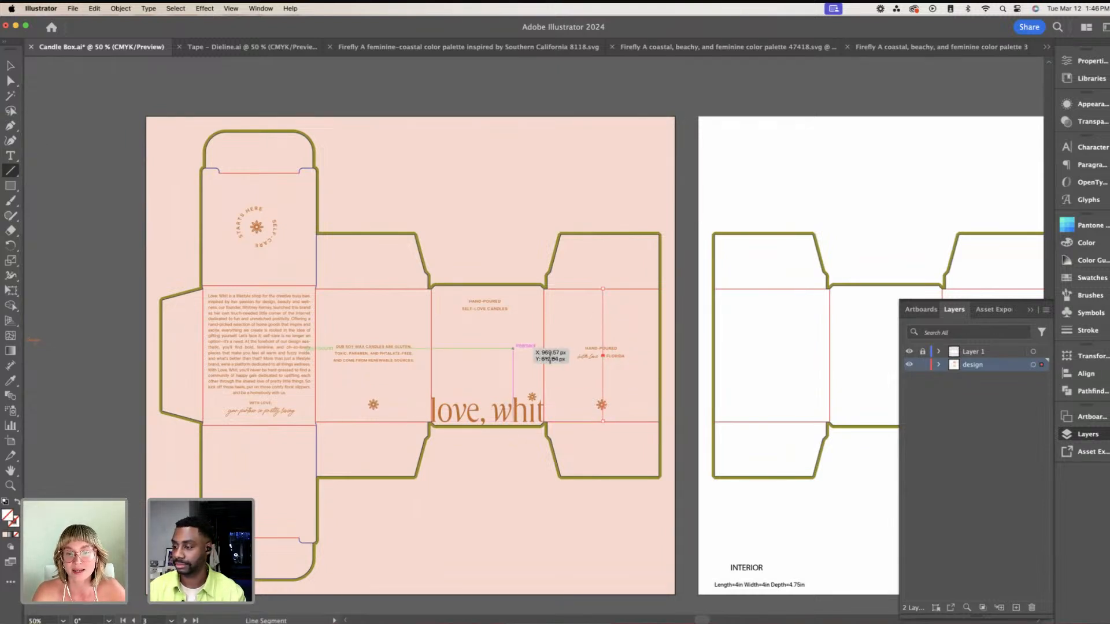
drag(543, 355, 659, 356)
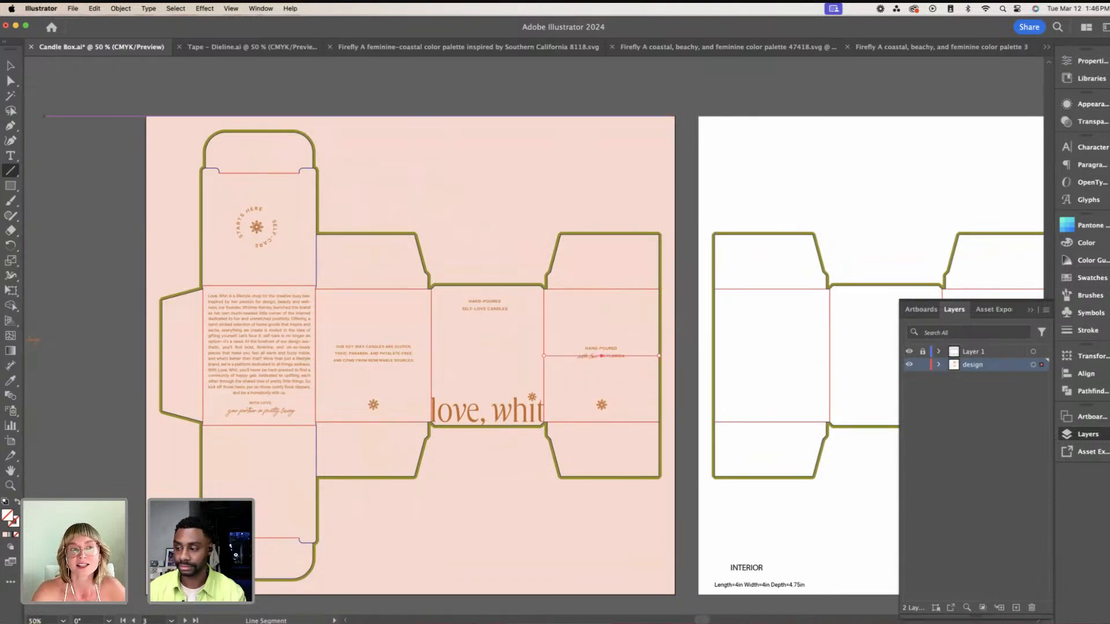
click(12, 68)
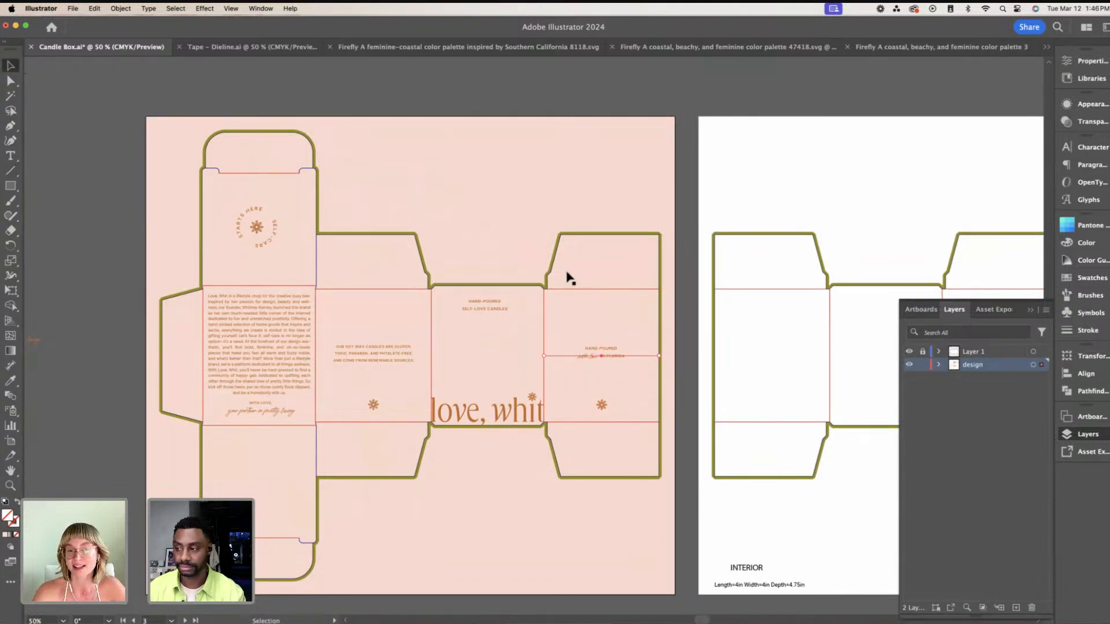
shift+click(599, 317)
key(Delete)
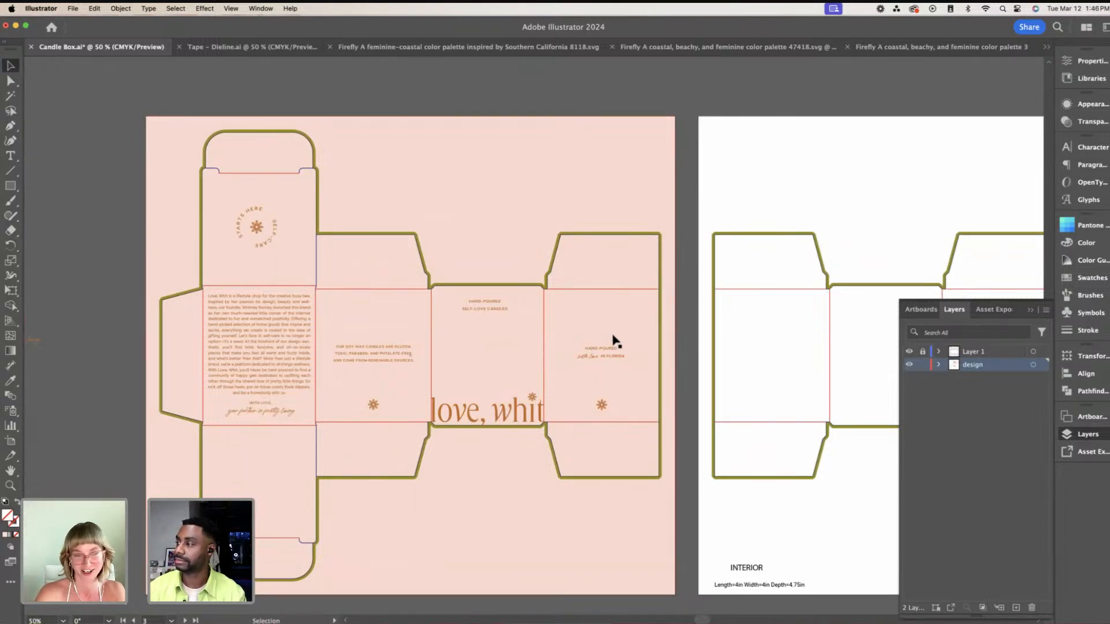
Step: Review the whole assembled exterior dieline and compare it with the finished layout above
scroll(492, 101, left, 3)
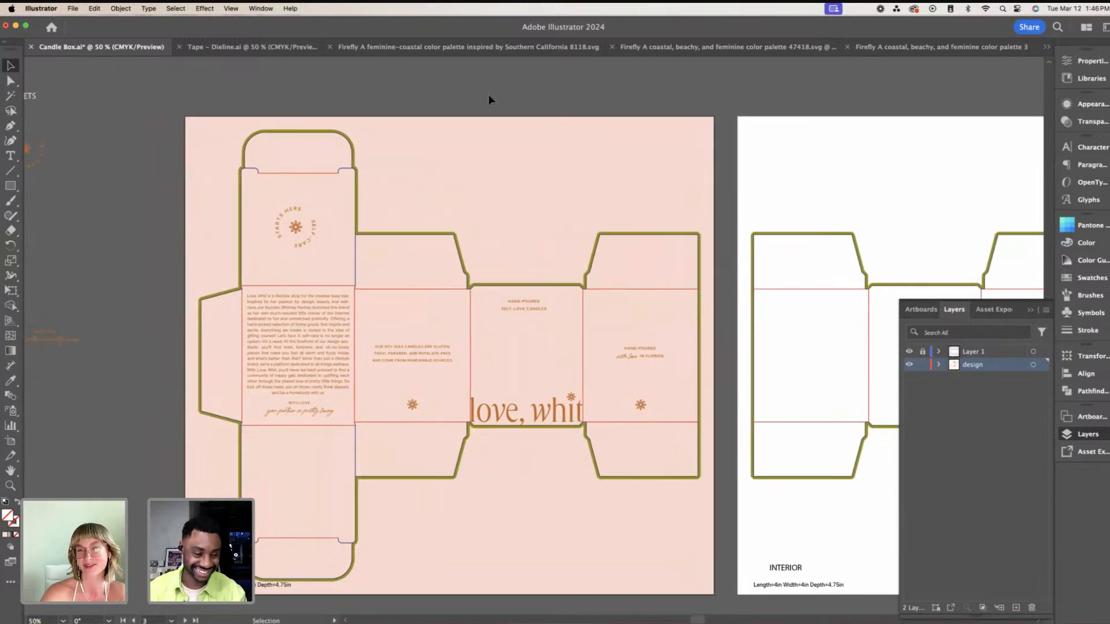
scroll(512, 101, left, 3)
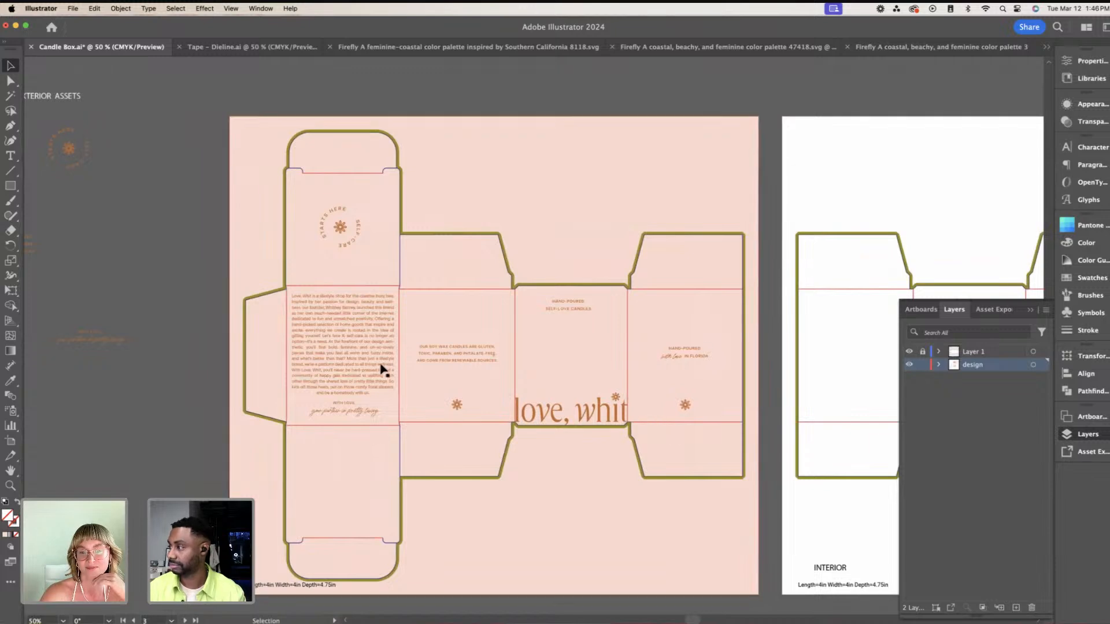
key(super+minus)
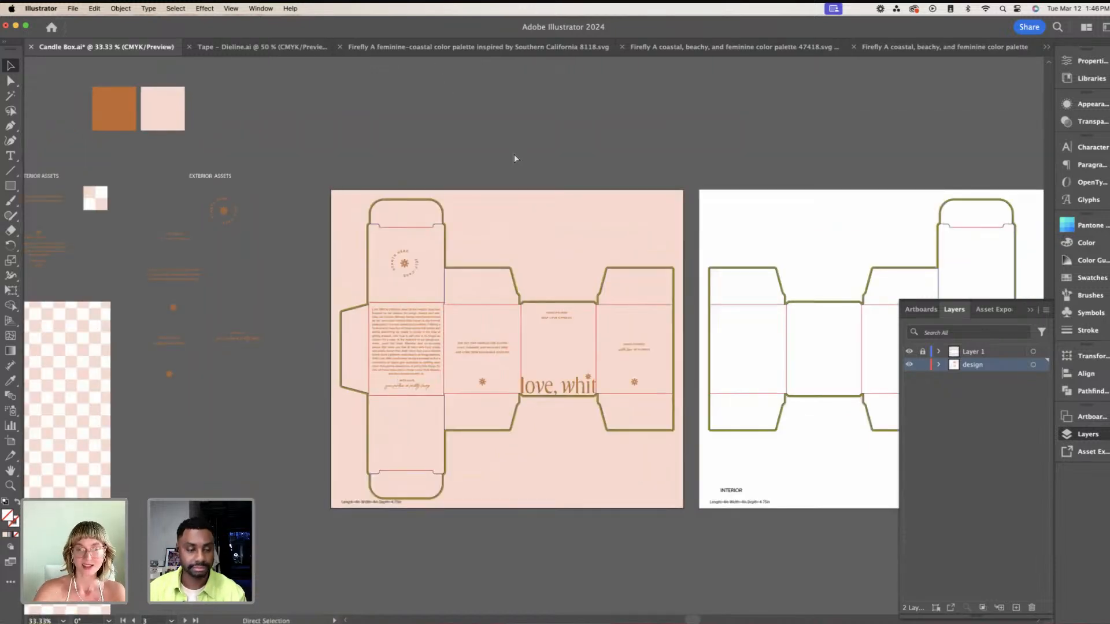
key(super+minus)
scroll(694, 292, up, 2)
scroll(694, 292, right, 2)
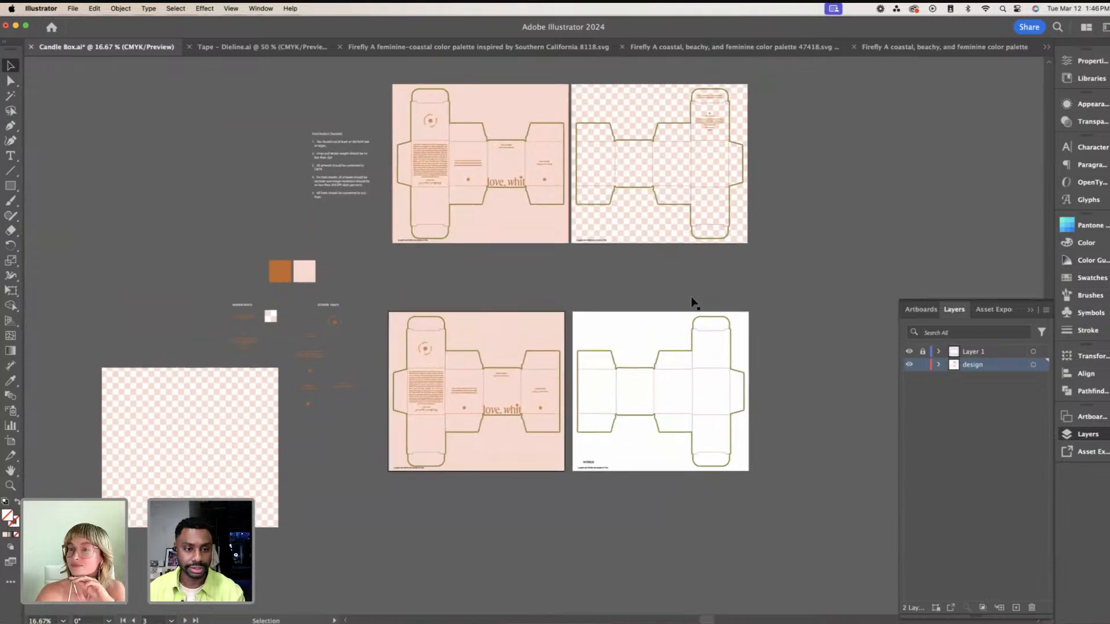
scroll(665, 334, up, 1)
click(648, 334)
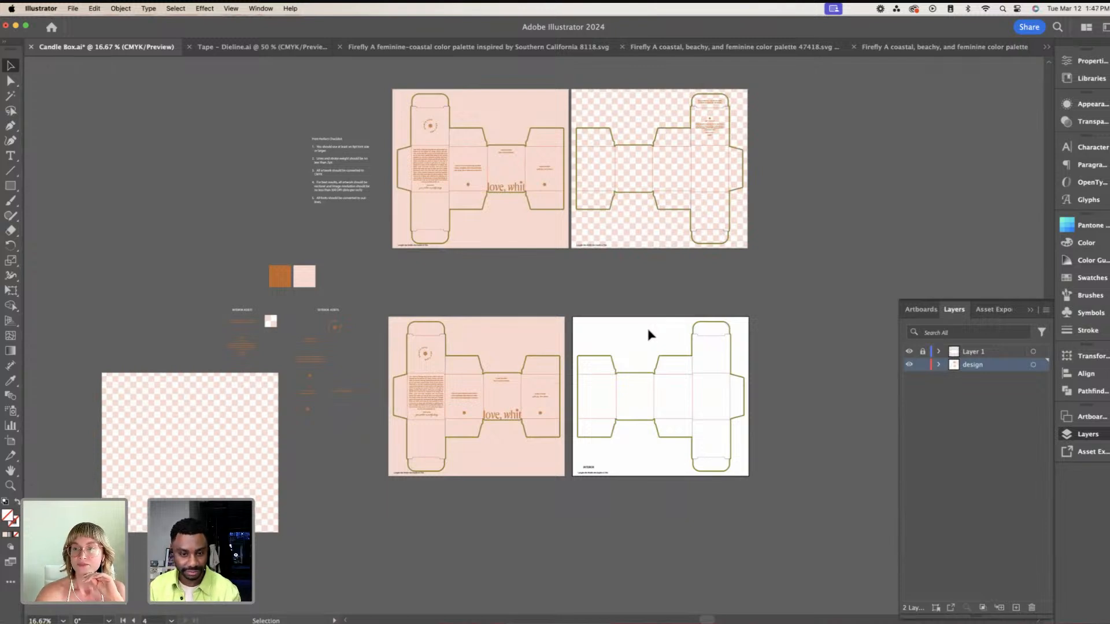
Step: Check the font, size and leading of the brand story paragraph on the first main panel
click(434, 397)
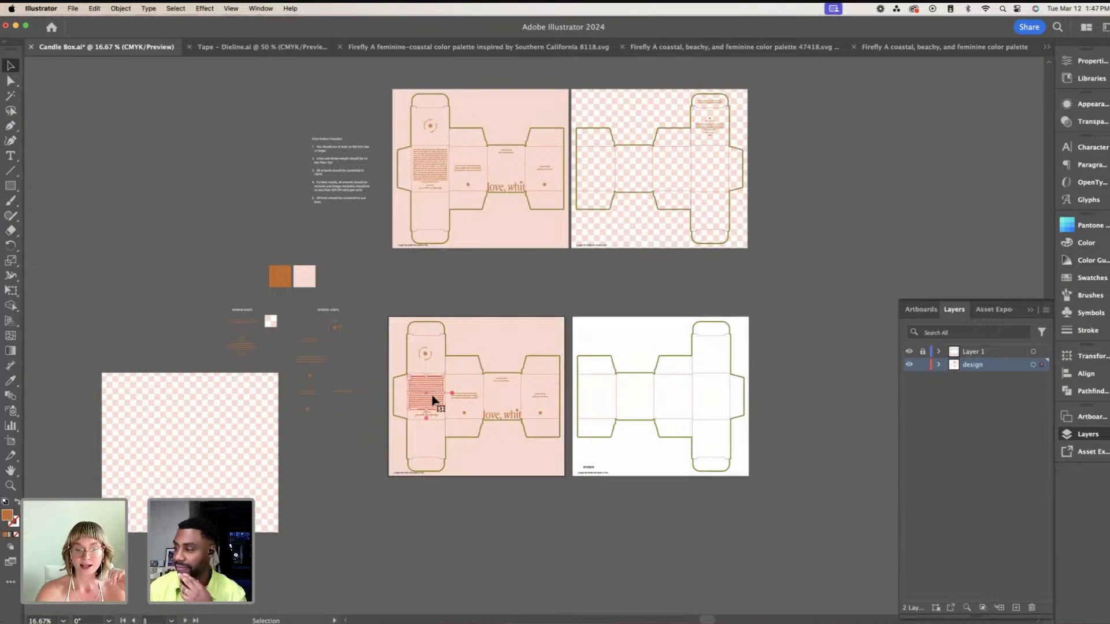
key(super+equal)
key(super+equal)
key(super+equal)
key(super+equal)
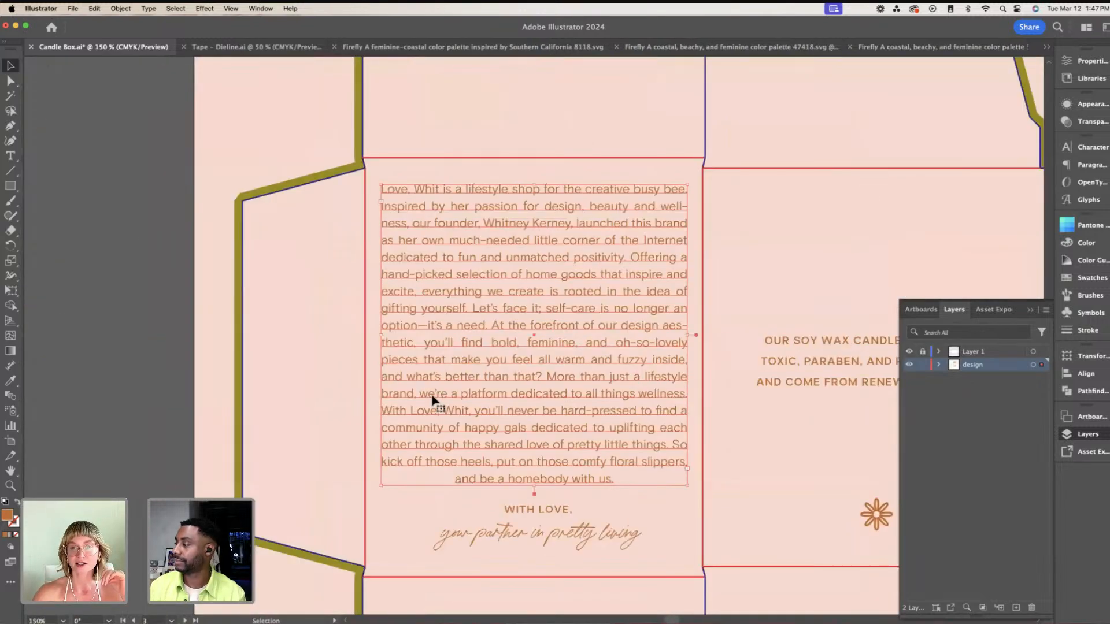
scroll(781, 267, right, 2)
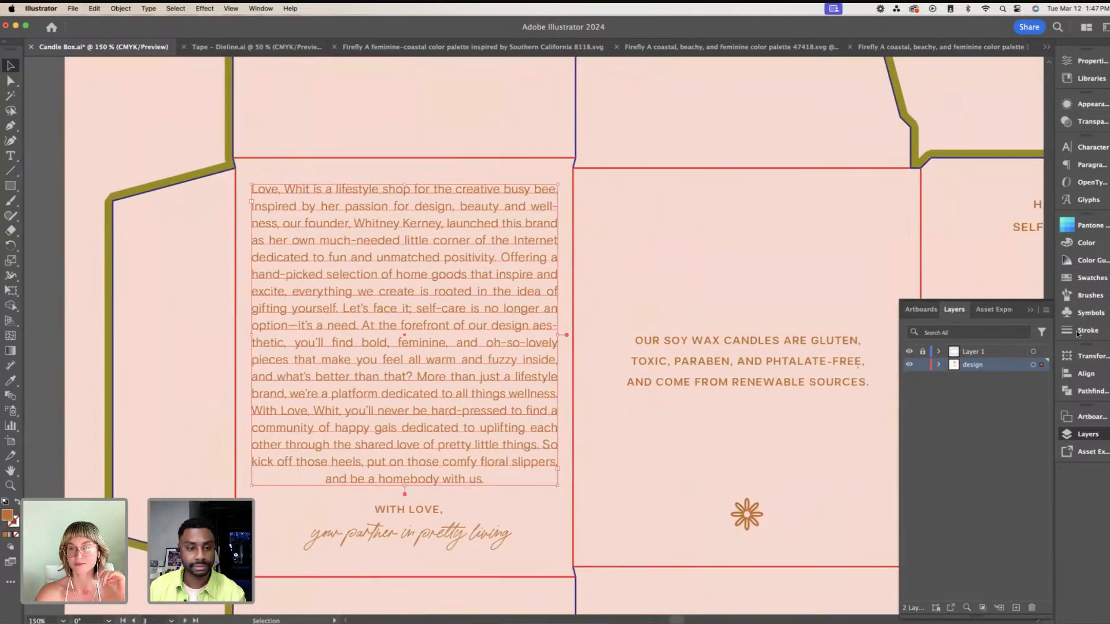
click(1090, 148)
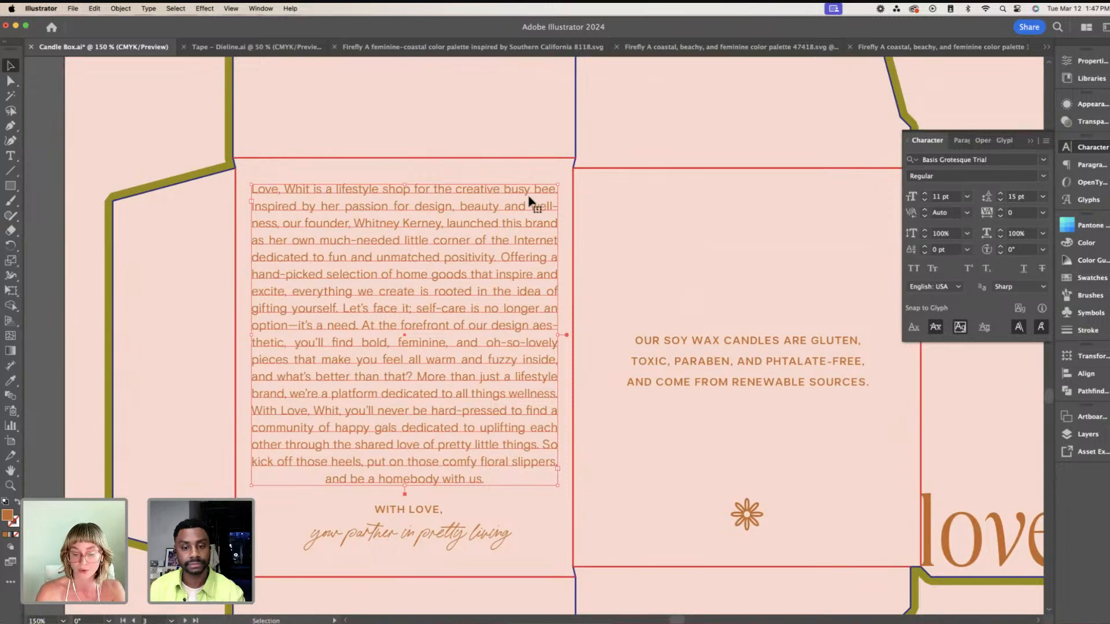
Step: Check the character settings of the "HAND-POURED SELF-LOVE CANDLES" text on the third main panel
click(593, 195)
key(super+minus)
key(super+minus)
key(super+minus)
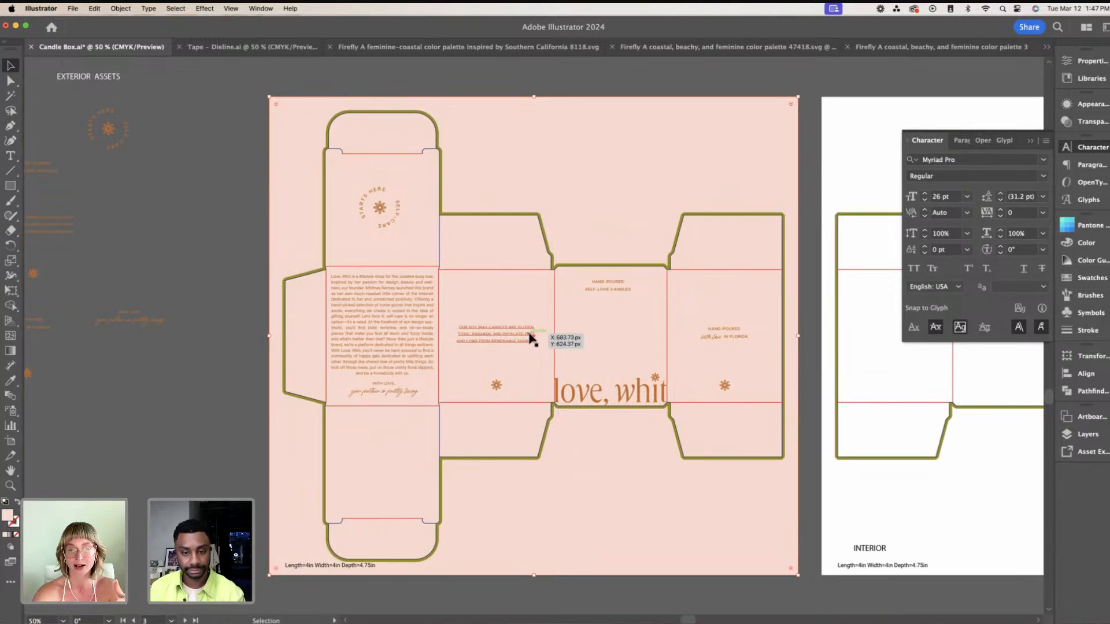
click(607, 289)
key(super+equal)
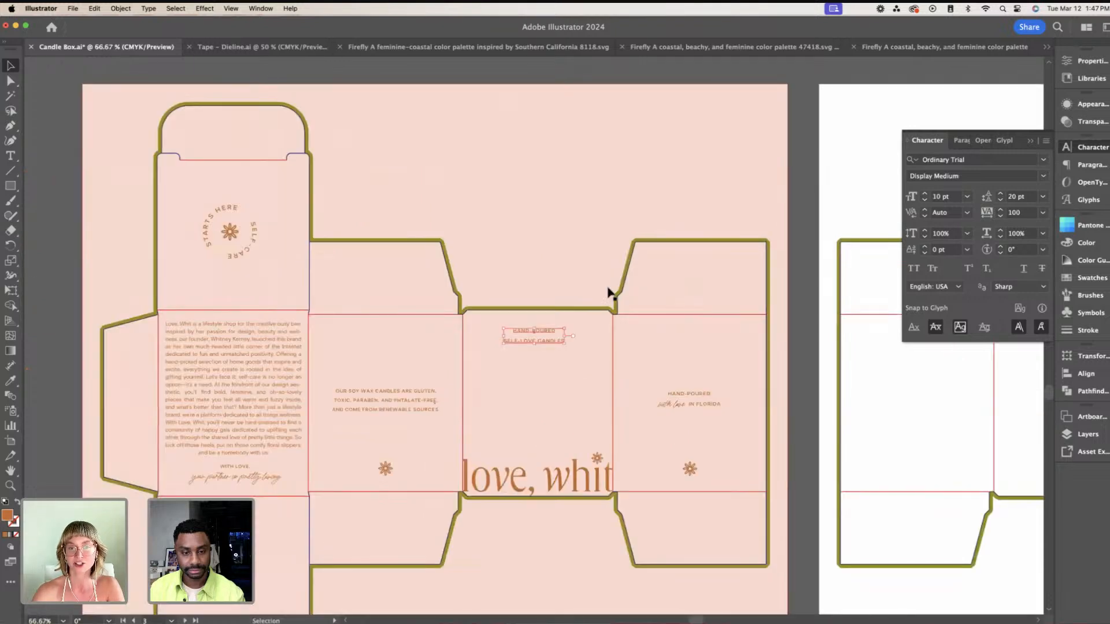
scroll(607, 292, left, 5)
scroll(608, 295, down, 3)
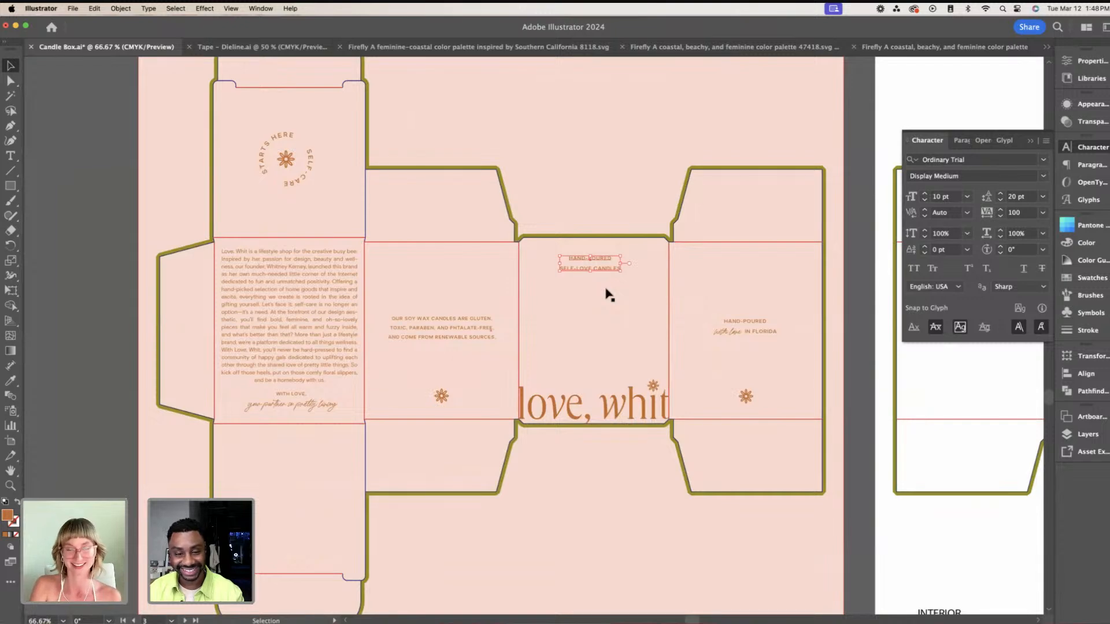
Step: Move the large checkered square from beside the interior assets onto the blank interior dieline so it covers the artboard
key(super+minus)
key(super+minus)
key(super+minus)
click(525, 163)
scroll(545, 183, right, 1)
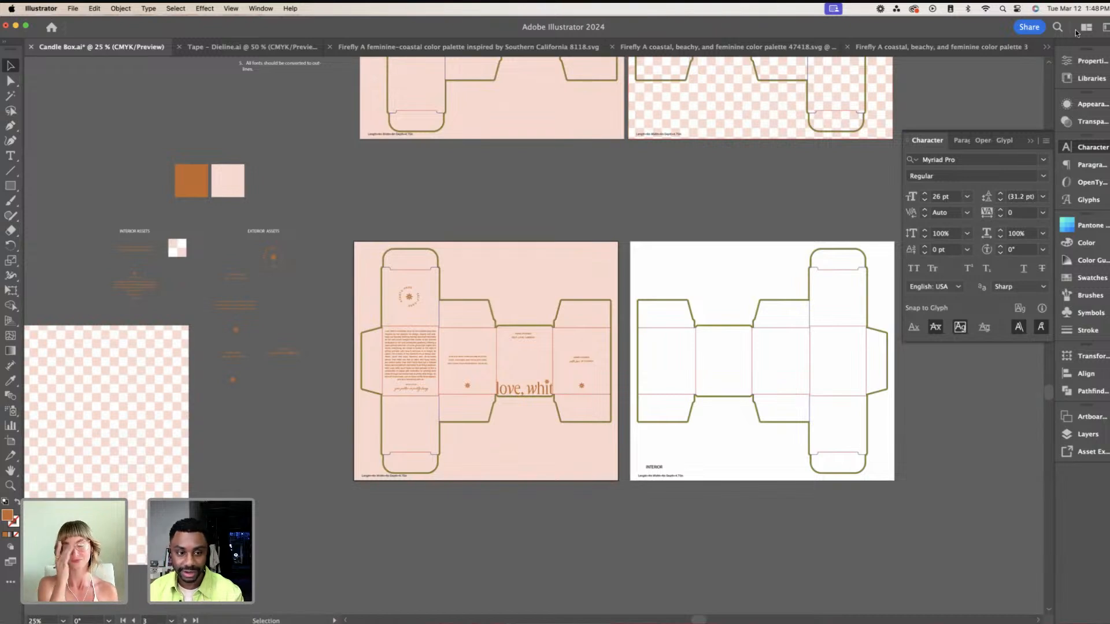
scroll(567, 281, left, 1)
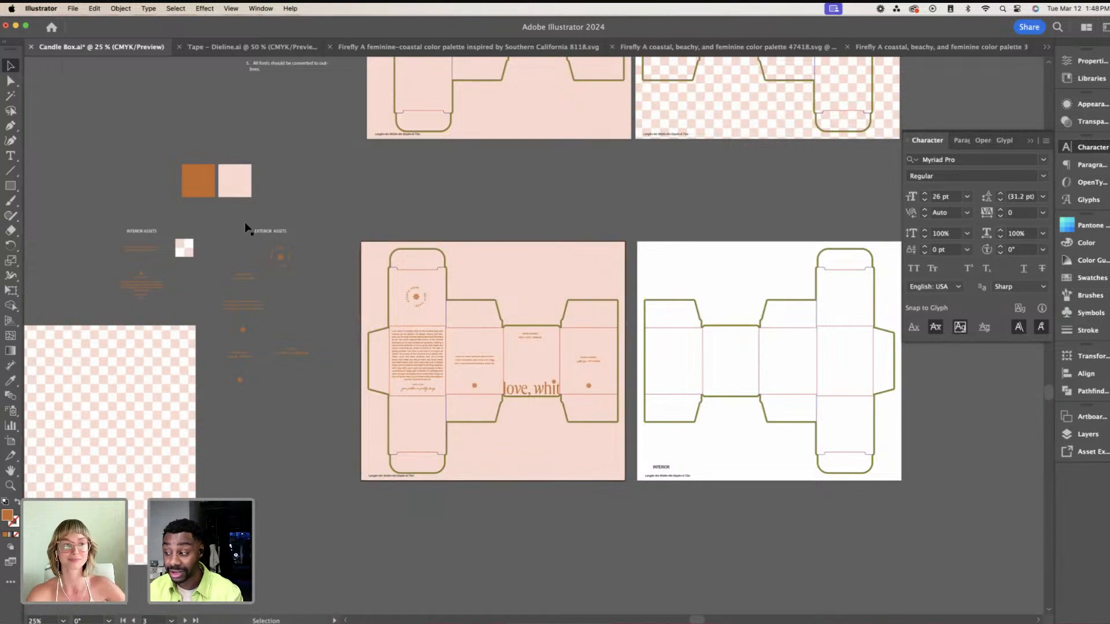
click(185, 253)
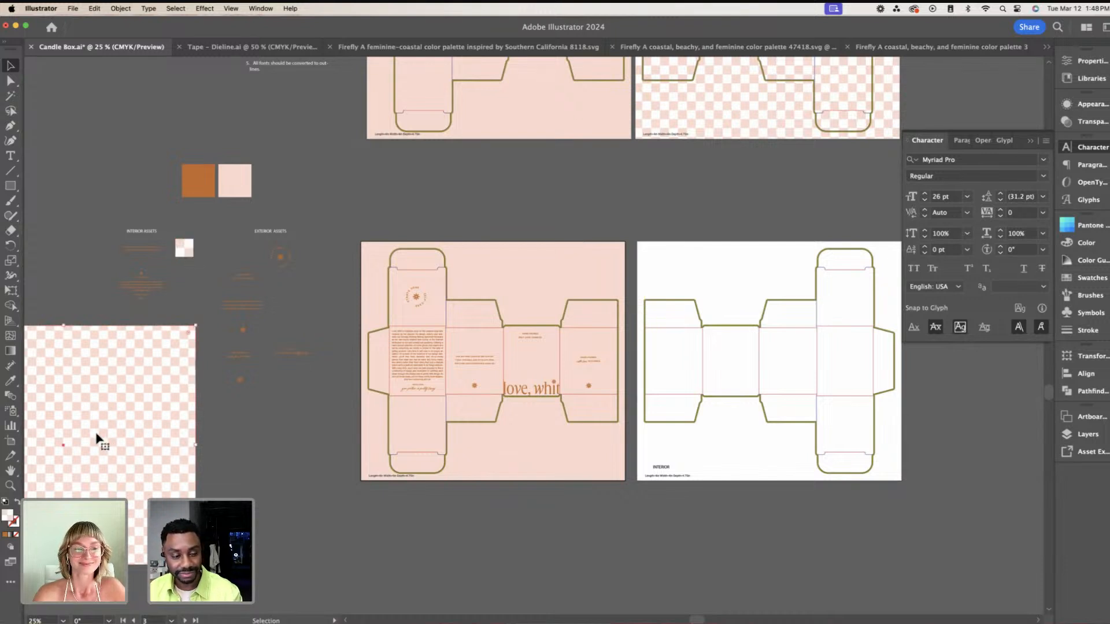
drag(98, 441, 788, 355)
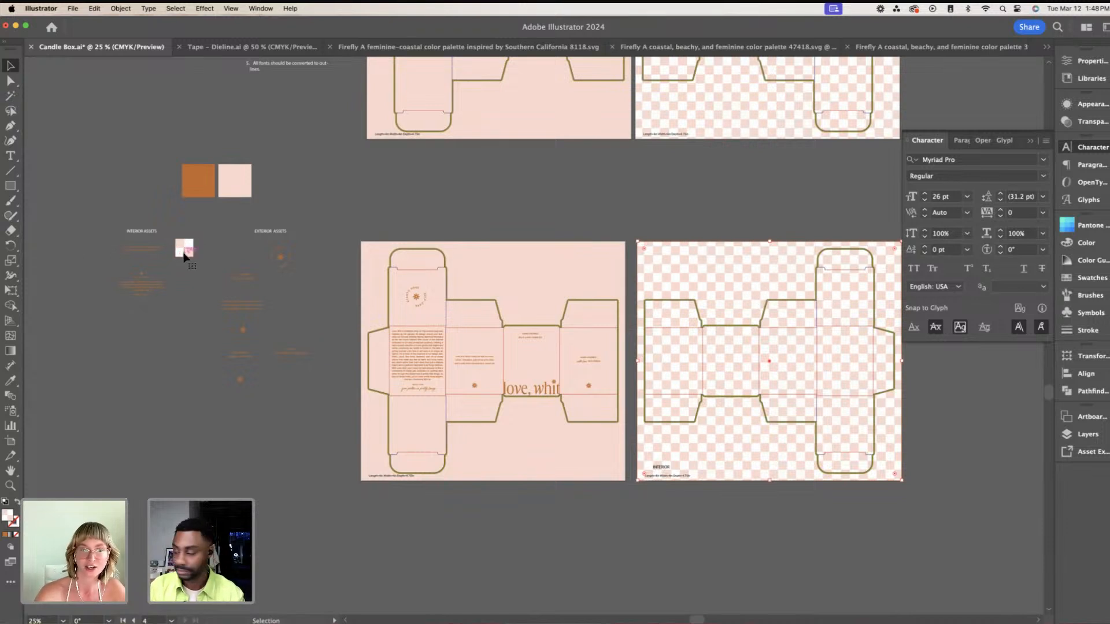
Step: Move the small four-square tile clear below its original spot, make a pattern swatch from it, and exit pattern editing
drag(185, 257, 202, 306)
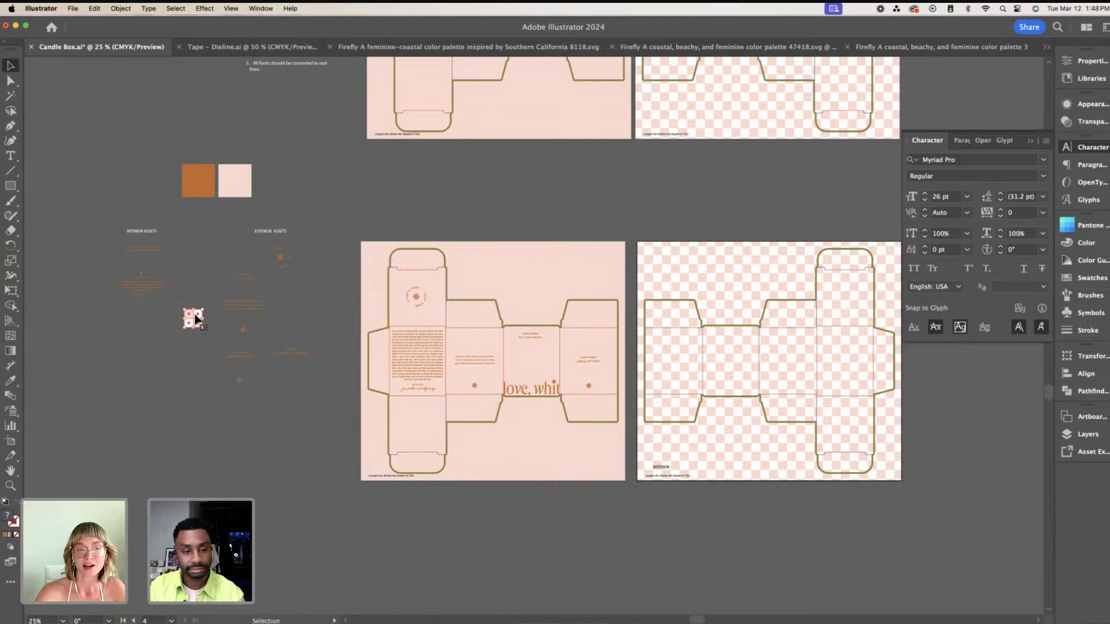
key(super+1)
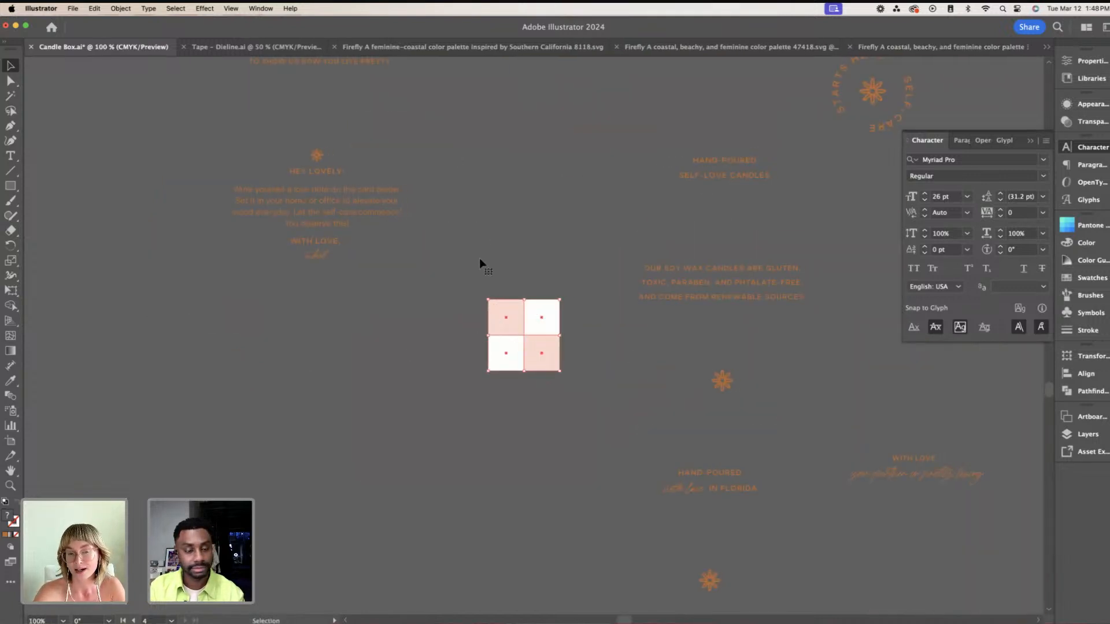
scroll(494, 291, right, 1)
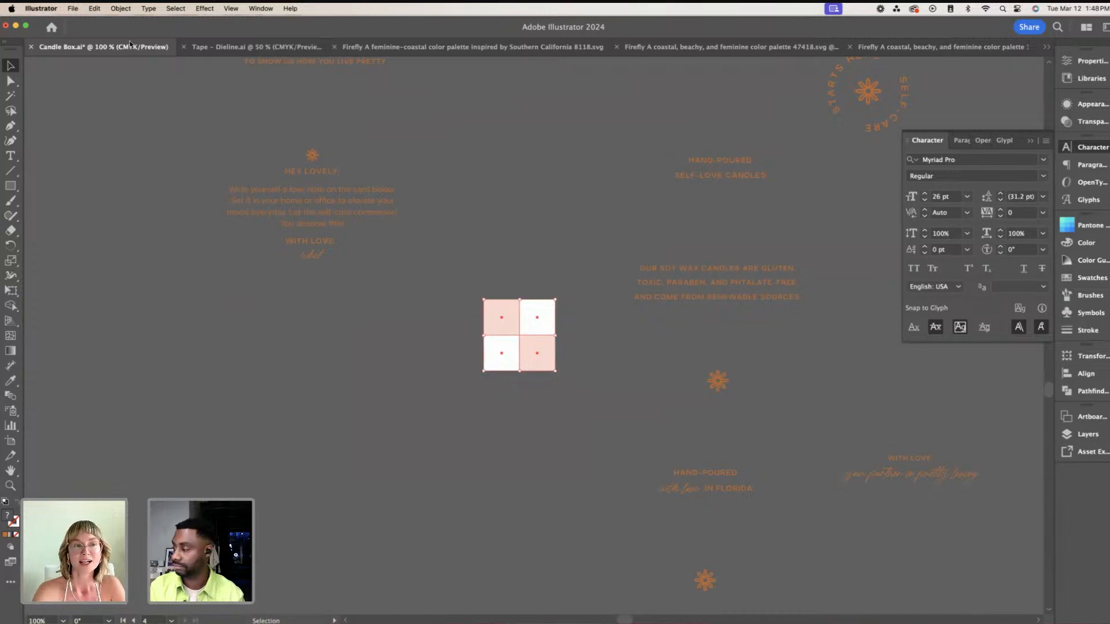
click(121, 8)
mouse_move(188, 297)
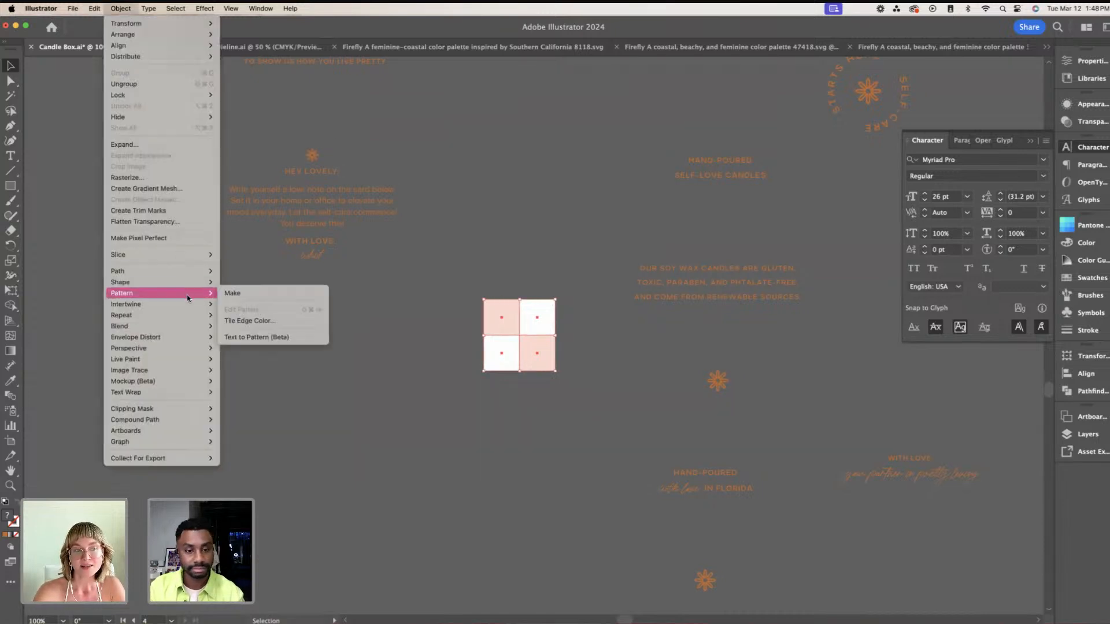
click(250, 299)
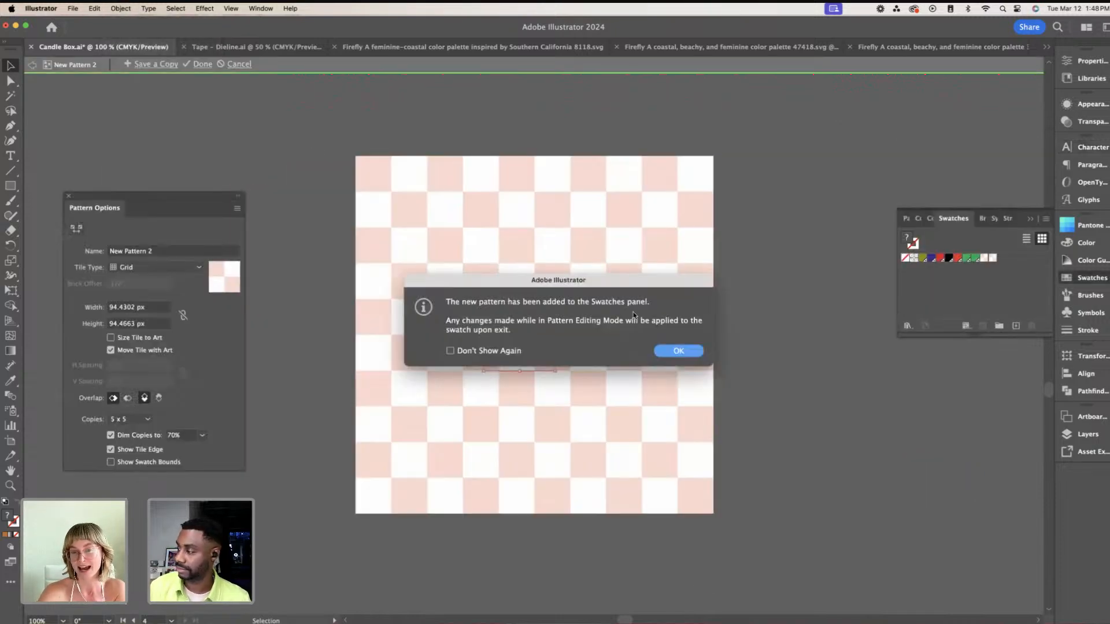
click(679, 351)
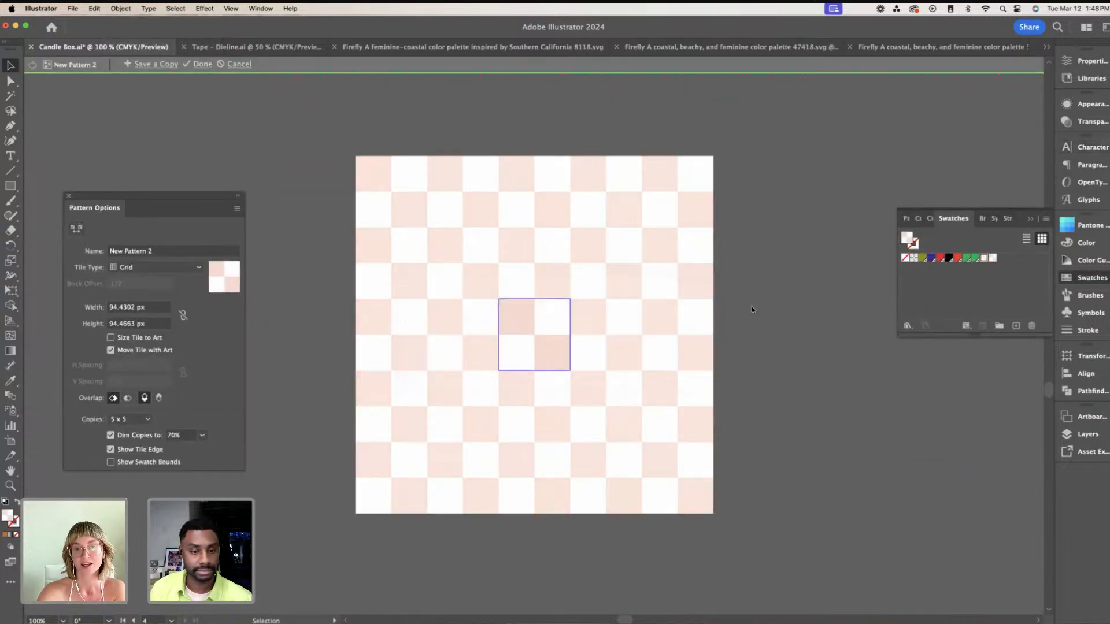
scroll(753, 312, right, 5)
key(Escape)
scroll(751, 312, down, 5)
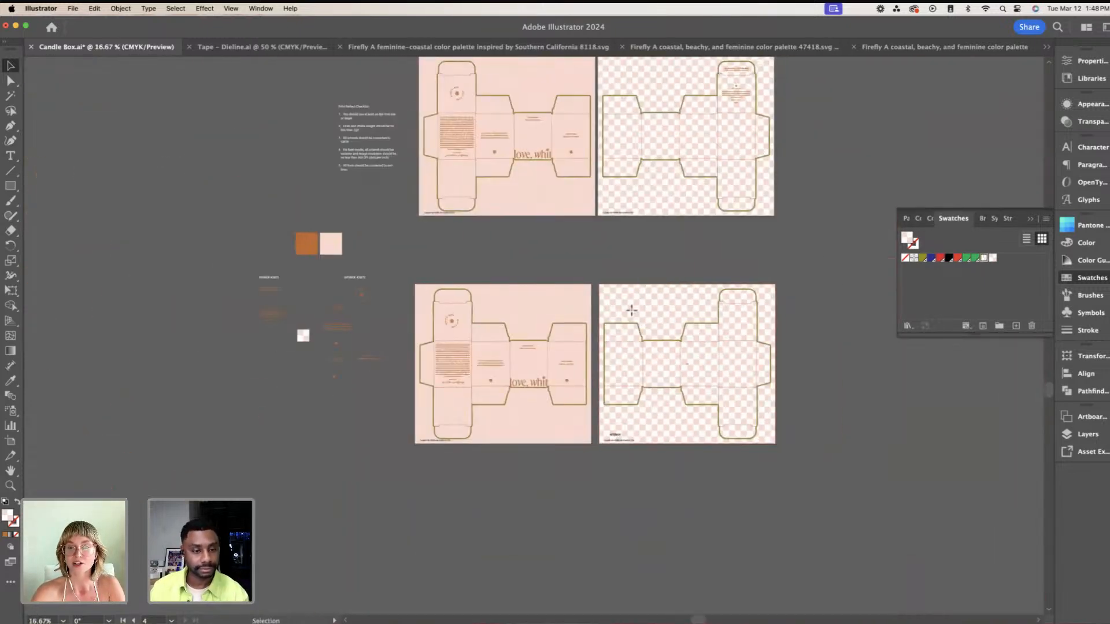
Step: Clear the checkered square off the interior dieline and draw an artboard-sized rectangle filled with the checkered pattern in its place
drag(669, 303, 327, 409)
scroll(663, 321, right, 3)
scroll(666, 322, up, 4)
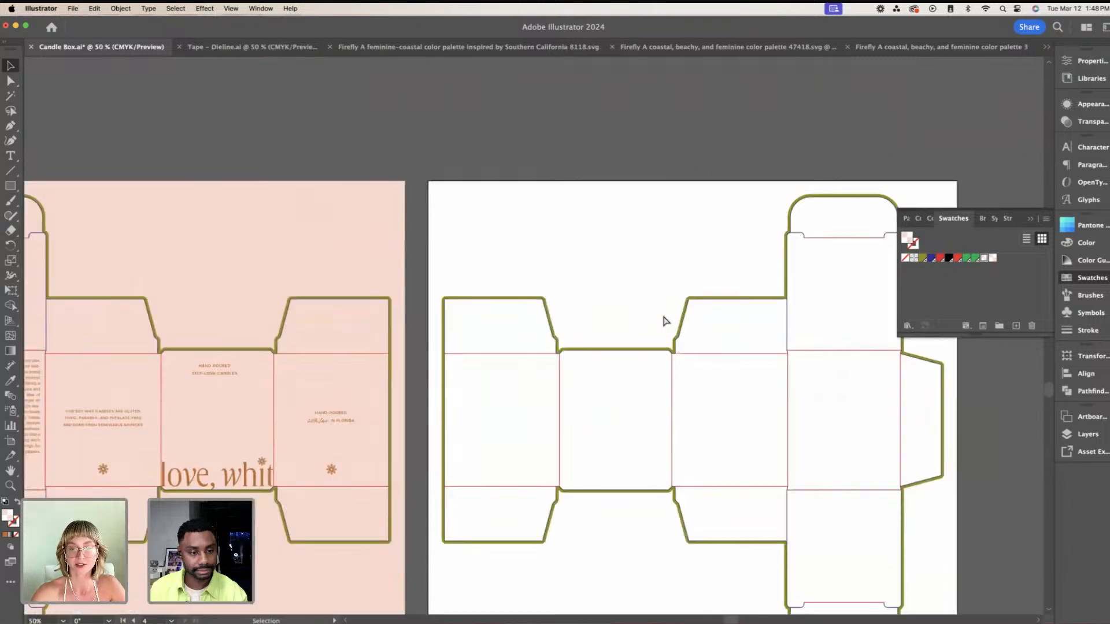
scroll(664, 320, down, 3)
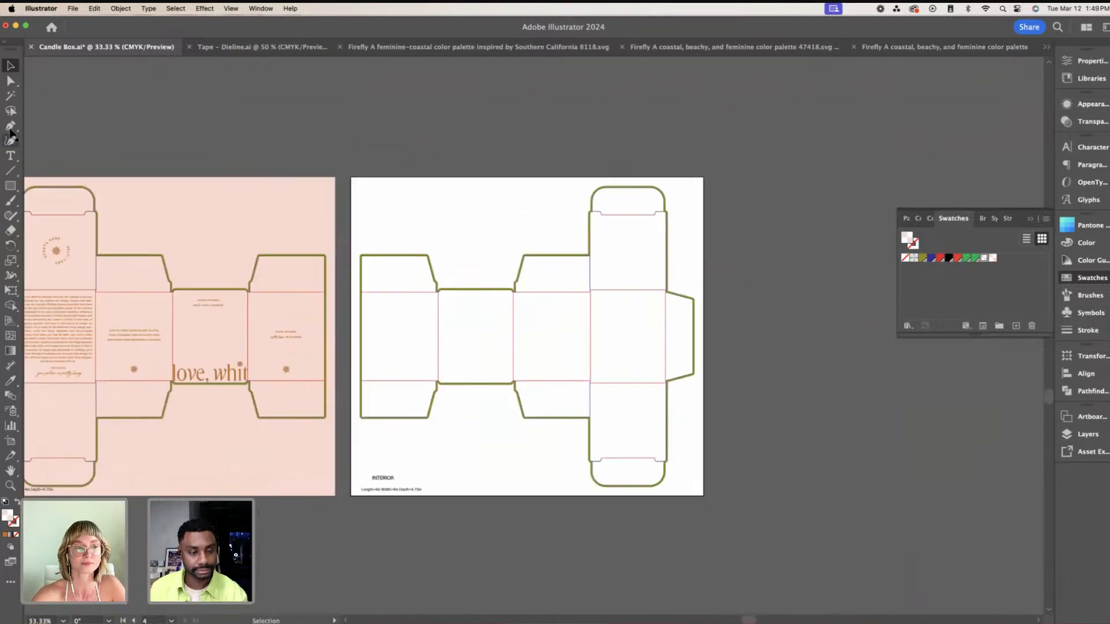
click(11, 186)
mouse_move(351, 177)
mouse_down()
mouse_move(574, 400)
mouse_move(688, 465)
mouse_move(704, 496)
mouse_up()
click(11, 69)
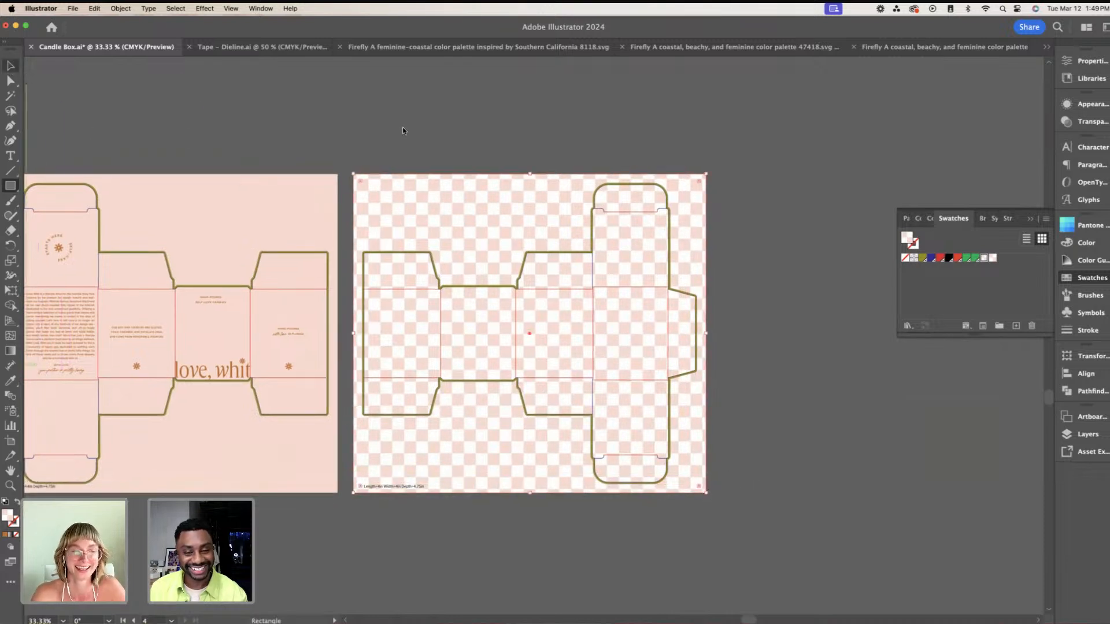
Step: Copy the "HEY LOVELY!" note from the interior assets and place it centered on the lid panel below the top flap of the checkered interior dieline
click(403, 127)
scroll(404, 129, left, 3)
key(super+minus)
scroll(403, 129, left, 3)
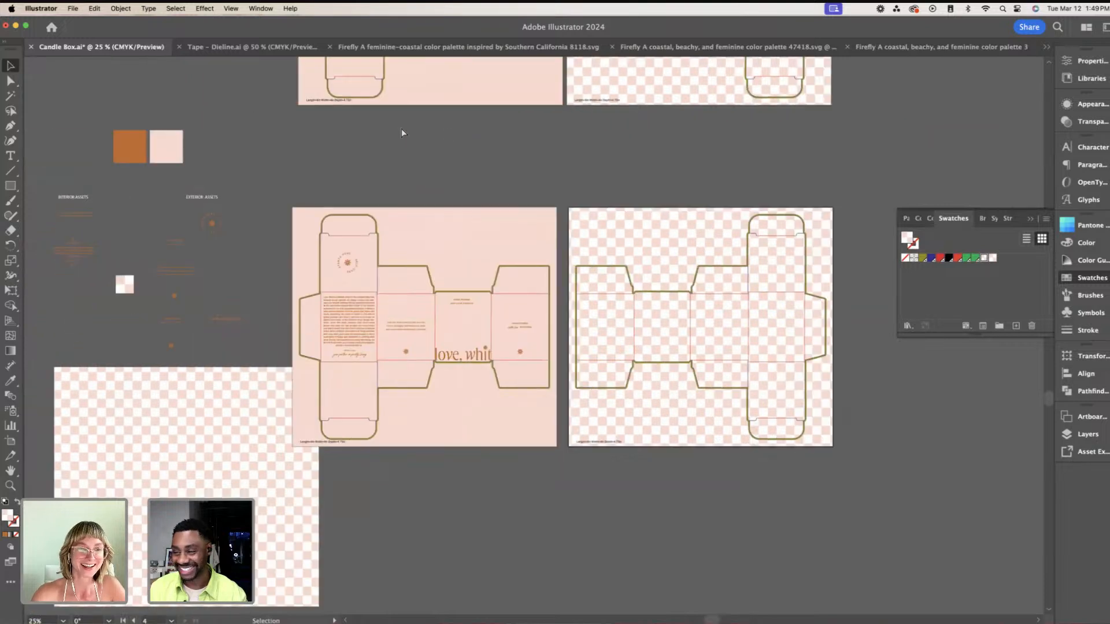
scroll(459, 133, left, 1)
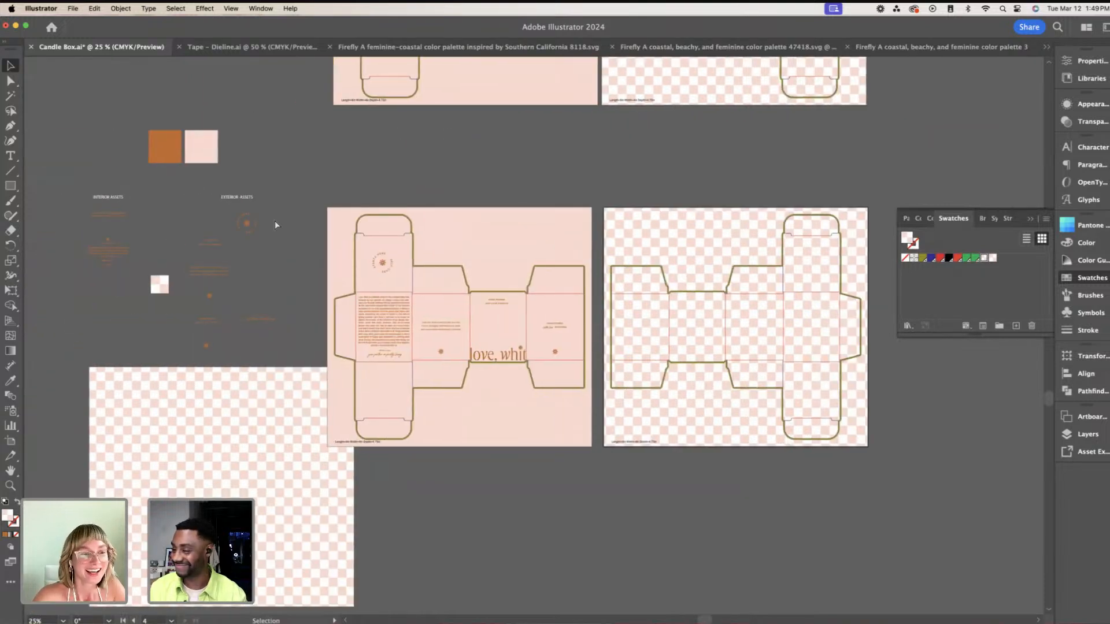
click(125, 249)
scroll(458, 196, right, 2)
click(588, 185)
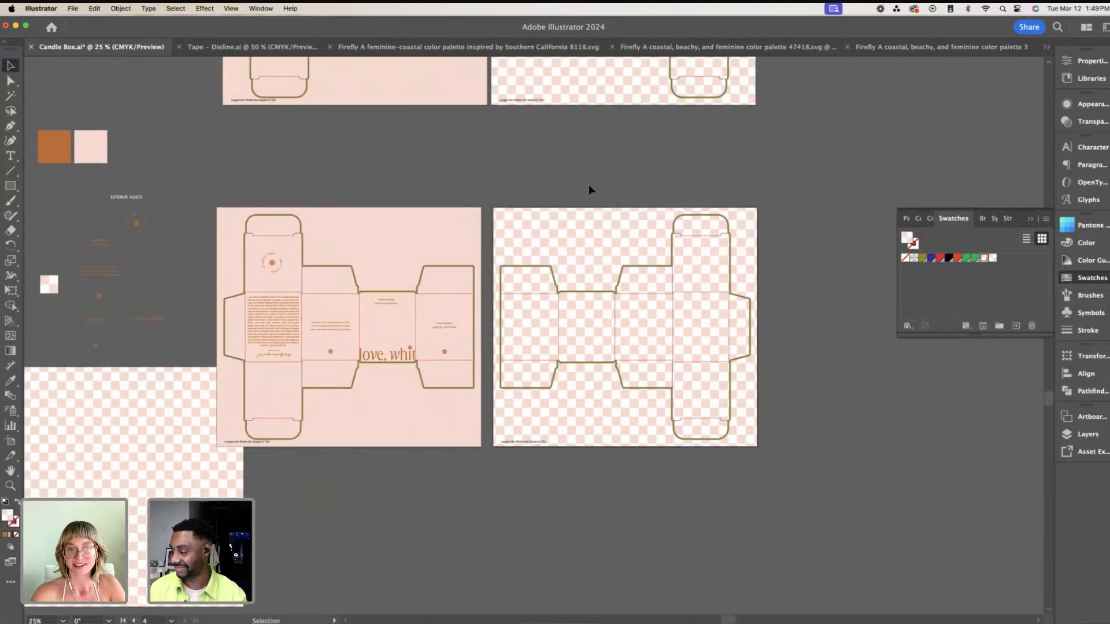
scroll(588, 185, right, 3)
key(super+plus)
key(super+plus)
key(super+plus)
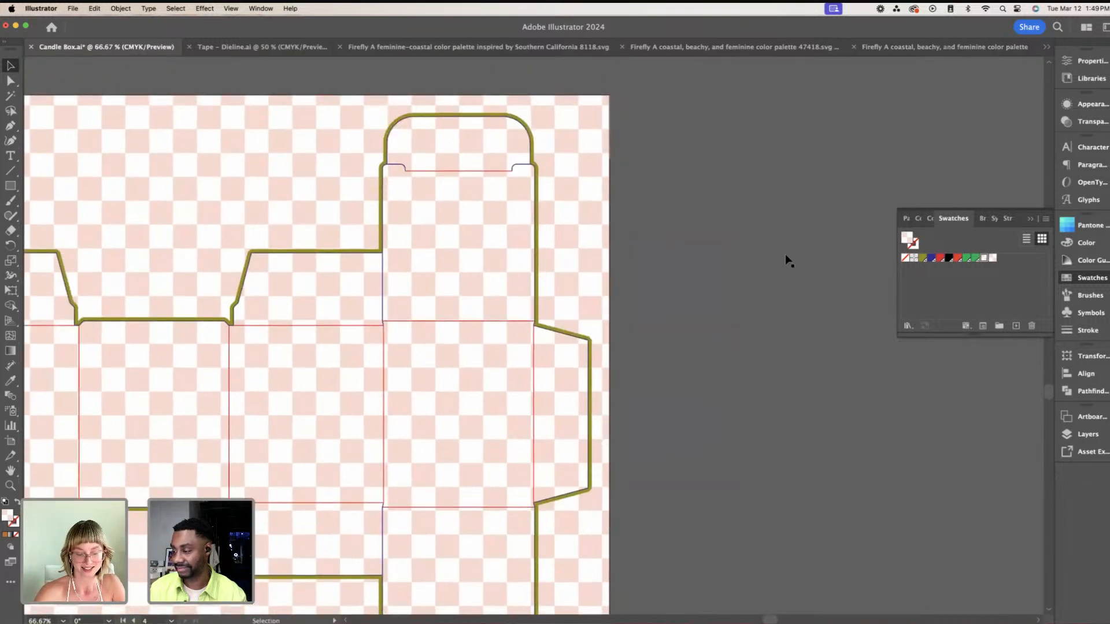
key(super+v)
drag(590, 362, 490, 245)
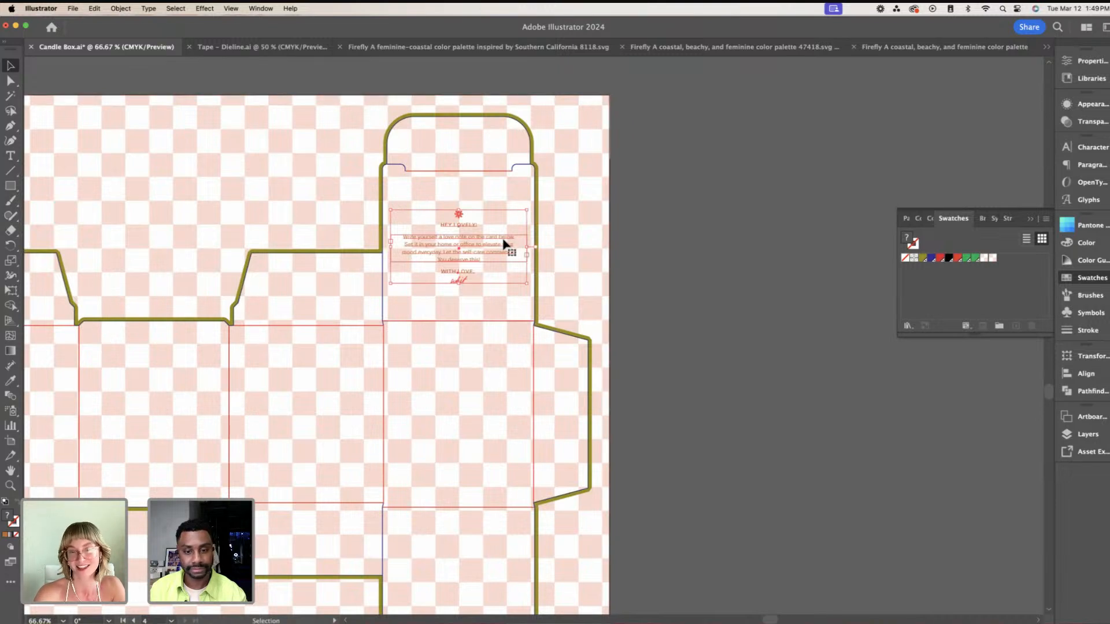
drag(503, 243, 502, 243)
click(711, 230)
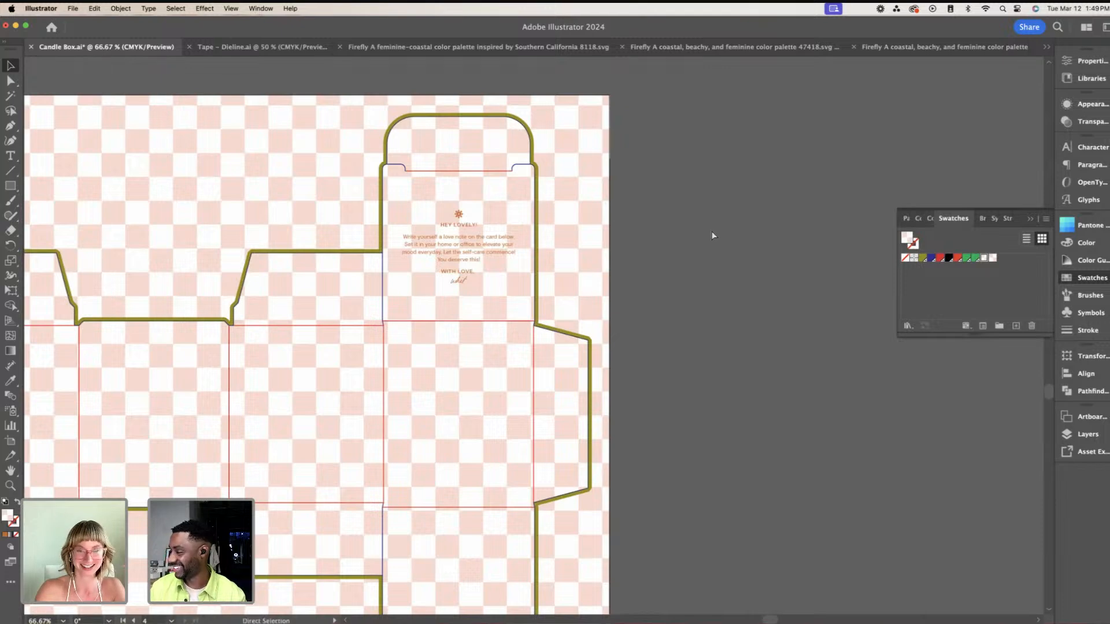
key(super+minus)
key(super+minus)
scroll(712, 231, left, 8)
scroll(712, 231, left, 4)
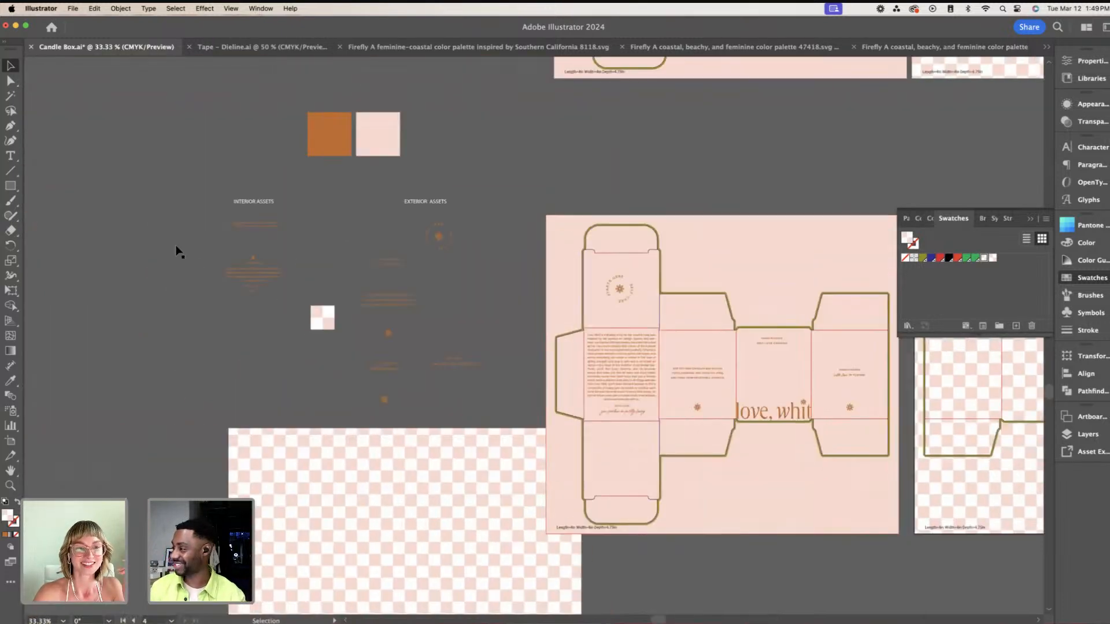
click(238, 224)
scroll(475, 187, right, 2)
scroll(476, 187, right, 6)
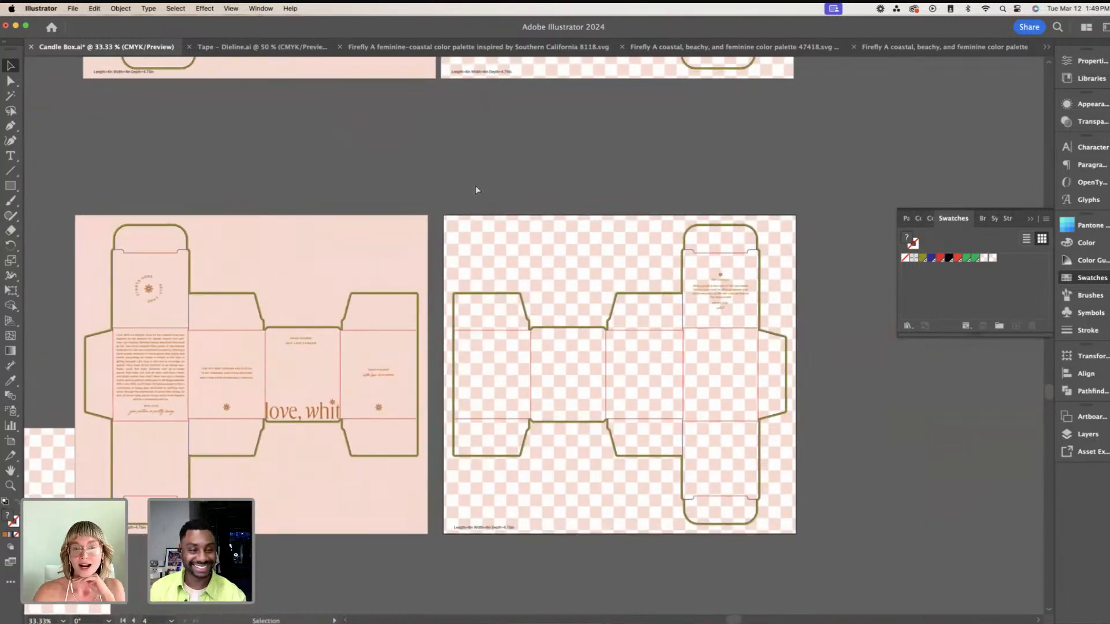
click(536, 176)
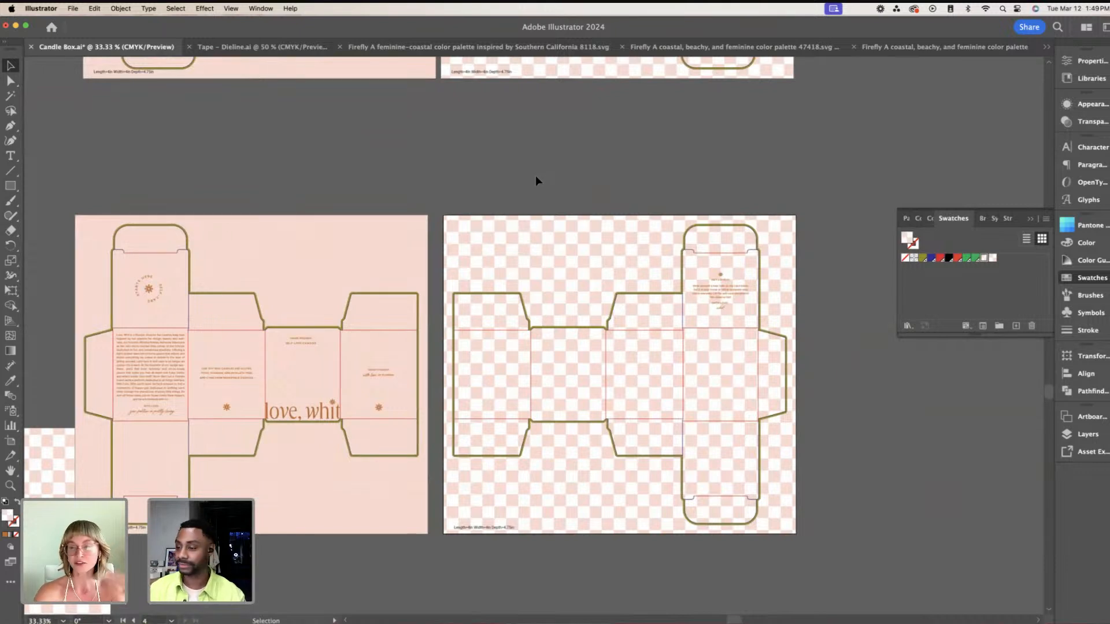
scroll(535, 180, right, 1)
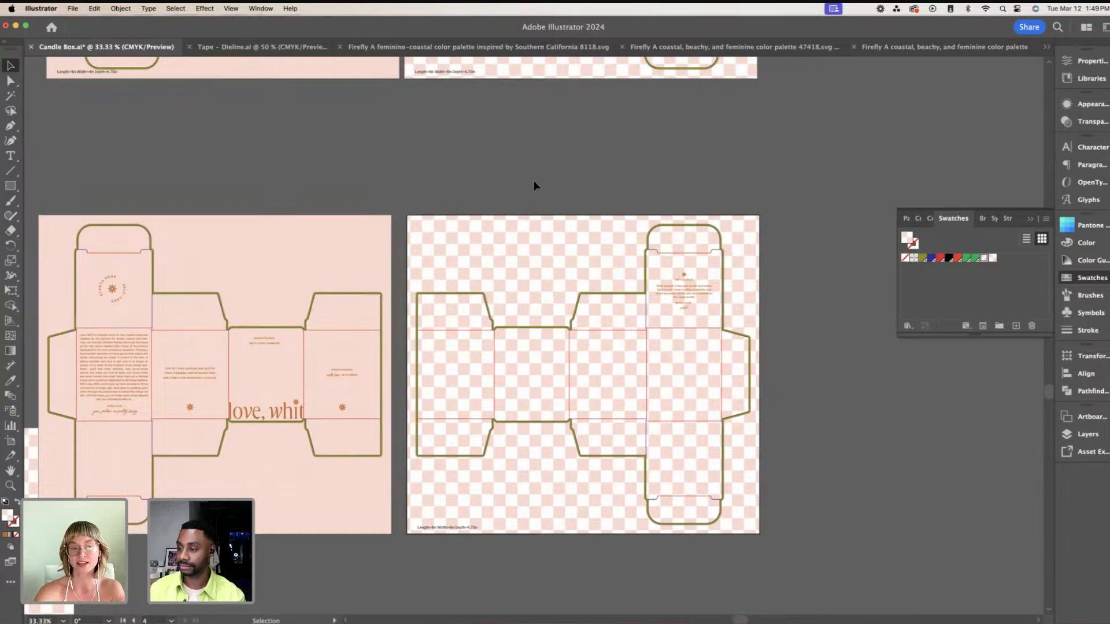
scroll(685, 228, right, 3)
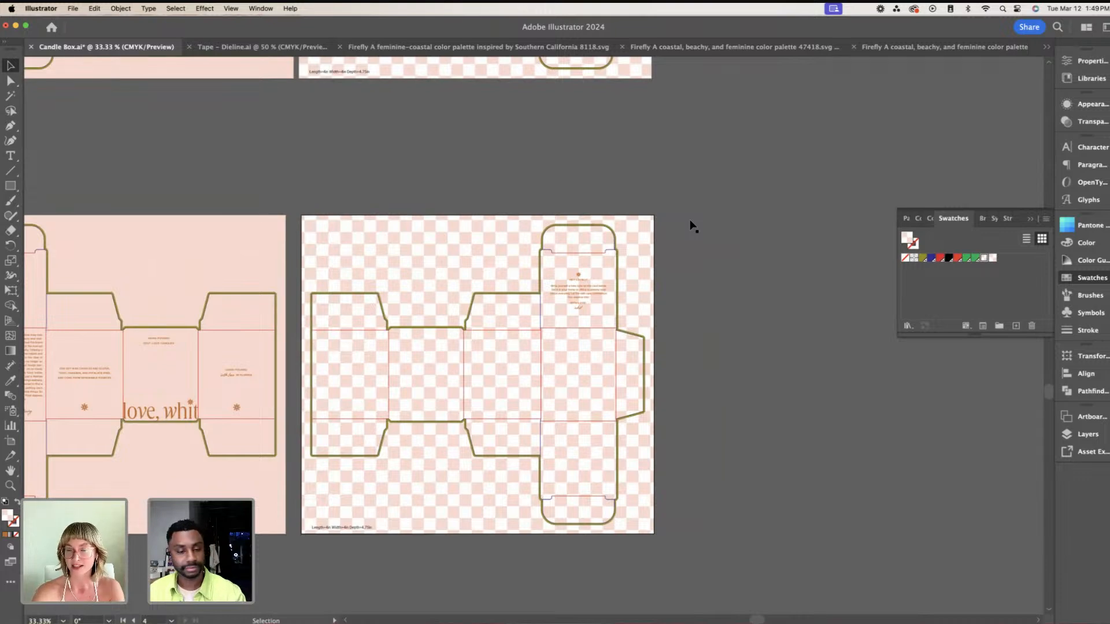
scroll(689, 221, right, 1)
key(super+=)
key(super+=)
key(super+=)
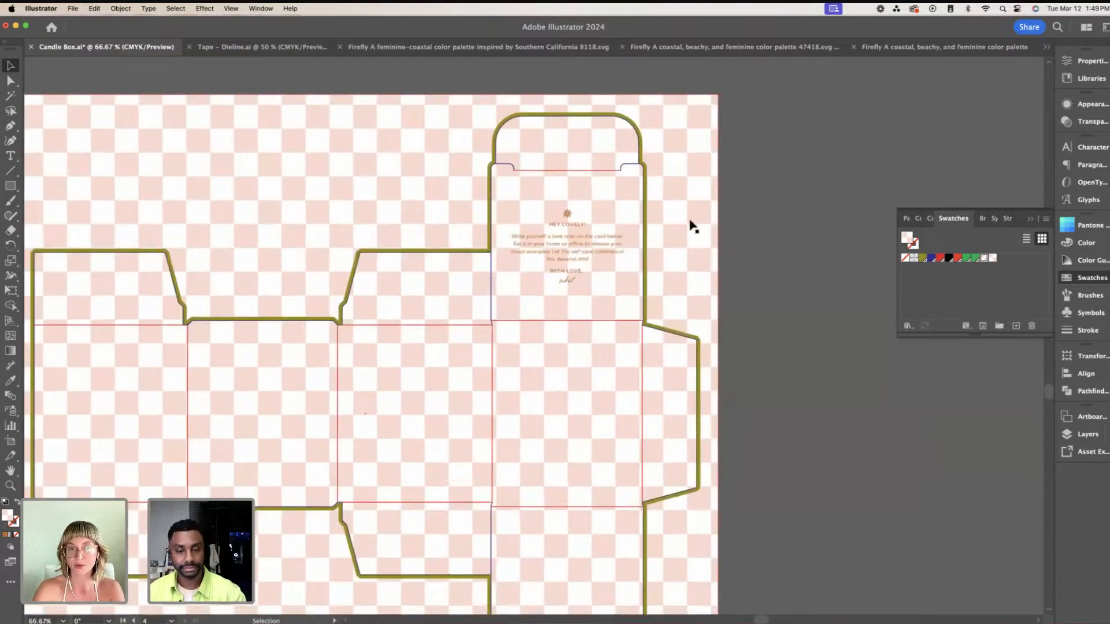
scroll(690, 221, up, 3)
scroll(689, 220, right, 3)
key(super+v)
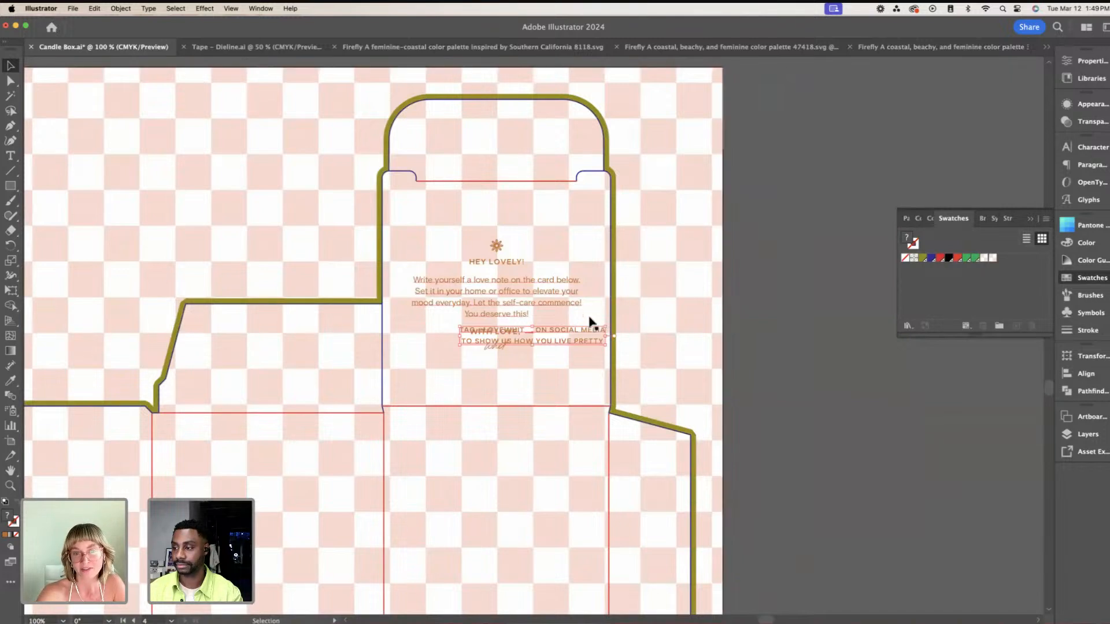
drag(590, 320, 557, 137)
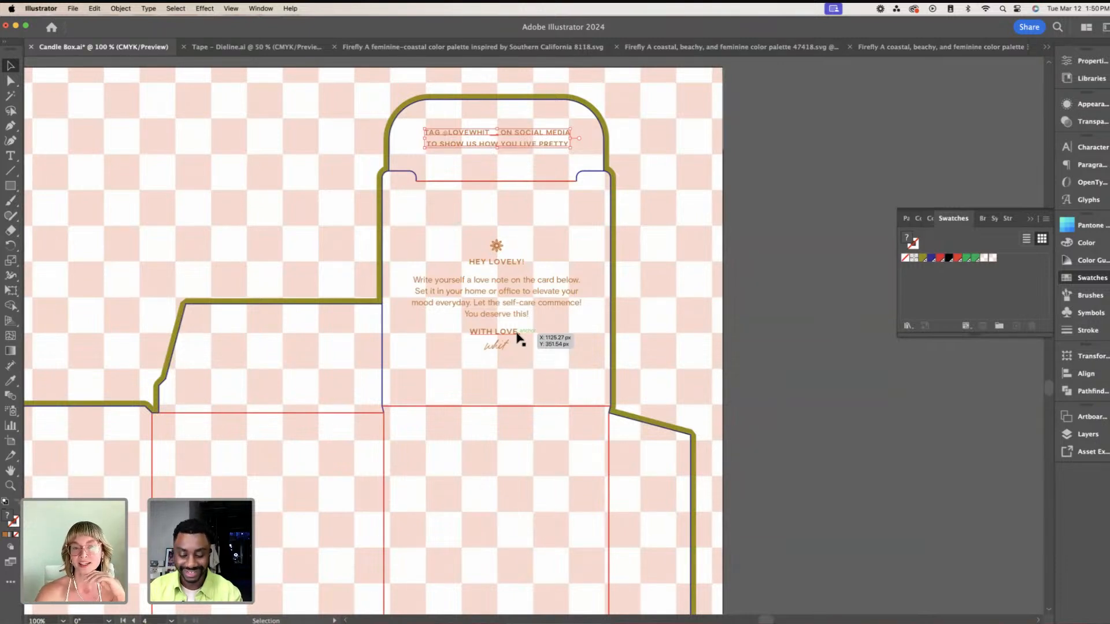
click(527, 292)
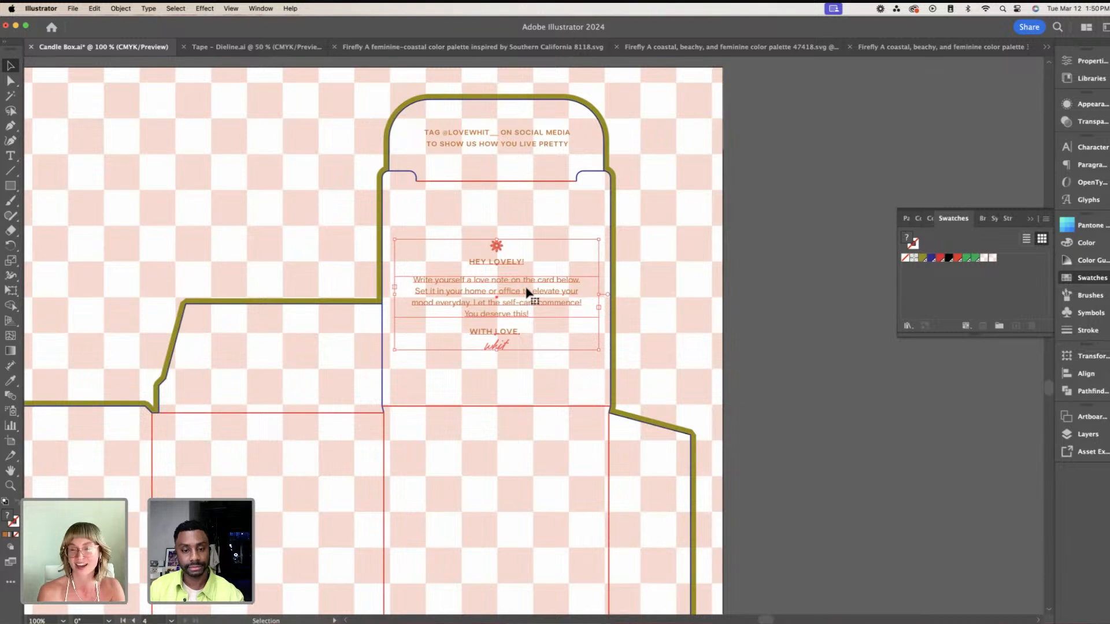
click(564, 137)
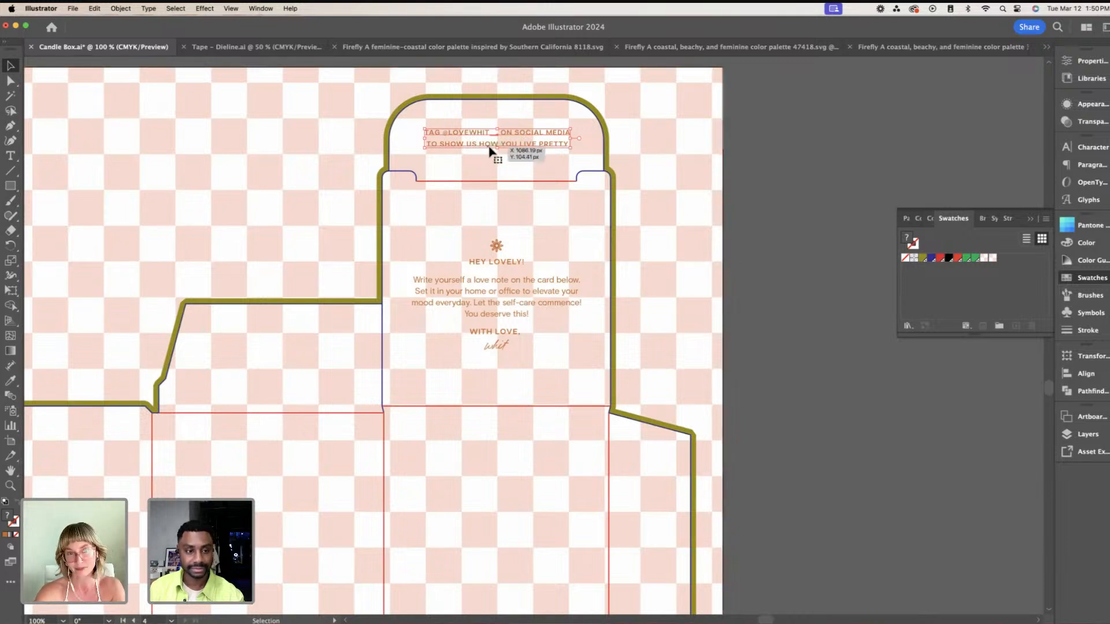
click(815, 149)
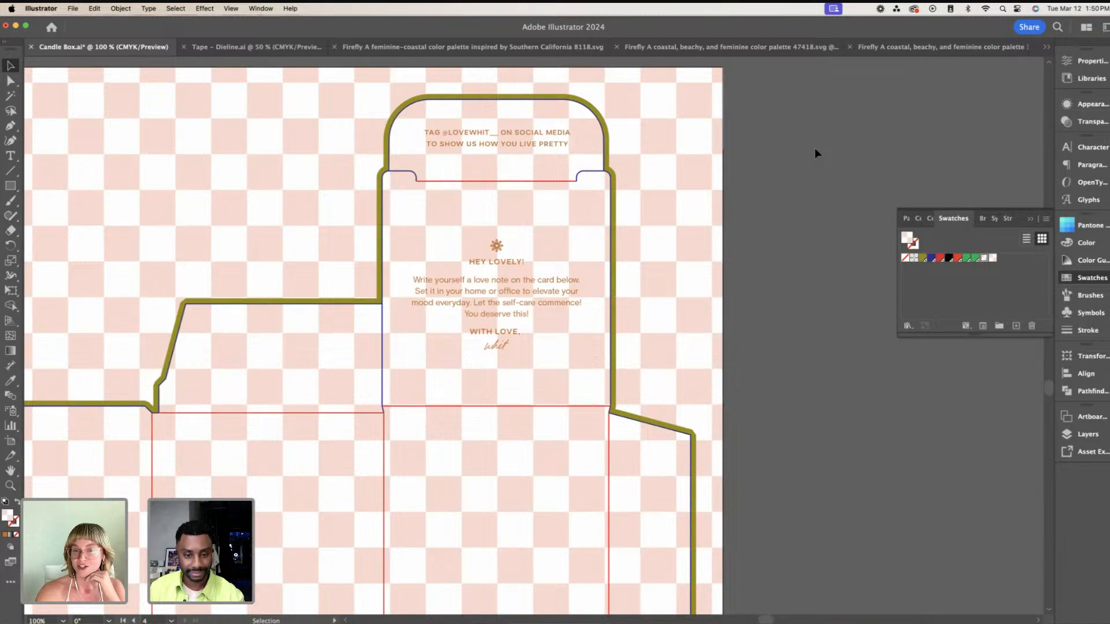
Step: Examine the brand story paragraph and the soy wax candle text on the first two main panels of the exterior dieline
key(super+minus)
key(super+minus)
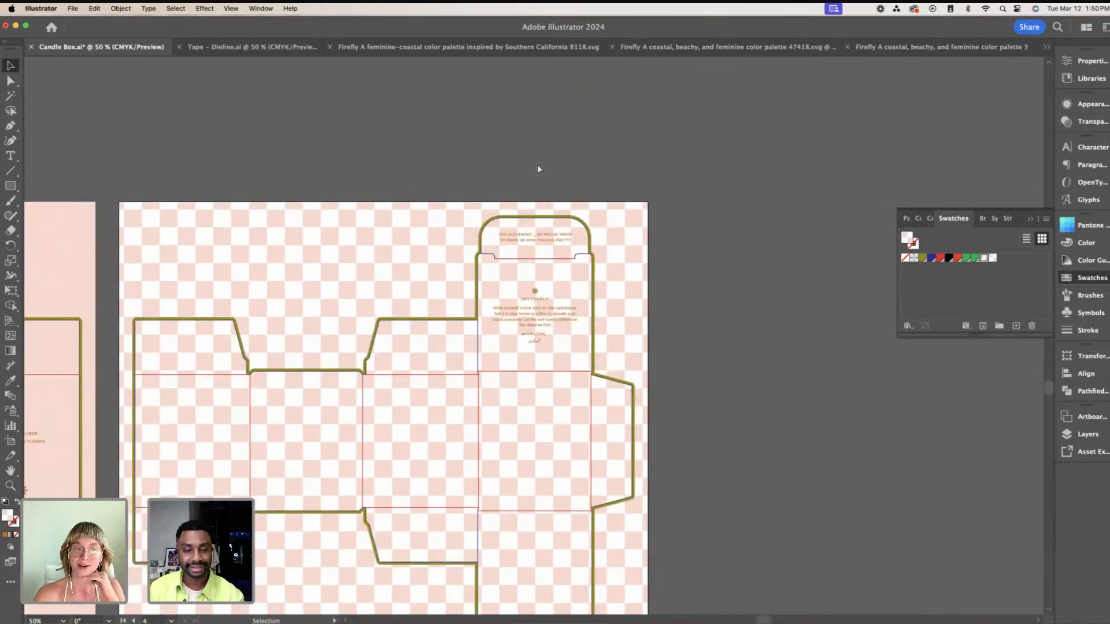
scroll(536, 164, left, 10)
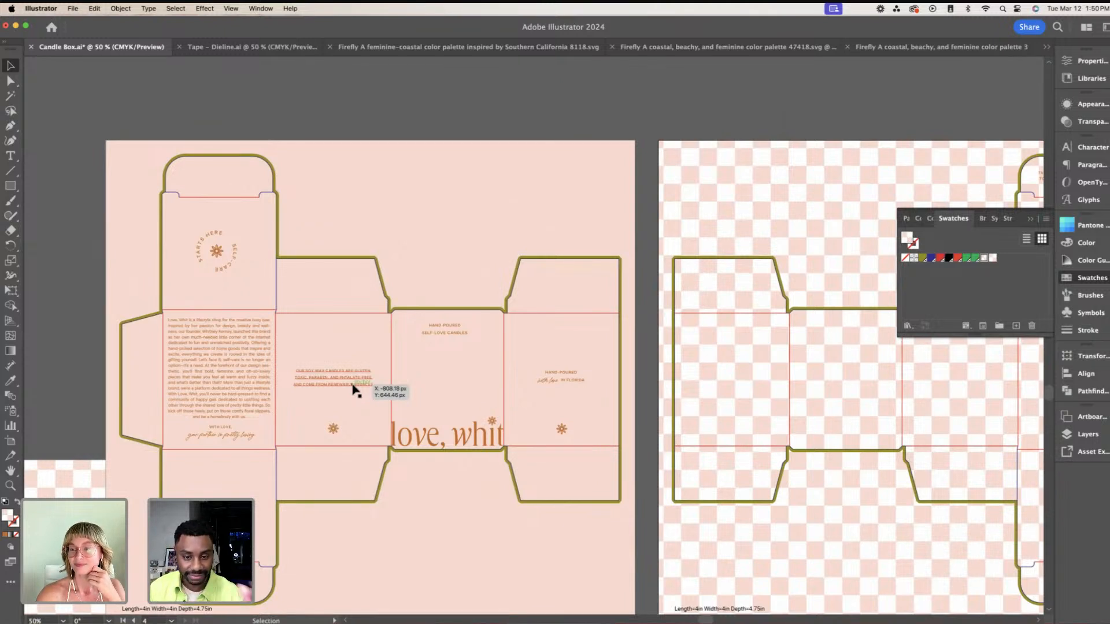
scroll(353, 385, down, 3)
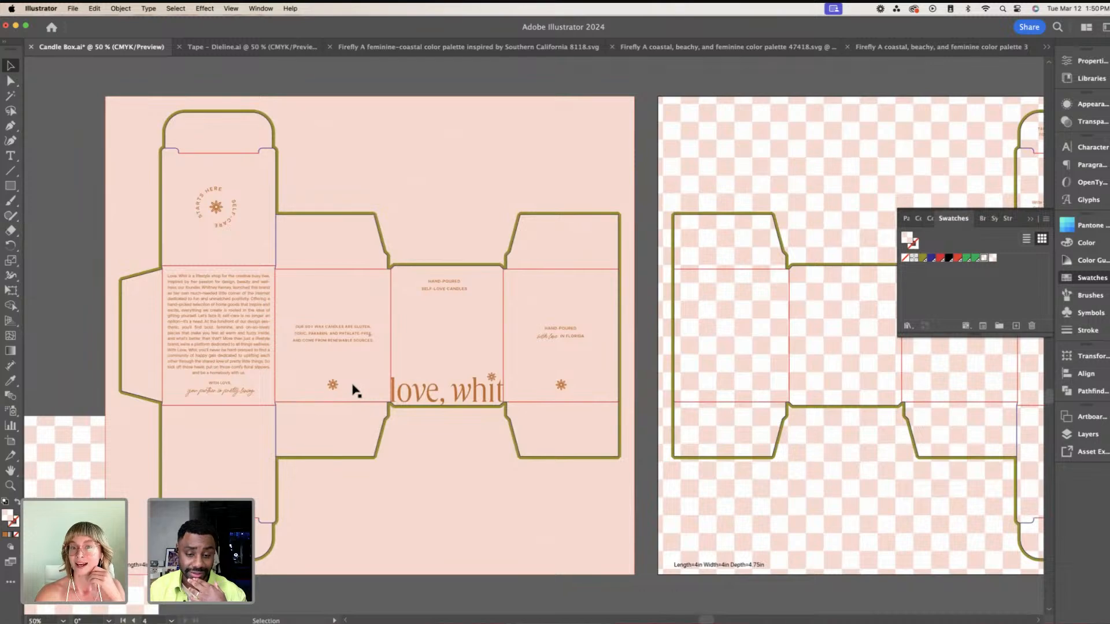
click(249, 339)
scroll(253, 341, left, 3)
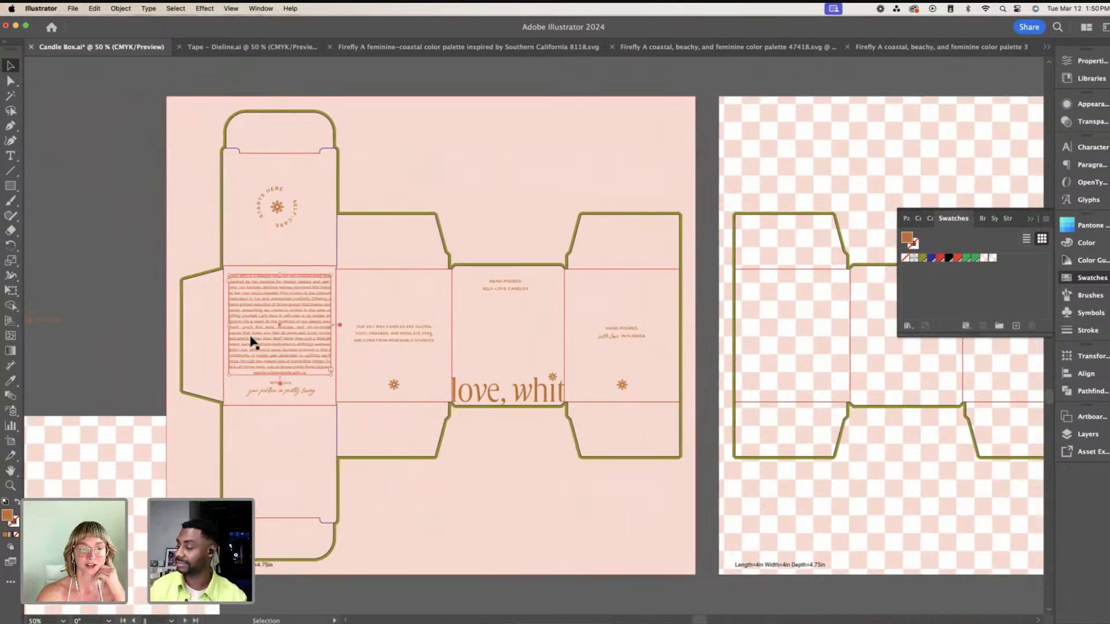
key(super+=)
key(super+=)
scroll(251, 337, right, 3)
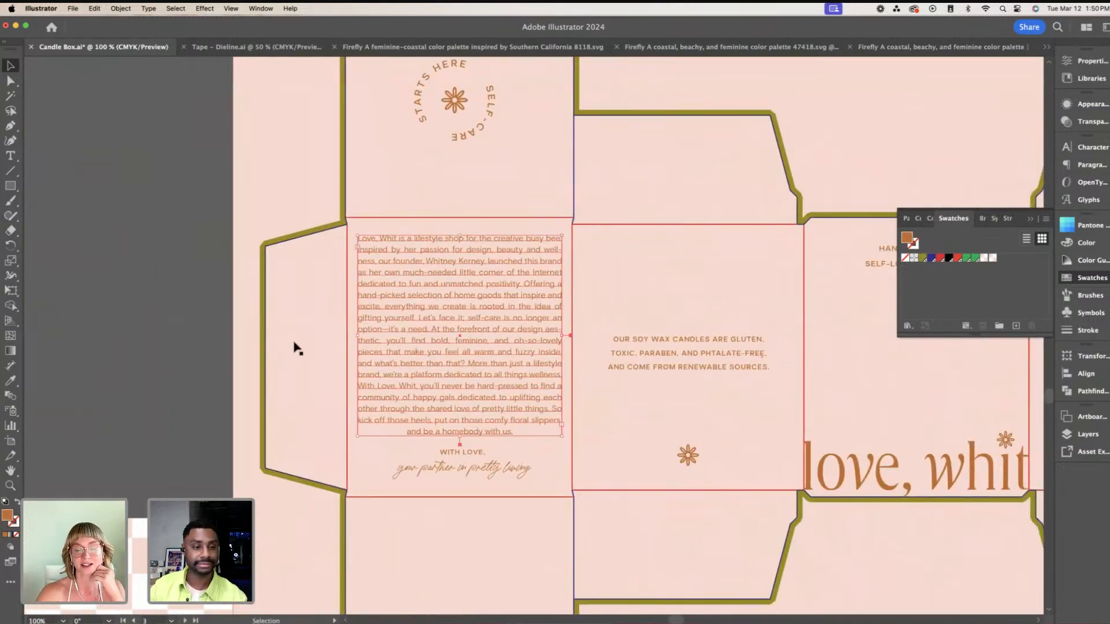
scroll(294, 342, right, 1)
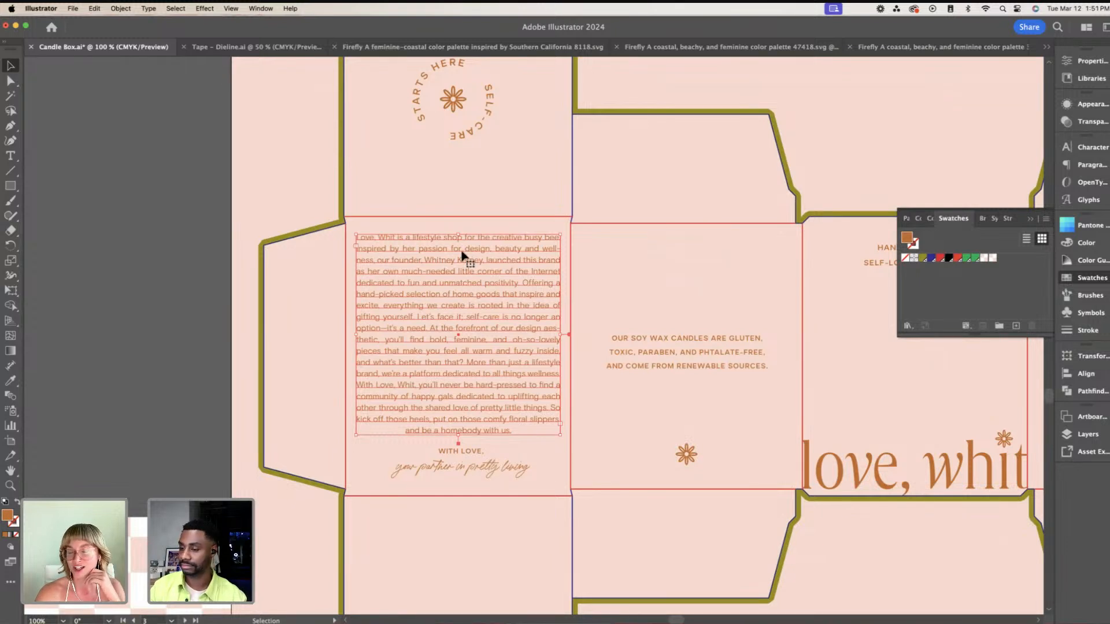
scroll(463, 254, right, 5)
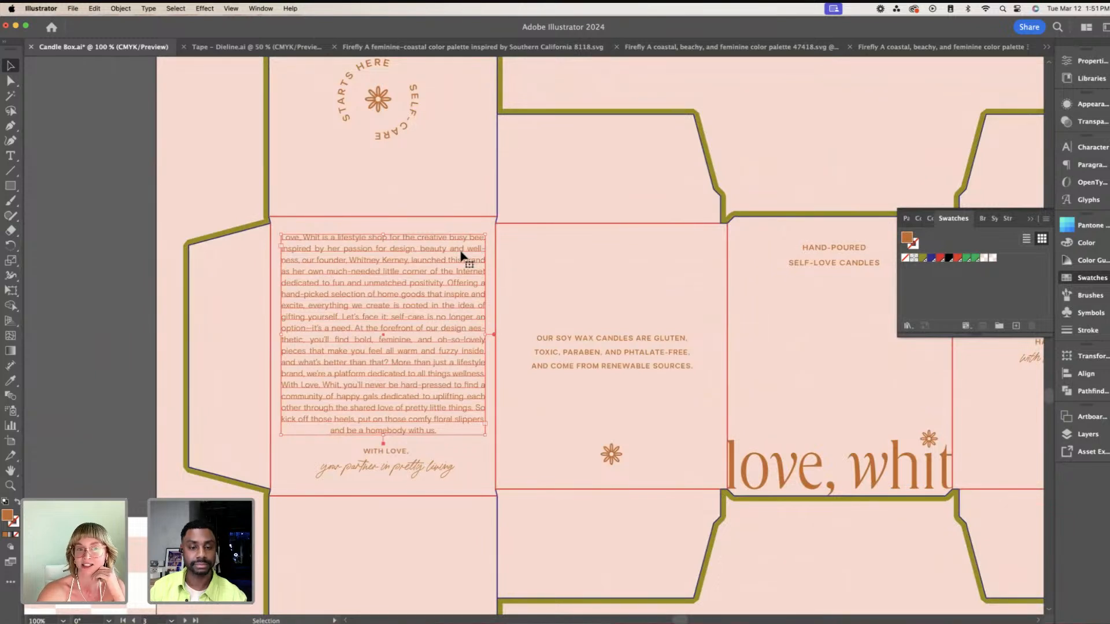
scroll(462, 255, right, 10)
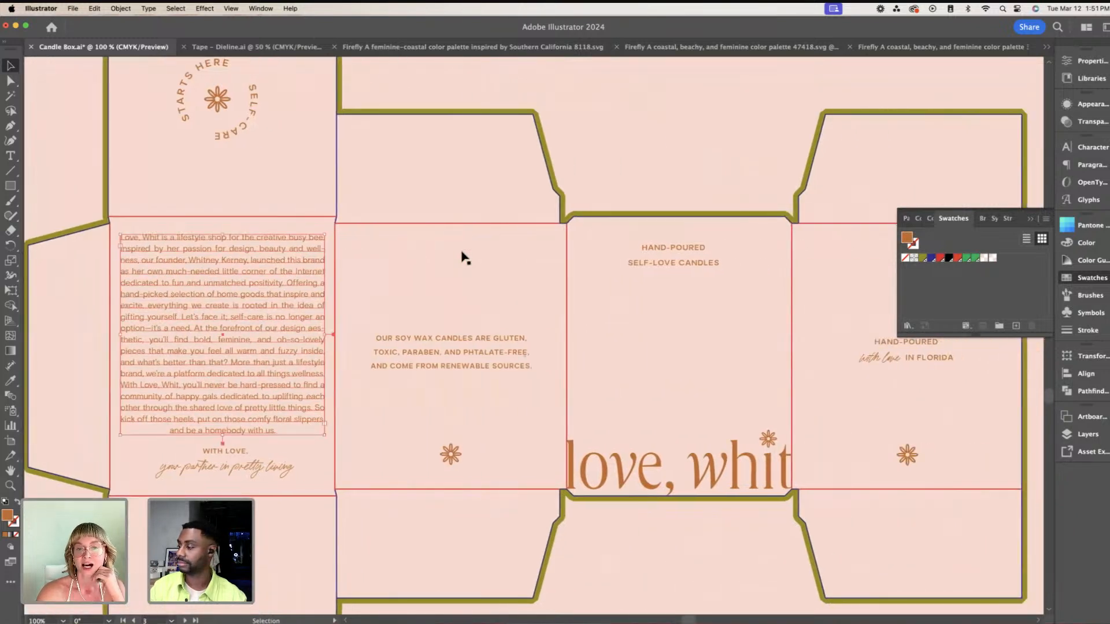
click(479, 357)
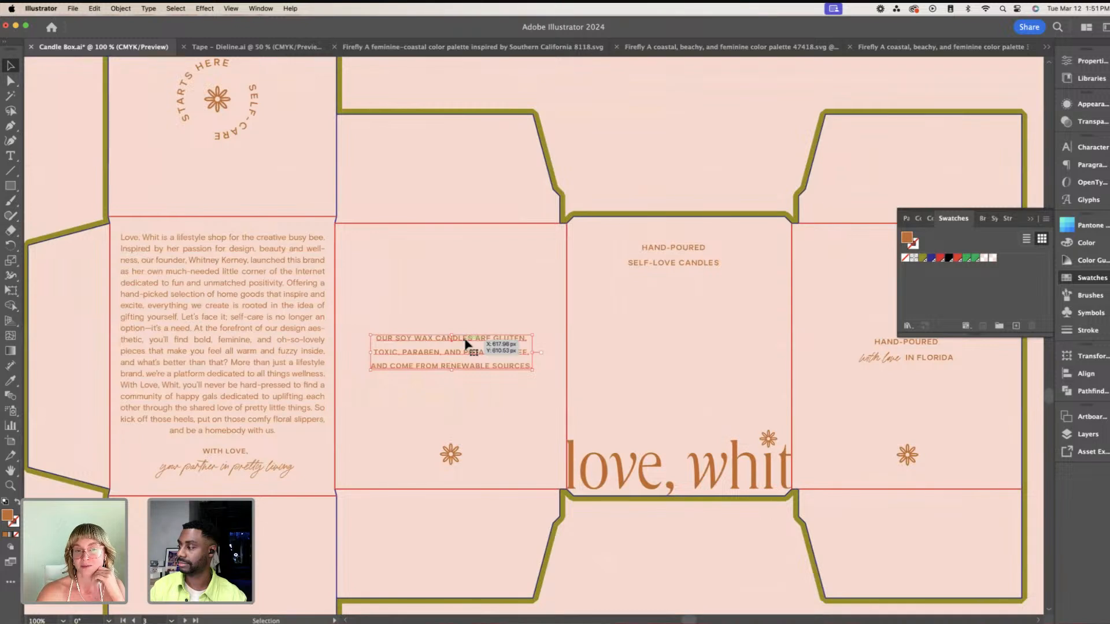
scroll(465, 343, right, 2)
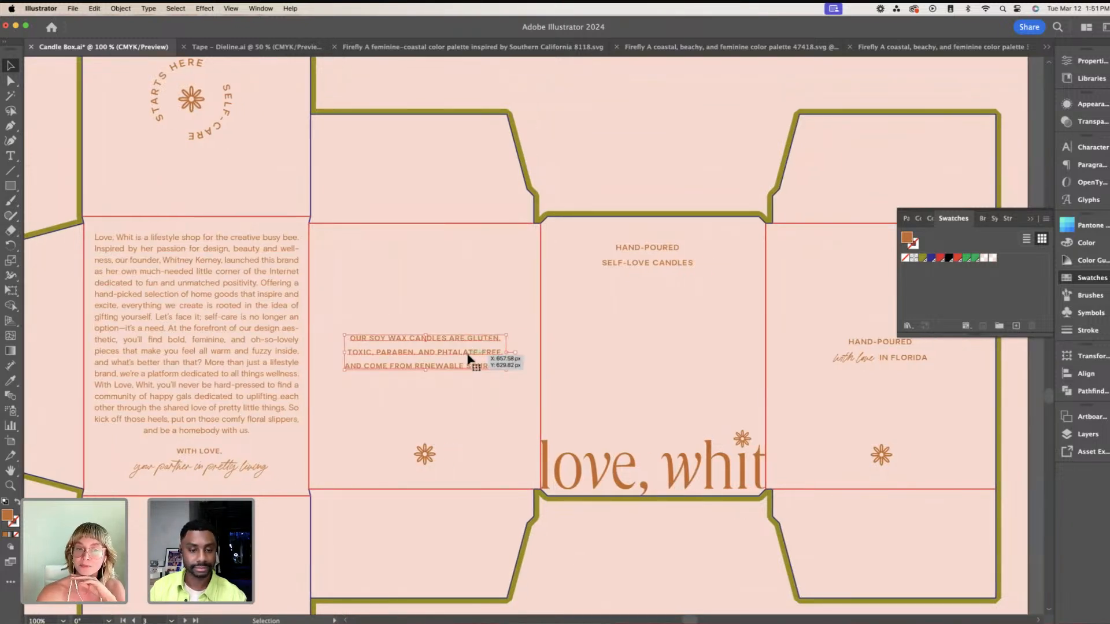
scroll(468, 359, right, 1)
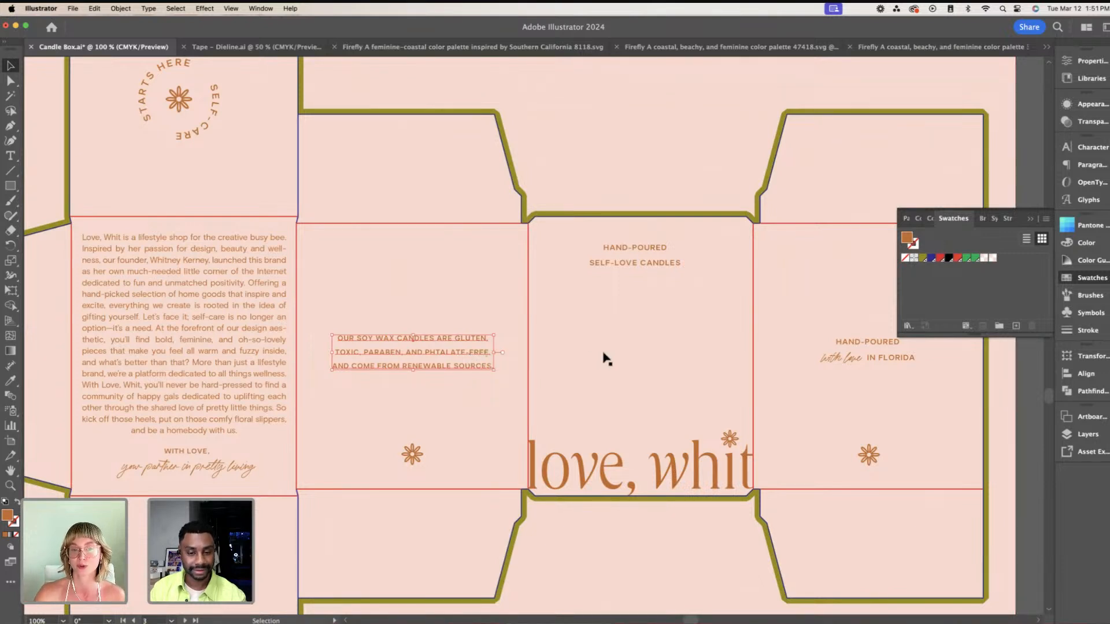
Step: Nudge the "HAND-POURED SELF-LOVE CANDLES" text slightly so it is centered horizontally on the third main exterior panel
click(653, 265)
scroll(657, 267, right, 3)
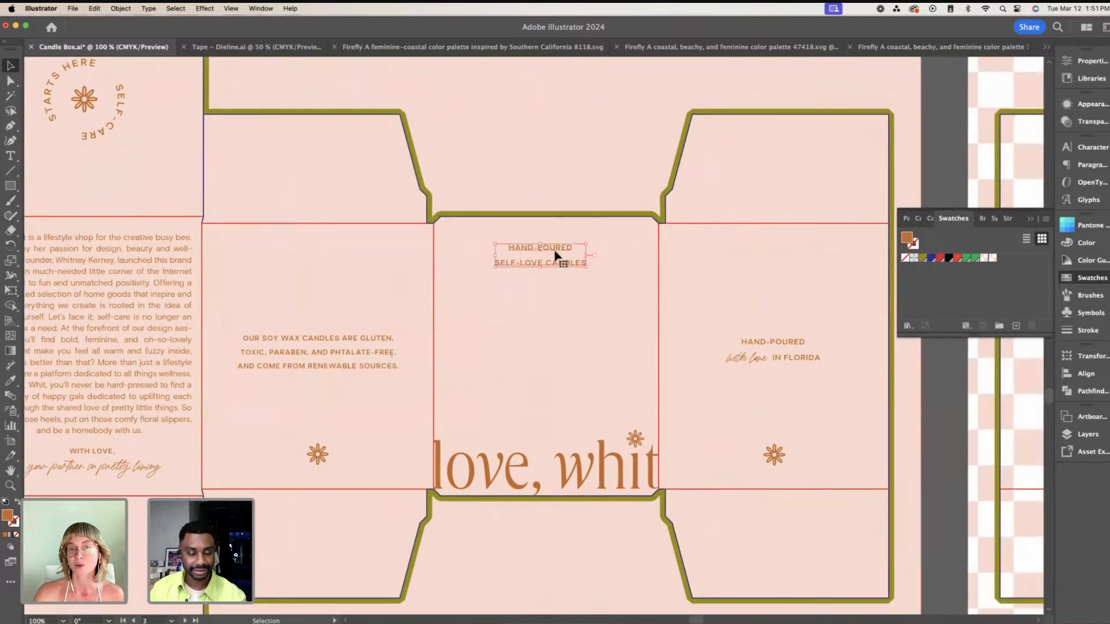
drag(557, 255, 578, 267)
scroll(578, 267, right, 2)
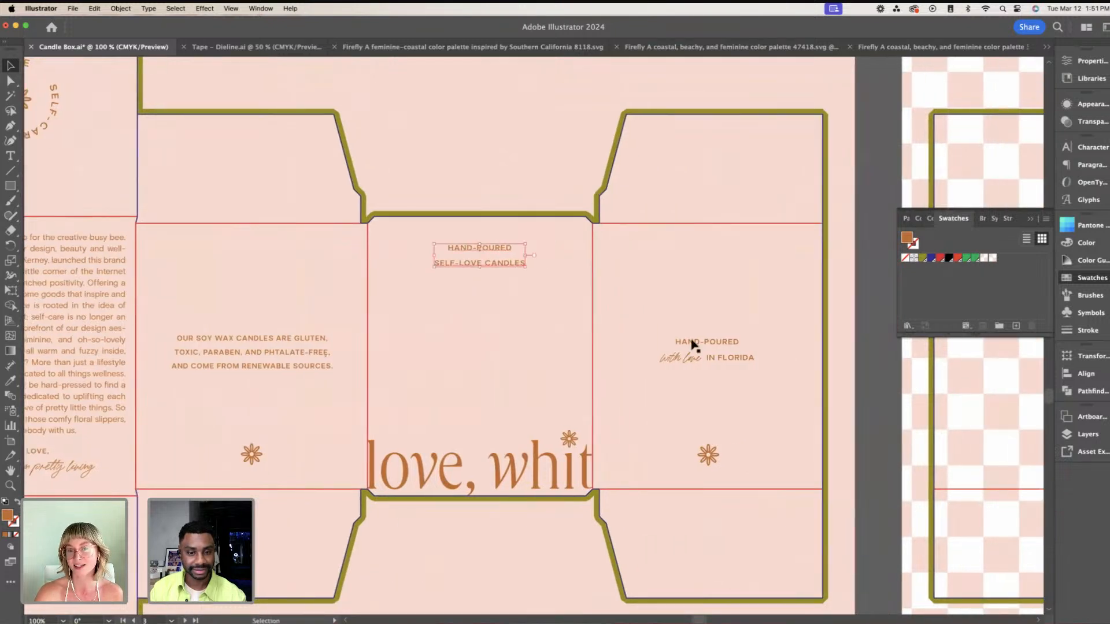
Step: Nudge the "HAND-POURED with love IN FLORIDA" text slightly to center it on the fourth main exterior panel
click(718, 349)
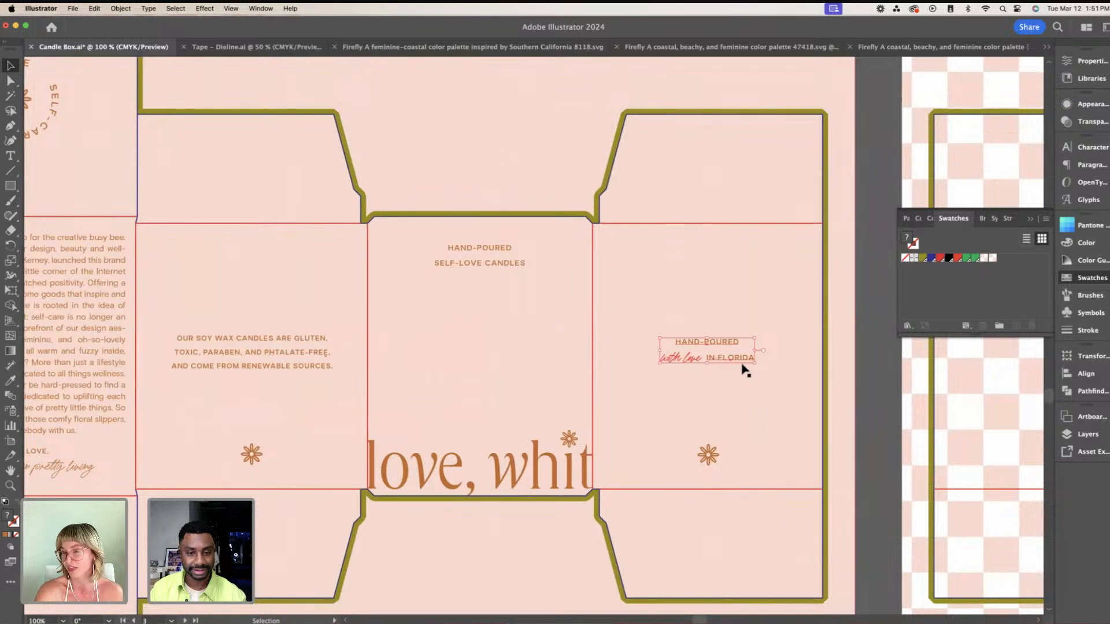
scroll(790, 397, right, 5)
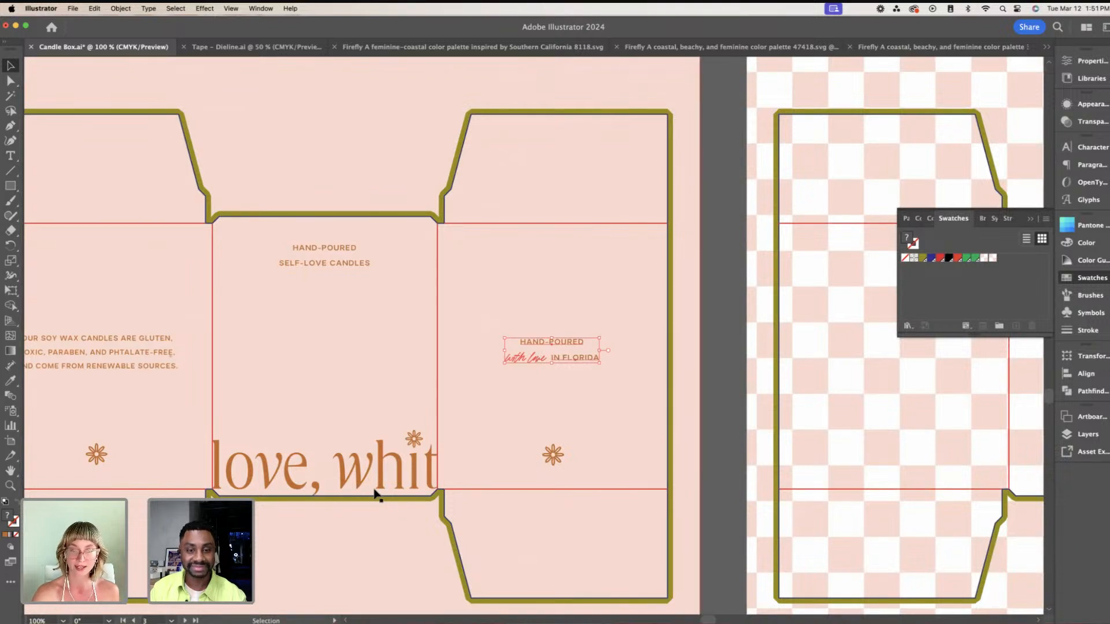
scroll(462, 457, right, 1)
drag(546, 365, 549, 369)
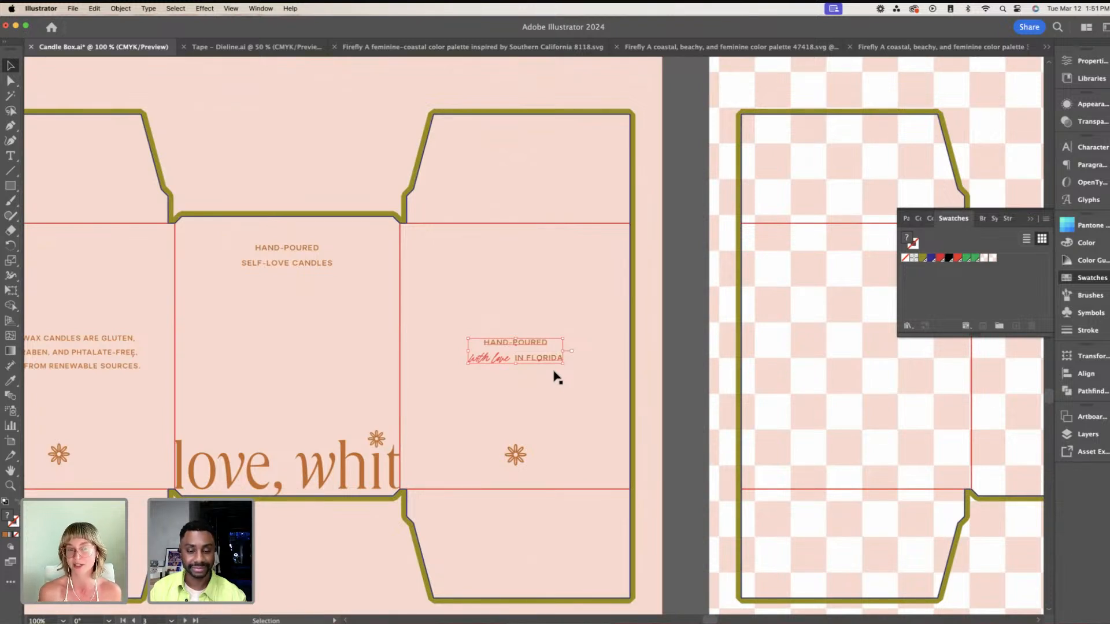
key(super+minus)
key(super+minus)
key(super+minus)
key(super+minus)
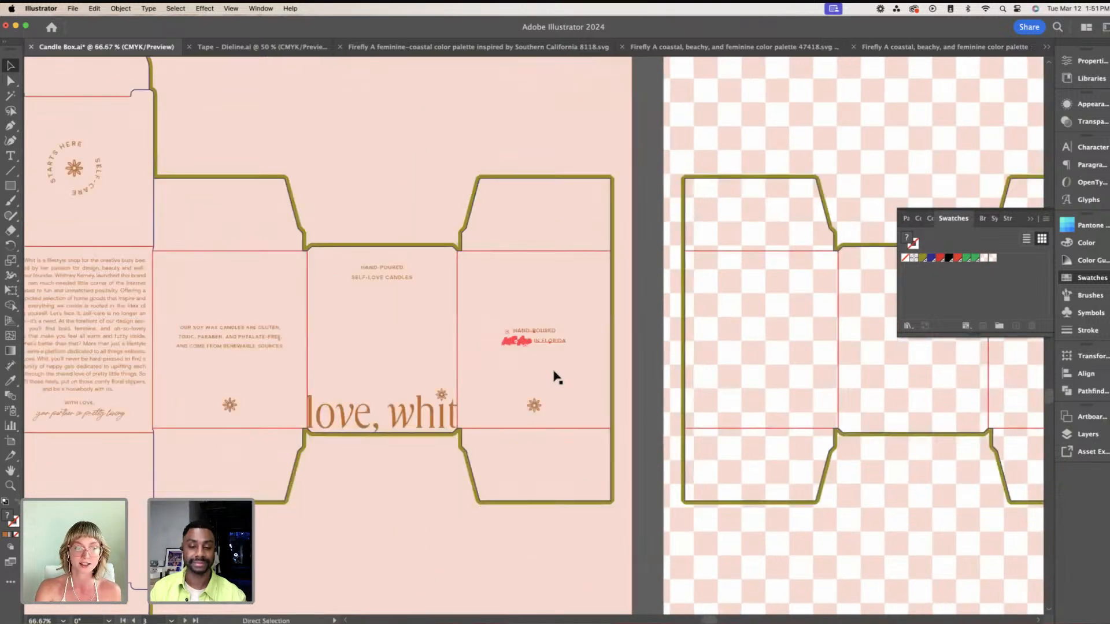
scroll(785, 218, right, 3)
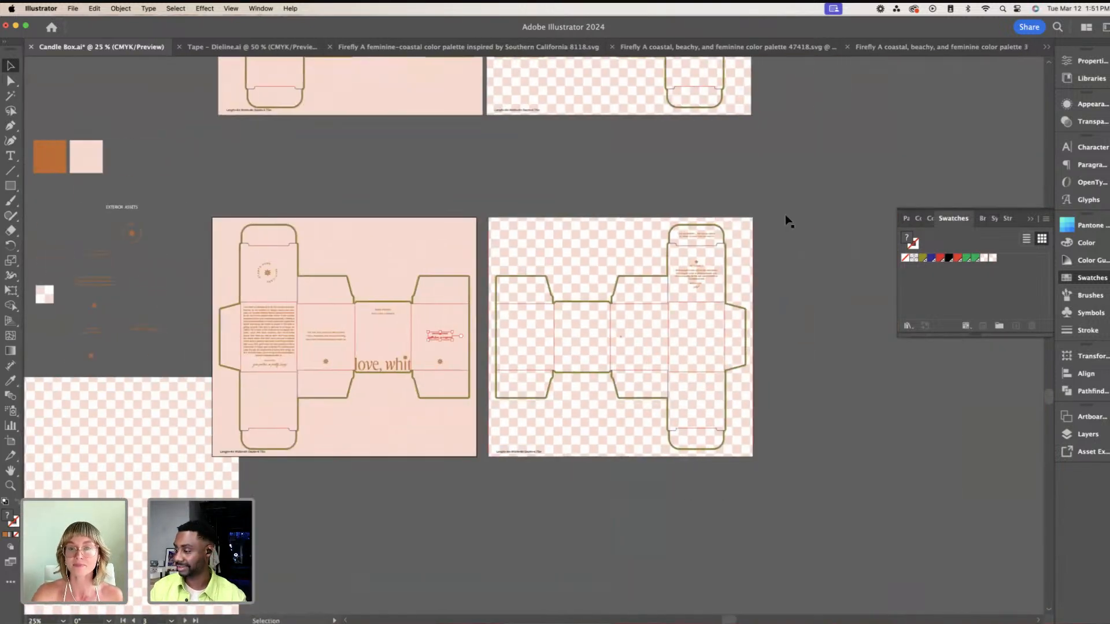
Step: Deselect the text and examine the finished exterior and interior candle box layouts side by side
scroll(723, 194, left, 1)
click(535, 215)
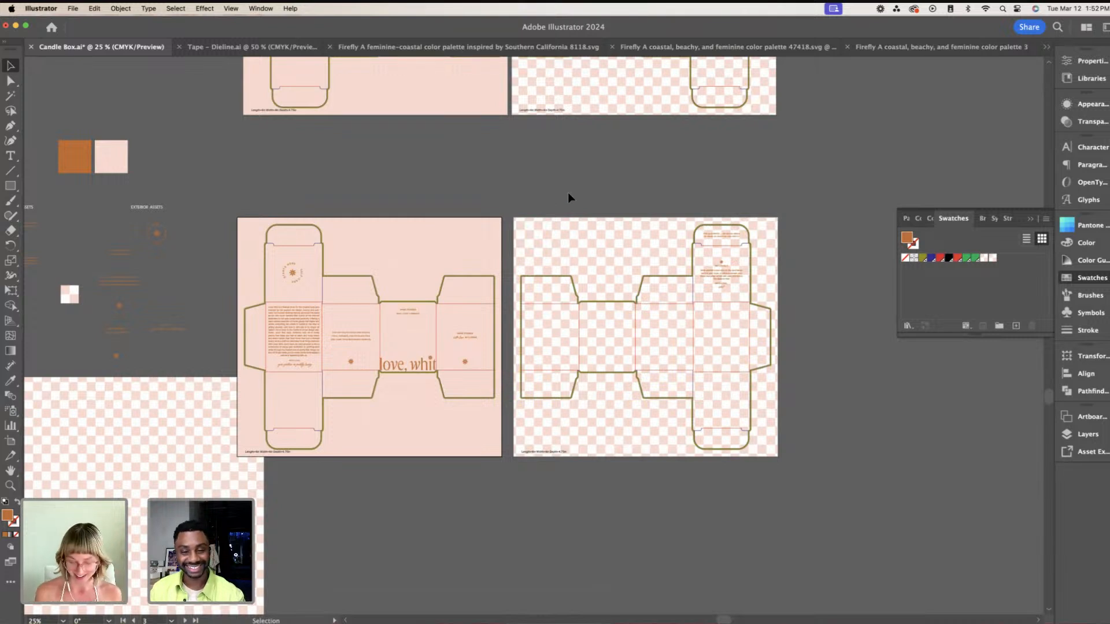
key(super+equal)
key(super+equal)
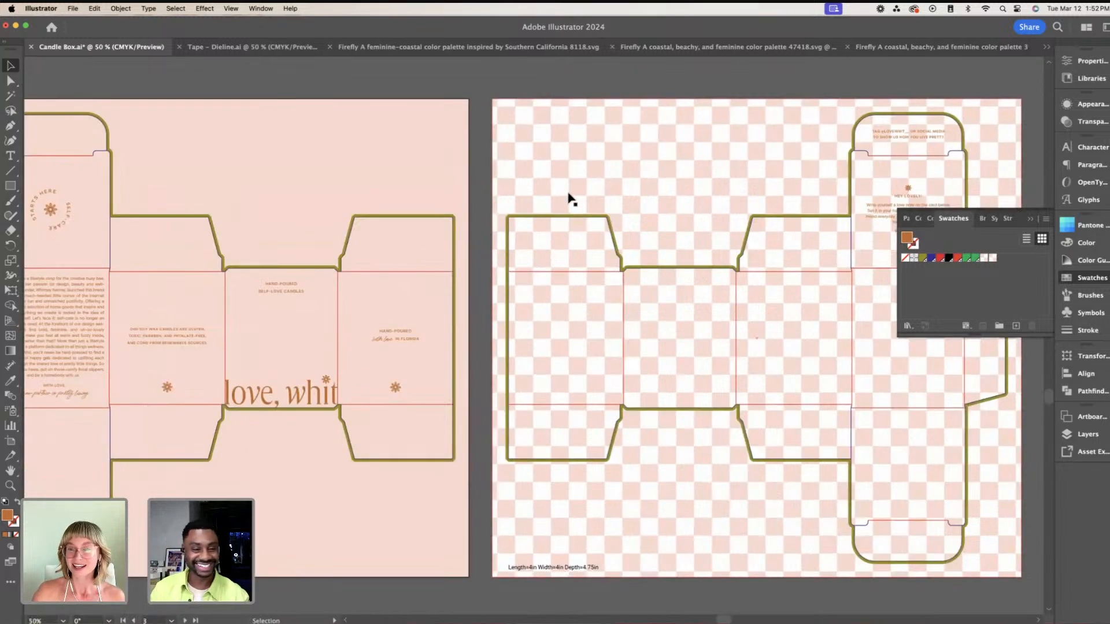
scroll(567, 193, left, 1)
key(super+minus)
scroll(568, 202, left, 2)
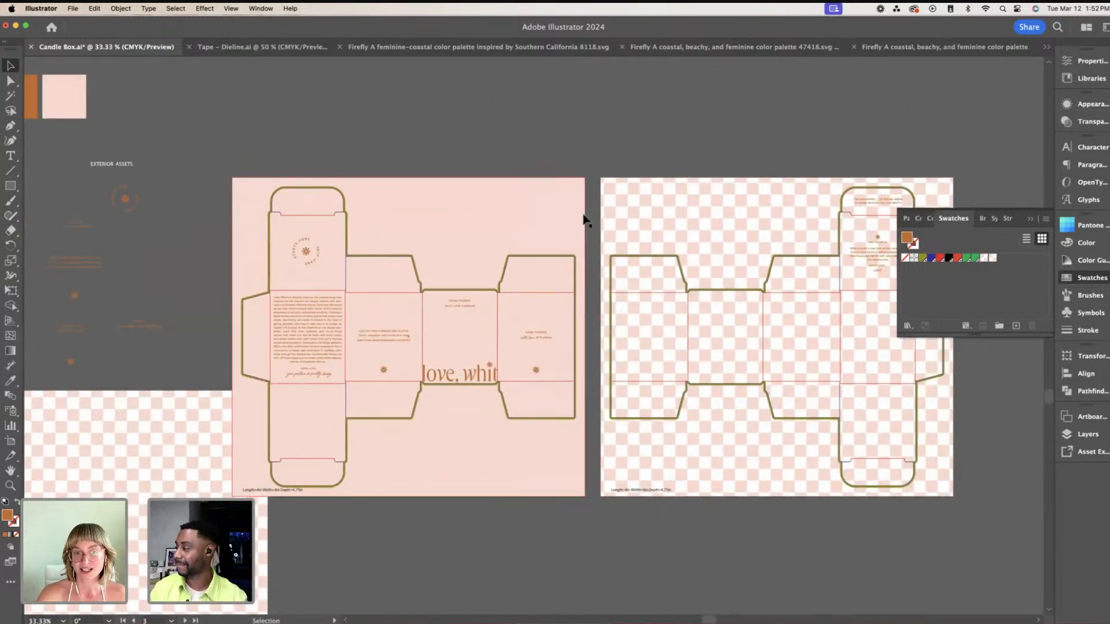
scroll(584, 219, right, 3)
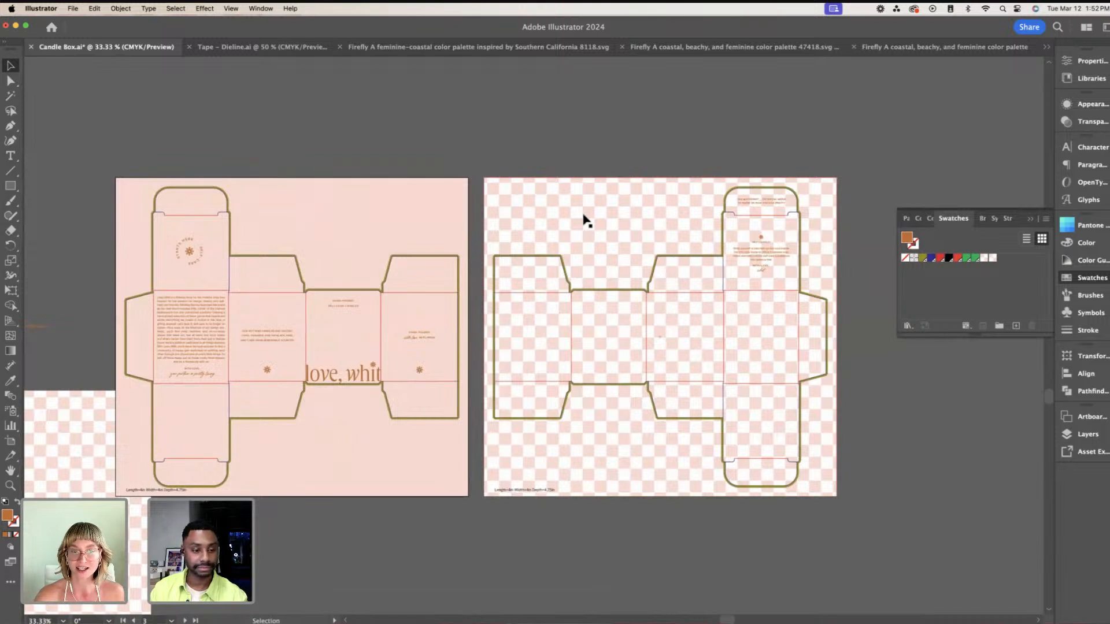
scroll(585, 220, left, 1)
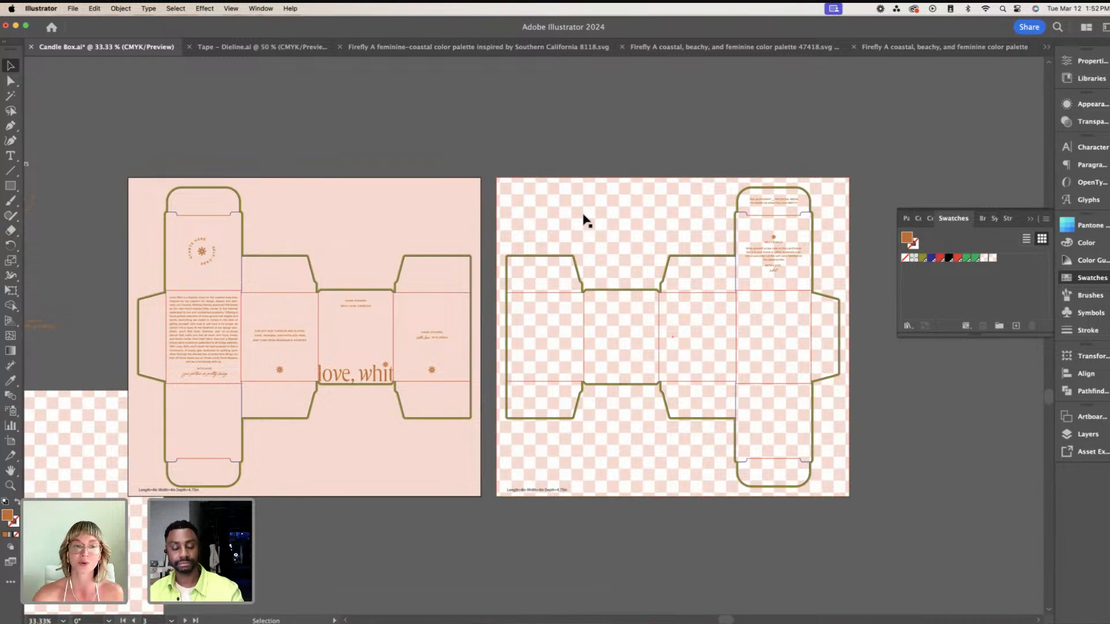
Step: Select the text blocks on the four main exterior panels and look through the commands available for outlining type and paths
click(197, 320)
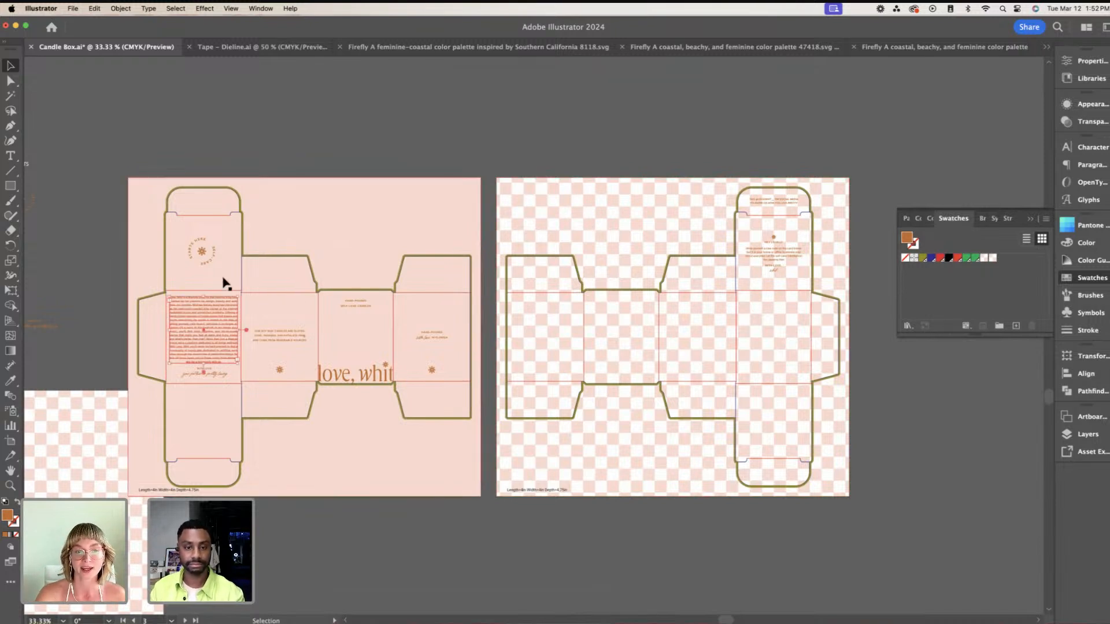
shift+click(300, 342)
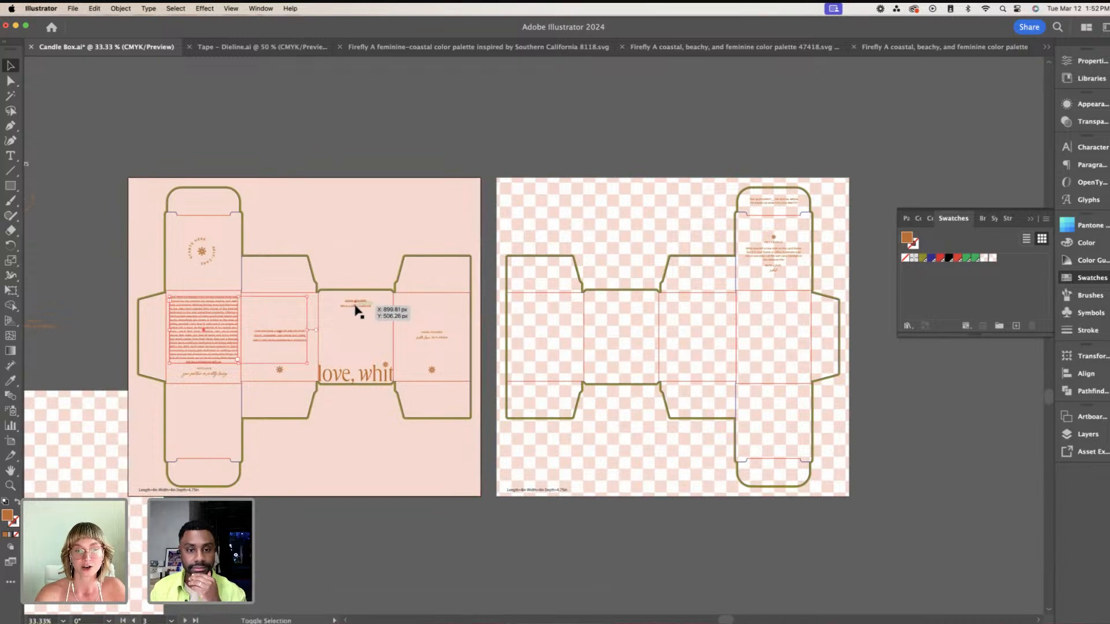
shift+click(364, 307)
shift+click(439, 339)
click(151, 9)
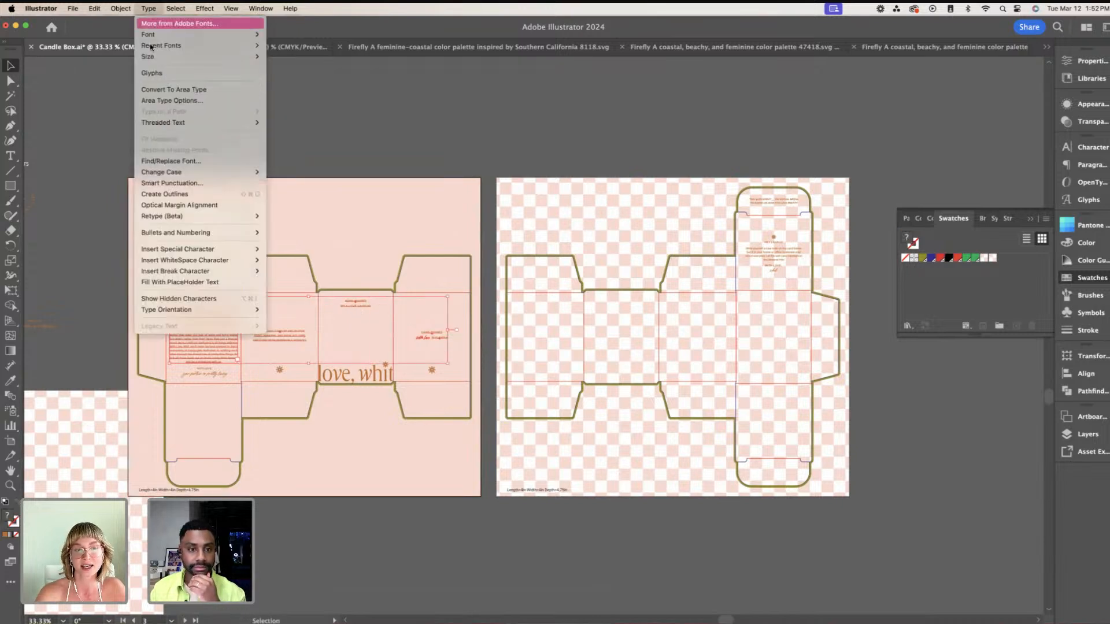
mouse_move(122, 10)
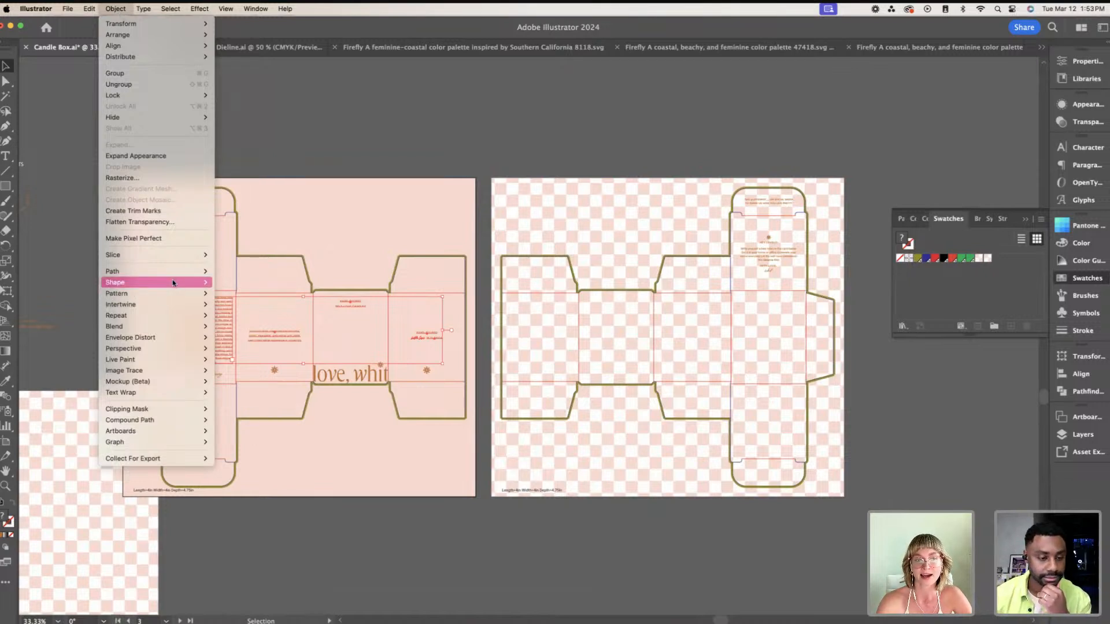
mouse_move(172, 275)
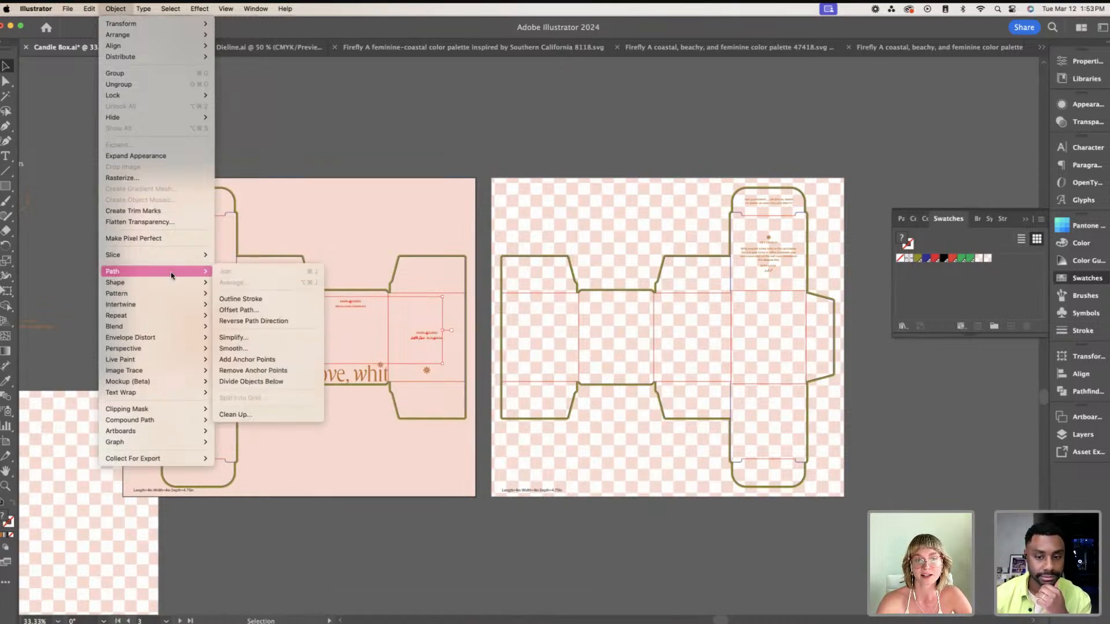
click(297, 130)
click(297, 127)
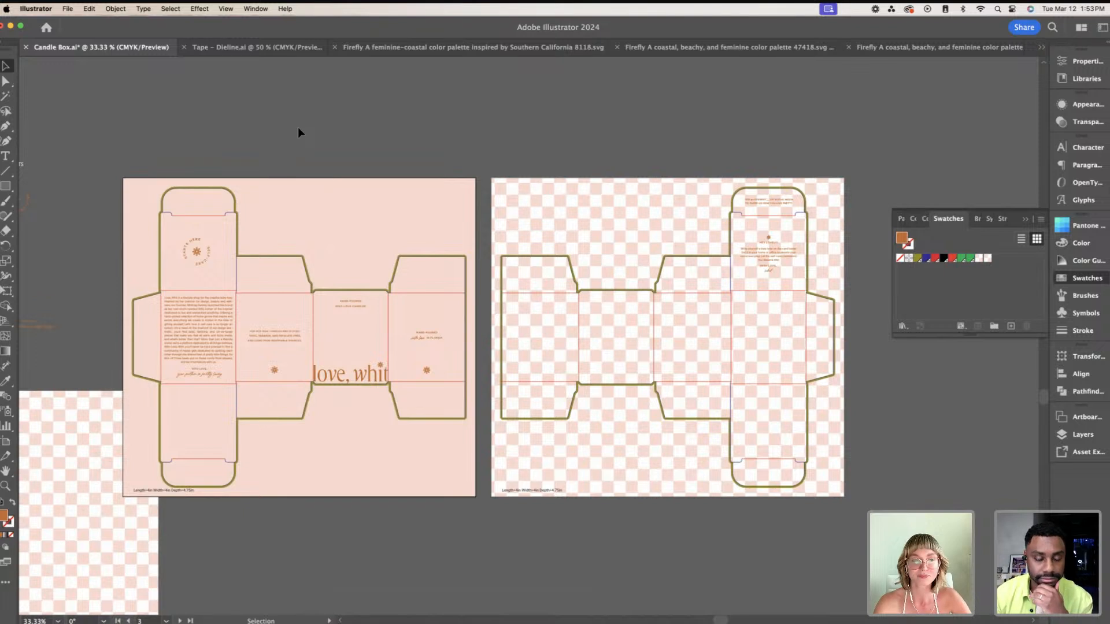
scroll(297, 132, right, 5)
scroll(298, 132, left, 3)
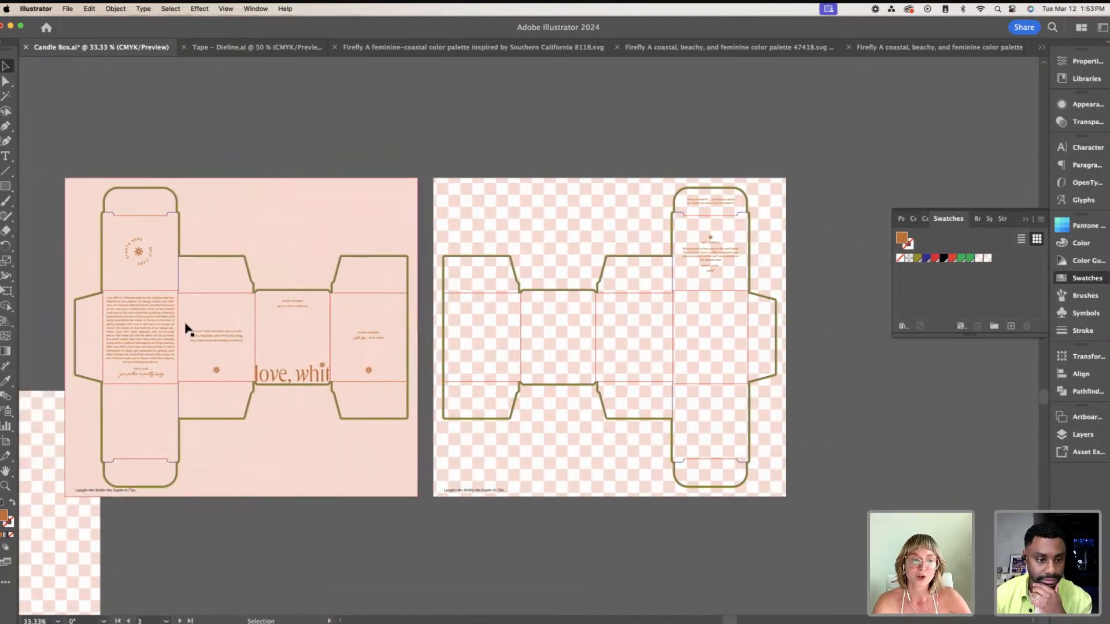
click(138, 322)
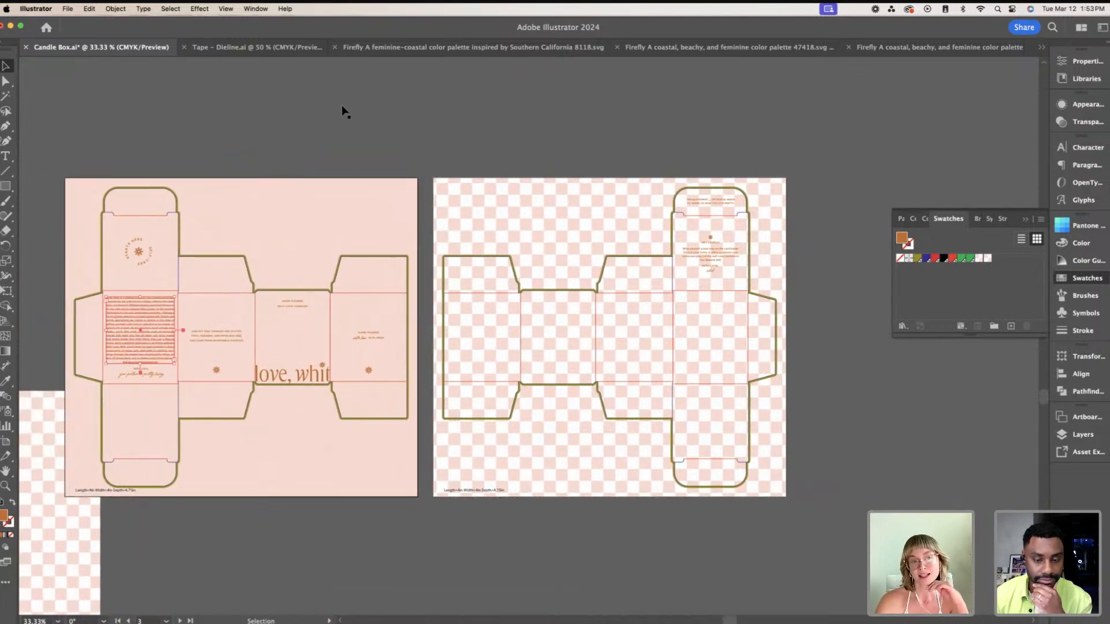
click(350, 118)
scroll(350, 116, left, 5)
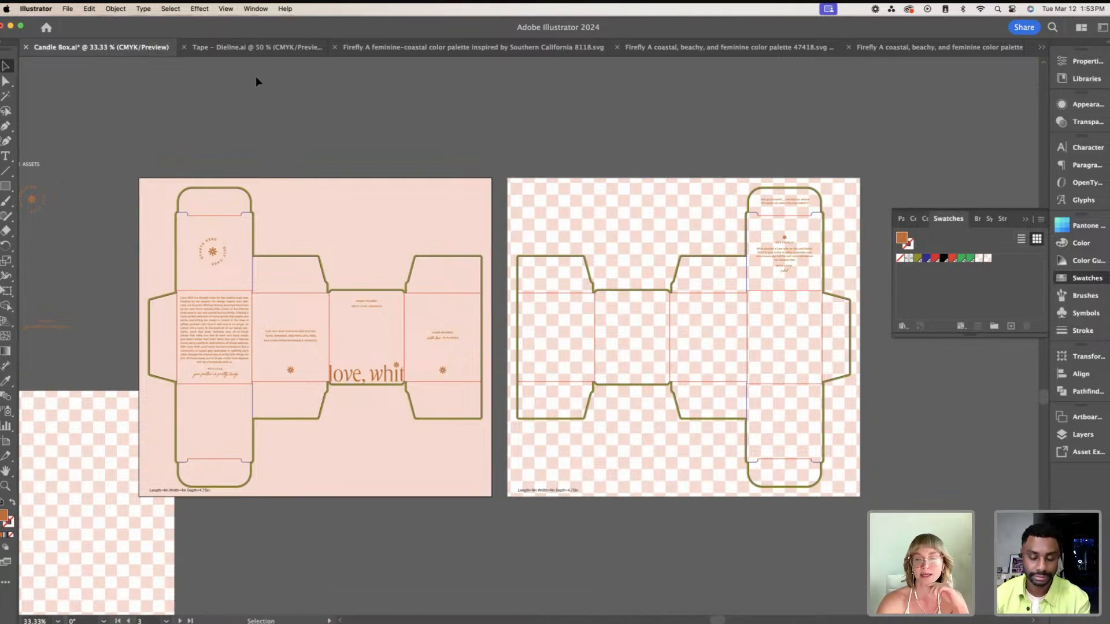
scroll(256, 75, right, 4)
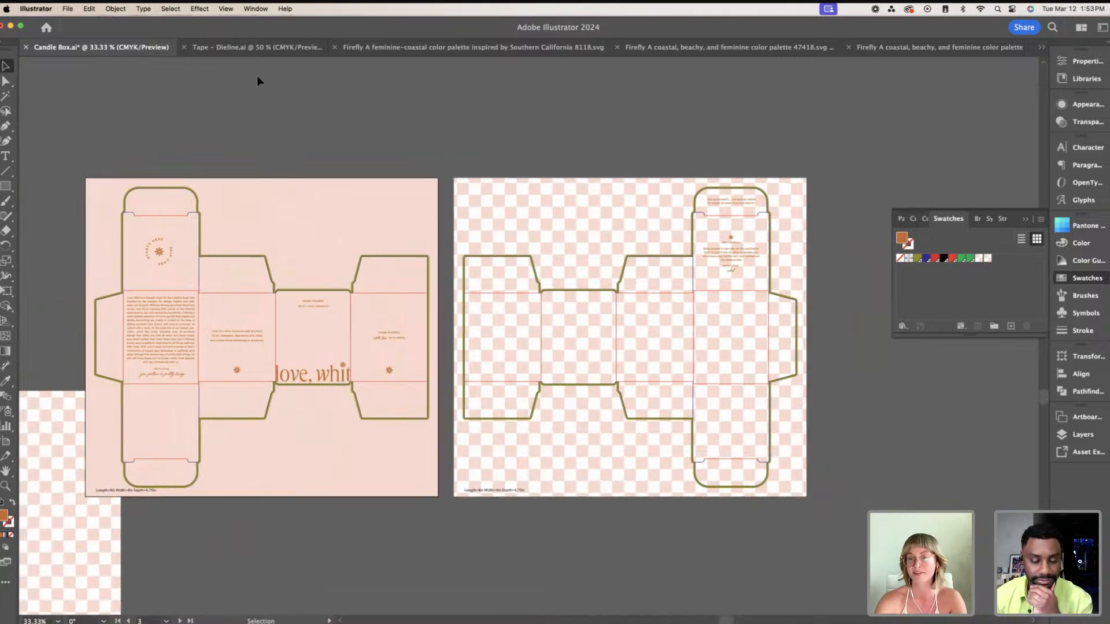
scroll(786, 137, right, 3)
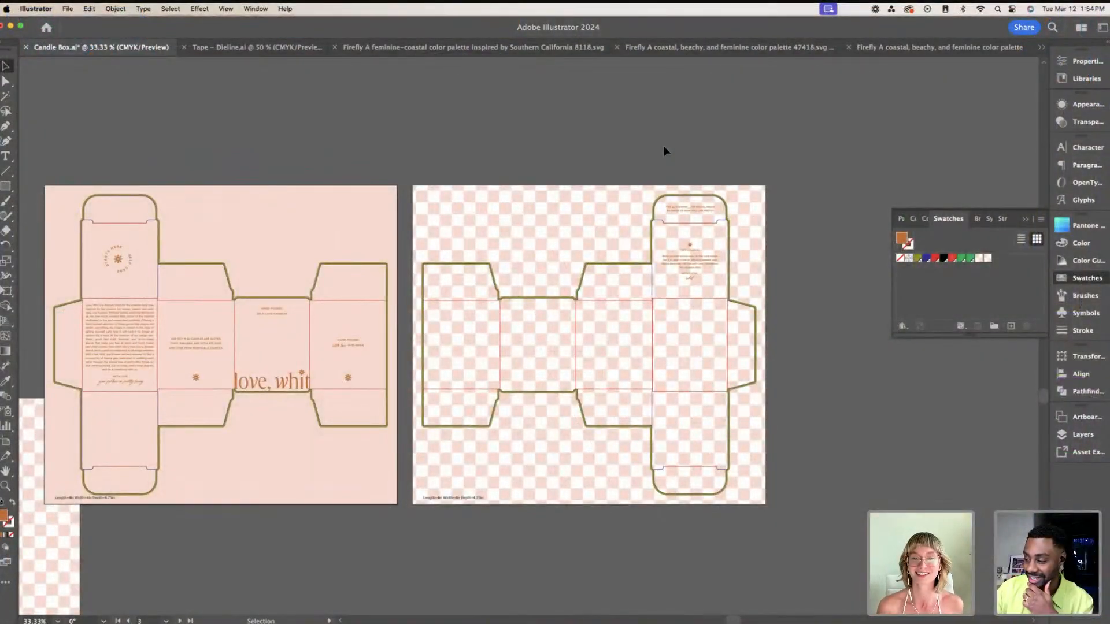
scroll(658, 144, left, 5)
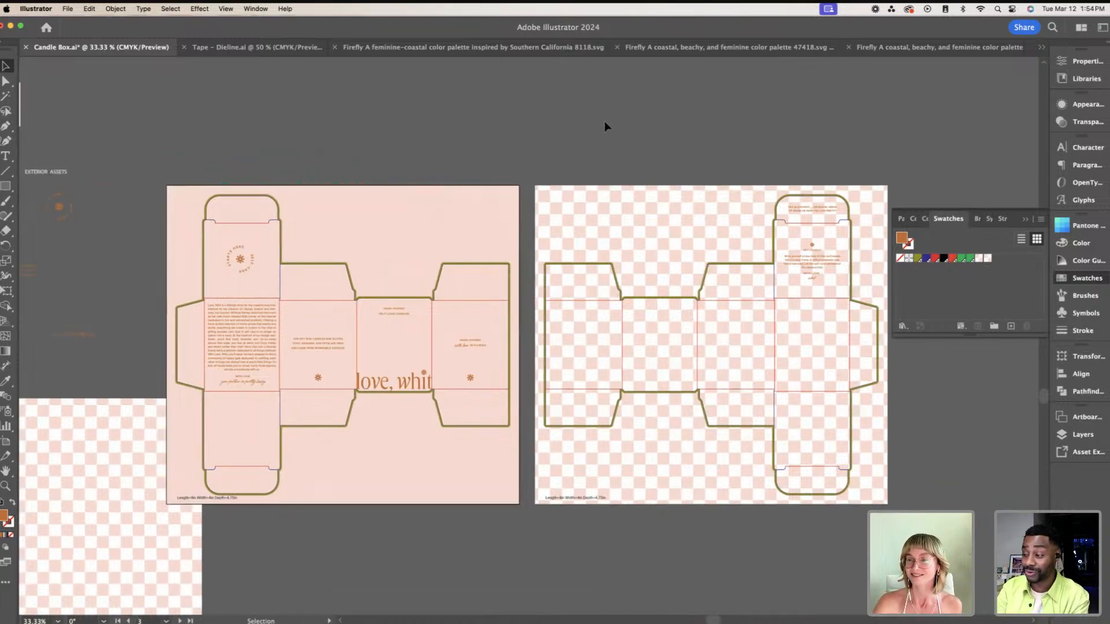
scroll(605, 121, down, 1)
scroll(604, 120, down, 1)
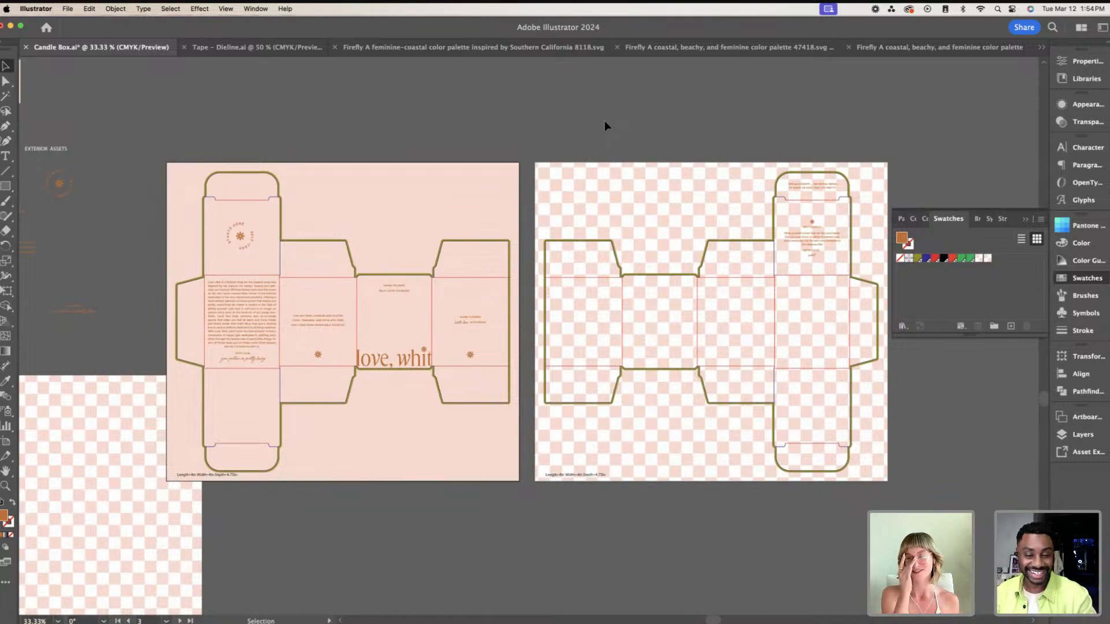
scroll(605, 120, right, 2)
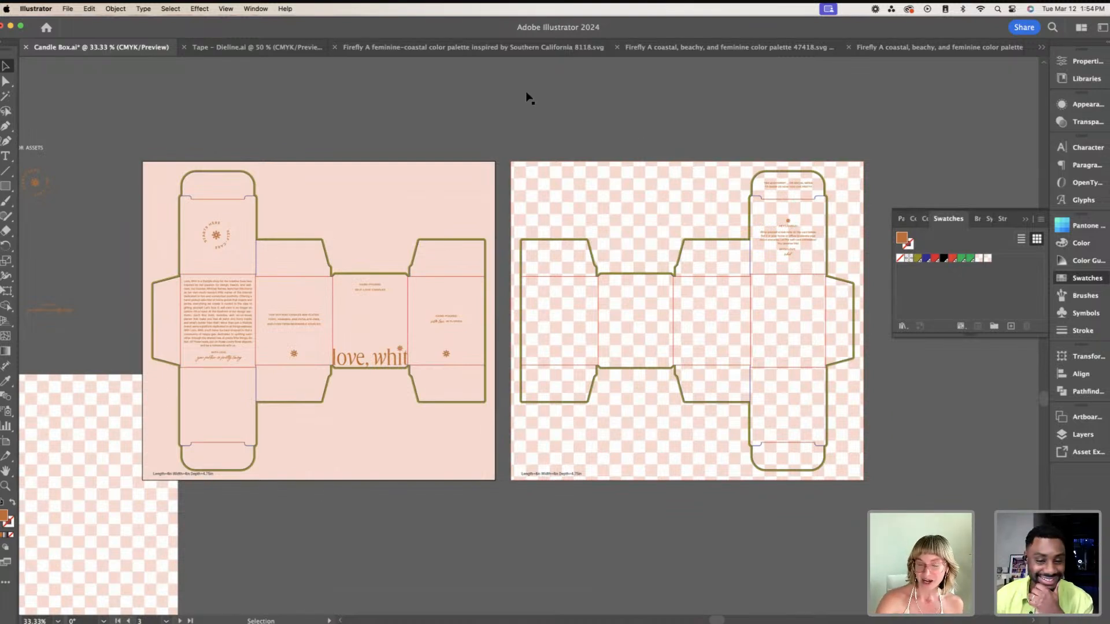
scroll(531, 97, left, 5)
scroll(530, 96, up, 2)
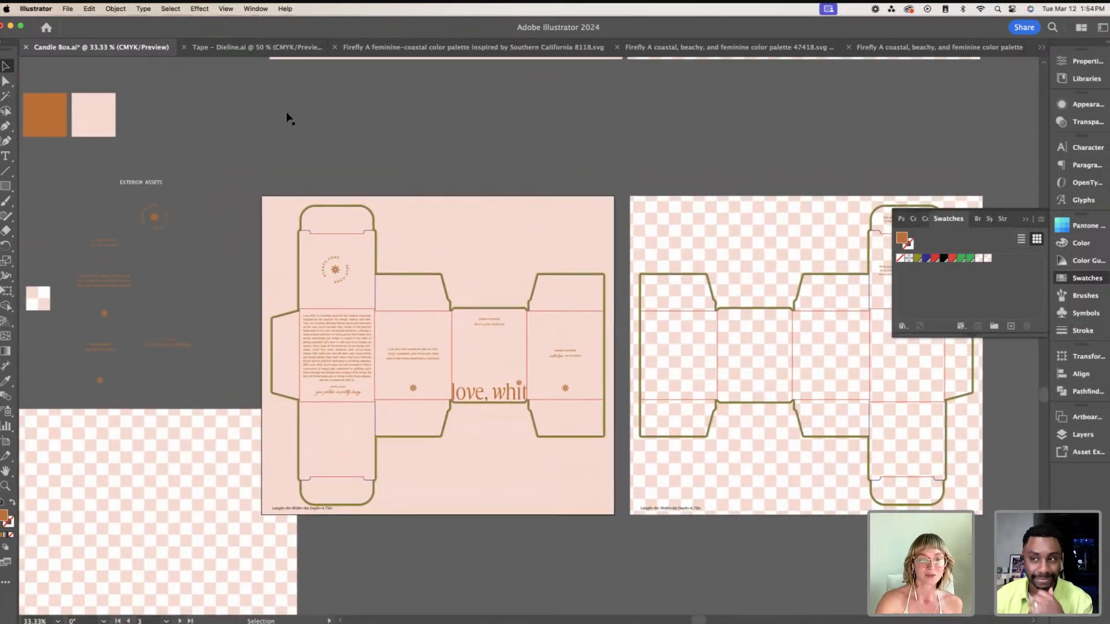
Step: Switch to the Tape - Dieline.ai document and examine the print checklist and the tape artwork within its bleed and trim lines
click(258, 50)
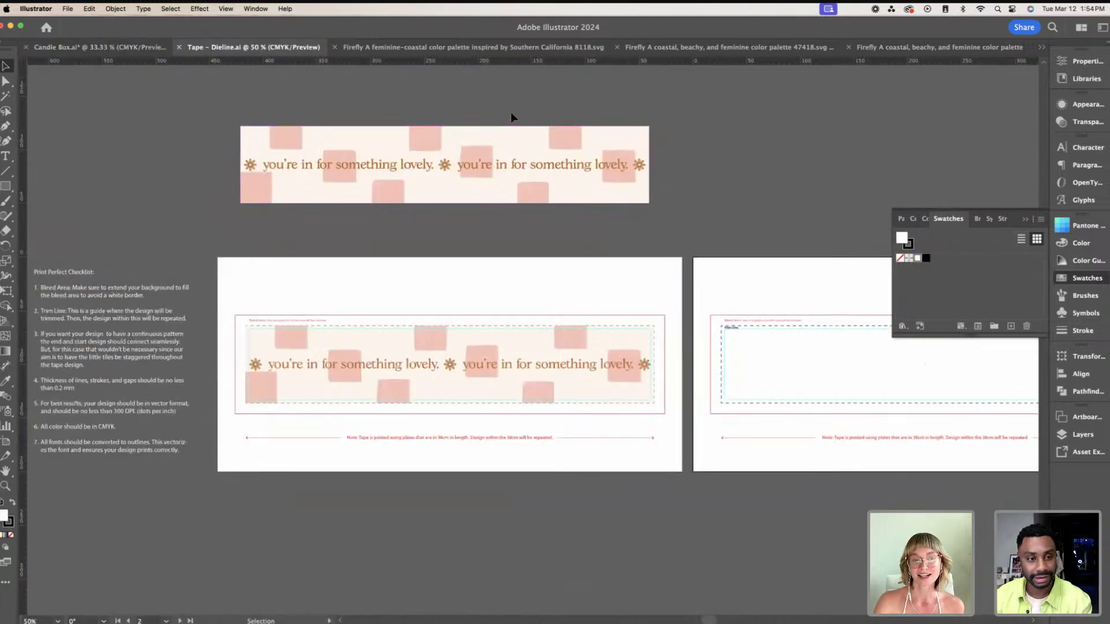
scroll(511, 118, left, 3)
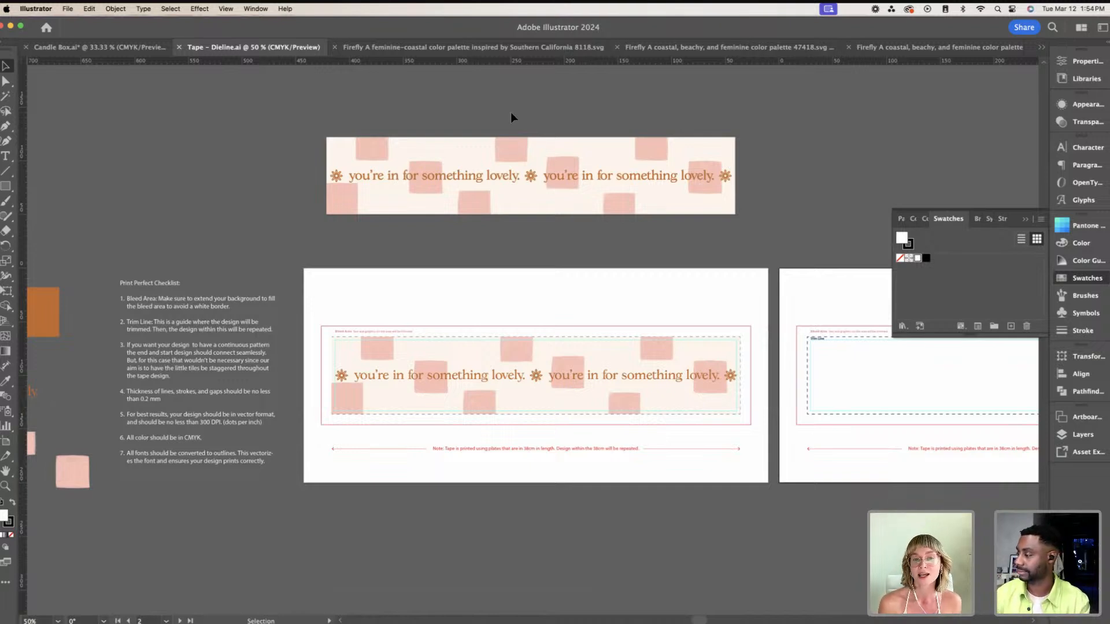
scroll(511, 112, down, 2)
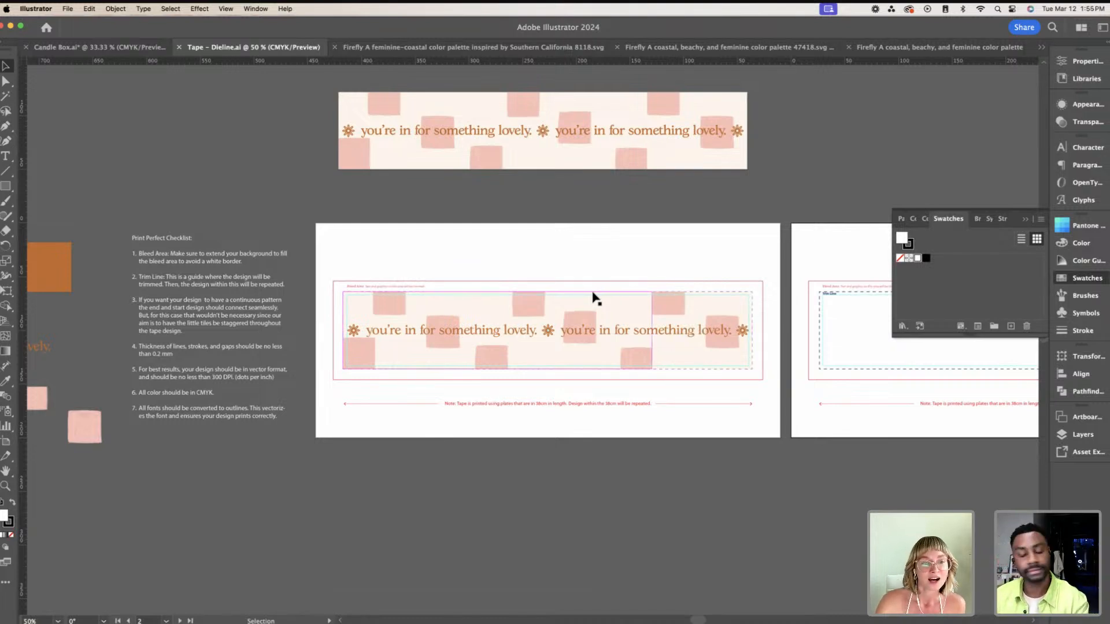
scroll(595, 298, down, 1)
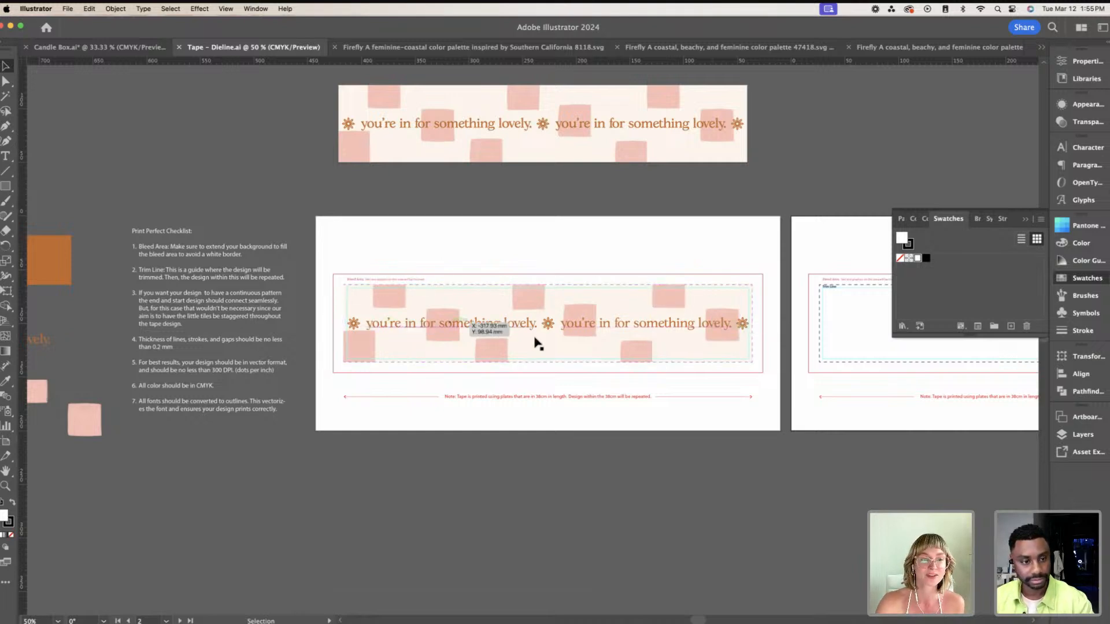
scroll(536, 331, down, 1)
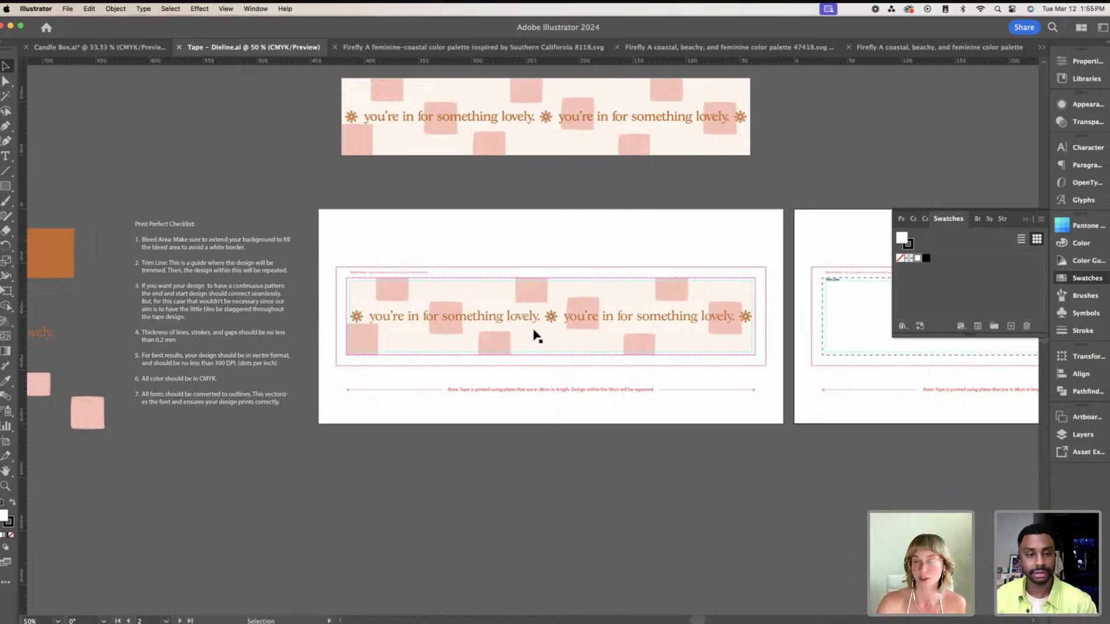
scroll(538, 337, down, 1)
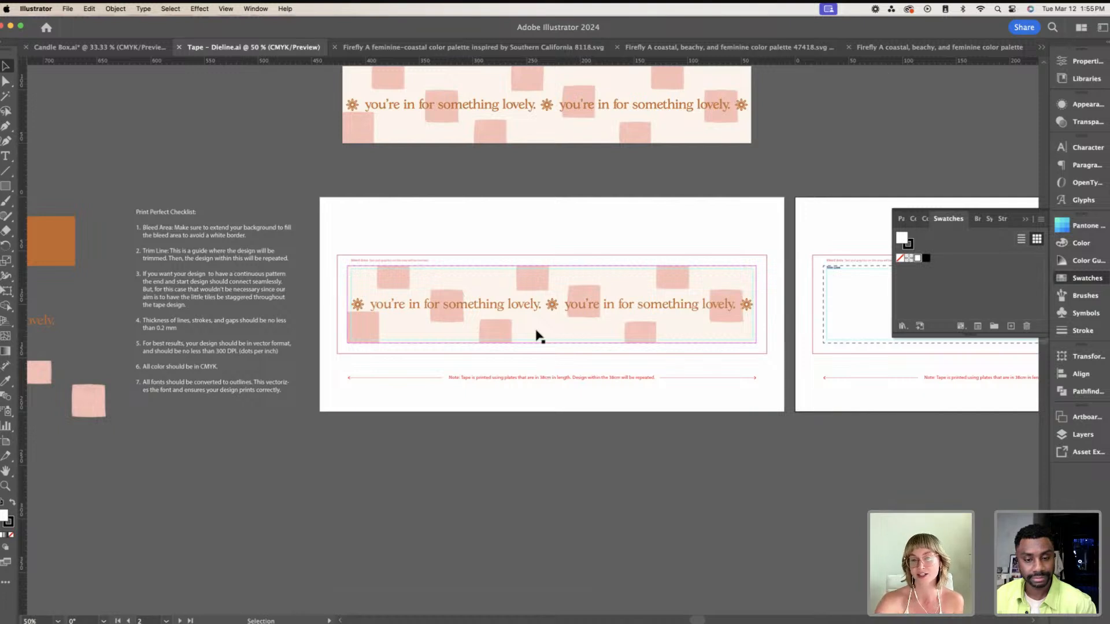
click(514, 307)
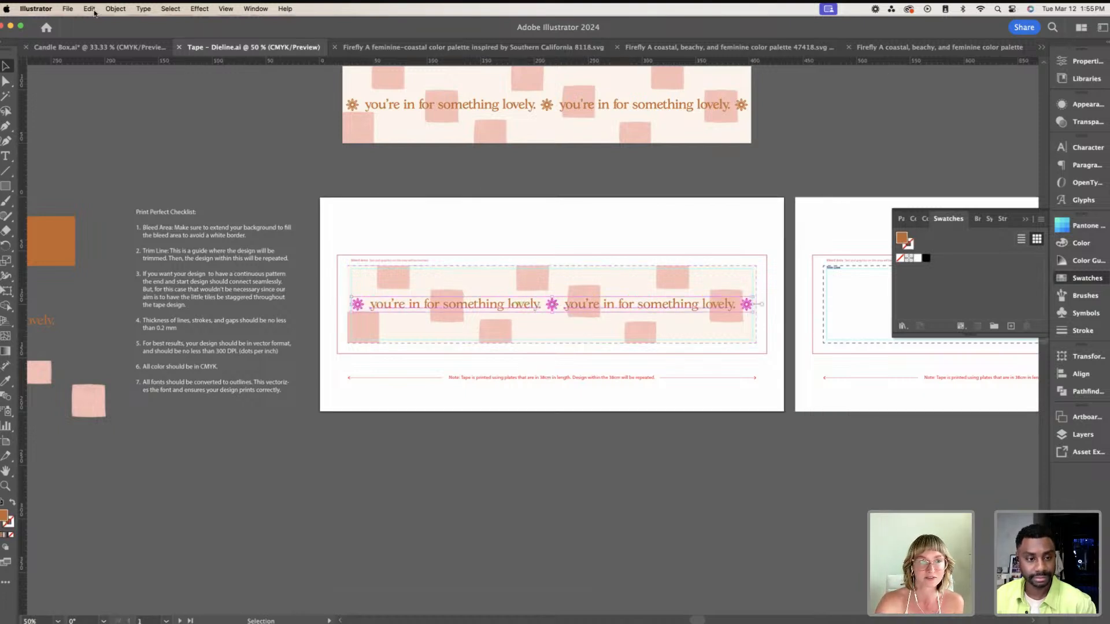
click(119, 10)
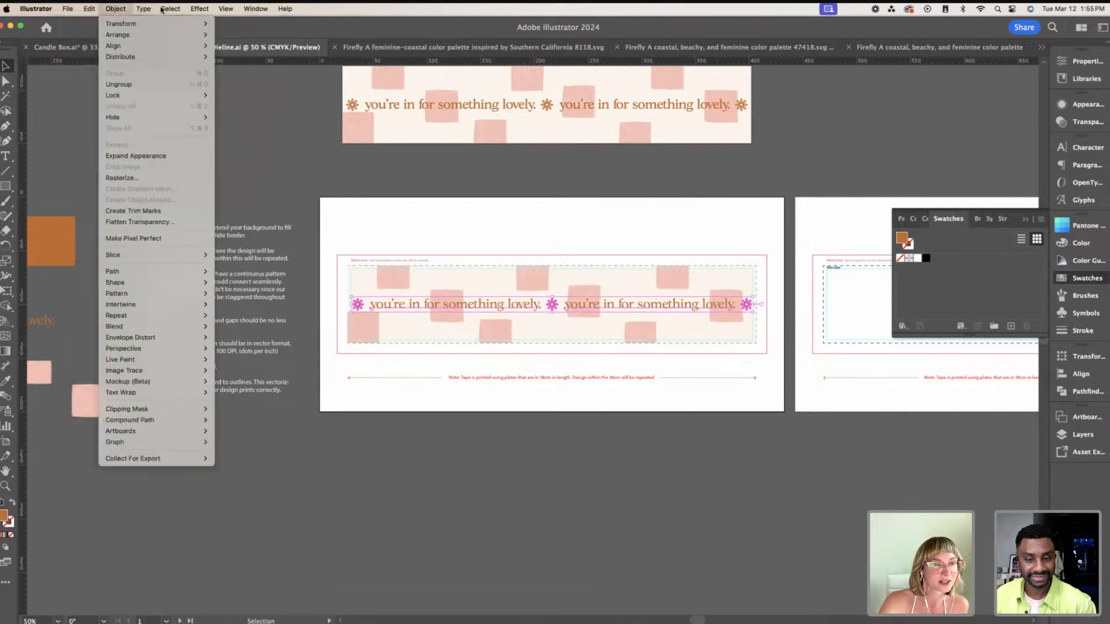
mouse_move(161, 11)
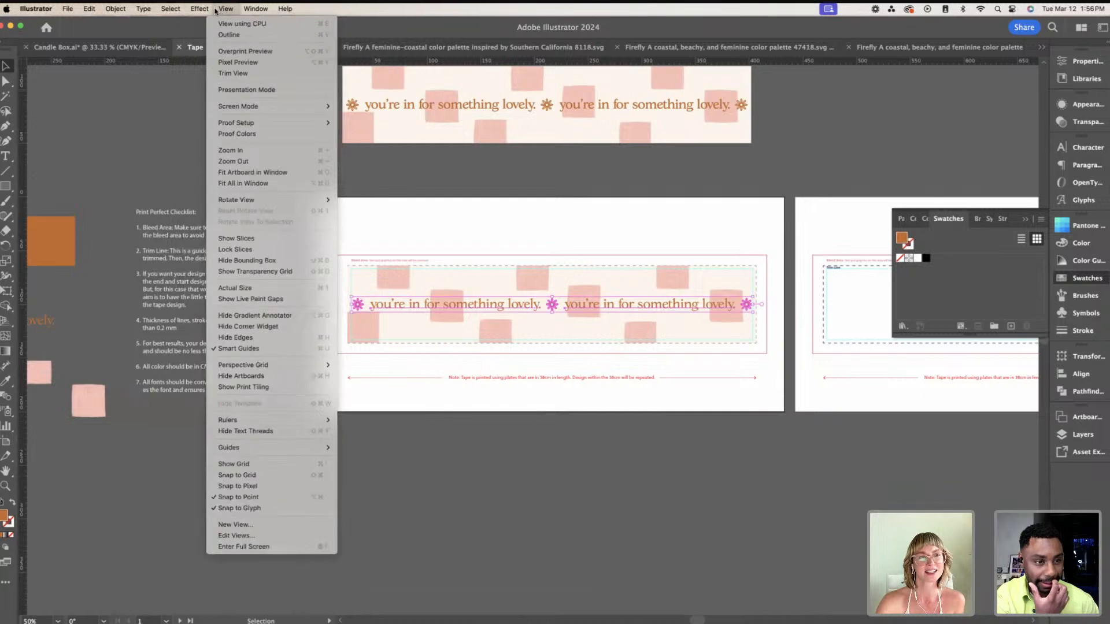
mouse_move(198, 10)
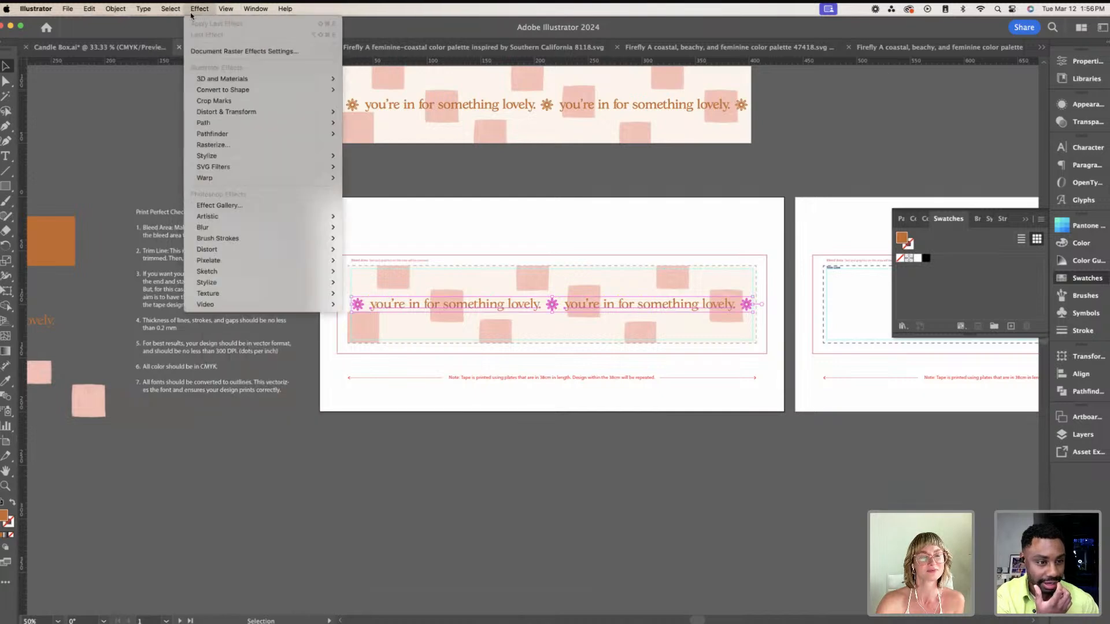
mouse_move(260, 13)
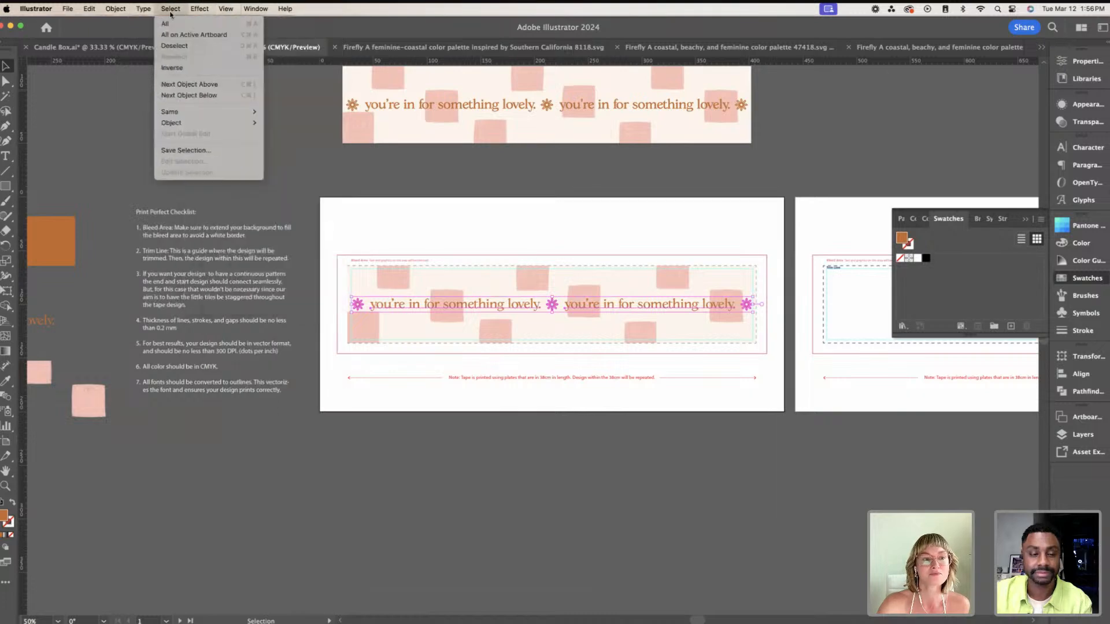
click(131, 108)
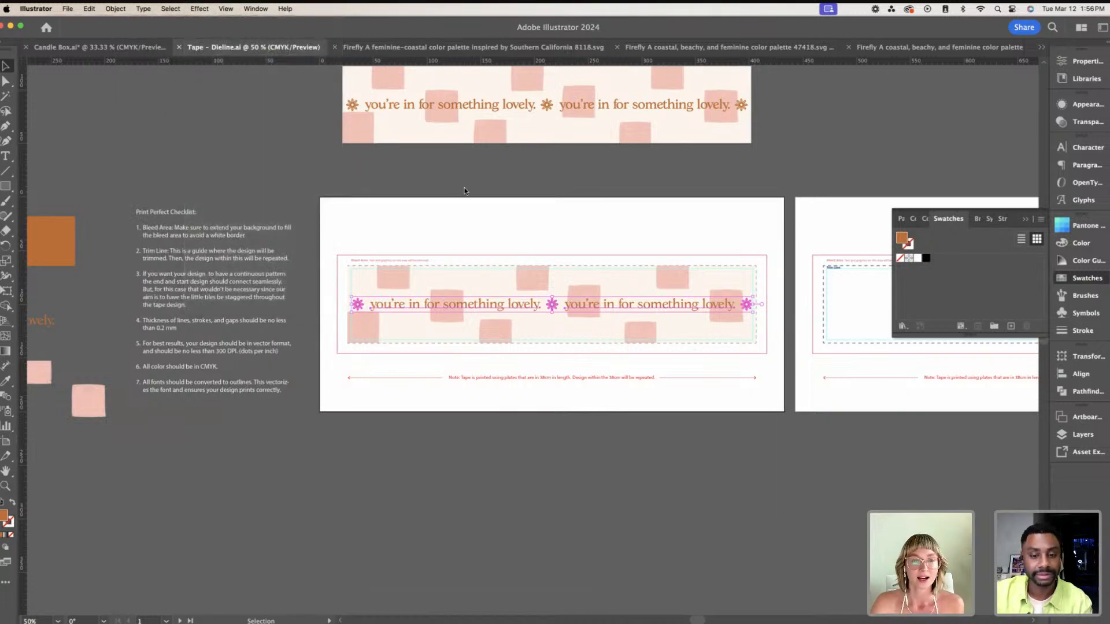
click(454, 224)
Step: View the reference tape design, both dieline artboards and the loose tape assets together
scroll(465, 190, up, 2)
scroll(465, 191, right, 2)
scroll(464, 189, up, 2)
scroll(463, 189, right, 2)
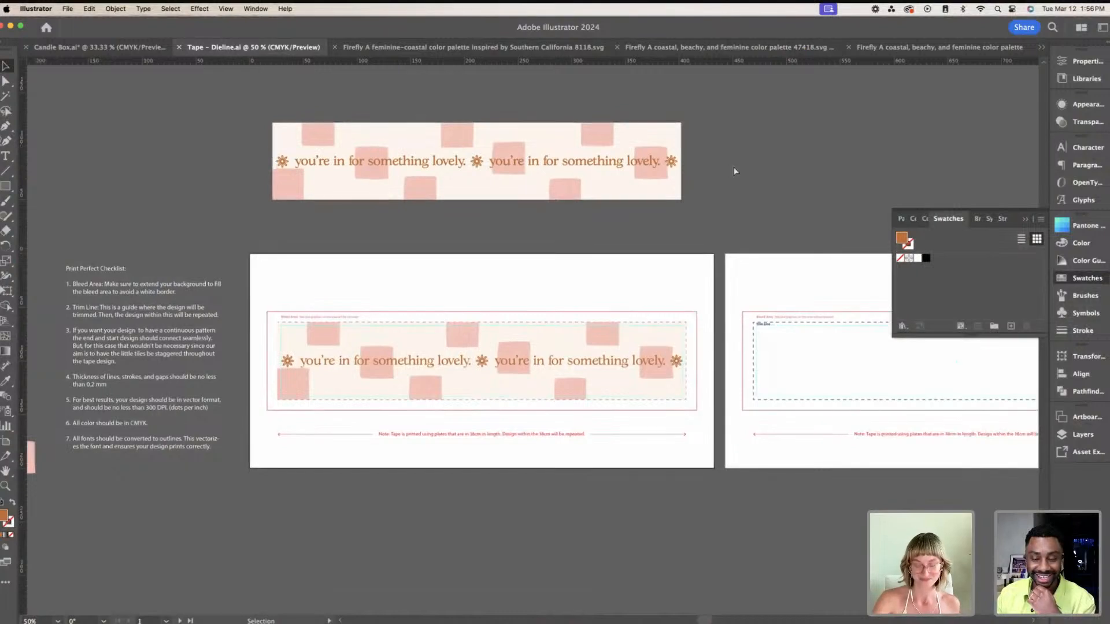
key(super+minus)
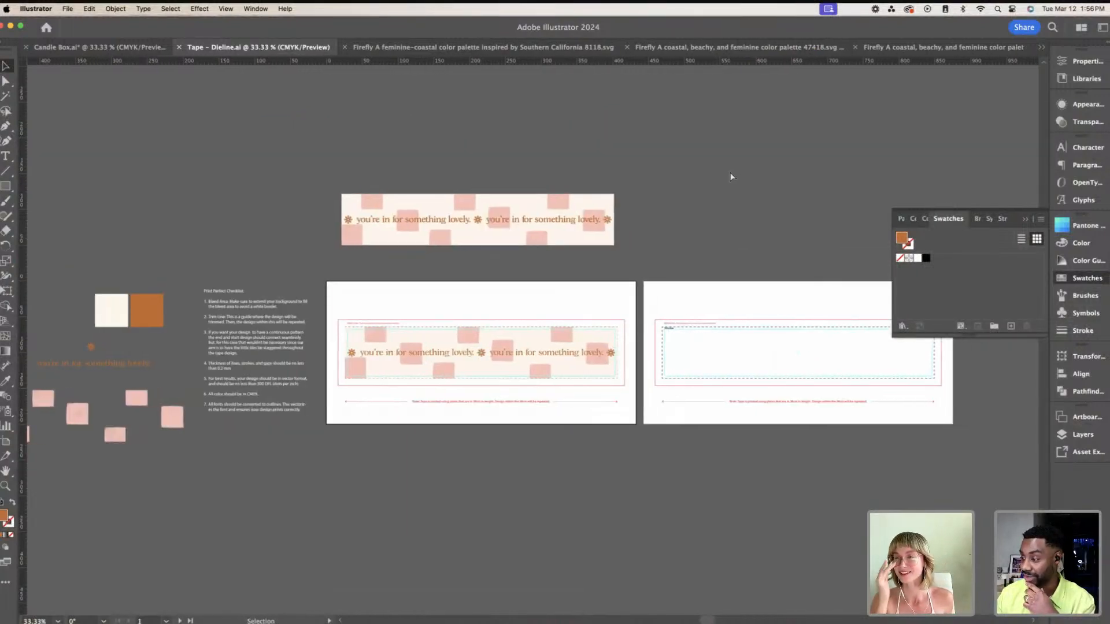
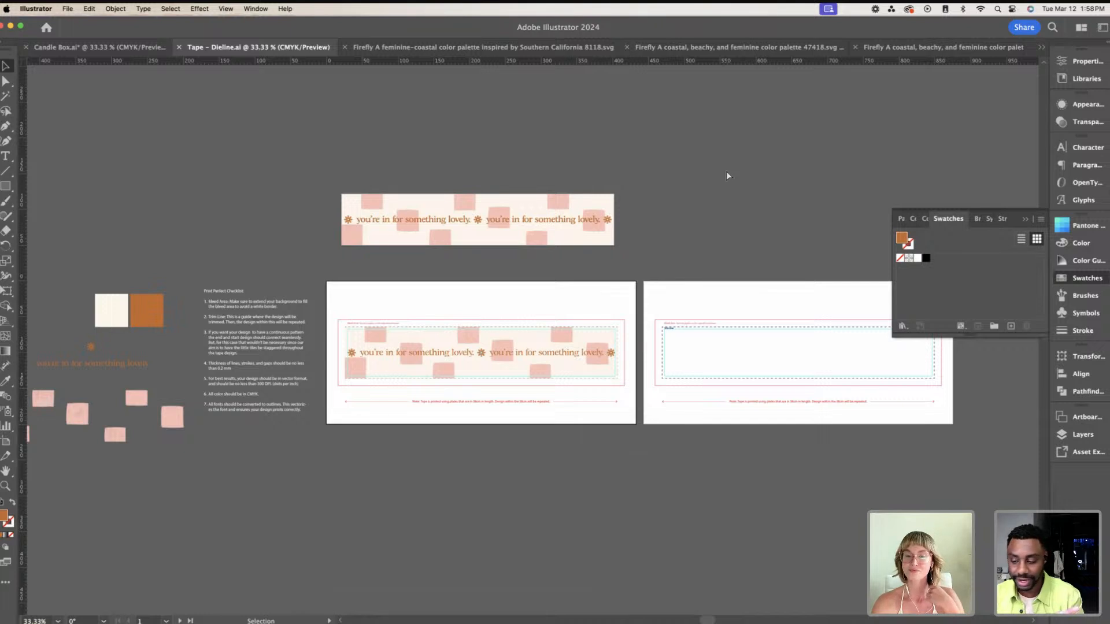
Step: Ungroup the loose pink squares in the tape assets beside the print checklist, and deselect them
scroll(670, 217, right, 2)
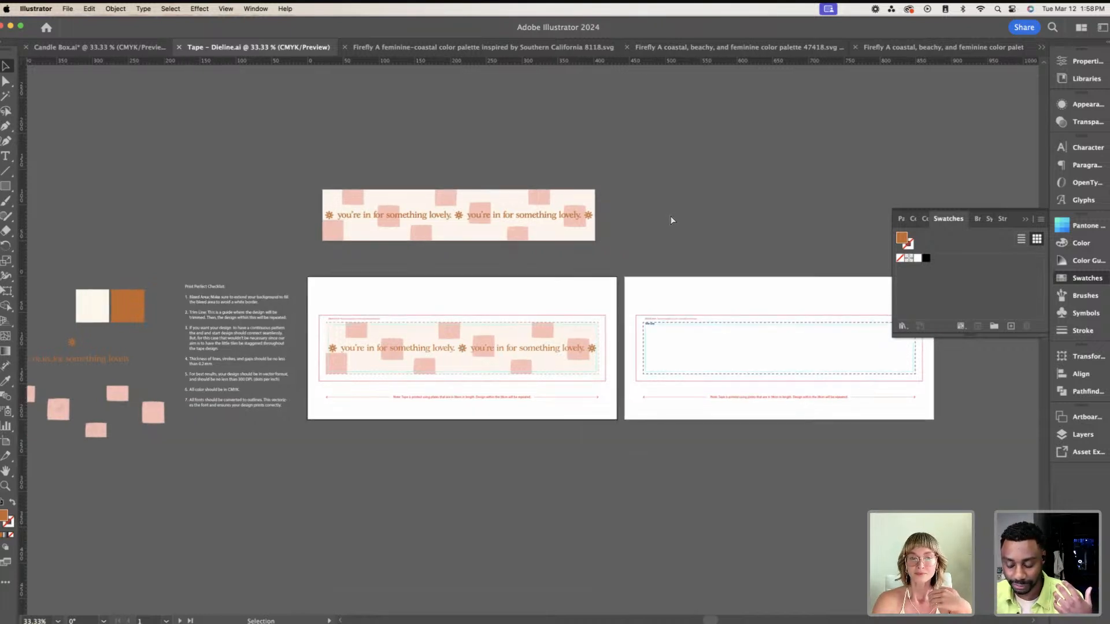
scroll(670, 220, left, 3)
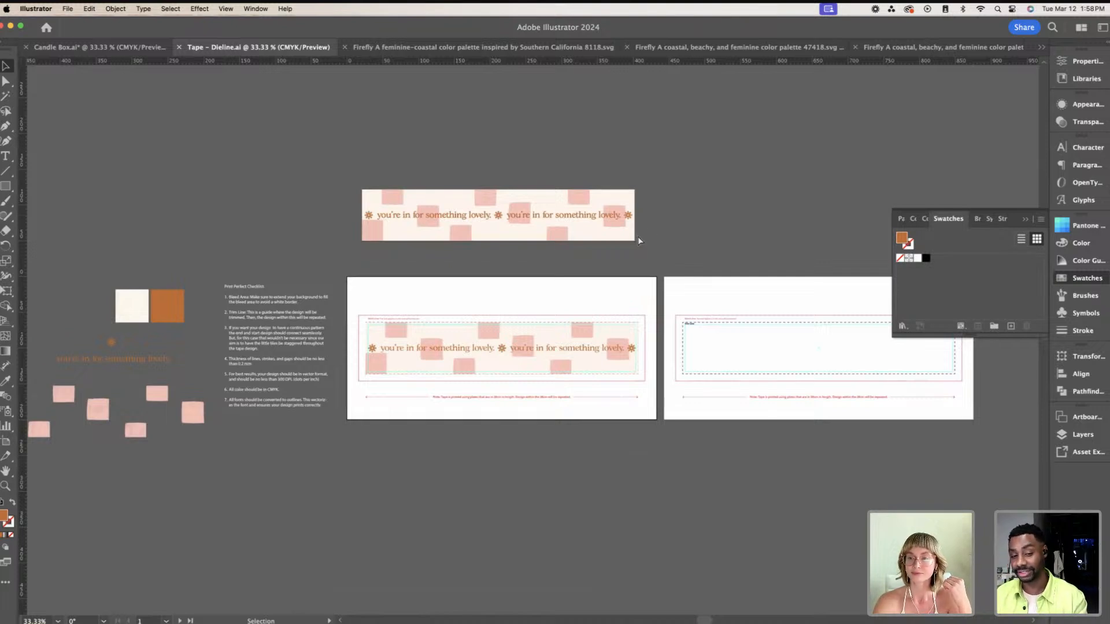
click(185, 417)
click(115, 9)
click(139, 86)
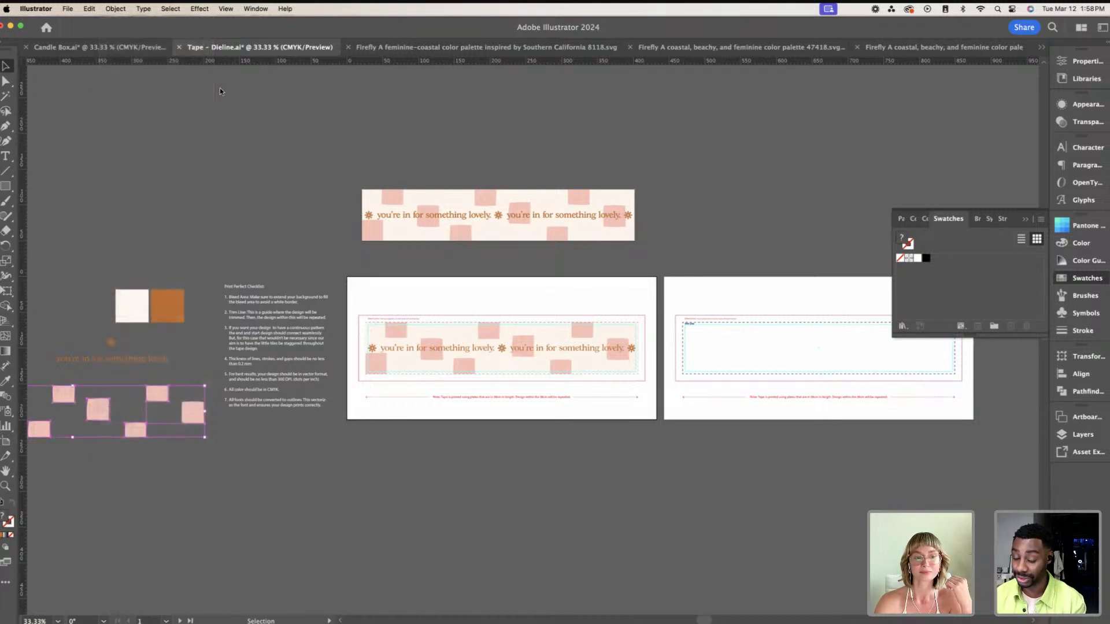
click(220, 91)
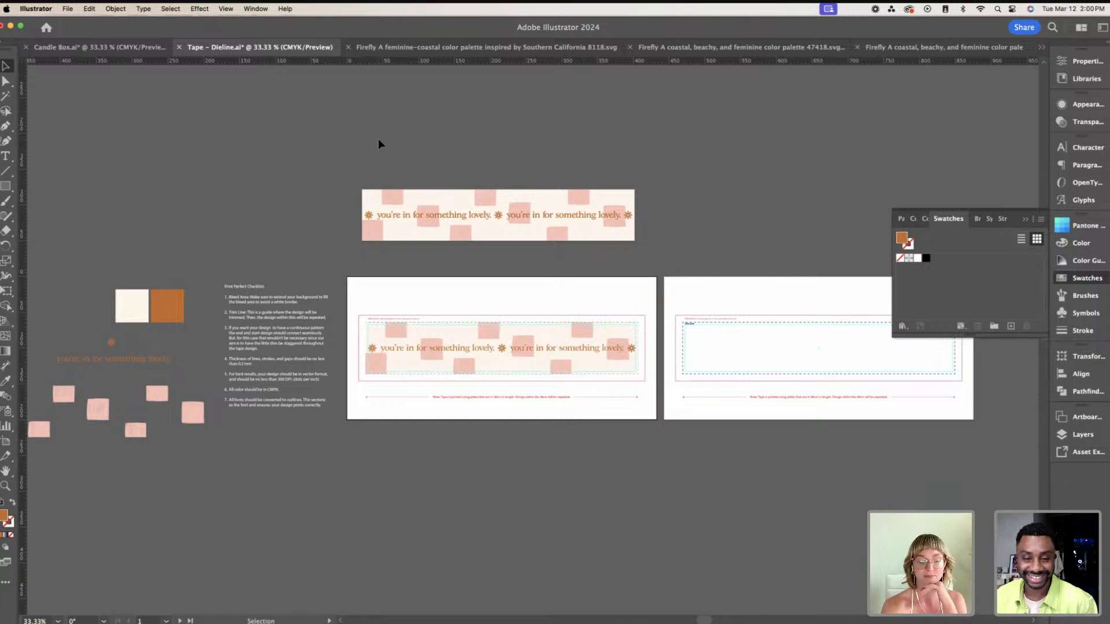
Step: Copy the cream colour square from the loose tape assets for use as the tape's background
scroll(458, 264, right, 2)
scroll(458, 264, down, 1)
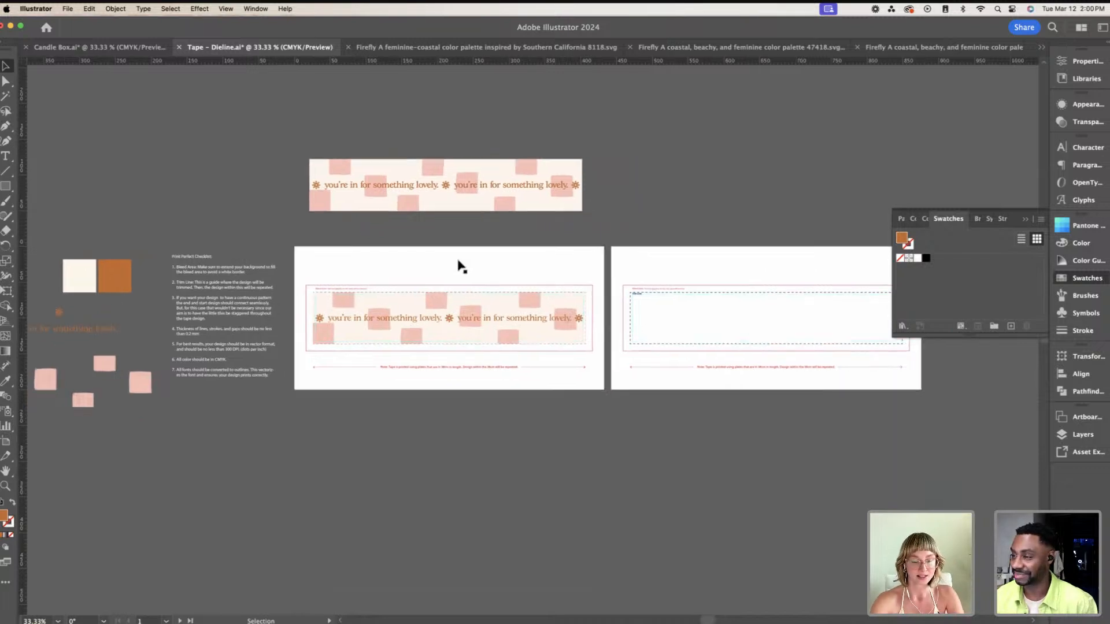
key(super+=)
key(super+=)
scroll(457, 260, left, 6)
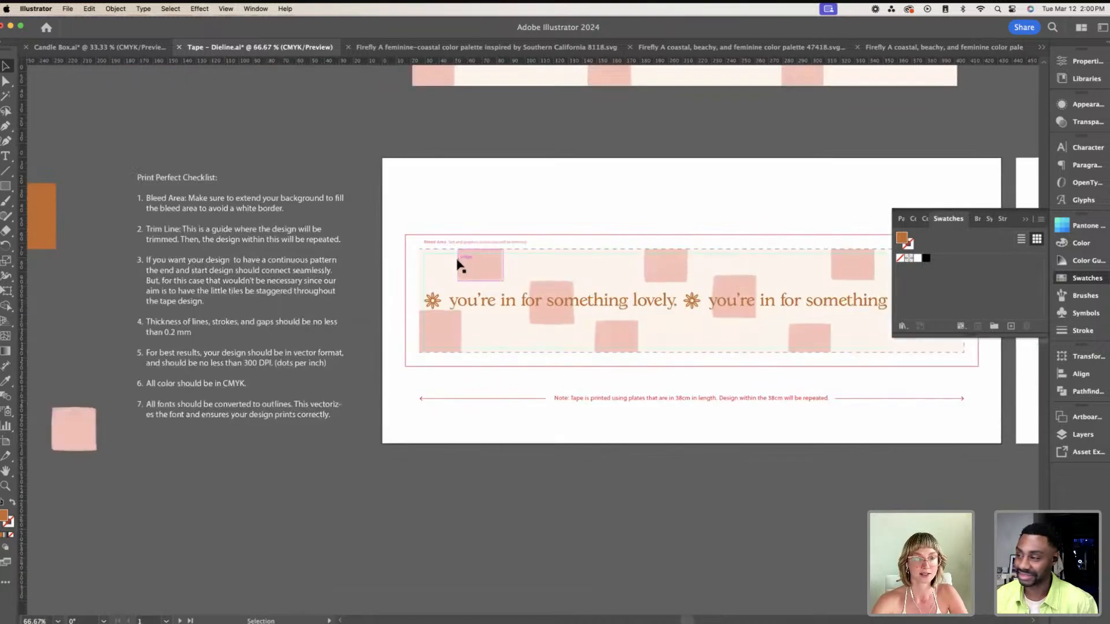
scroll(457, 260, right, 4)
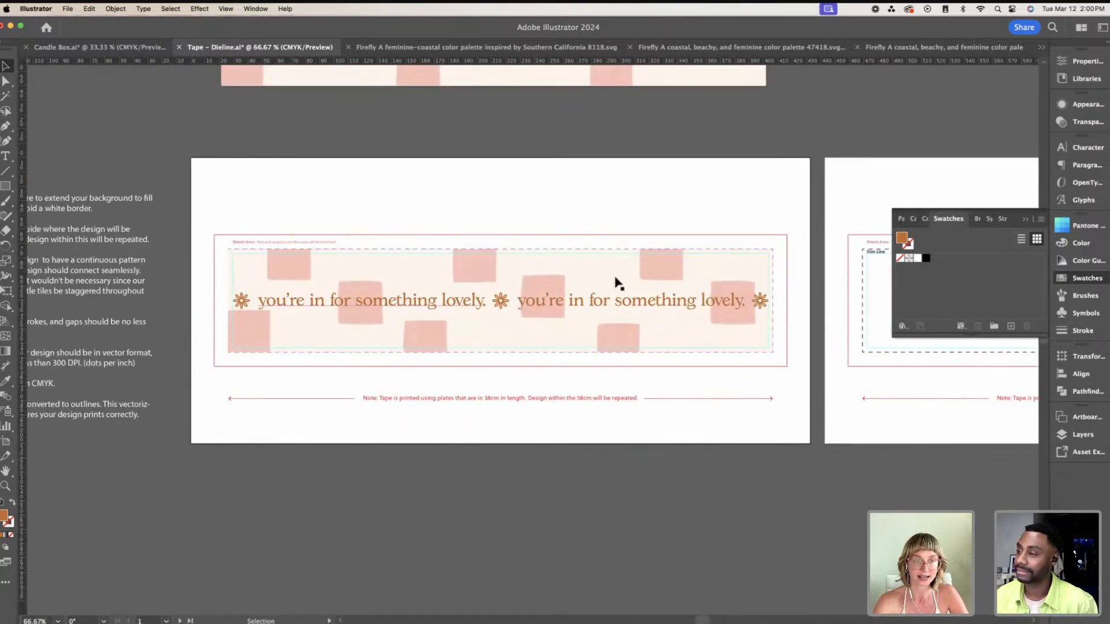
scroll(617, 282, left, 10)
click(172, 223)
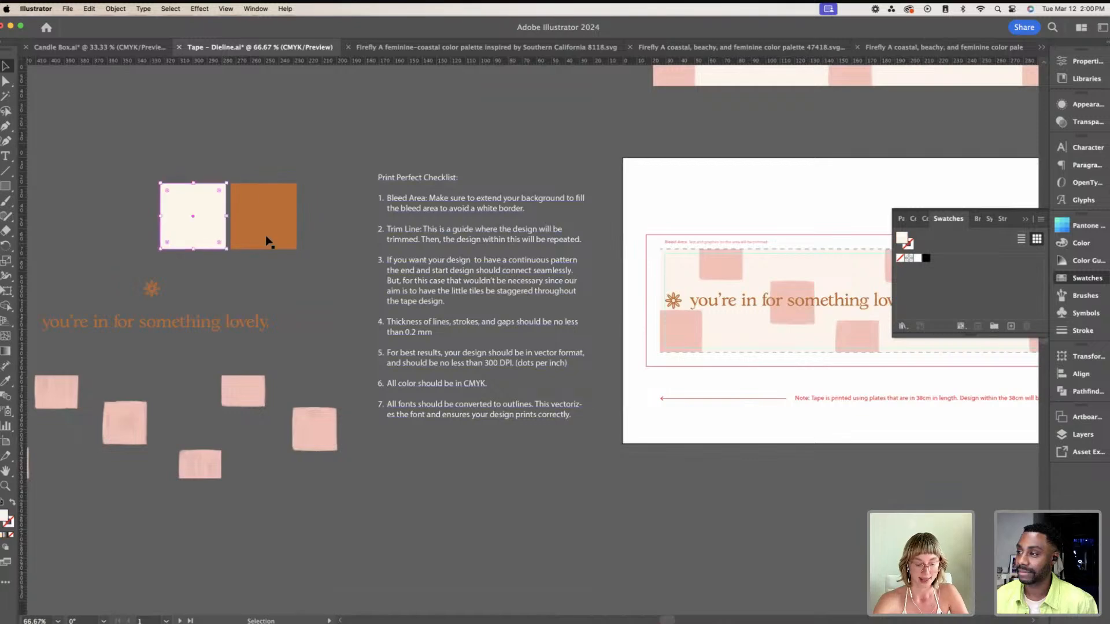
scroll(504, 238, right, 5)
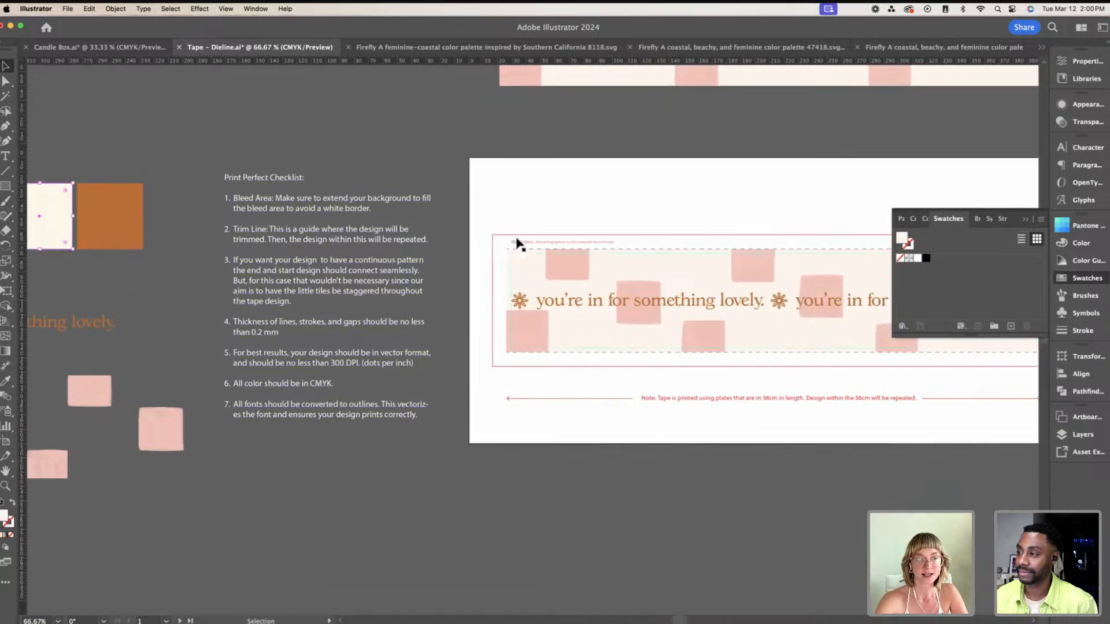
scroll(516, 242, right, 20)
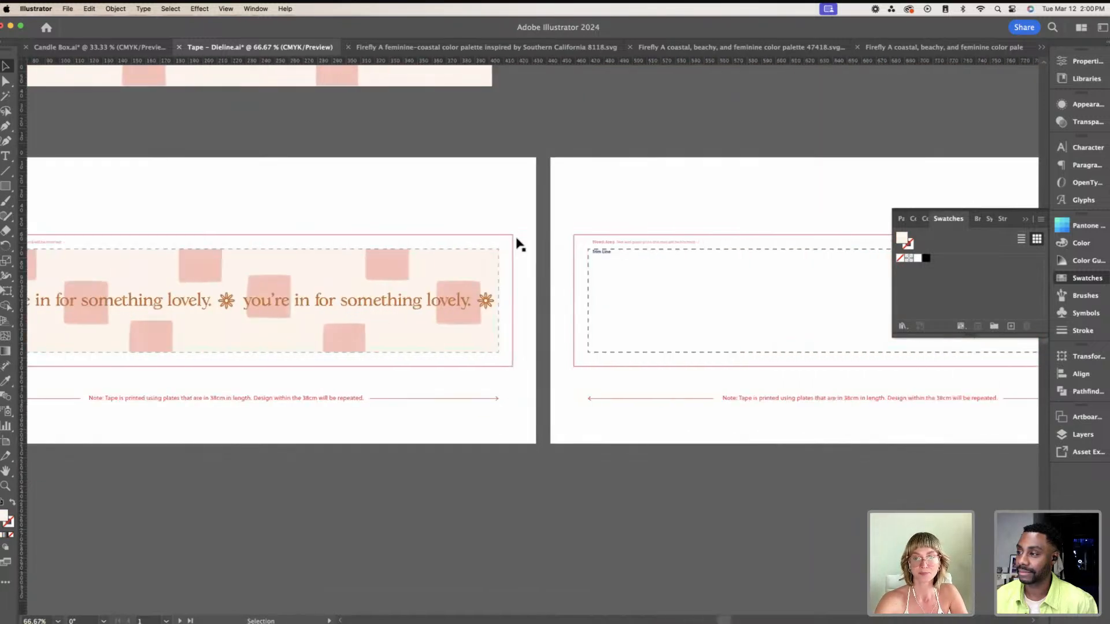
Step: Make the "Your design" layer active and paste the cream square near the upper-left corner of the blank dieline's trim area
click(1084, 437)
click(973, 369)
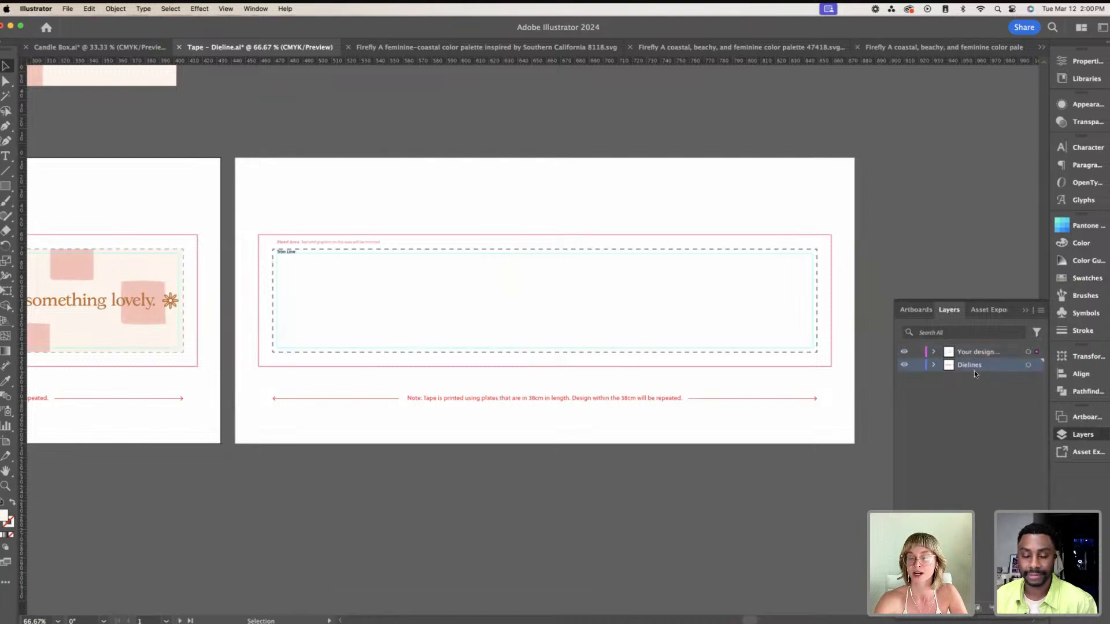
click(976, 352)
key(a)
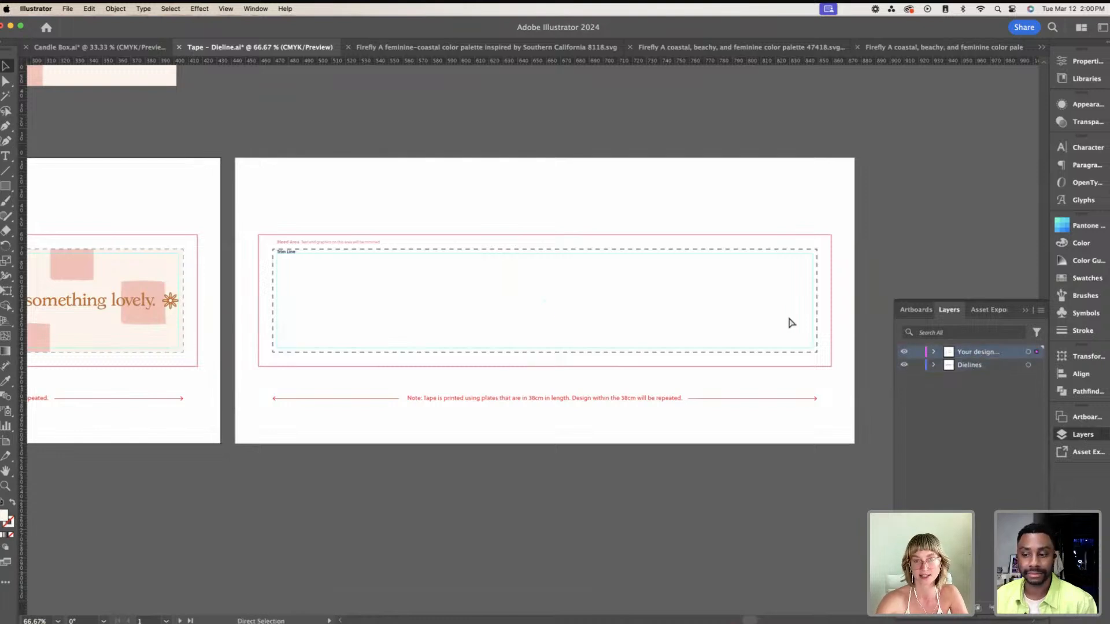
key(cmd+v)
drag(501, 321, 315, 273)
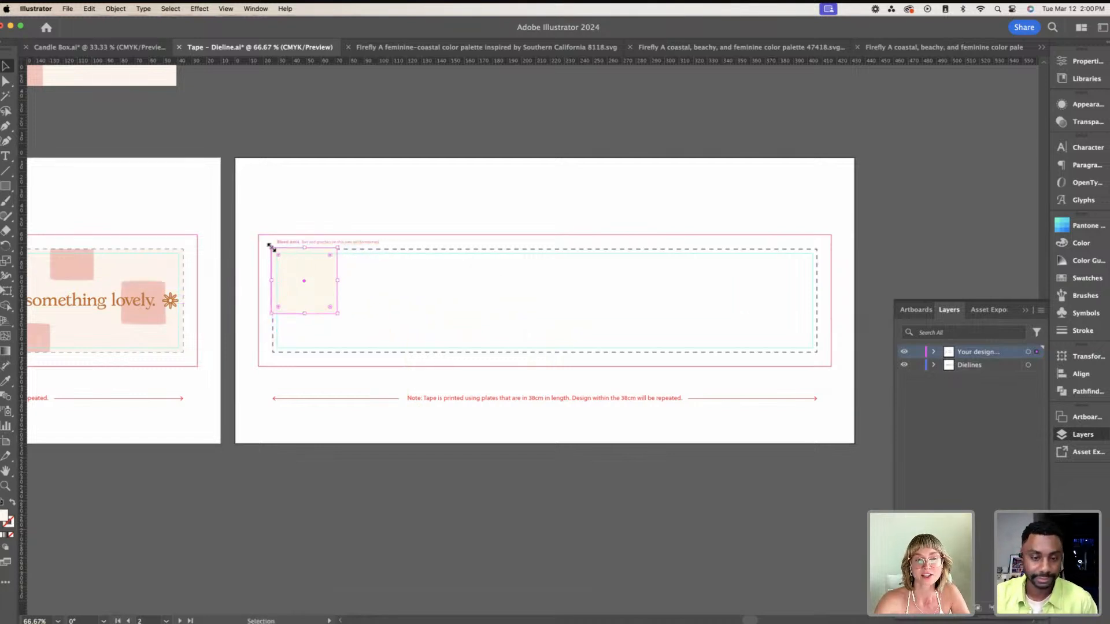
Step: Snap the cream square to the trim line's corner and stretch it to 380 mm by 72 mm to fill the trim area
mouse_move(269, 245)
mouse_down()
mouse_move(259, 235)
mouse_move(272, 249)
mouse_up()
drag(337, 283, 817, 280)
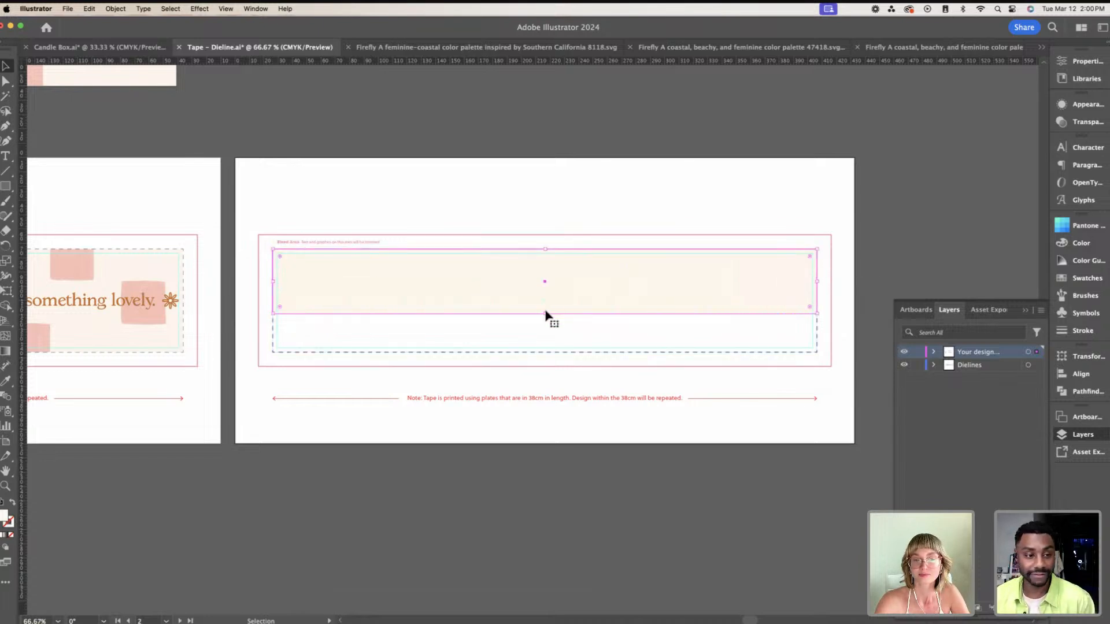
drag(546, 314, 546, 351)
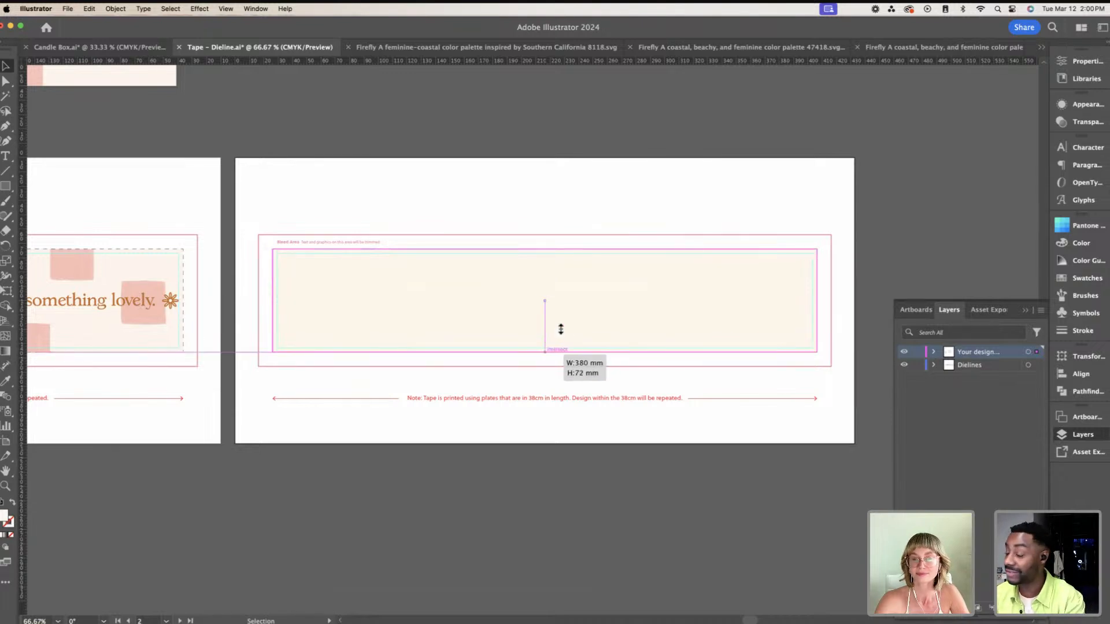
key(super+minus)
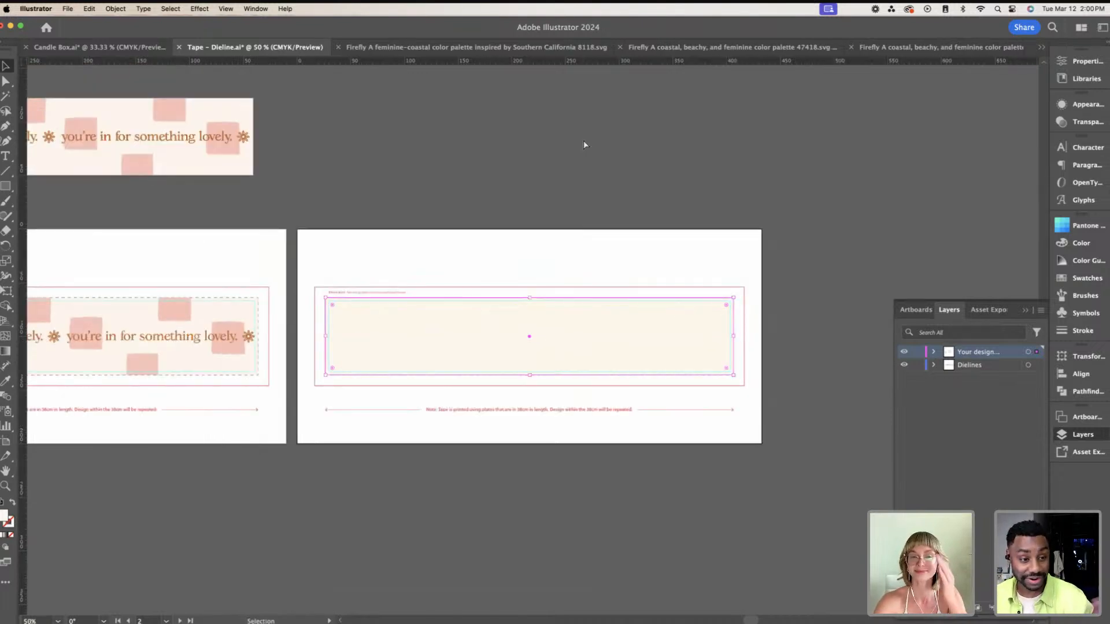
click(573, 152)
Step: Select and copy all the loose pink squares from the tape assets beside the print checklist
scroll(573, 152, left, 10)
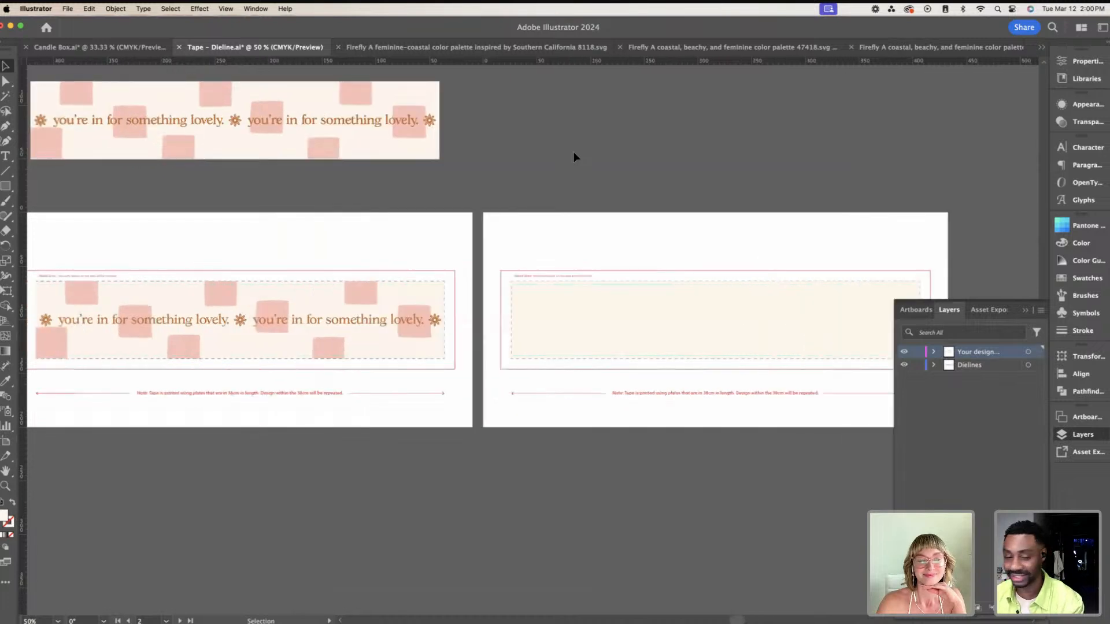
scroll(573, 156, left, 15)
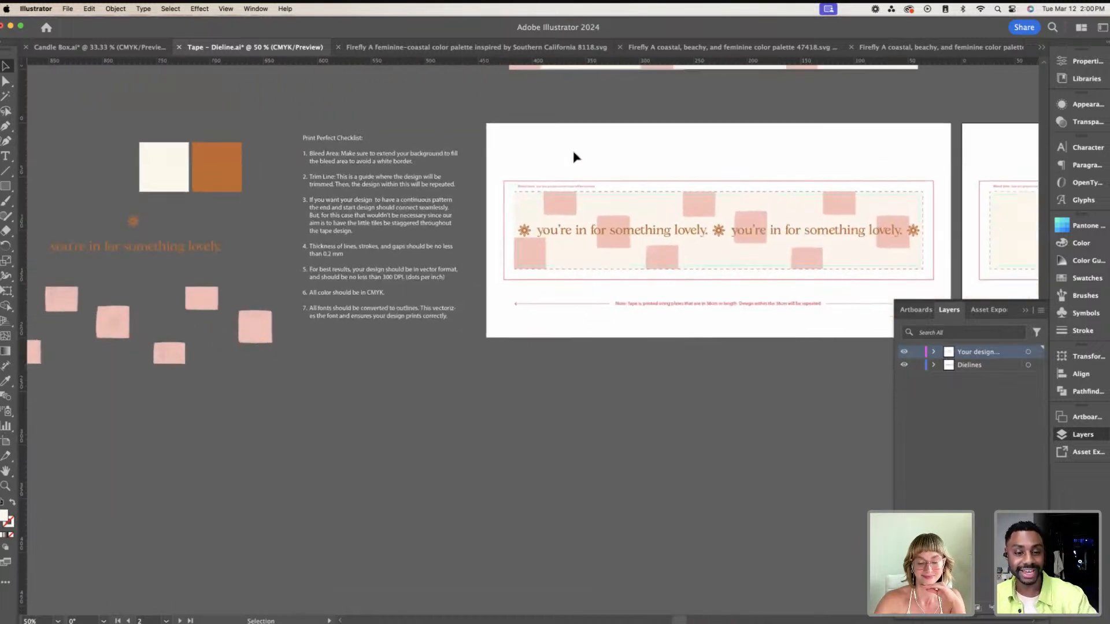
key(super+minus)
scroll(575, 157, left, 3)
scroll(575, 158, down, 2)
drag(130, 271, 409, 317)
scroll(409, 317, right, 15)
scroll(409, 318, up, 2)
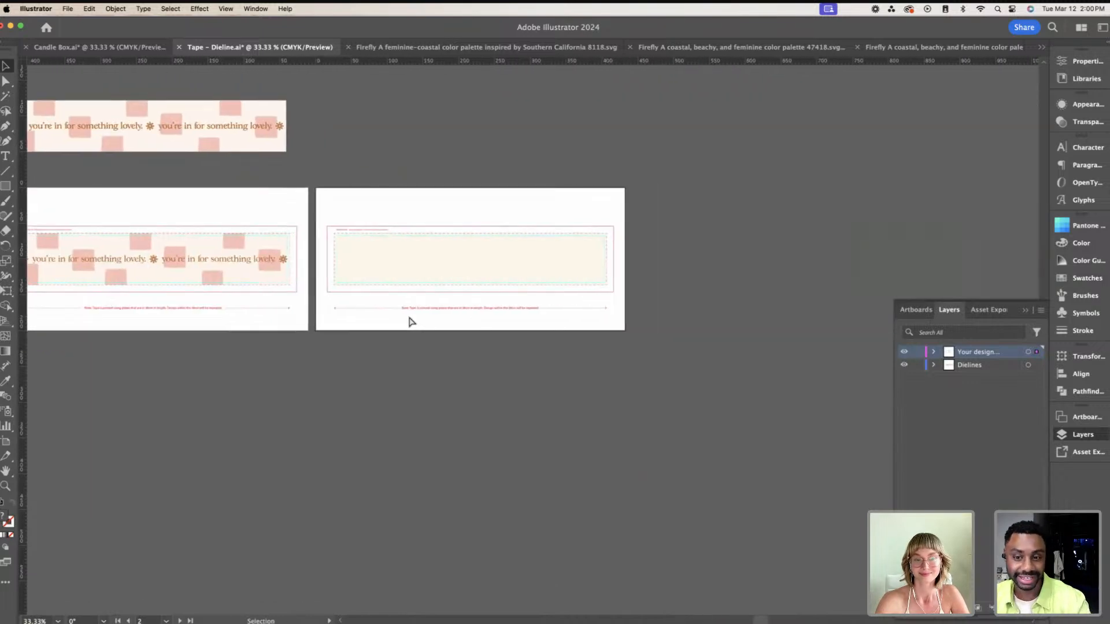
Step: Paste the pink squares into the second dieline artboard and park them just below the cream background at its lower edge
key(super+plus)
scroll(409, 319, right, 20)
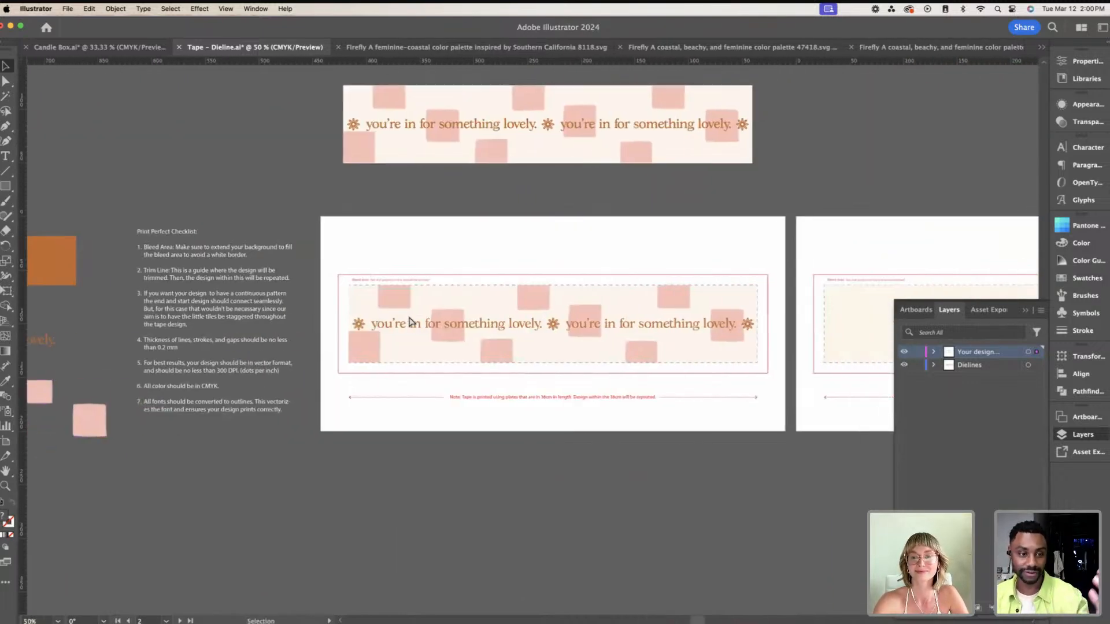
scroll(409, 321, right, 5)
click(1024, 310)
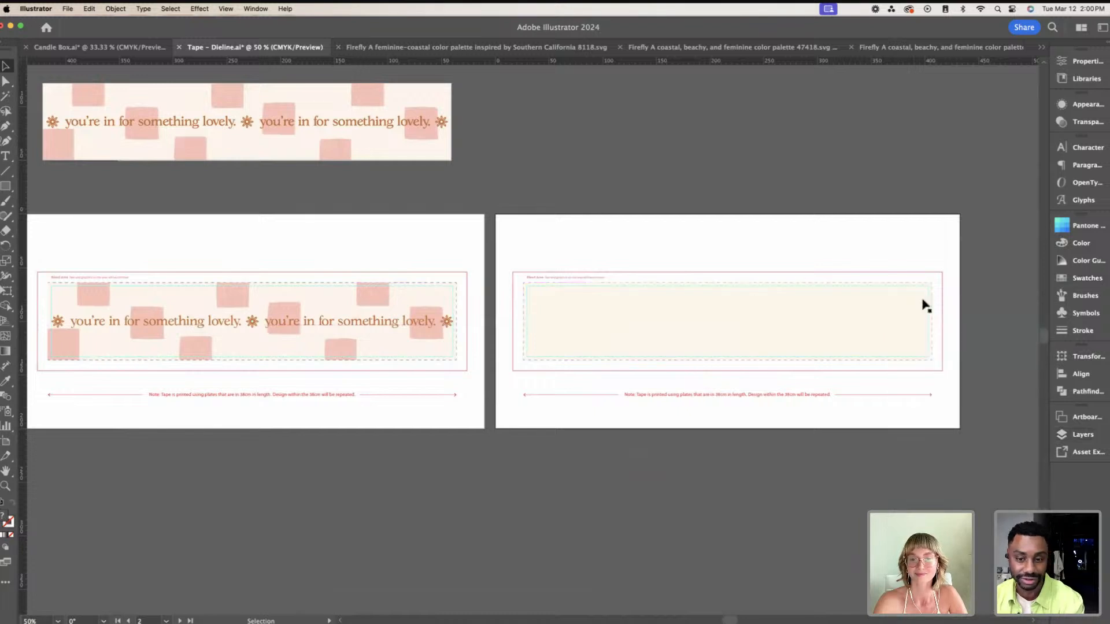
click(759, 299)
scroll(758, 300, down, 1)
key(super+v)
drag(694, 322, 897, 433)
Step: Move the first pink square into the lower-left corner of the cream tape background
click(541, 474)
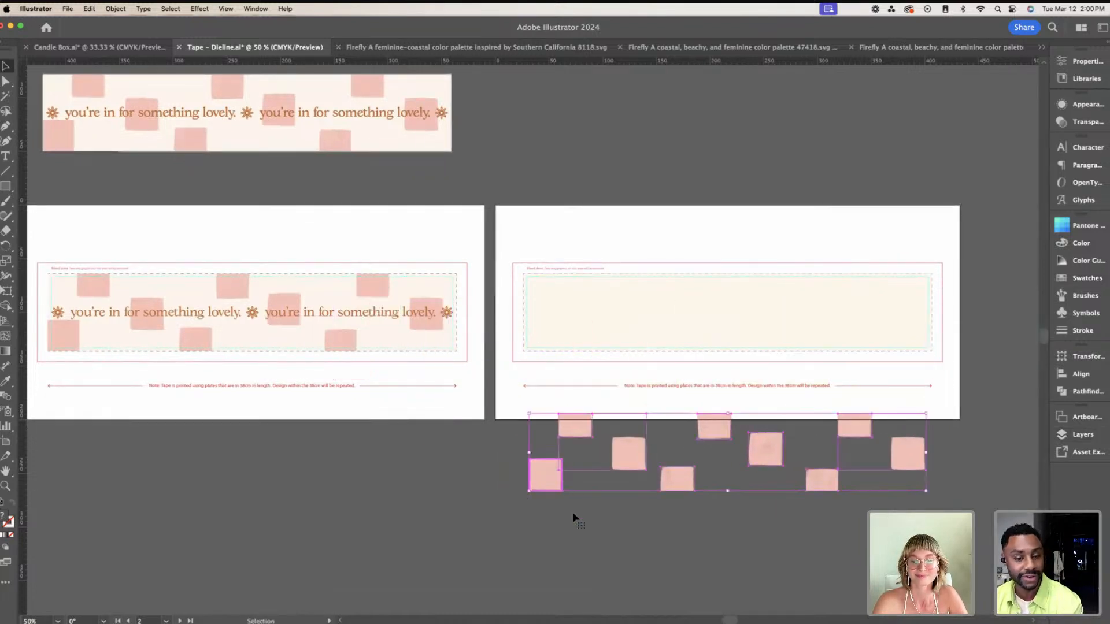
click(586, 531)
drag(547, 482, 535, 343)
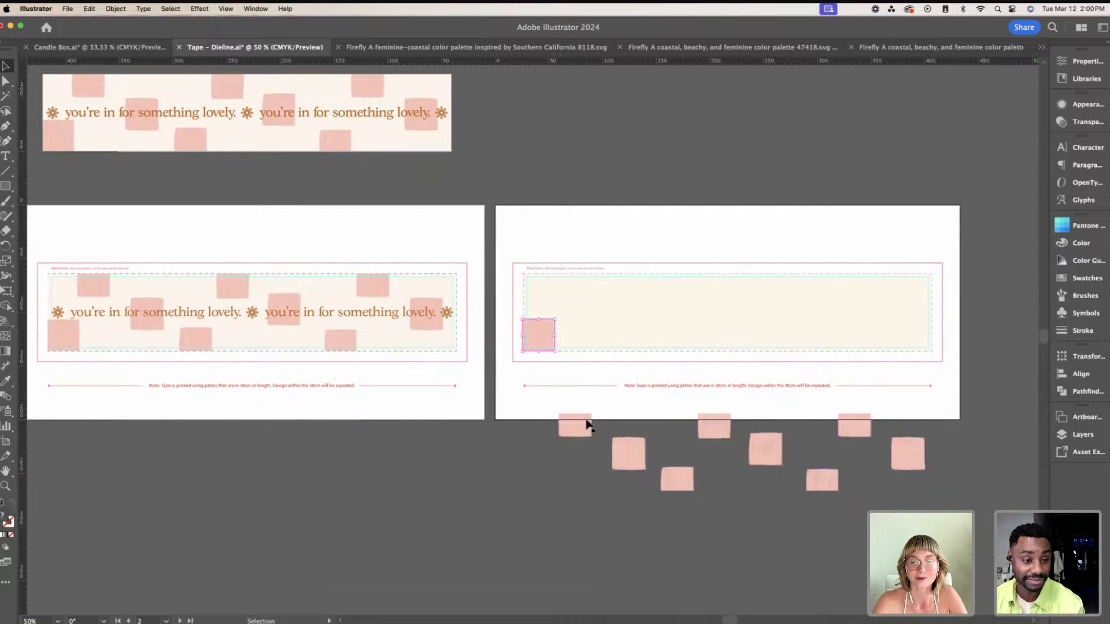
drag(578, 426, 572, 289)
scroll(572, 289, right, 1)
click(615, 459)
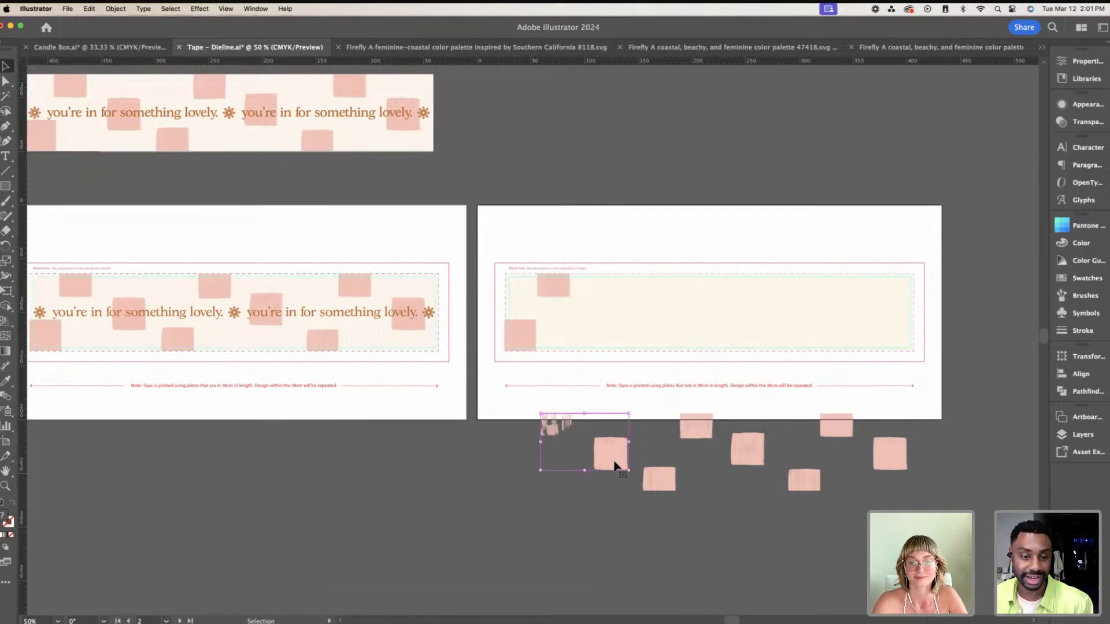
key(super+z)
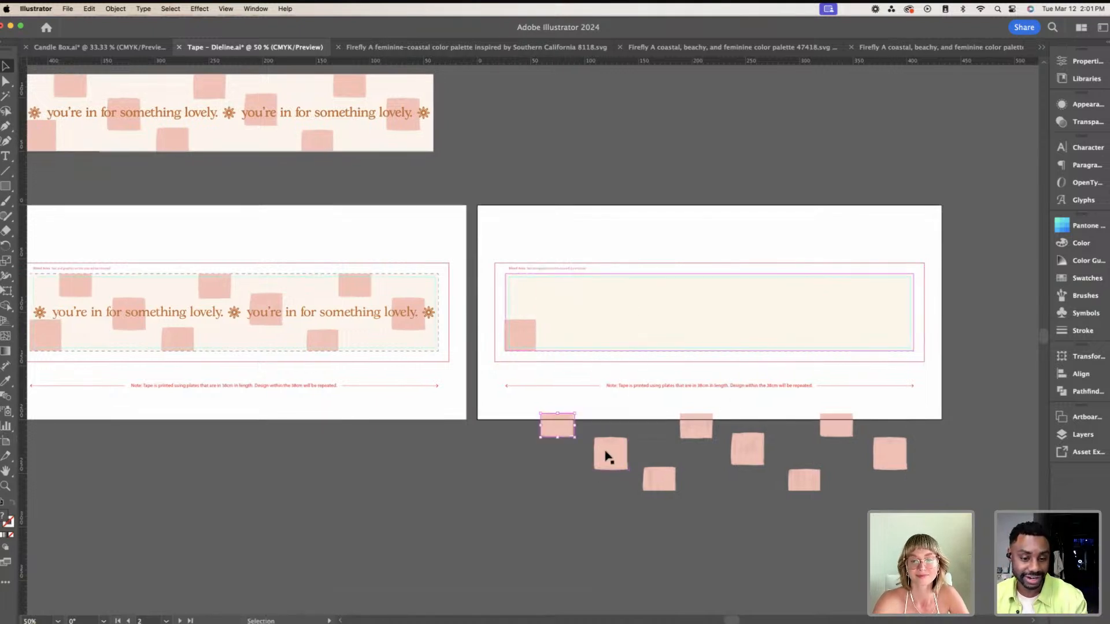
Step: Position the next six pink squares on the cream tape background, staggered between its upper edge, middle and lower edge like the reference design
click(615, 461)
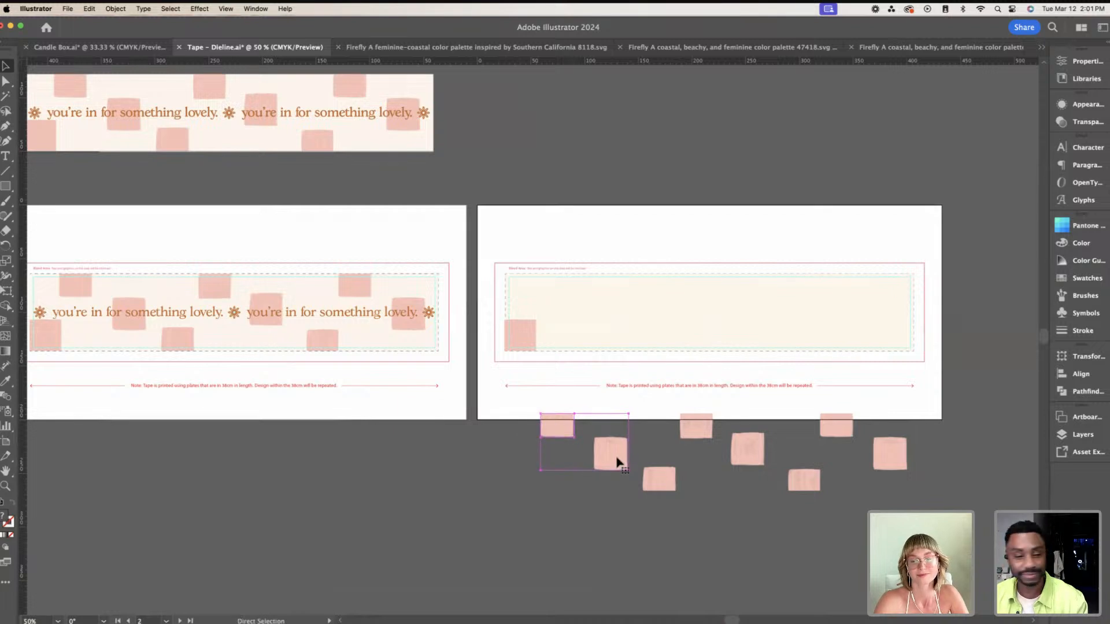
drag(615, 460, 613, 324)
drag(659, 483, 657, 343)
drag(699, 439, 698, 293)
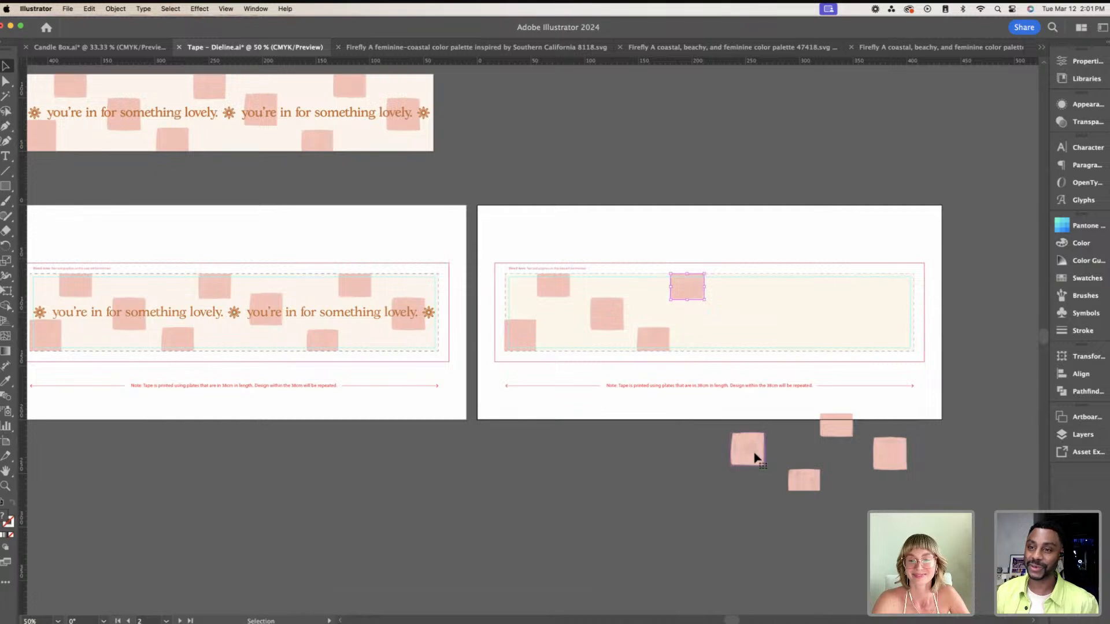
click(755, 454)
drag(762, 327, 758, 318)
drag(805, 485, 821, 348)
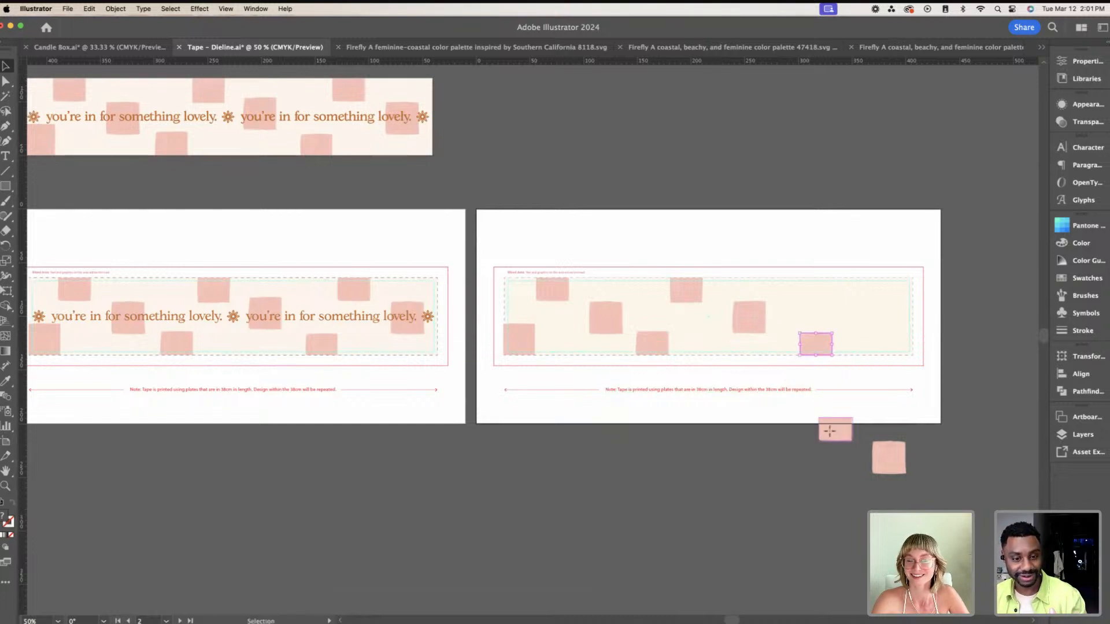
drag(835, 429, 854, 298)
click(890, 471)
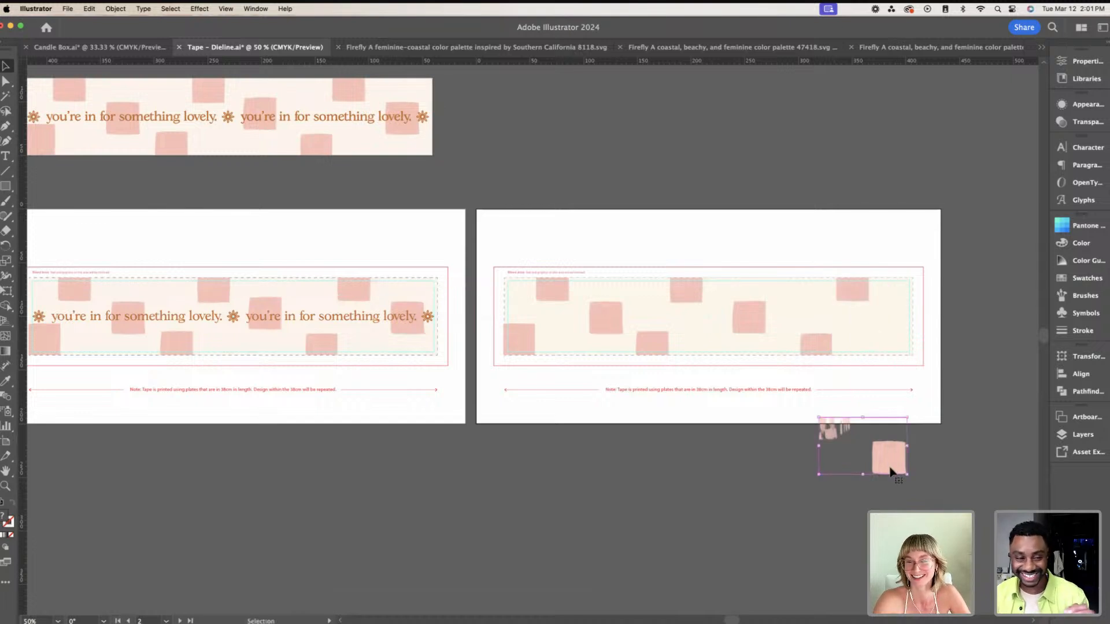
drag(890, 471, 898, 315)
key(super+z)
key(a)
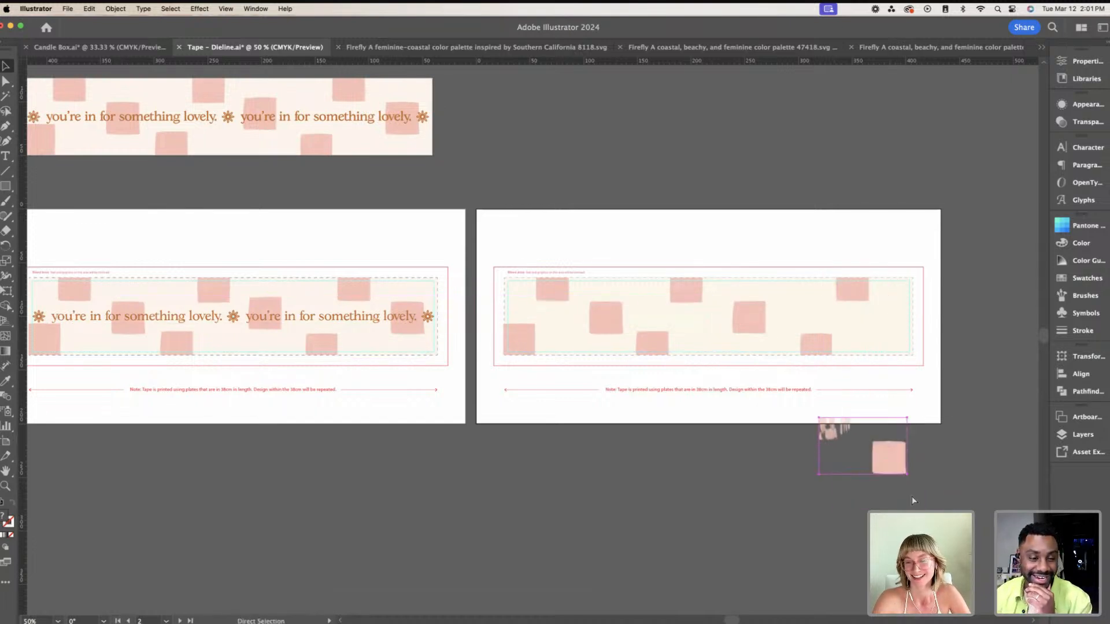
key(v)
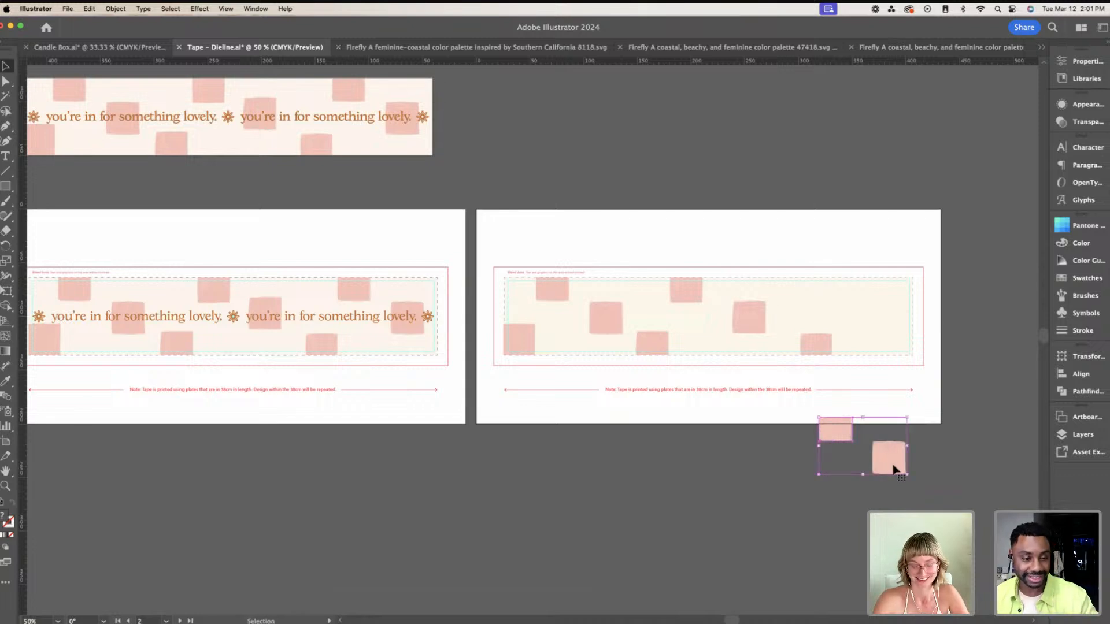
Step: Move the last pair of pink squares together onto the right end of the cream tape background and deselect them
drag(893, 470, 891, 329)
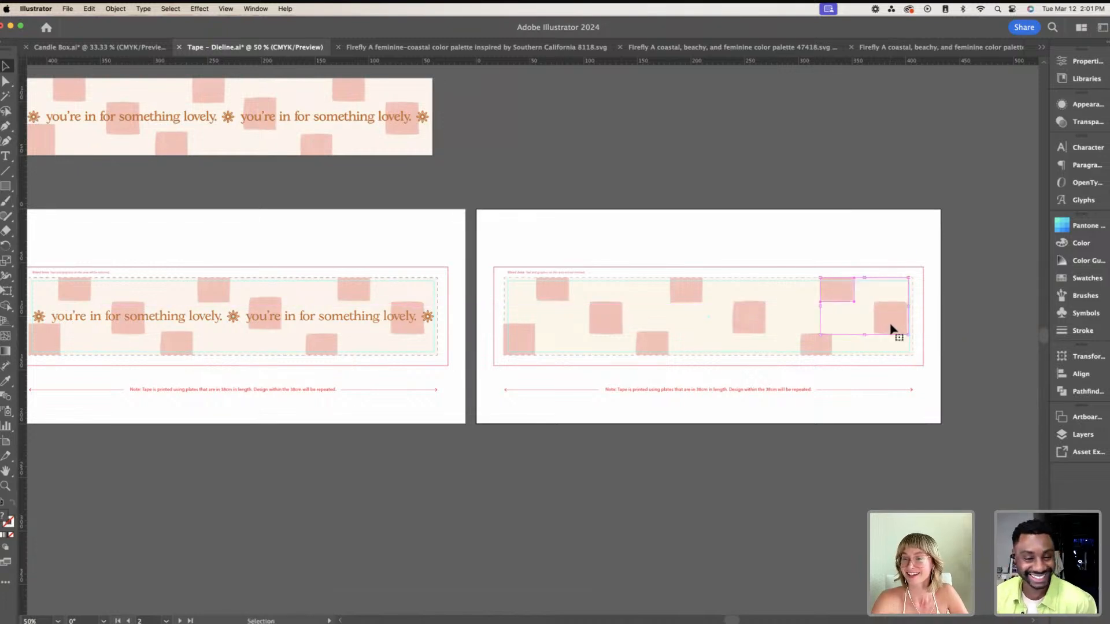
click(821, 494)
key(super+minus)
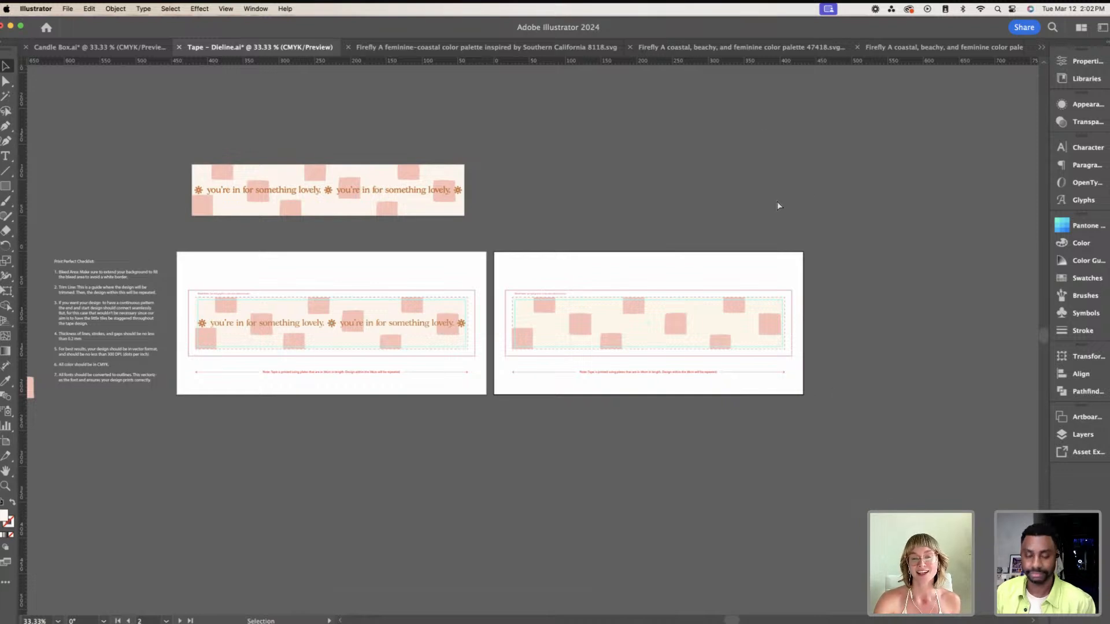
key(super+equal)
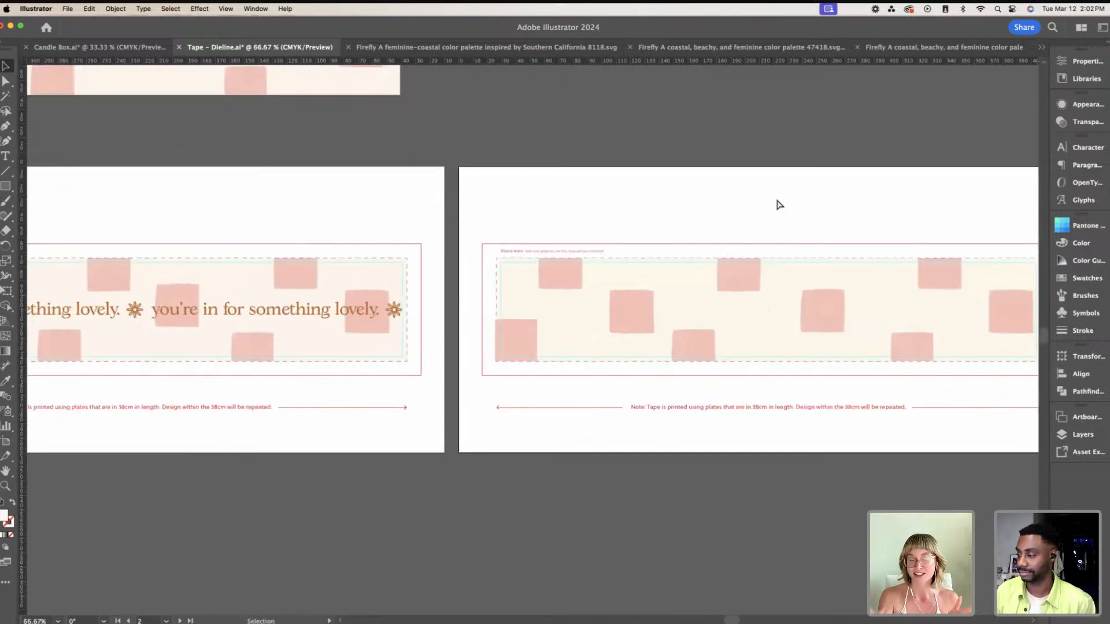
scroll(664, 137, right, 5)
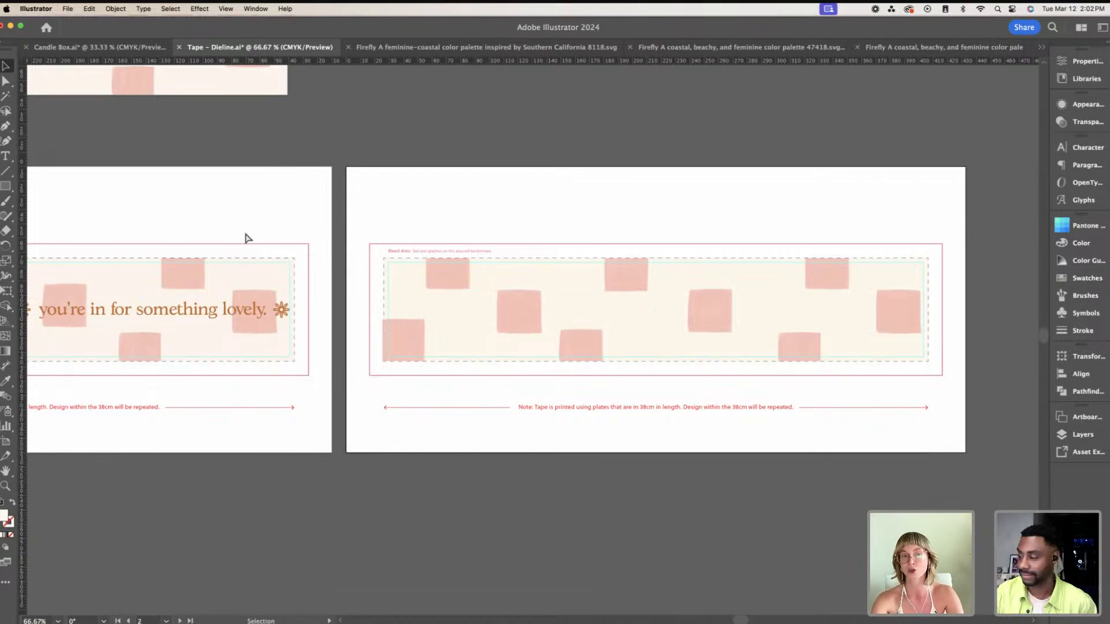
Step: Copy the orange "you're in for something lovely." line with its flowers from the first dieline and park it below the second artboard
click(245, 312)
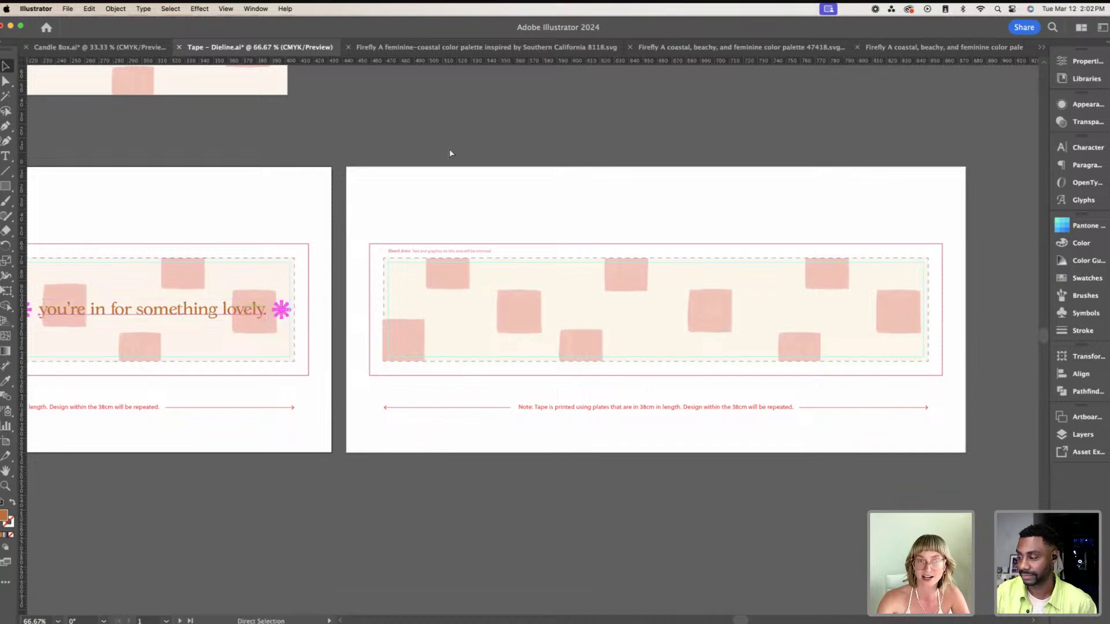
scroll(460, 112, right, 2)
key(super+v)
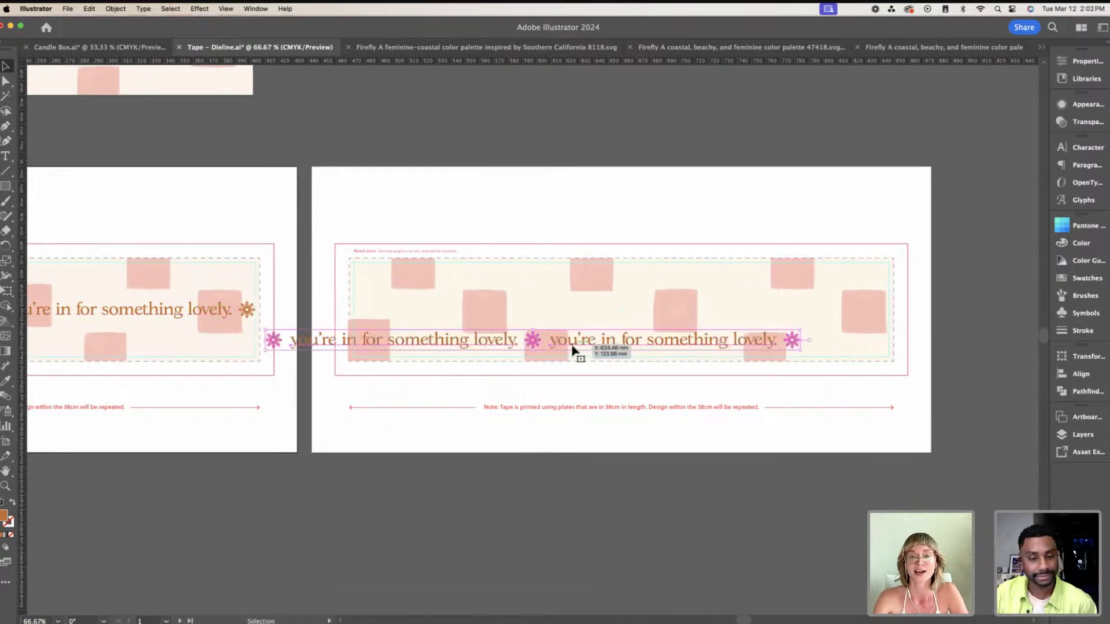
drag(574, 349, 665, 313)
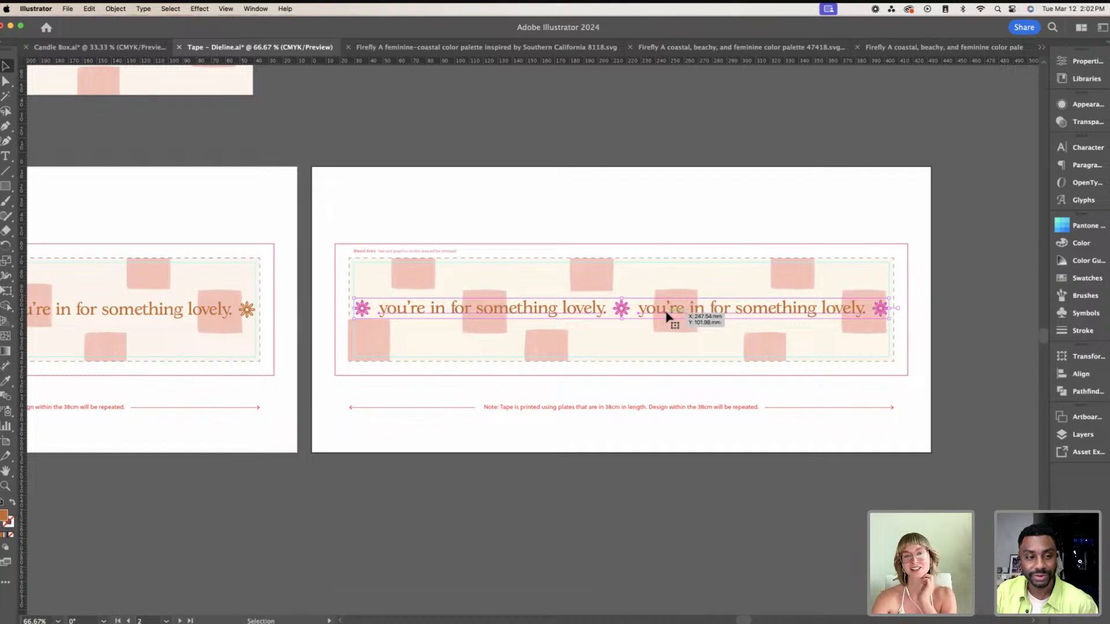
drag(667, 313, 668, 509)
Step: Ungroup the copied line until its three flowers and two phrases are separate objects
click(115, 9)
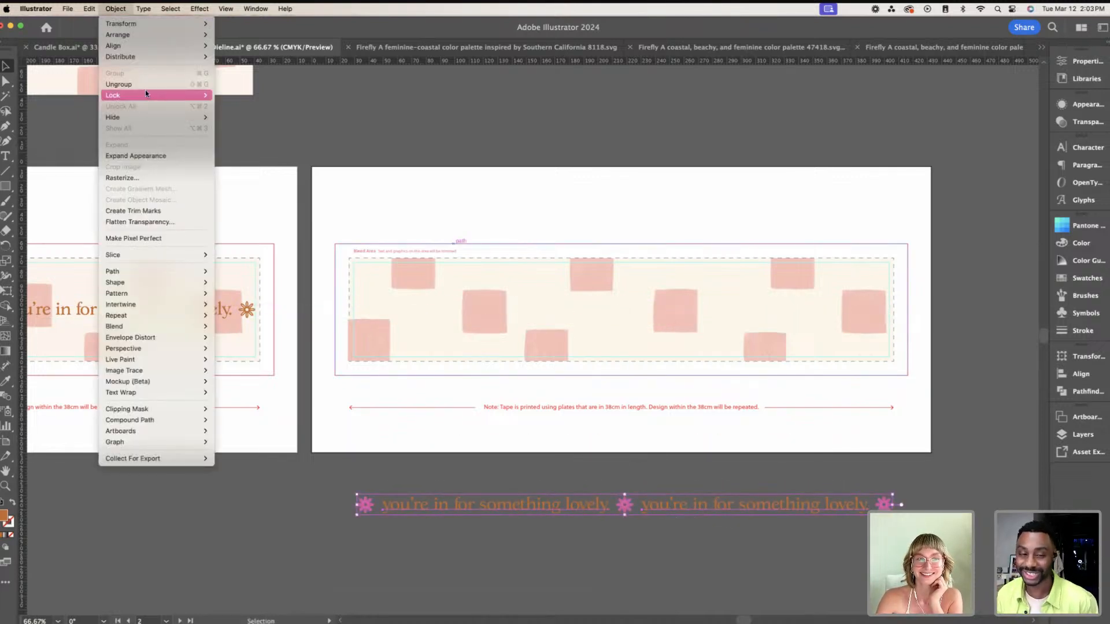
click(144, 85)
click(471, 110)
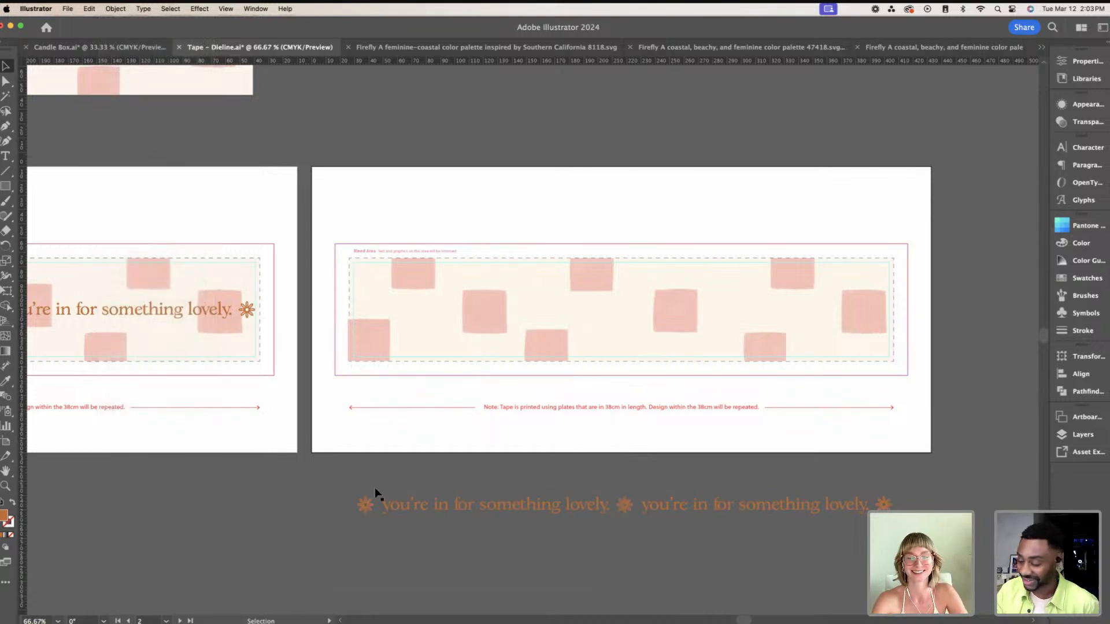
click(366, 503)
click(115, 9)
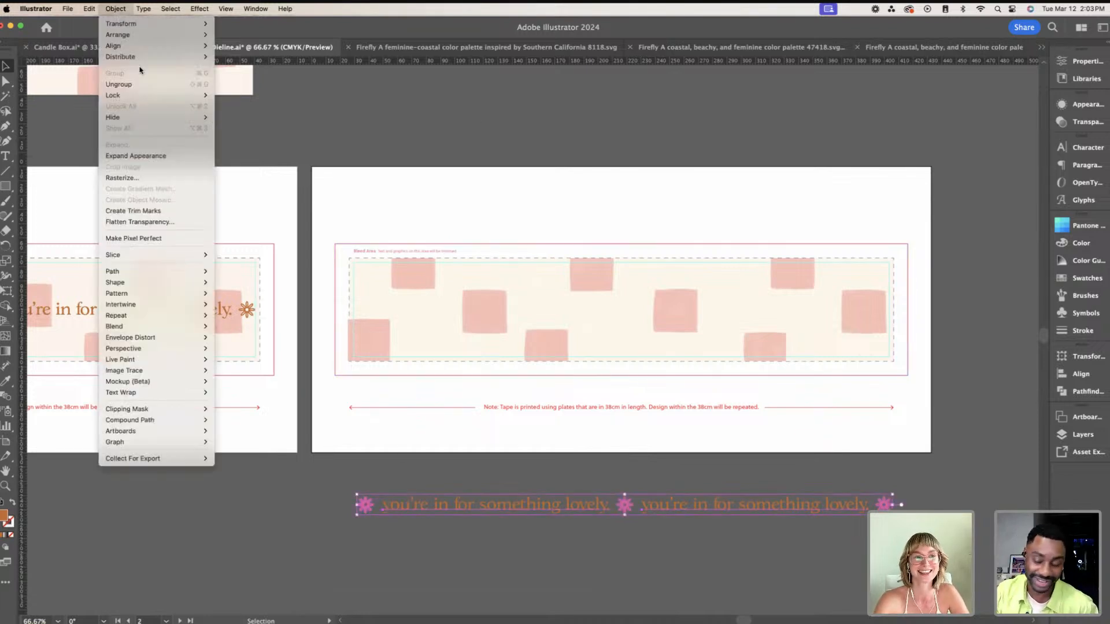
click(137, 84)
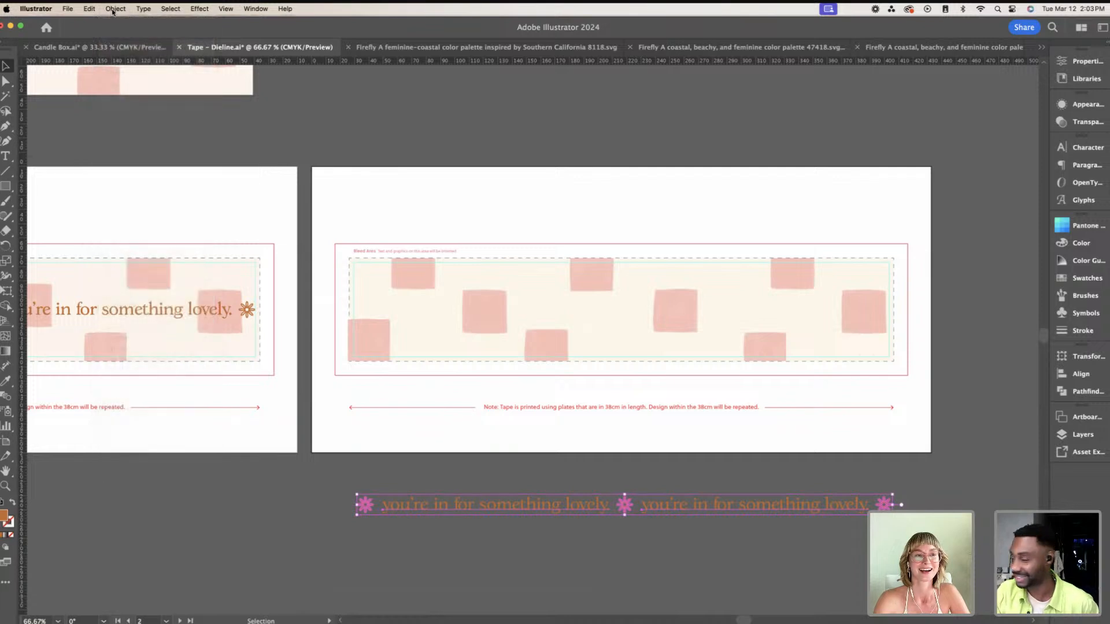
click(115, 9)
click(414, 118)
click(430, 141)
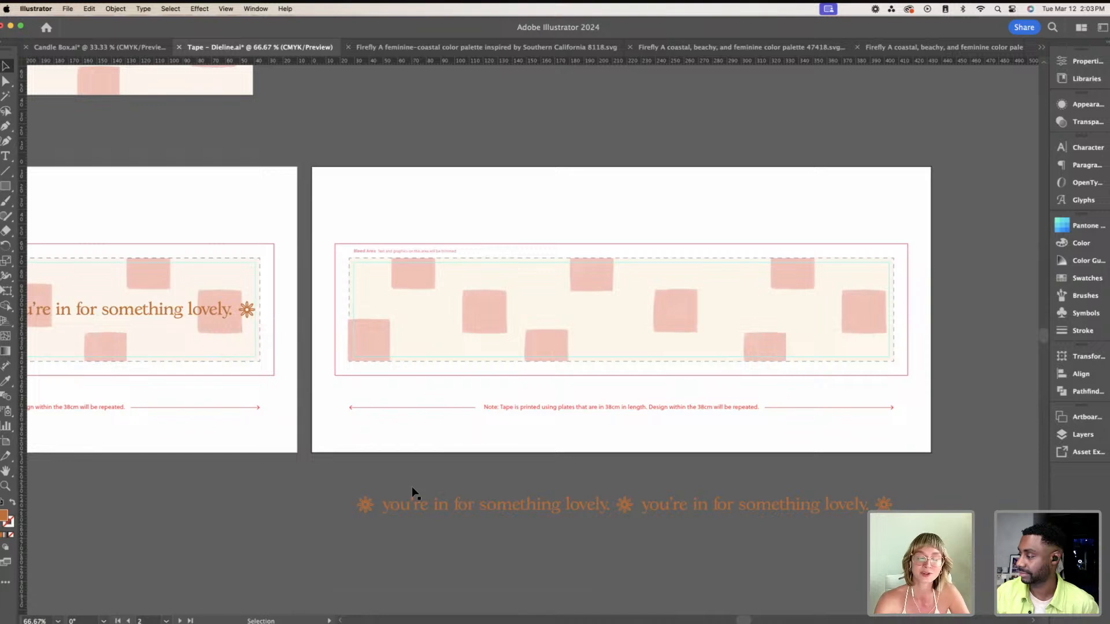
Step: Move the first flower onto the left end of the cream tape background and centre it vertically on the artboard
click(366, 506)
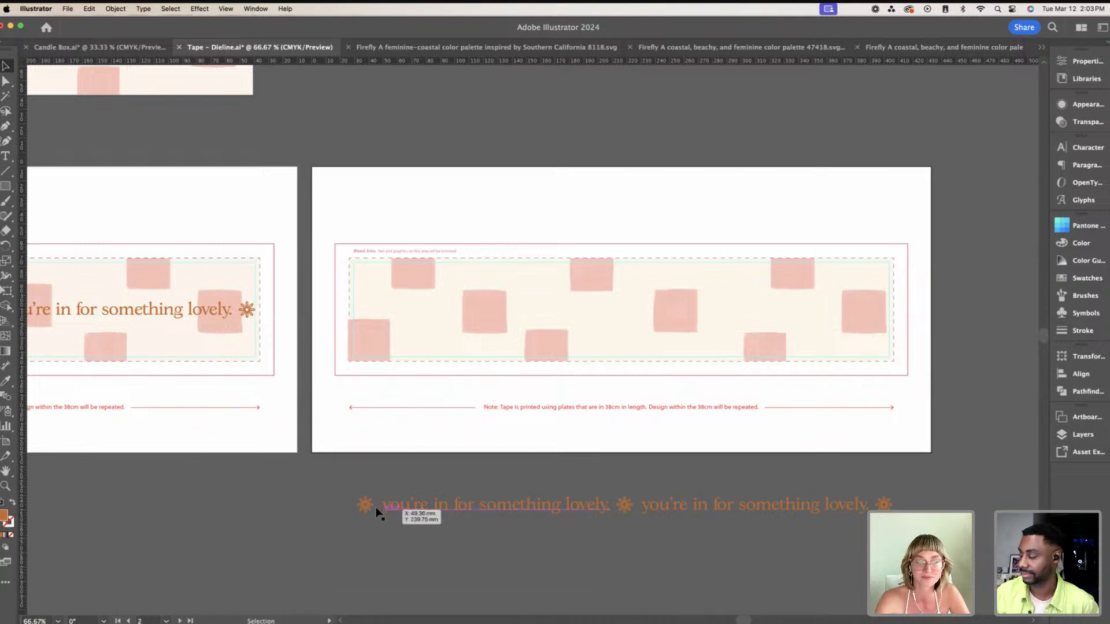
drag(362, 507, 363, 309)
click(1089, 376)
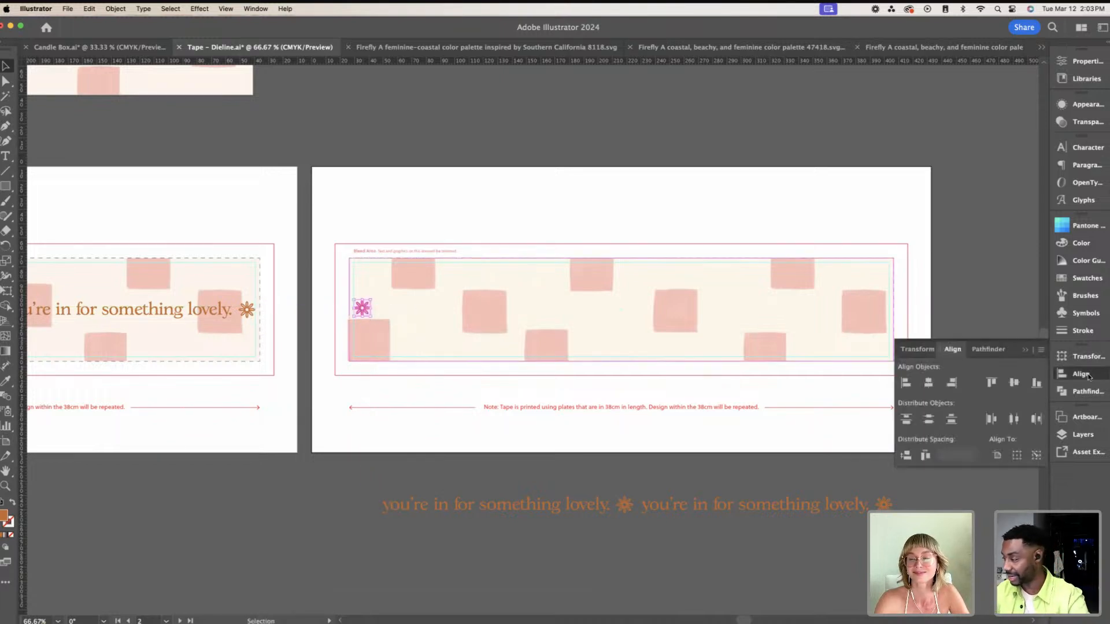
click(1017, 383)
click(570, 136)
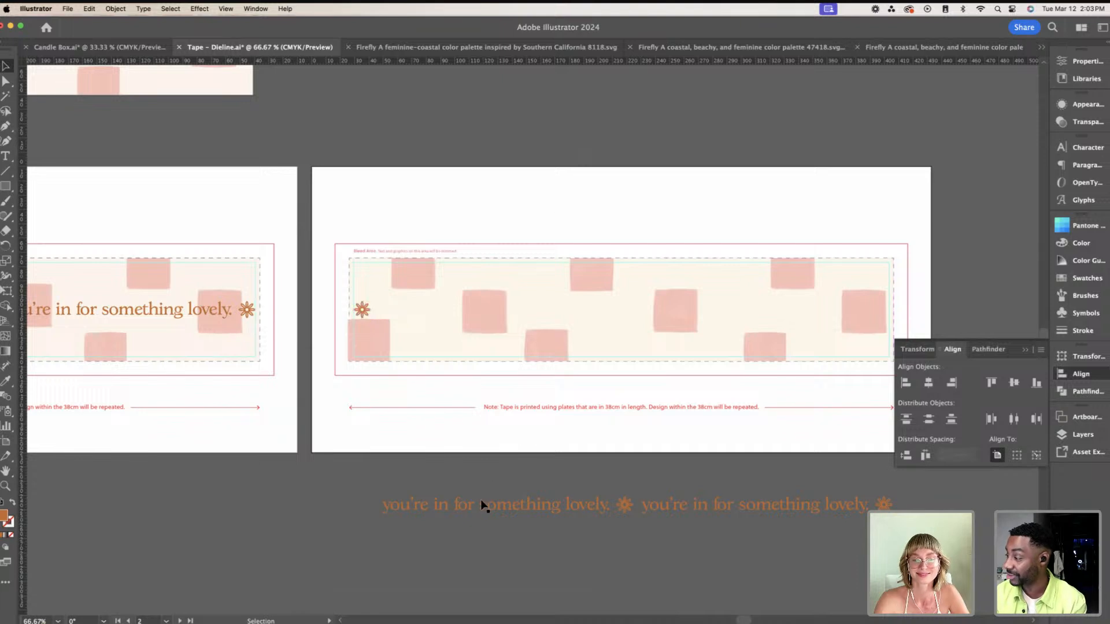
Step: Place the first "you're in for something lovely." phrase beside the first flower and centre it vertically on the artboard
drag(501, 512, 502, 315)
click(1014, 384)
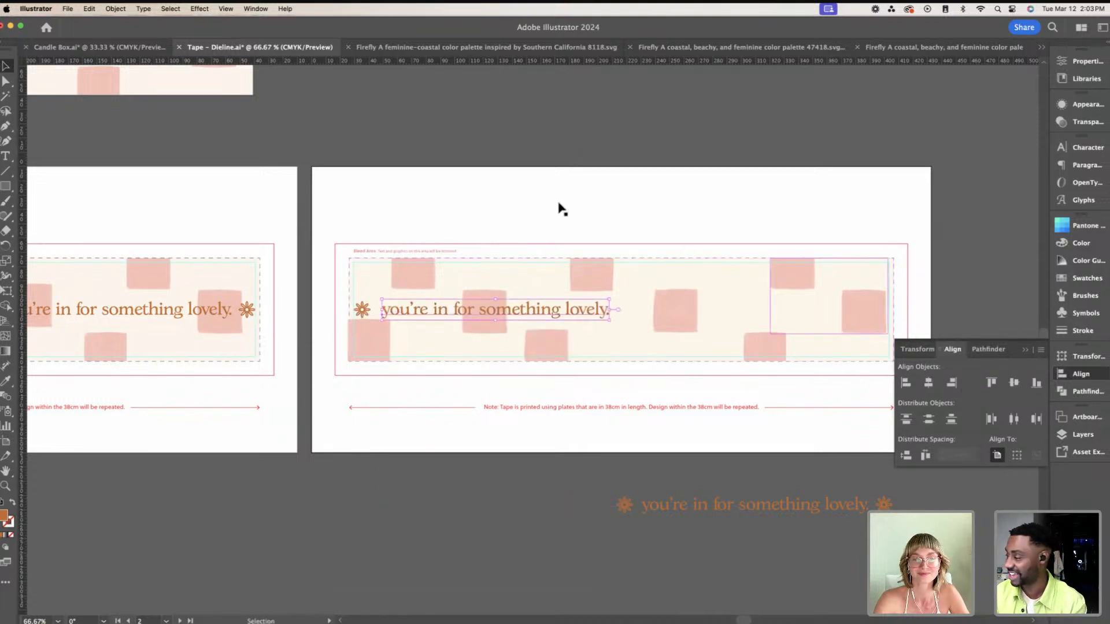
click(522, 144)
Step: Move the middle flower and the second phrase onto the tape, continuing the line after the first phrase
scroll(521, 145, right, 3)
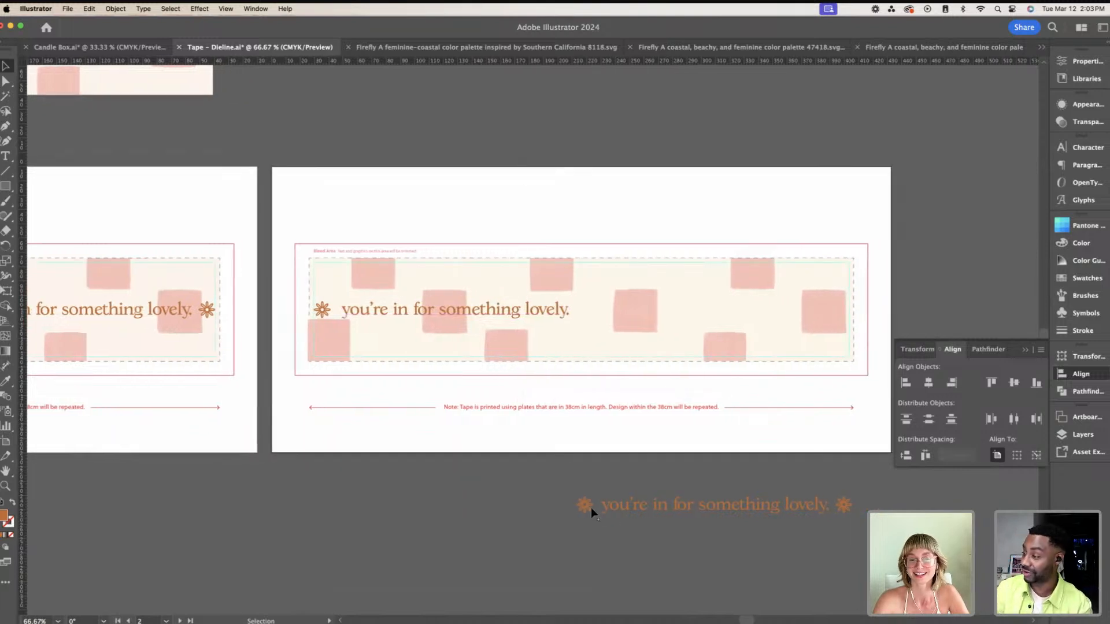
click(586, 506)
drag(588, 512, 586, 316)
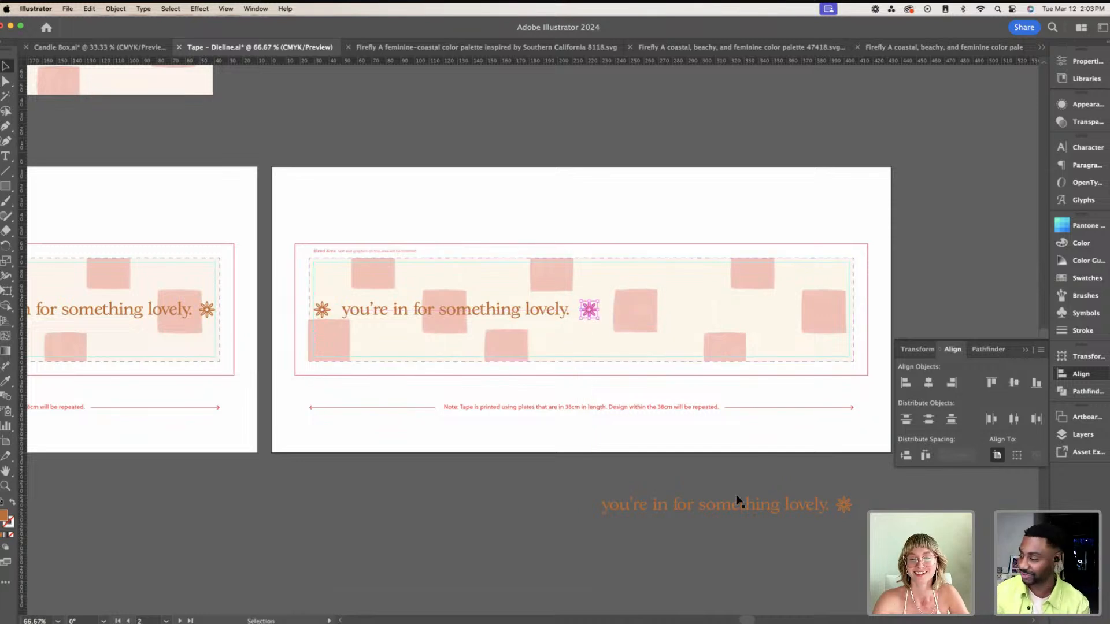
click(742, 512)
drag(741, 513, 747, 318)
scroll(509, 315, left, 3)
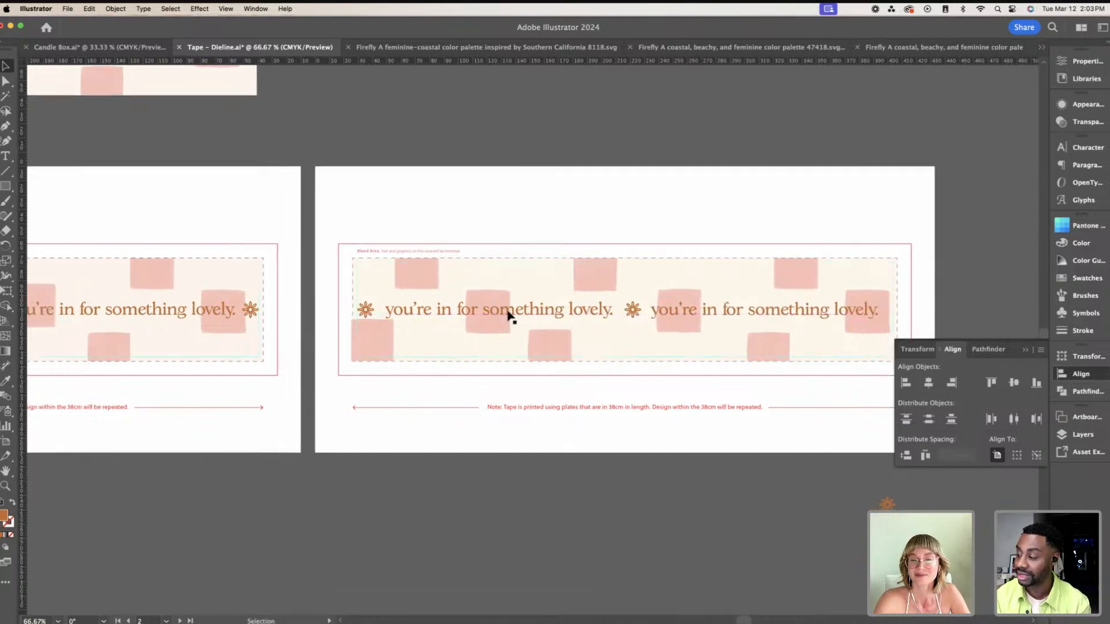
Step: Tighten the spacing between the phrases and the middle flower, and place the last flower at the tape's right end
click(532, 321)
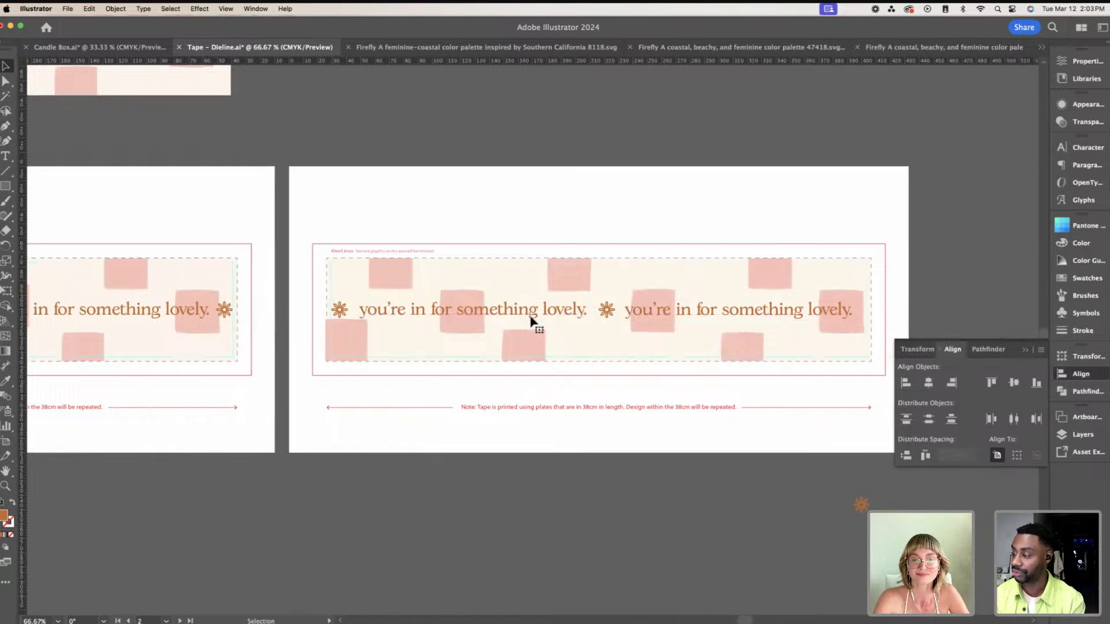
scroll(532, 321, right, 2)
drag(531, 319, 527, 312)
mouse_move(607, 312)
mouse_down()
mouse_move(597, 312)
mouse_move(629, 314)
mouse_up()
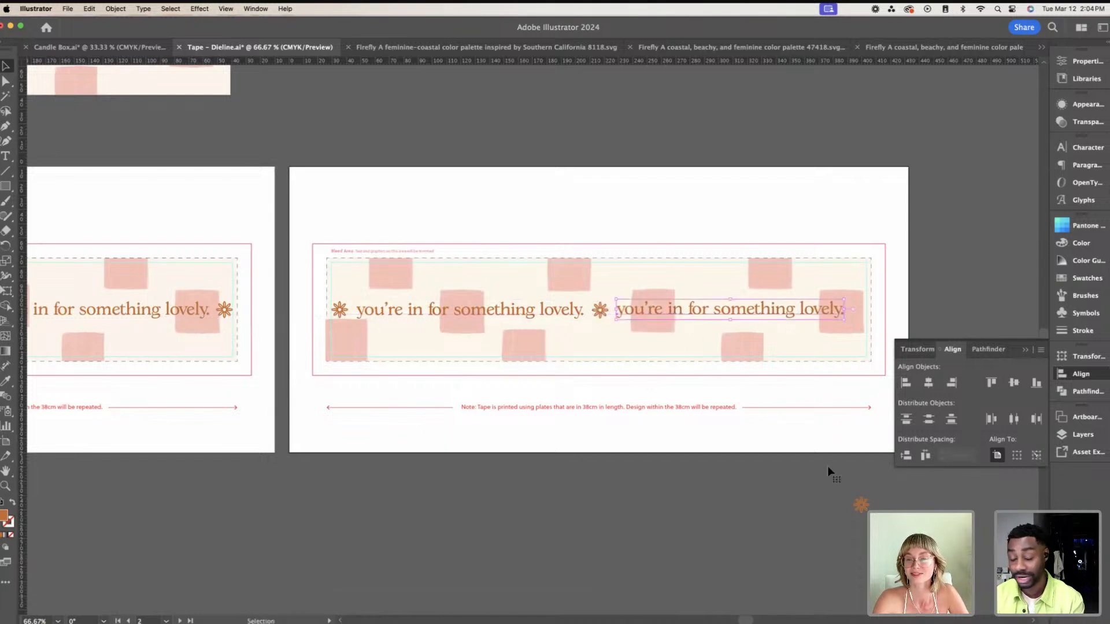
click(862, 505)
drag(866, 508, 859, 311)
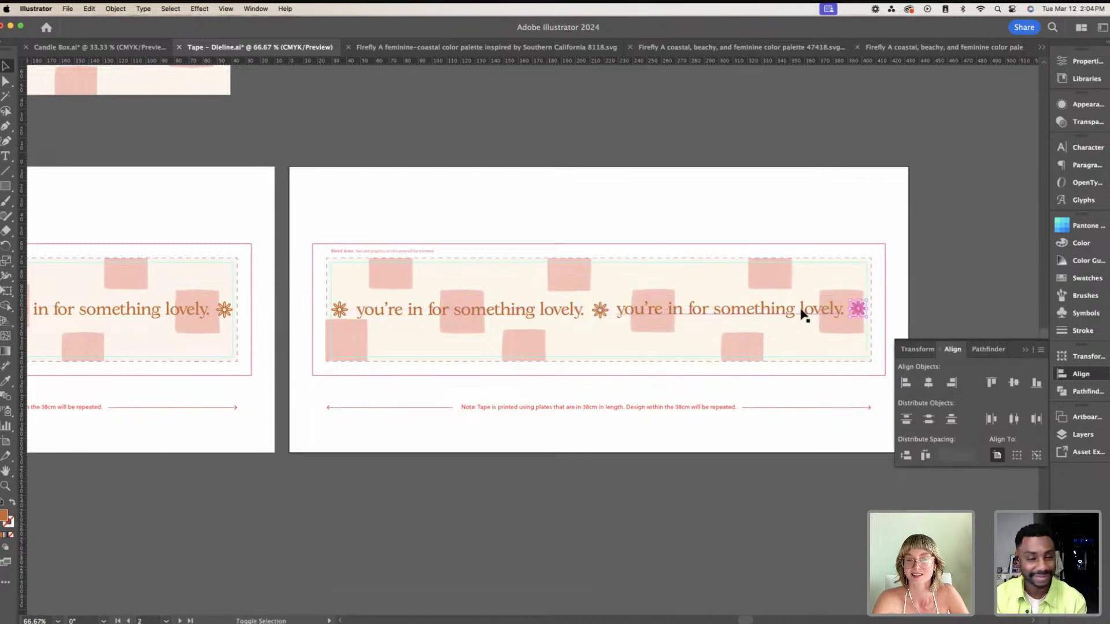
Step: Group all three flowers and both phrases, centre the group vertically on the artboard and deselect it
shift+click(614, 317)
shift+click(601, 314)
shift+click(364, 318)
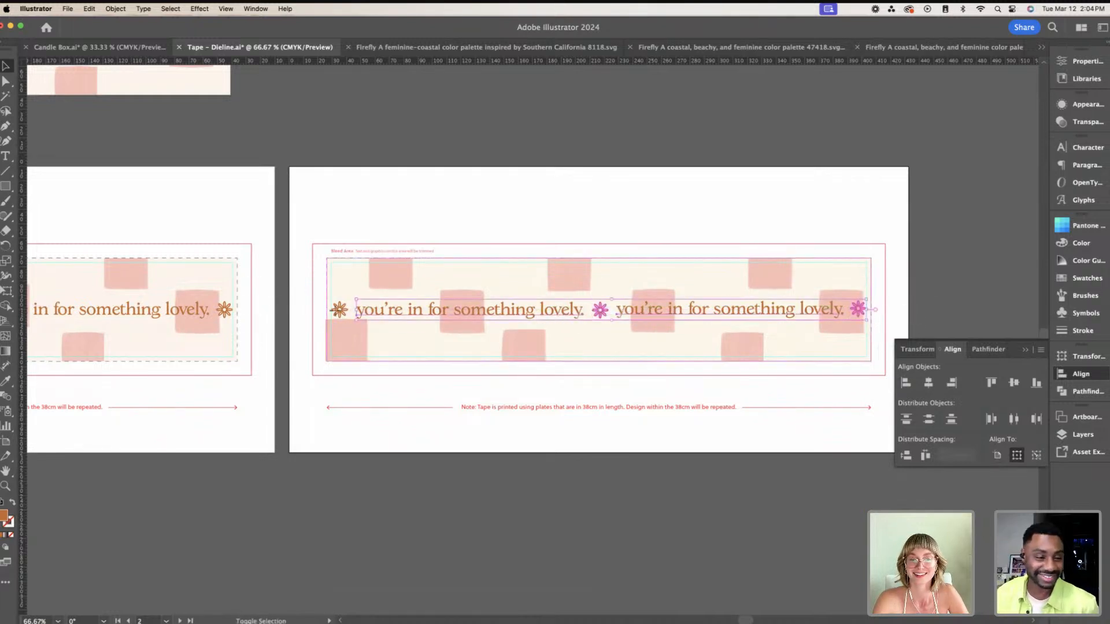
shift+click(345, 309)
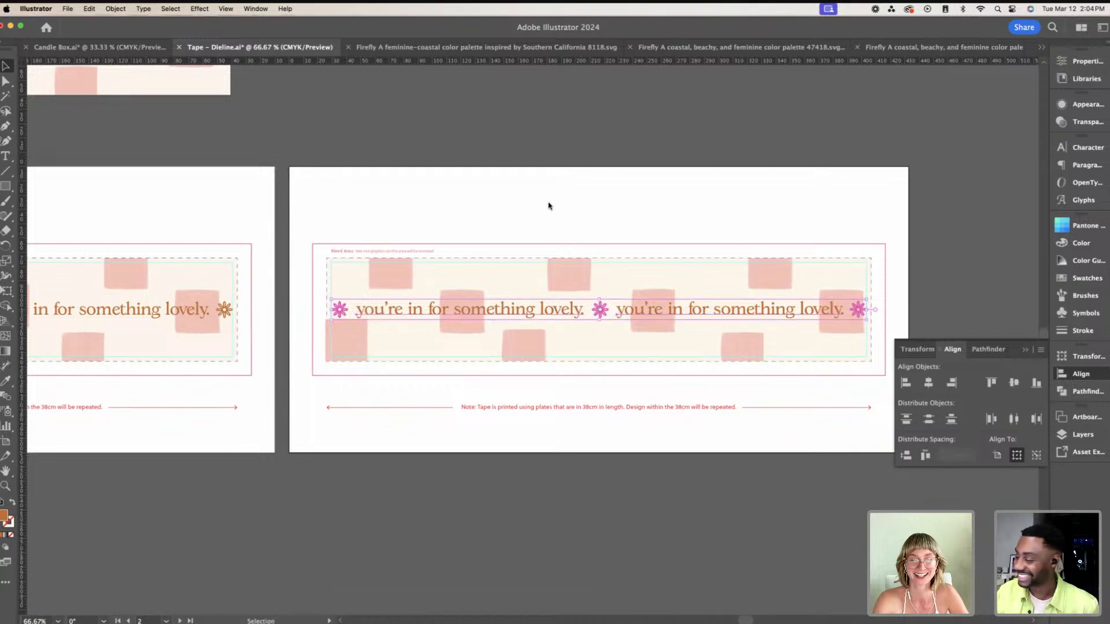
scroll(538, 183, right, 5)
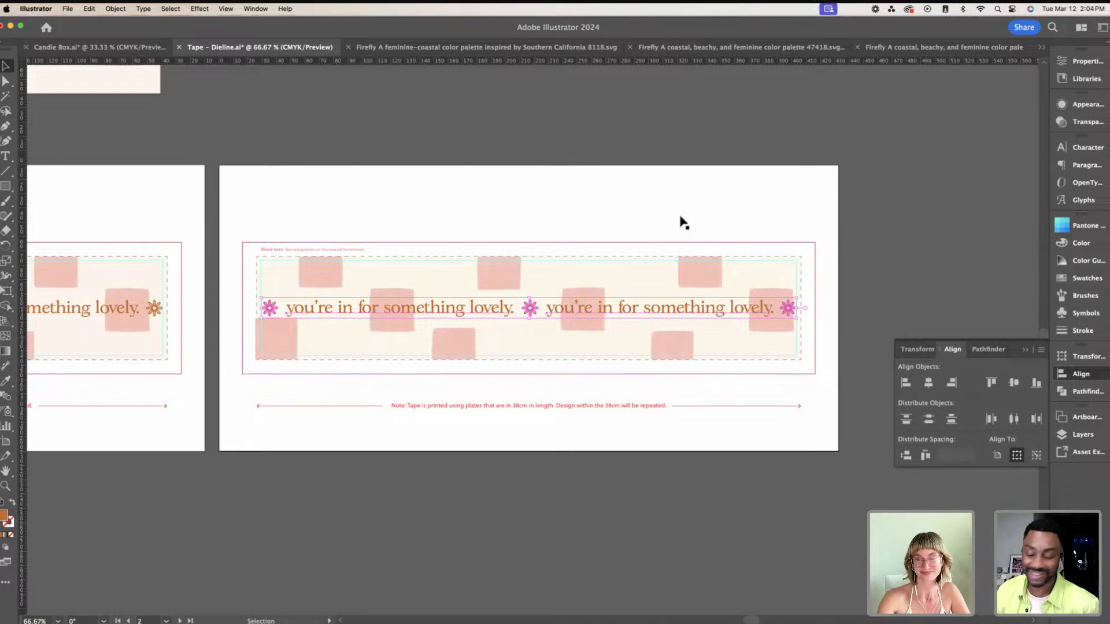
key(super+g)
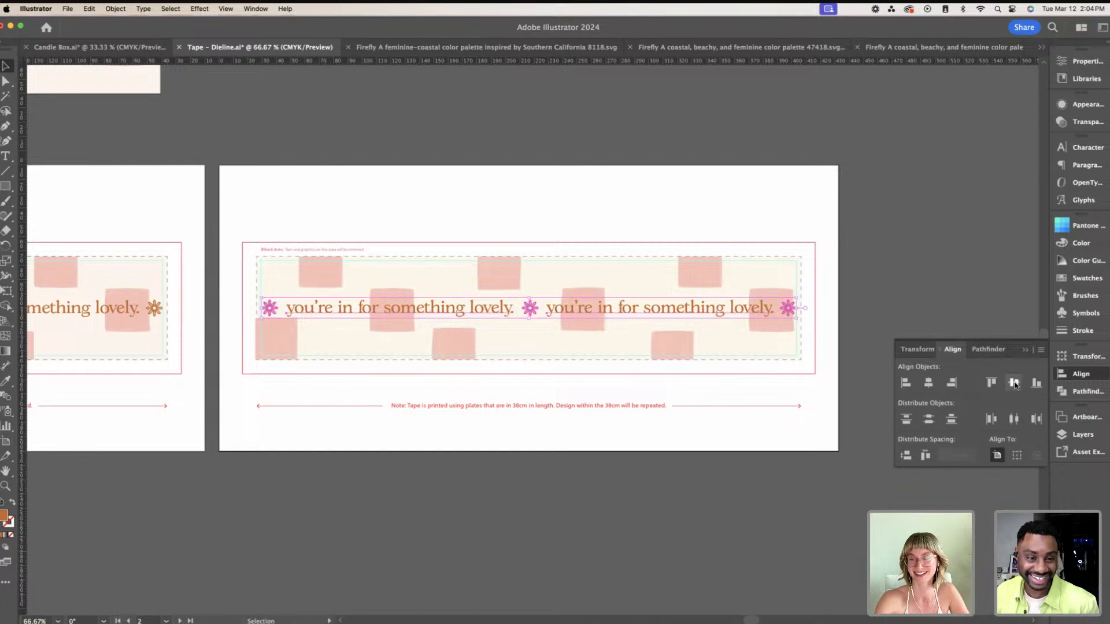
click(434, 144)
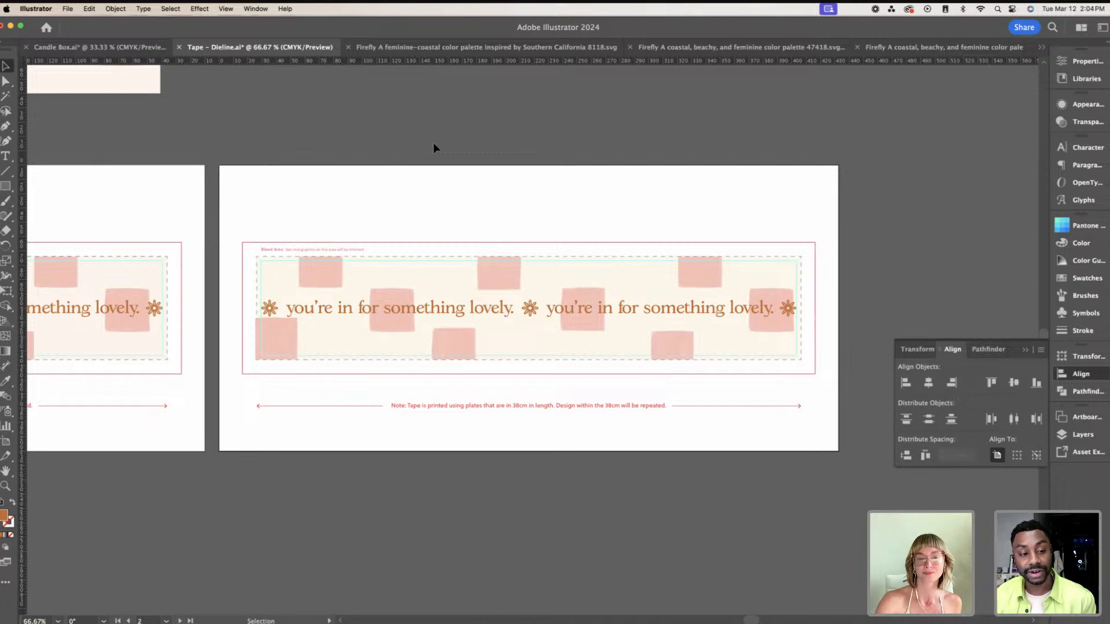
Step: Compare the rebuilt tape design with the finished design on the first dieline and the original artwork above it
scroll(522, 141, left, 10)
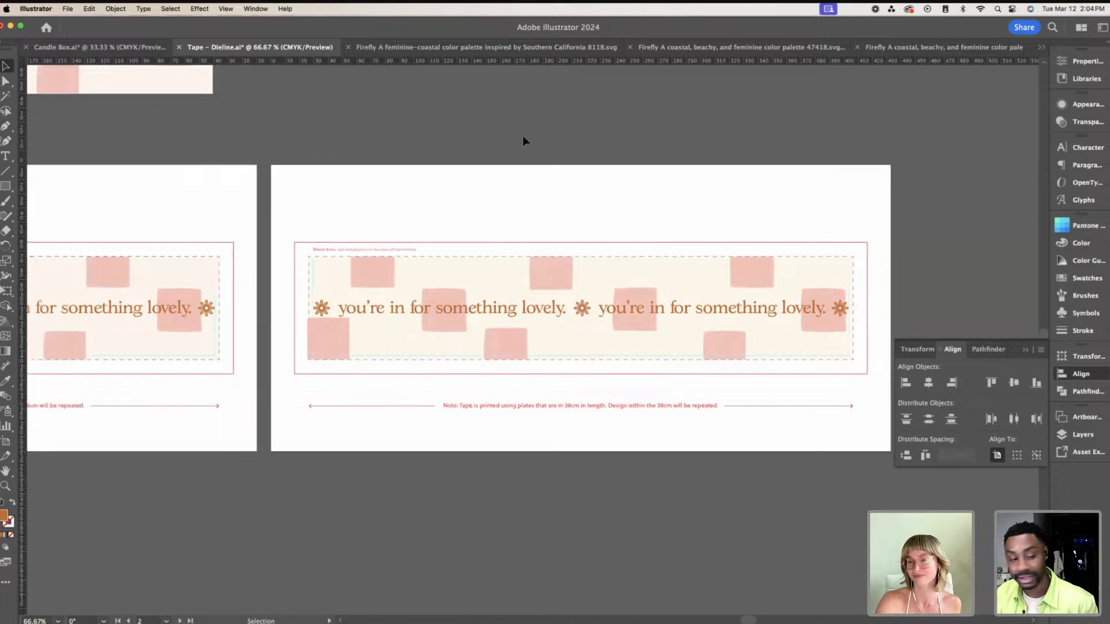
scroll(523, 141, left, 7)
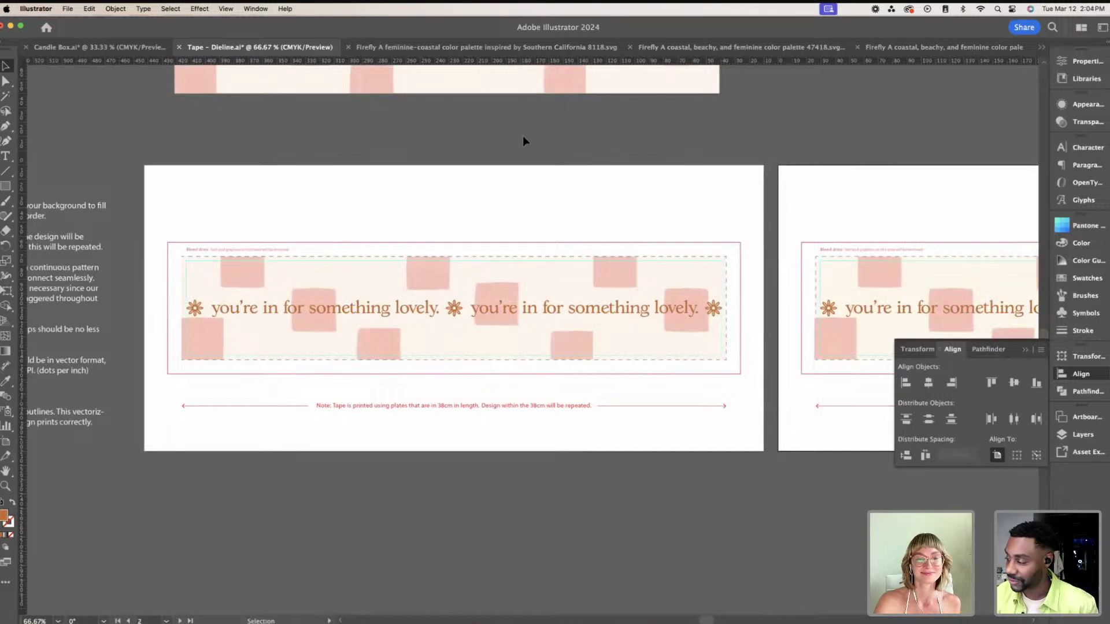
scroll(523, 141, right, 4)
scroll(523, 141, right, 10)
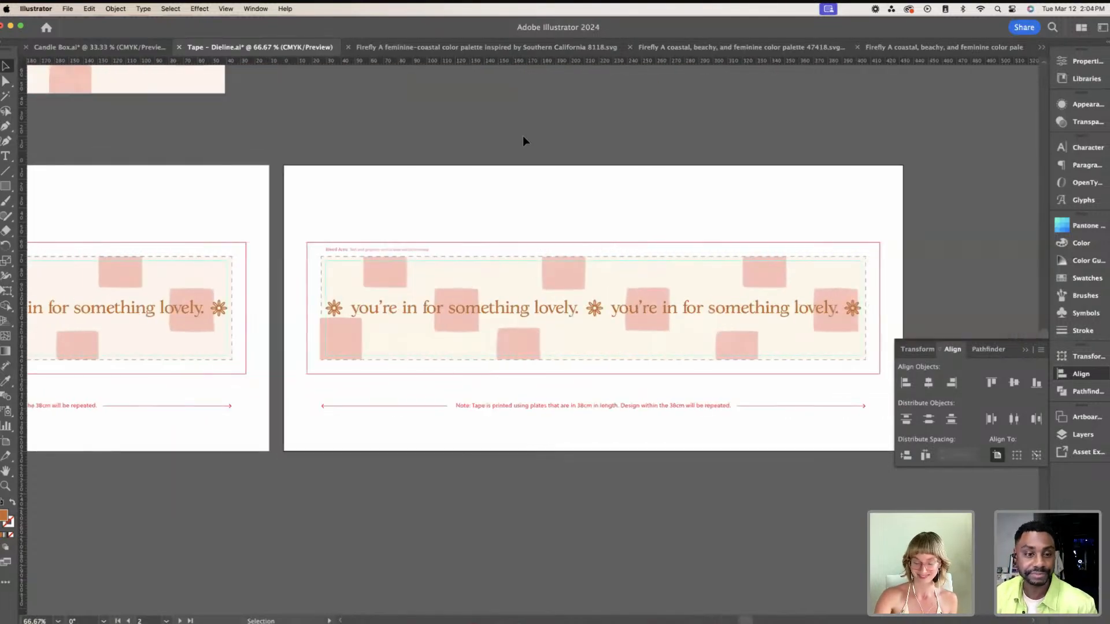
key(super+minus)
key(super+minus)
scroll(523, 141, right, 1)
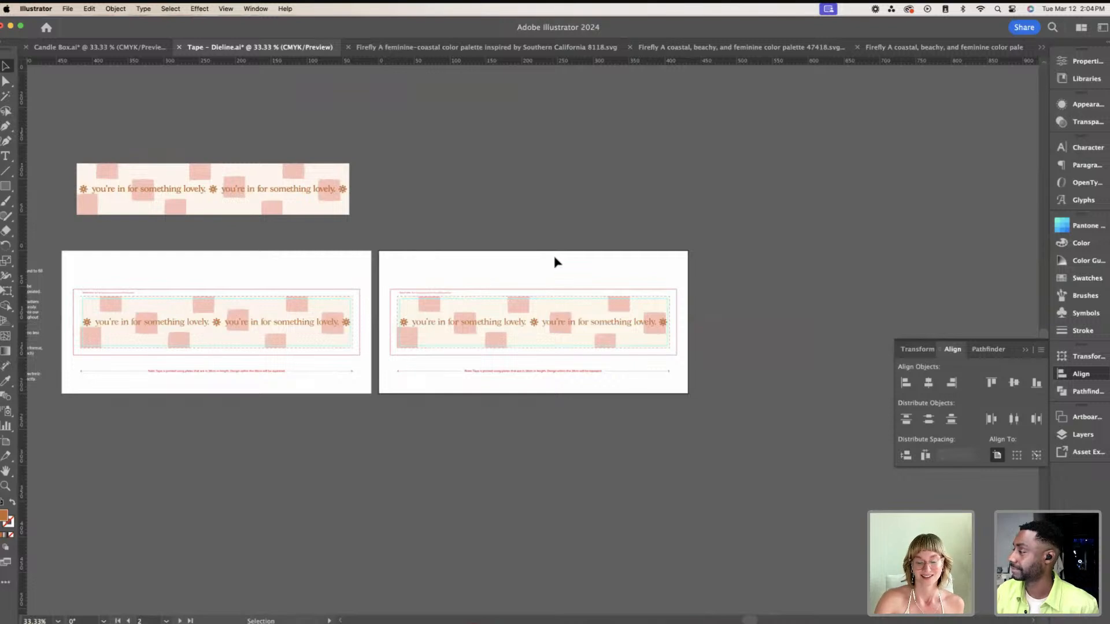
key(super+equal)
key(super+equal)
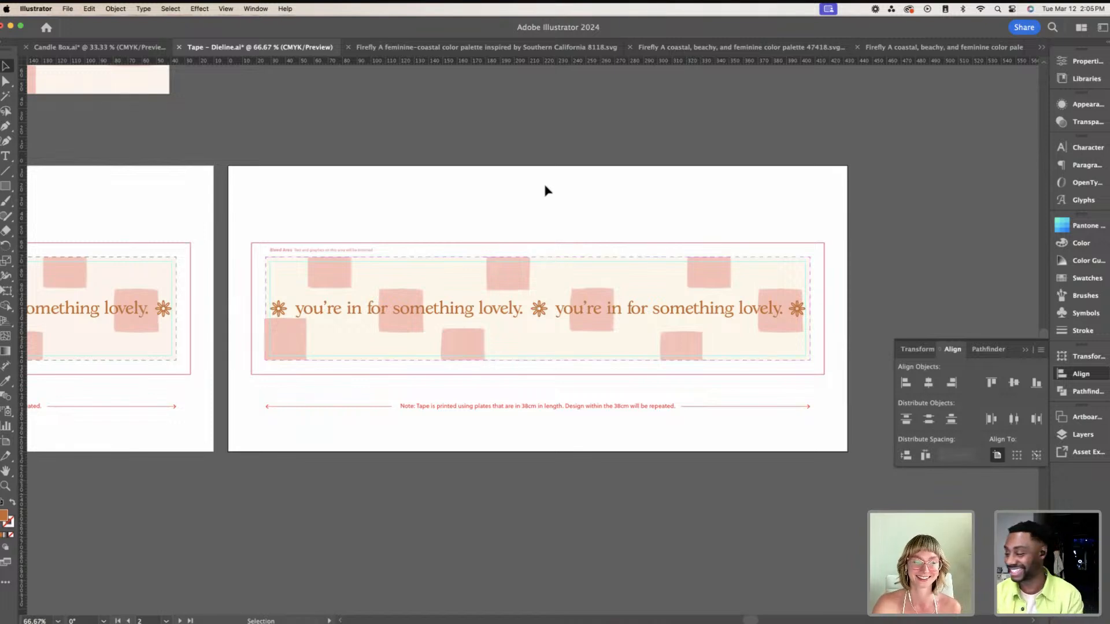
Step: Ungroup the line of flowers and phrases on the second dieline
click(376, 323)
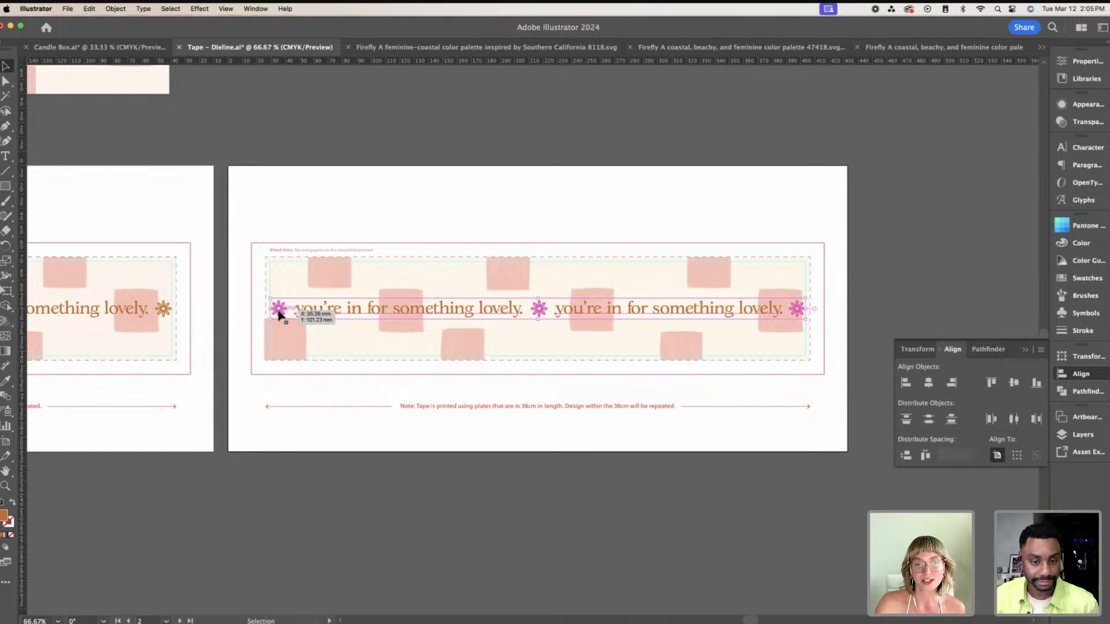
click(416, 214)
click(422, 312)
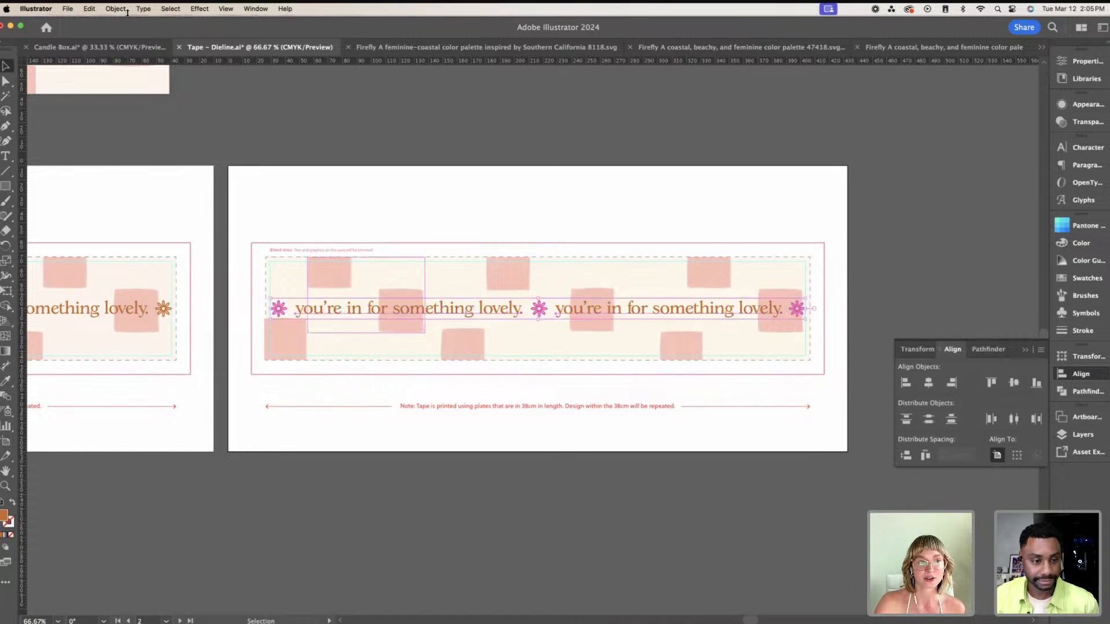
click(115, 9)
click(118, 84)
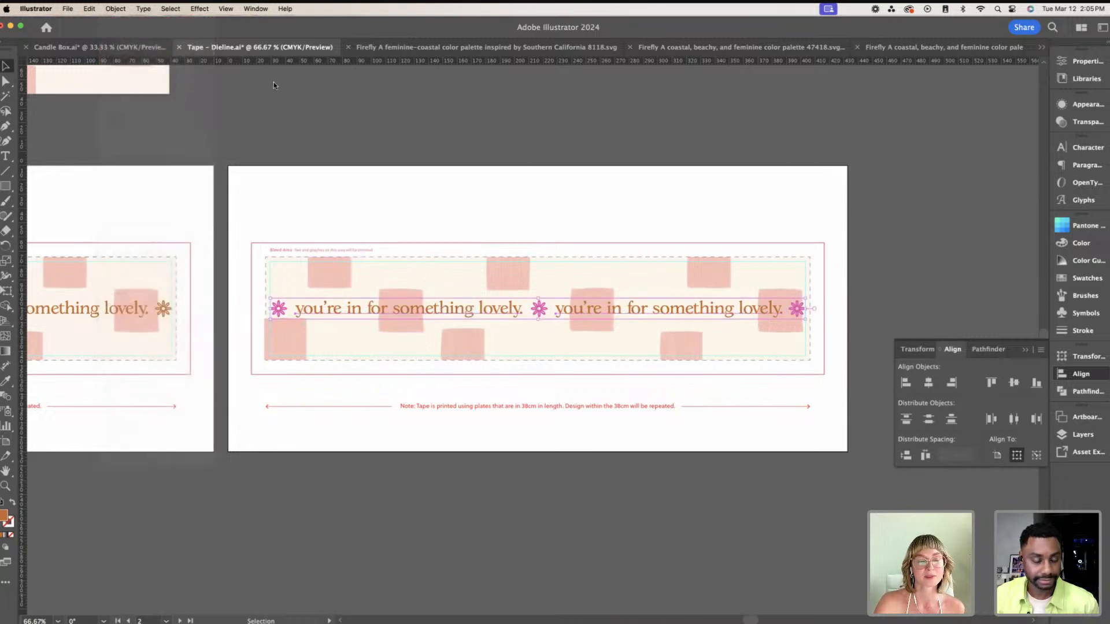
click(307, 351)
Step: Regroup the three flowers and two phrases on the second dieline into one object and deselect it
click(280, 310)
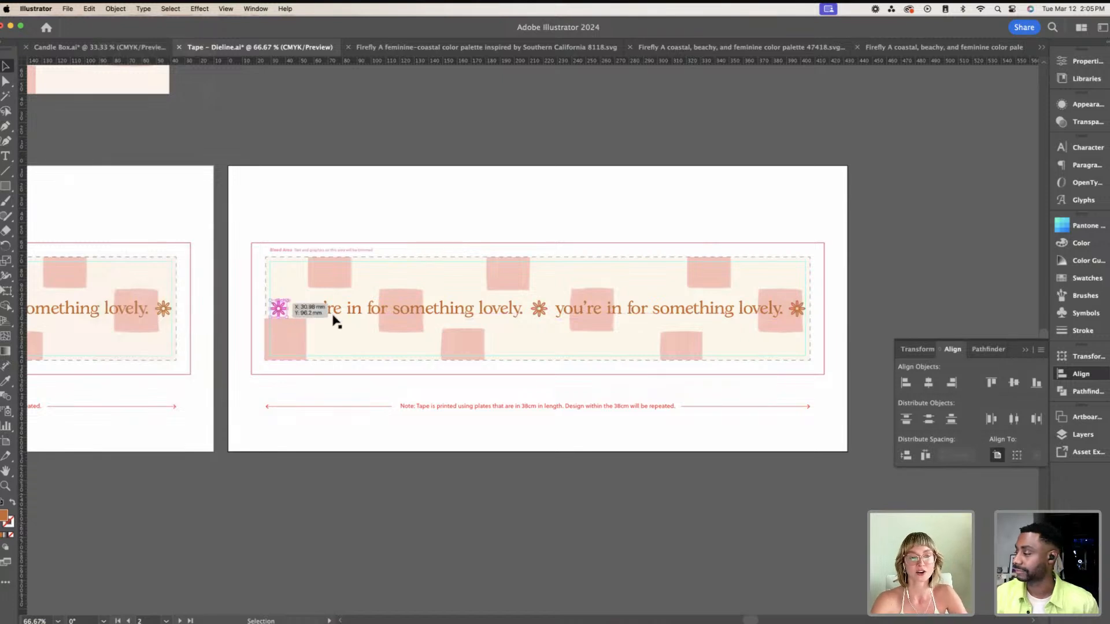
shift+click(435, 313)
shift+click(539, 310)
shift+click(623, 310)
shift+click(796, 310)
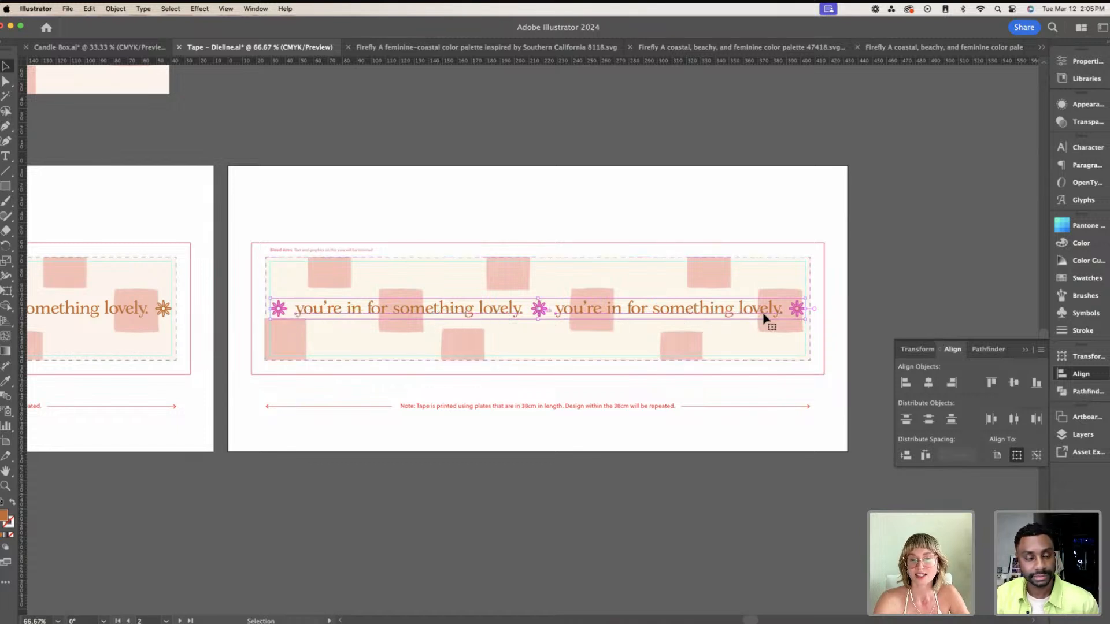
key(super+g)
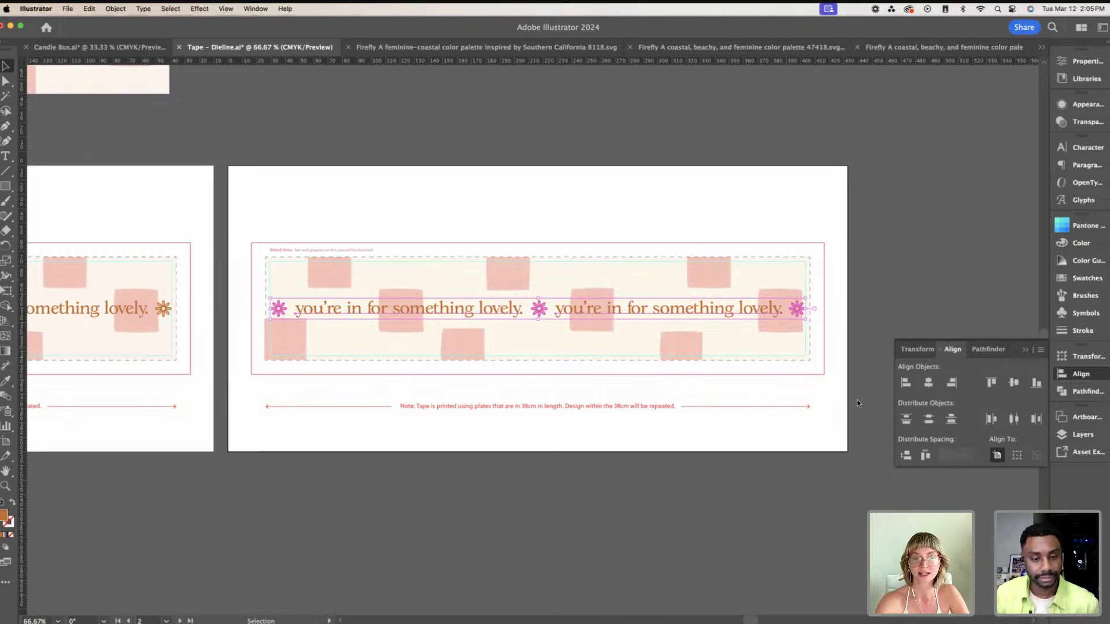
click(590, 135)
key(super+minus)
key(super+minus)
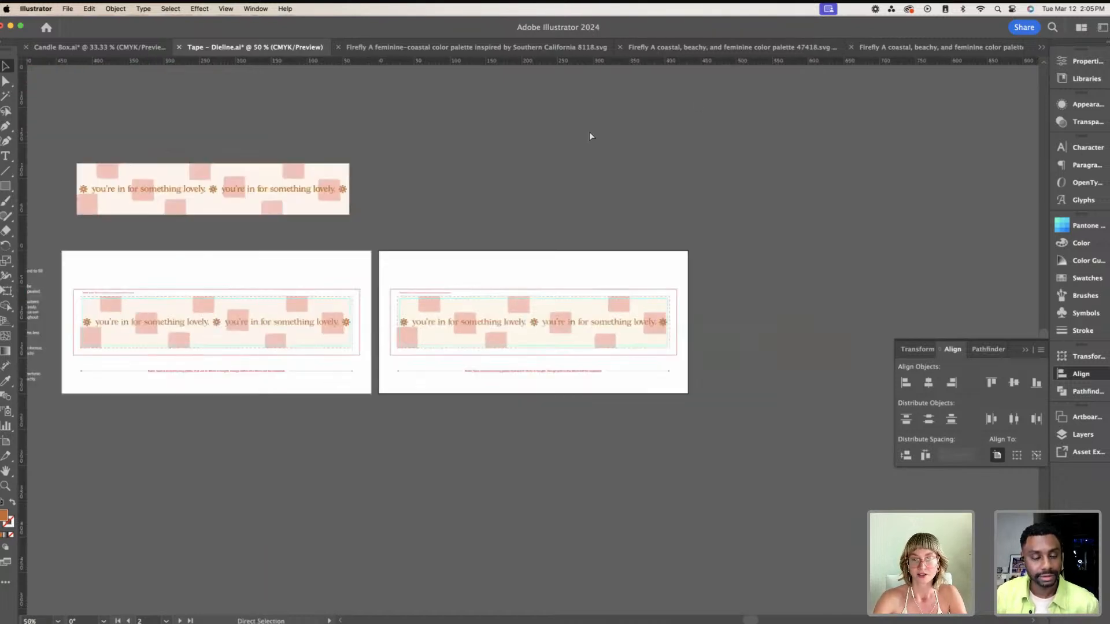
click(561, 331)
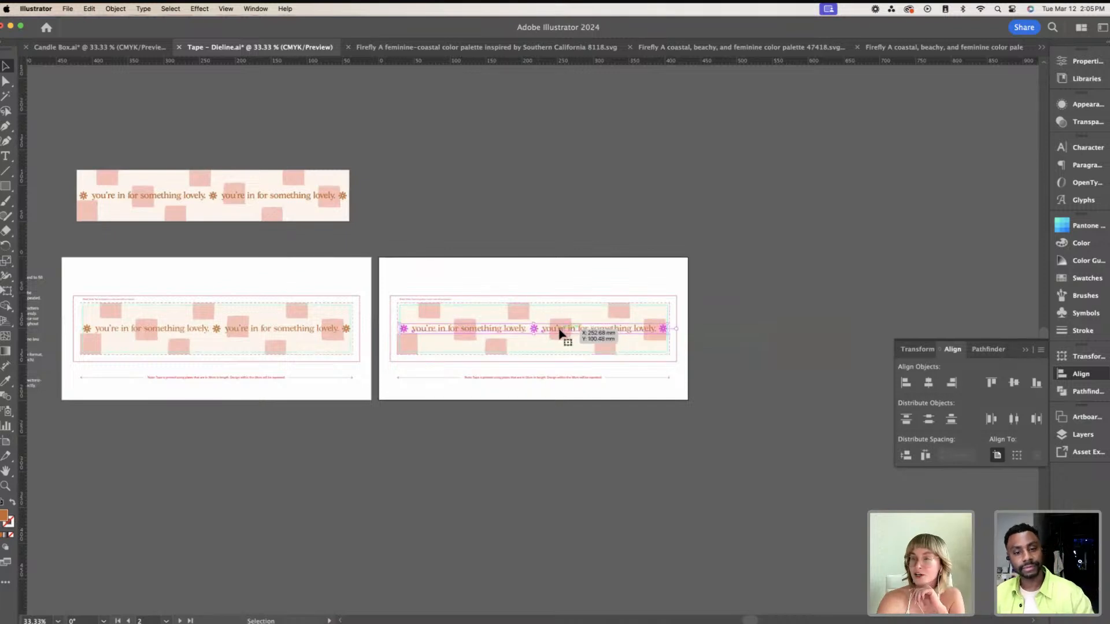
click(575, 256)
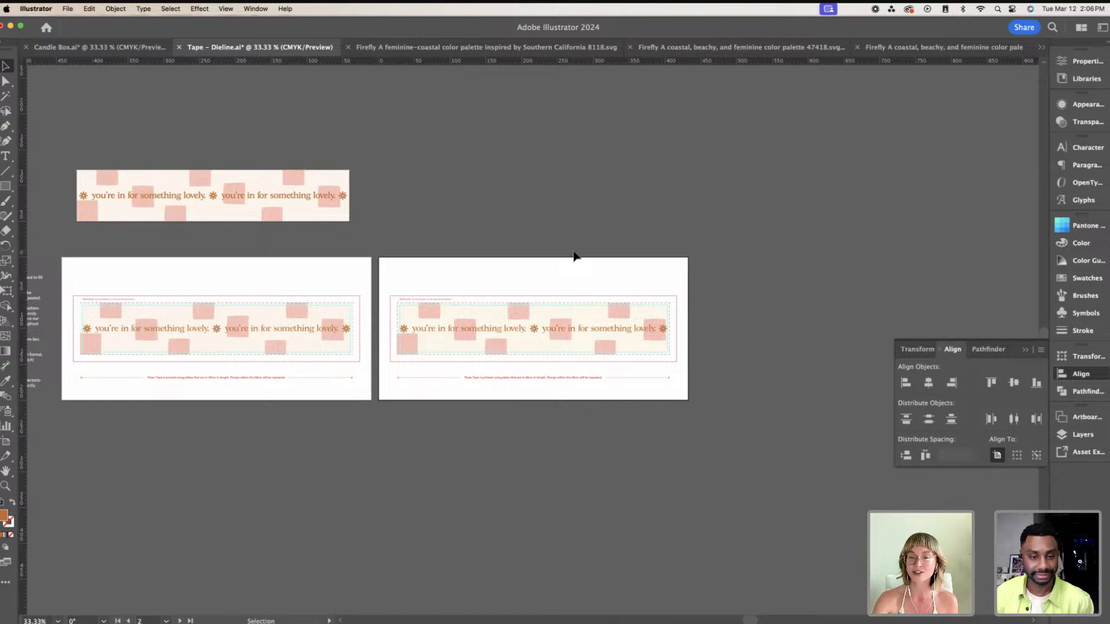
scroll(574, 256, down, 1)
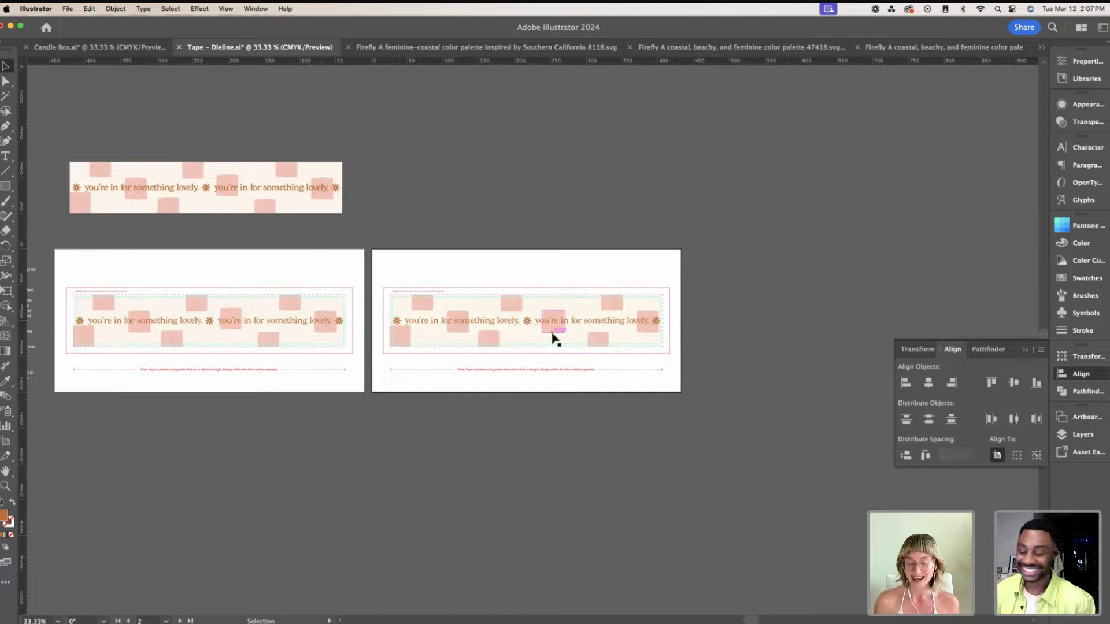
Step: Select the text-and-flower line on the second dieline, look up the Create Outlines command without applying it, and deselect the line
key(super+equal)
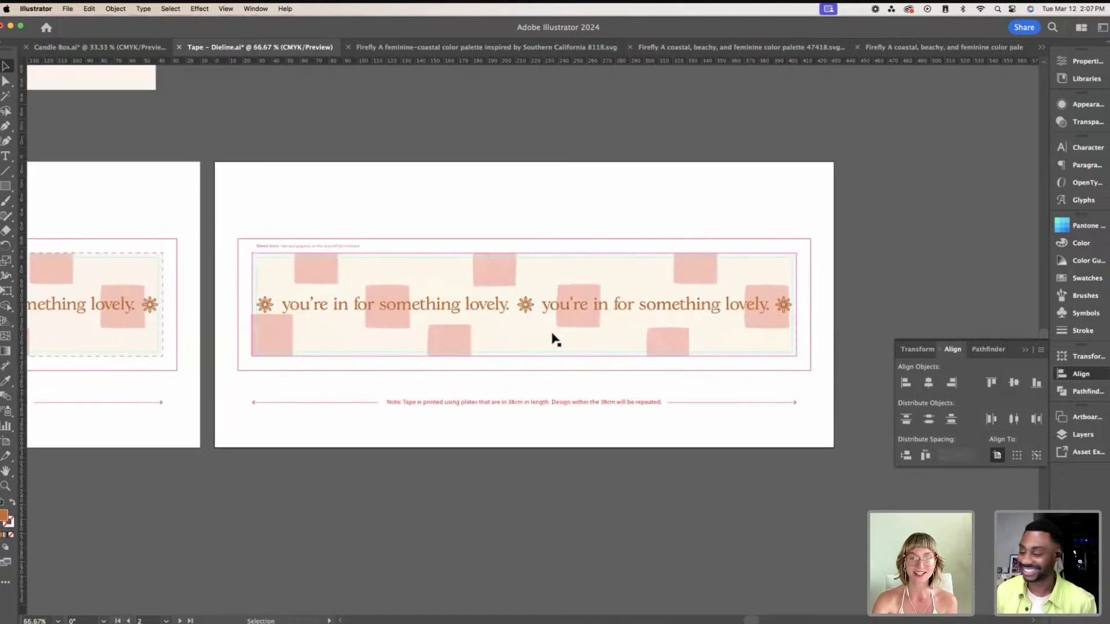
click(526, 306)
click(143, 9)
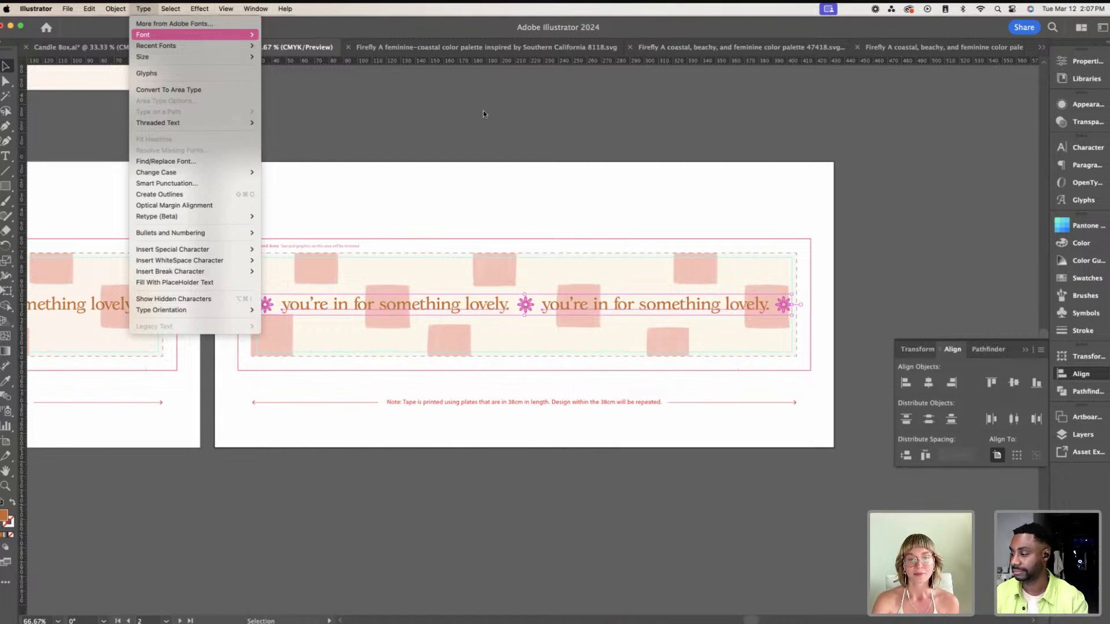
click(516, 441)
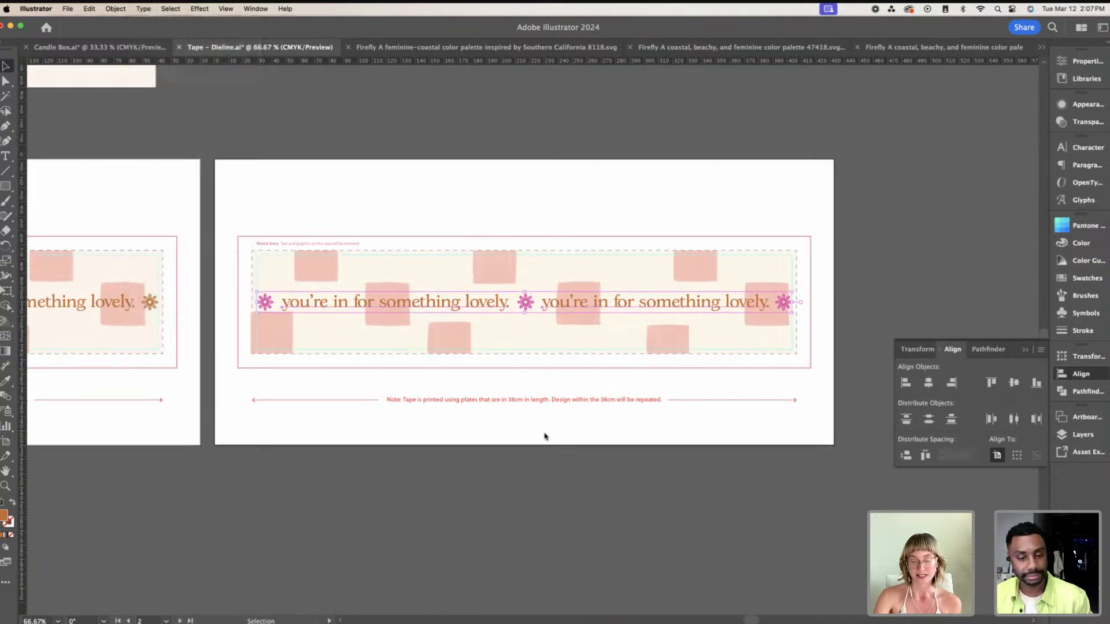
key(super+minus)
click(576, 200)
Step: Review both finished tape dielines against the original artwork, the print checklist and the loose design elements beside them
scroll(576, 199, left, 1)
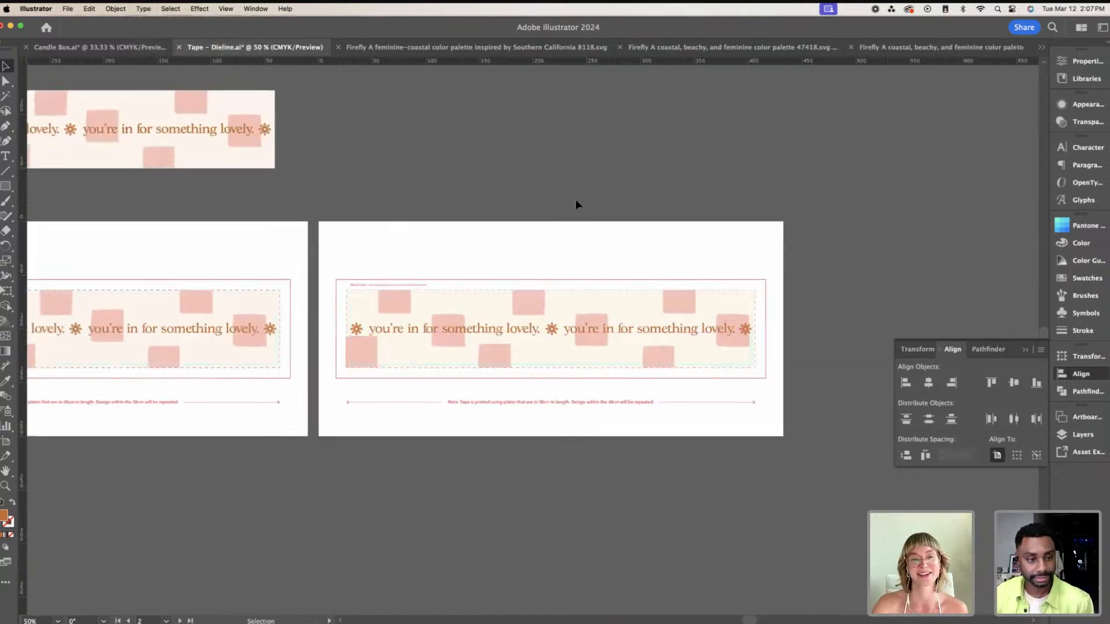
scroll(575, 202, left, 1)
scroll(572, 204, left, 10)
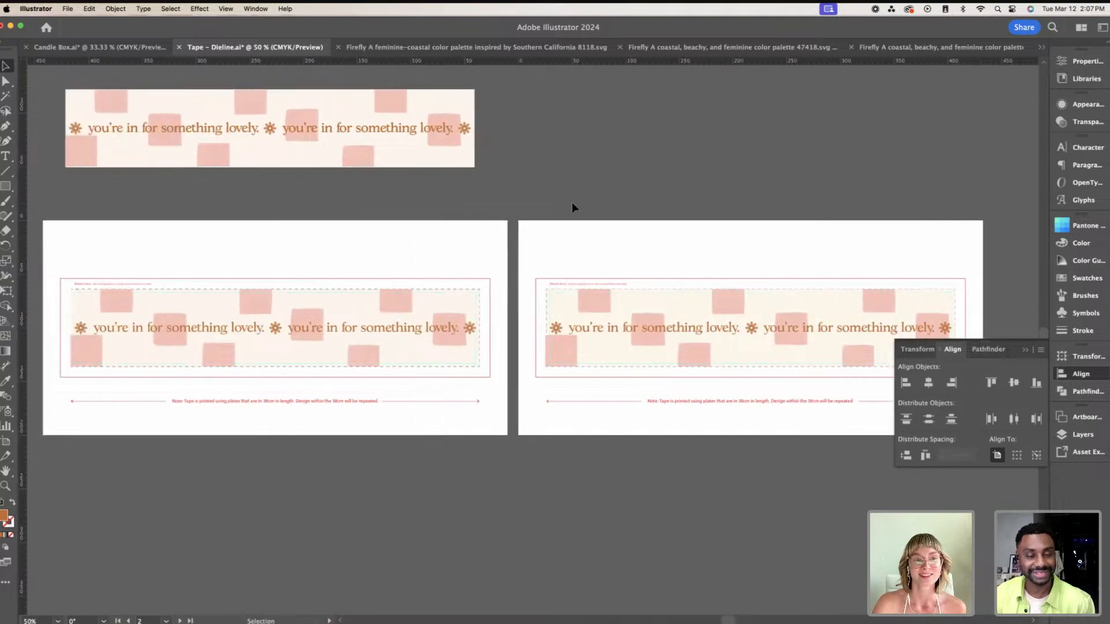
scroll(571, 202, up, 4)
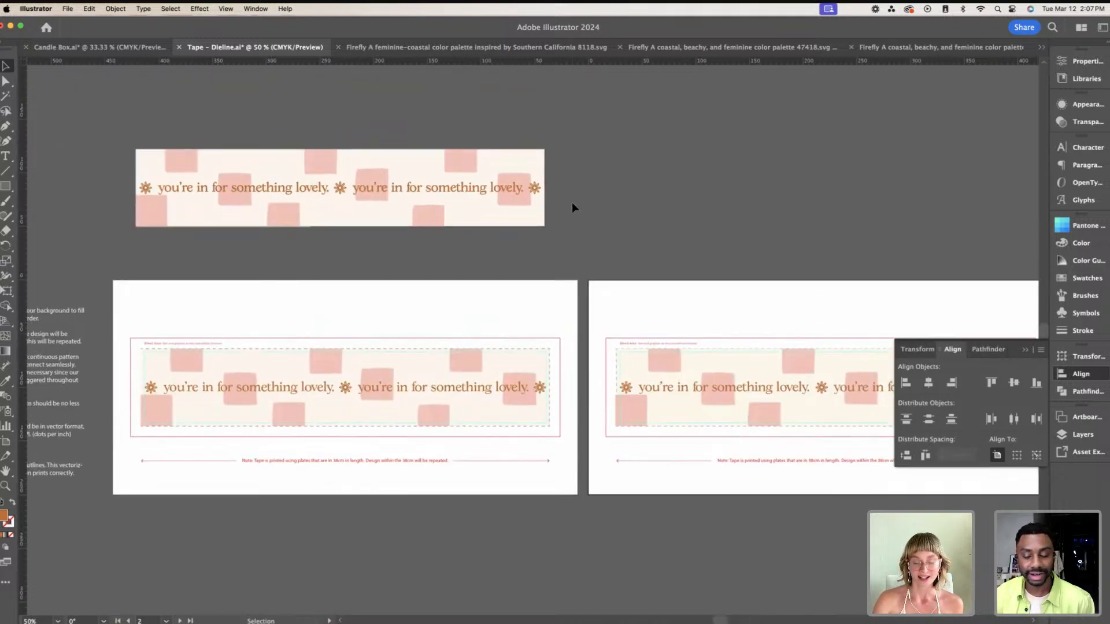
key(super+minus)
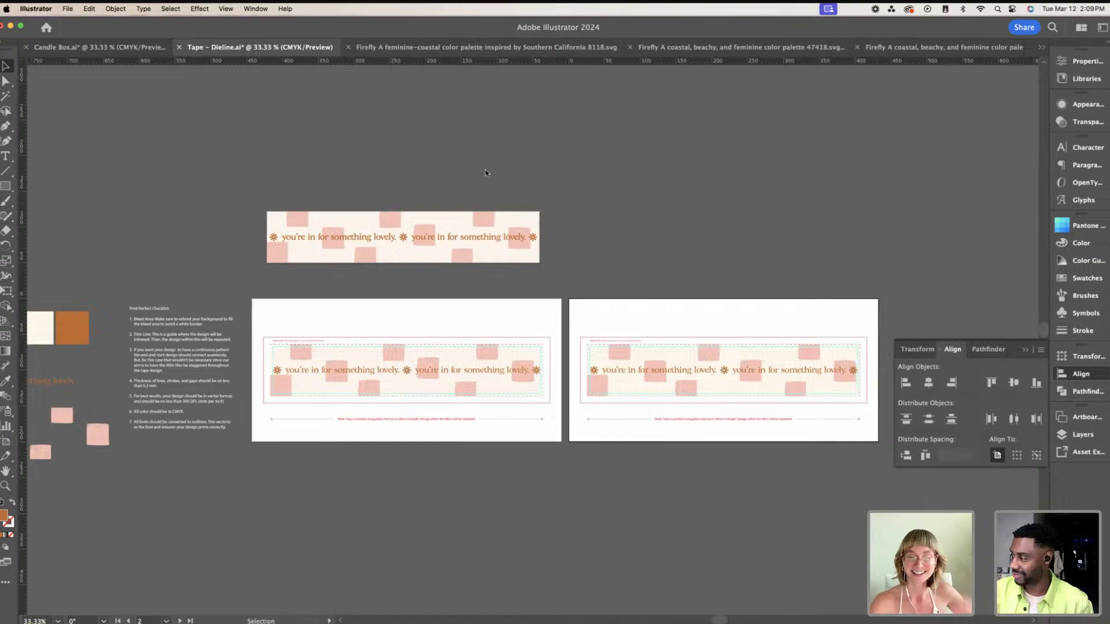
scroll(436, 137, left, 3)
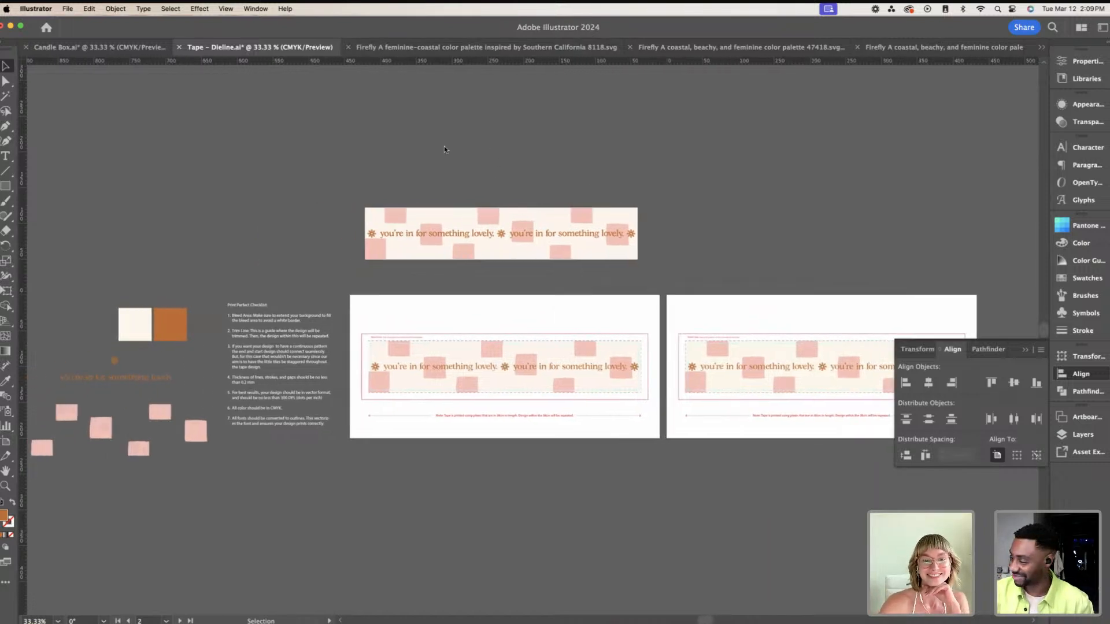
scroll(444, 146, left, 5)
scroll(444, 146, up, 1)
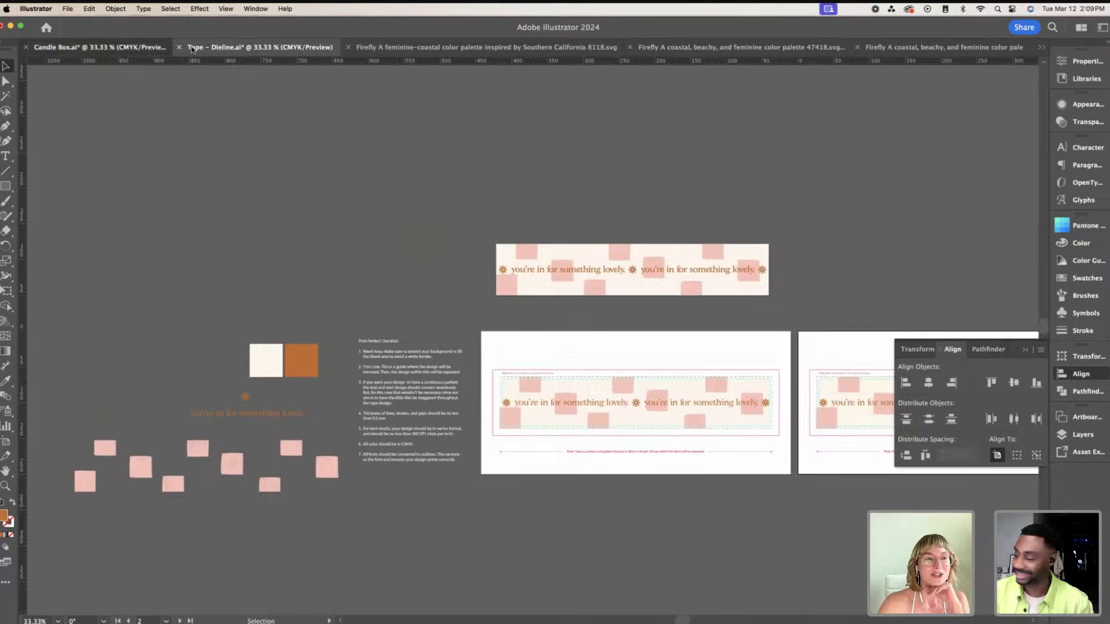
click(164, 49)
click(213, 49)
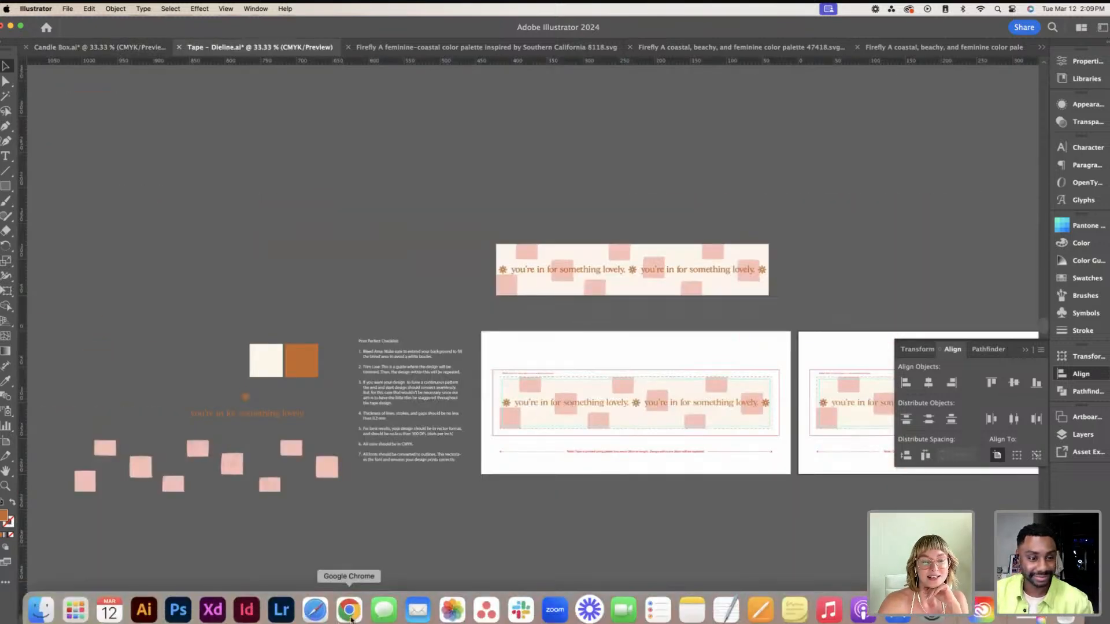
Step: Switch to Chrome, launch Adobe Firefly in the browser from Creative Cloud, and open its Generative recolor feature
click(351, 617)
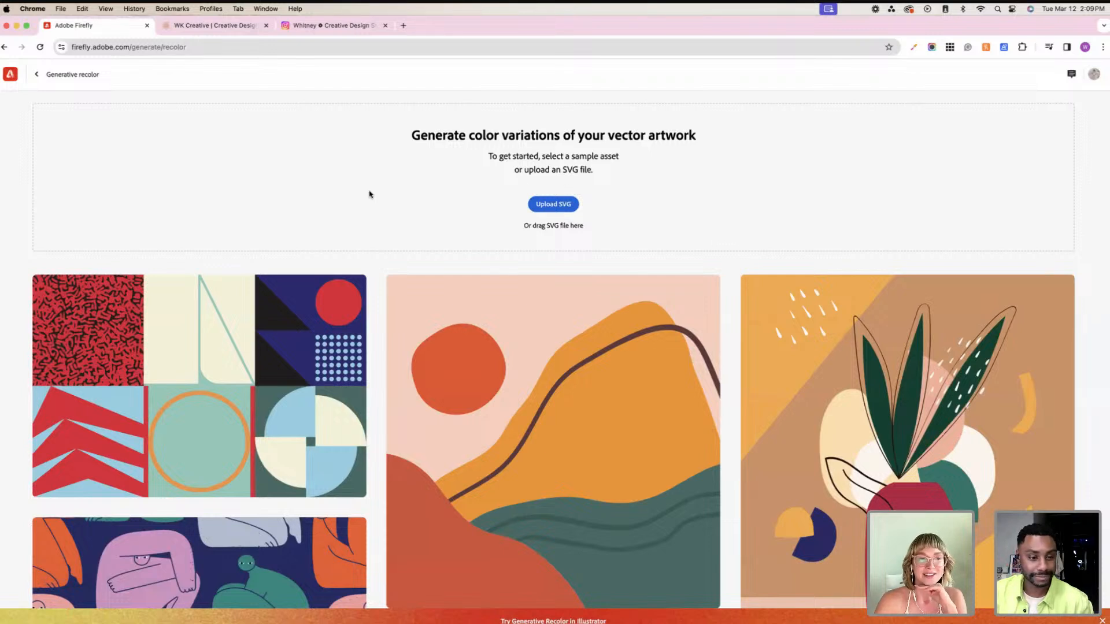
scroll(262, 99, down, 1)
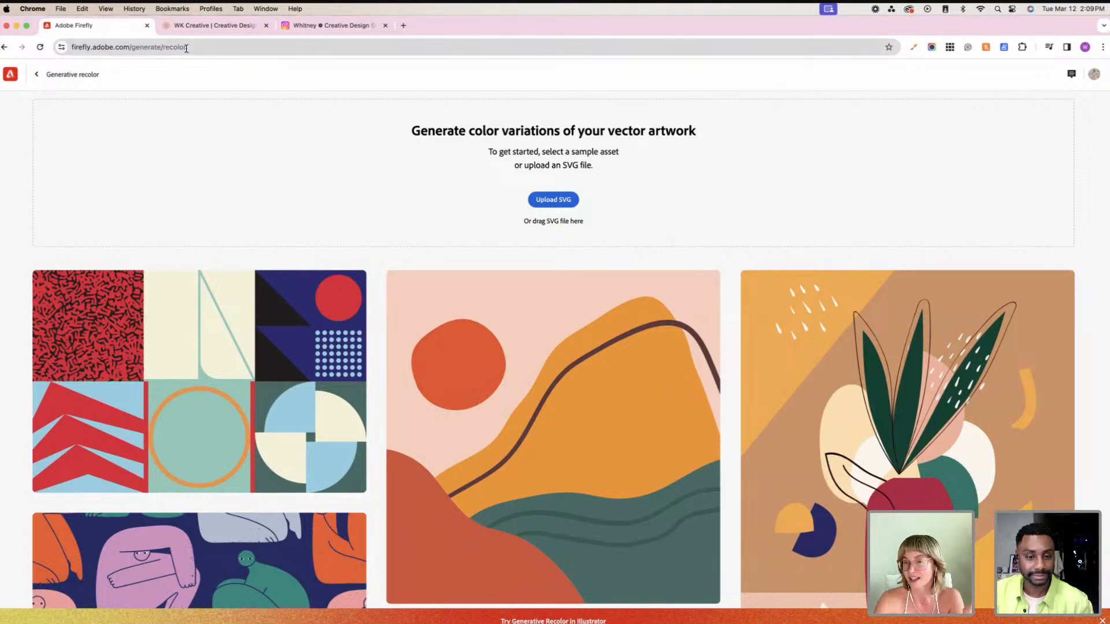
click(910, 10)
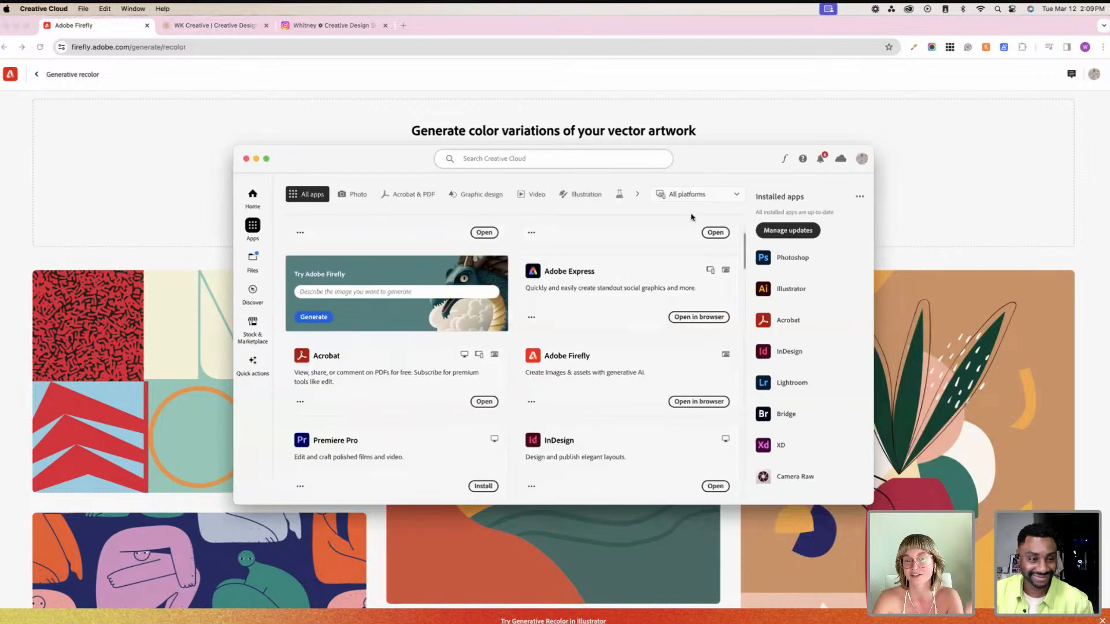
click(706, 403)
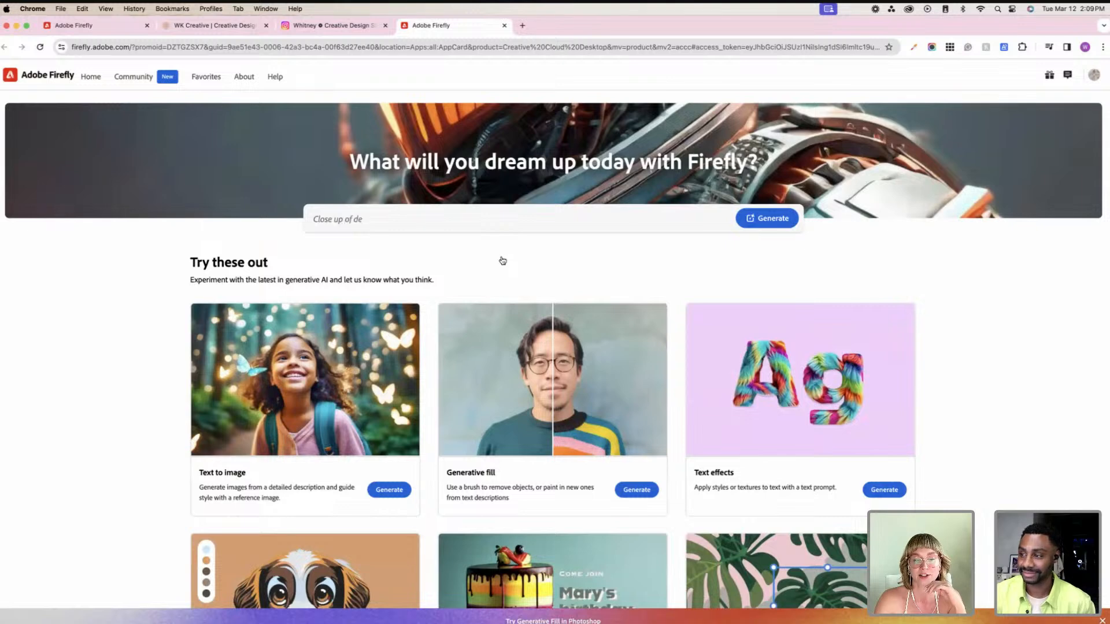
scroll(502, 260, down, 5)
scroll(316, 402, up, 1)
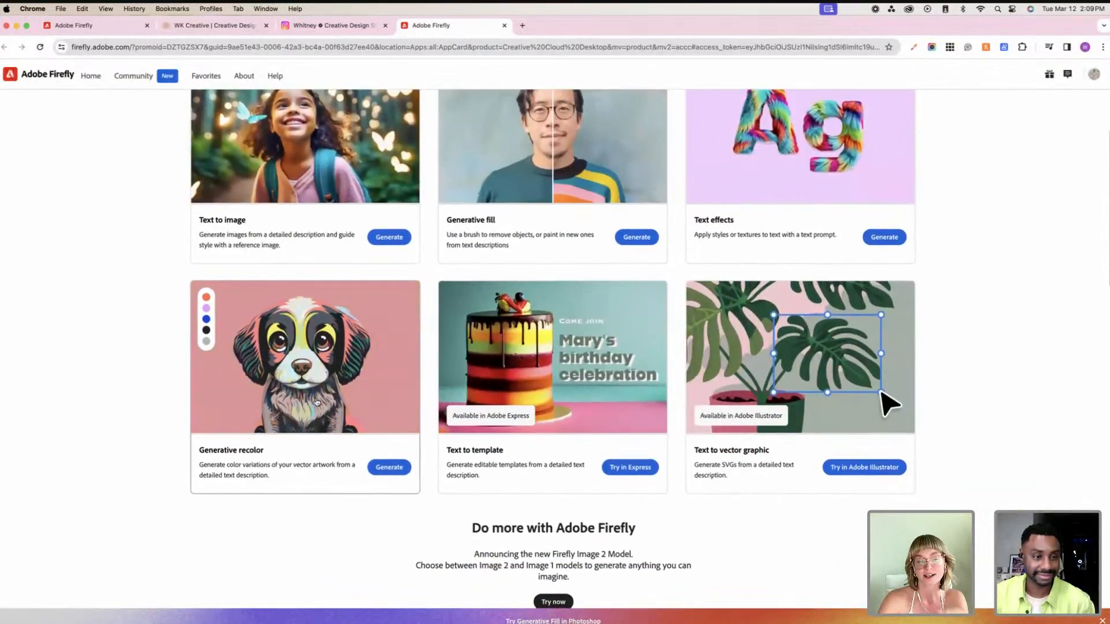
click(318, 399)
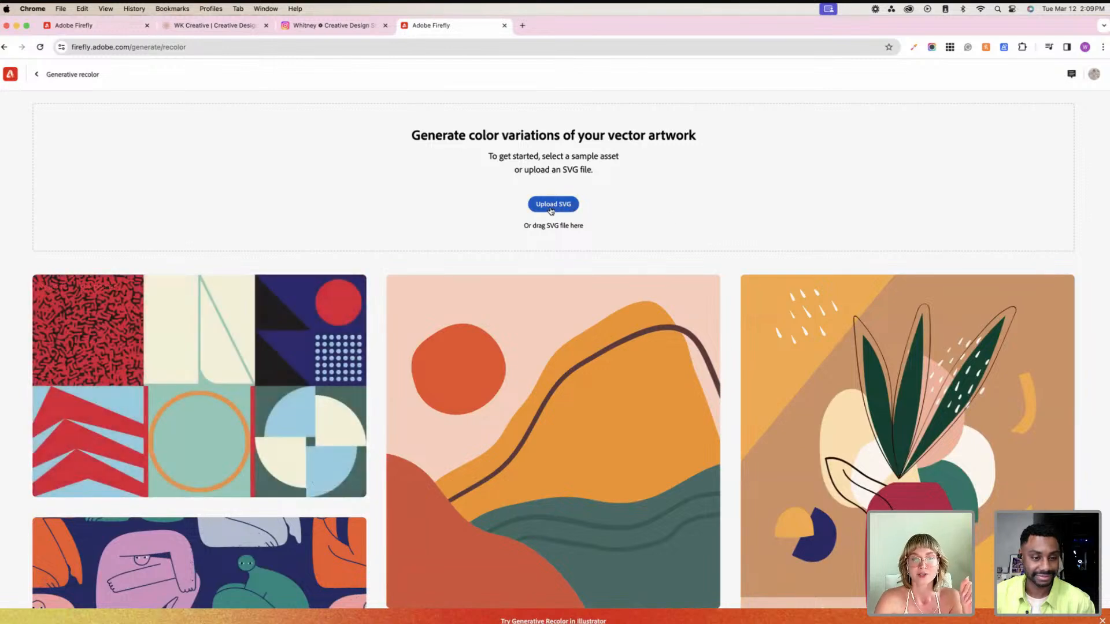
Step: Upload "candle box test - for firefly.svg" from the Adobe Live folder as the artwork to recolor
click(549, 208)
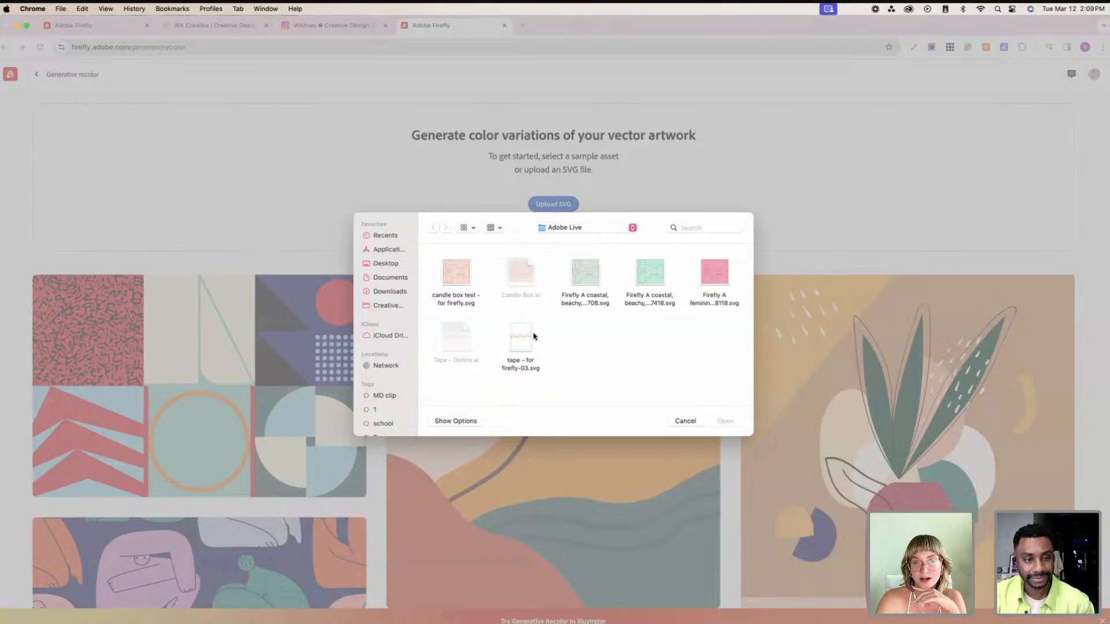
click(462, 276)
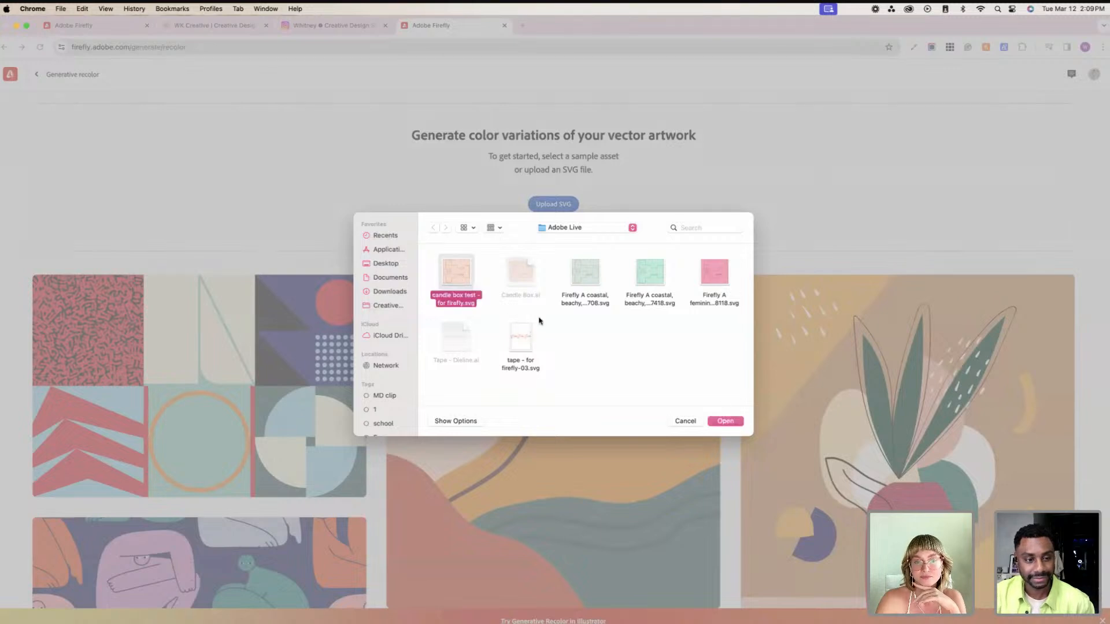
click(730, 422)
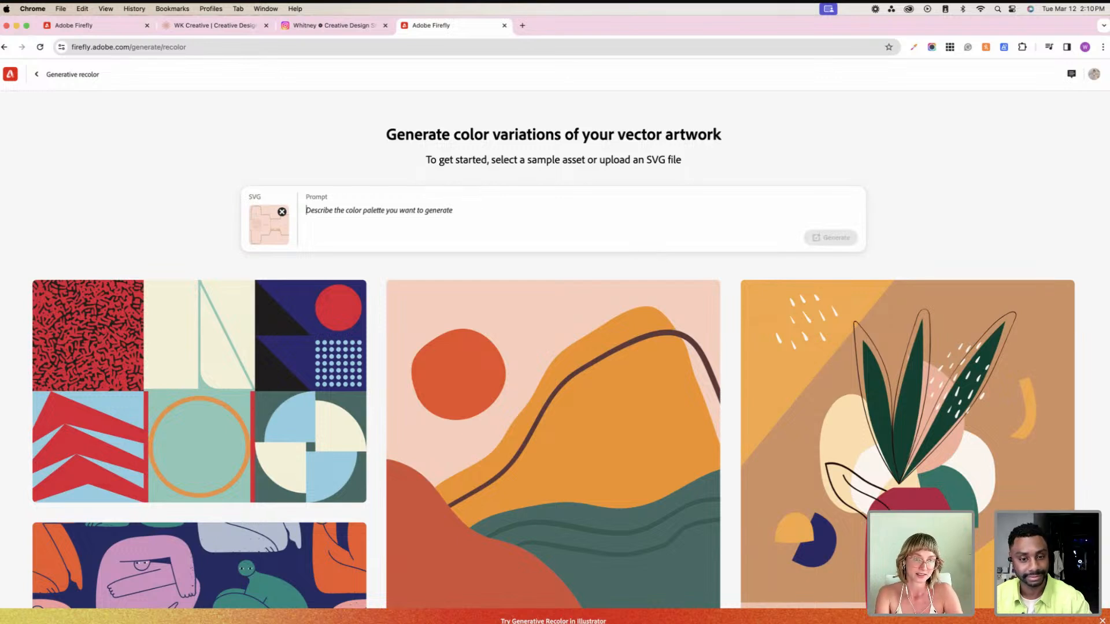
Step: Generate color variations with the prompt "A feminine, coastal and beachy color palette that is inspired by Southern California"
text(A feminie)
key(BackSpace)
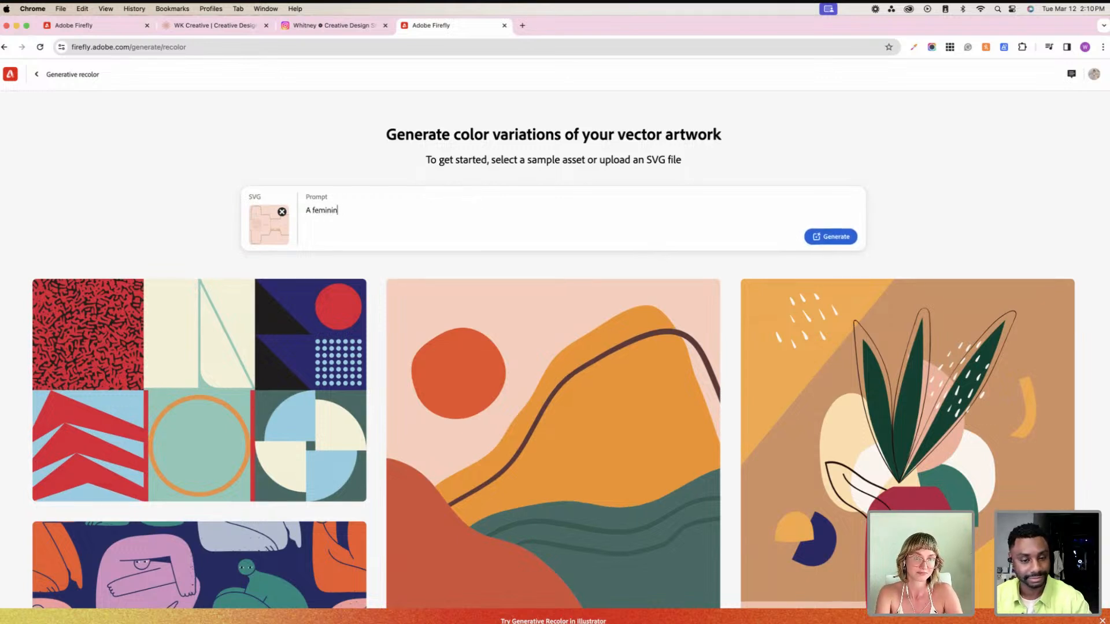
text(ne, coastal and )
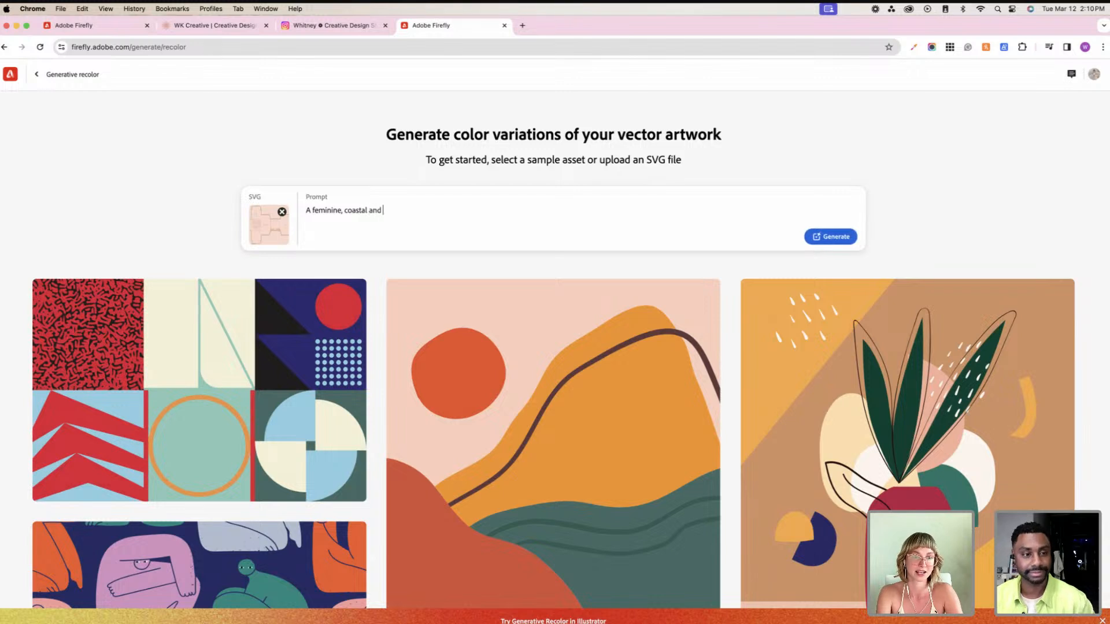
text(beachy color pal)
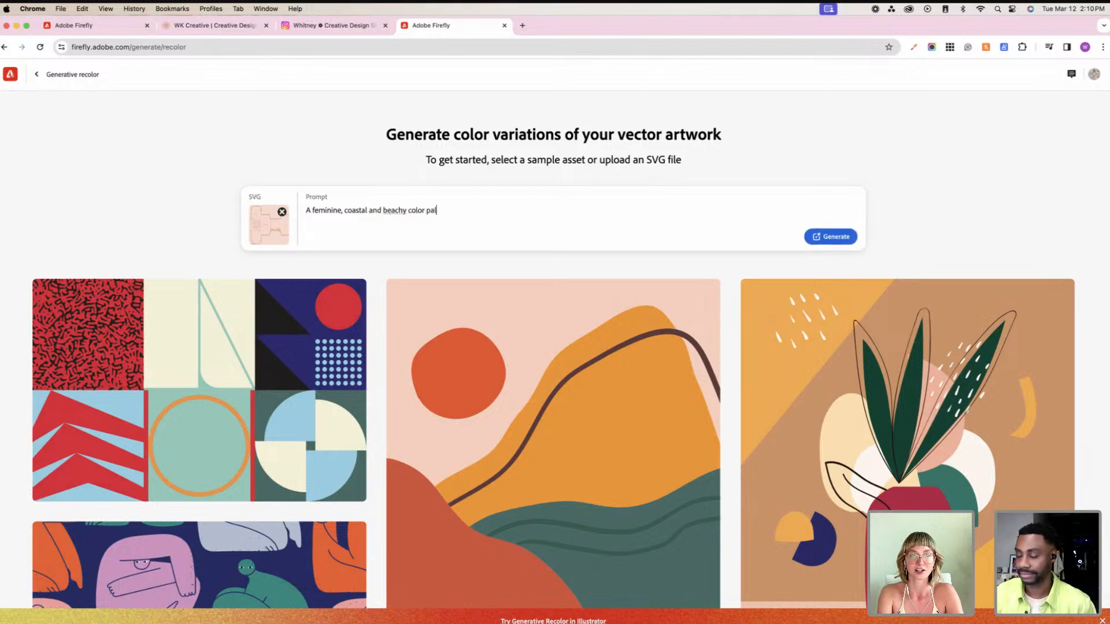
text(ette that is inspir)
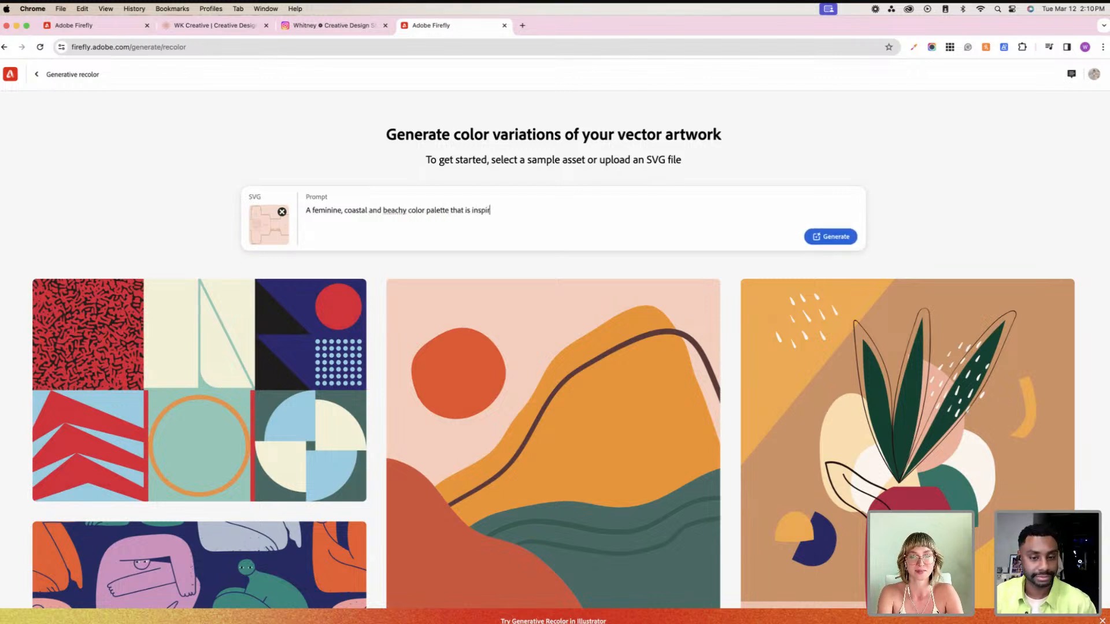
text(ed by Southern California)
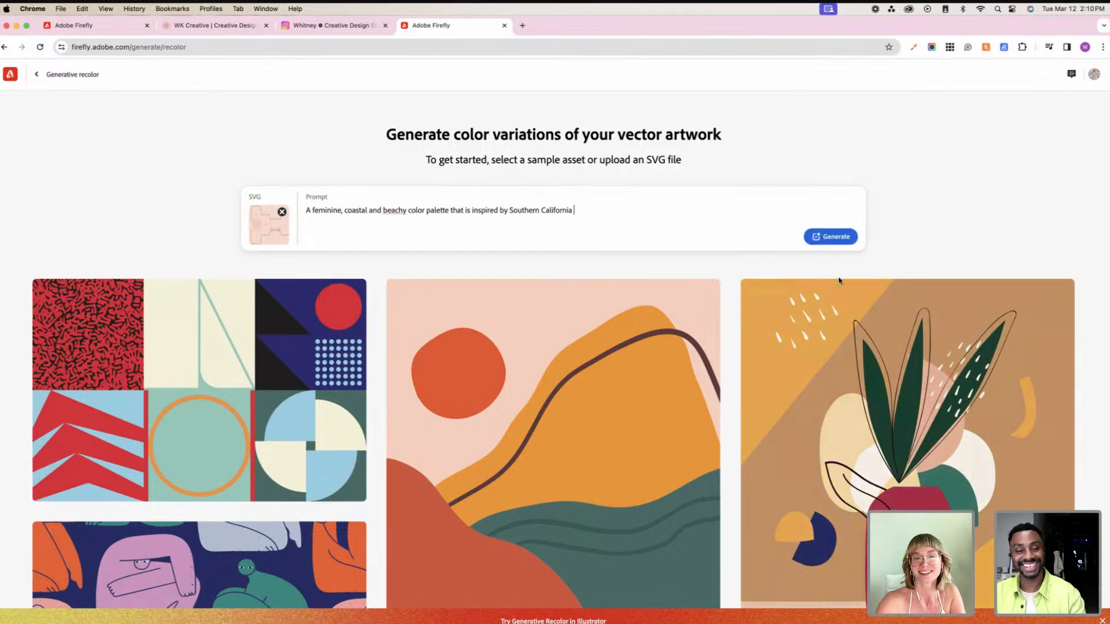
click(828, 238)
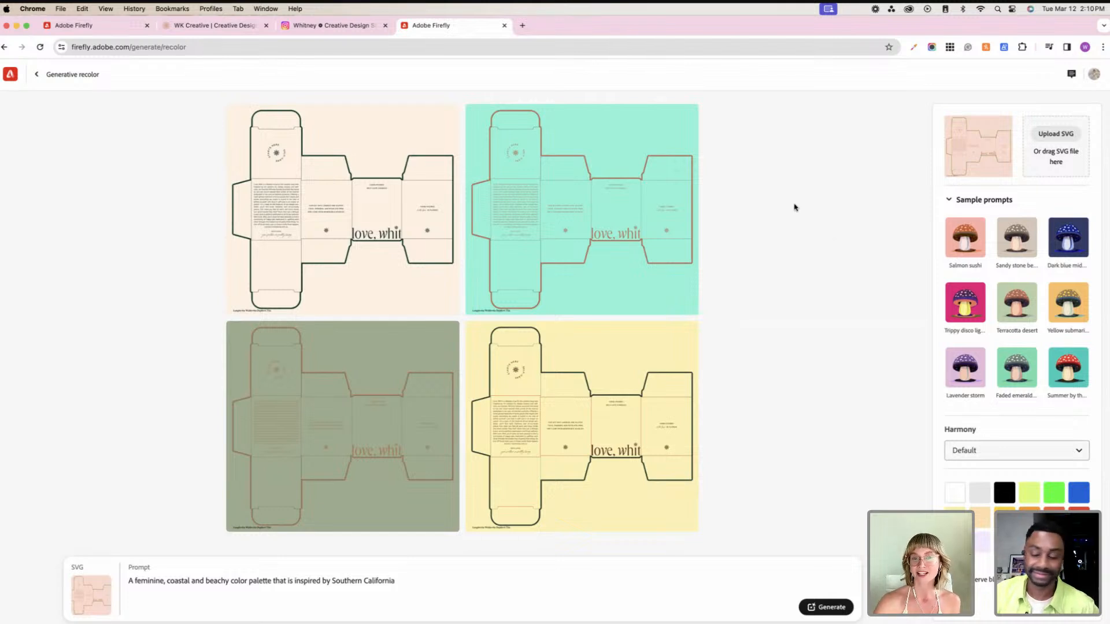
Step: Shuffle the colors of the turquoise candle box variation five times
mouse_move(635, 292)
click(494, 116)
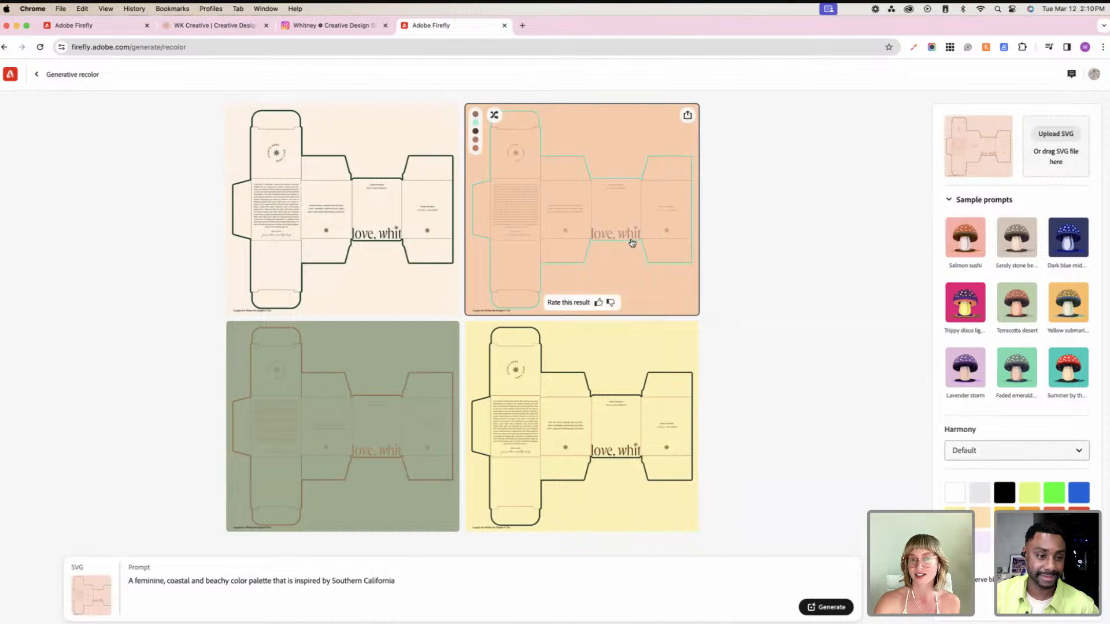
click(494, 119)
click(494, 119)
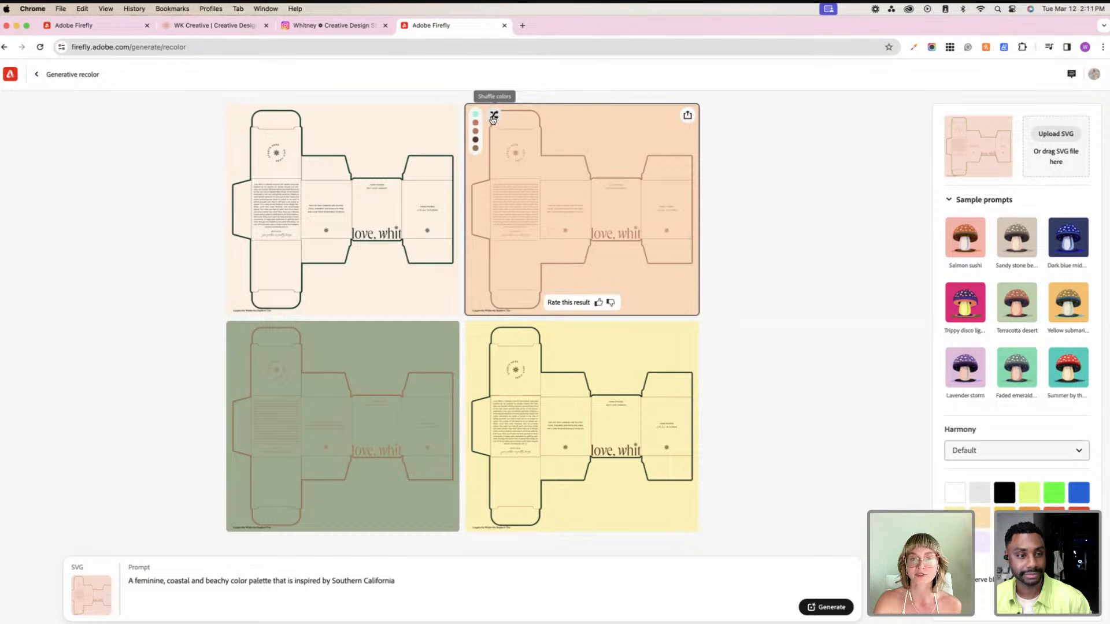
click(494, 119)
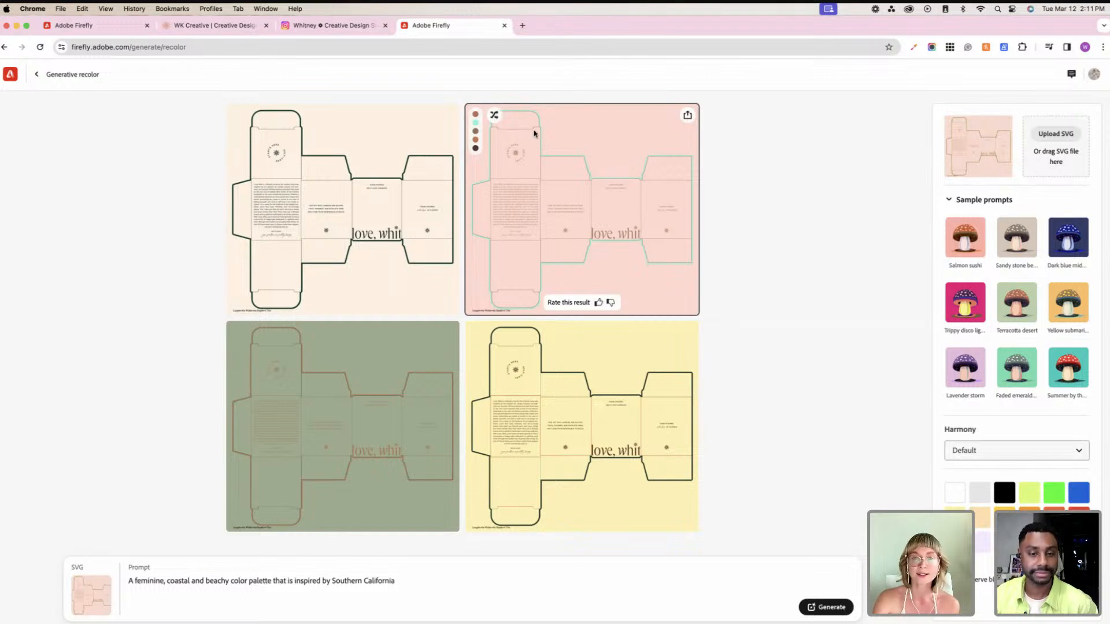
click(492, 117)
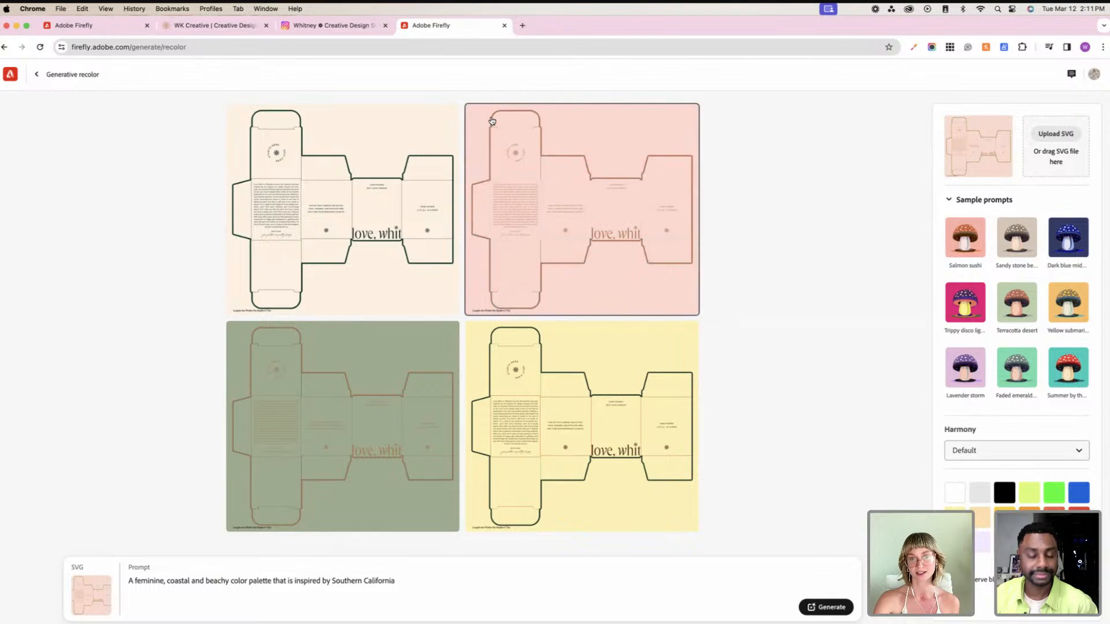
Step: Shuffle the colors of the yellow candle box variation five times
click(492, 334)
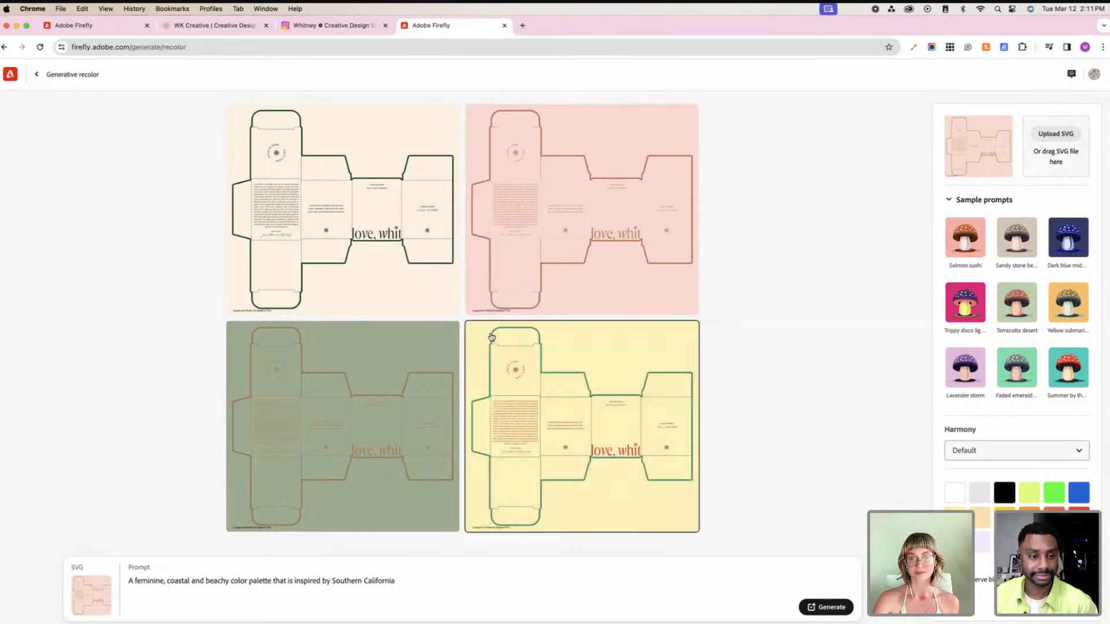
click(493, 334)
click(493, 334)
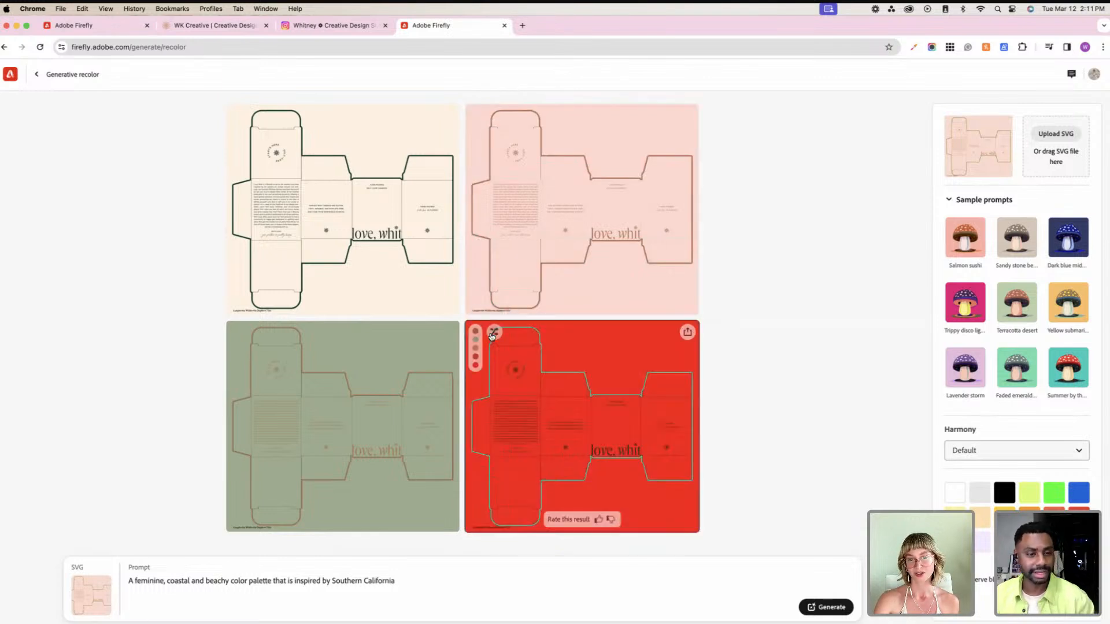
click(492, 334)
click(491, 335)
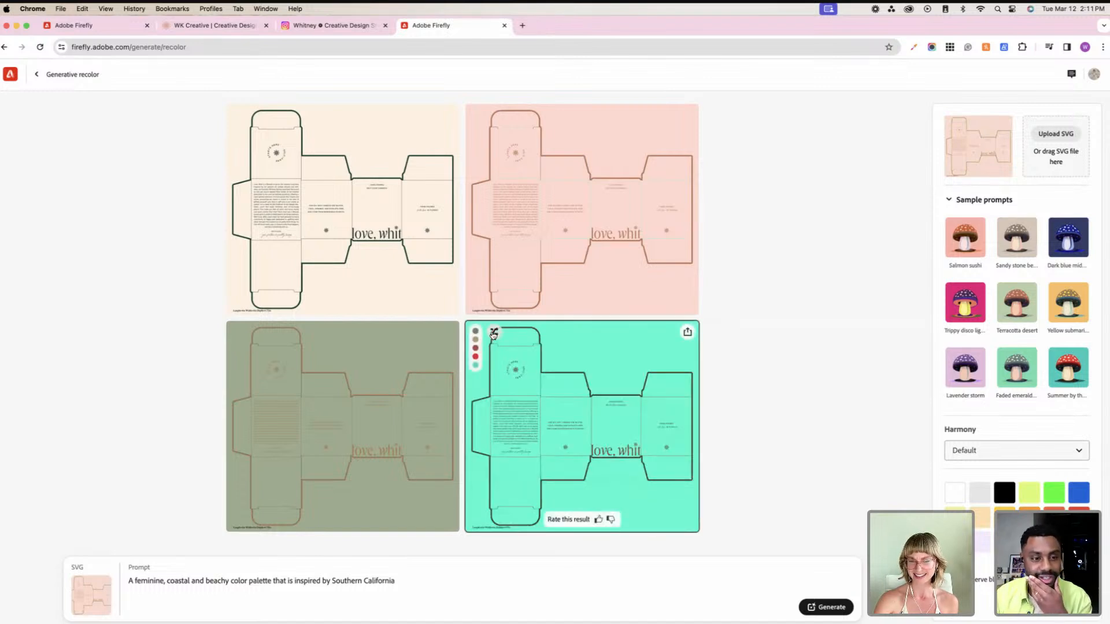
Step: Shuffle the colors of the turquoise candle box variation four times
click(492, 336)
click(492, 335)
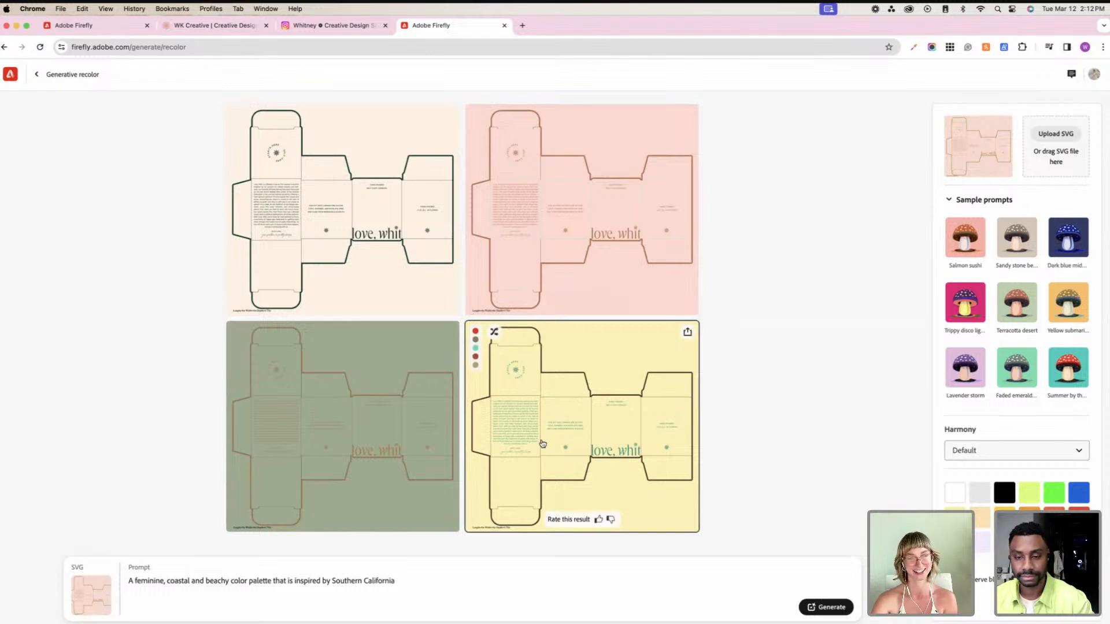
click(494, 332)
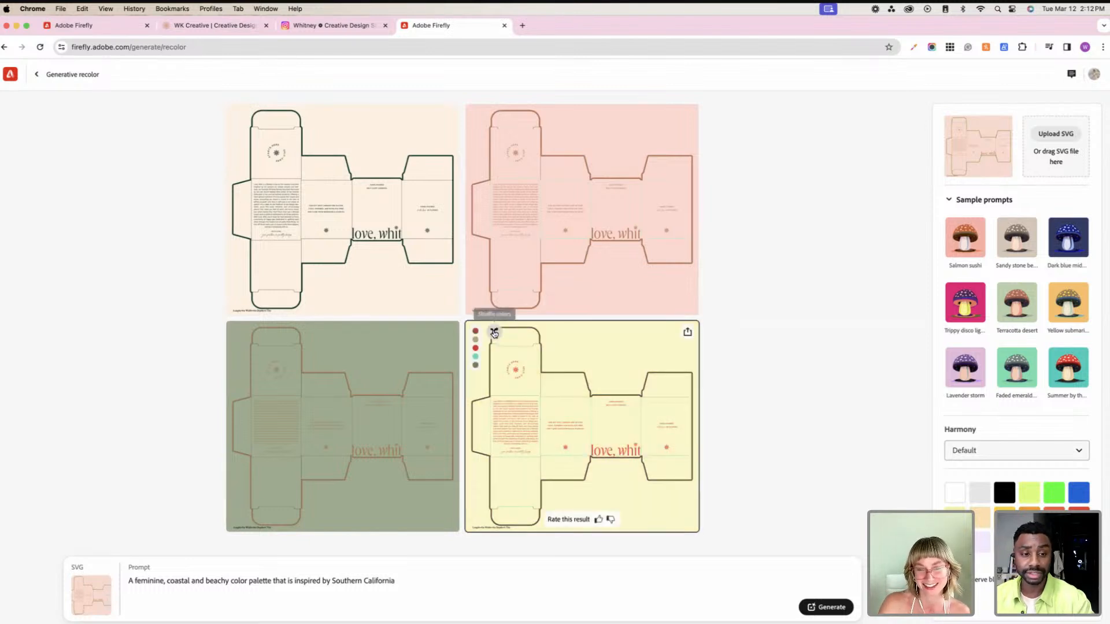
click(494, 332)
Step: Shuffle the colors of the sage green candle box variation three times
click(259, 334)
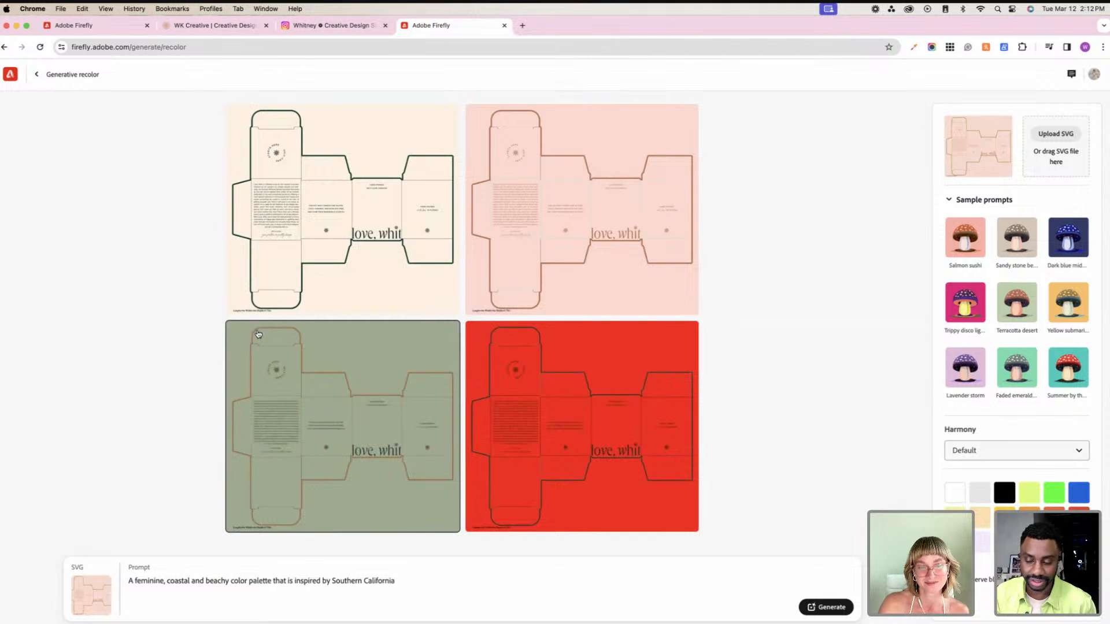
click(259, 334)
click(258, 333)
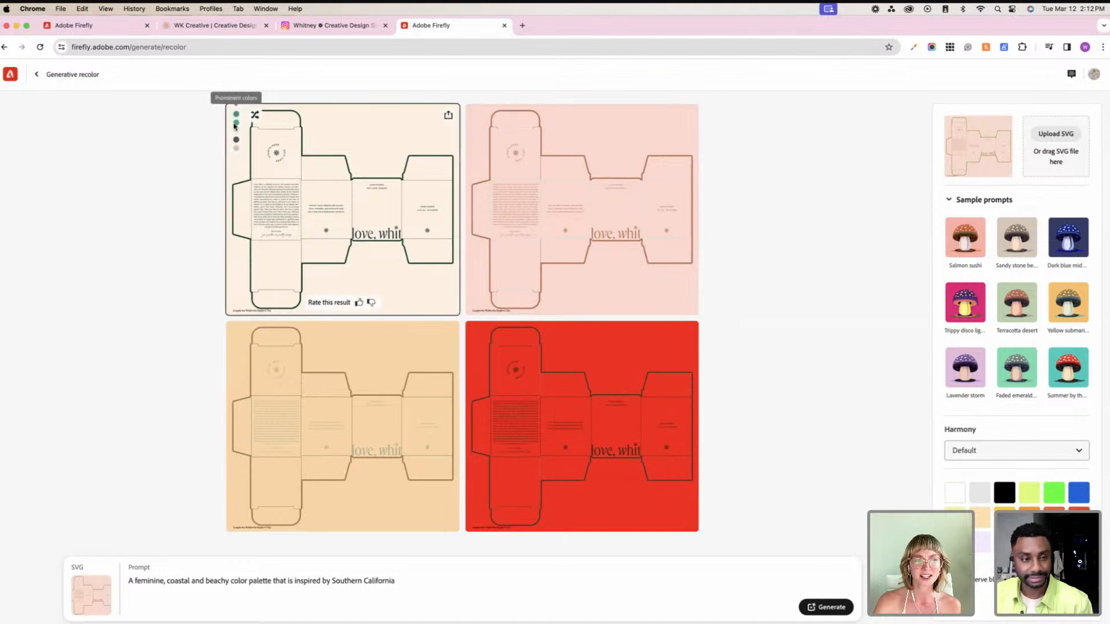
Step: Shuffle the colors of the cream candle box variation with dark green lettering eight times
click(254, 118)
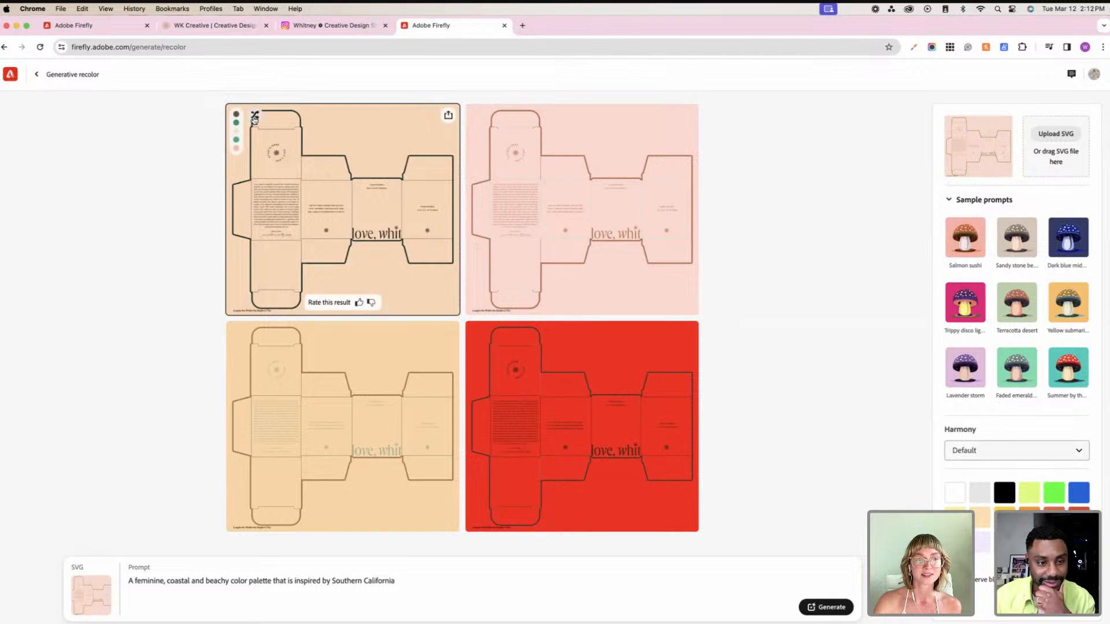
click(255, 116)
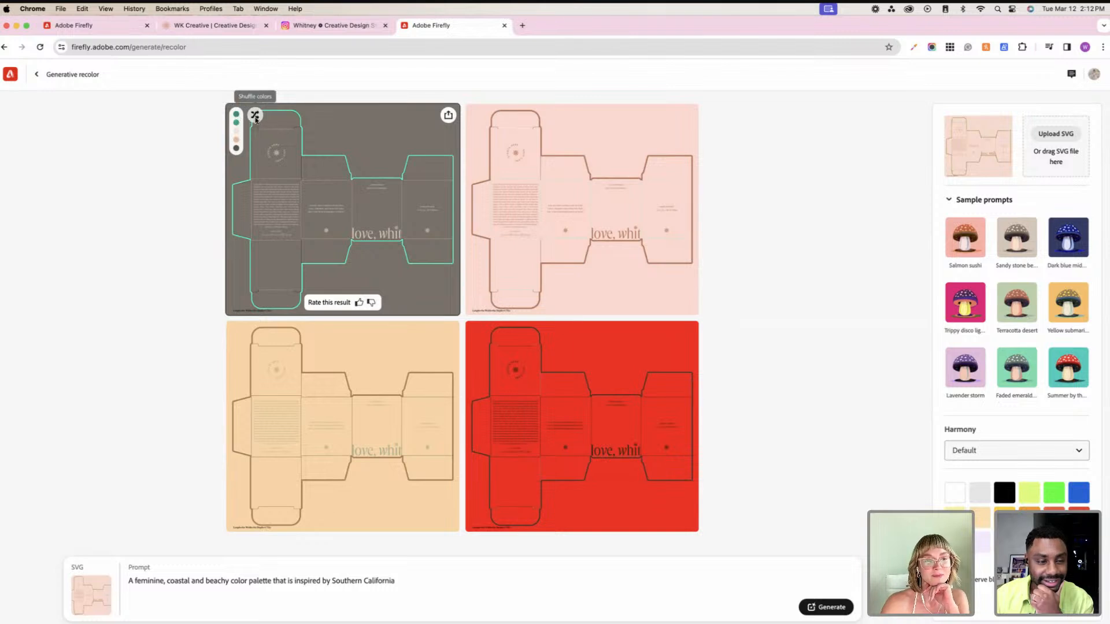
click(255, 115)
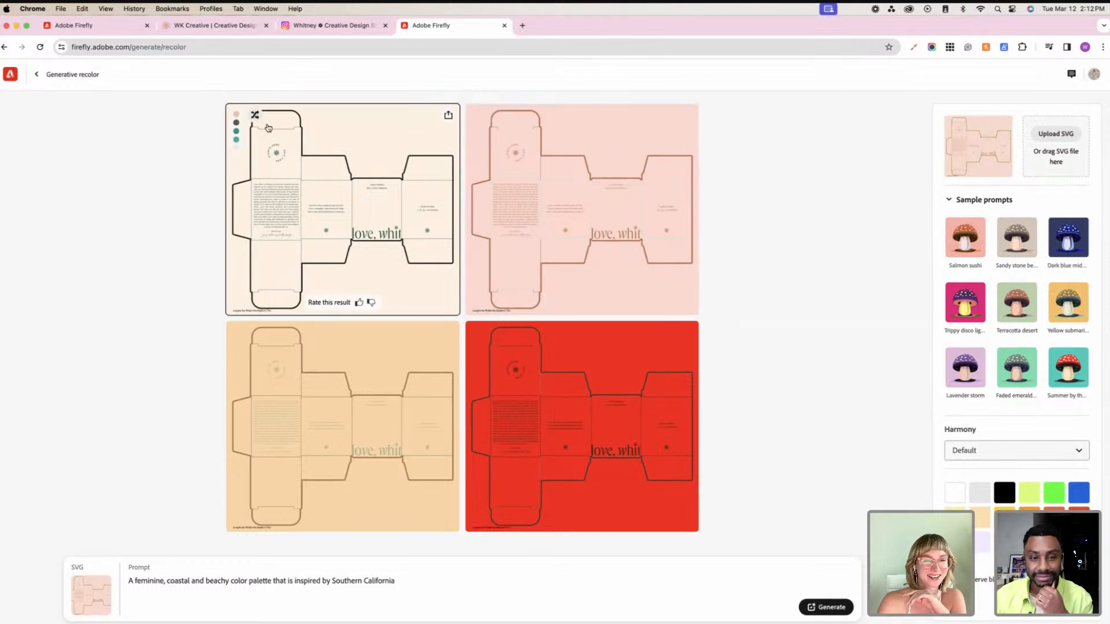
click(255, 116)
click(255, 116)
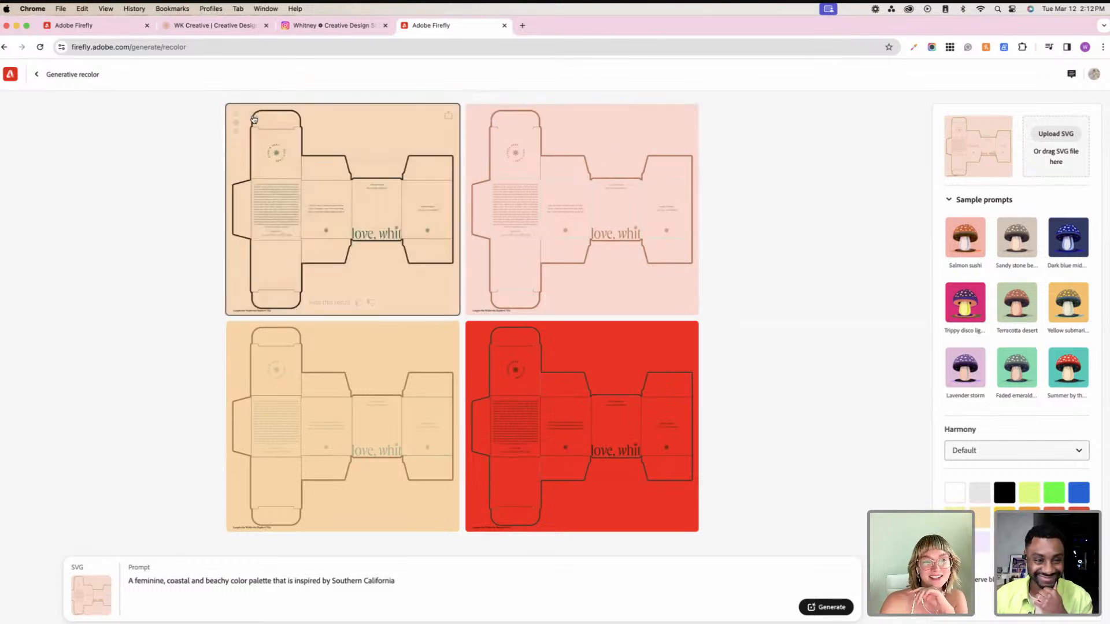
click(255, 116)
click(255, 116)
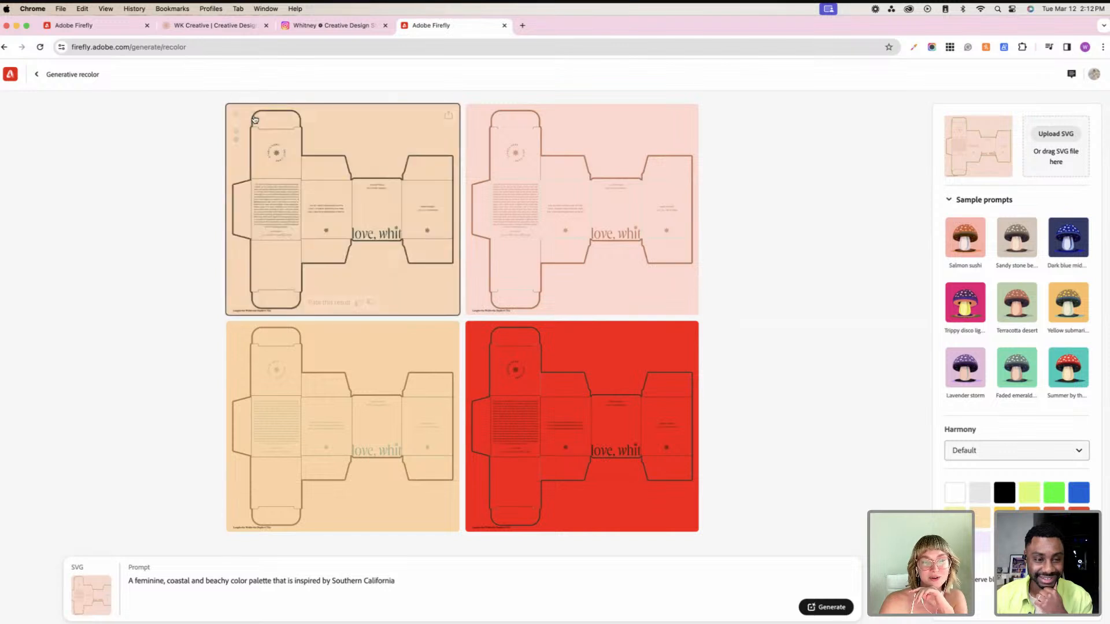
click(255, 116)
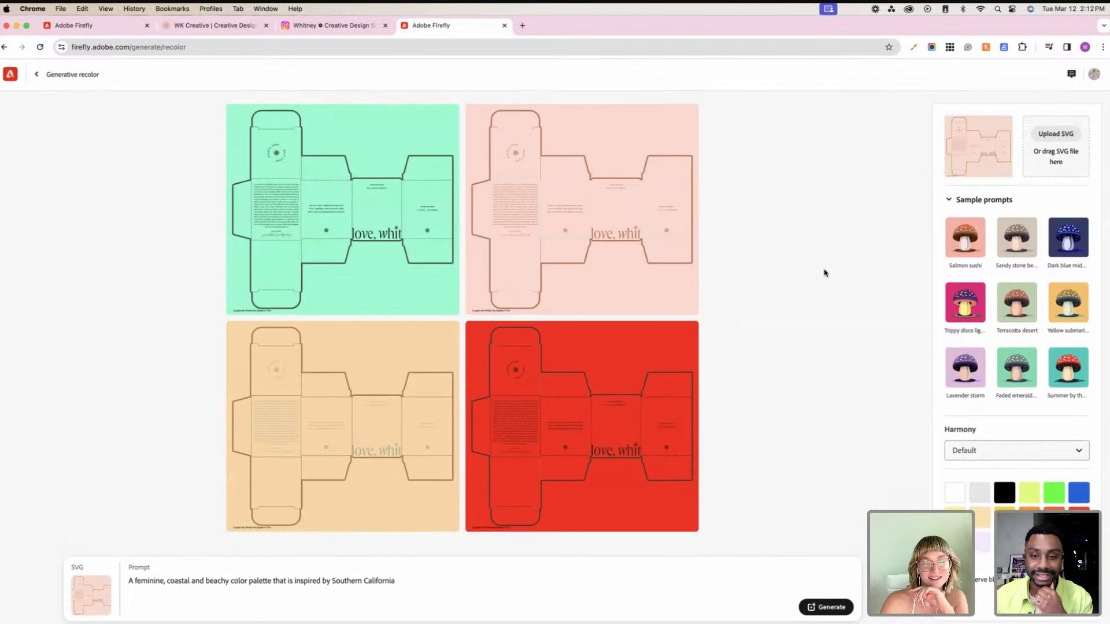
Step: Shuffle the colors of the light orange and the pink candle box variations once each
mouse_move(339, 354)
click(256, 334)
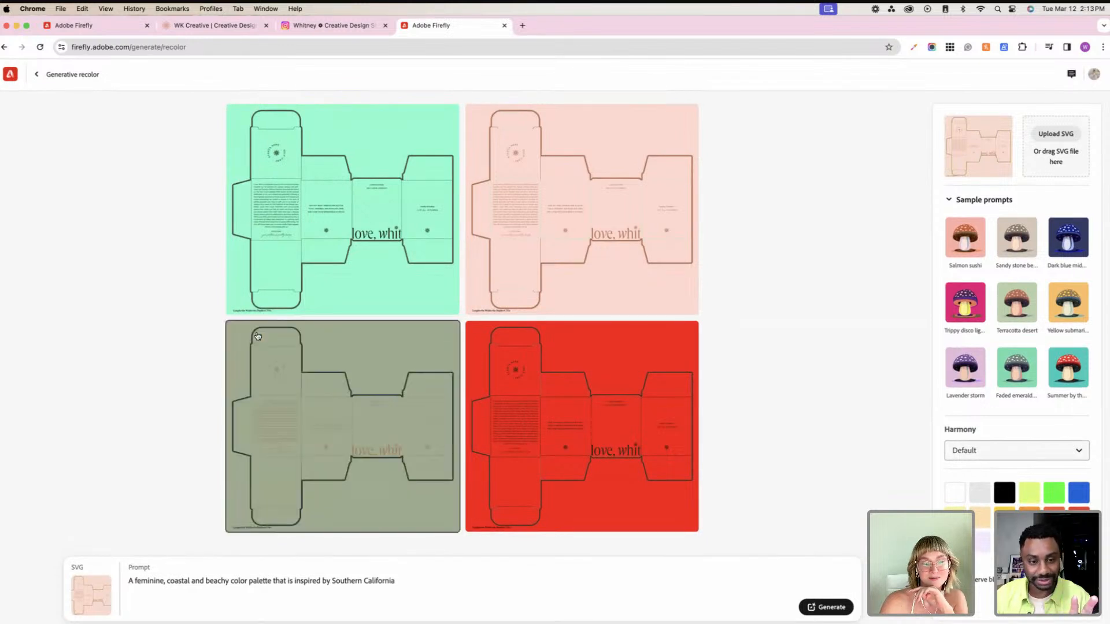
click(495, 115)
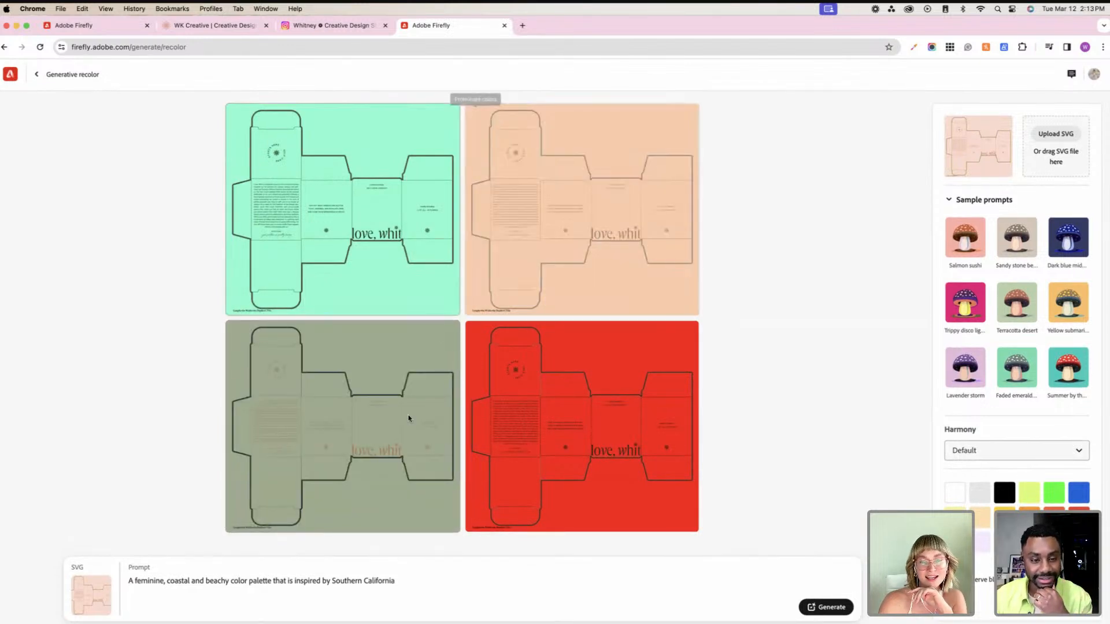
Step: Switch to Illustrator and examine the pink recolored candle box in "Firefly A feminine-coastal color palette inspired by Southern California 8118.svg"
click(147, 617)
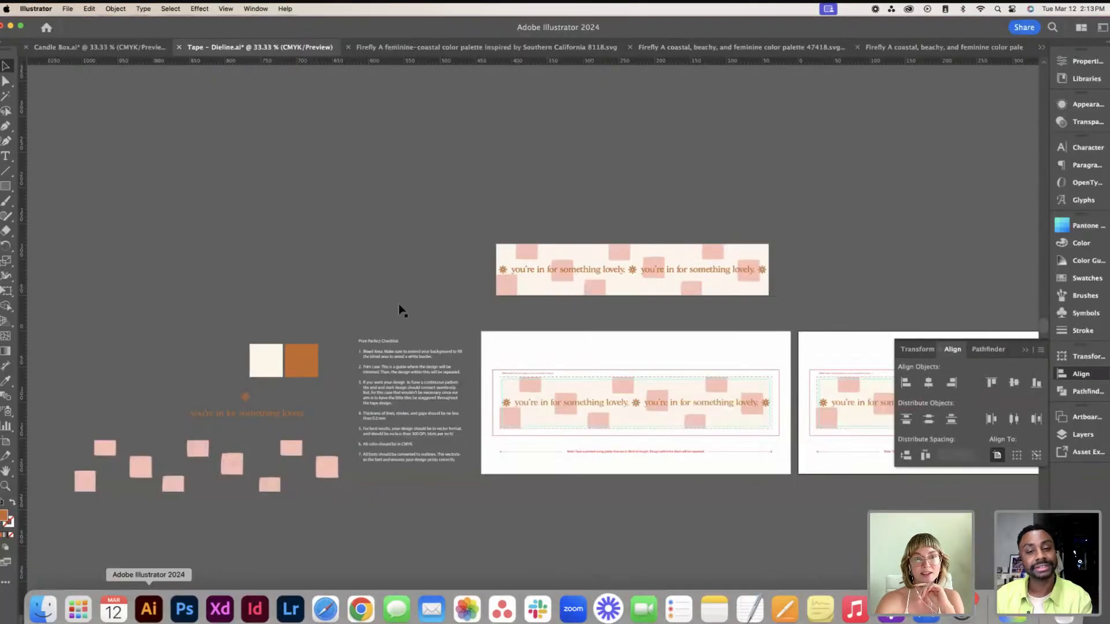
click(478, 49)
scroll(584, 233, right, 3)
scroll(584, 233, right, 2)
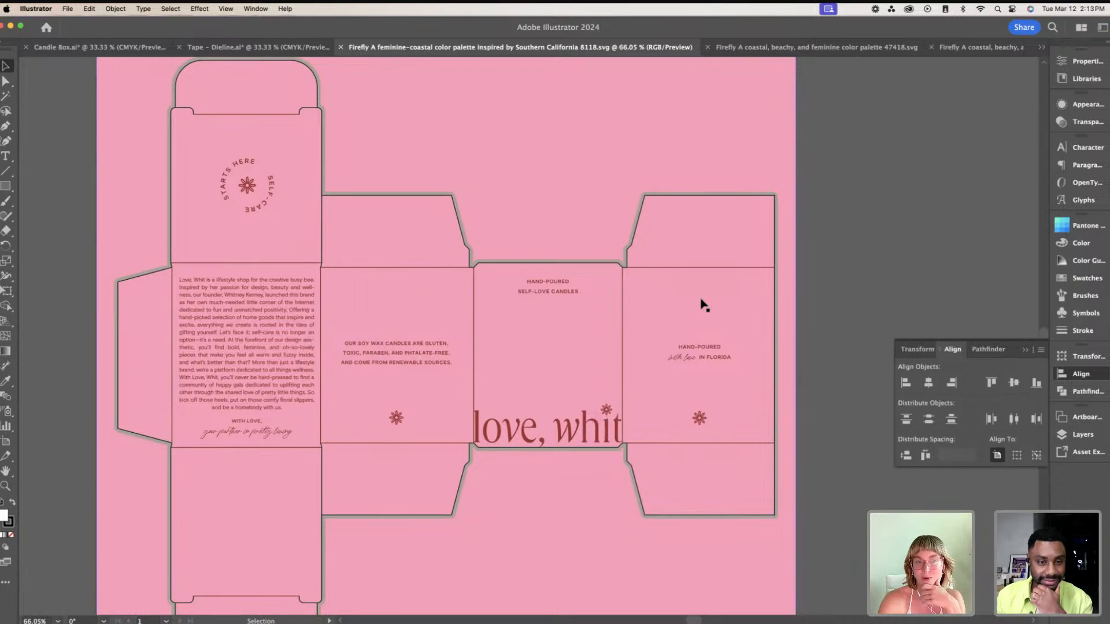
key(super+=)
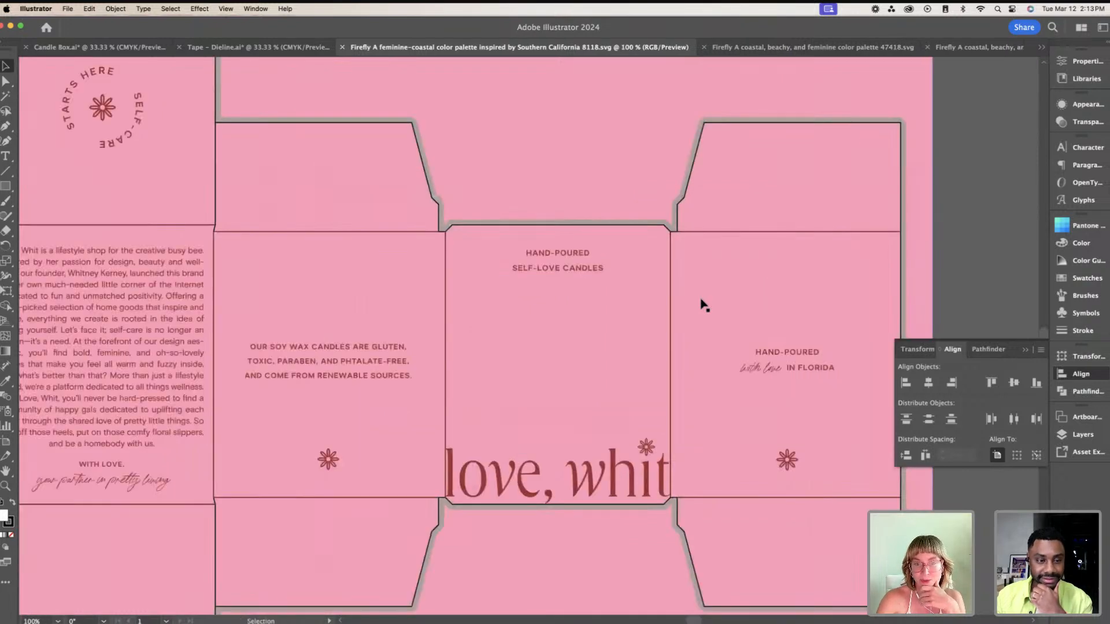
Step: Examine the mint green recolored candle box in "Firefly A coastal, beachy, and feminine color palette 47418.svg"
click(813, 50)
key(super+1)
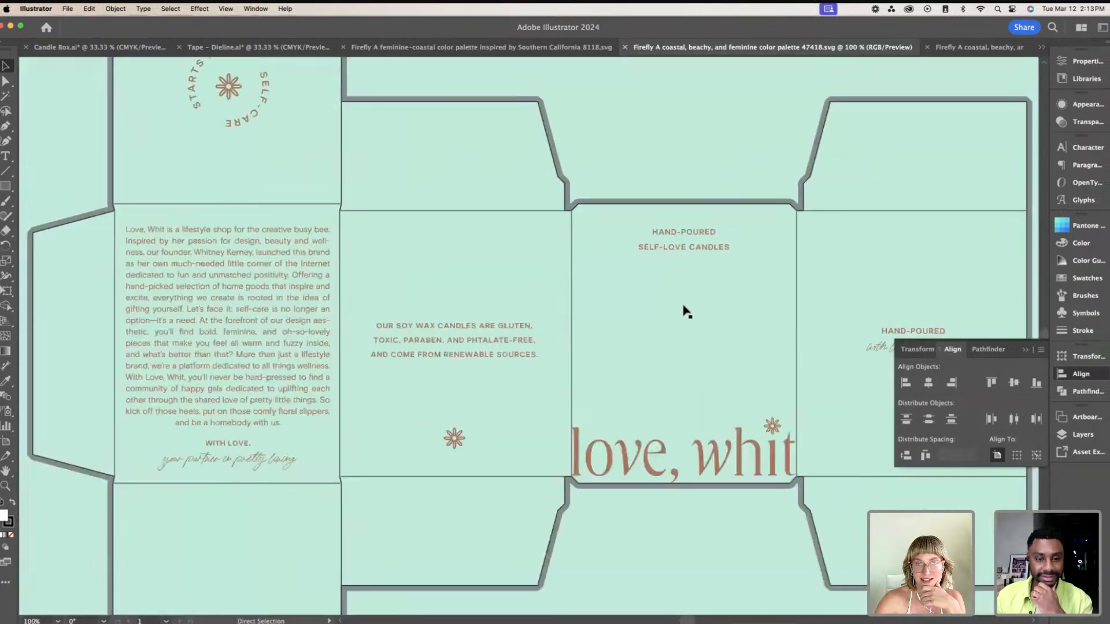
scroll(683, 311, up, 1)
double_click(654, 120)
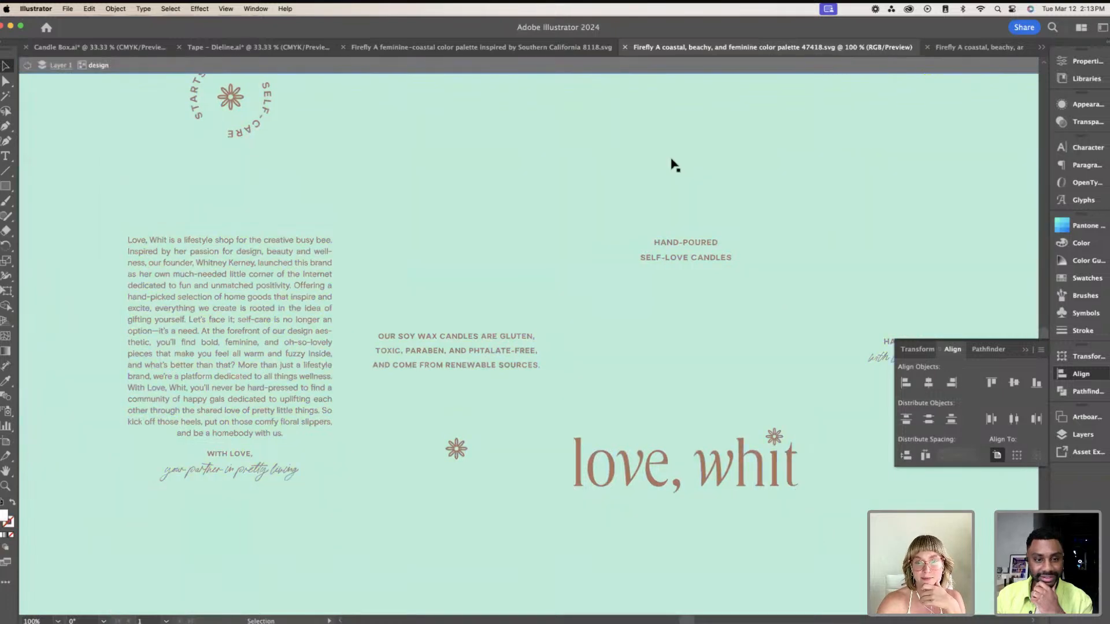
key(super+minus)
key(super+minus)
double_click(864, 172)
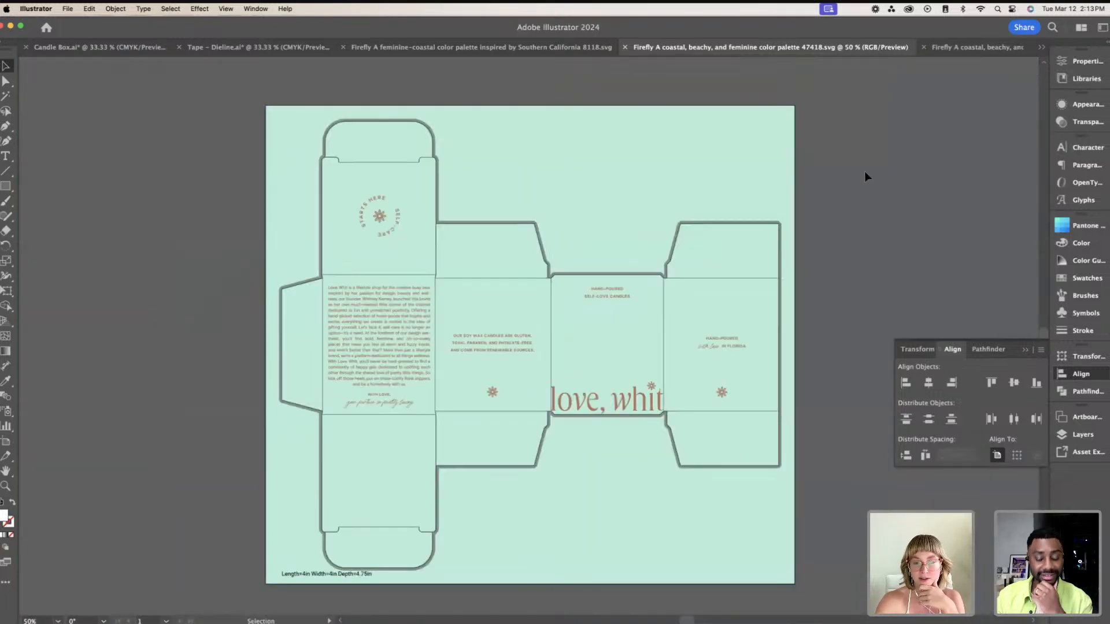
key(super+plus)
scroll(864, 176, right, 2)
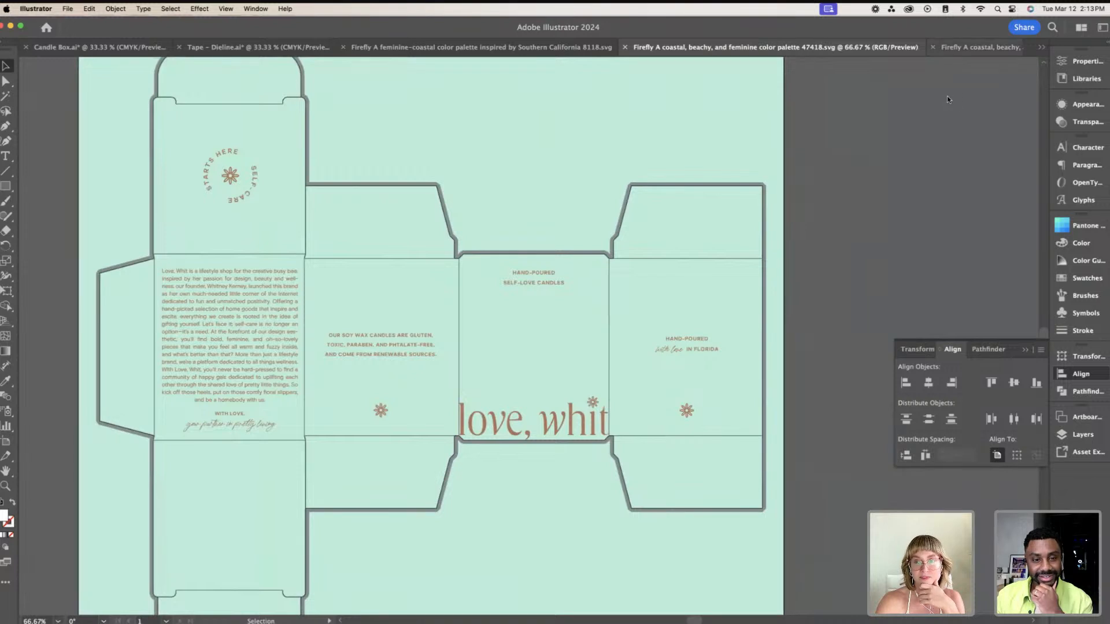
scroll(876, 229, left, 1)
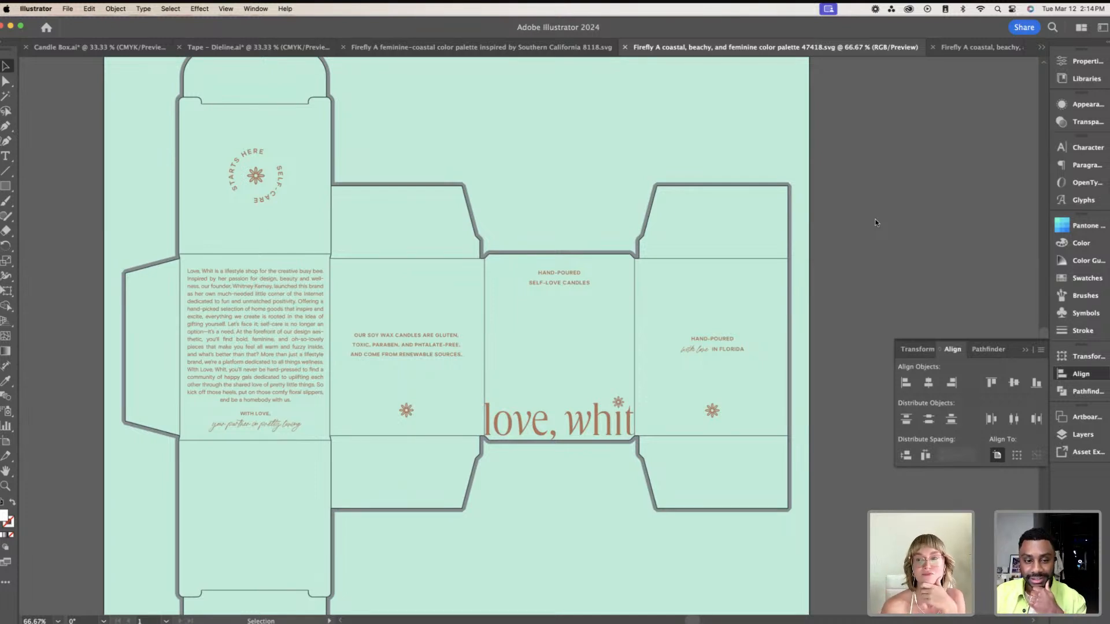
Step: Examine the pale blue-green recolored candle box in "Firefly A coastal, beachy, and feminine color palette 39708.svg"
click(982, 47)
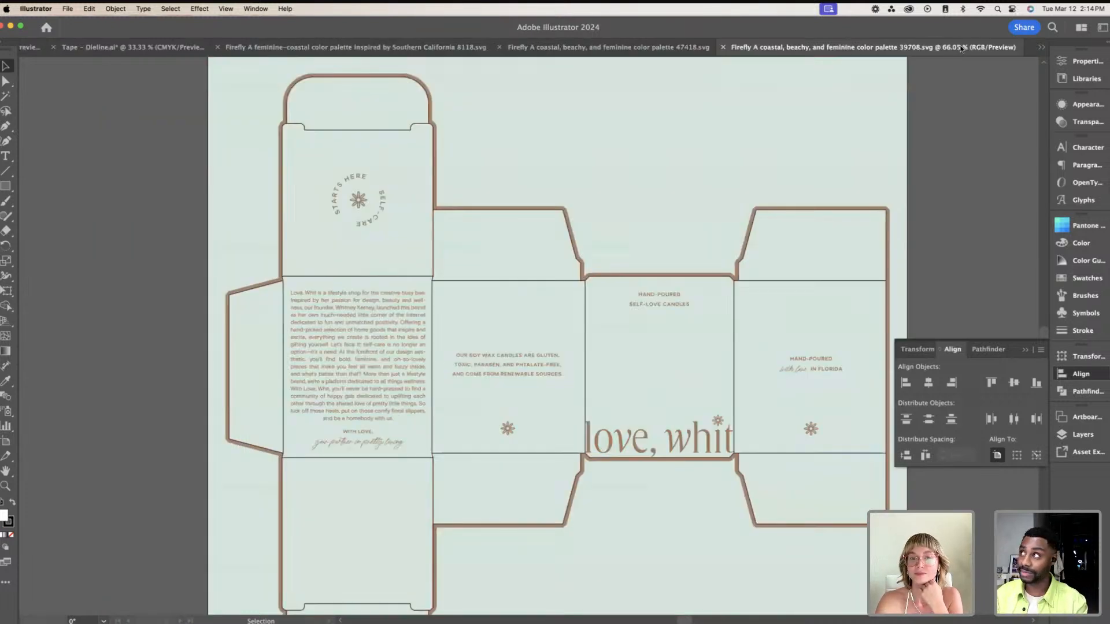
scroll(799, 208, right, 1)
scroll(799, 208, up, 1)
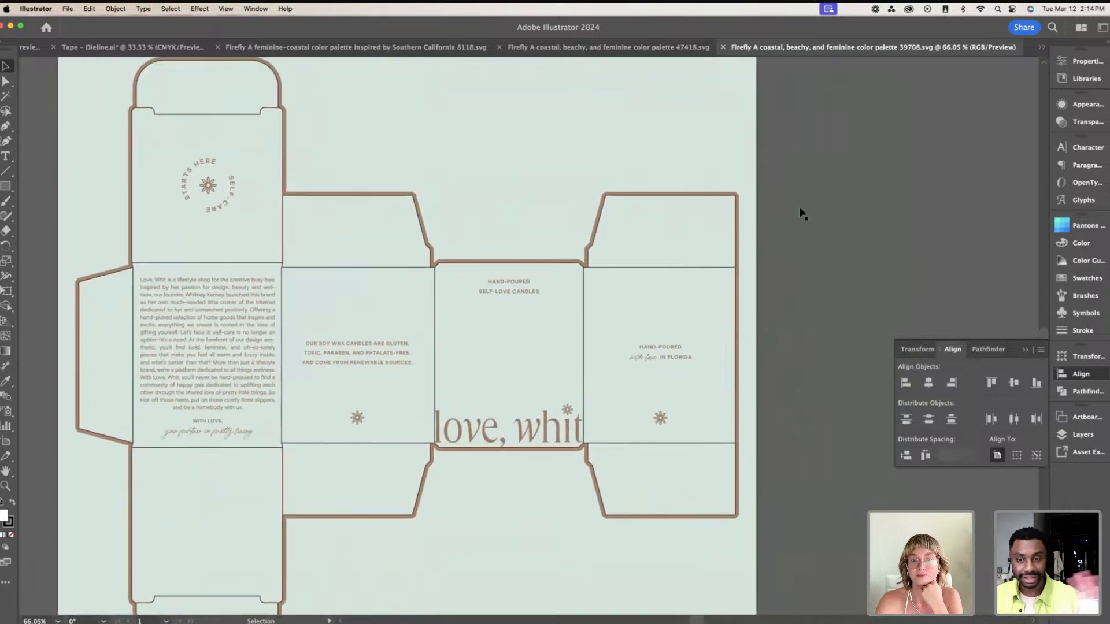
scroll(852, 227, left, 3)
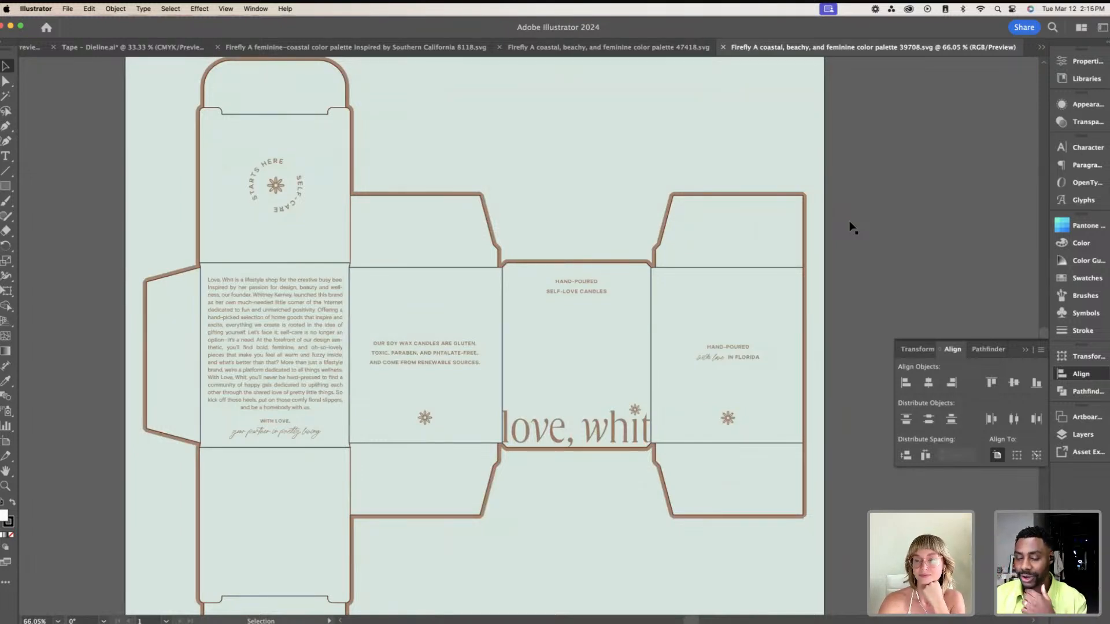
scroll(852, 227, left, 2)
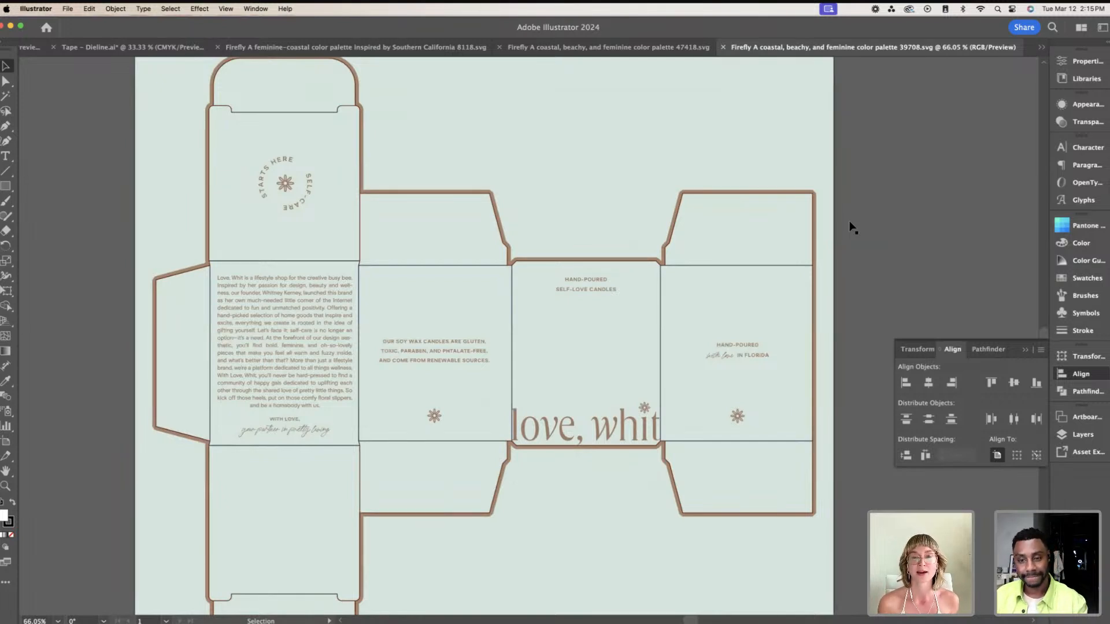
scroll(851, 225, up, 1)
scroll(851, 226, right, 1)
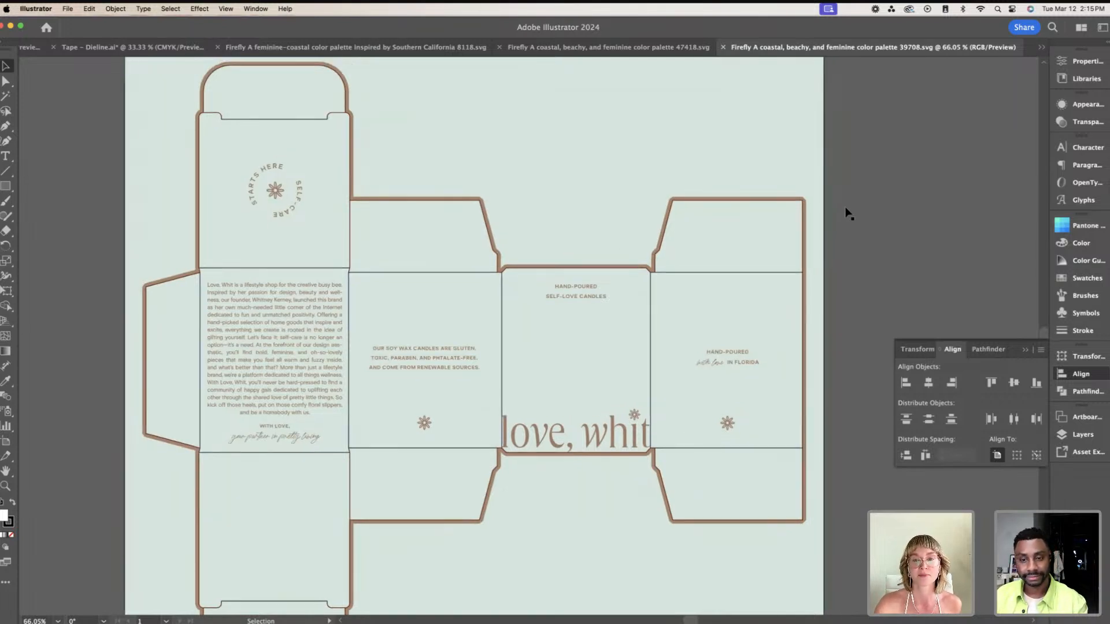
Step: Compare the pink recolored candle box in the 8118 SVG with the original exterior dieline in Candle Box.ai
click(429, 48)
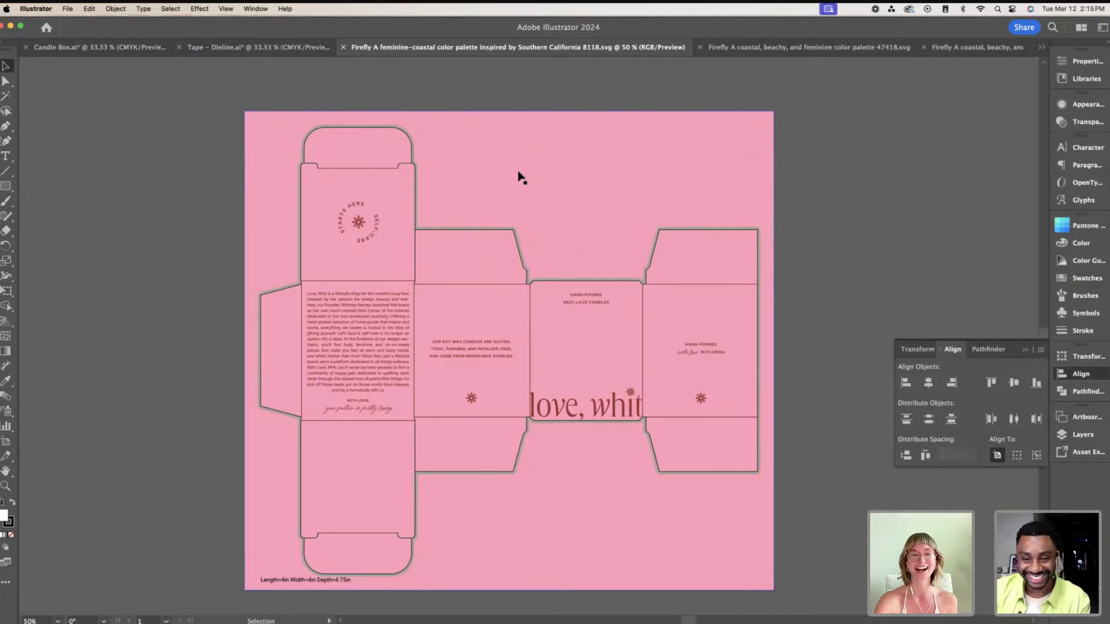
click(103, 51)
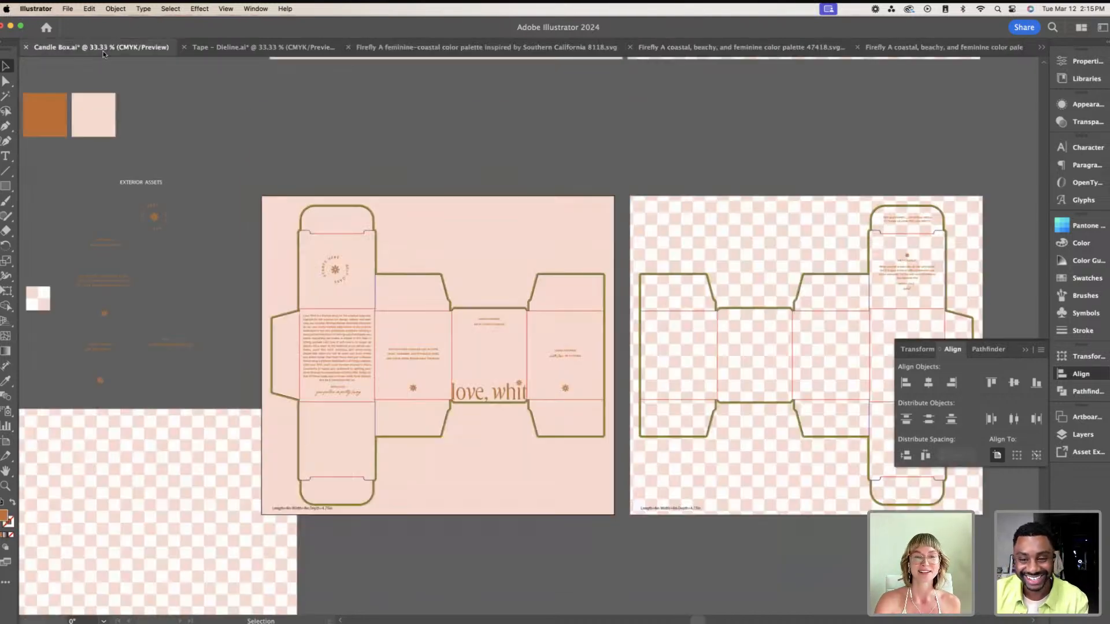
key(super+equal)
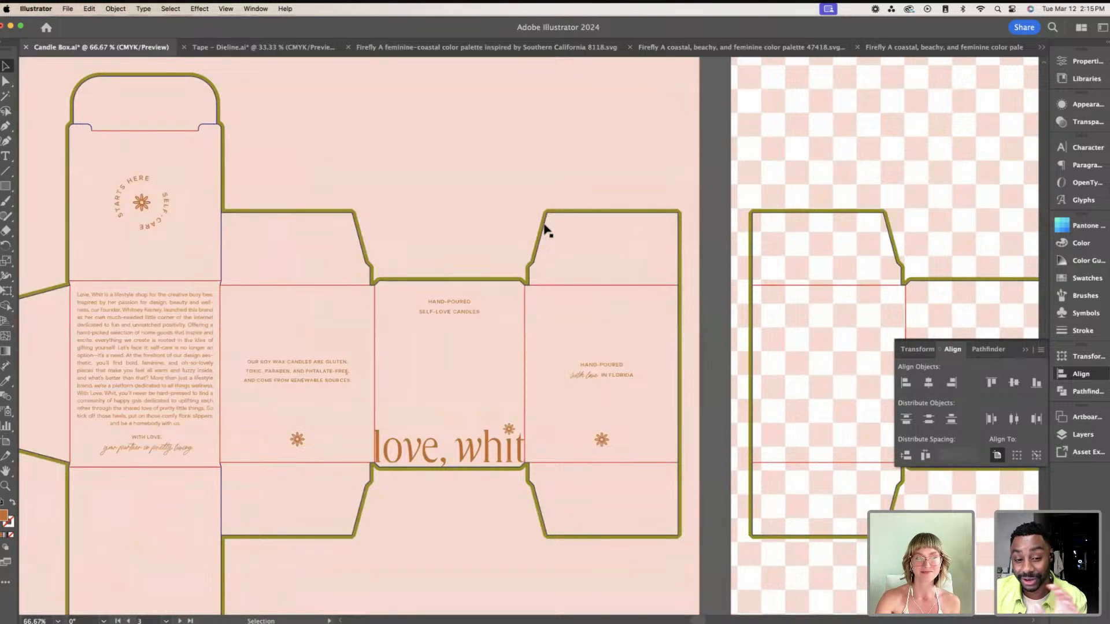
scroll(546, 230, left, 5)
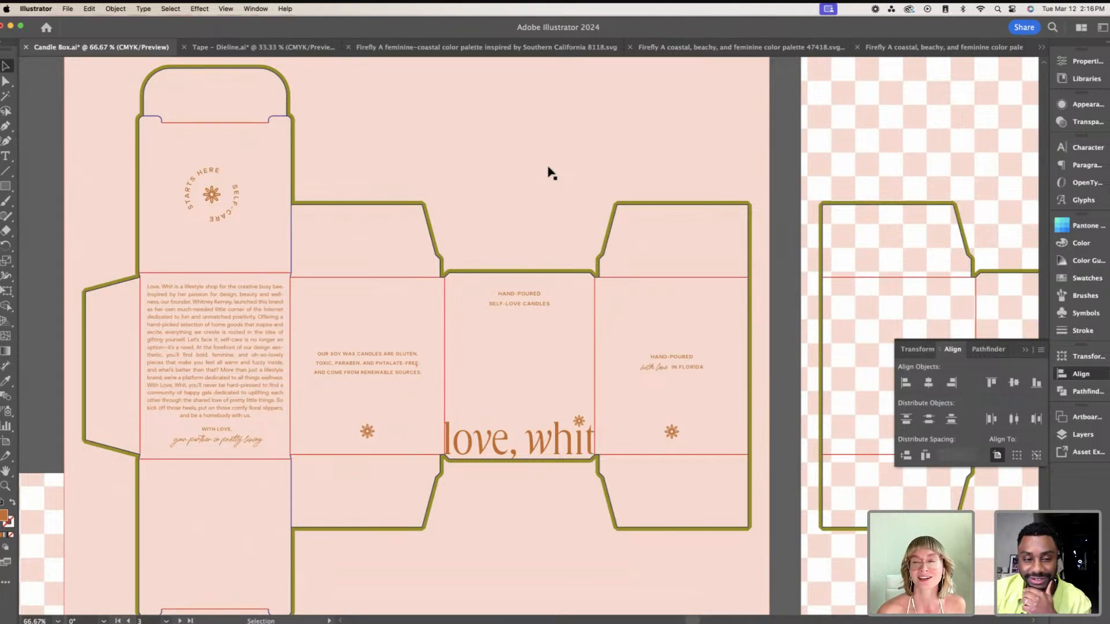
click(483, 47)
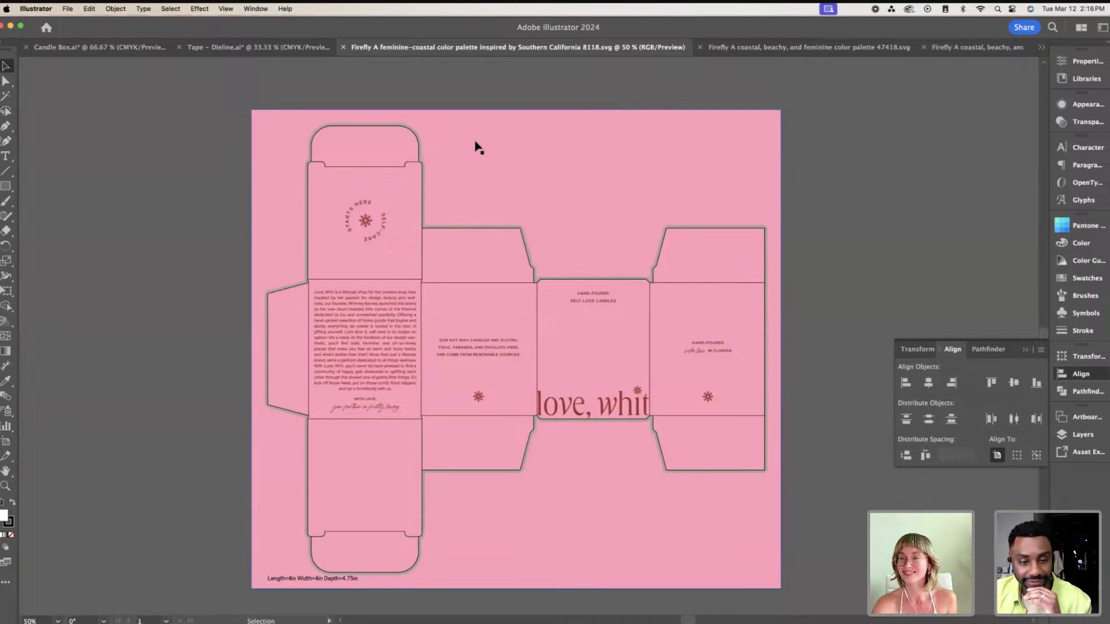
scroll(477, 147, down, 1)
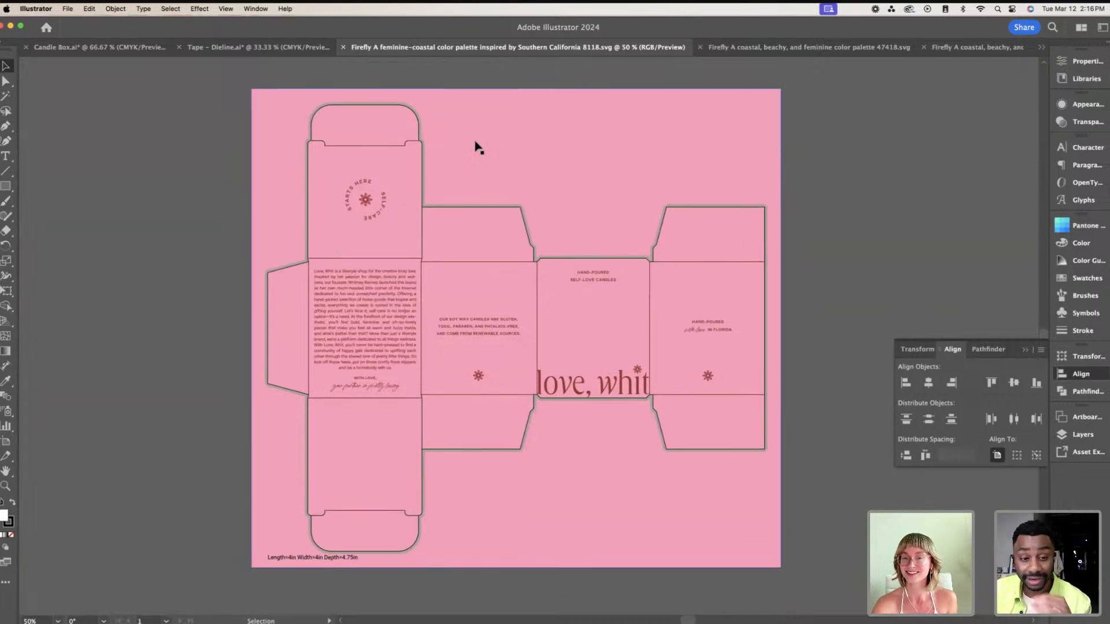
scroll(477, 147, right, 3)
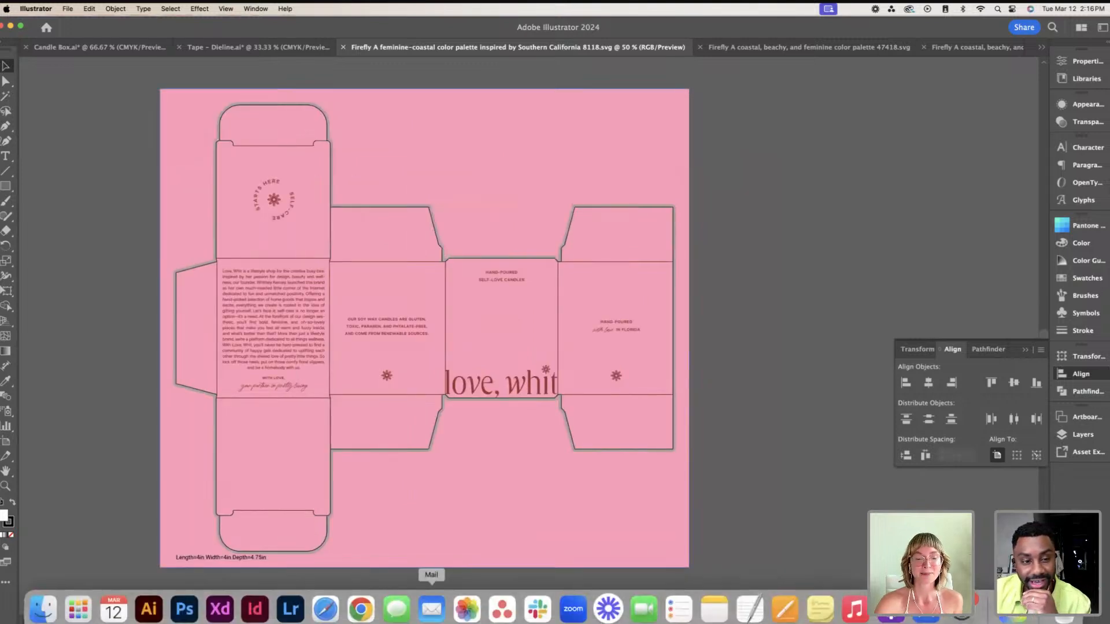
Step: Switch back to Firefly in Chrome, restart Generative recolor and choose "tape - for firefly-03.svg" as the artwork to upload
click(359, 612)
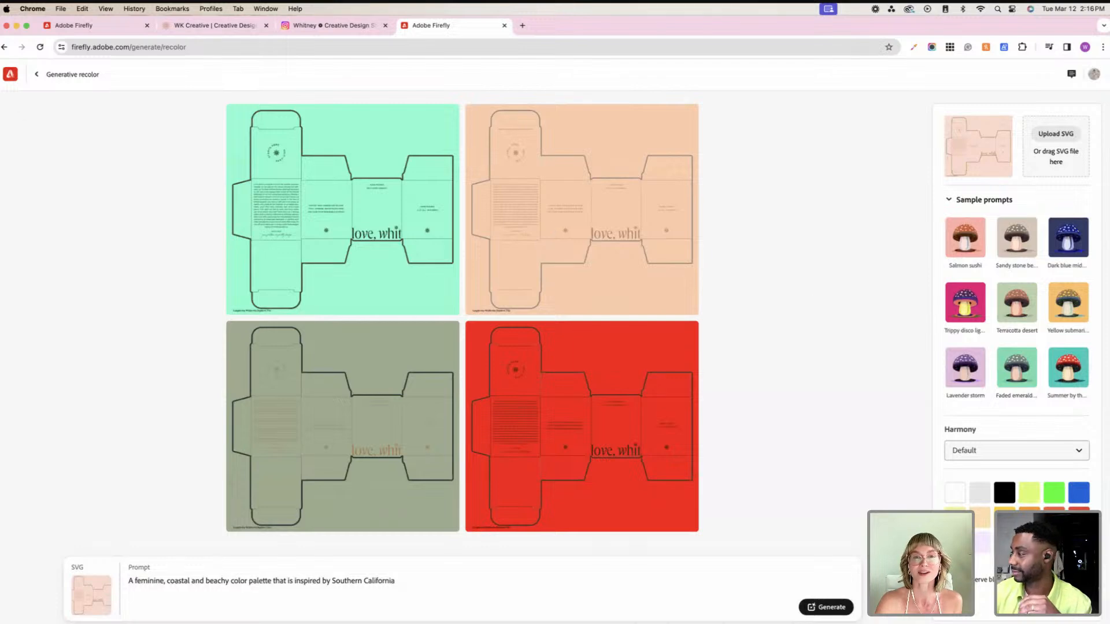
click(36, 75)
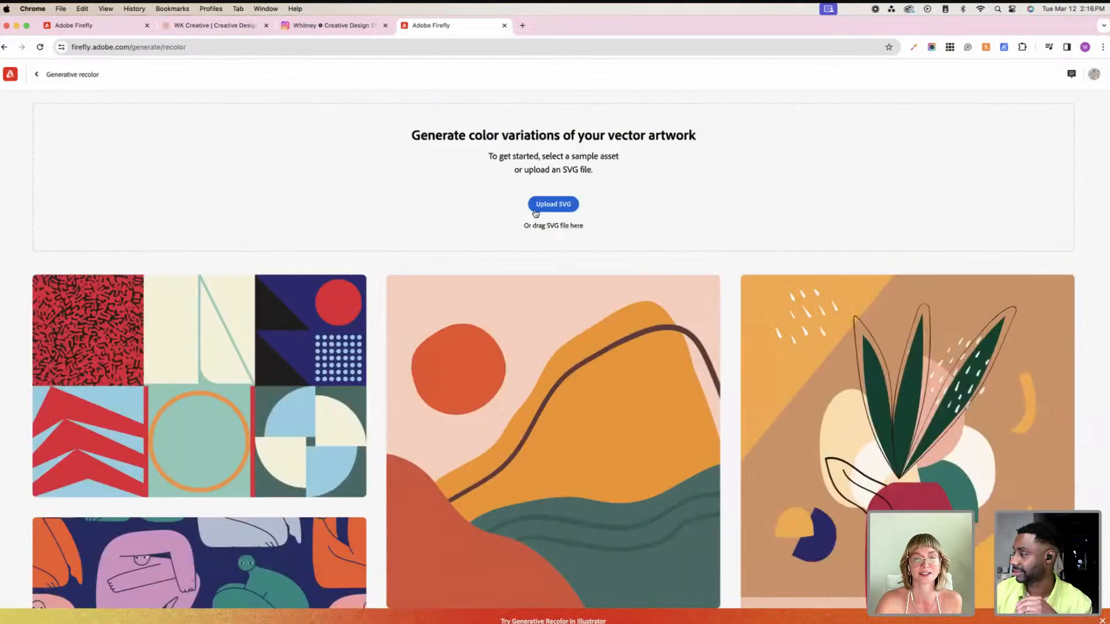
click(553, 207)
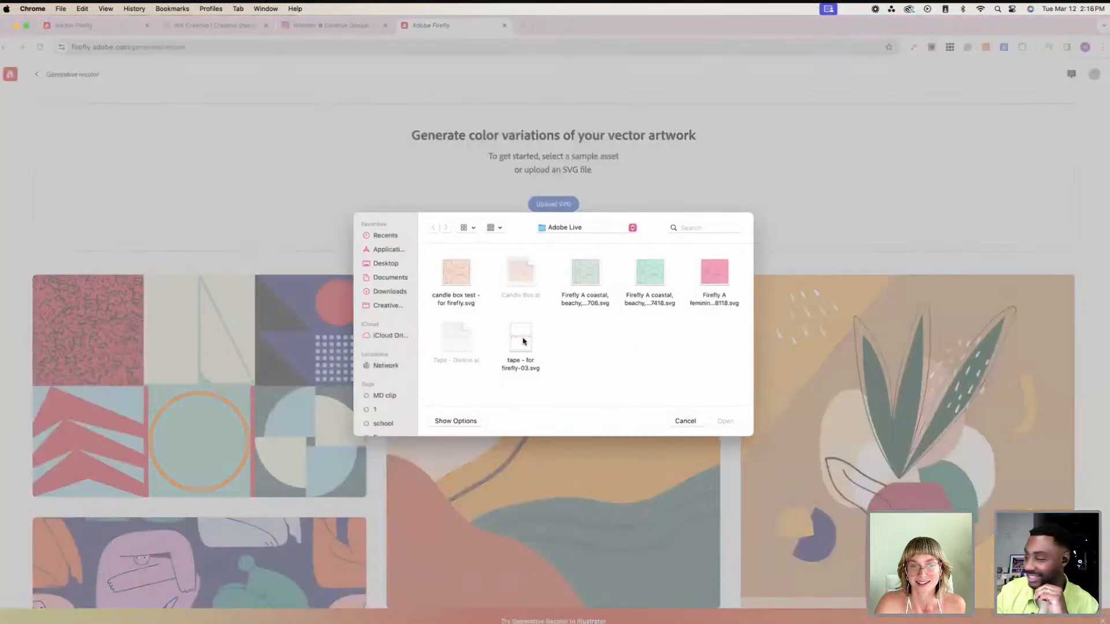
click(522, 341)
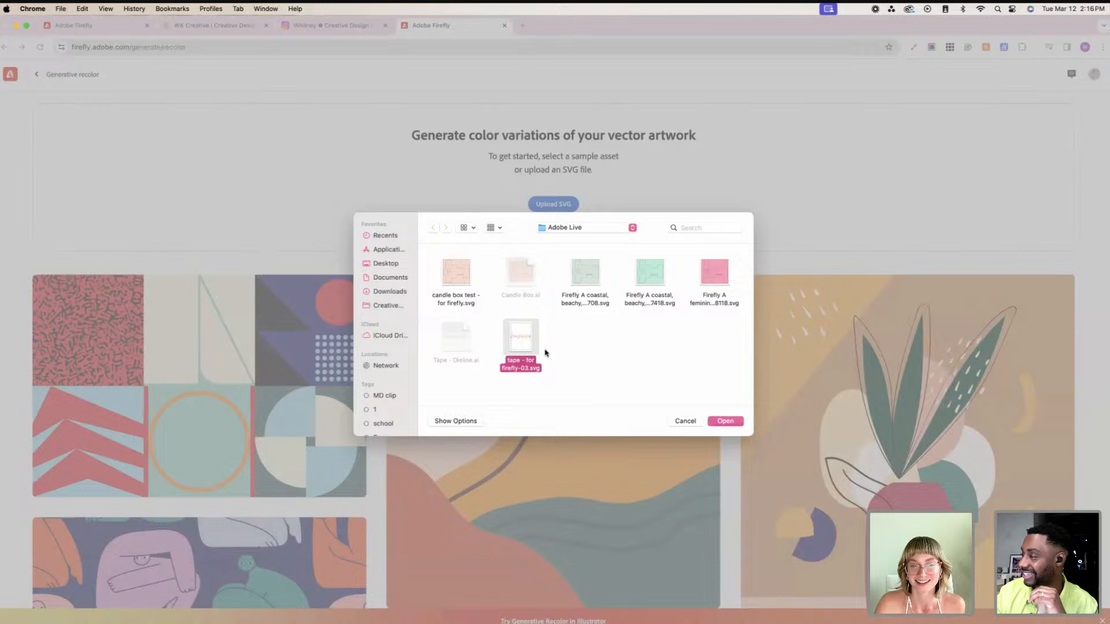
Step: Upload the artwork file "tape - for firefly-03.svg" from the Adobe Live folder for recoloring
click(704, 370)
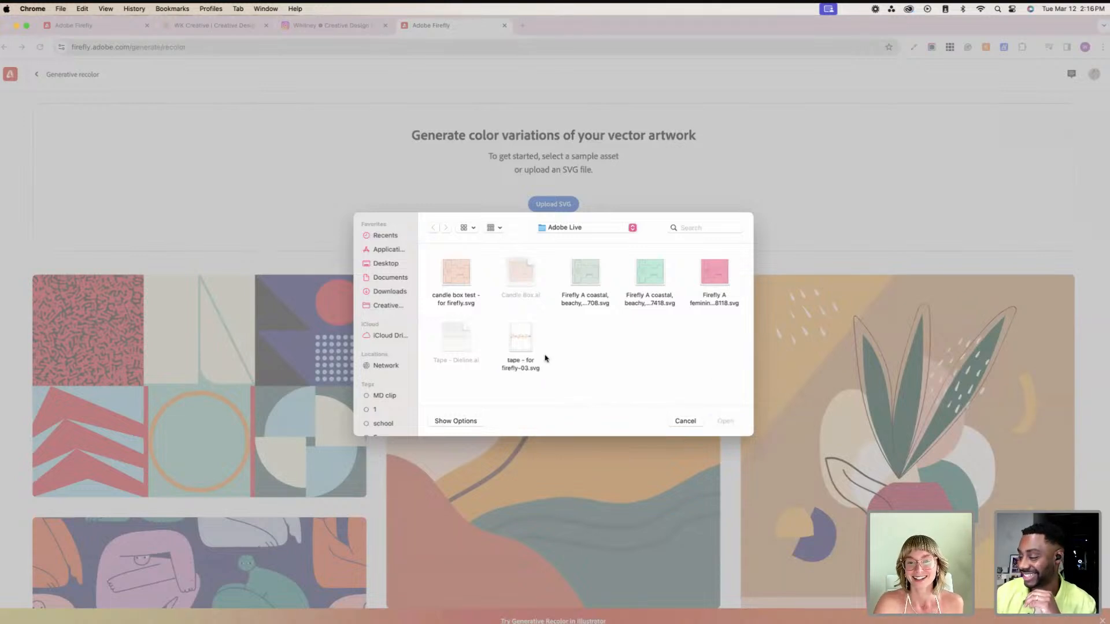
click(518, 345)
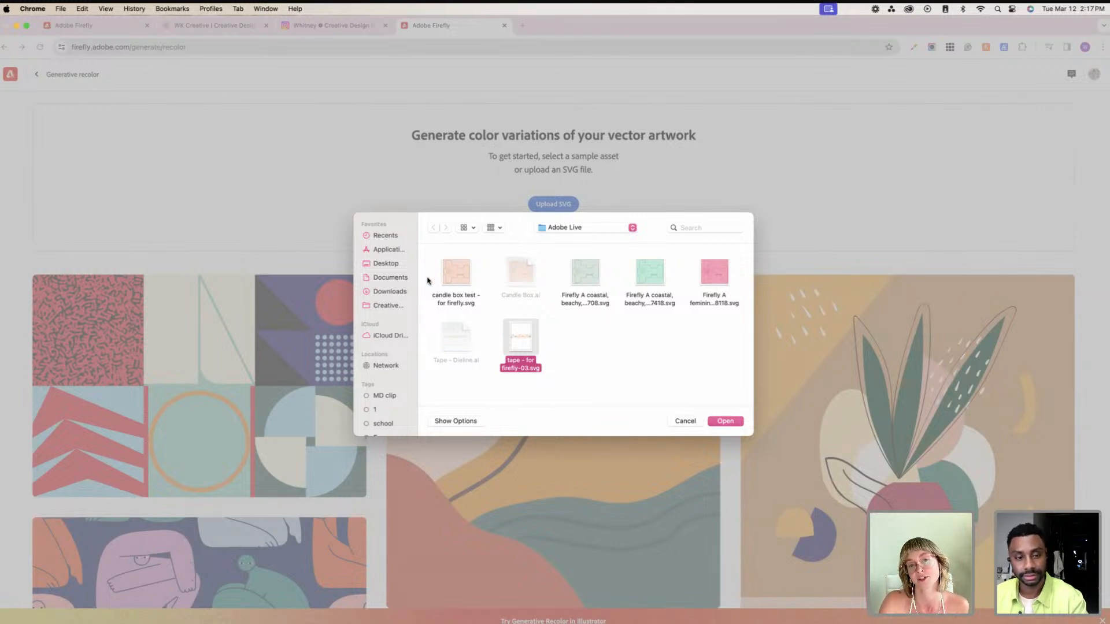
click(725, 420)
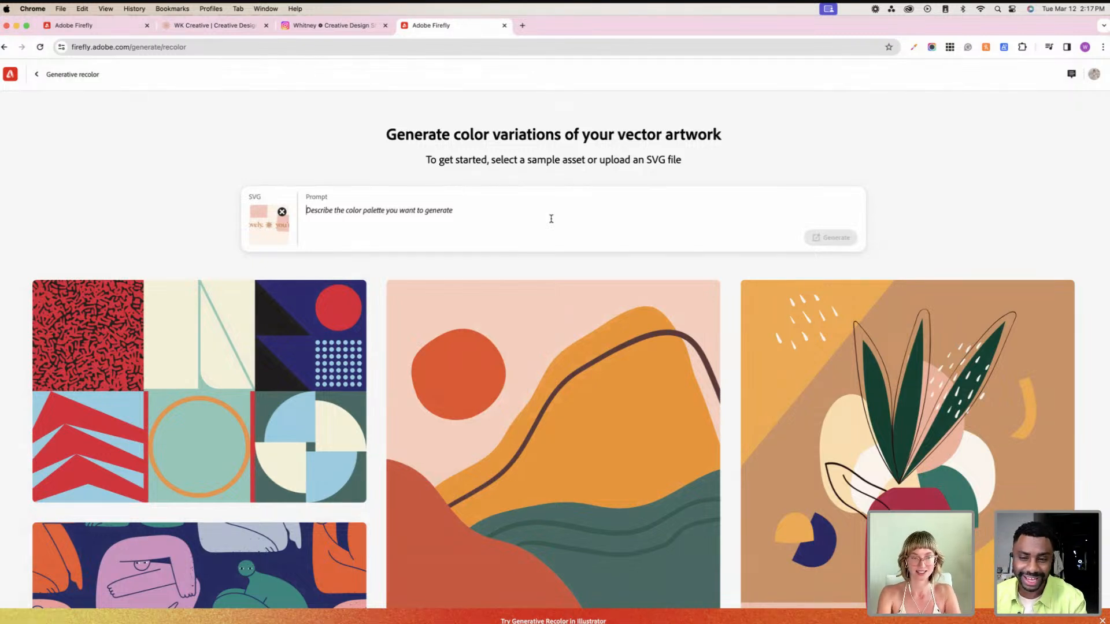
Step: Generate color variations of the tape artwork from the prompt "A modern, boho color palette"
text(A moder)
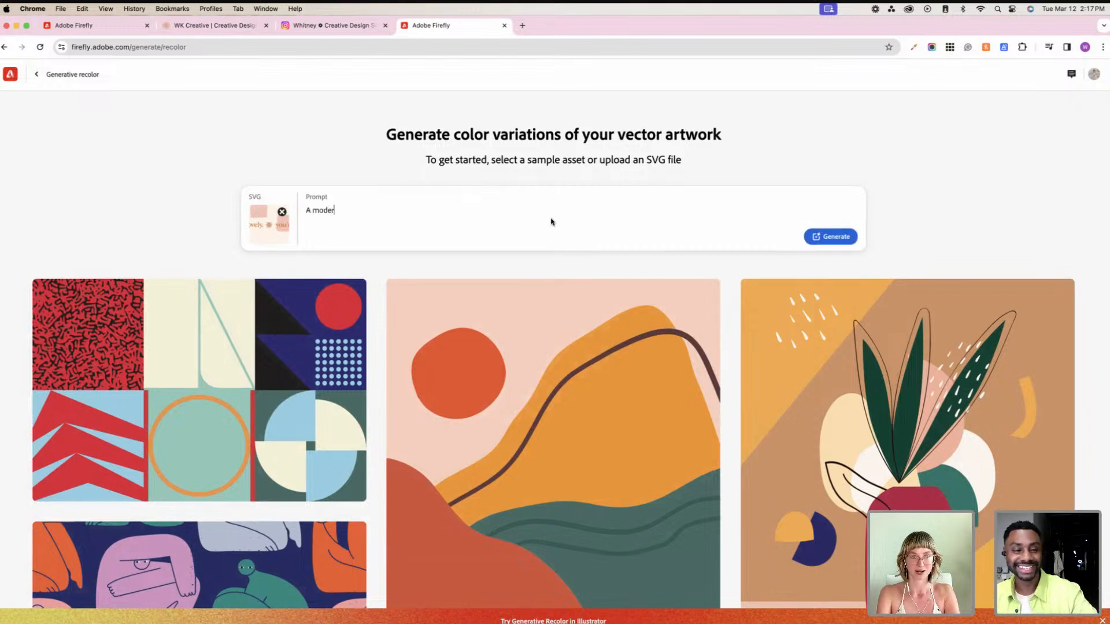
text(n, boho )
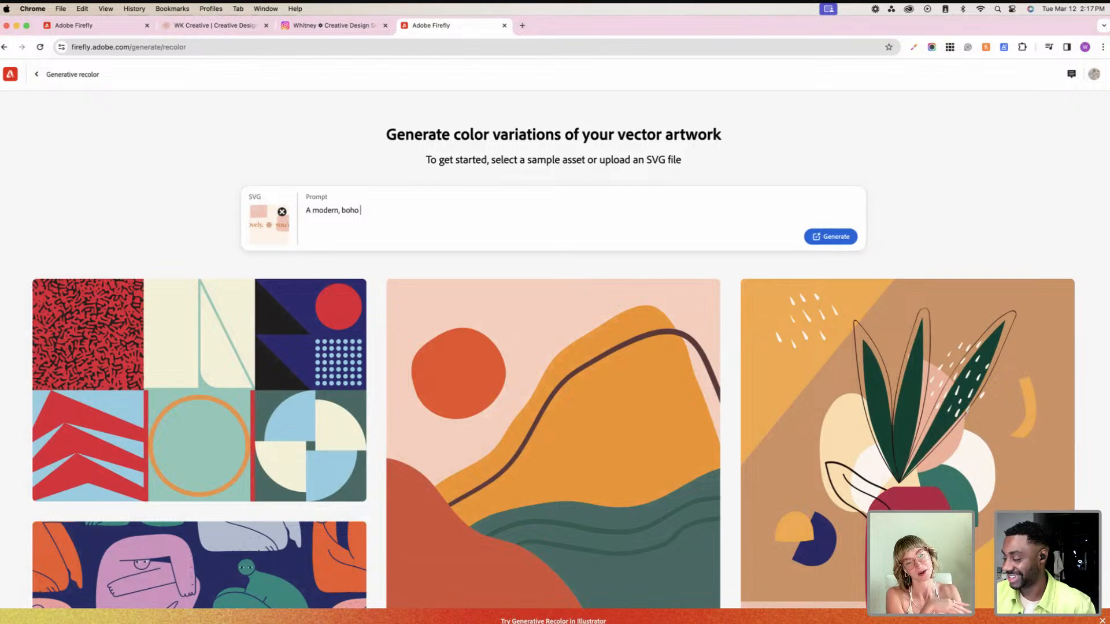
text(color palett)
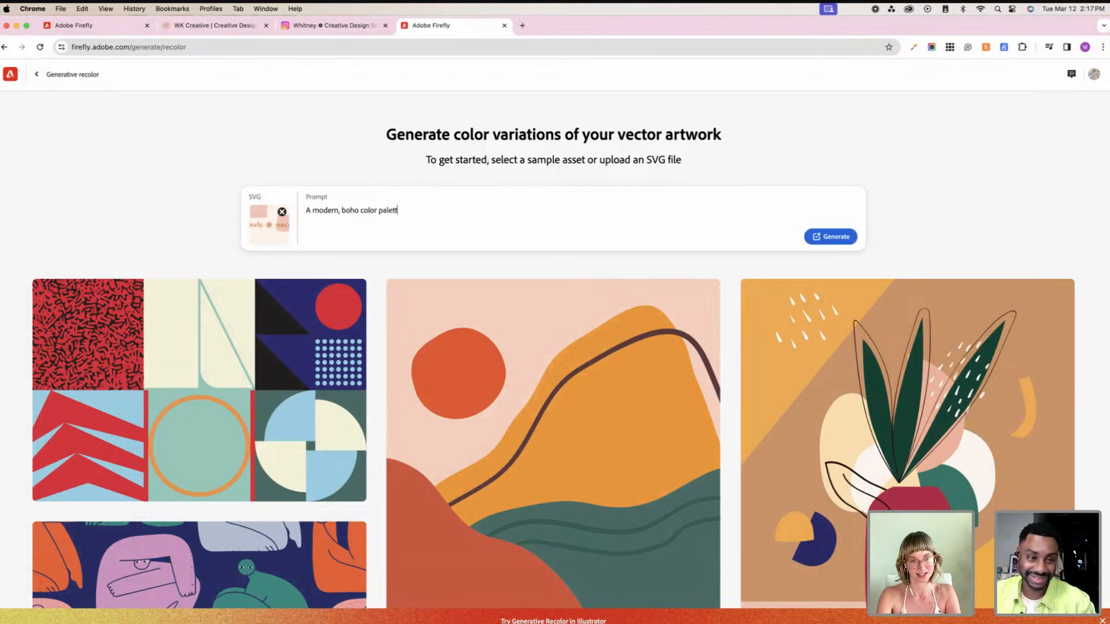
text(e)
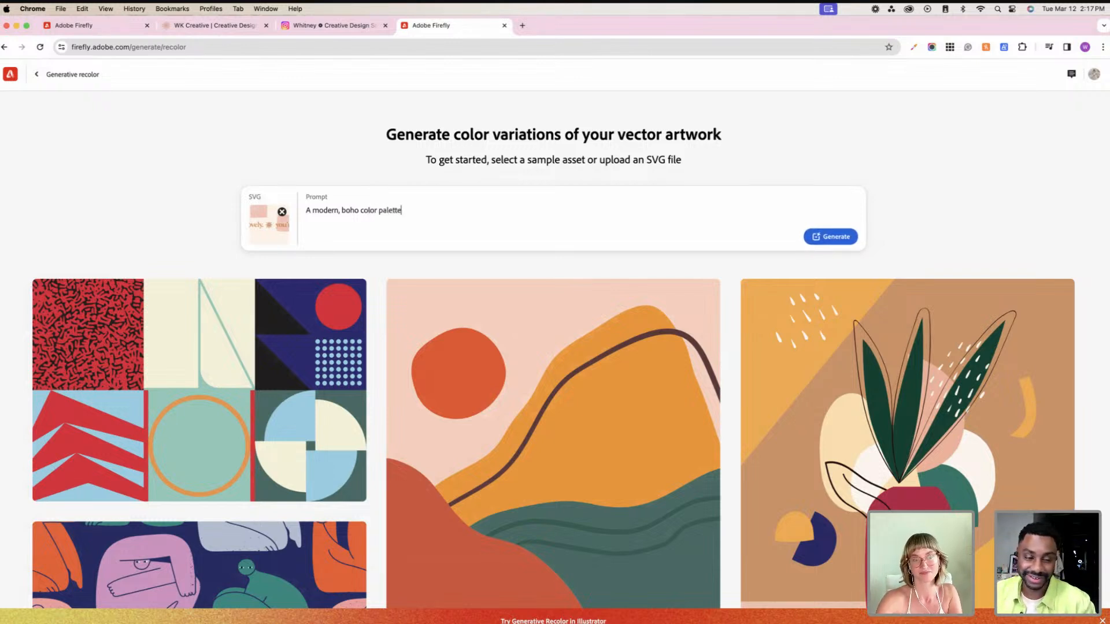
click(827, 237)
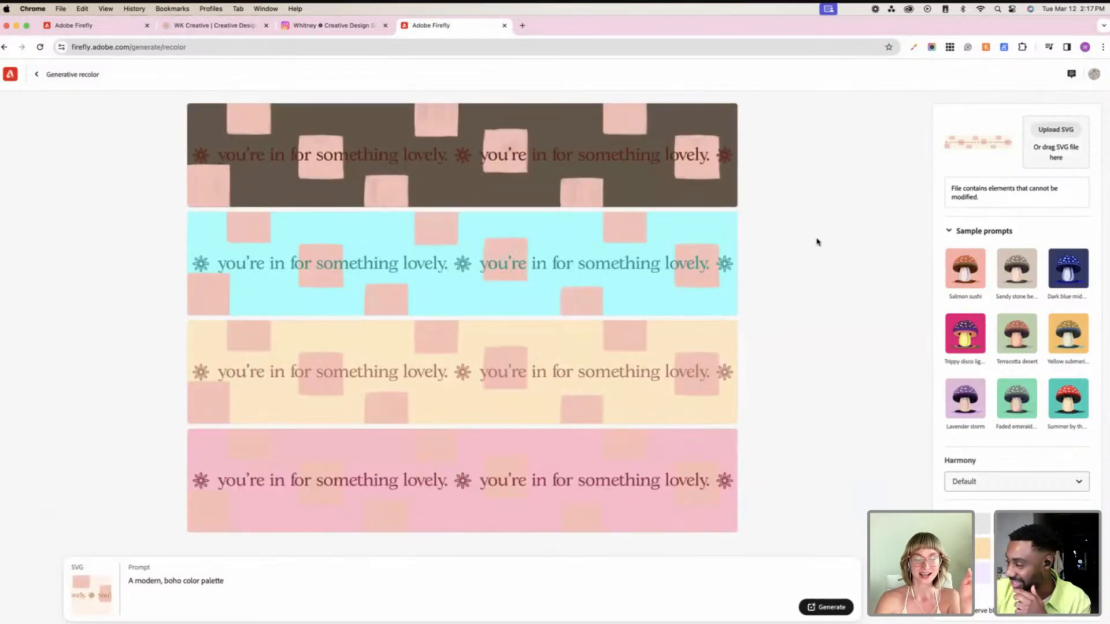
Step: Shuffle the colors of the fourth variation repeatedly, ending on a pink background with dark red lettering
mouse_move(467, 260)
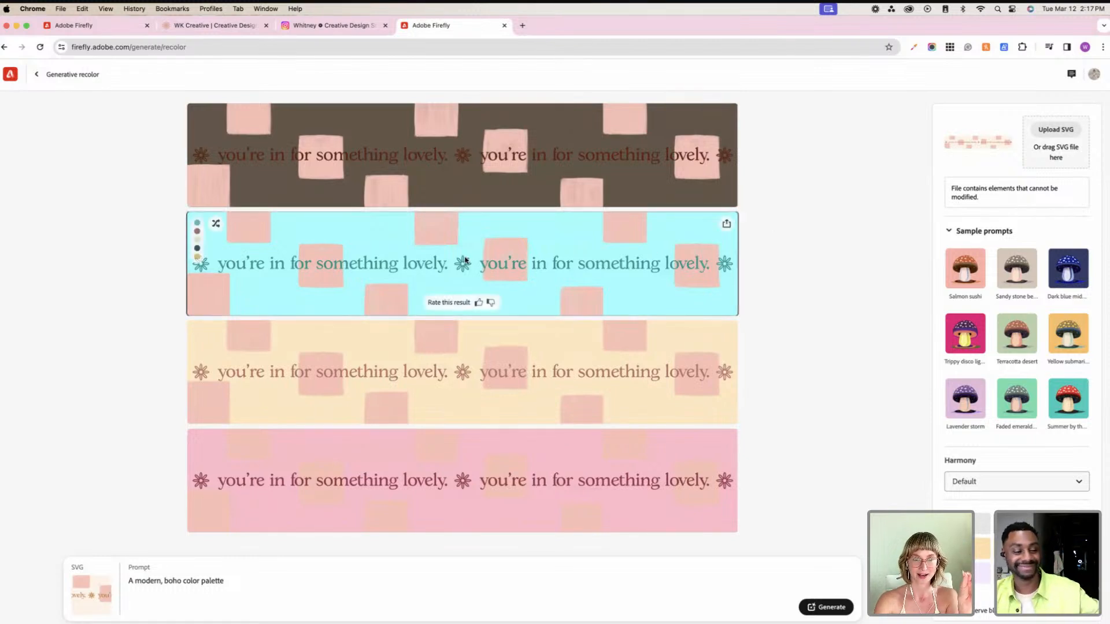
mouse_move(328, 447)
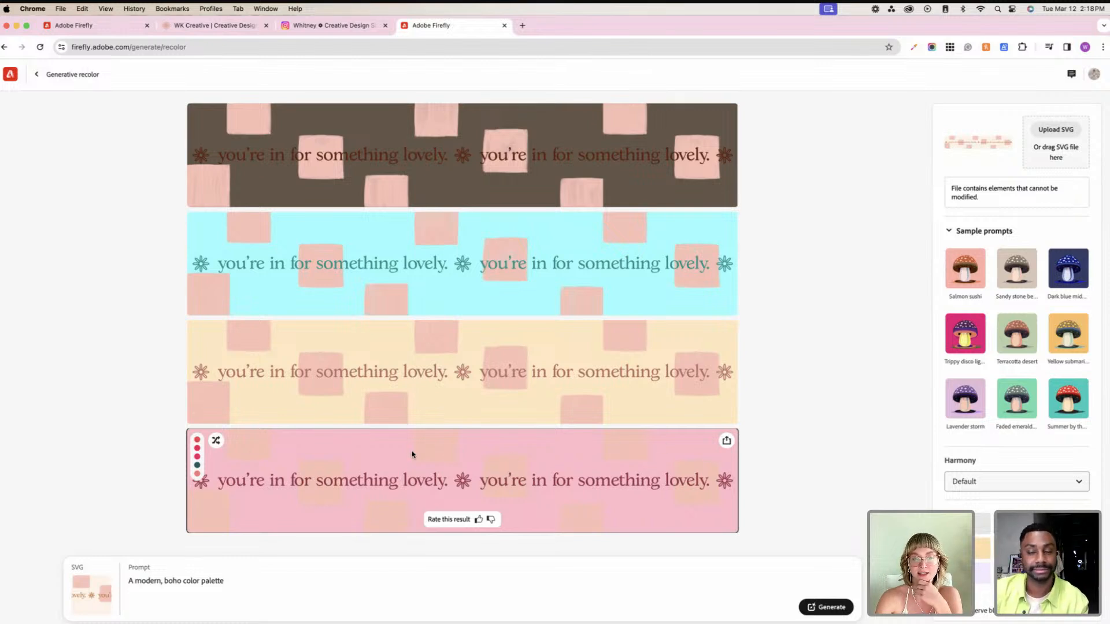
click(216, 440)
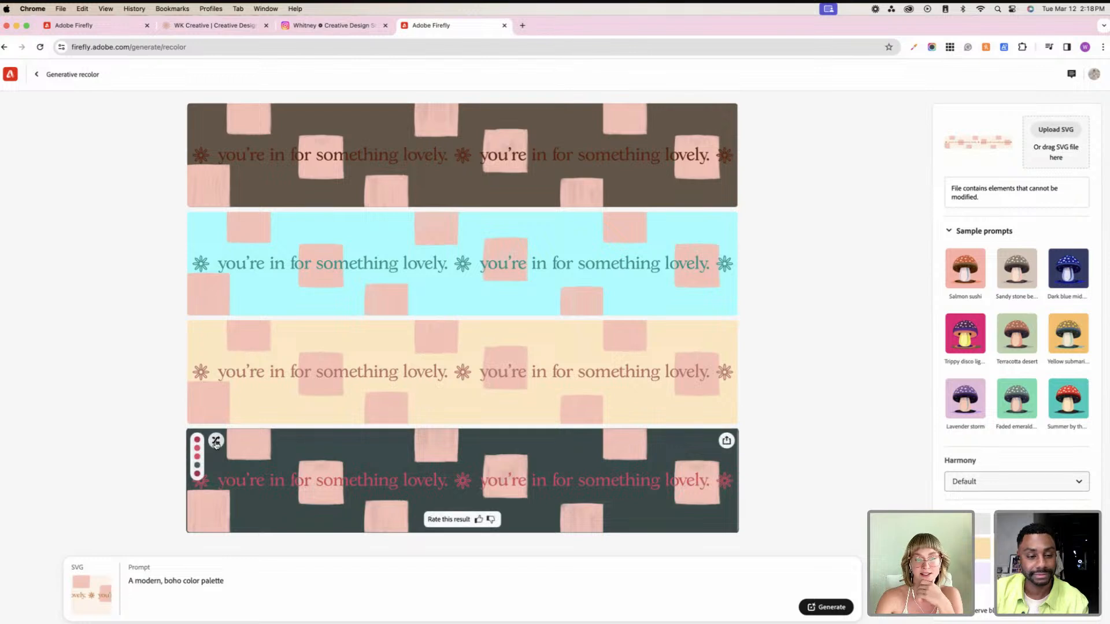
click(215, 441)
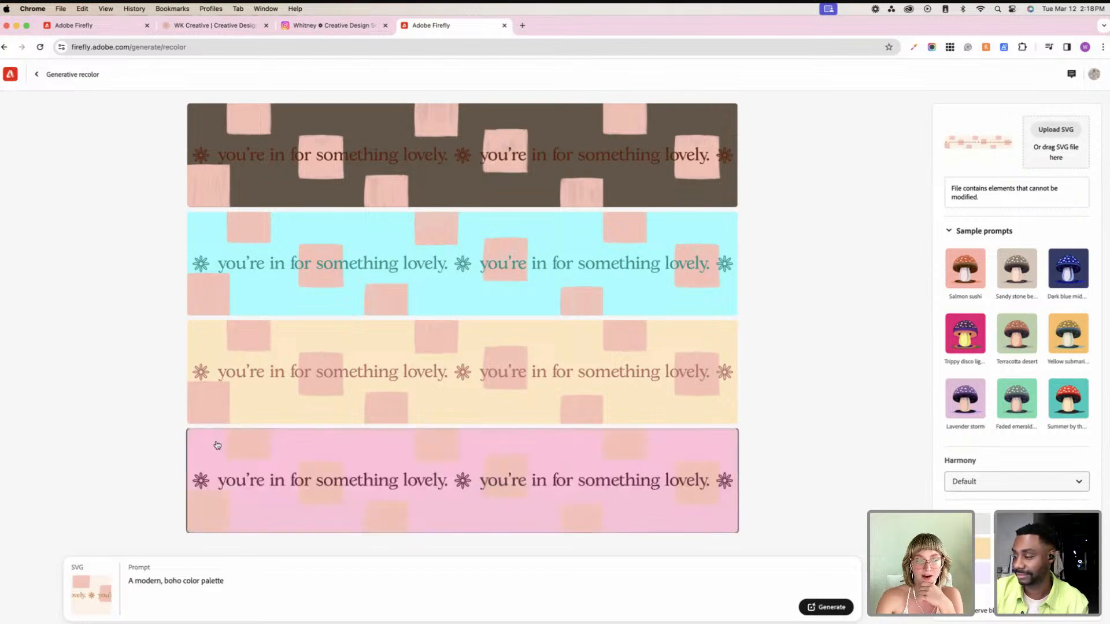
click(216, 441)
click(215, 441)
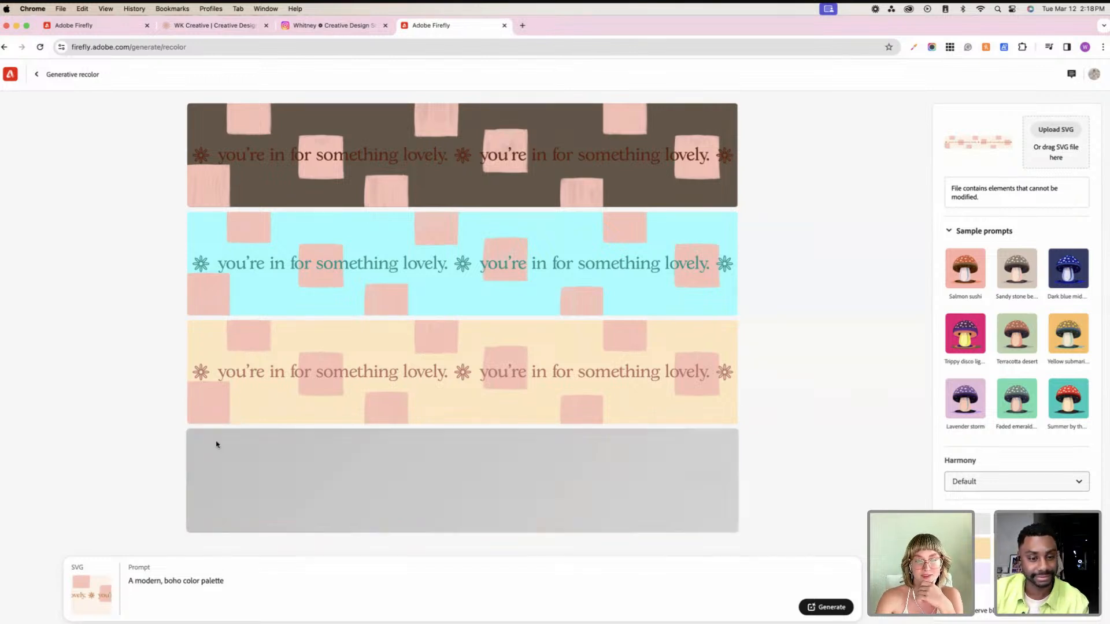
click(216, 440)
click(215, 441)
click(216, 441)
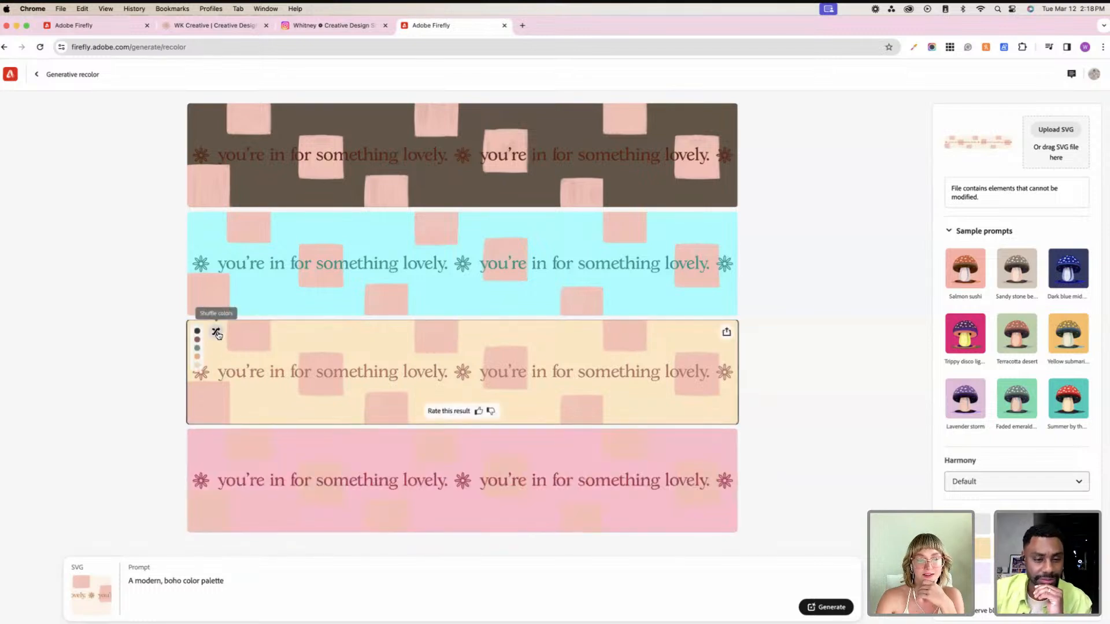
Step: Shuffle the colors of the third variation until it has a pale pink background with dark gray lettering
click(216, 333)
click(217, 333)
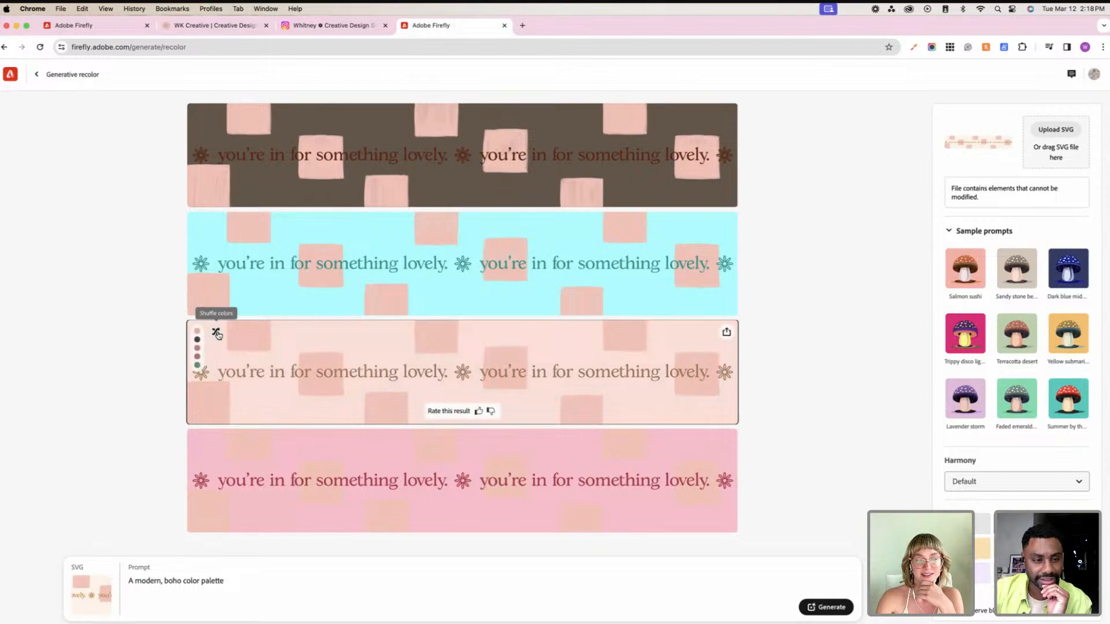
click(217, 333)
click(216, 333)
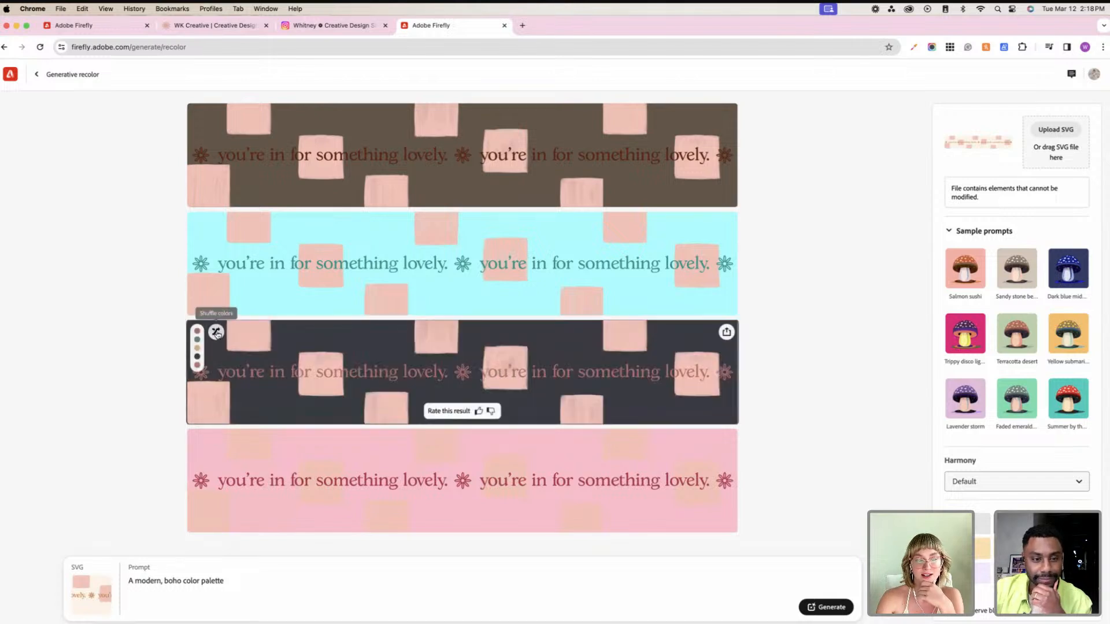
click(216, 333)
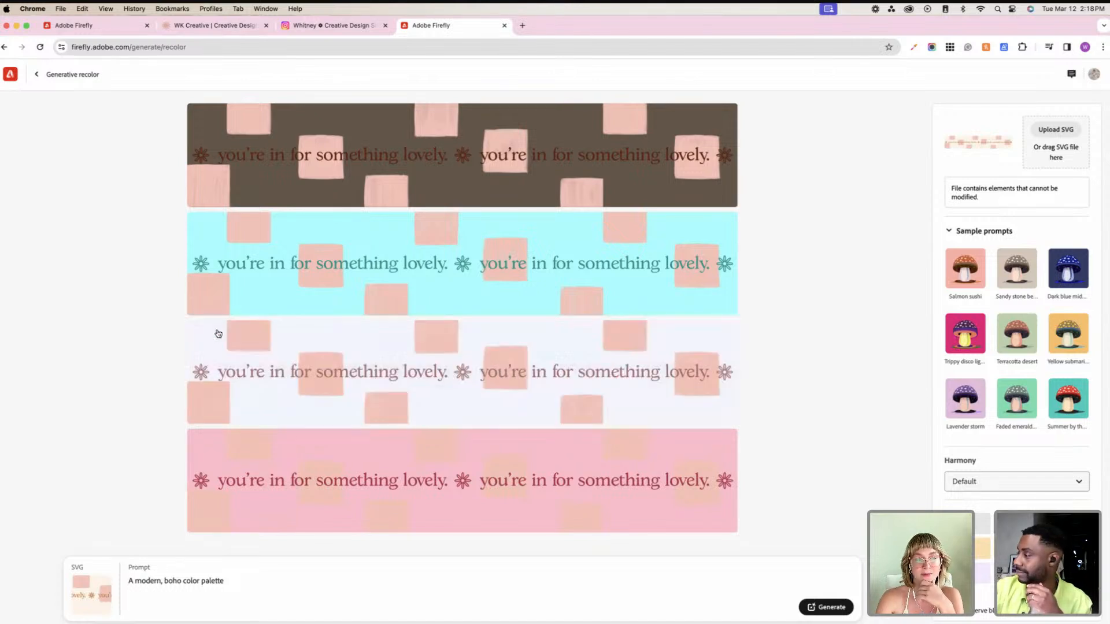
click(217, 332)
click(217, 332)
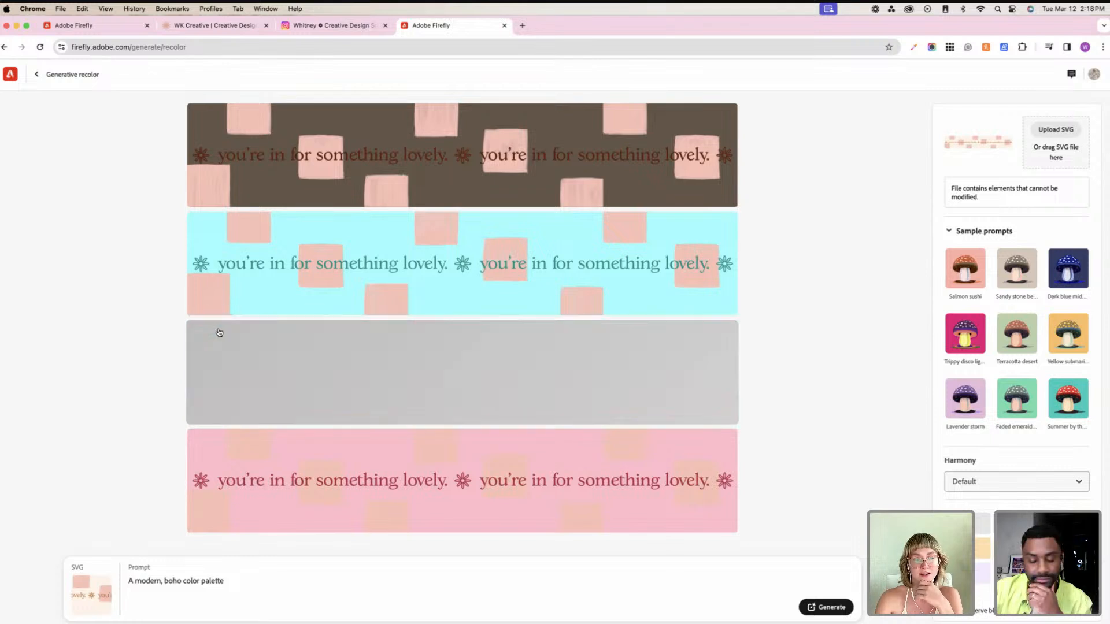
click(216, 332)
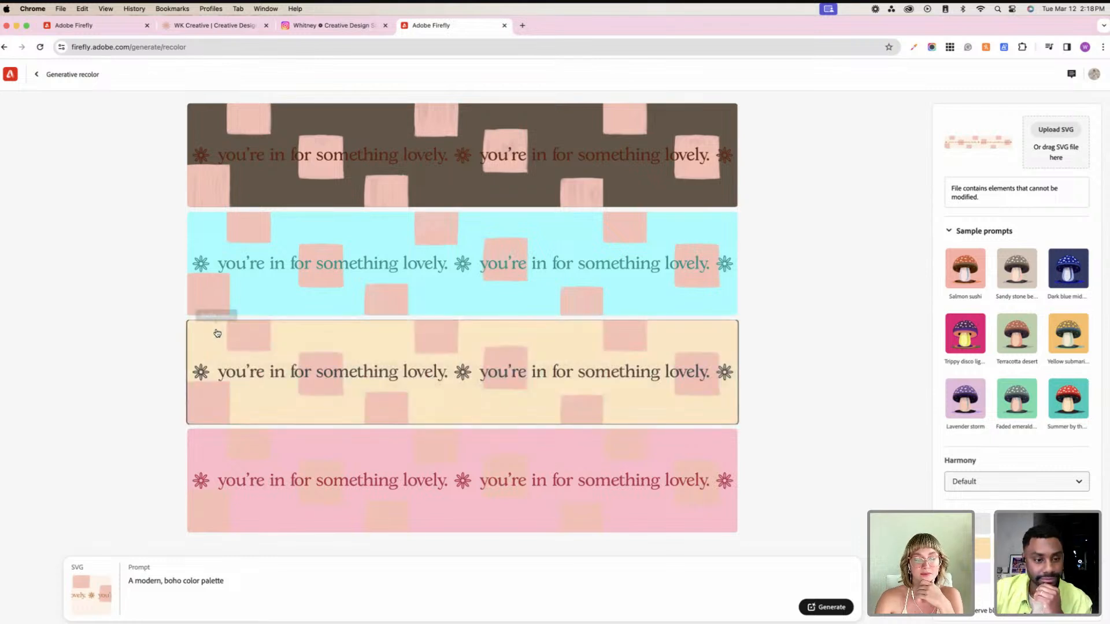
click(217, 333)
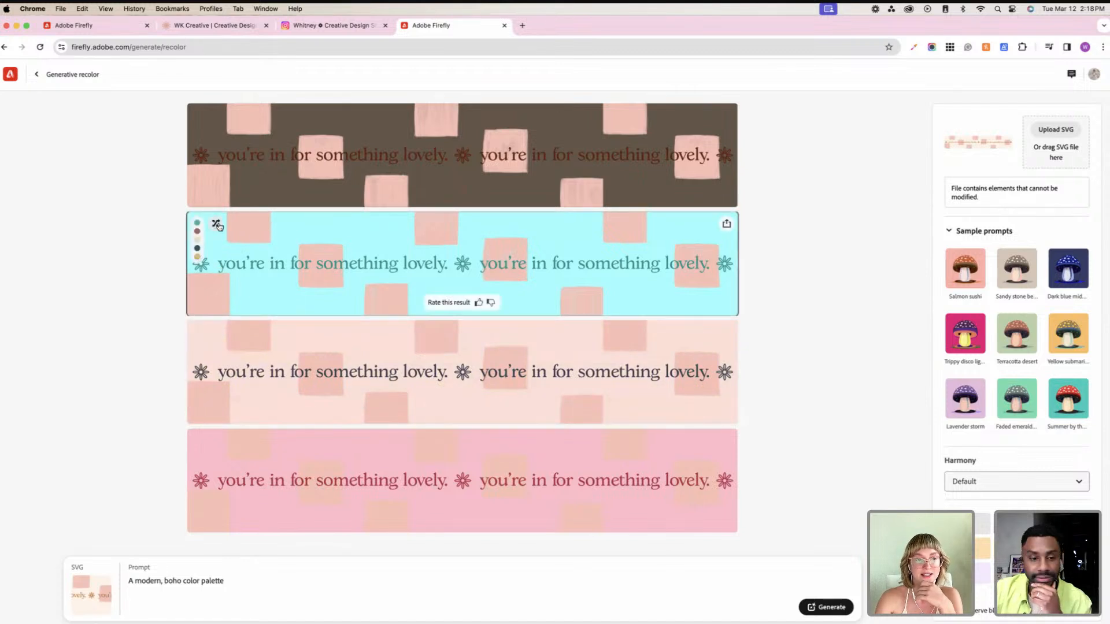
Step: Shuffle the colors of the second variation repeatedly, ending on a bright cyan background with muted red lettering
click(217, 225)
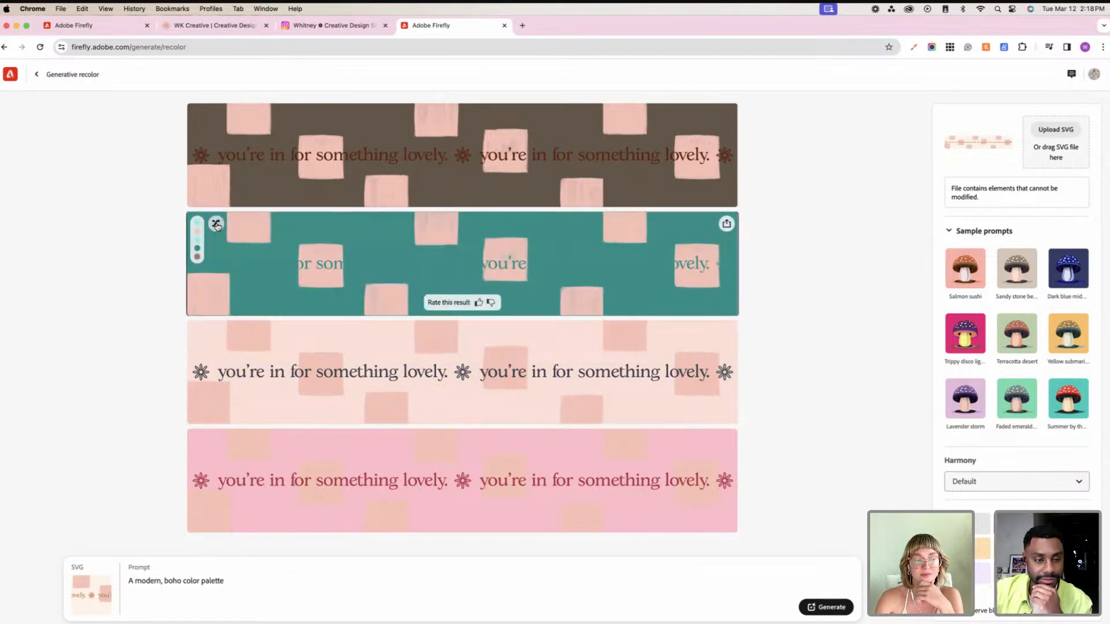
click(217, 225)
click(217, 225)
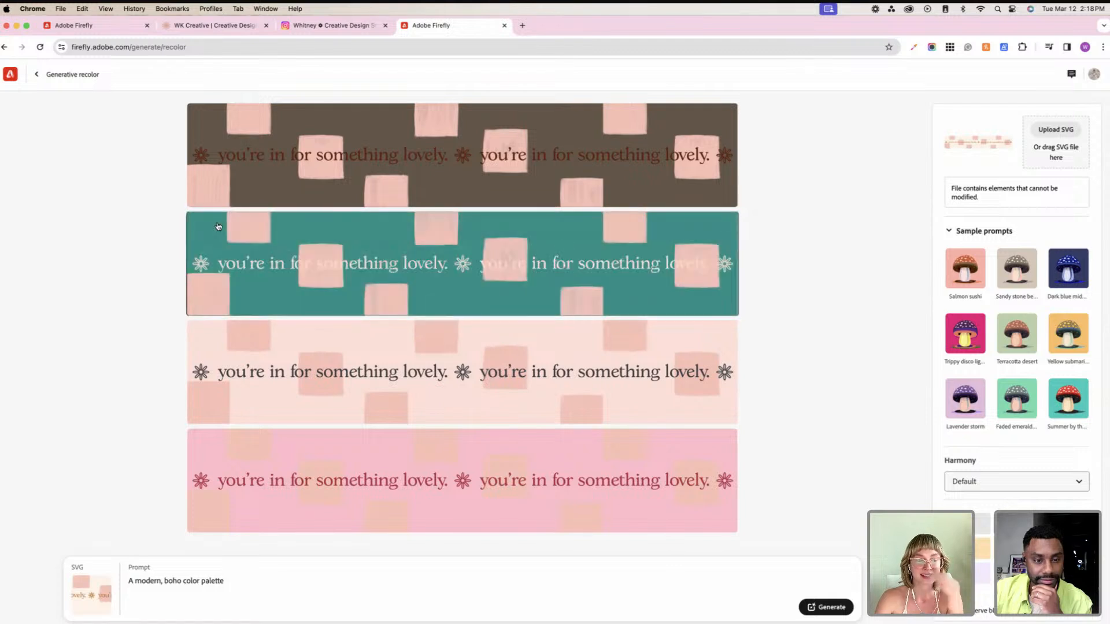
click(217, 225)
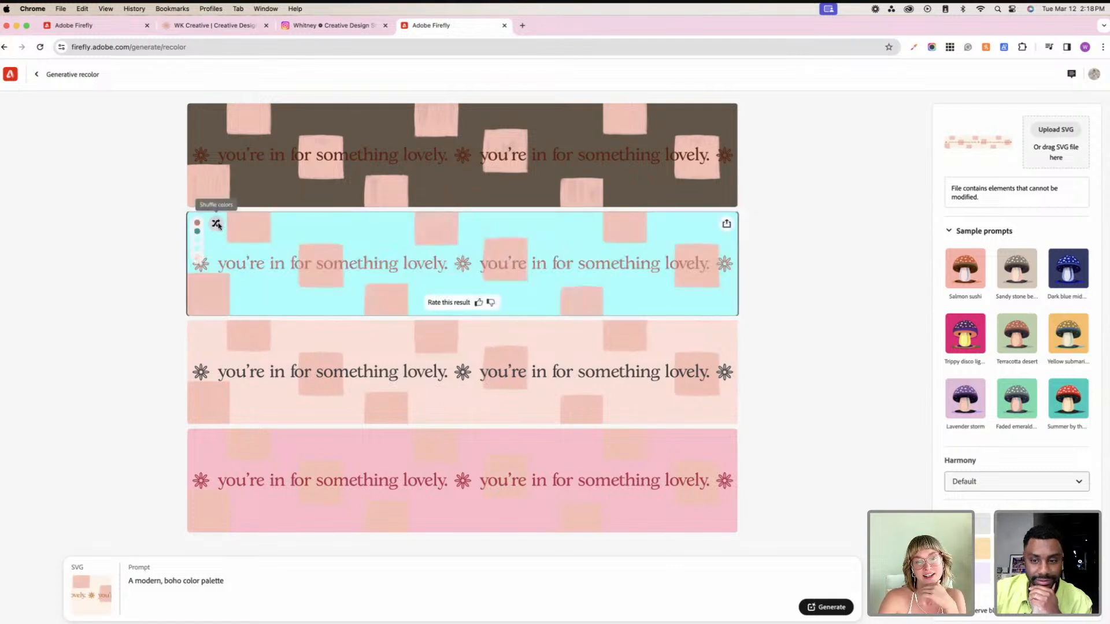
click(217, 225)
click(218, 226)
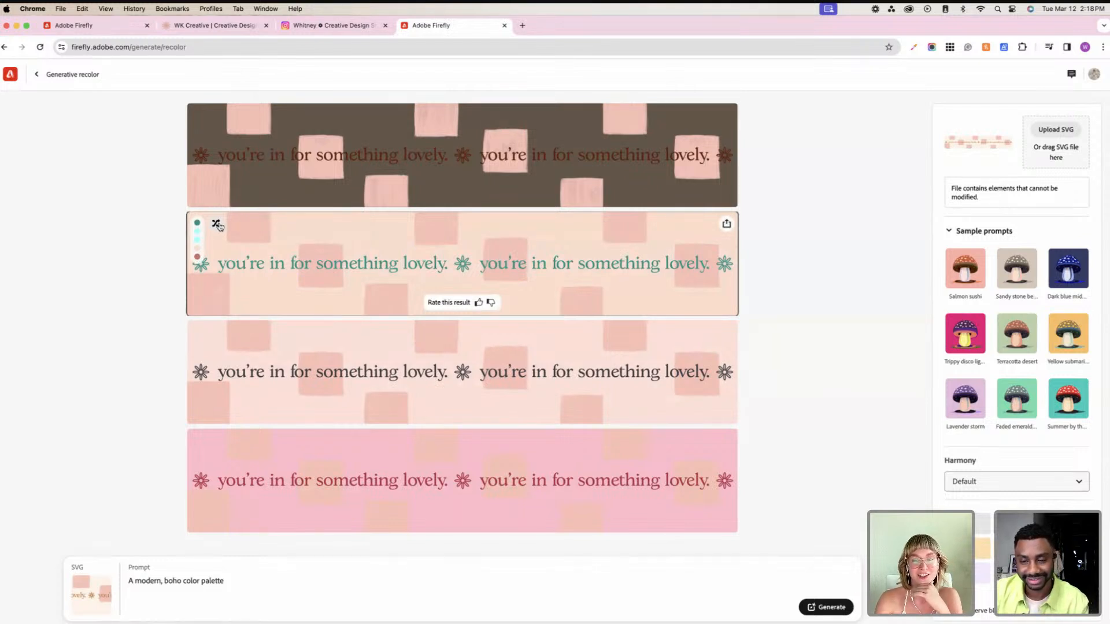
click(217, 225)
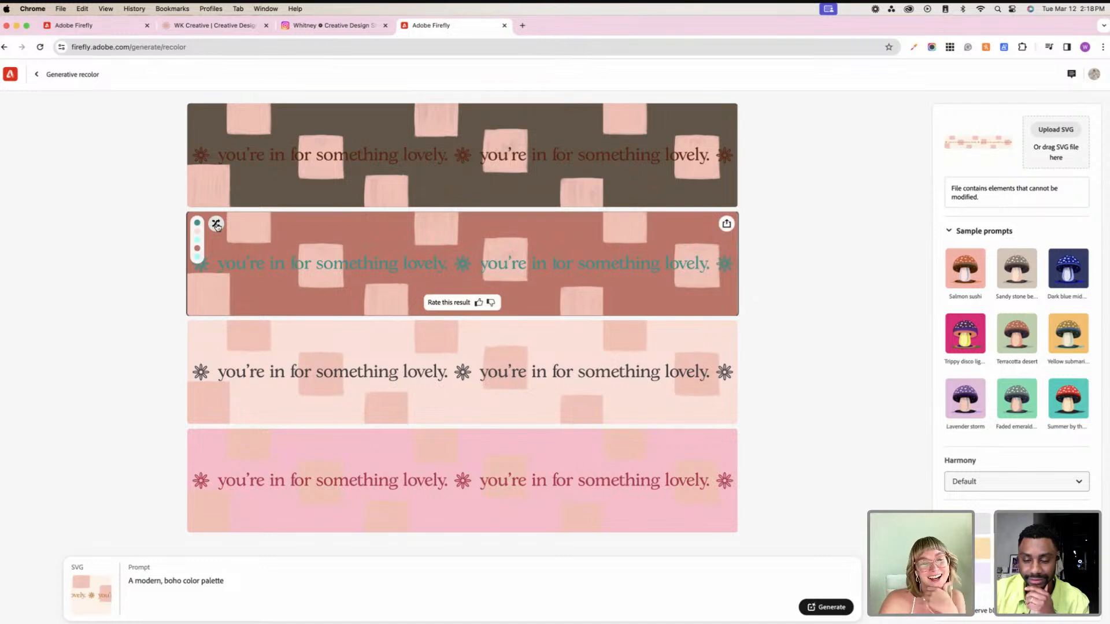
click(217, 225)
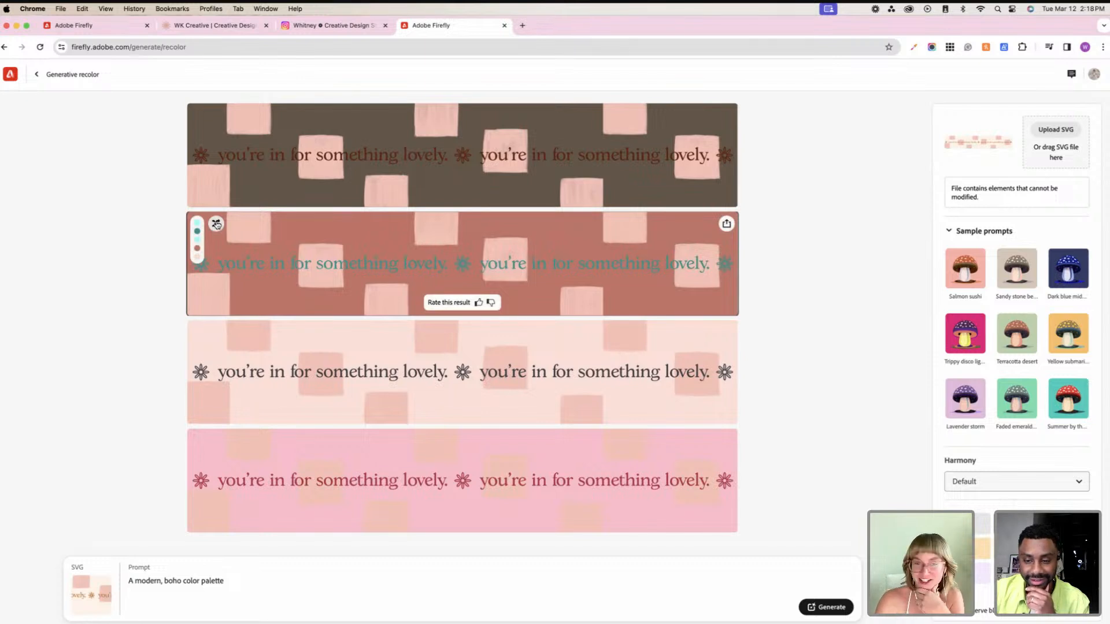
click(216, 225)
click(217, 225)
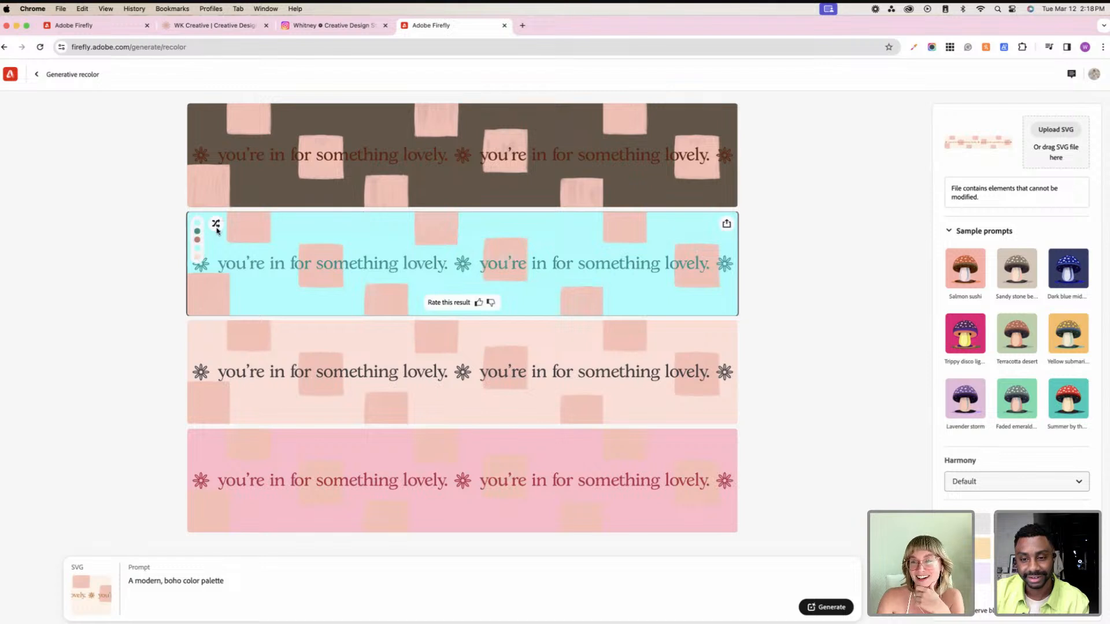
click(218, 228)
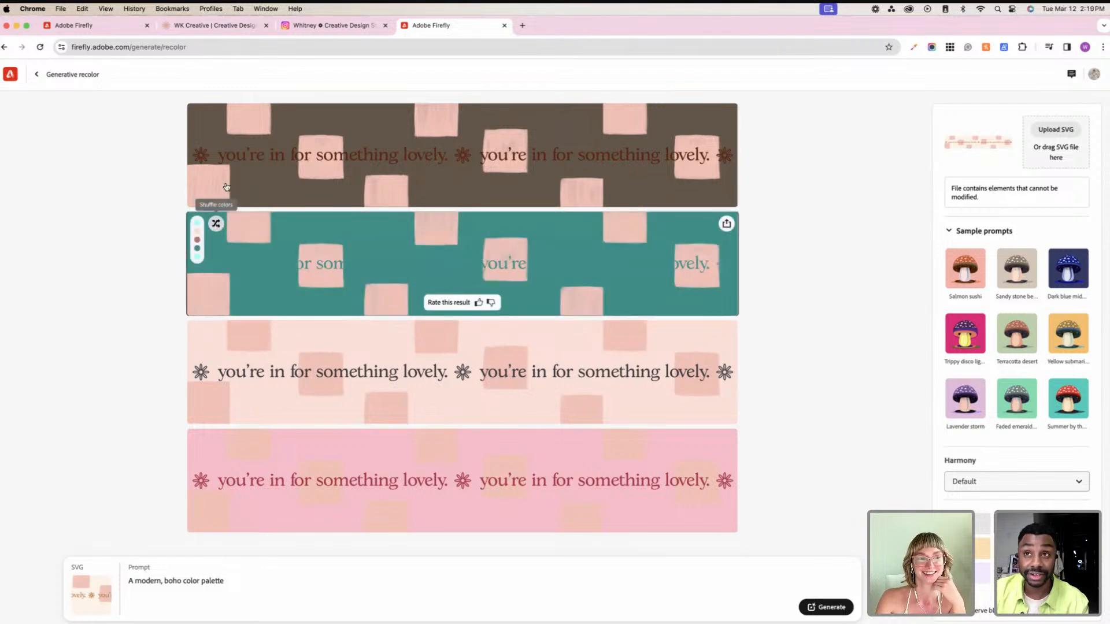
Step: Shuffle the colors of the first variation repeatedly, ending on a dark maroon background with orange-brown lettering
click(218, 118)
click(219, 121)
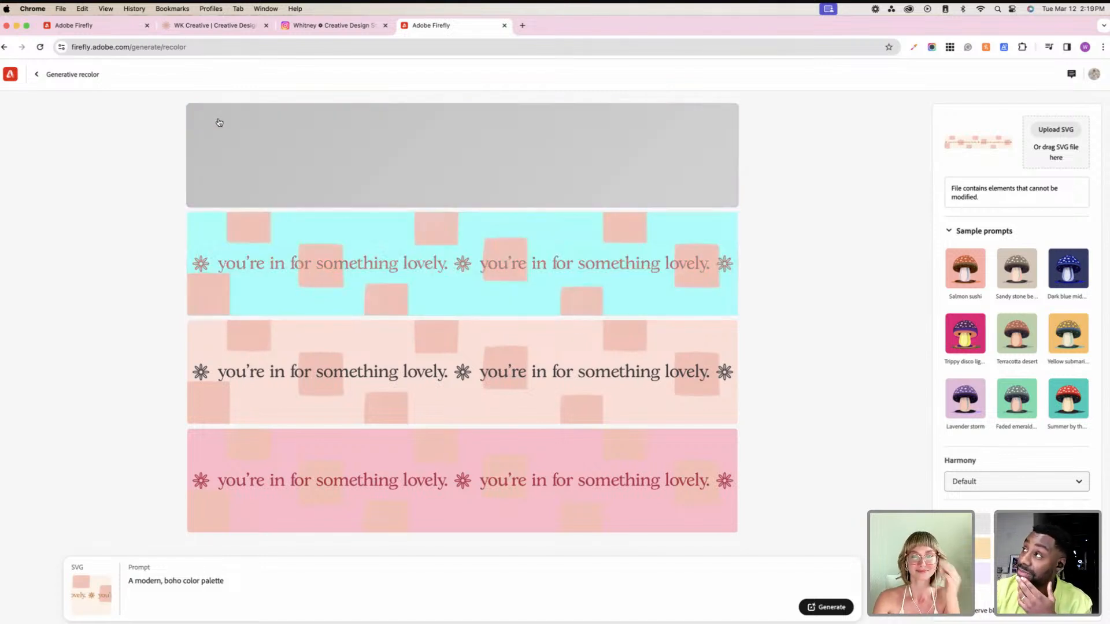
click(220, 120)
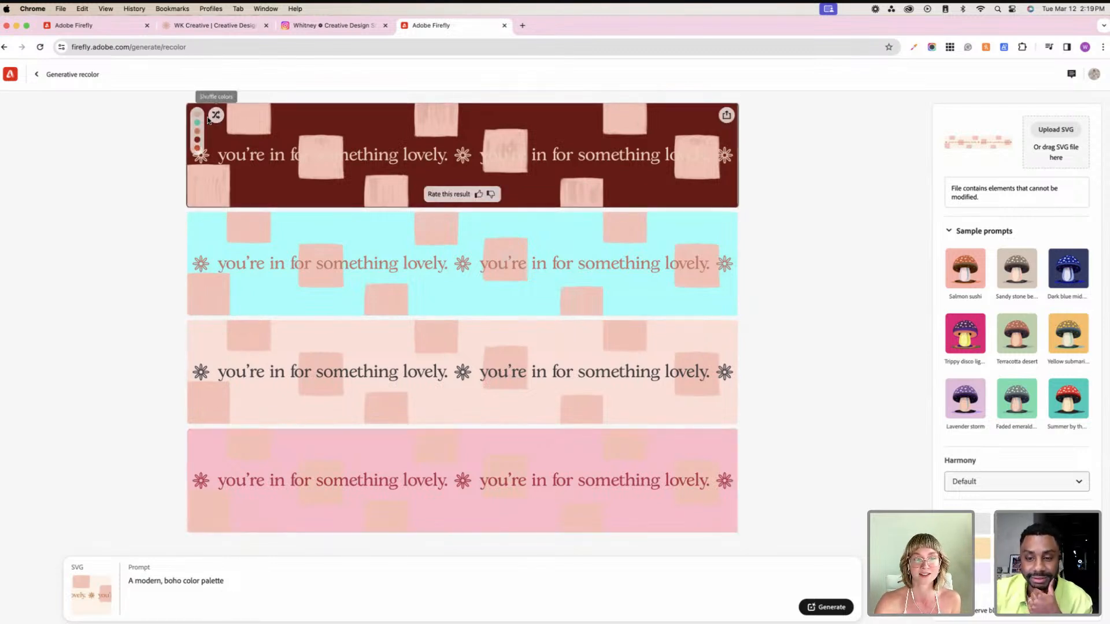
click(218, 120)
click(218, 119)
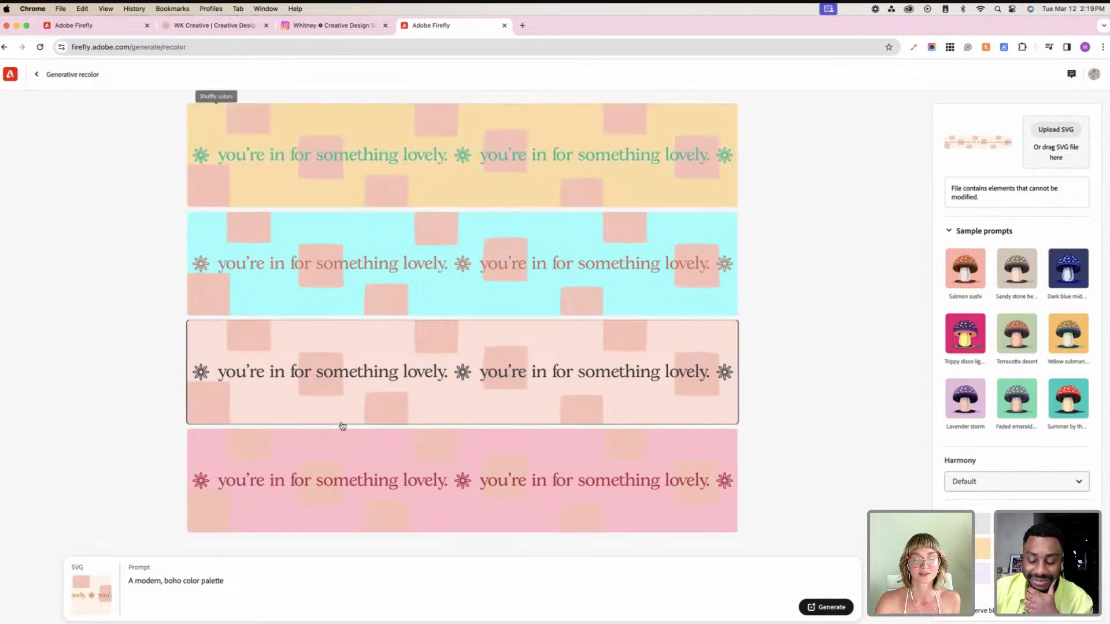
click(215, 115)
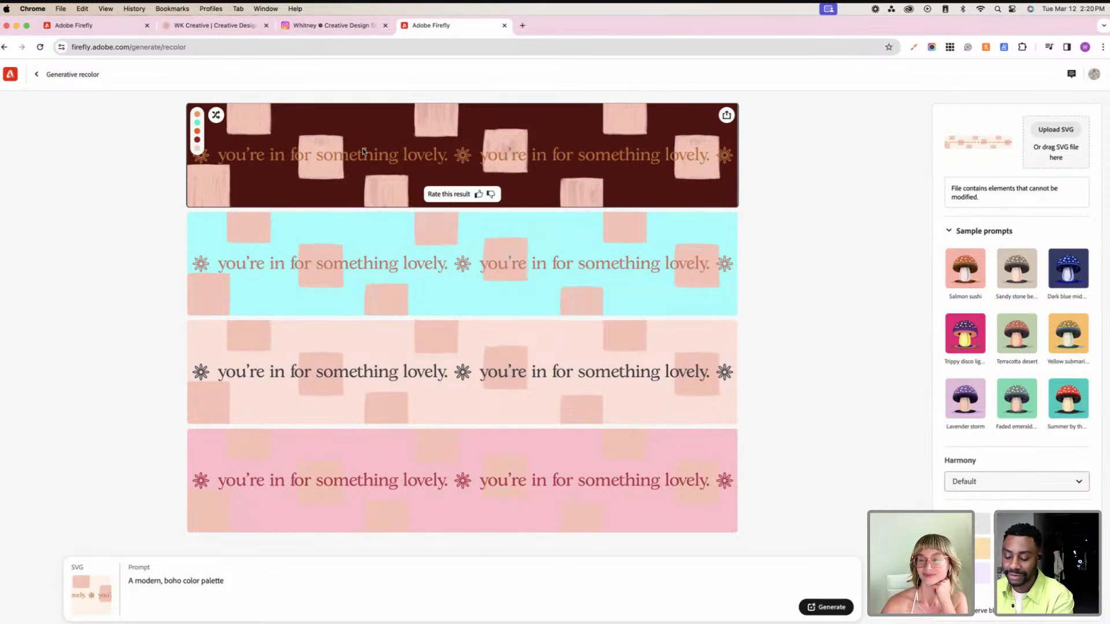
Step: Replace the prompt with "a vibrant, bold and luxury color palette" and generate new color variations
triple_click(253, 579)
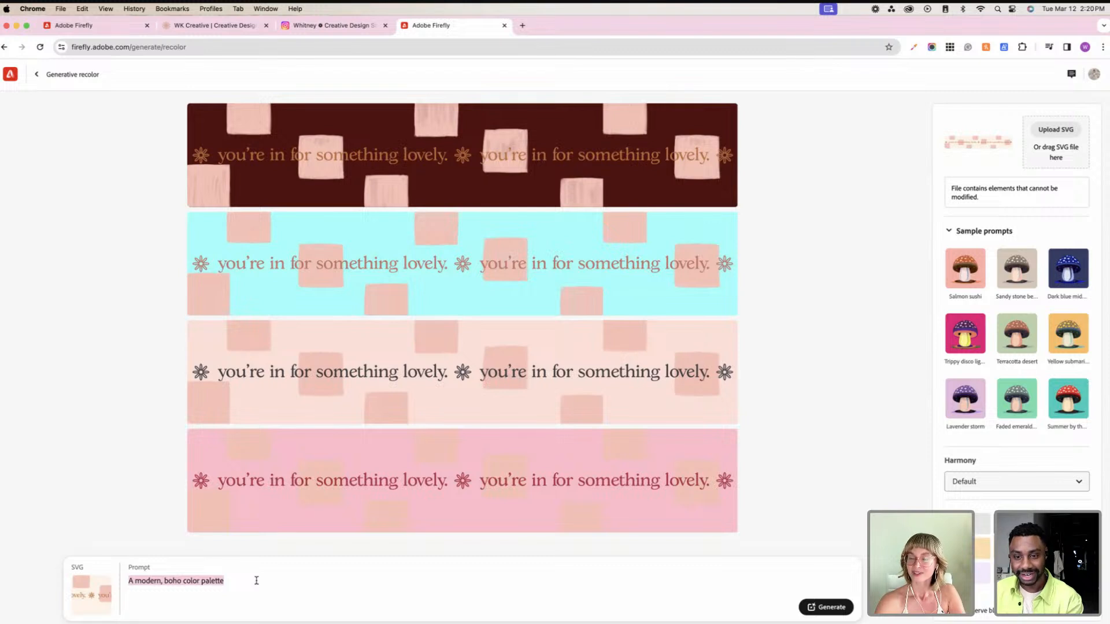
text(a)
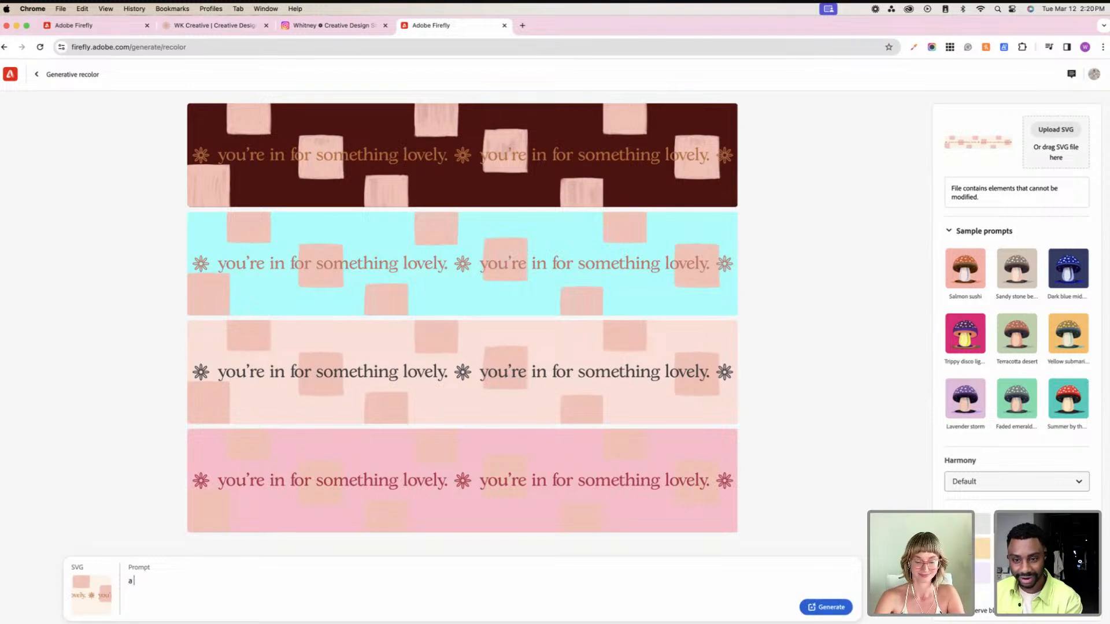
text( vibrant, bo)
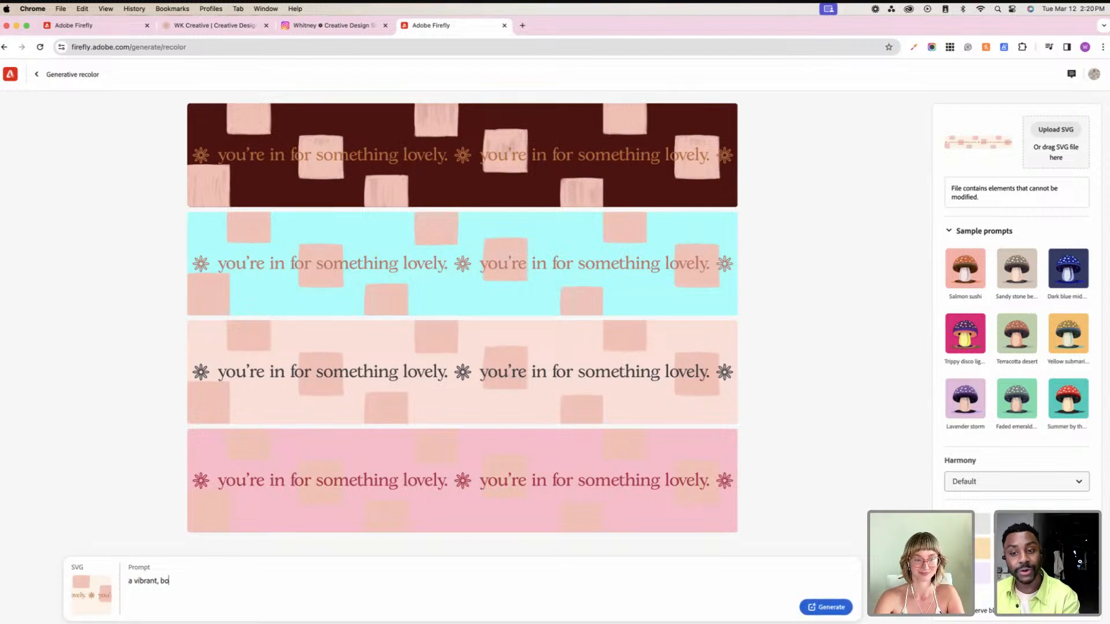
text(ld)
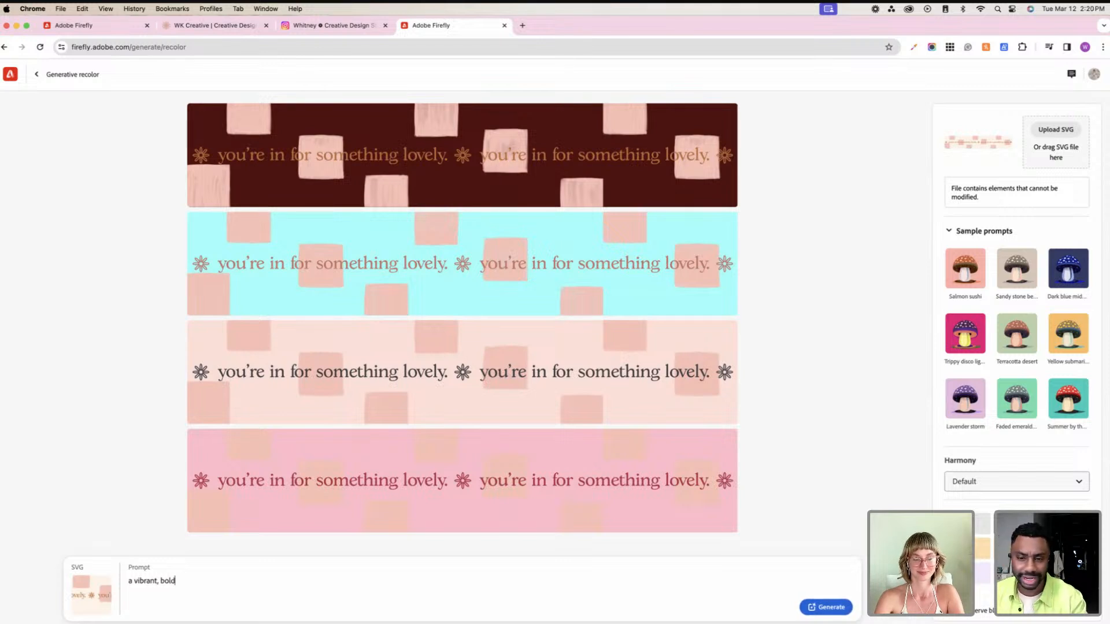
text( and luxury color palette)
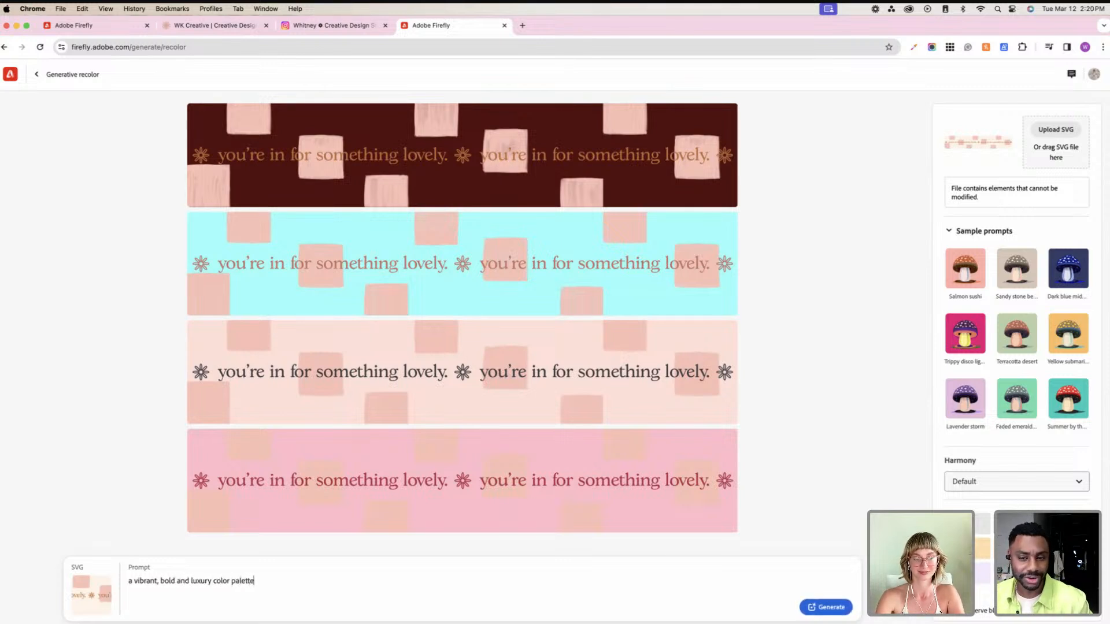
key(Return)
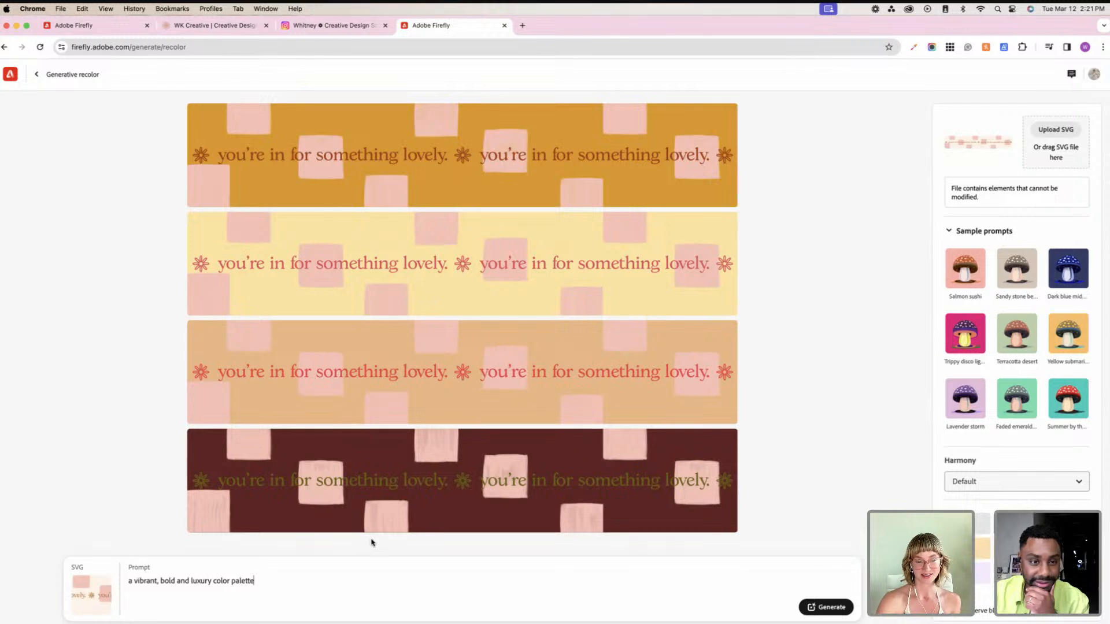
Step: Shuffle the colors of the fourth variation repeatedly, ending on a bright yellow-green background with dark red lettering
mouse_move(229, 168)
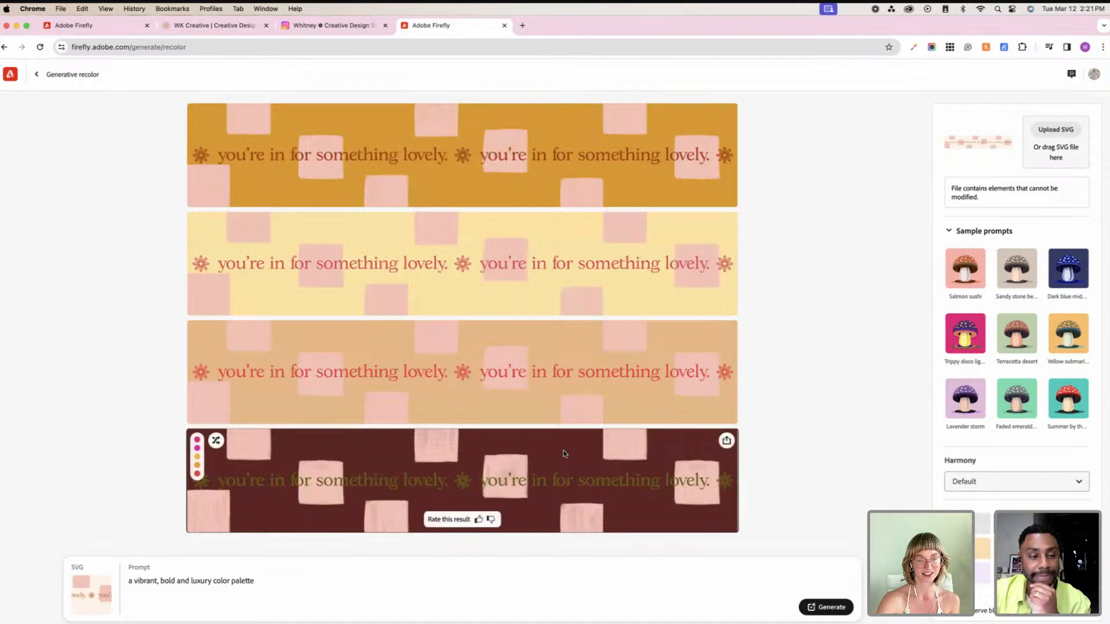
click(214, 441)
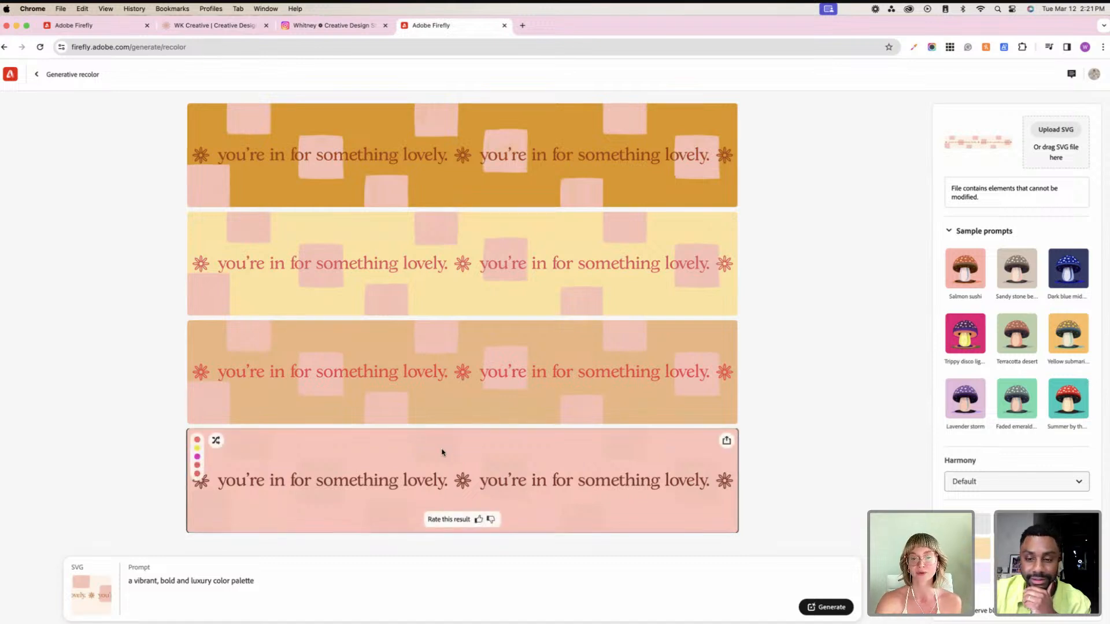
click(216, 441)
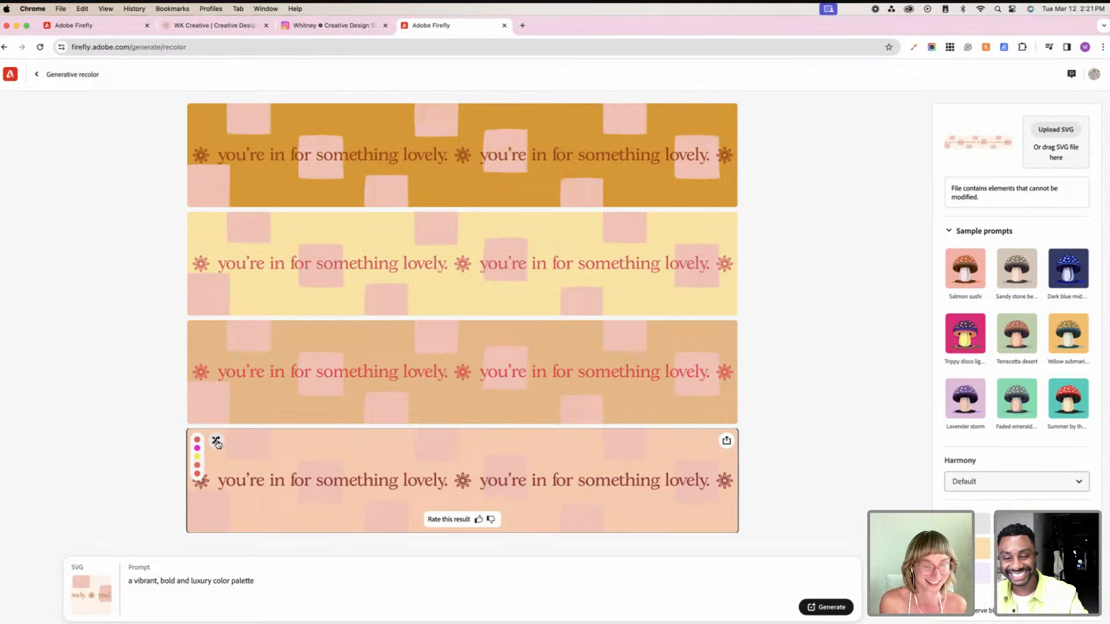
click(217, 443)
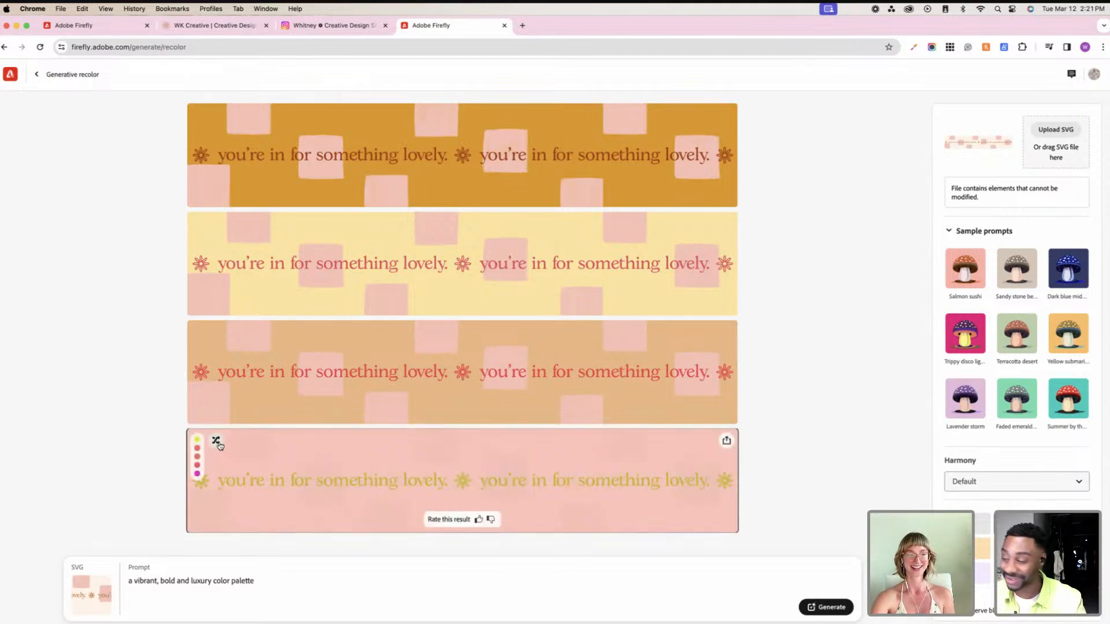
click(219, 443)
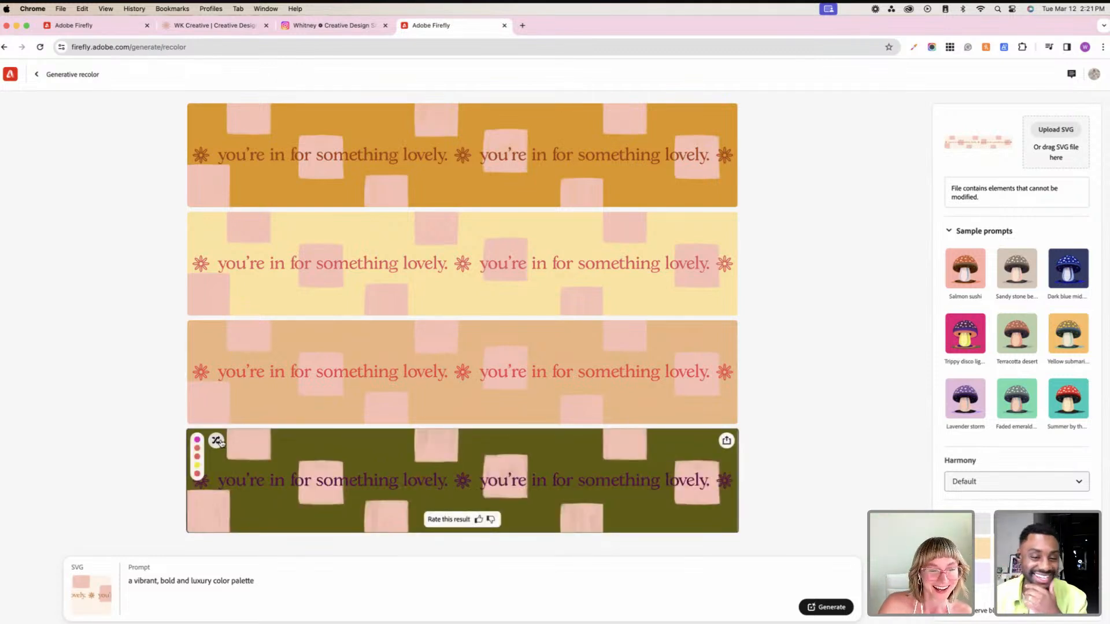
click(219, 443)
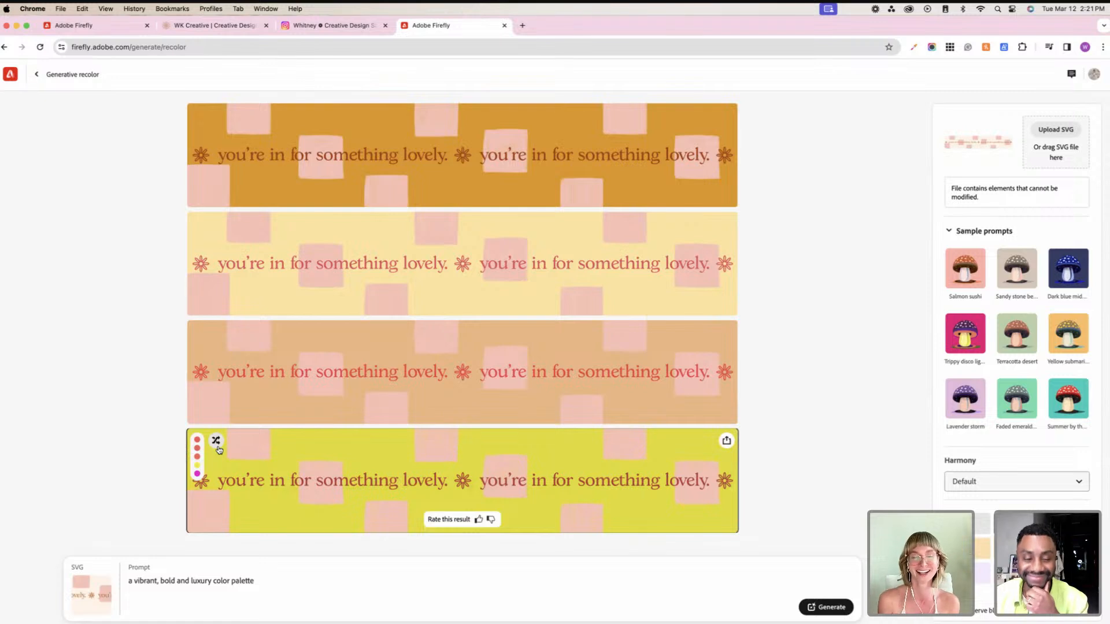
click(216, 442)
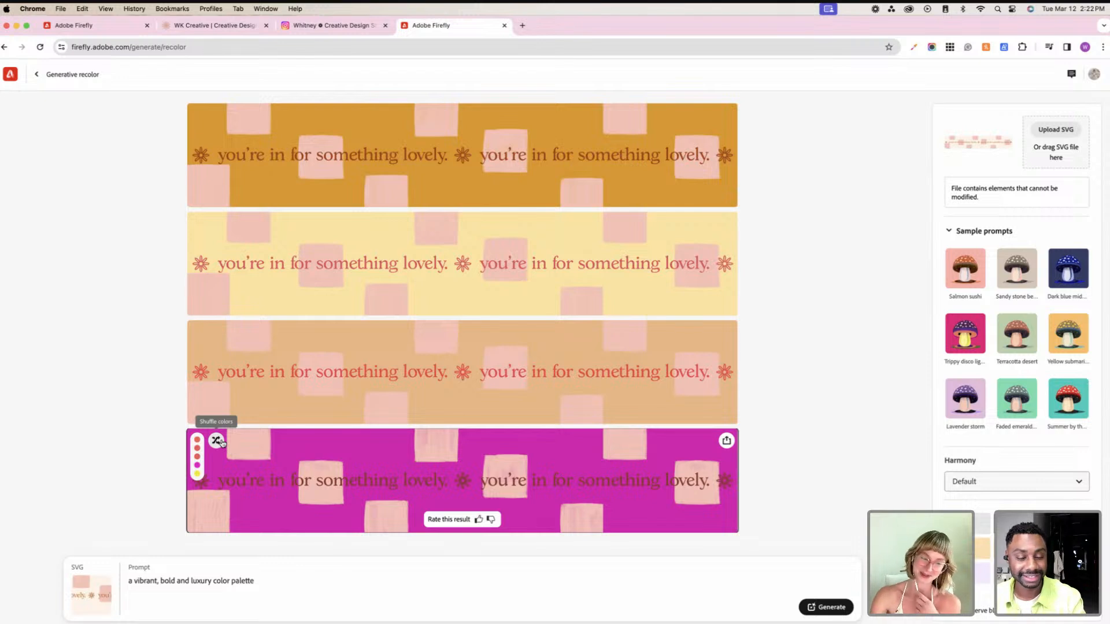
click(218, 441)
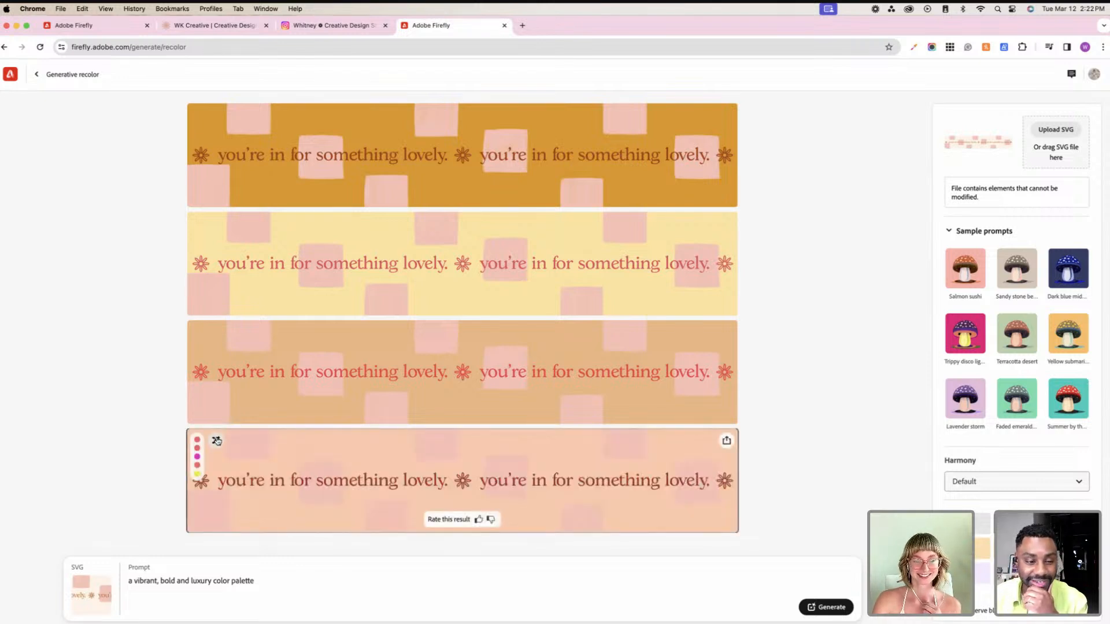
click(217, 441)
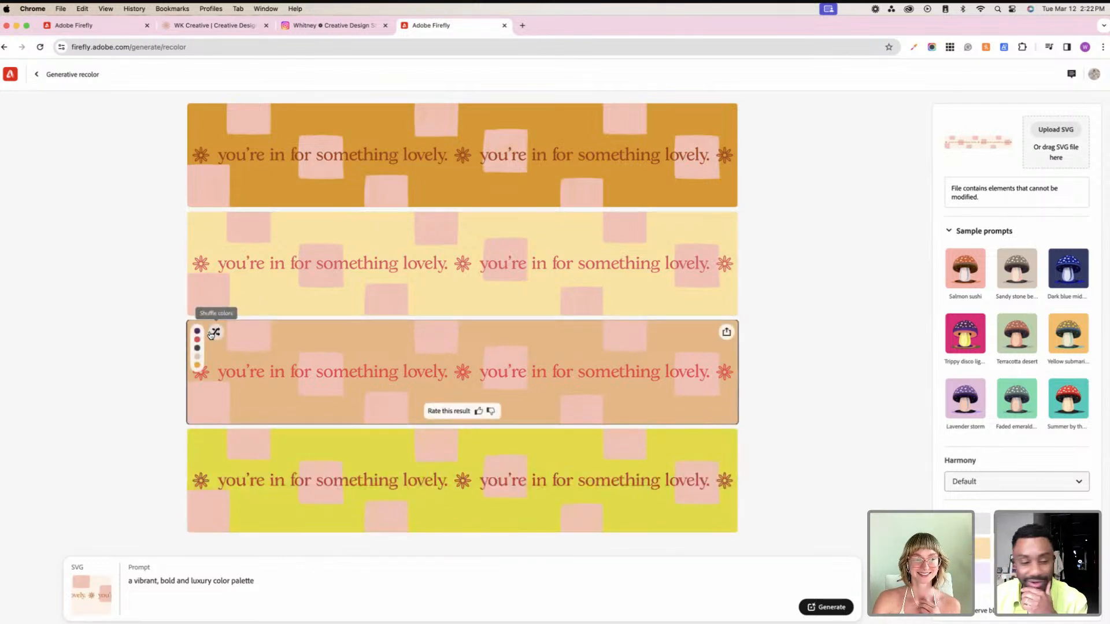
Step: Shuffle the colors of the third variation until it has a deep purple background with tan lettering
click(214, 333)
click(213, 333)
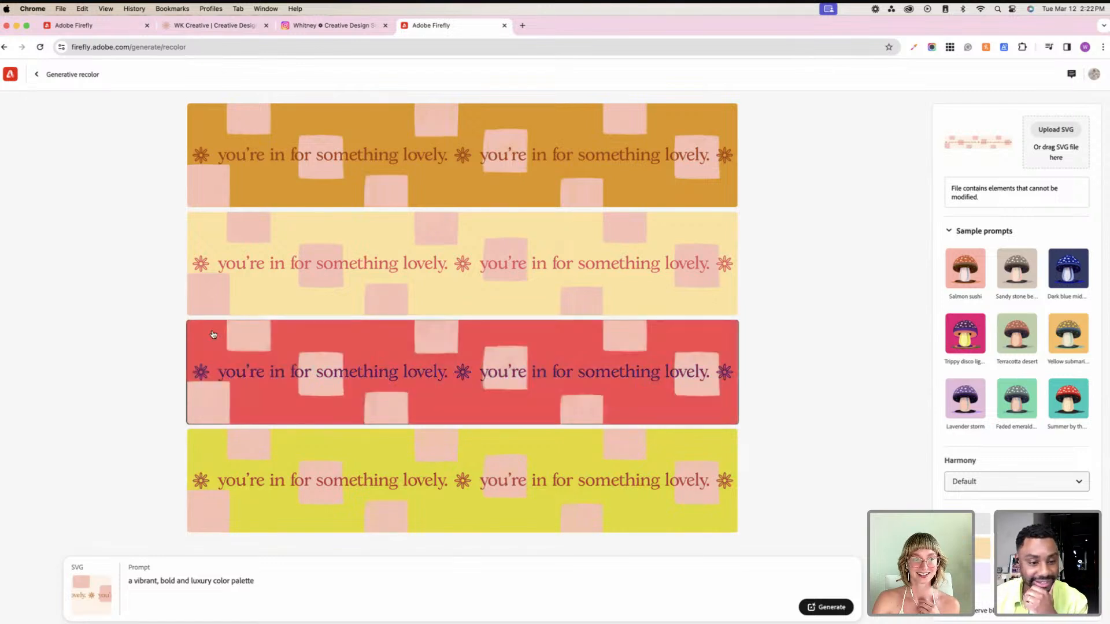
click(215, 333)
click(216, 333)
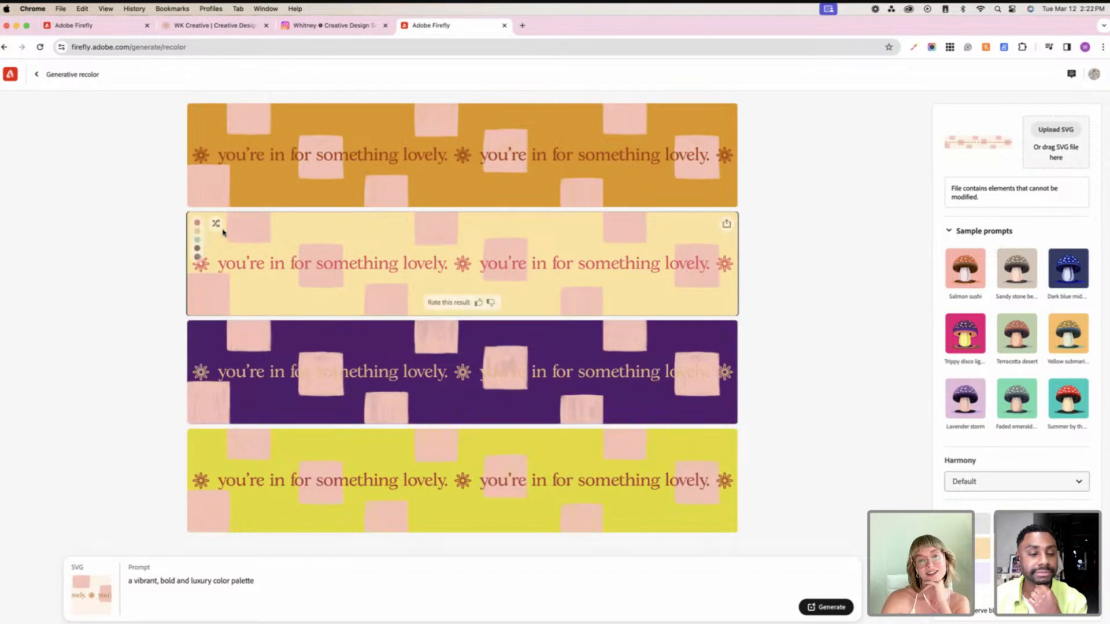
Step: Shuffle the second variation to a pale lavender background with pinkish-red lettering, and the first to a yellow background with magenta lettering
click(216, 224)
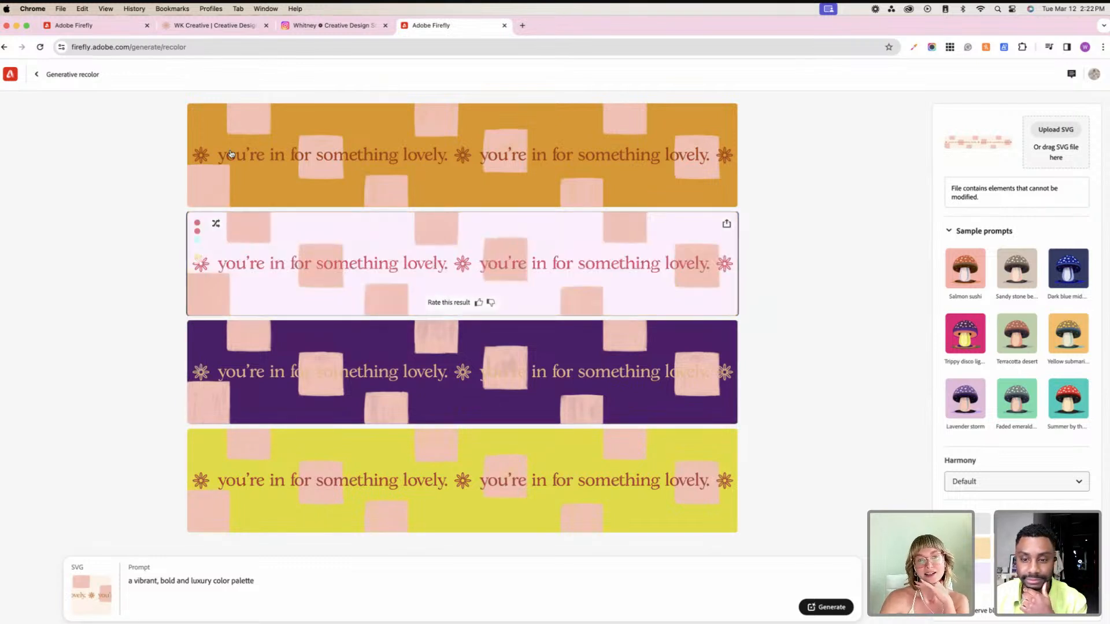
click(219, 119)
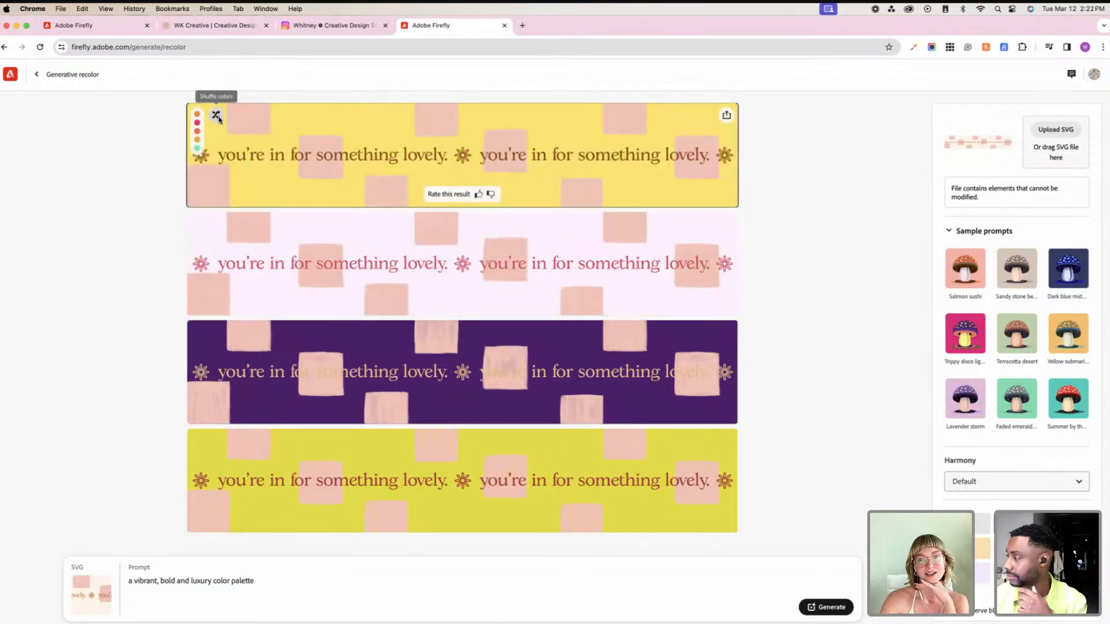
click(219, 120)
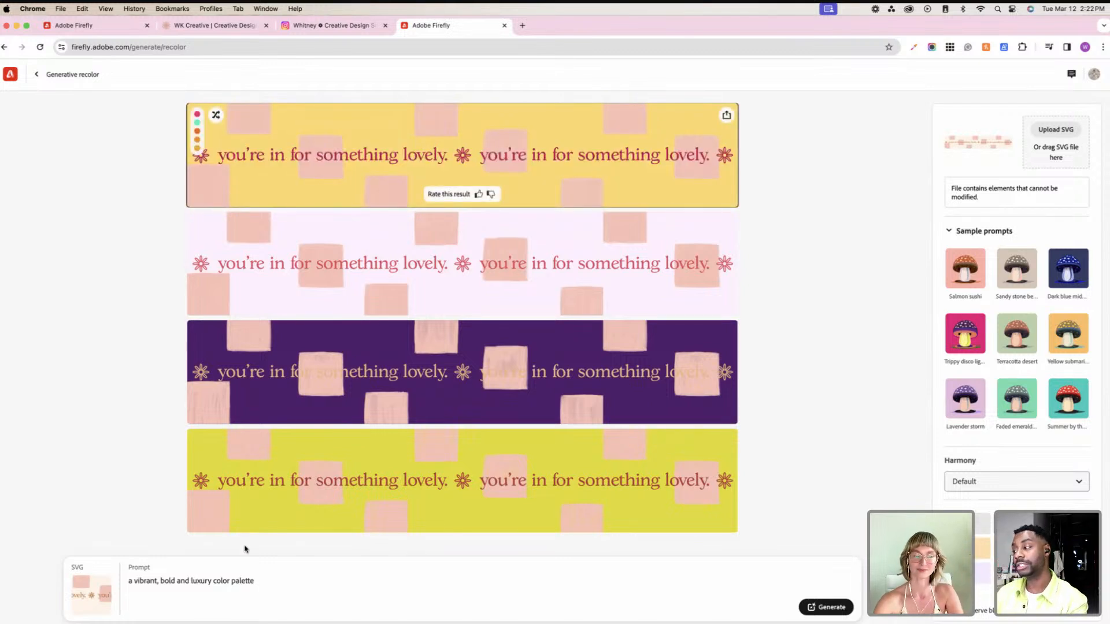
Step: Replace the prompt with "a modern, boho color palette" and generate new color variations
triple_click(255, 582)
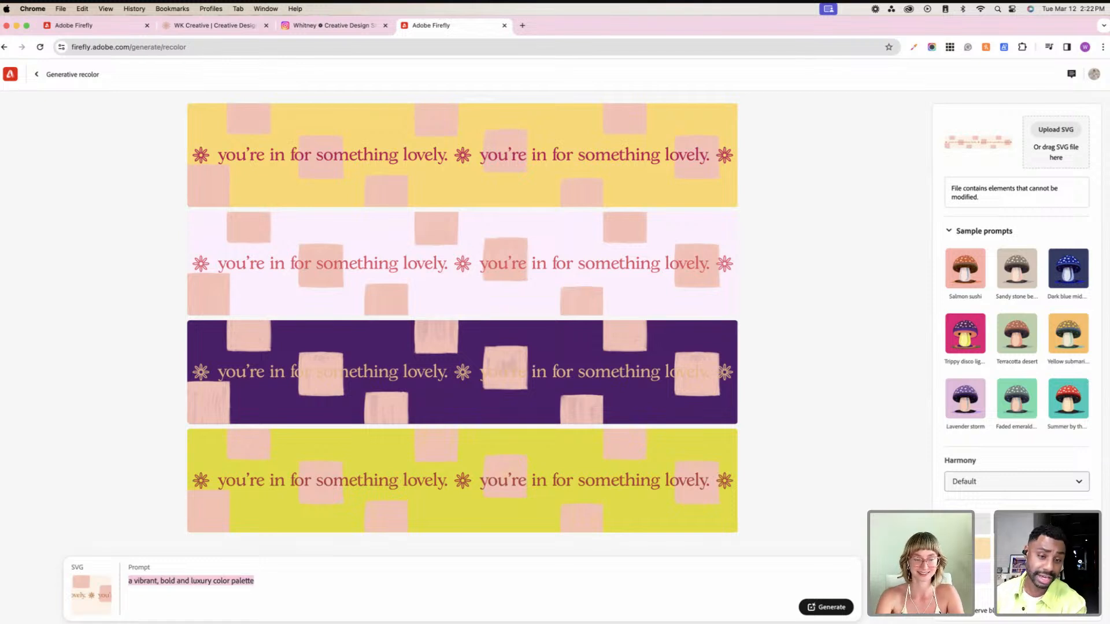
text(a modern)
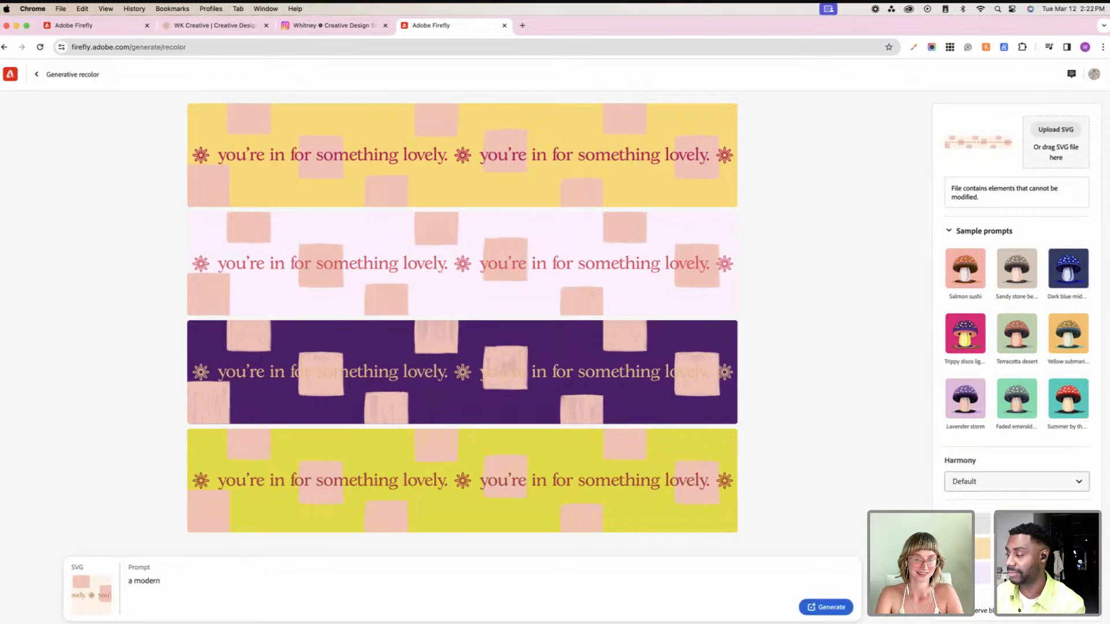
text(, boho co)
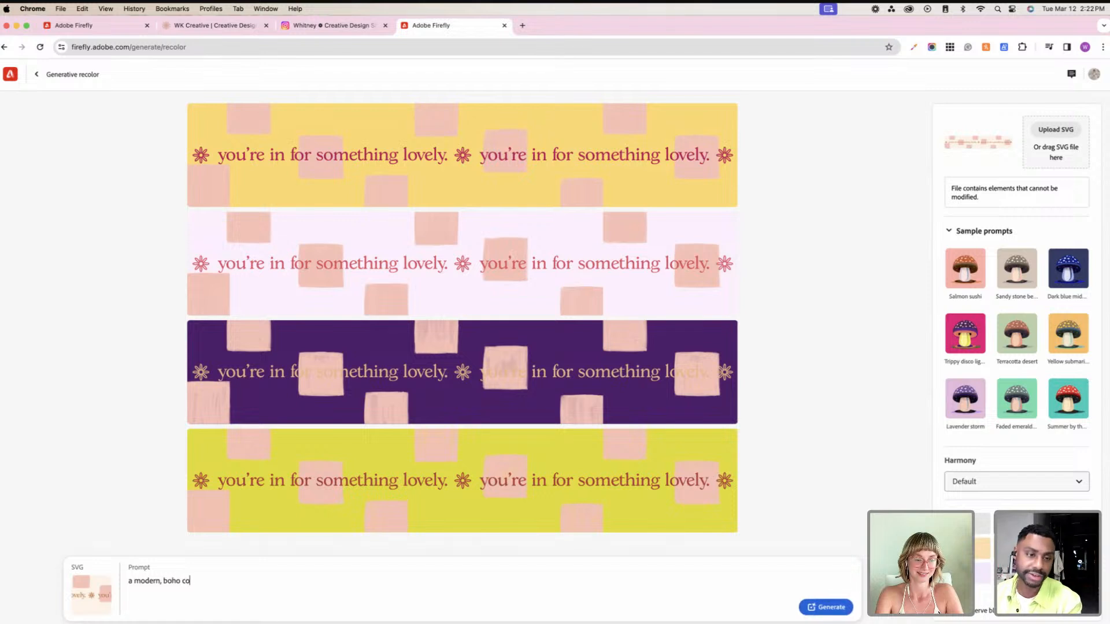
text(lor palette)
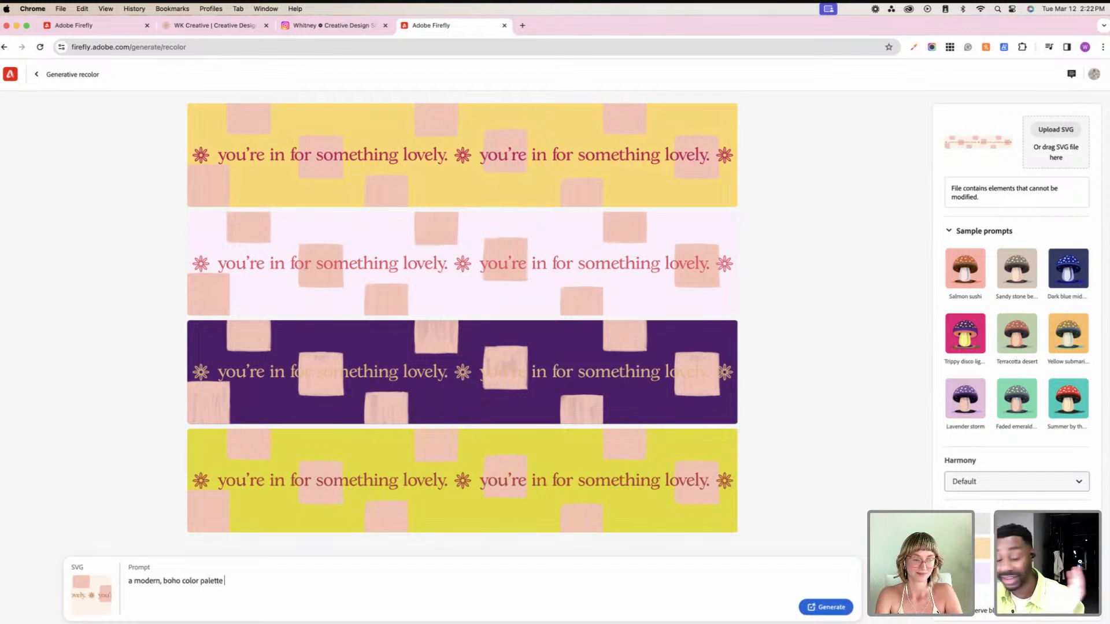
key(Return)
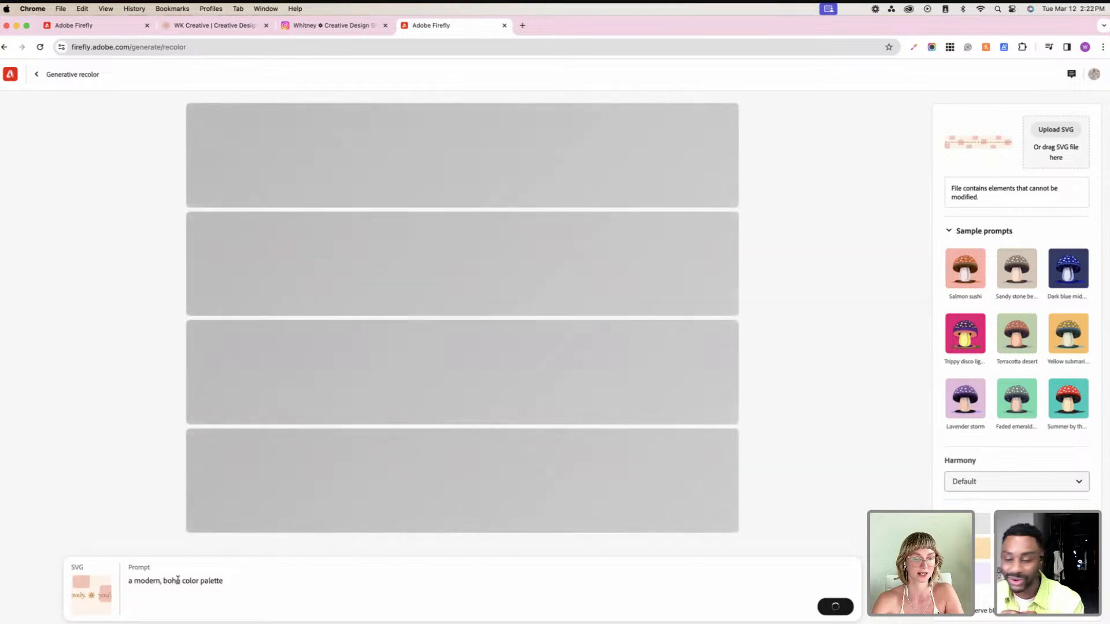
Step: Change the prompt to "a modern and bold color palette" and generate a new set of color variations
click(179, 580)
key(BackSpace)
key(BackSpace)
text(o)
key(BackSpace)
text(ld)
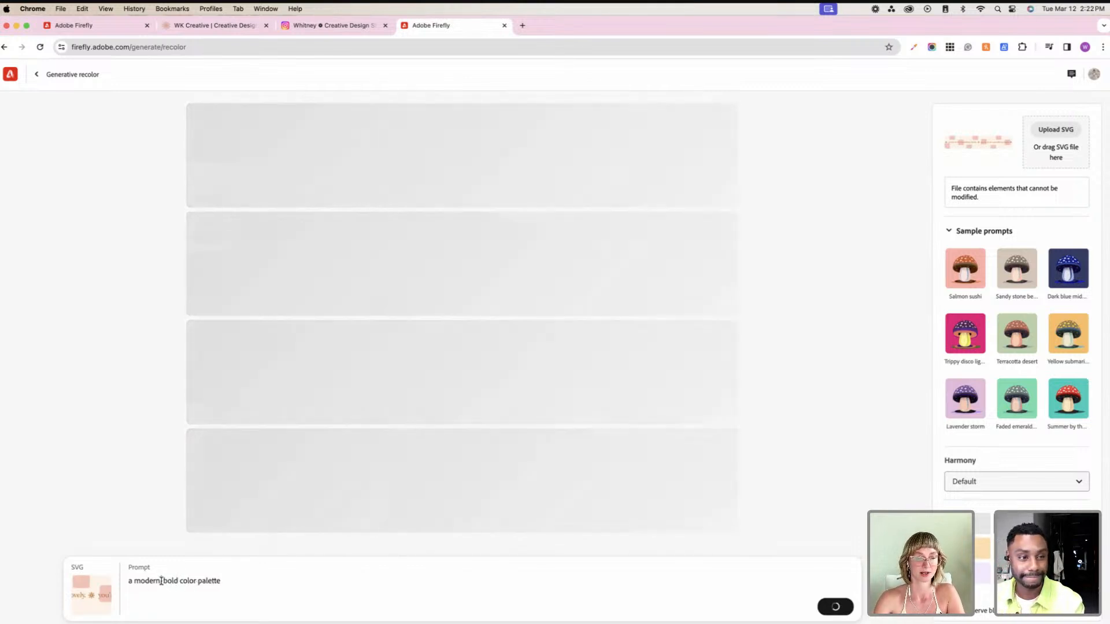
click(161, 580)
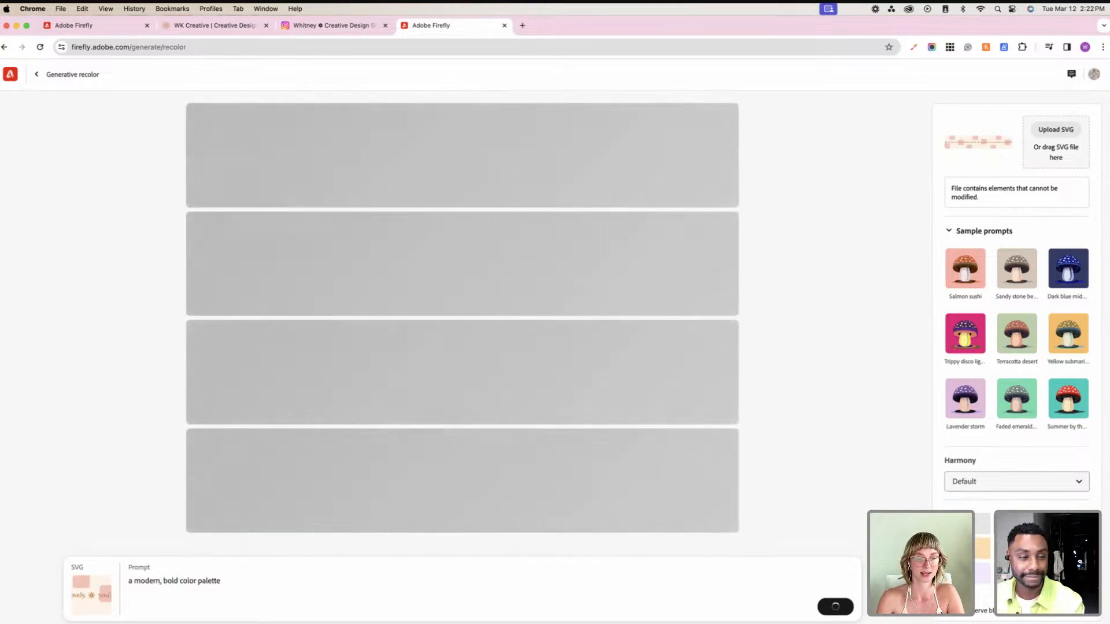
text(and)
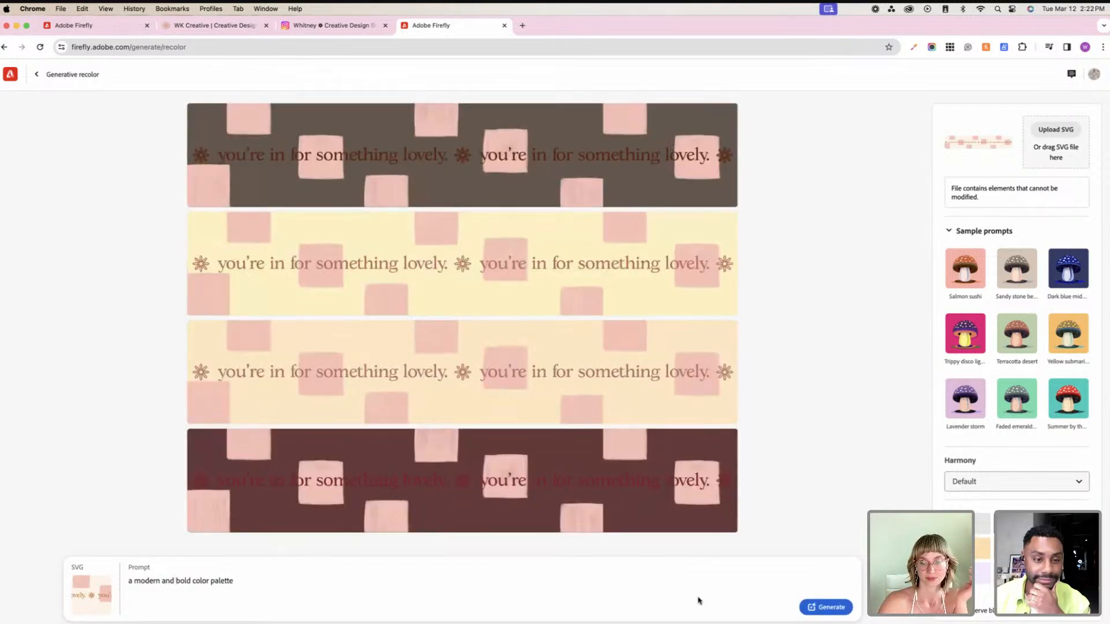
click(824, 606)
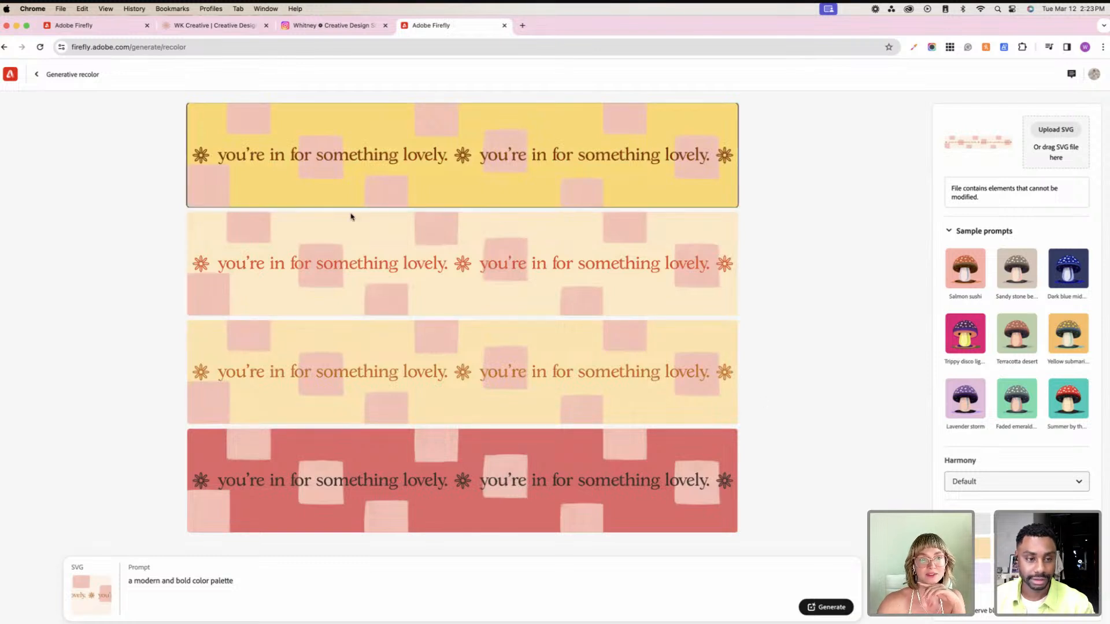
Step: Shuffle the colors of the fourth variation repeatedly, ending on a muted red background with dark gray lettering
mouse_move(297, 273)
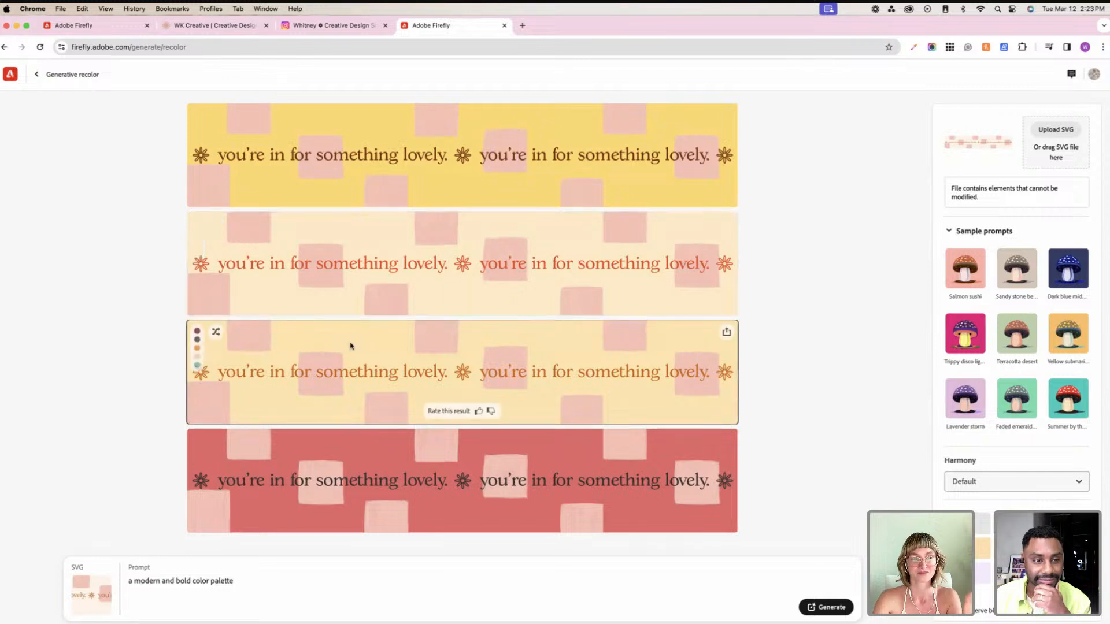
click(215, 441)
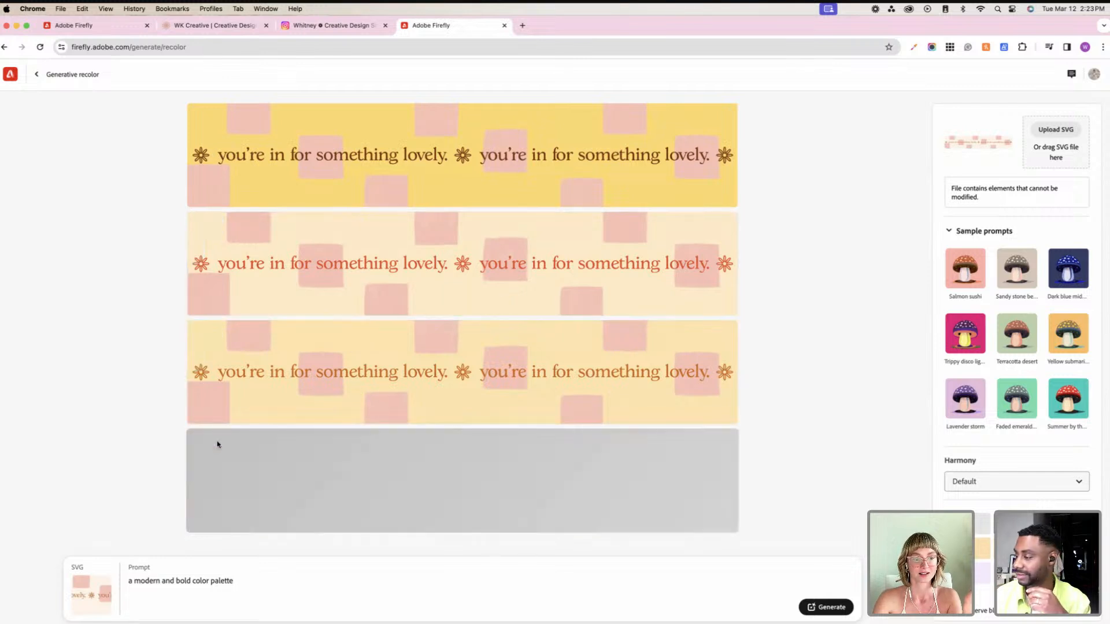
click(216, 442)
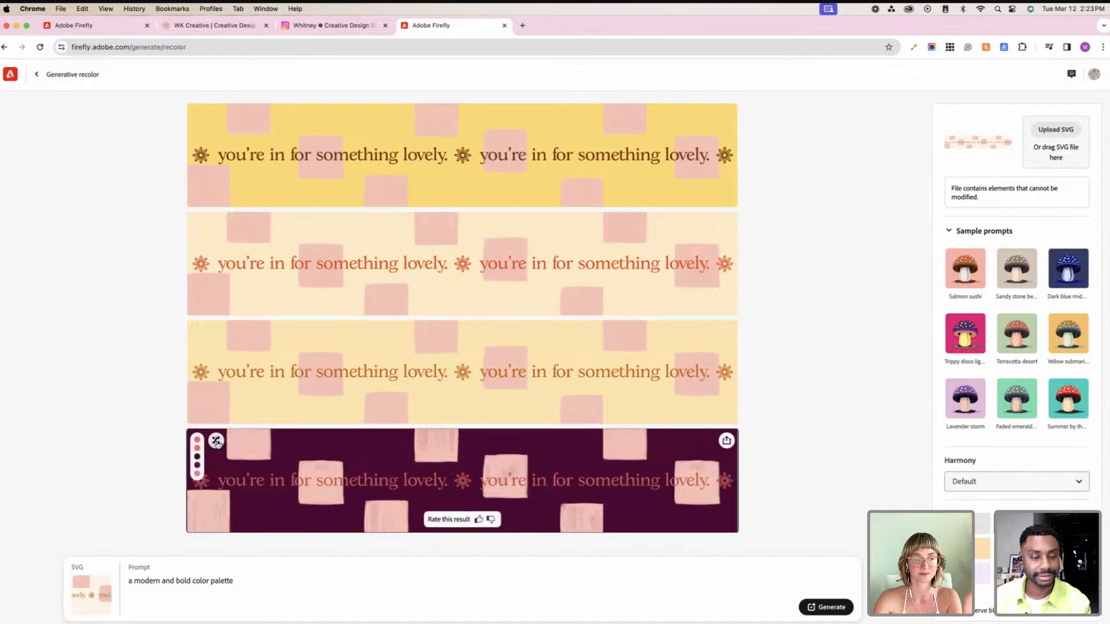
click(216, 441)
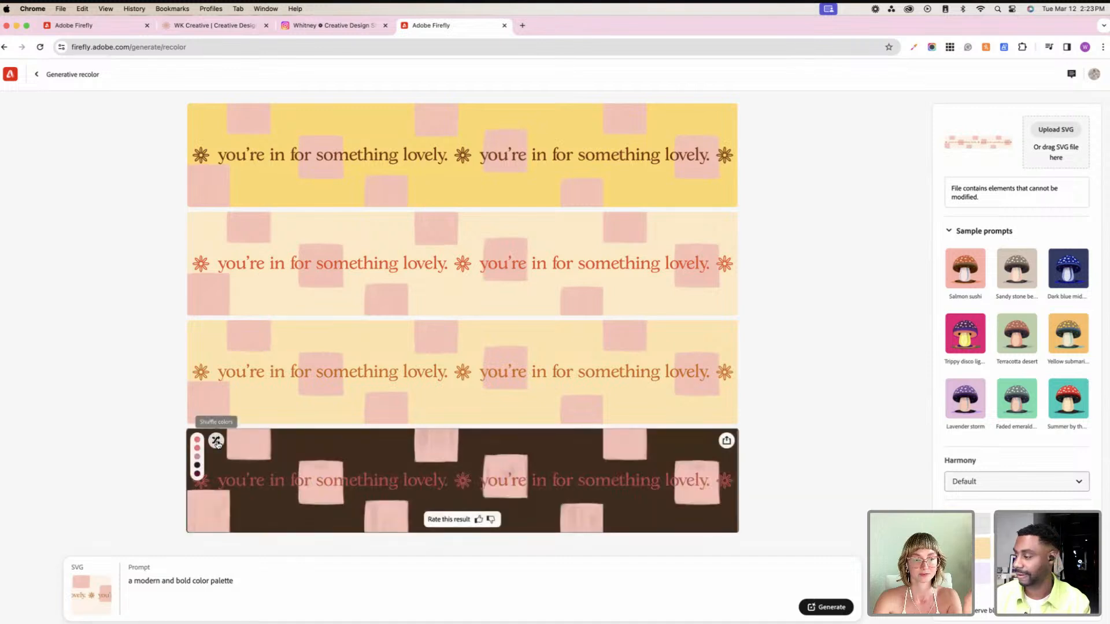
click(216, 442)
click(217, 443)
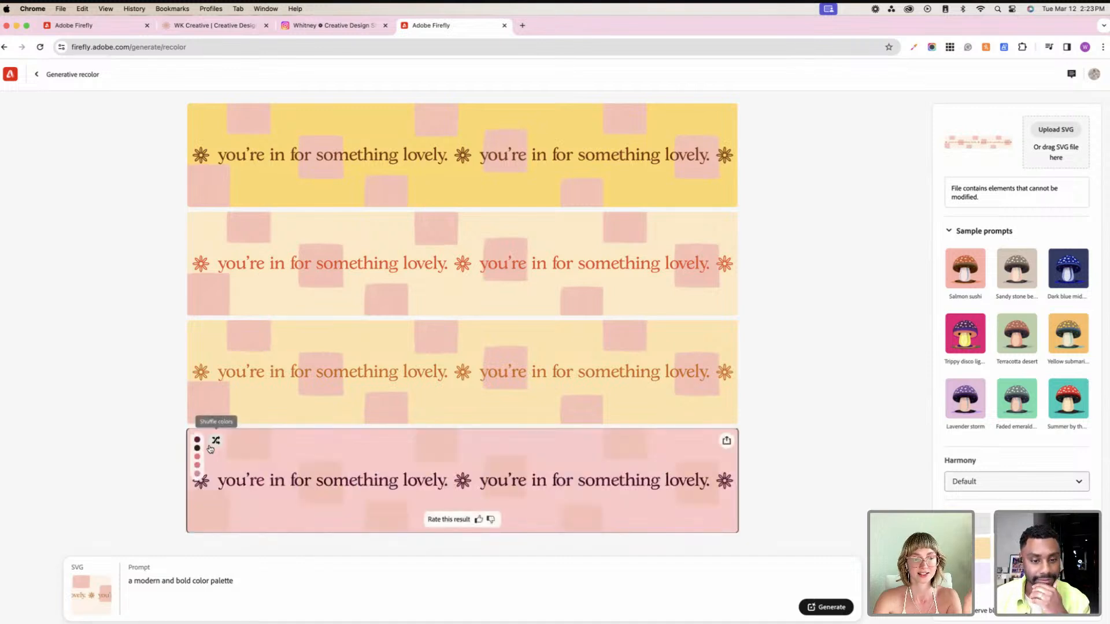
click(216, 442)
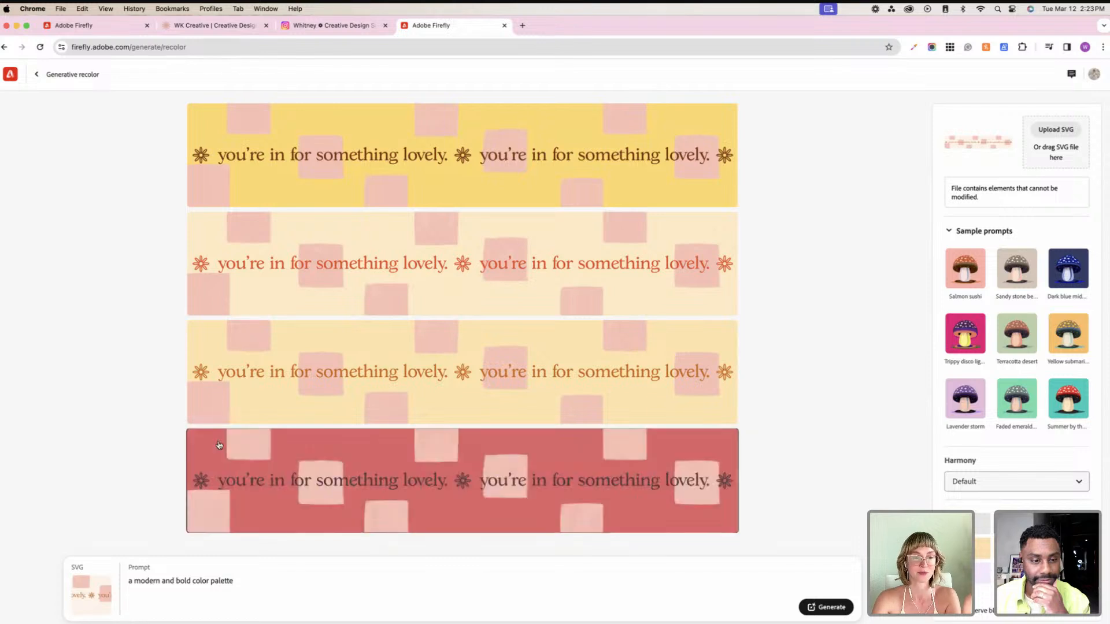
Step: Shuffle the fourth variation to a dark plum background with mauve lettering, and the first repeatedly until it has a magenta background with dark lettering
click(217, 442)
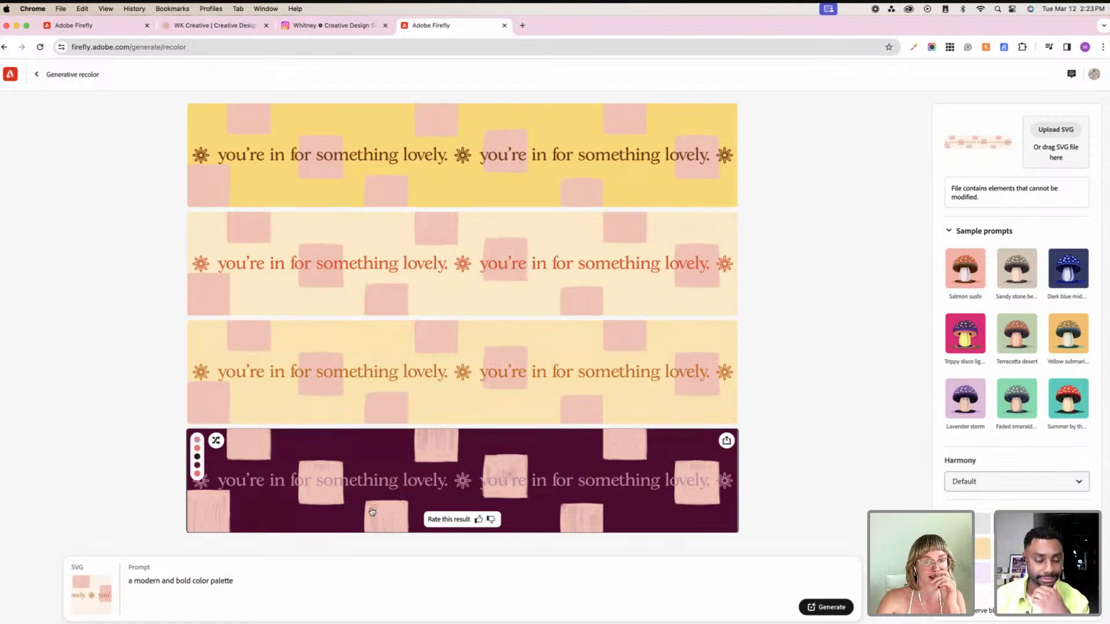
click(215, 117)
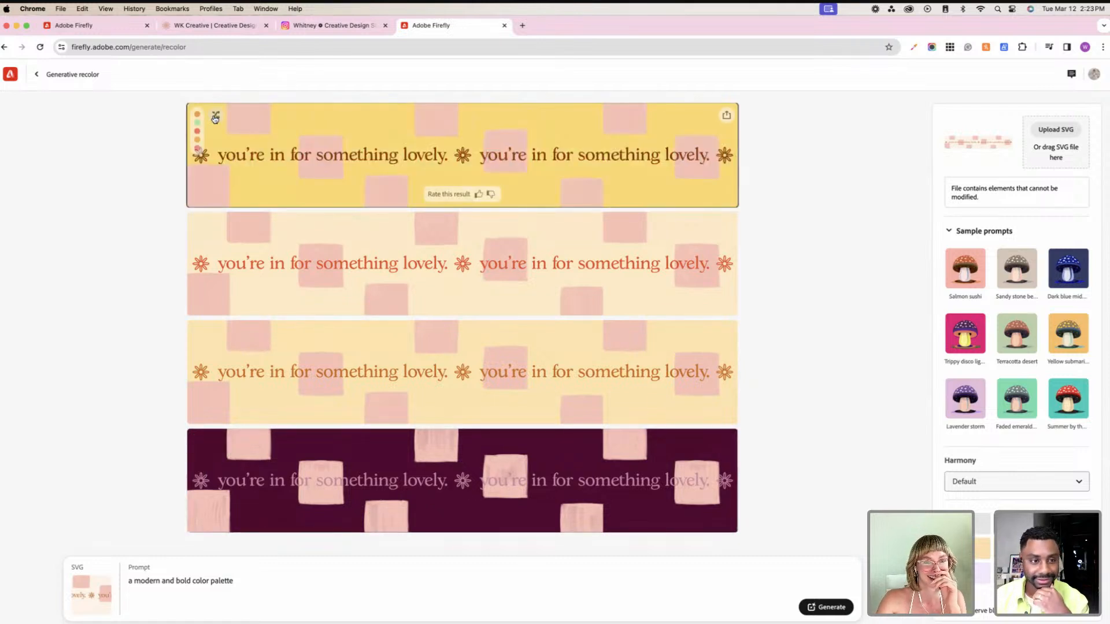
click(215, 117)
click(215, 117)
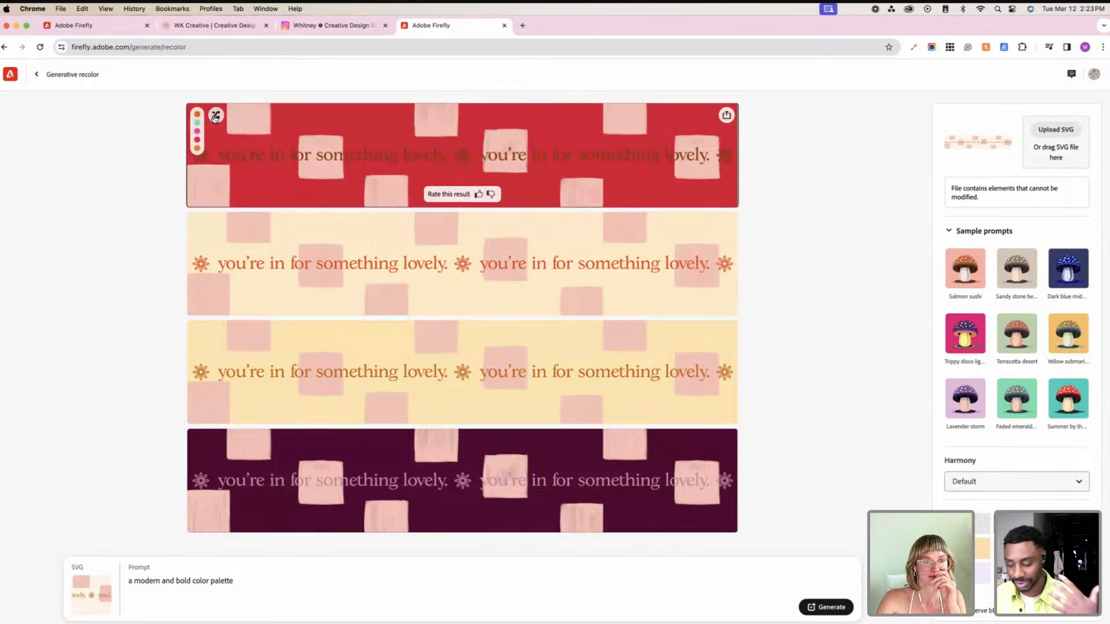
click(215, 117)
click(214, 116)
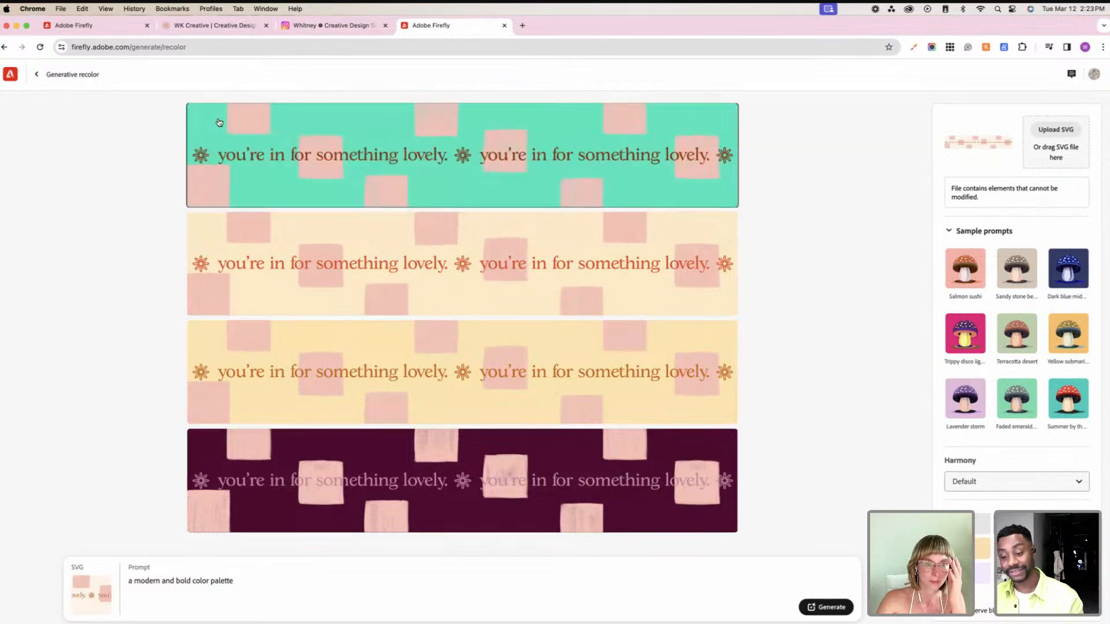
click(217, 117)
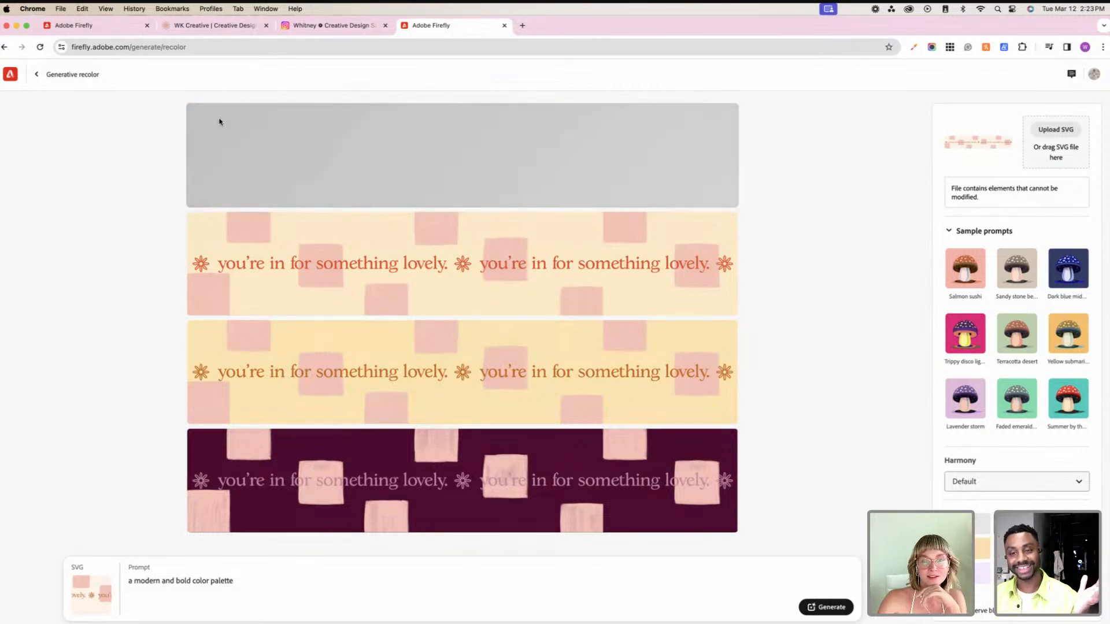
click(217, 118)
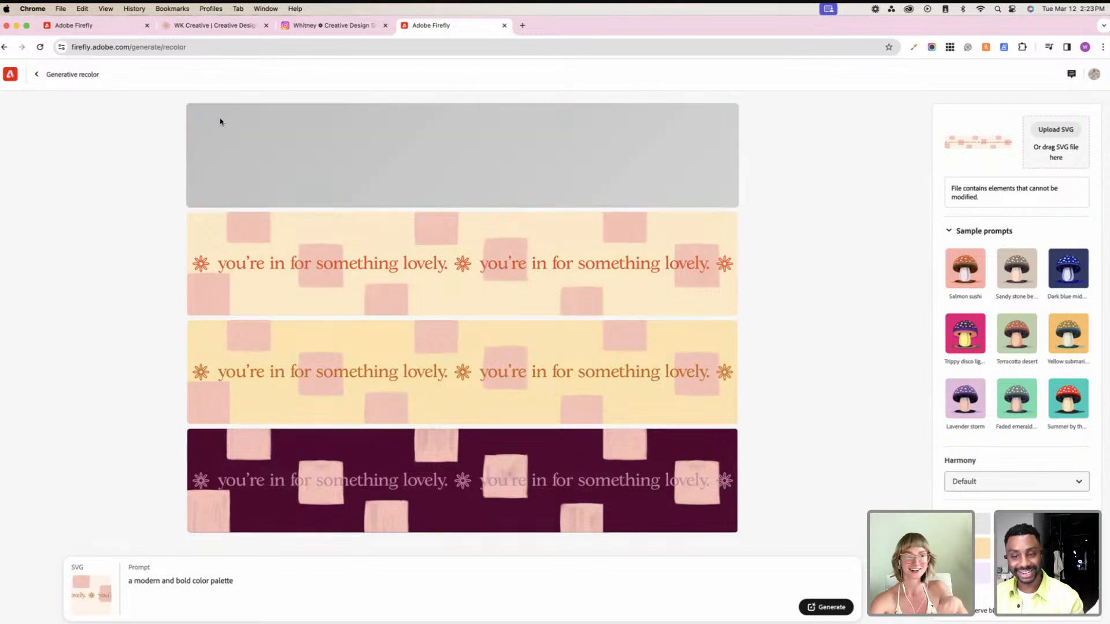
click(216, 117)
click(217, 117)
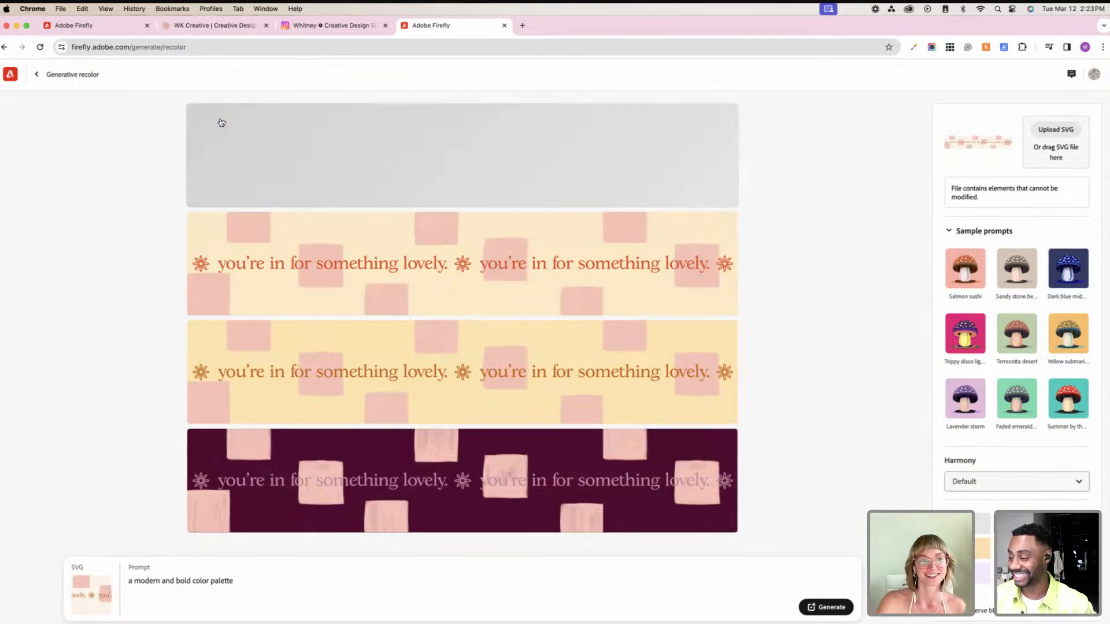
click(217, 117)
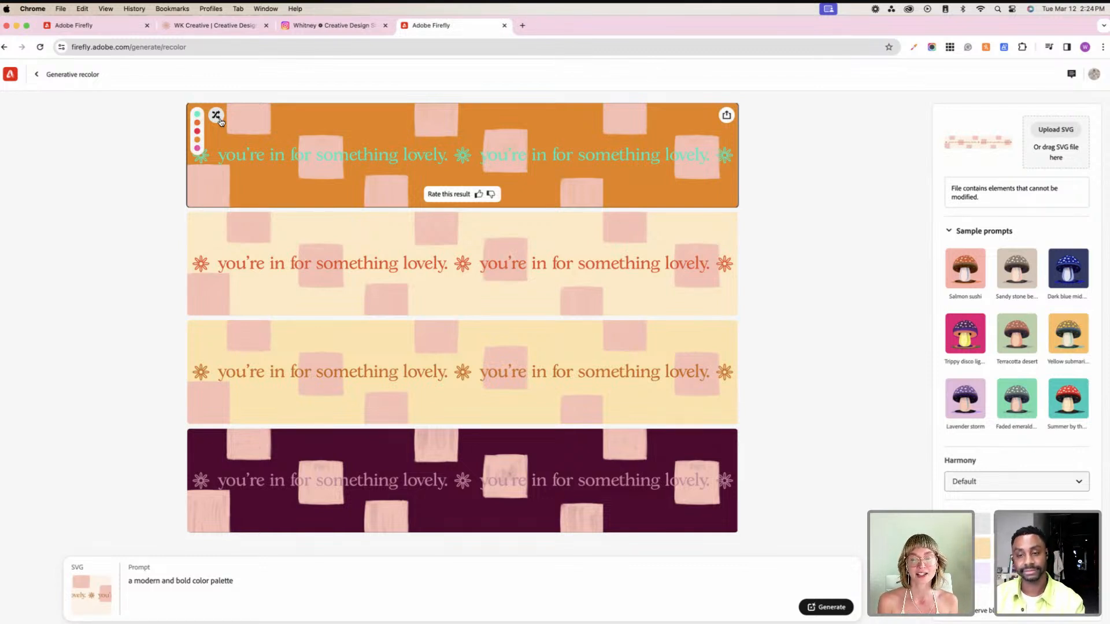
click(216, 116)
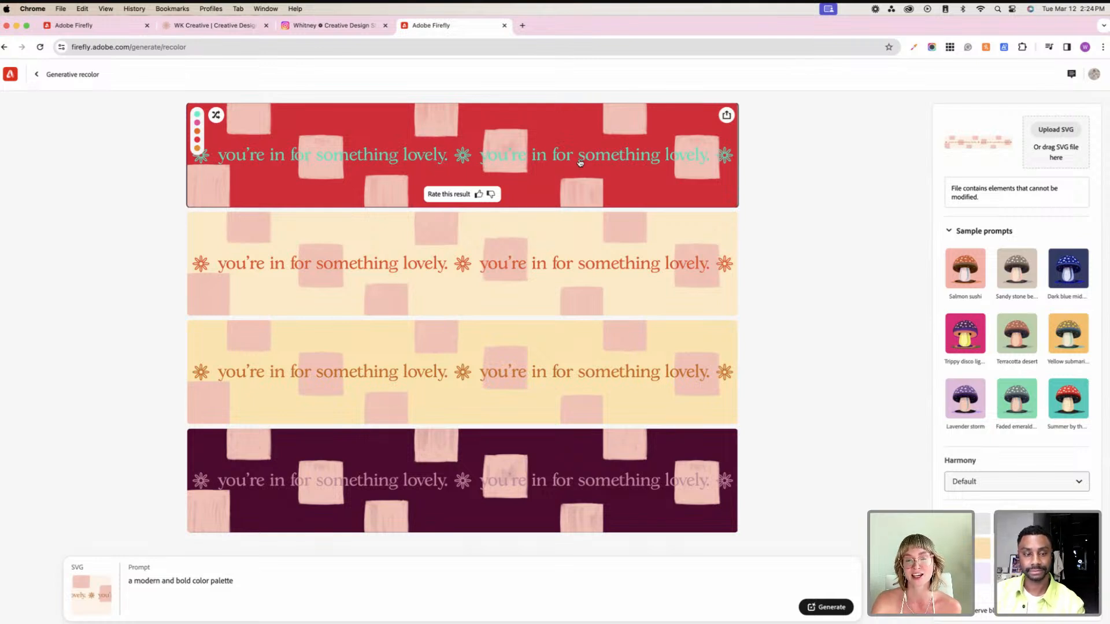
click(216, 115)
click(217, 116)
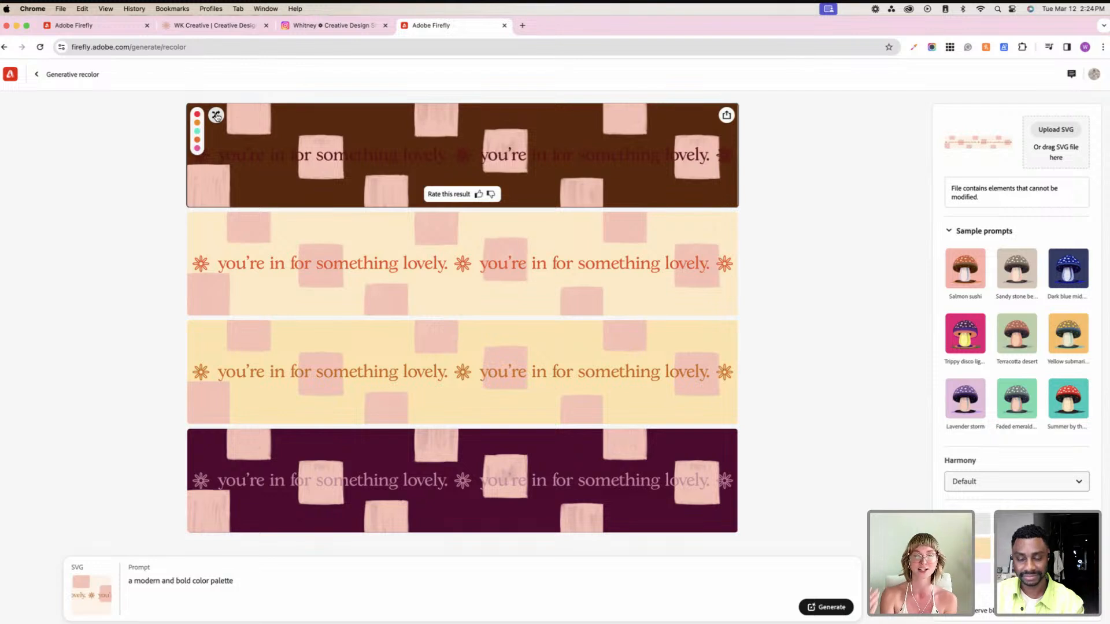
click(216, 116)
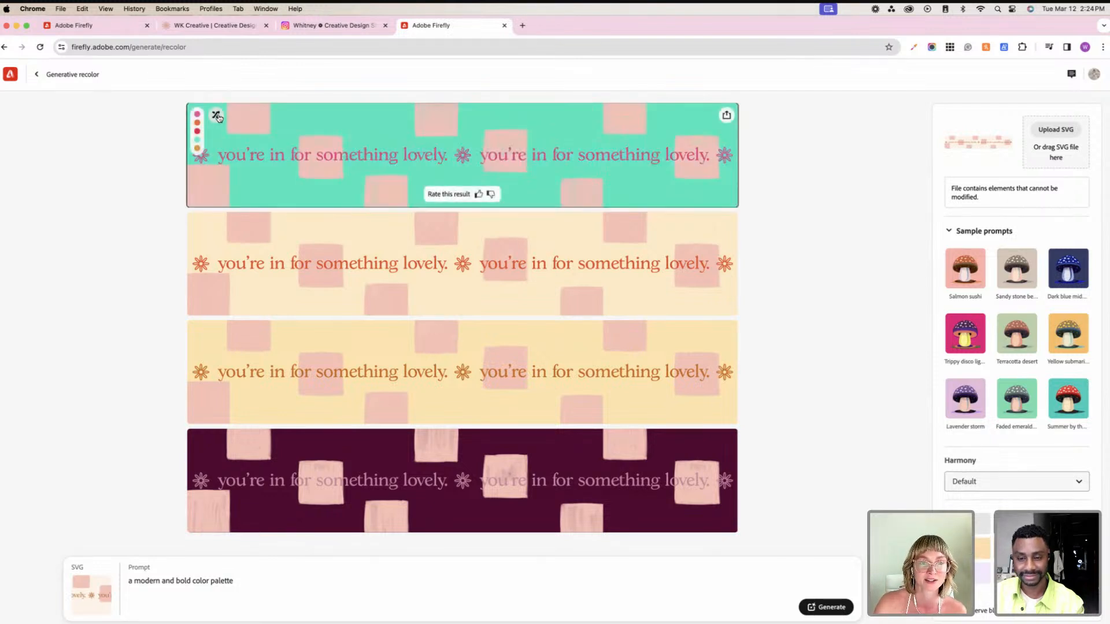
click(218, 118)
click(218, 116)
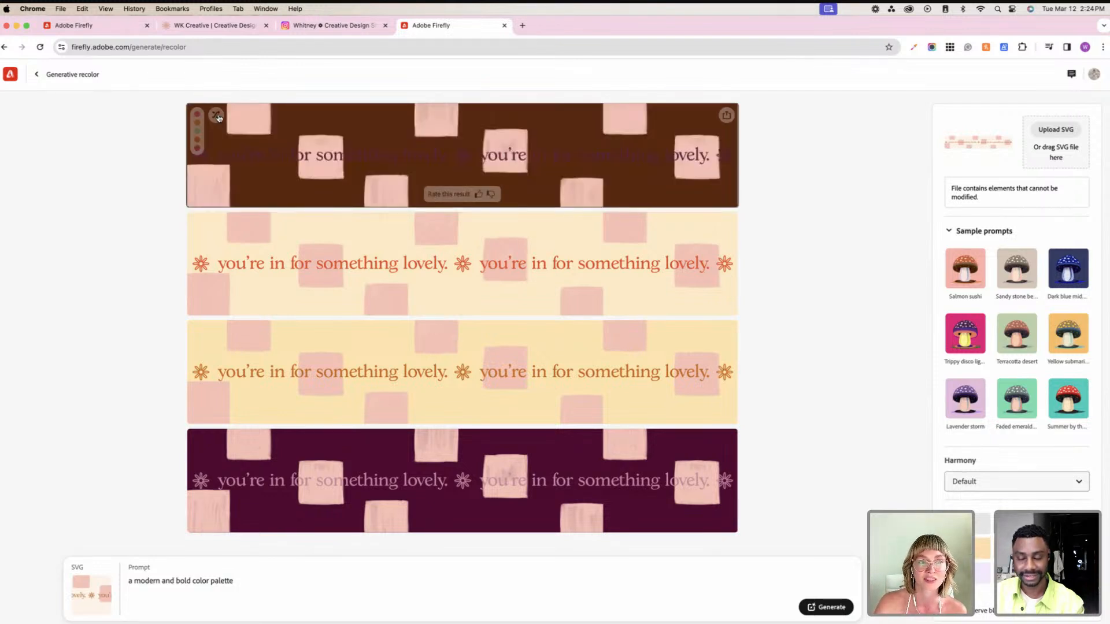
click(218, 116)
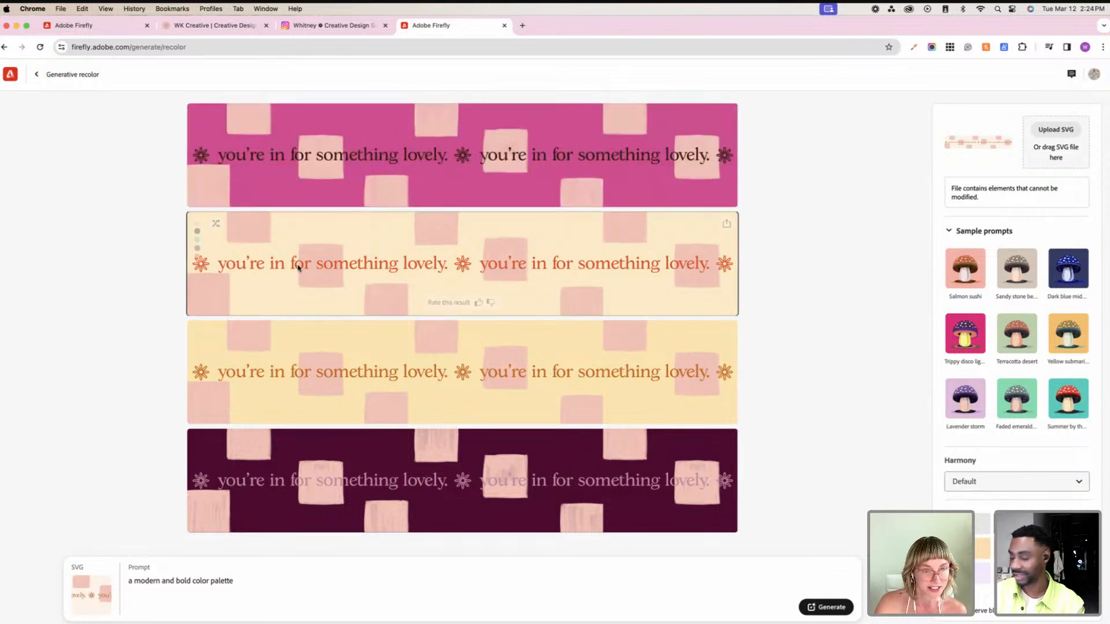
Step: Shuffle the second variation to a muted teal background with aqua lettering, and the third to a pale lavender background with orange-brown lettering
click(215, 225)
click(216, 224)
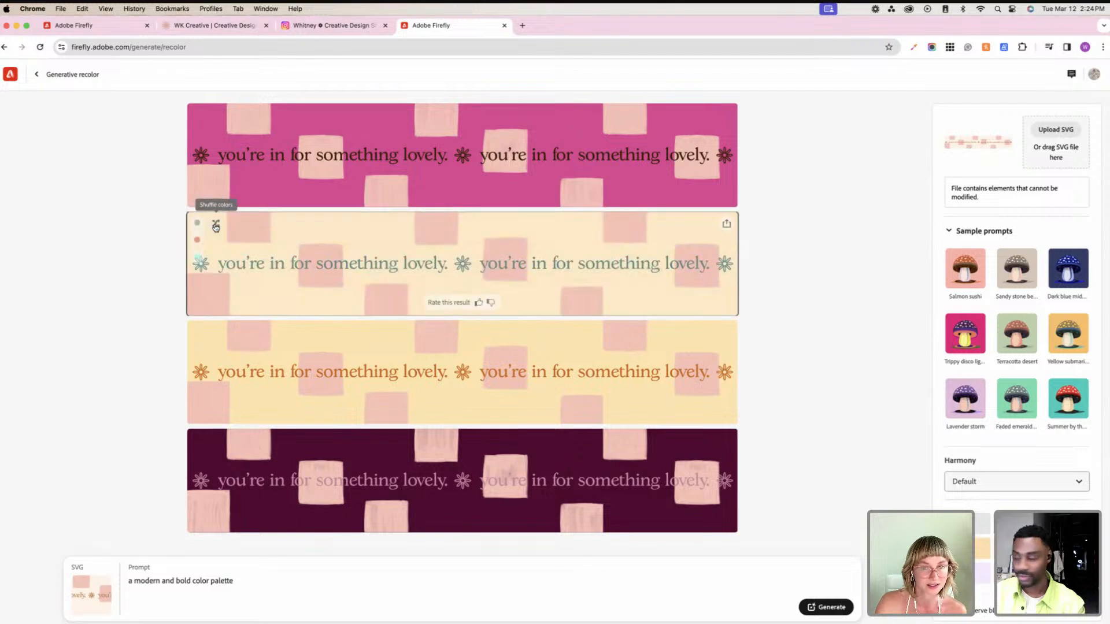
click(216, 225)
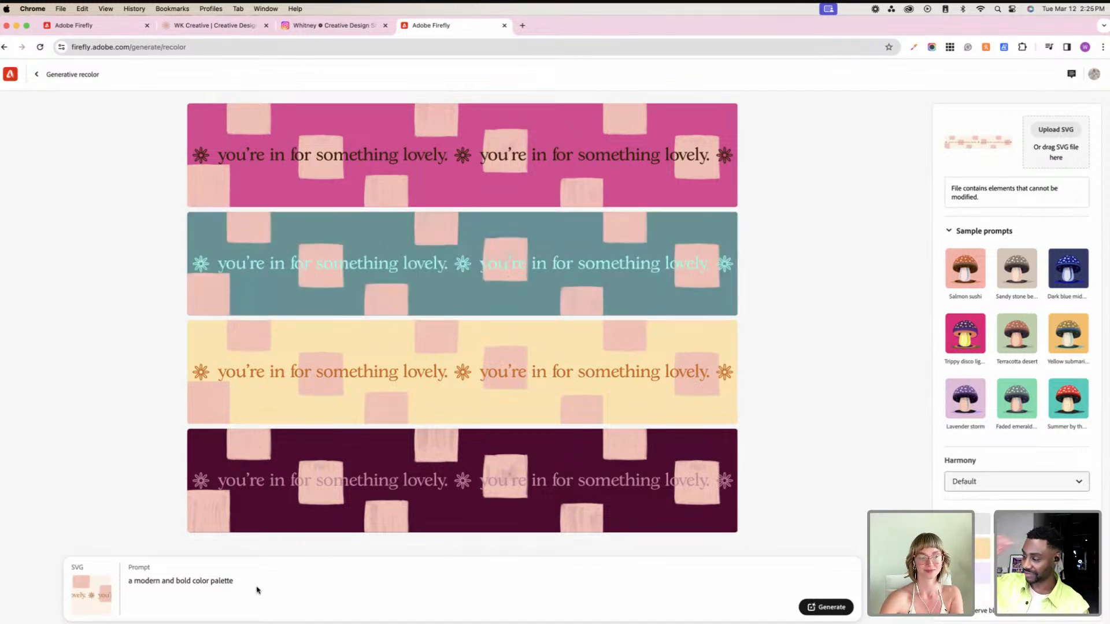
click(216, 333)
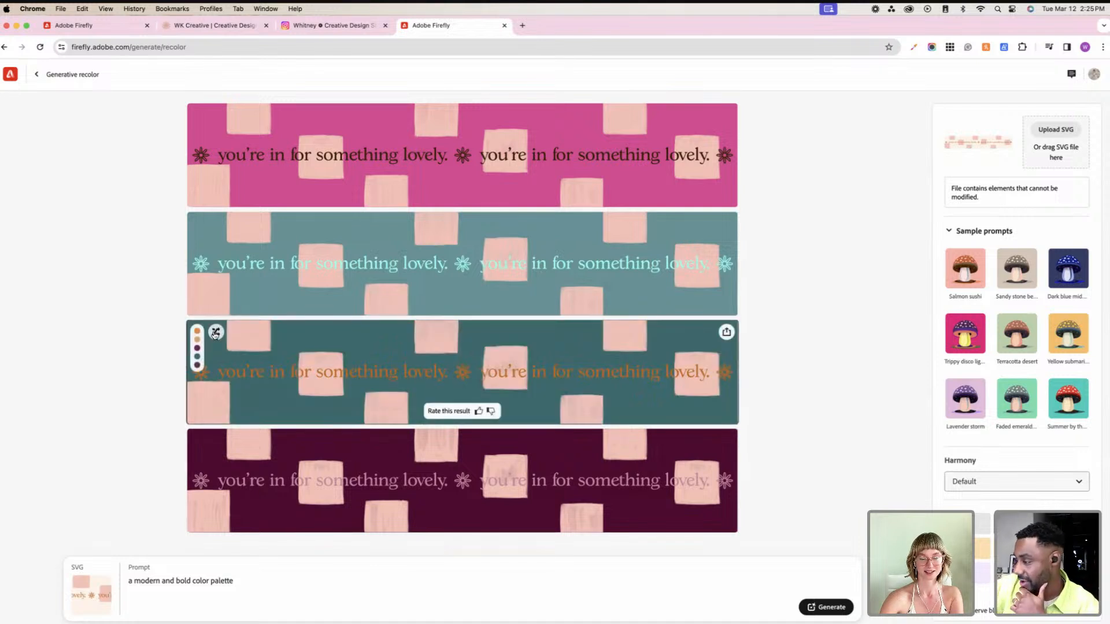
click(216, 332)
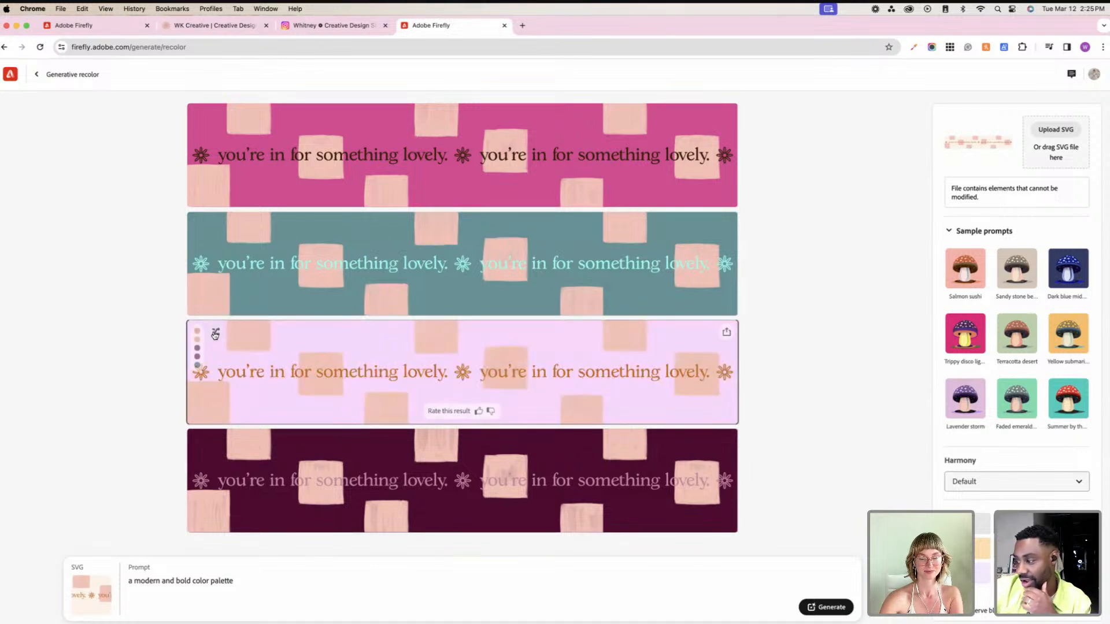
Step: Replace the prompt with "a punk and grunge color palette" and generate new color variations
triple_click(229, 581)
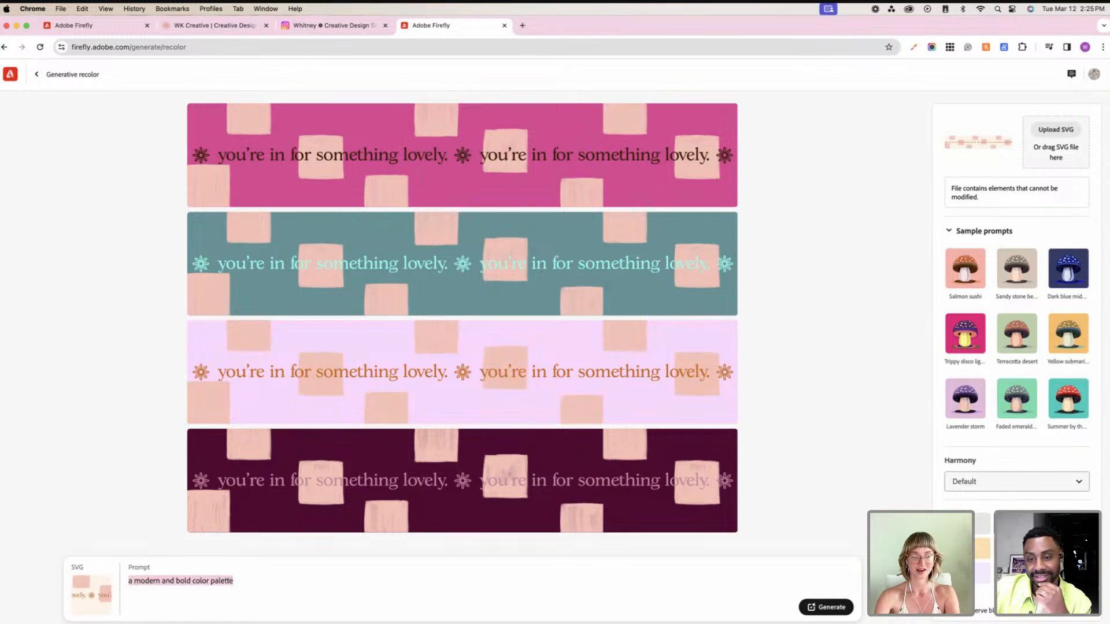
text(a punk colo)
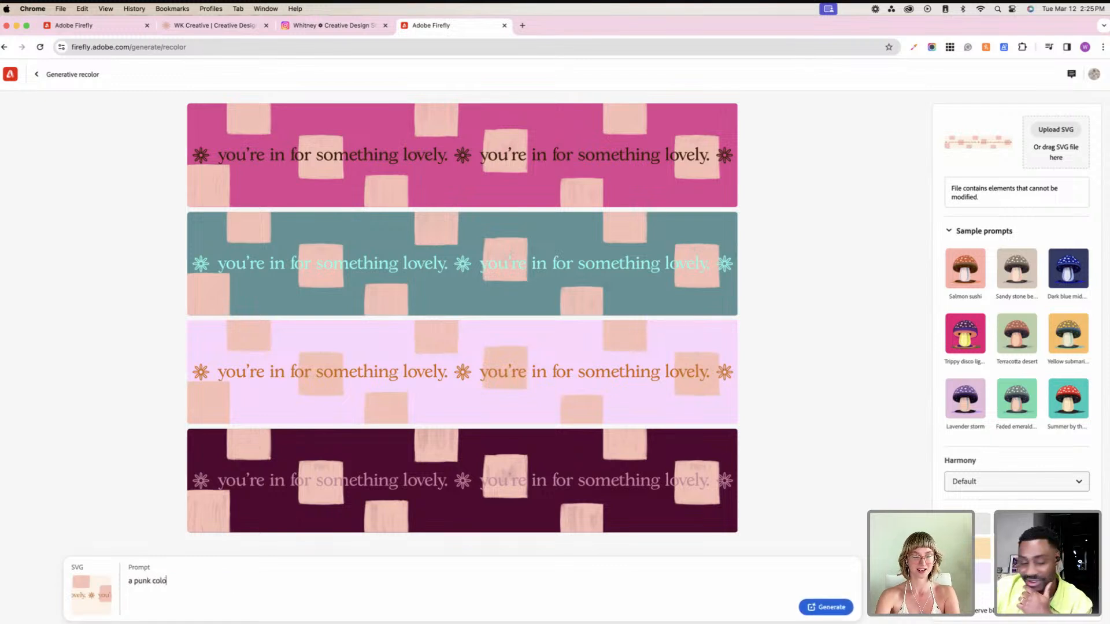
text(r palette)
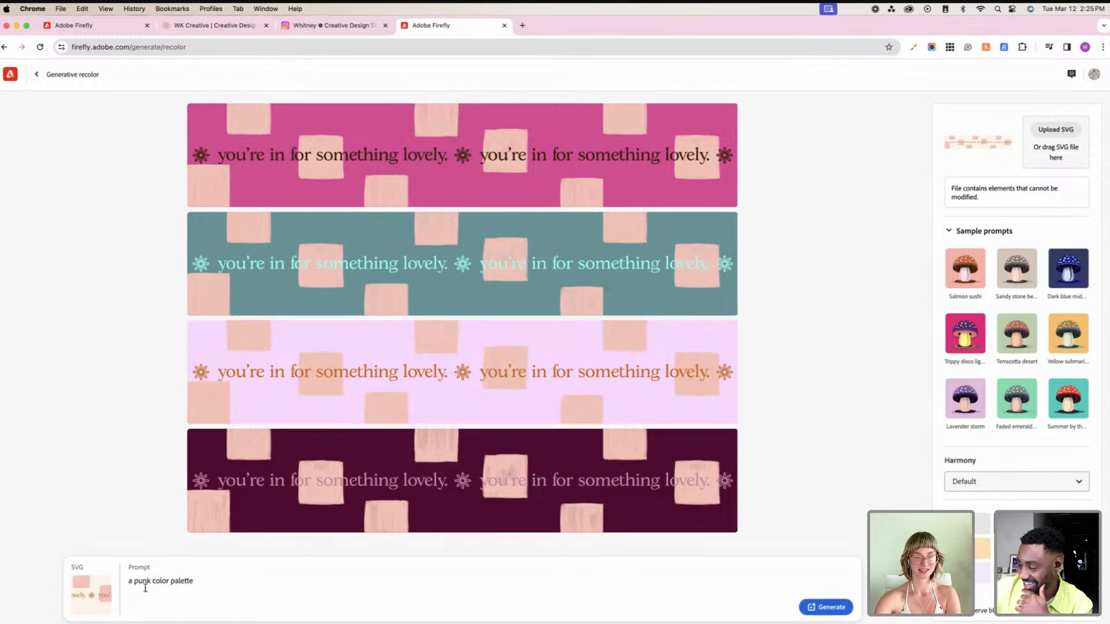
click(154, 580)
text(and gru)
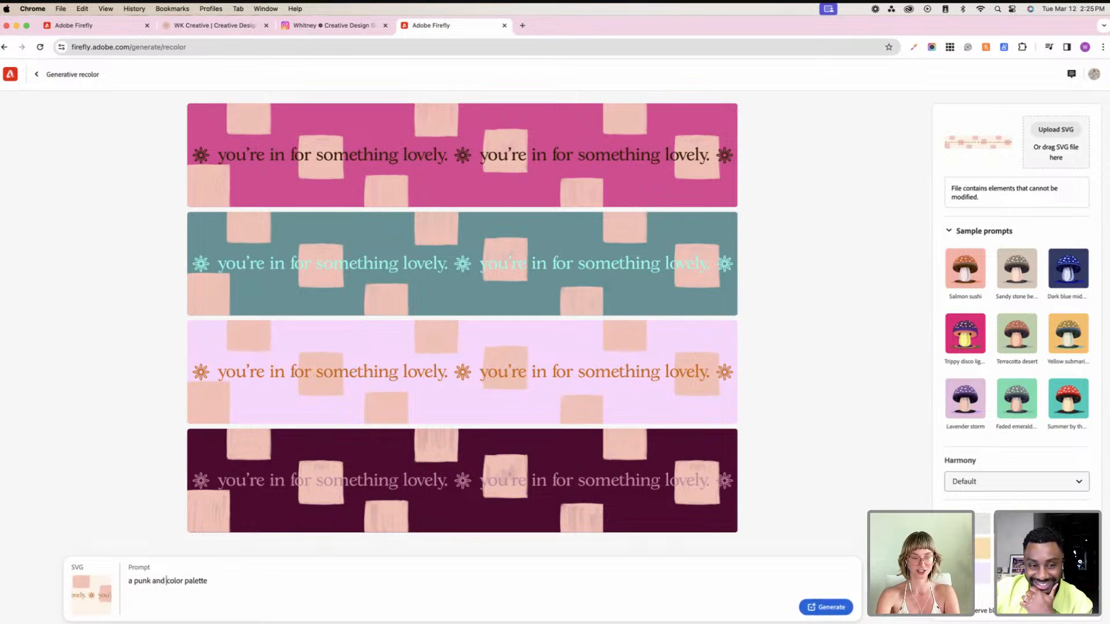
text(nge)
key(Return)
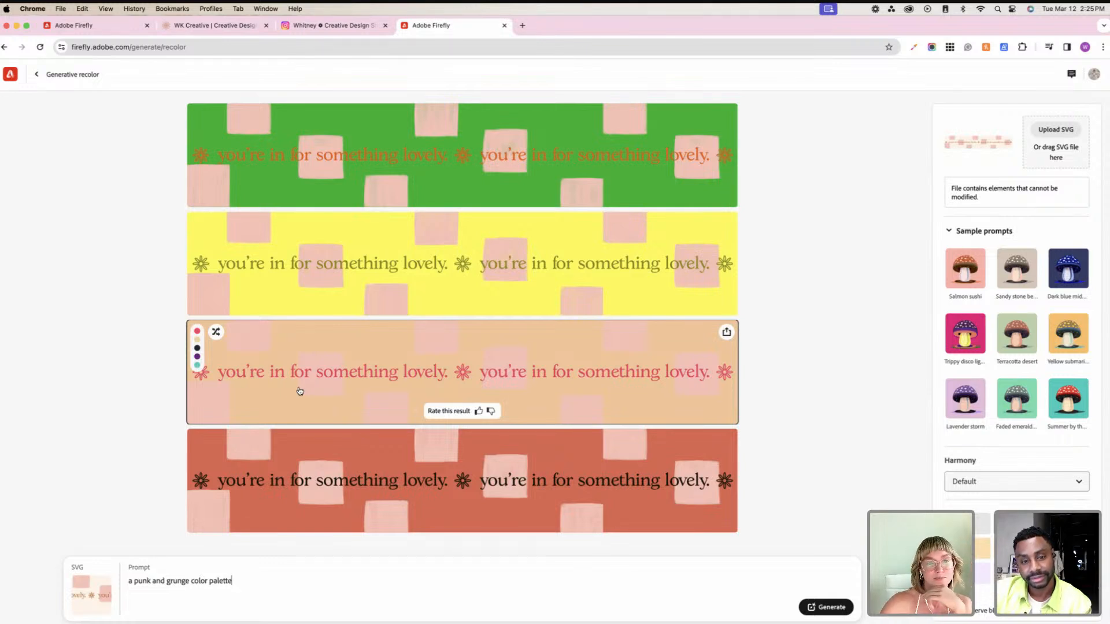
Step: Shuffle the colors of the first variation repeatedly, ending on a bright green background with magenta lettering
mouse_move(248, 124)
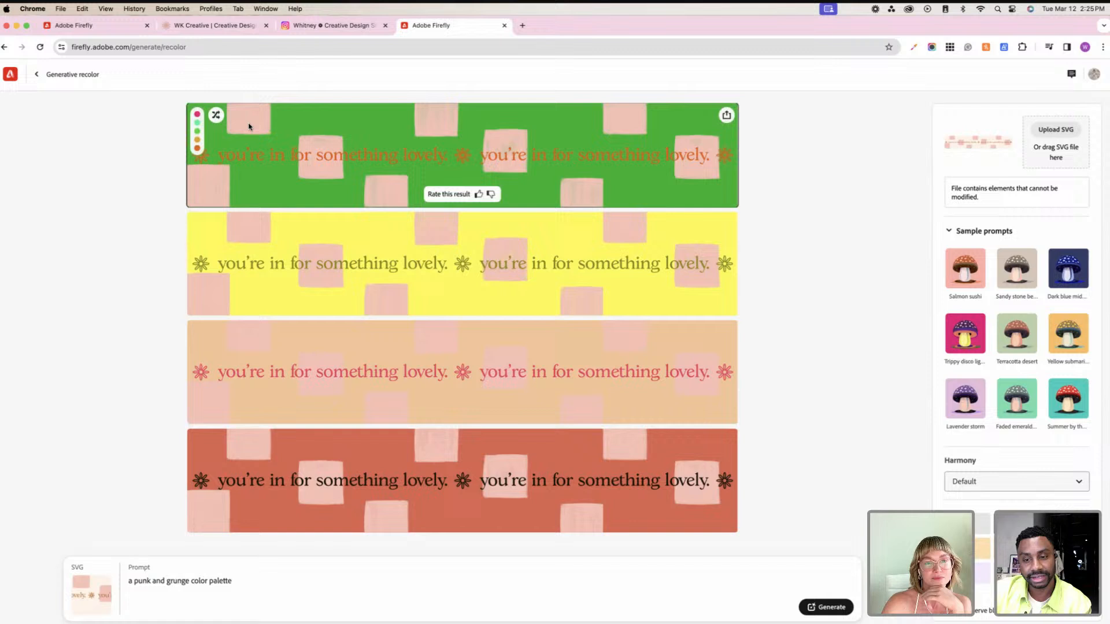
click(216, 116)
click(216, 116)
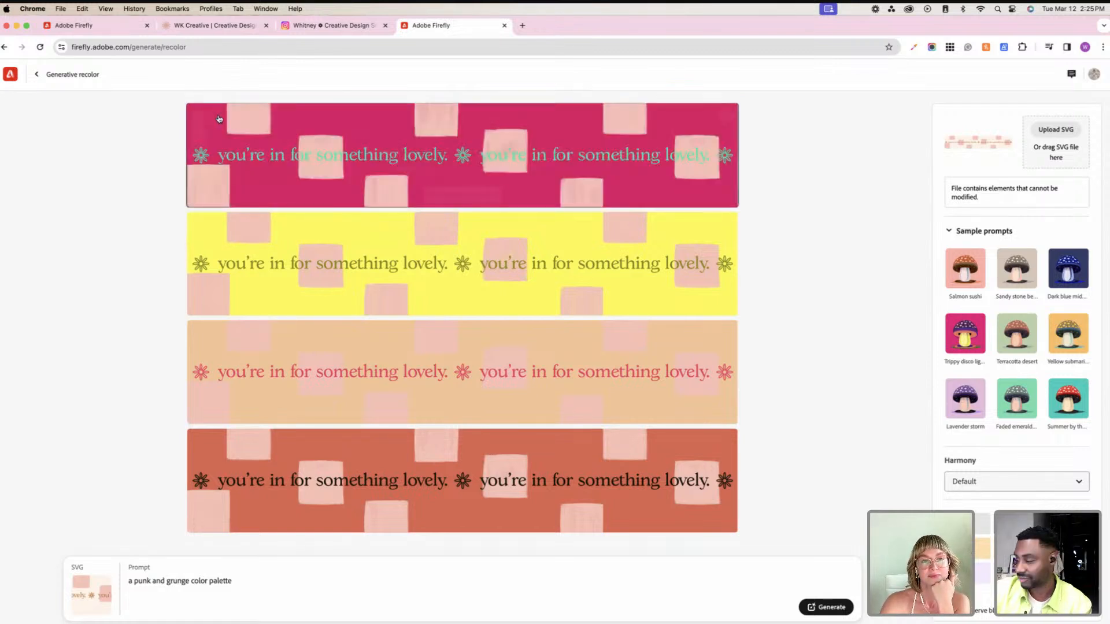
click(217, 116)
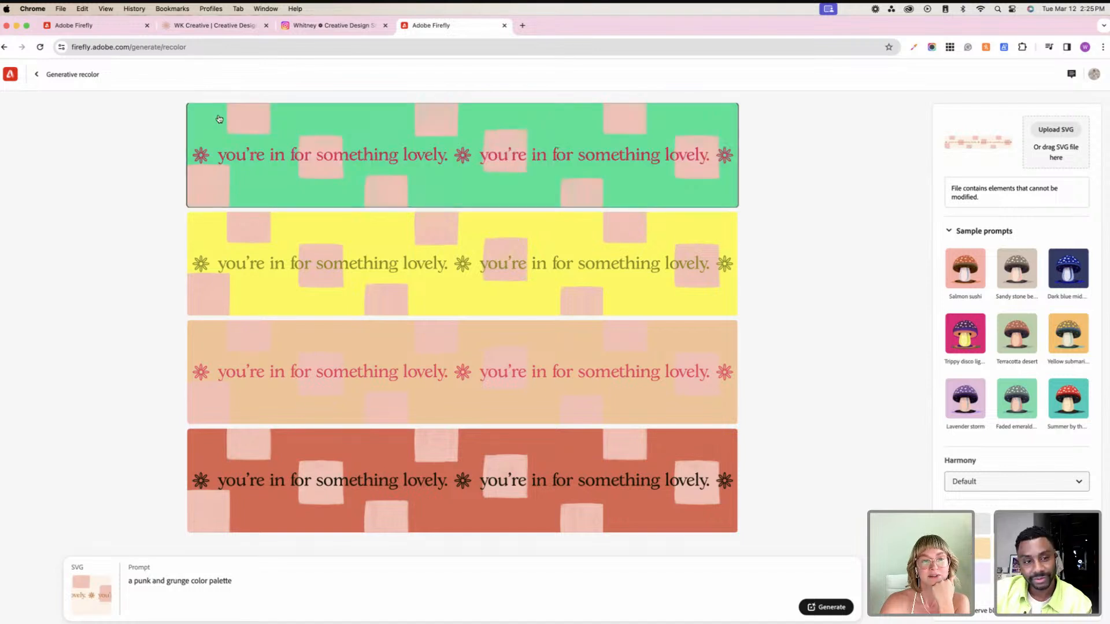
click(217, 117)
click(216, 116)
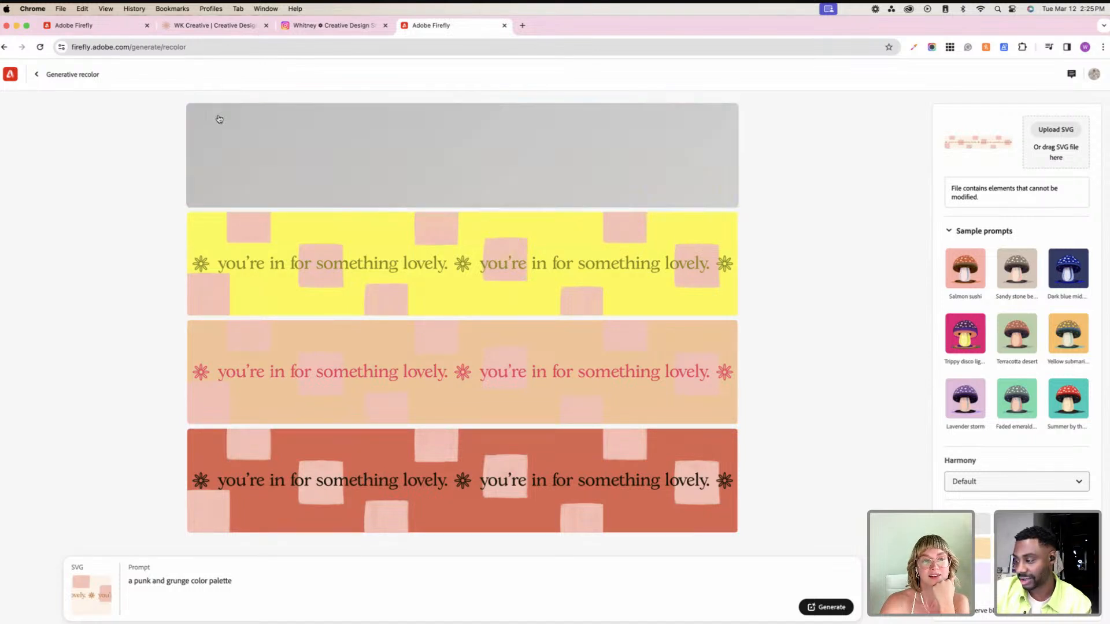
click(216, 116)
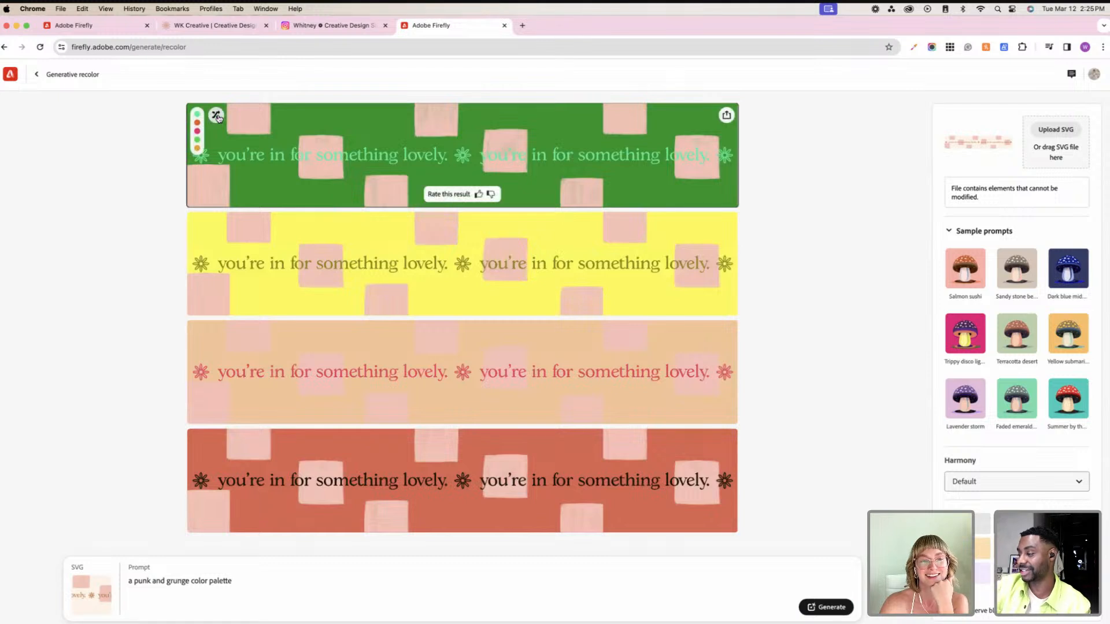
click(217, 116)
click(217, 116)
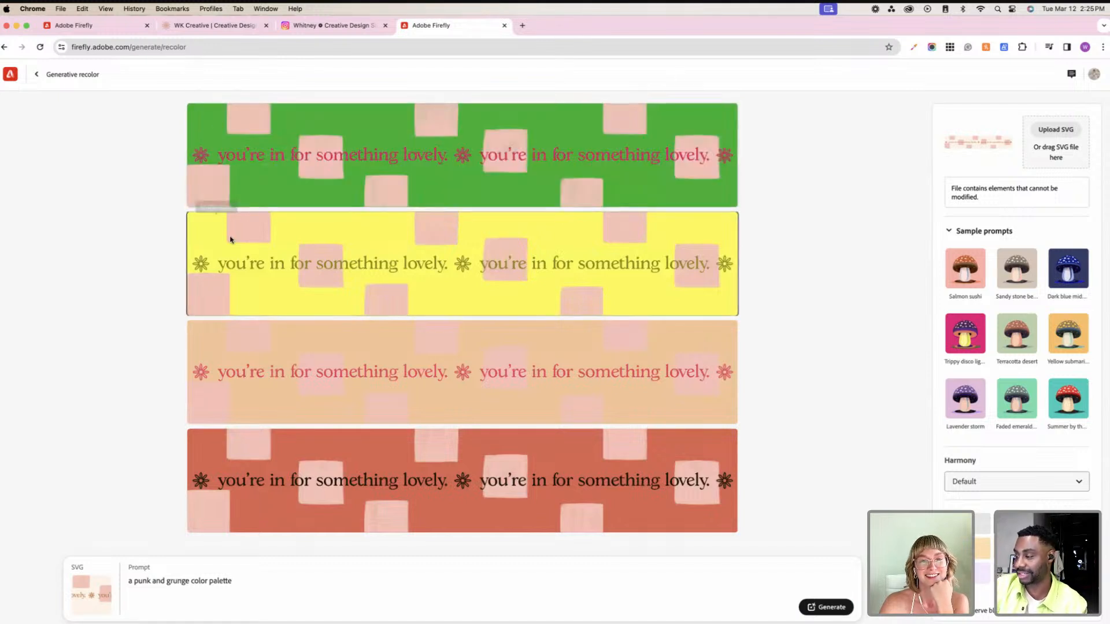
Step: Shuffle the second variation to a mint green background with olive lettering, and the third to a pink background with gray-blue lettering
click(216, 224)
click(216, 224)
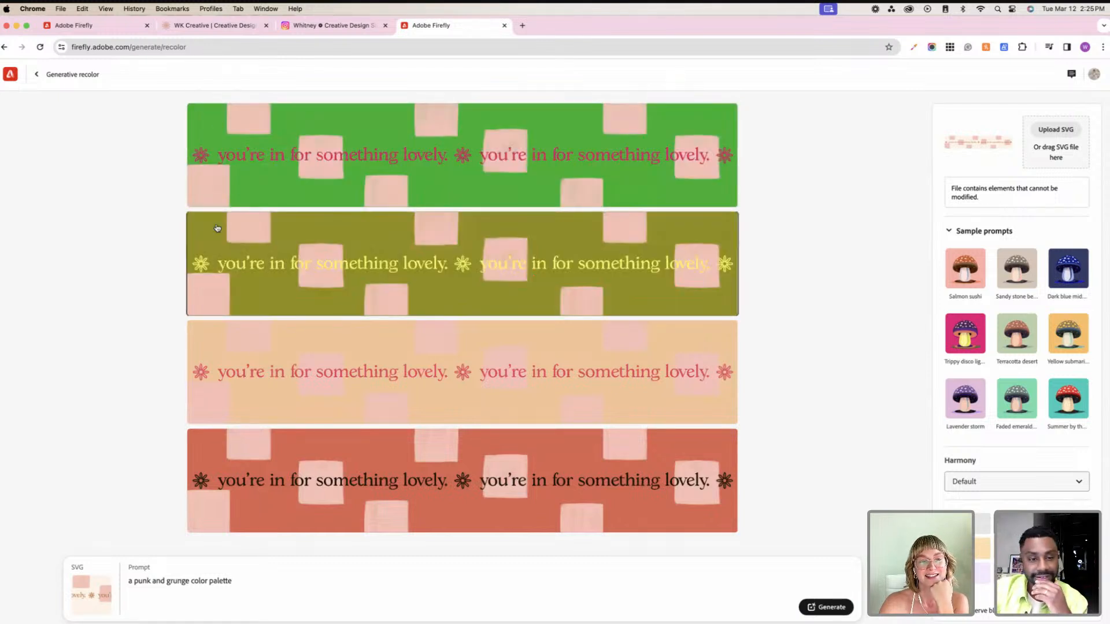
click(216, 224)
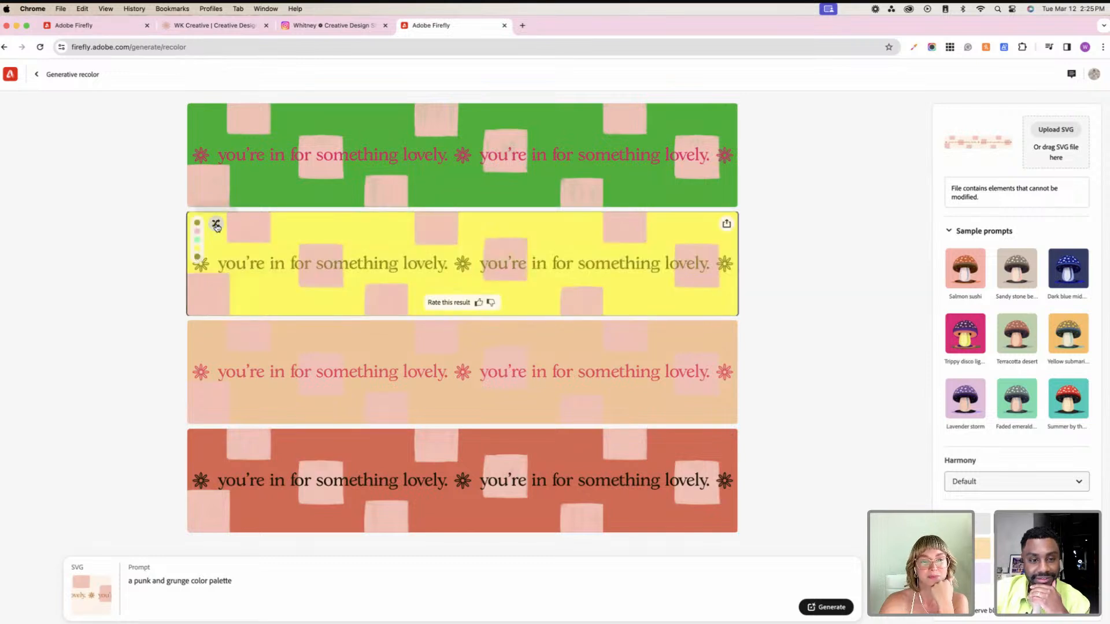
click(216, 224)
click(217, 332)
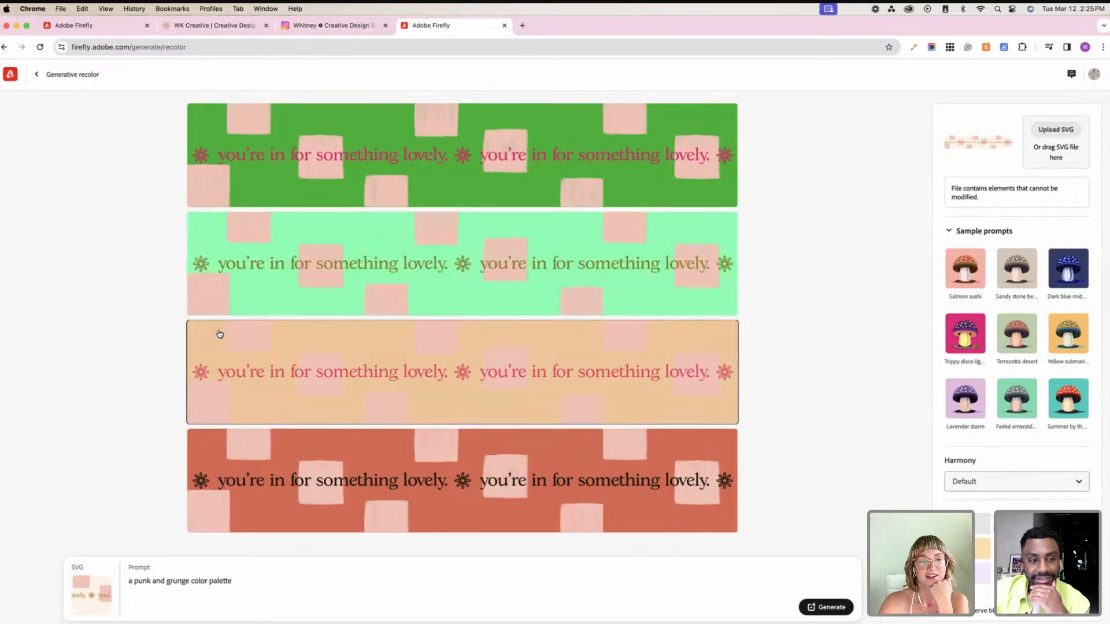
click(216, 332)
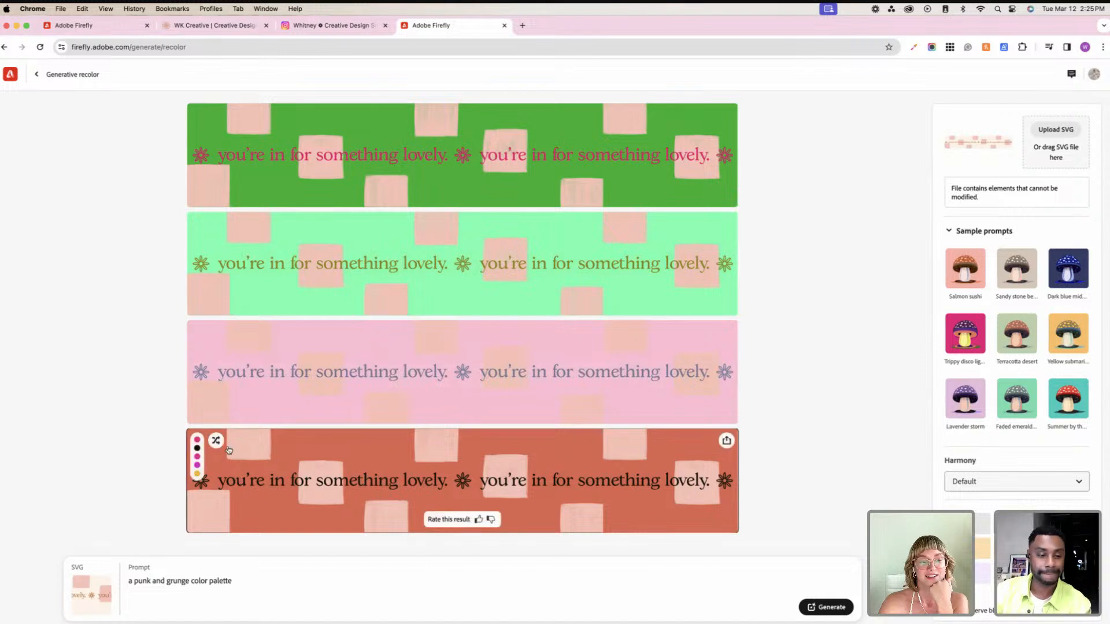
Step: Shuffle the colors of the fourth variation repeatedly, ending on a peach background with dark brown lettering
click(216, 441)
click(216, 441)
click(216, 441)
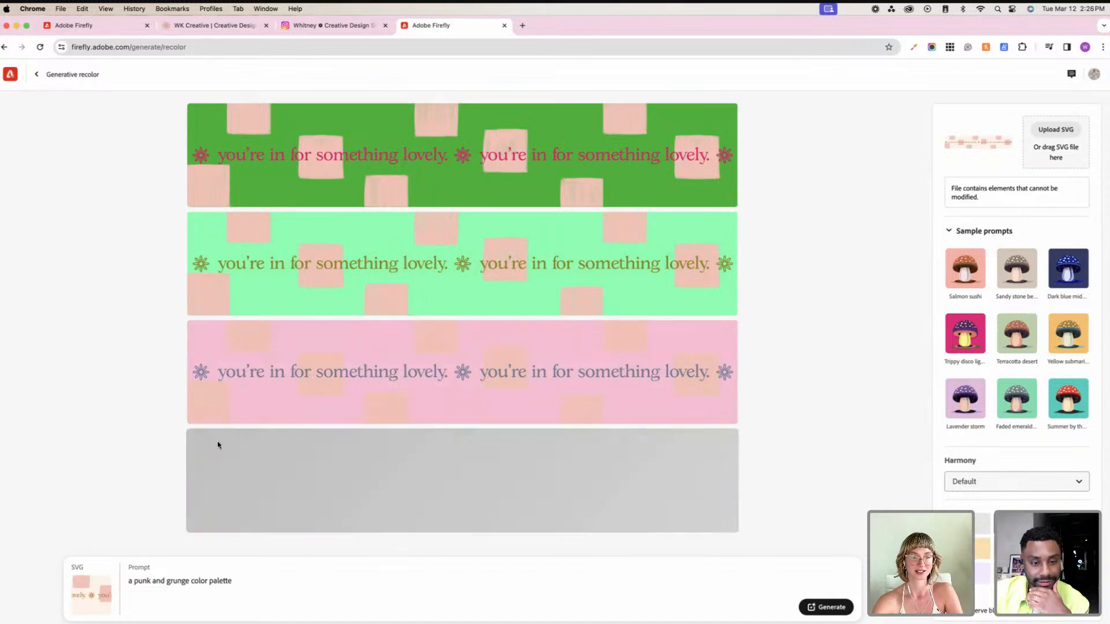
click(216, 441)
Step: Generate color variations for the prompt "a pastel retro color palette" and download the third variation with the cream background
triple_click(237, 586)
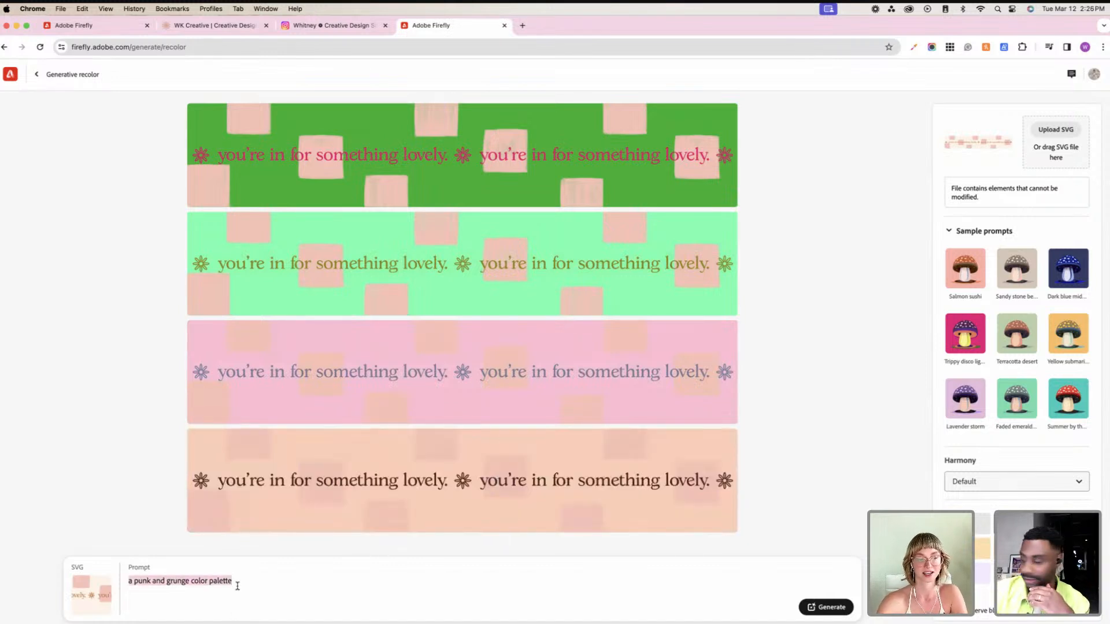
text(a pastel)
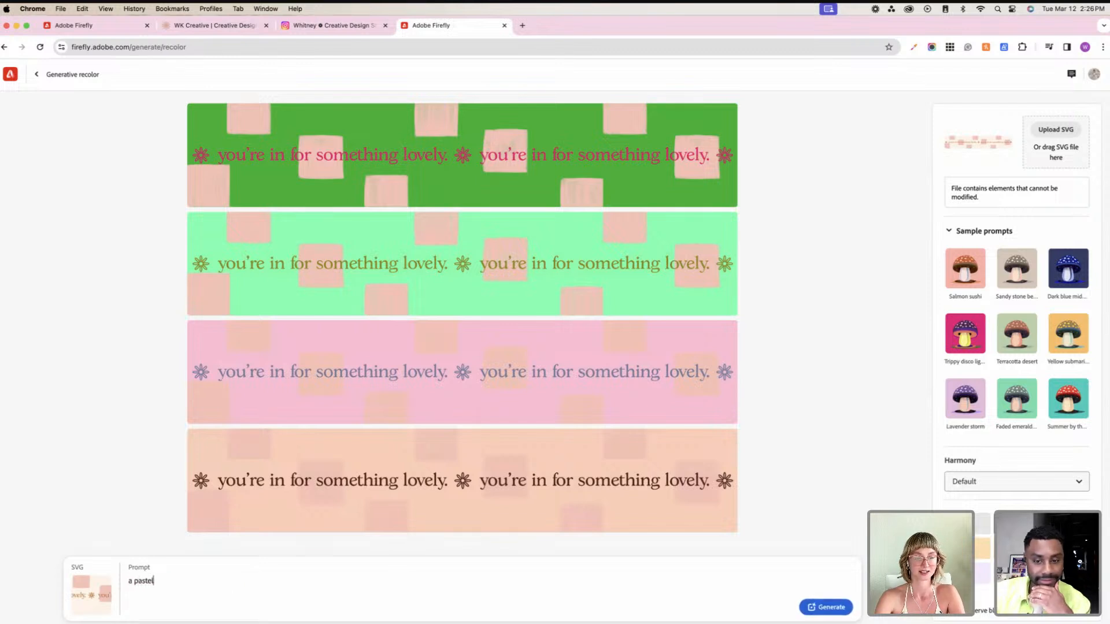
text( retro color pa)
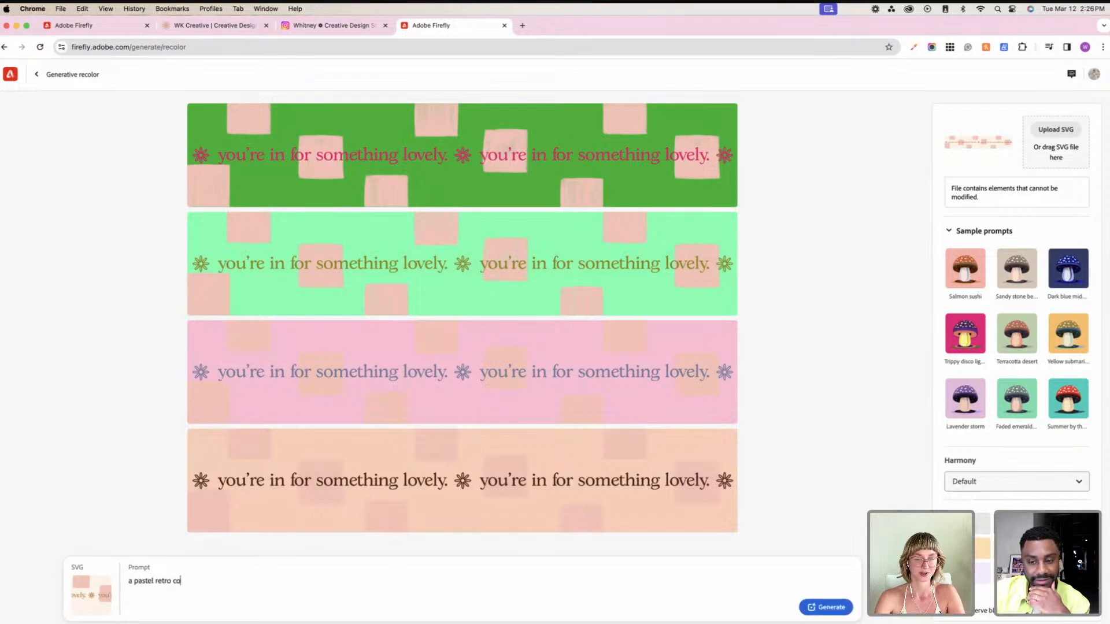
text(lette)
key(Return)
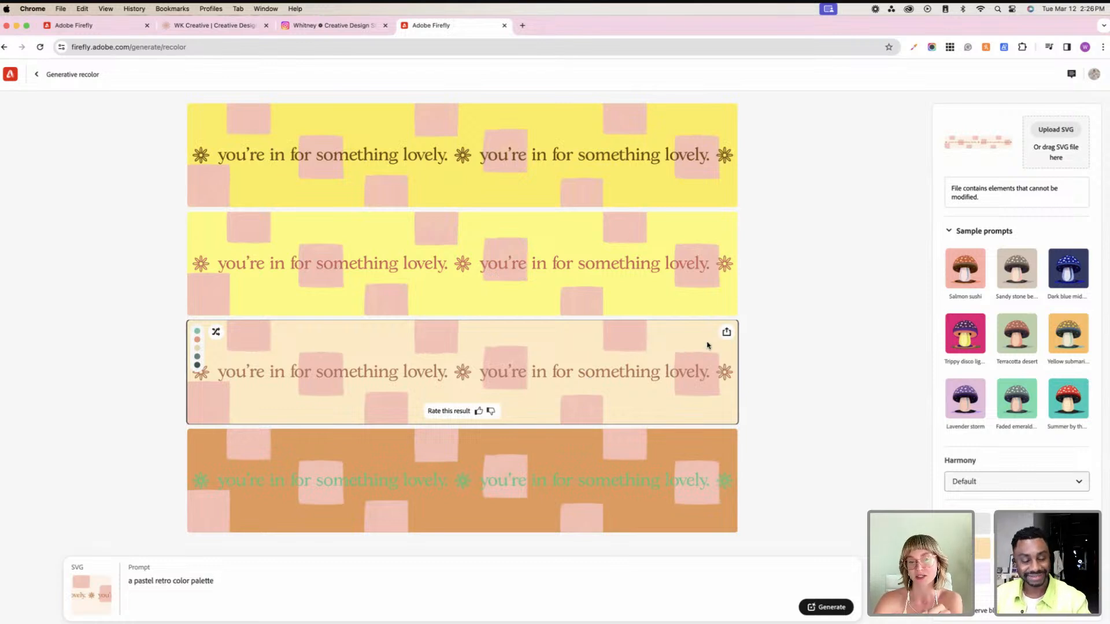
click(726, 332)
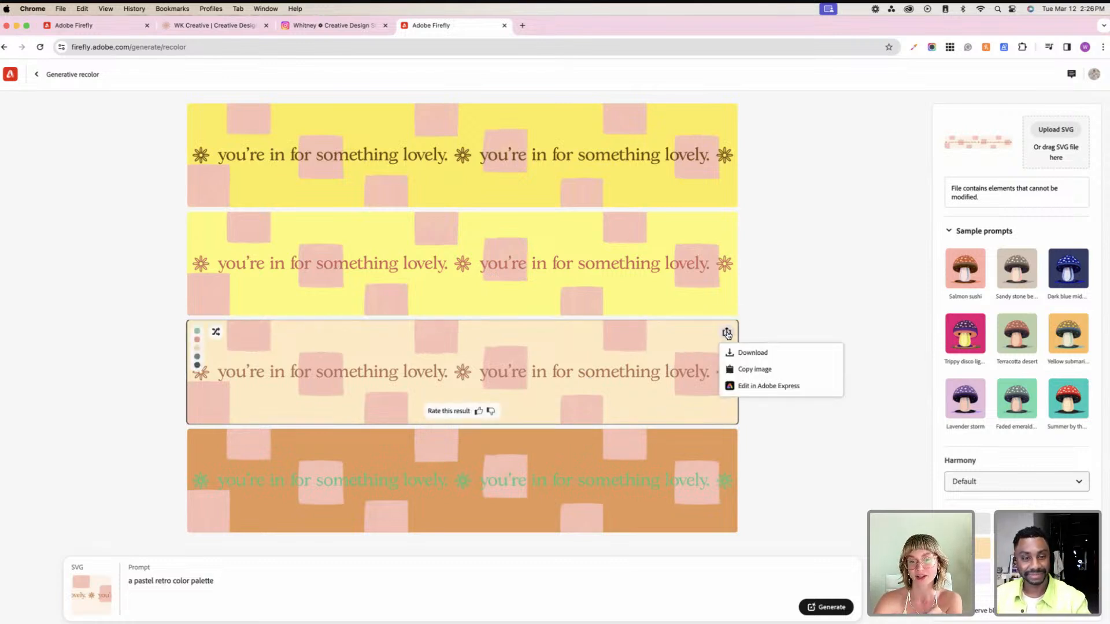
click(749, 353)
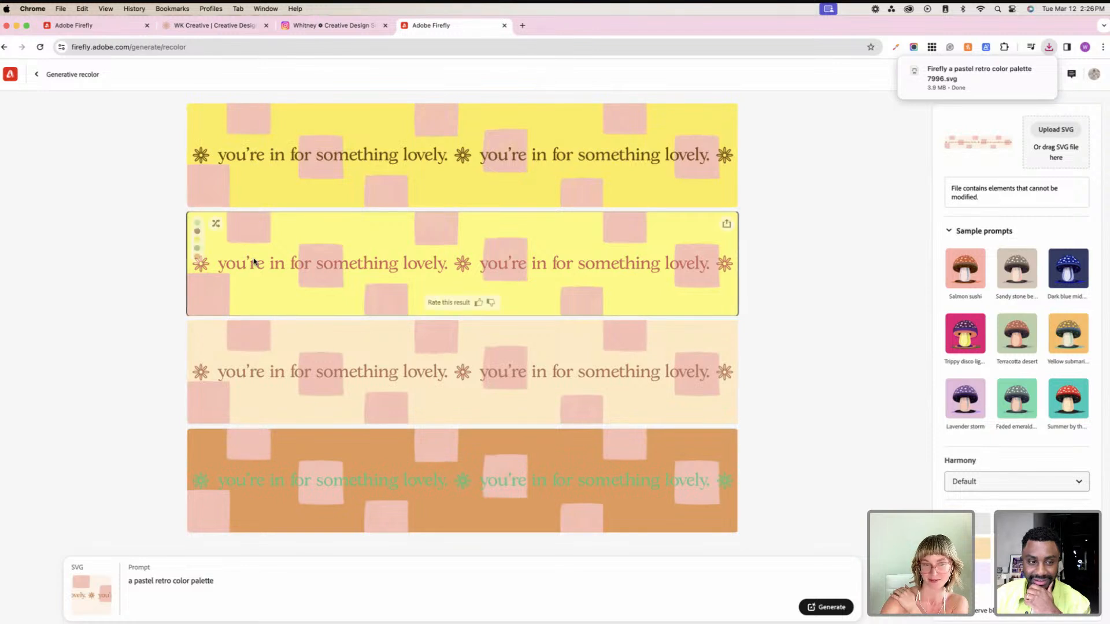
Step: Shuffle the colors of the second variation repeatedly, ending on a pale aqua background with red lettering
click(215, 225)
click(215, 224)
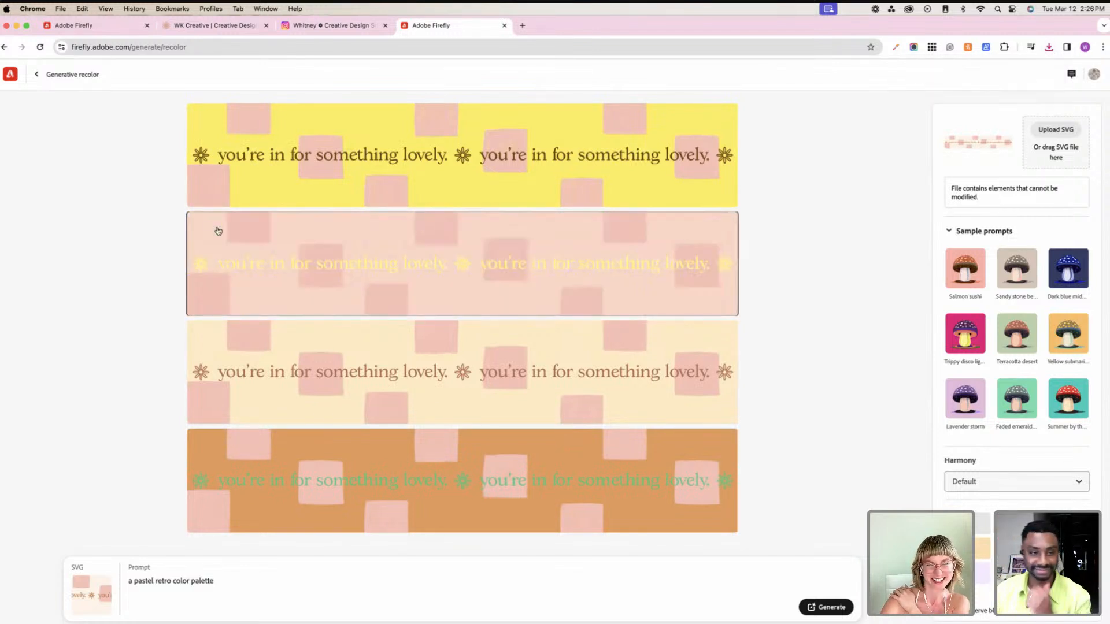
click(215, 224)
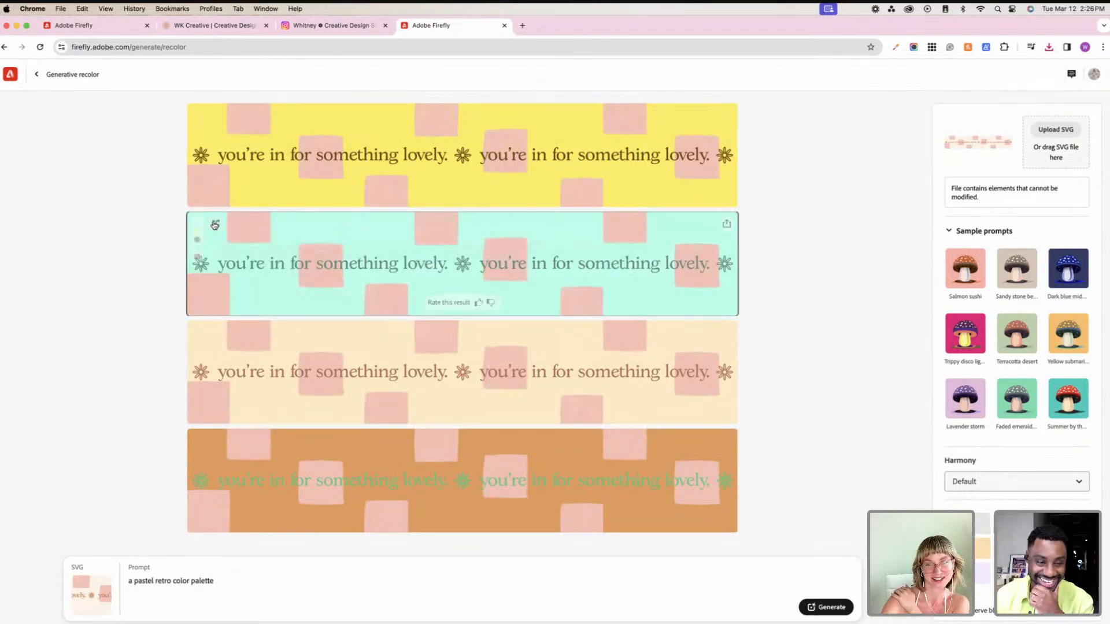
click(214, 224)
click(215, 224)
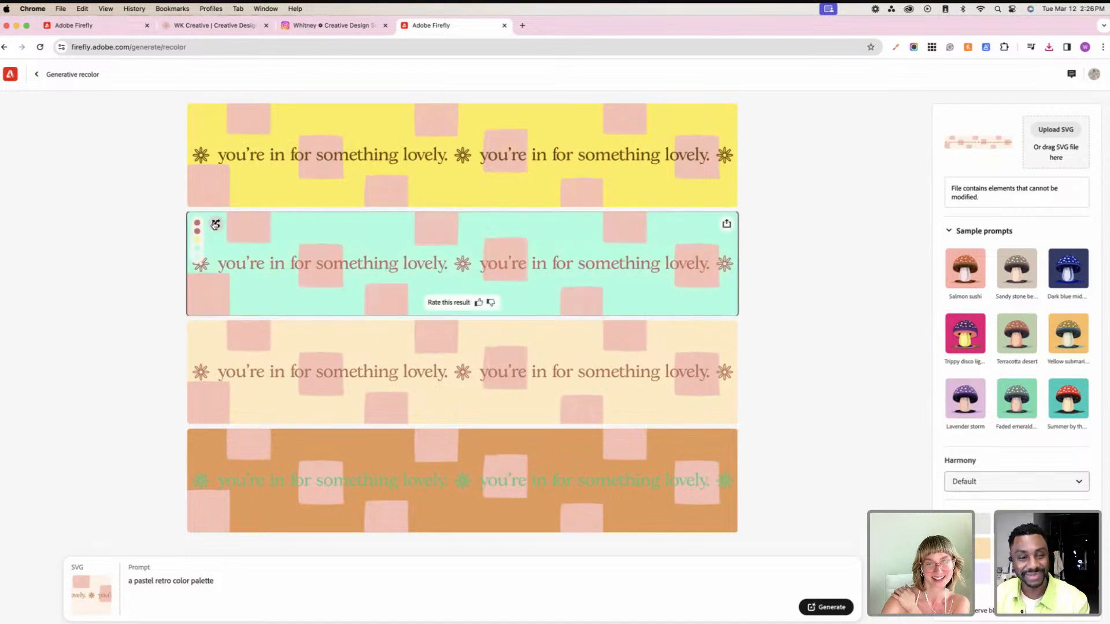
click(215, 225)
click(215, 224)
click(214, 224)
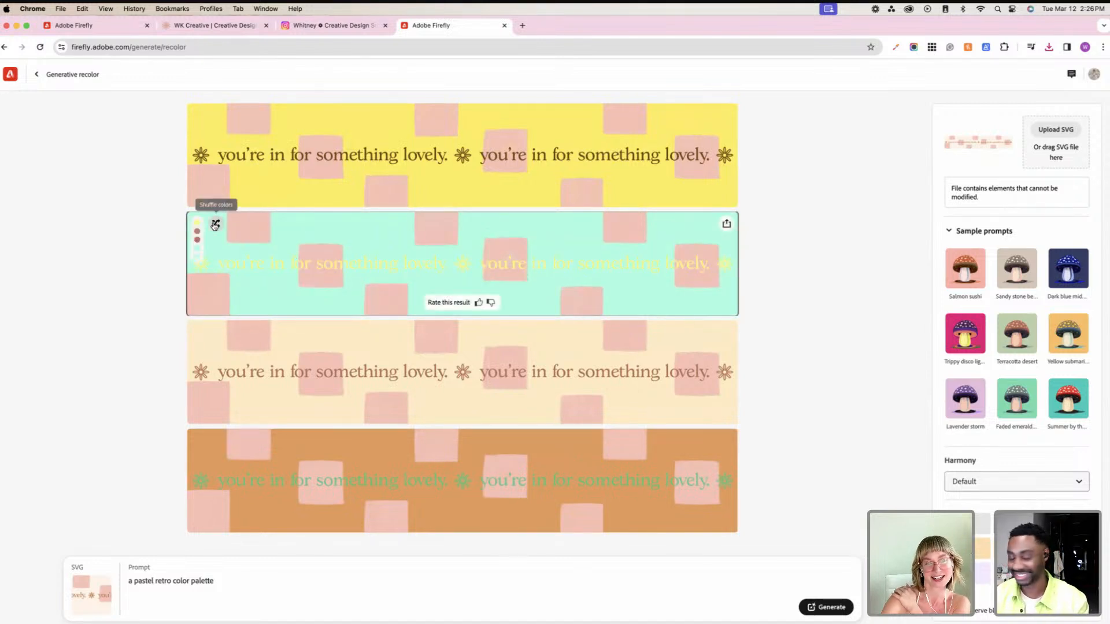
click(214, 225)
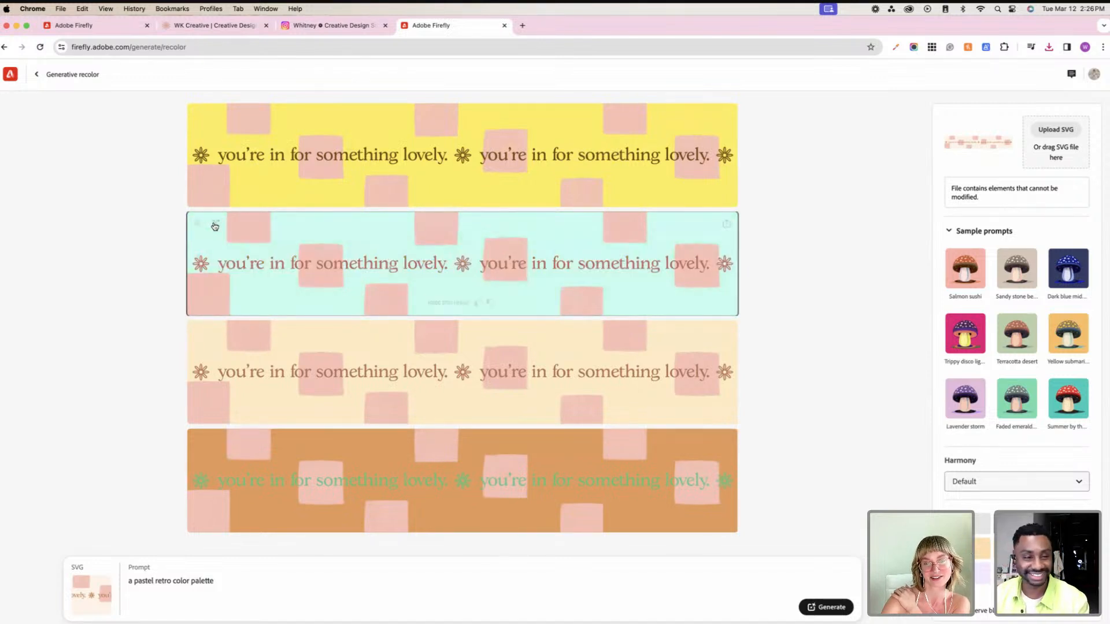
Step: Shuffle the colors of the first variation repeatedly, ending on a teal green background with coral lettering
click(217, 116)
click(220, 116)
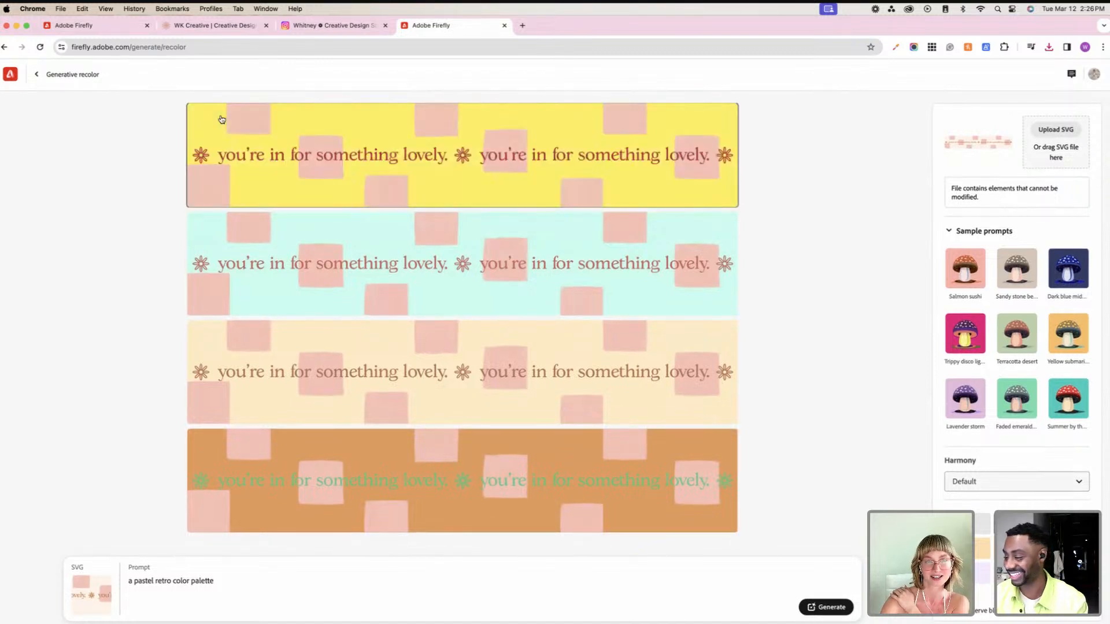
click(220, 117)
click(220, 119)
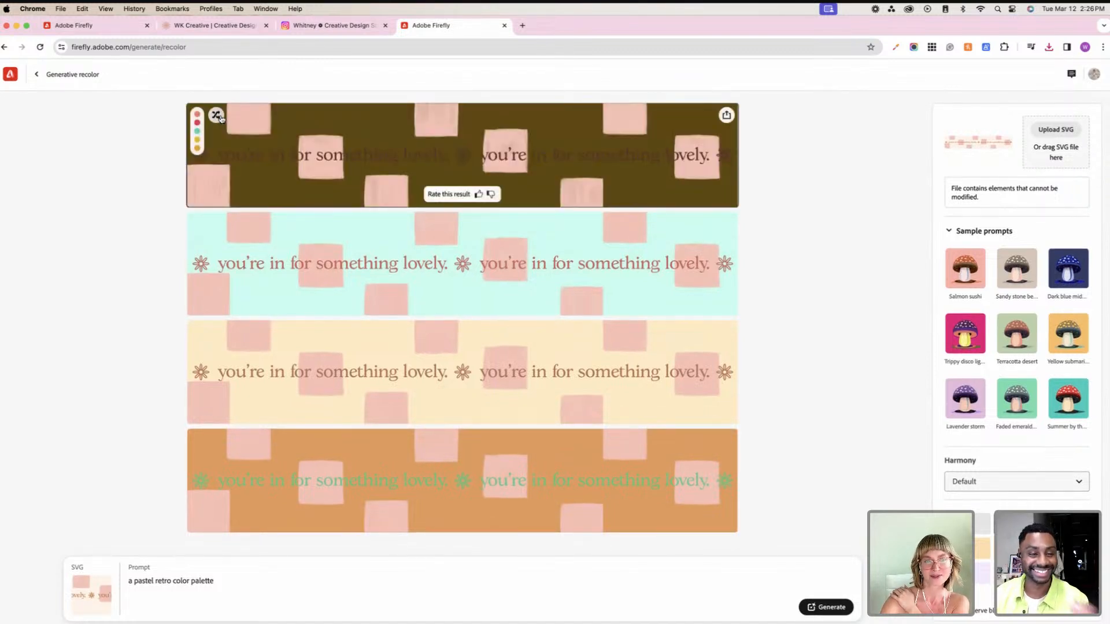
click(221, 119)
click(219, 117)
click(219, 117)
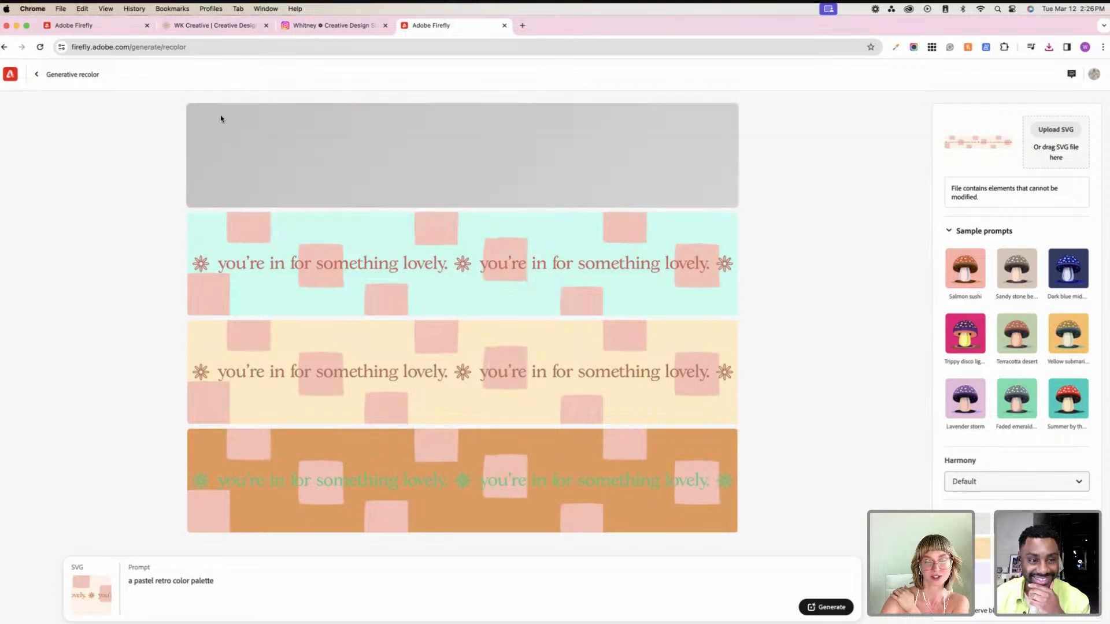
Step: Shuffle the colors of the fourth variation repeatedly, trying green, orange and dark brown backgrounds with contrasting lettering
click(211, 443)
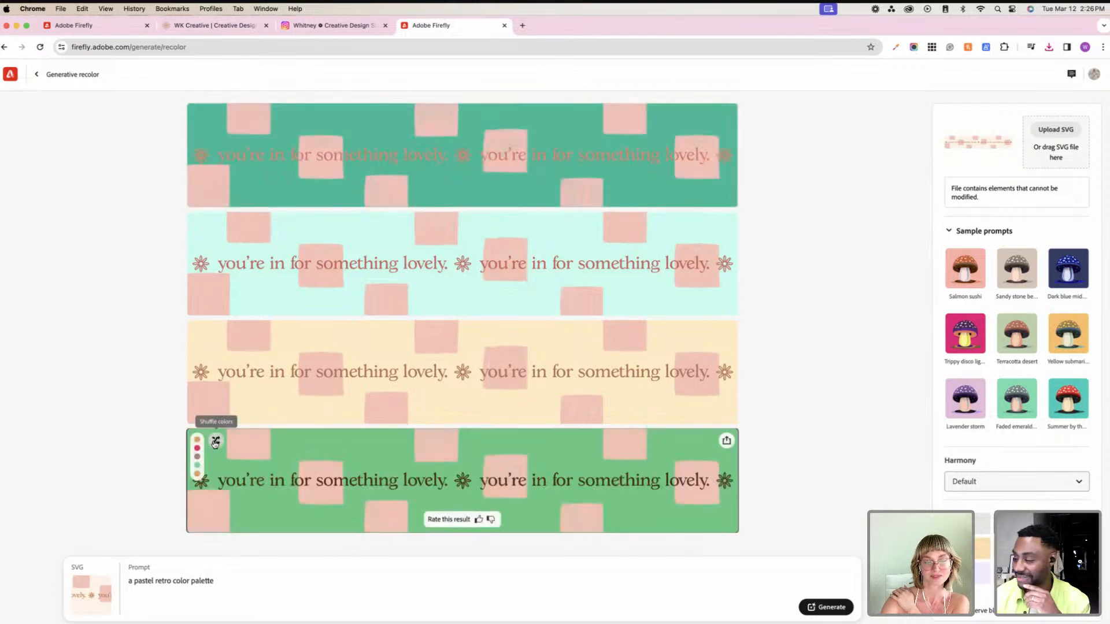
click(210, 444)
click(211, 443)
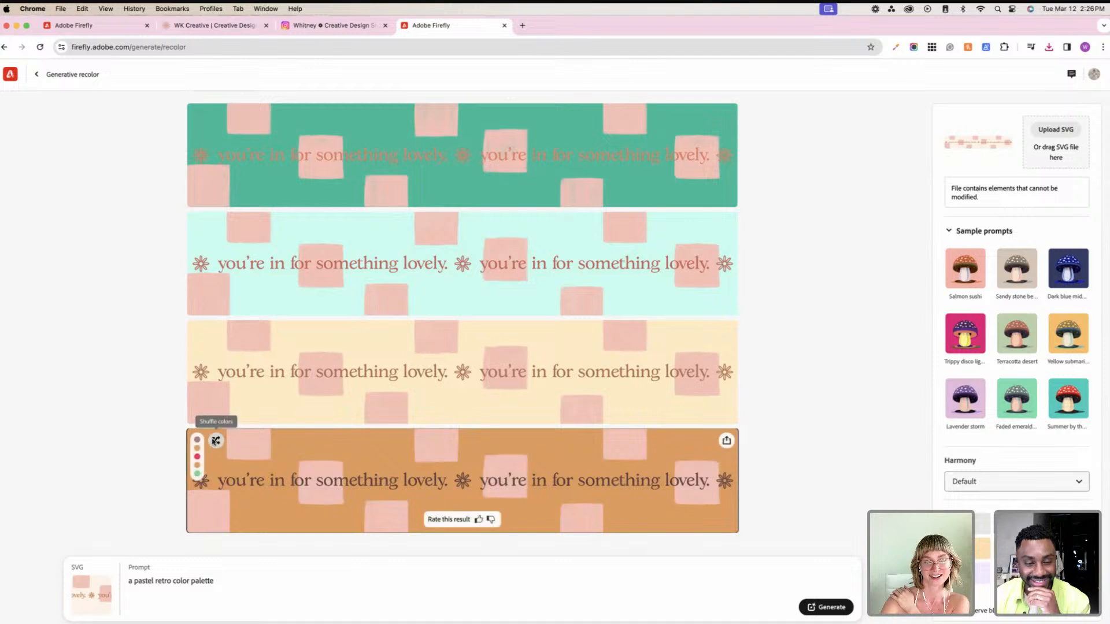
click(212, 443)
mouse_move(212, 443)
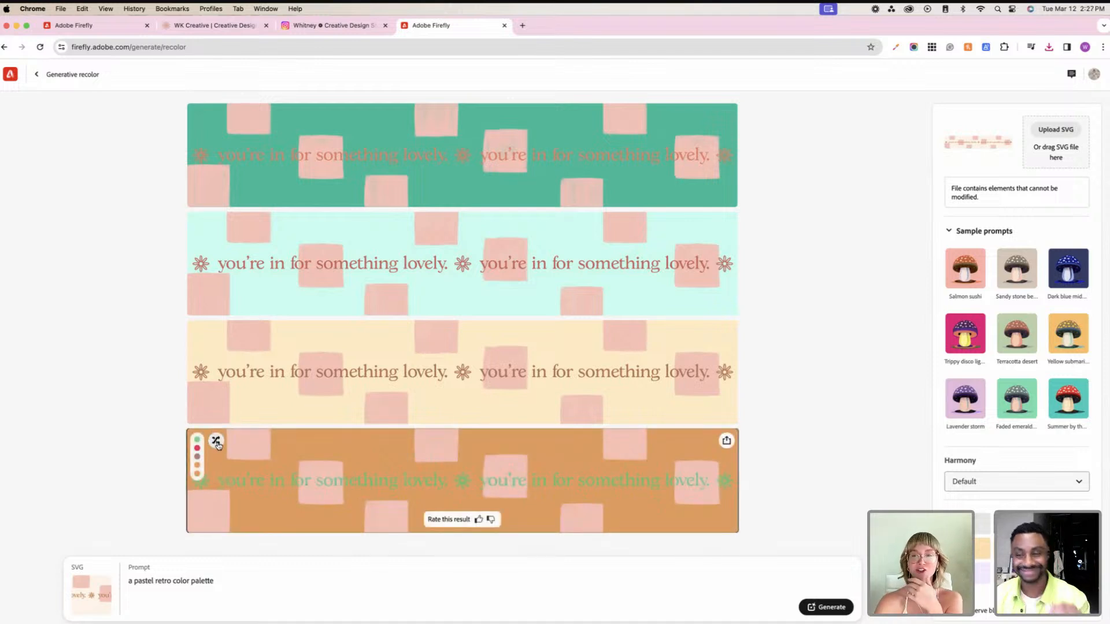
click(216, 443)
click(217, 443)
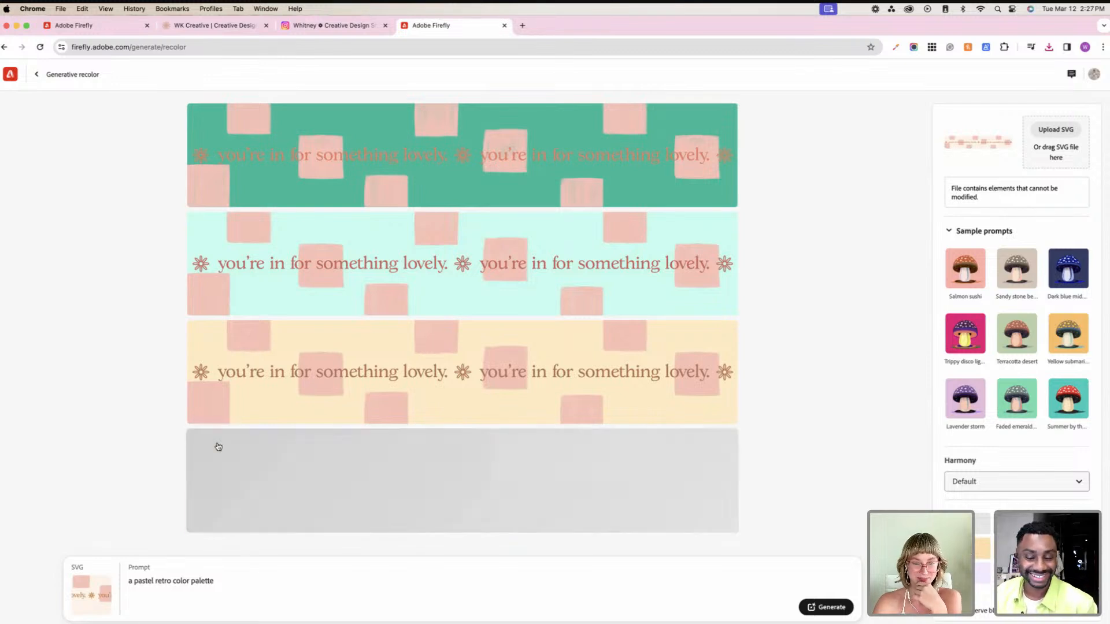
click(216, 442)
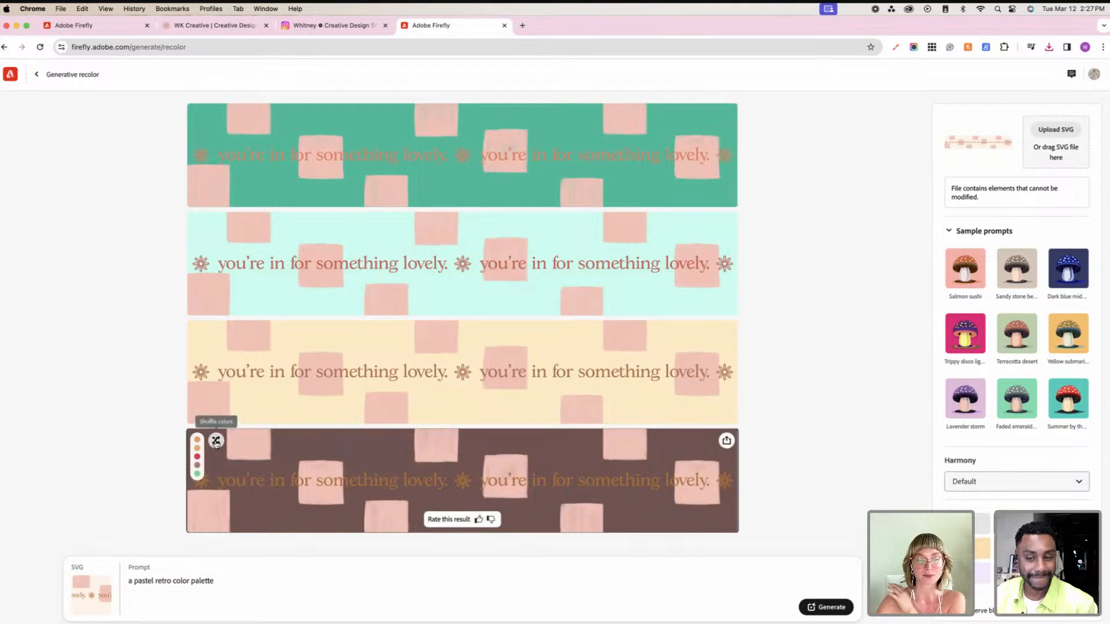
click(216, 442)
click(215, 442)
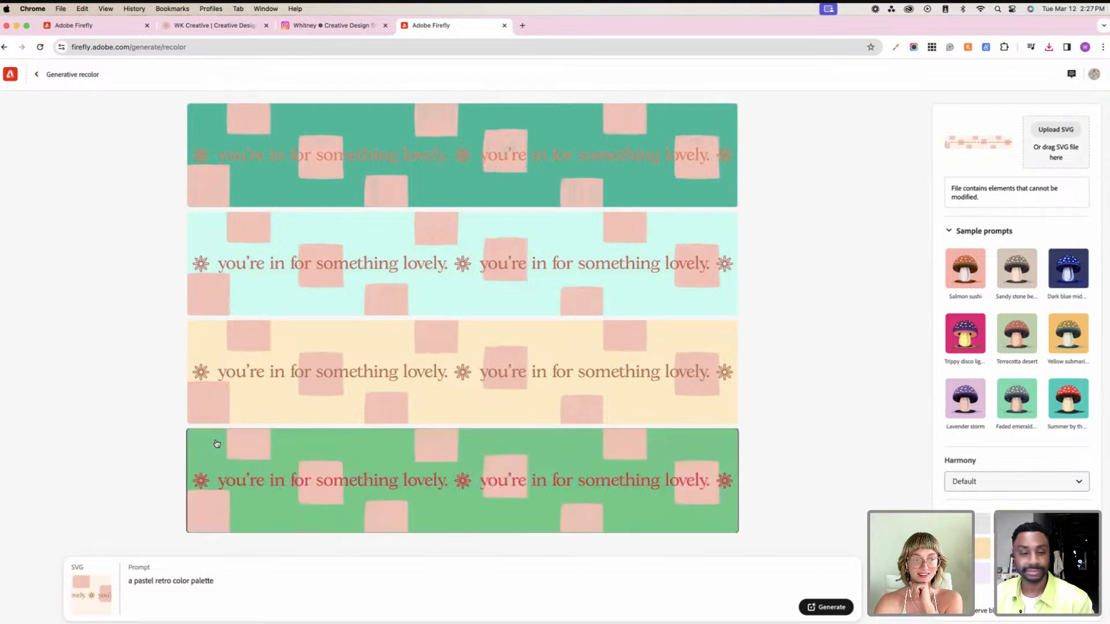
click(216, 442)
click(215, 442)
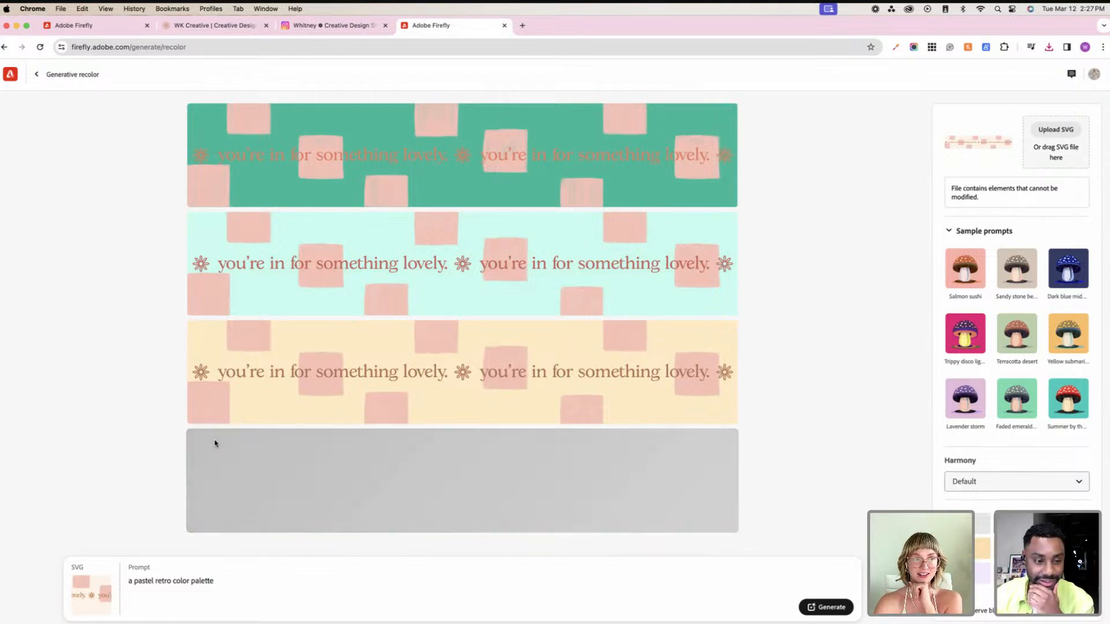
Step: Leave the tape artwork results and upload "candle box test - for firefly.svg" from the Adobe Live folder as the new artwork
click(37, 74)
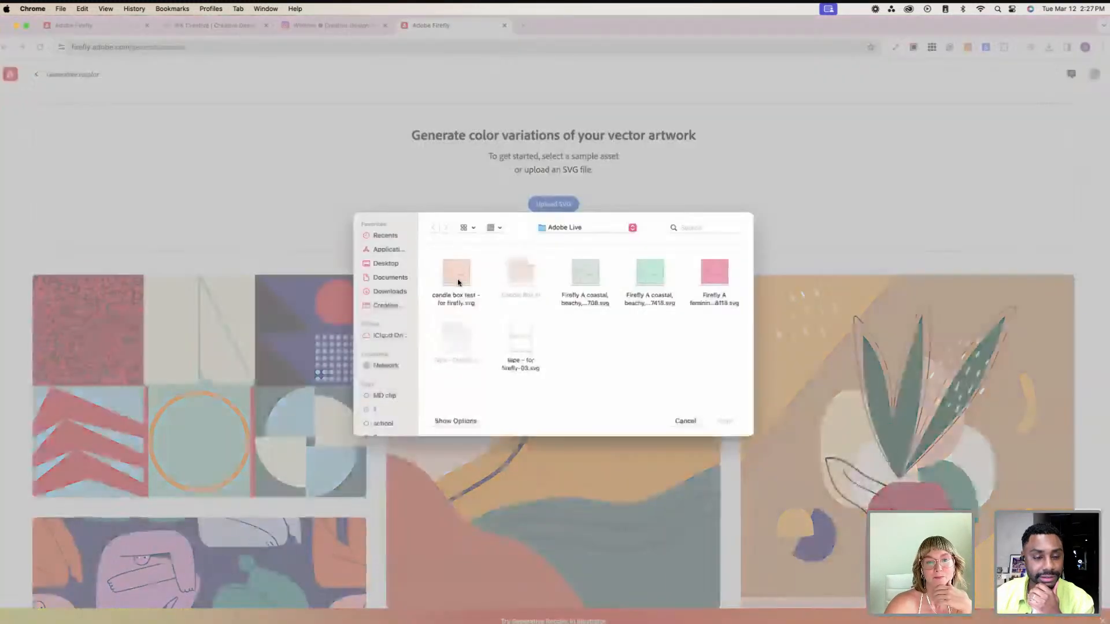
click(458, 279)
click(715, 424)
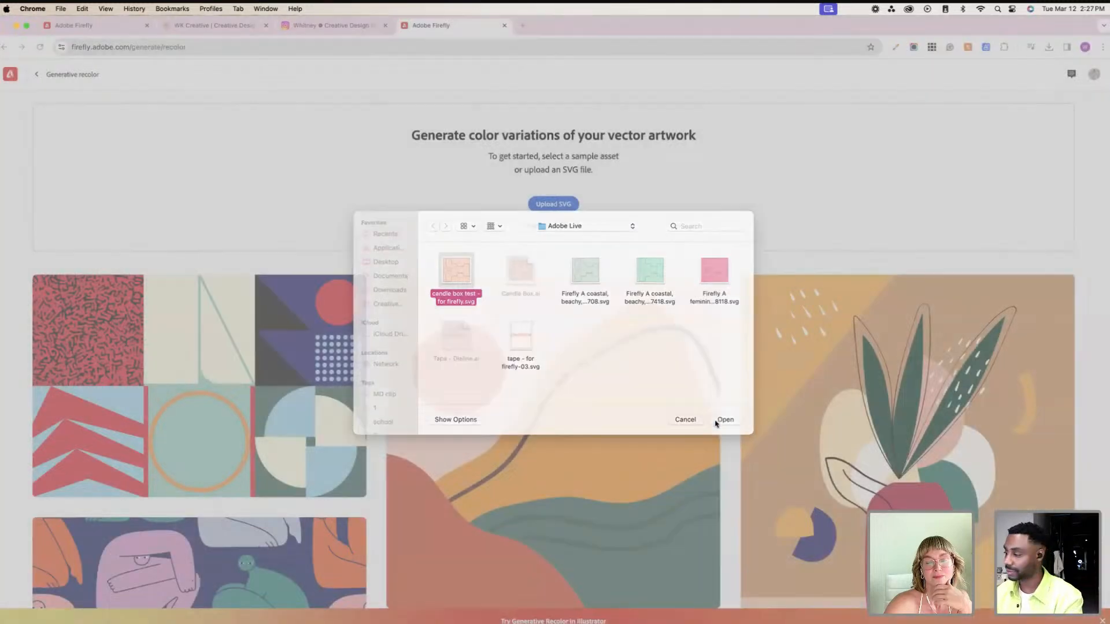
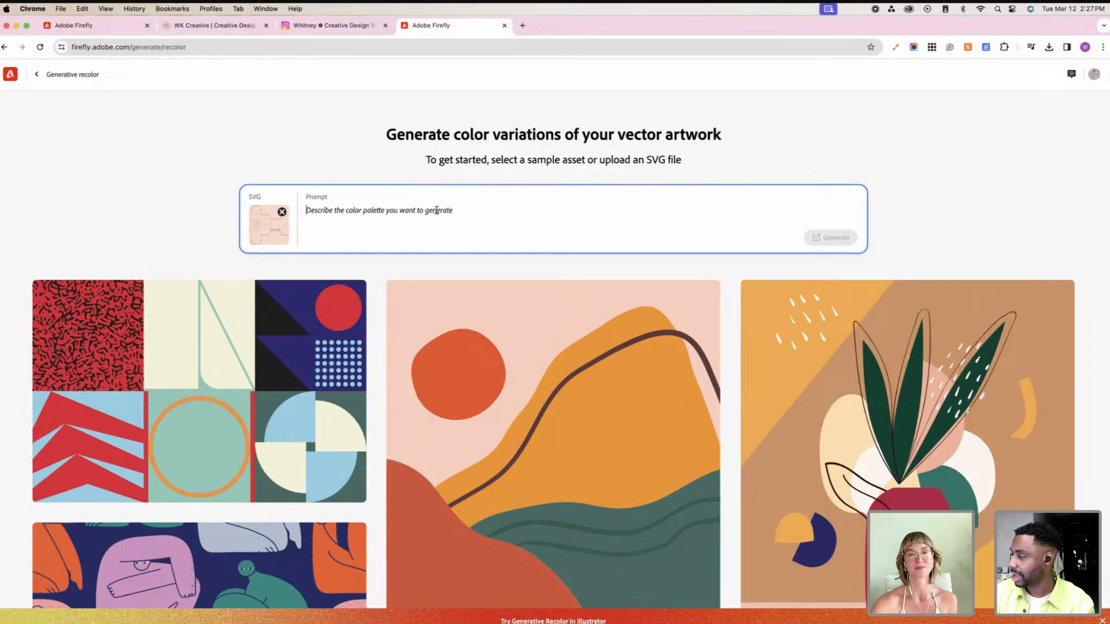
Step: Enter the prompt "a punk and pastel color palette" for the candle box artwork and generate color variations
click(438, 210)
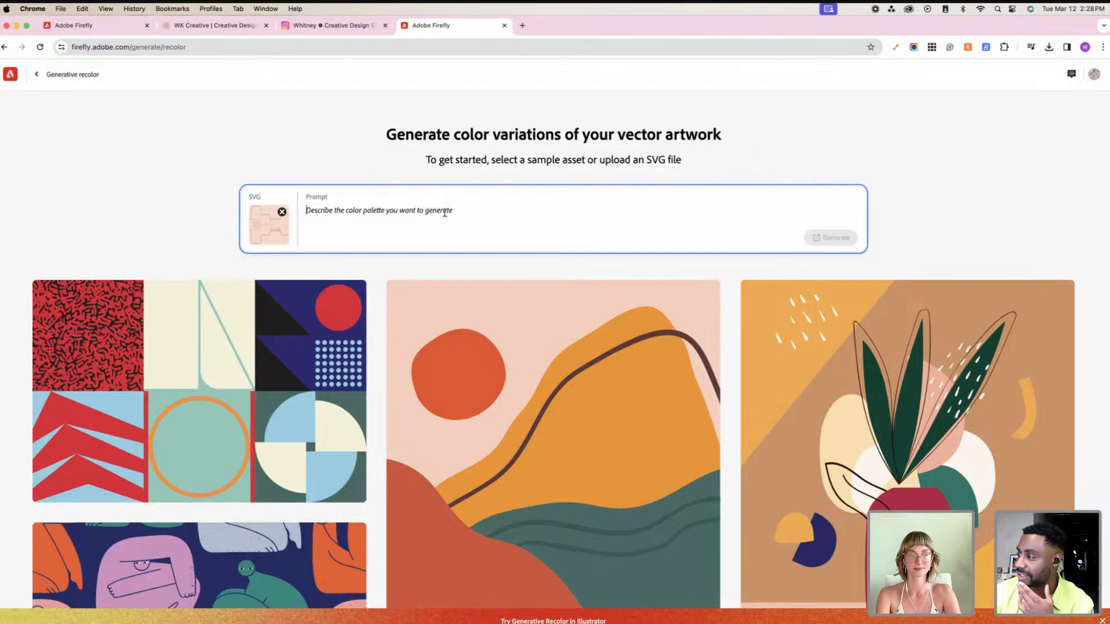
text(a)
key(BackSpace)
text(a )
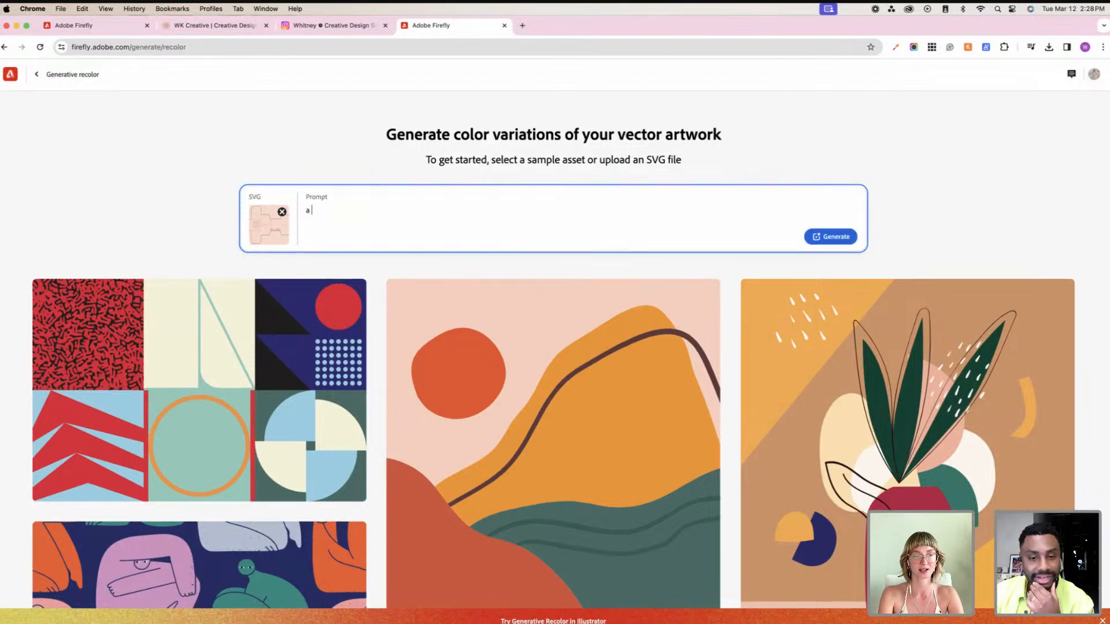
text(punt and)
key(BackSpace)
key(BackSpace)
key(BackSpace)
key(BackSpace)
key(BackSpace)
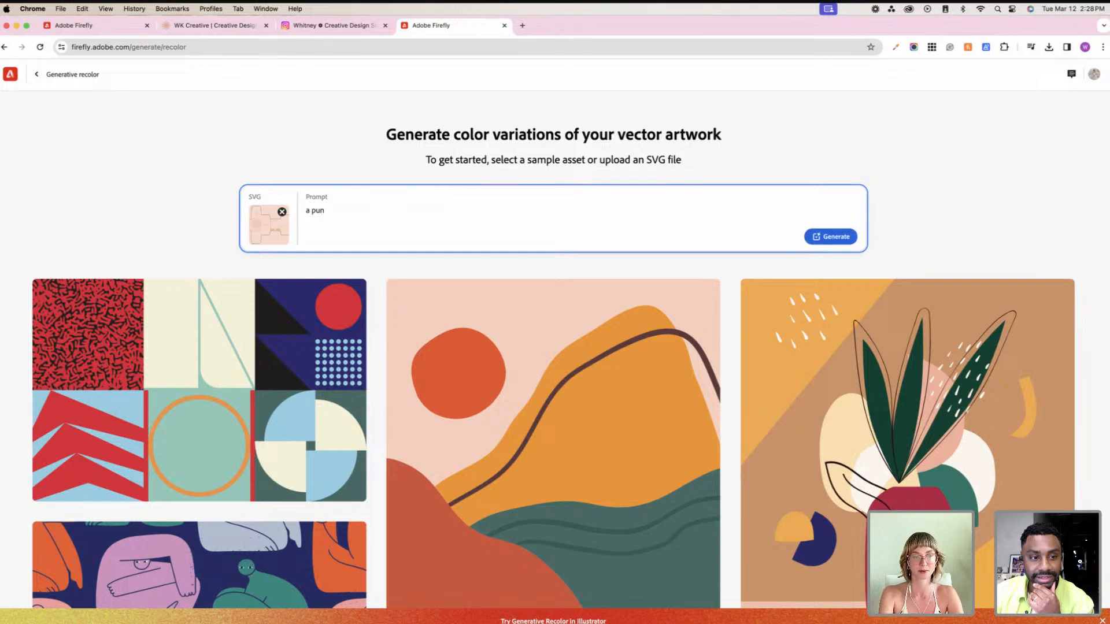
text(k and pastel color )
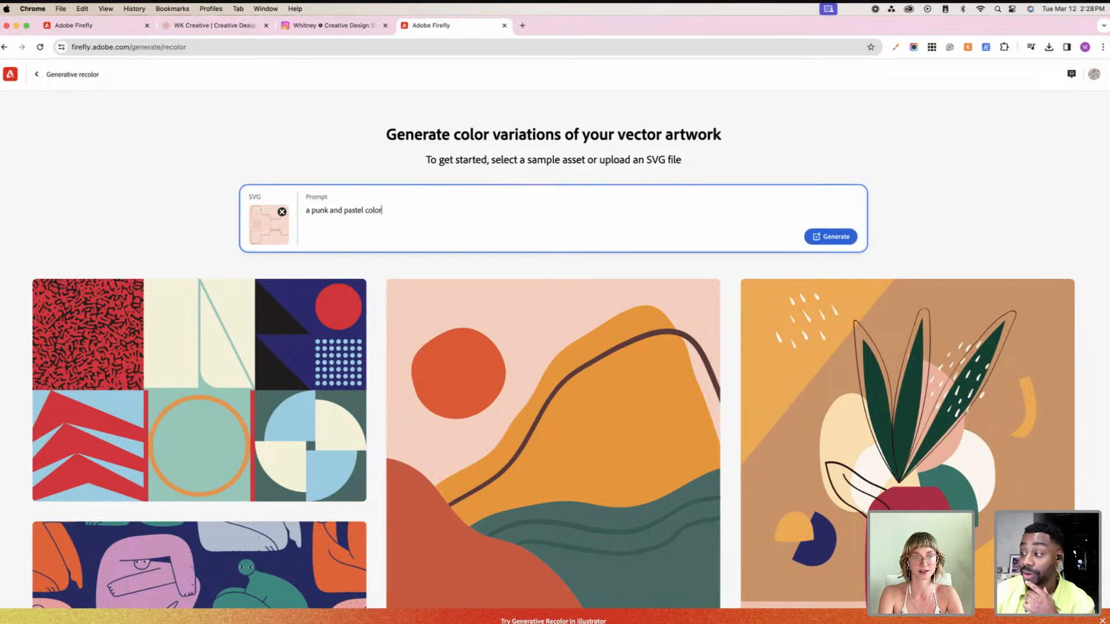
text(palette)
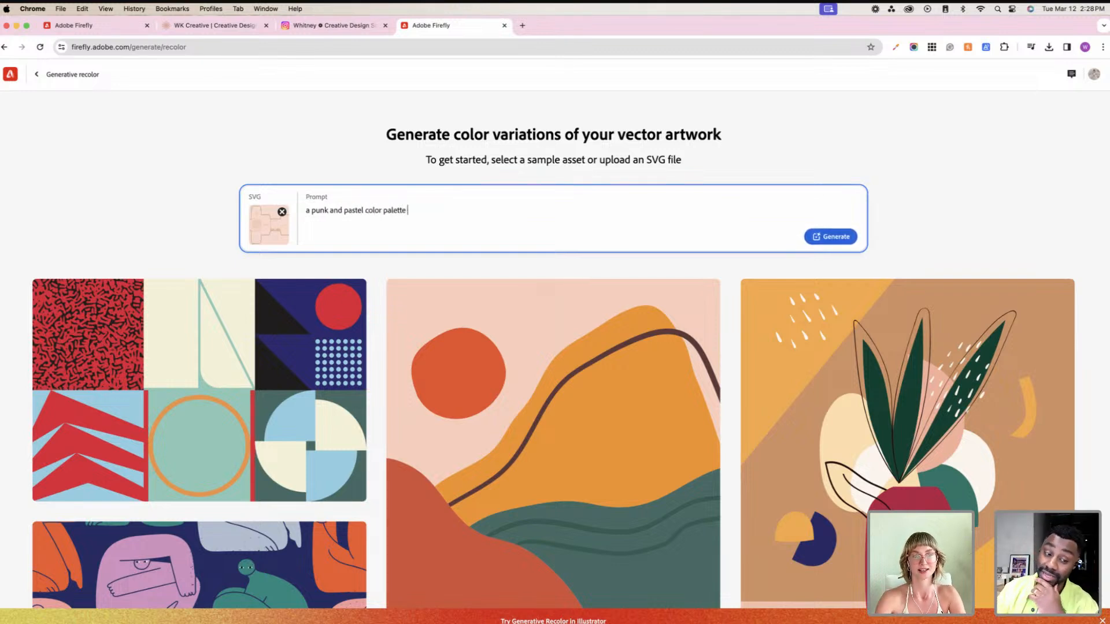
click(830, 236)
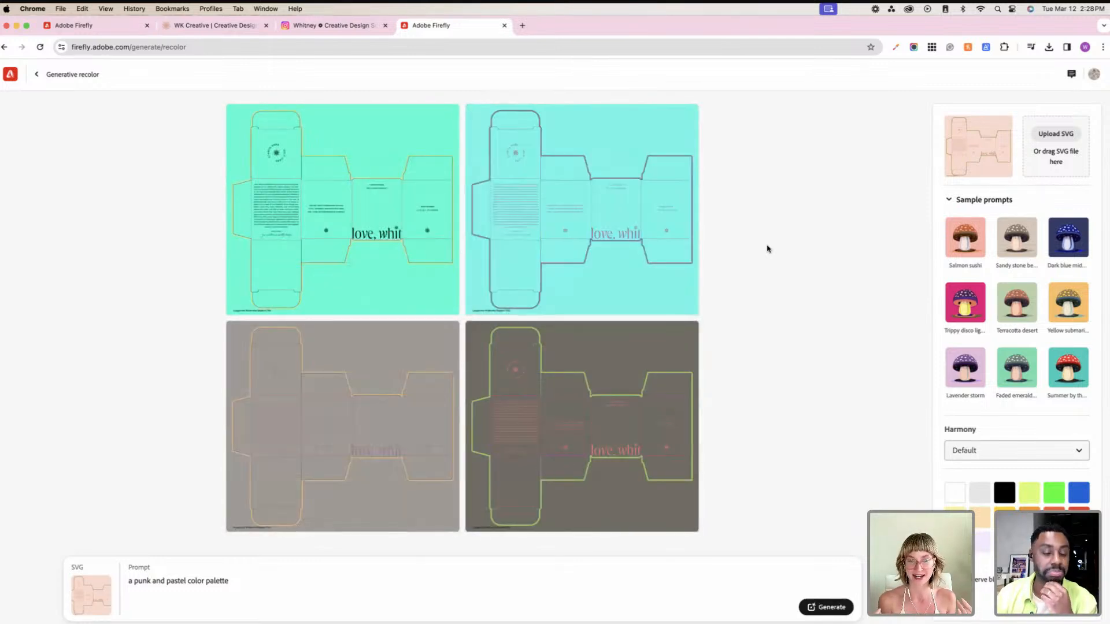
Step: Shuffle the colors of the second candle box variation repeatedly, ending on a light pink background with muted purple outlines
mouse_move(646, 411)
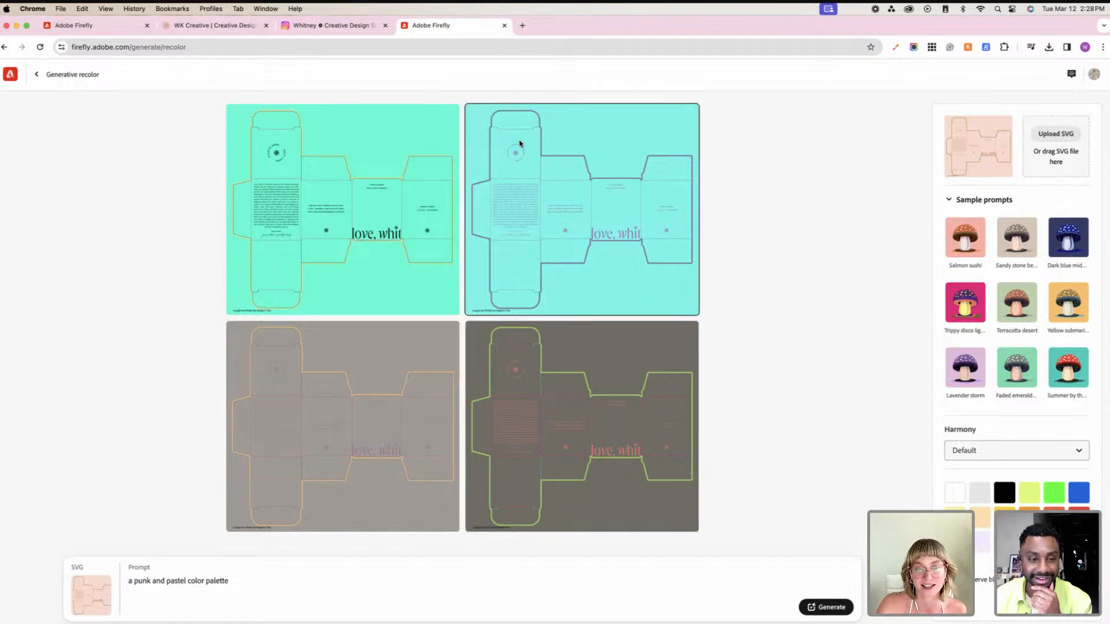
click(493, 116)
click(493, 117)
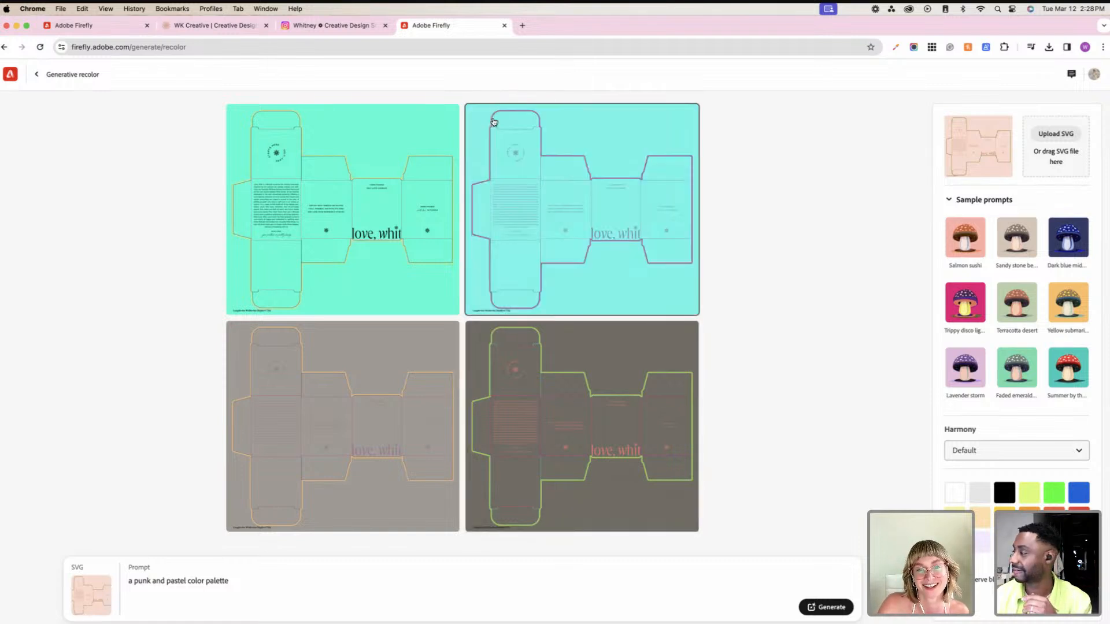
click(494, 117)
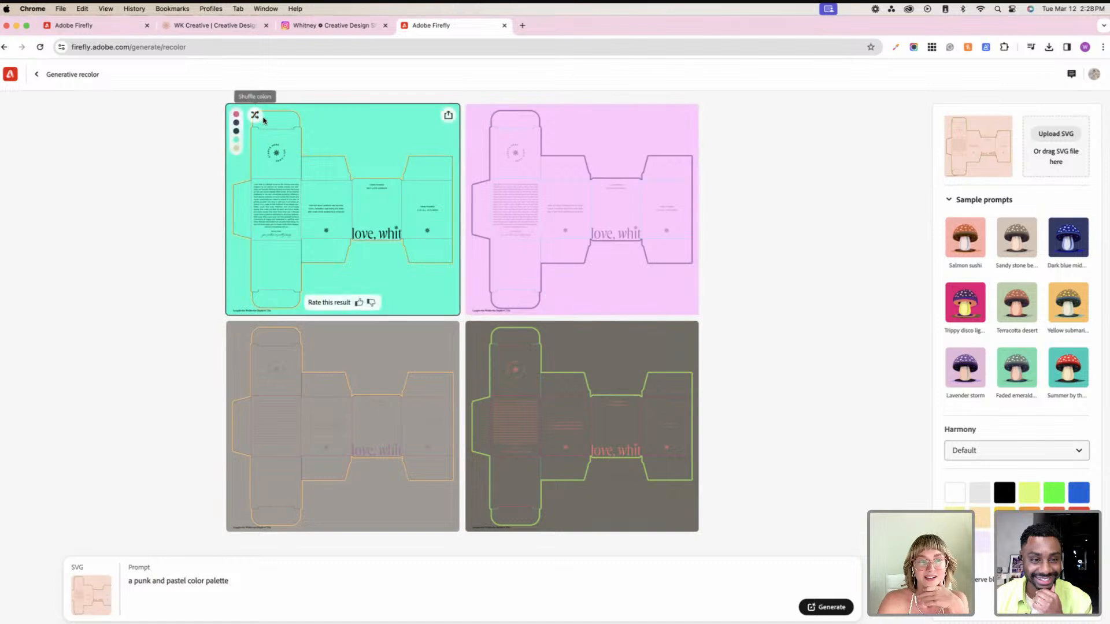
Step: Shuffle the colors of the first candle box variation to a dark purple background with light blue lettering and black outlines
click(252, 117)
click(253, 117)
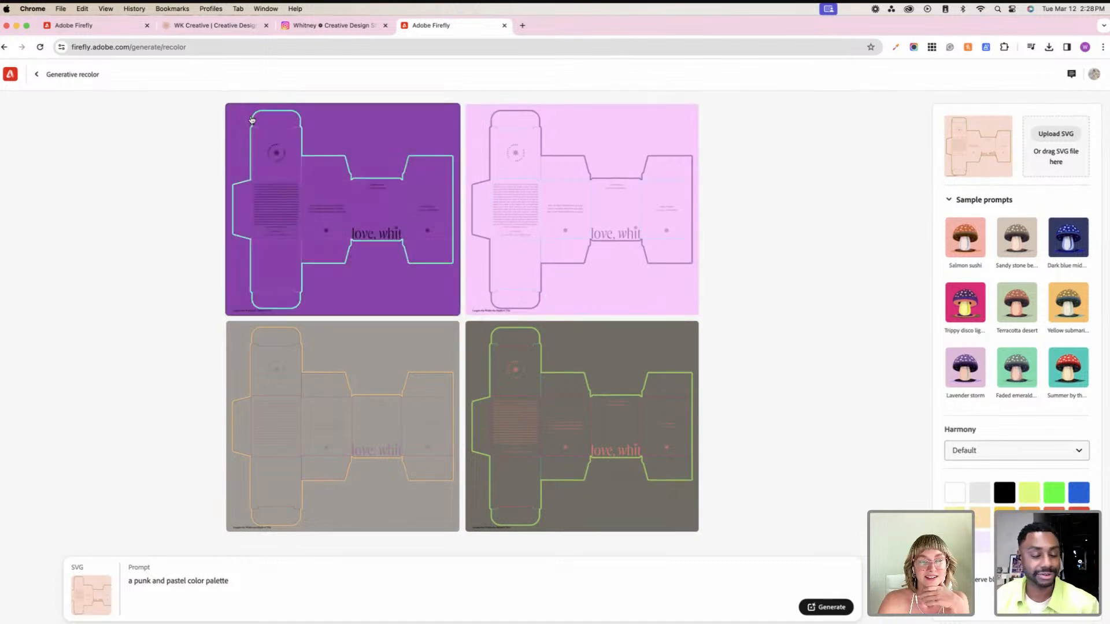
click(253, 116)
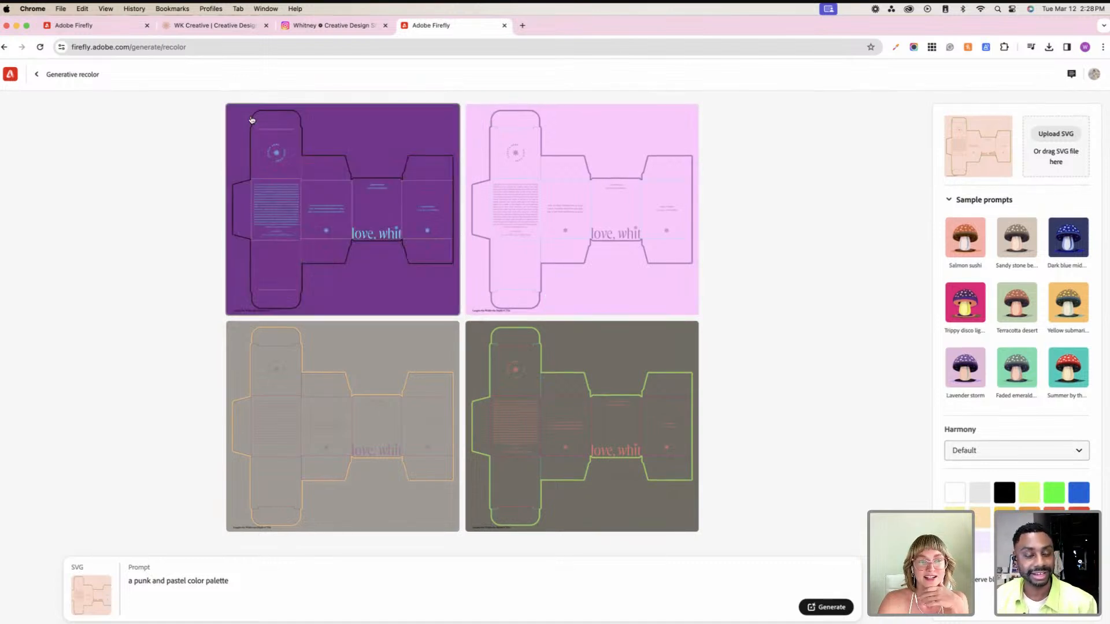
Step: Shuffle the colors of the third candle box variation repeatedly, ending on a light pink background with dark pink lettering
mouse_move(408, 248)
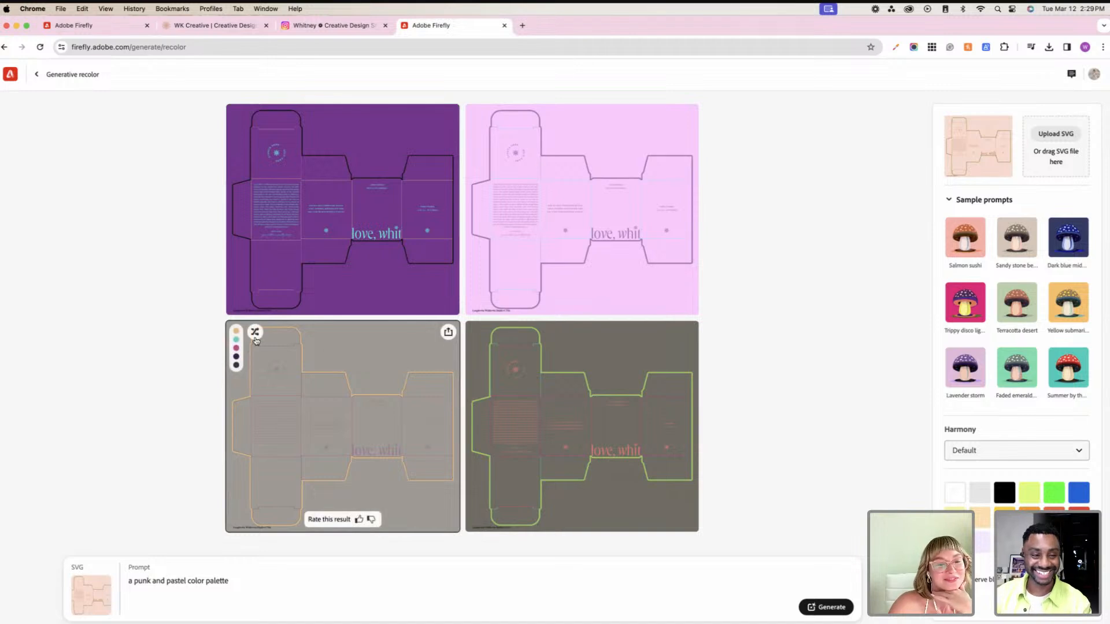
click(256, 333)
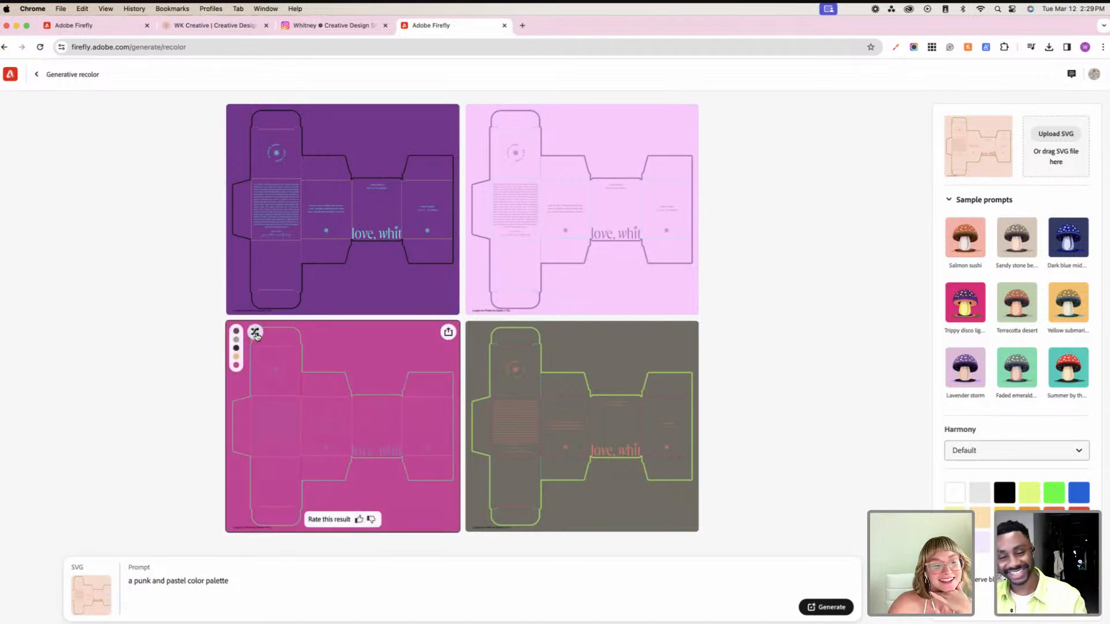
click(257, 336)
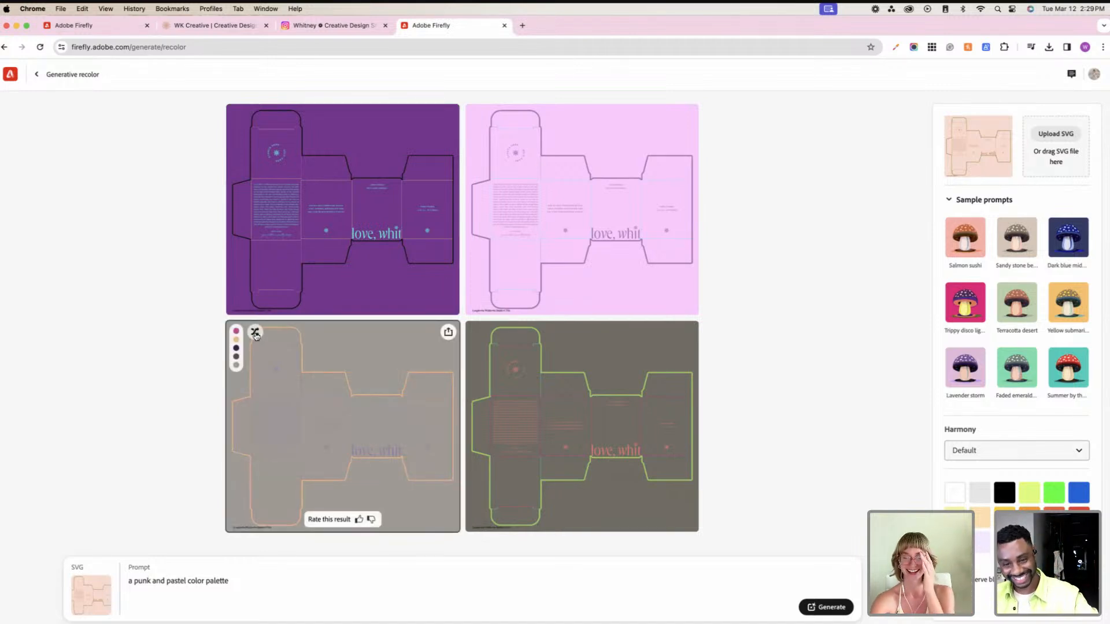
click(255, 334)
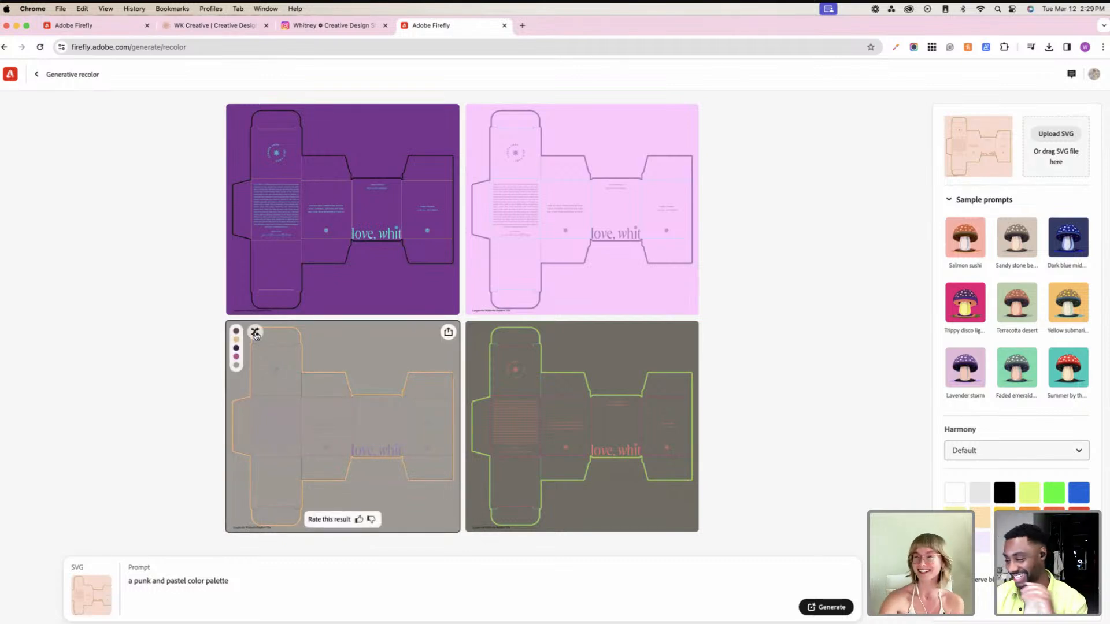
click(255, 334)
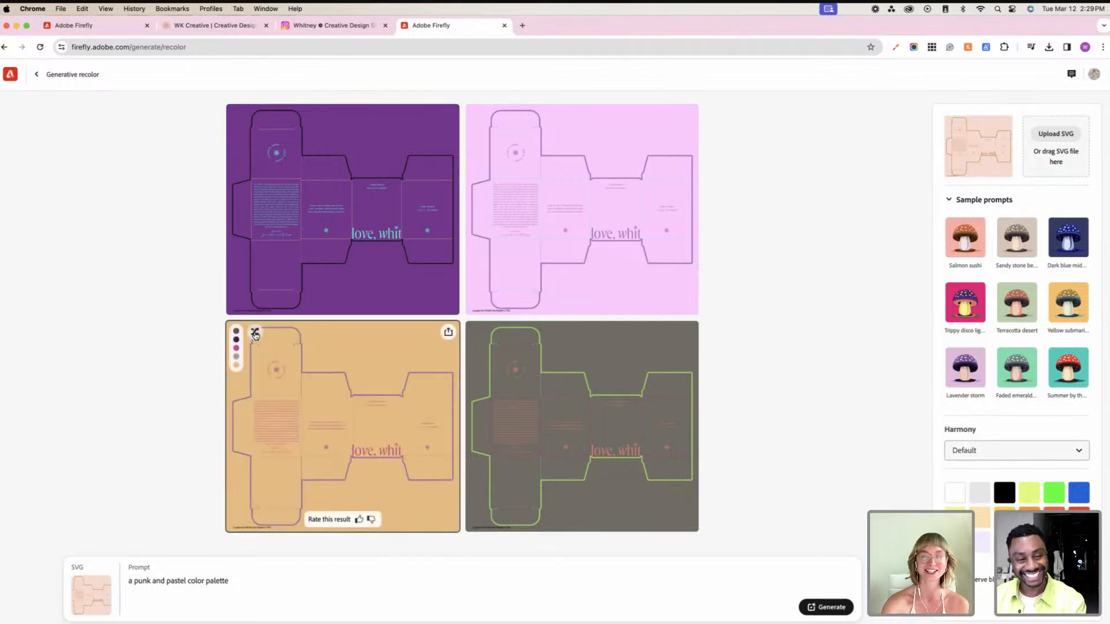
click(254, 334)
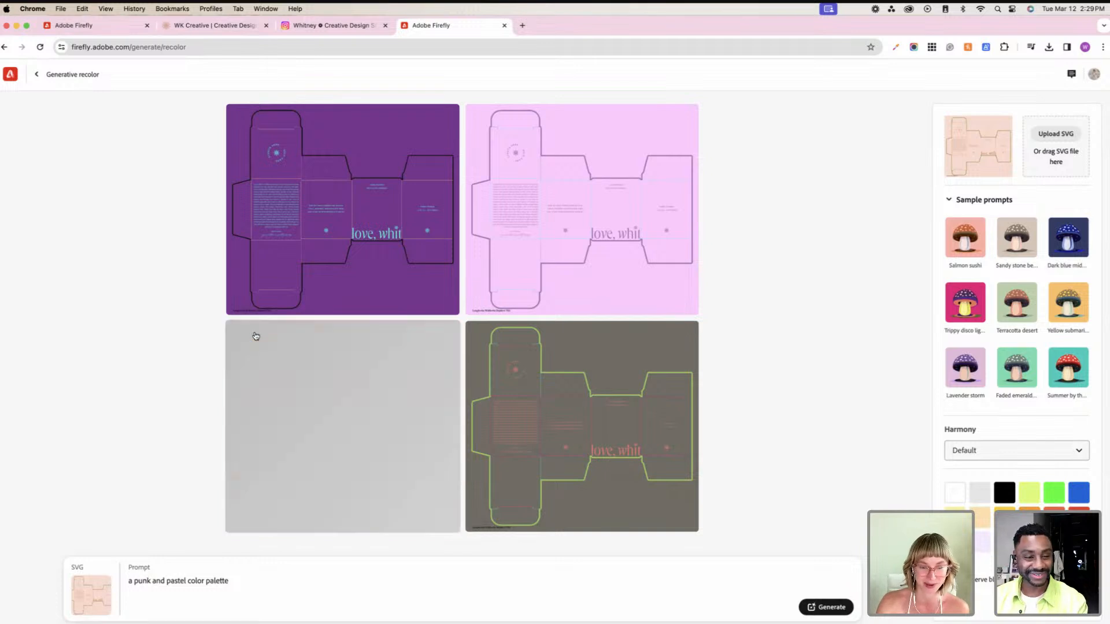
click(255, 334)
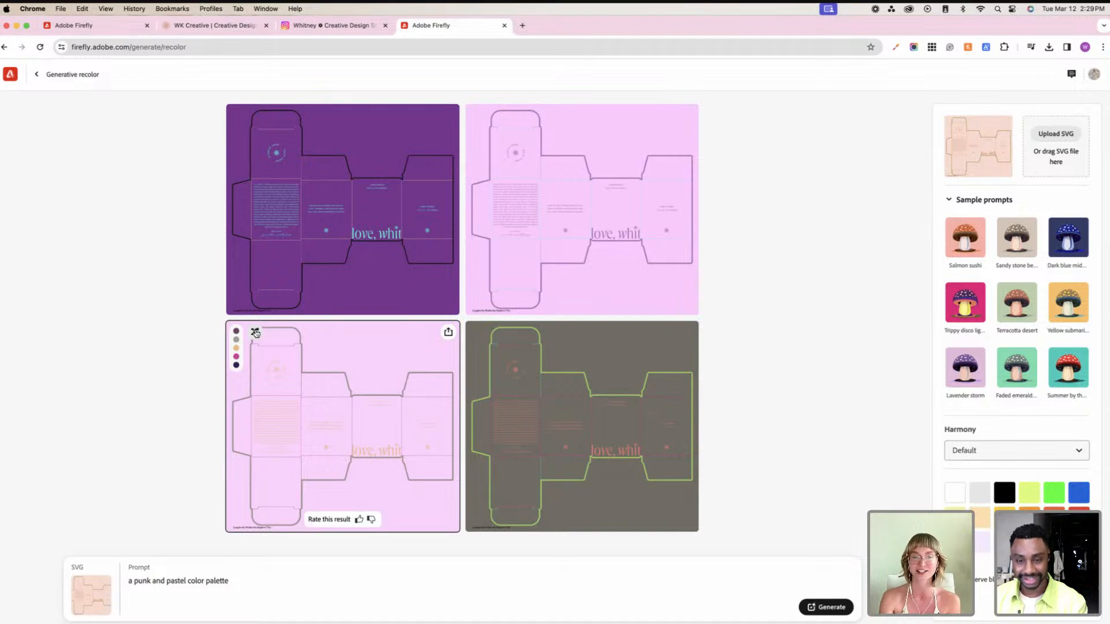
click(255, 332)
click(255, 333)
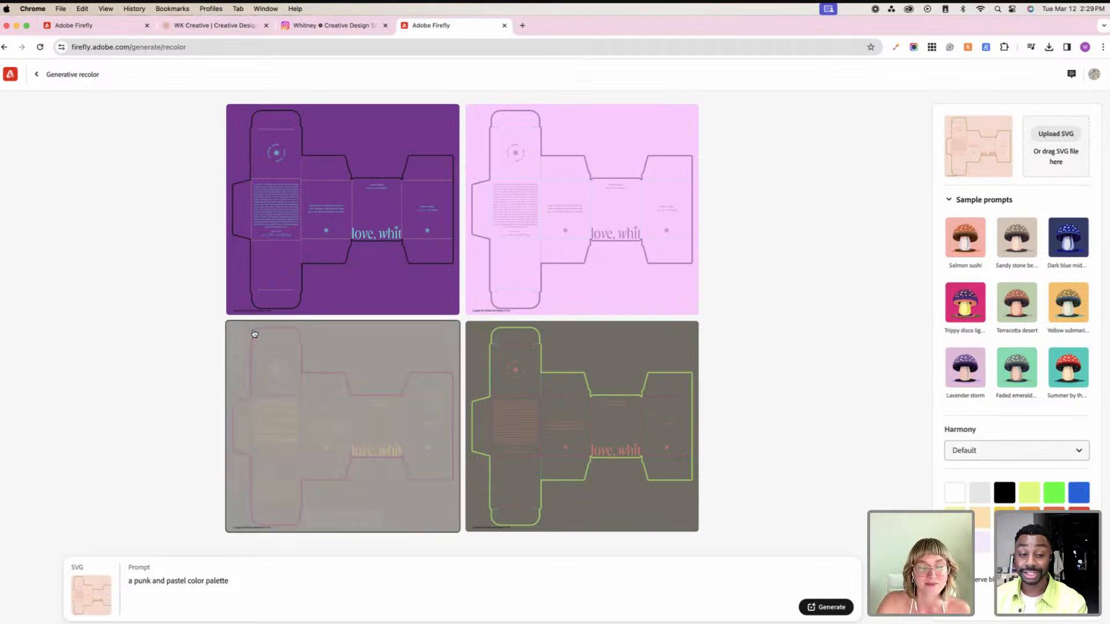
click(254, 333)
click(256, 334)
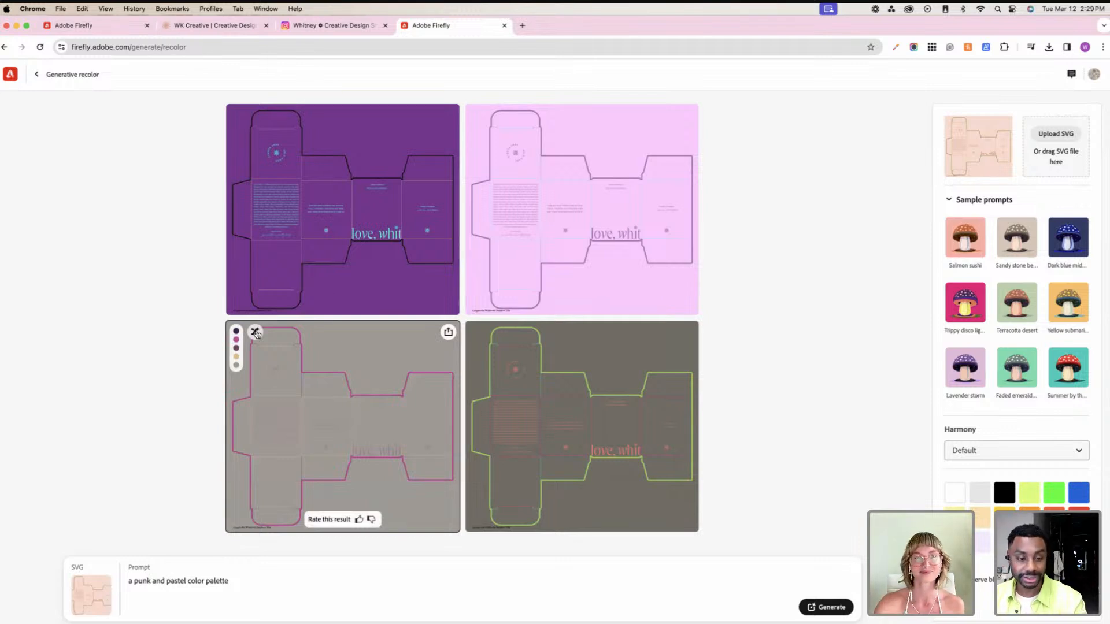
click(255, 333)
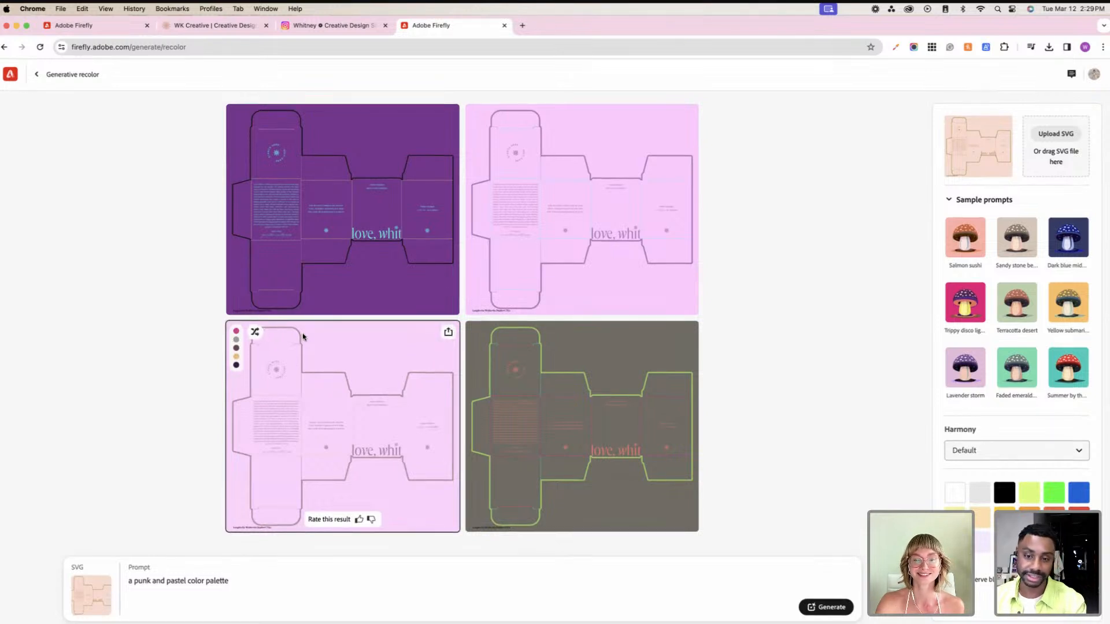
click(255, 334)
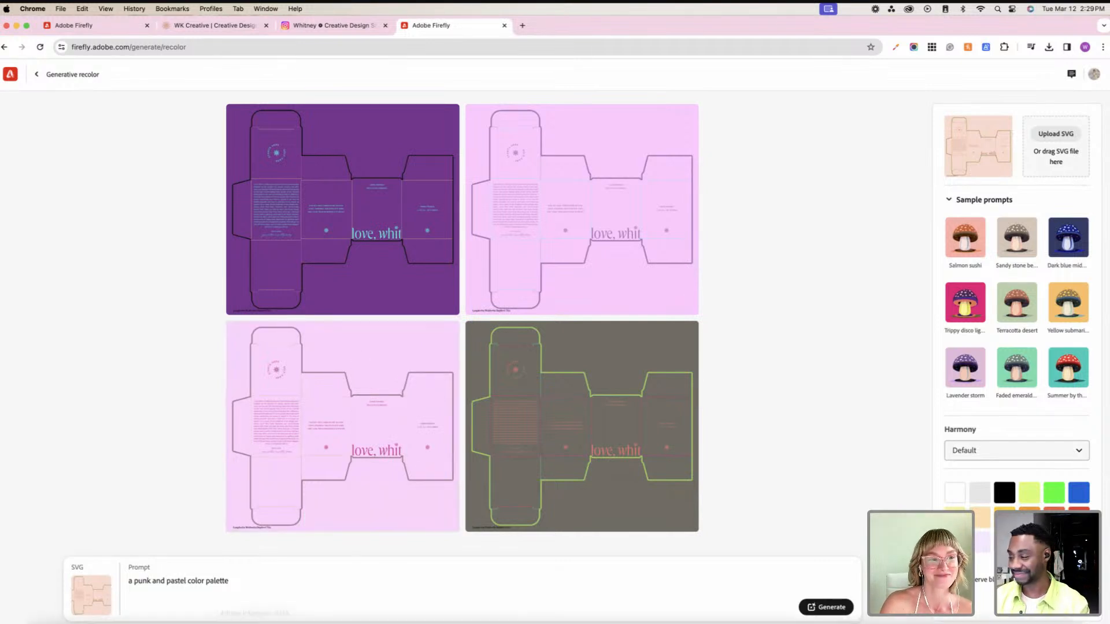
Step: Switch to Illustrator and ungroup the pink candle box artwork in the feminine-coastal Southern California 8118 SVG
mouse_move(254, 611)
click(148, 611)
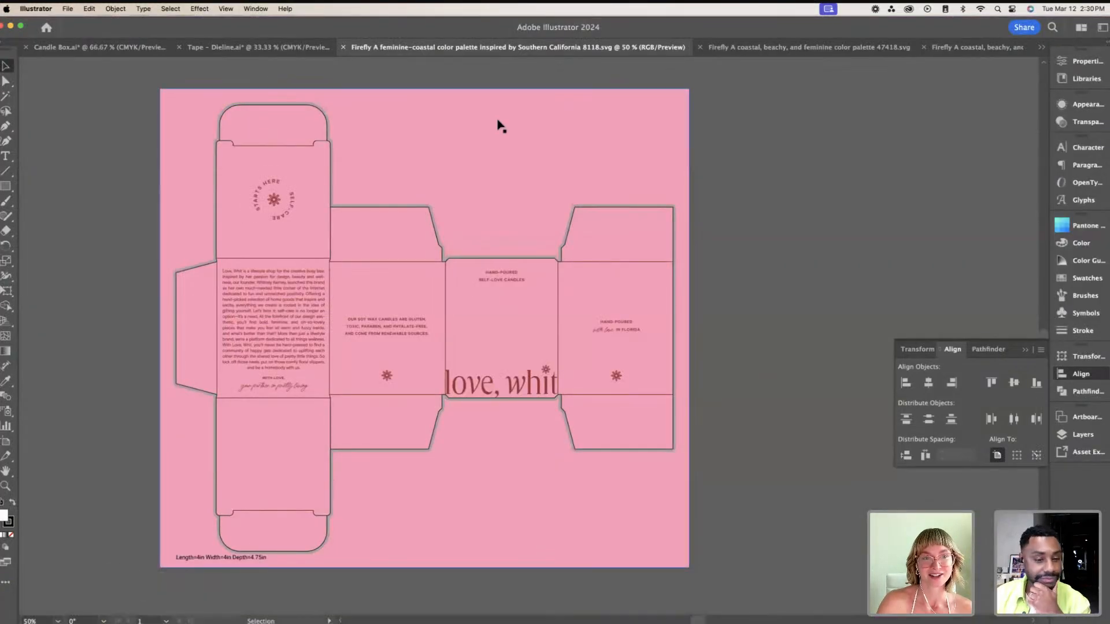
click(312, 47)
click(436, 51)
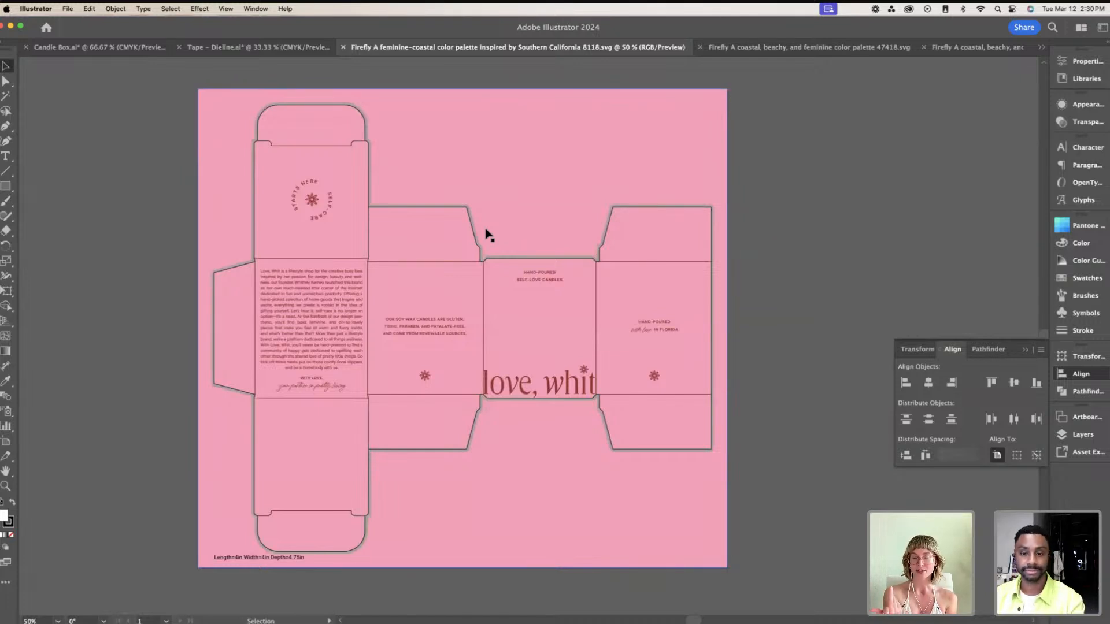
click(318, 319)
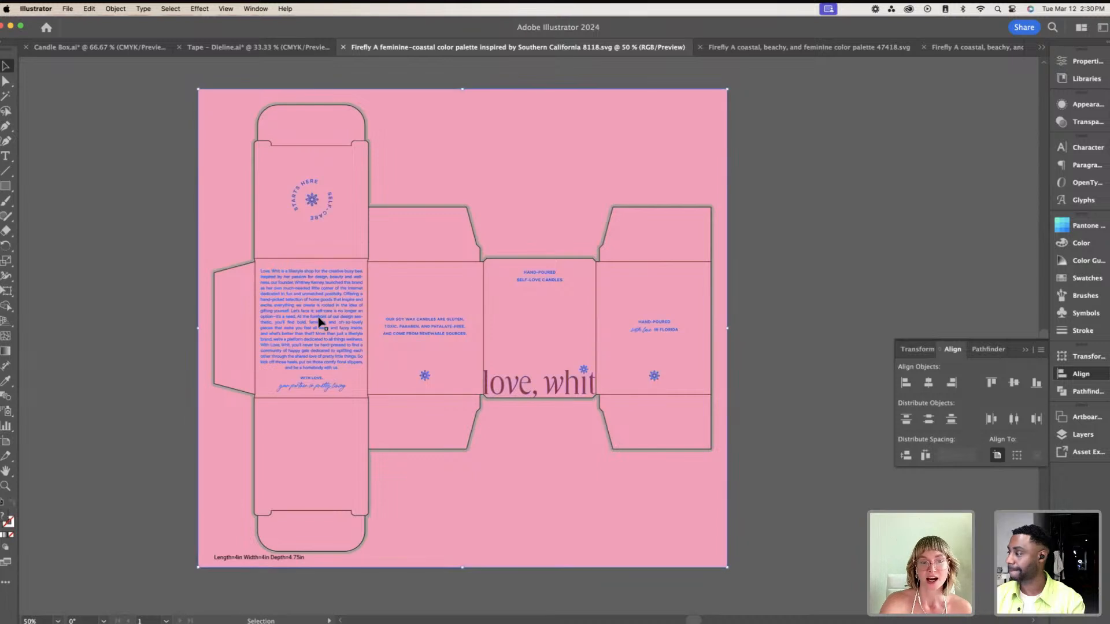
click(115, 8)
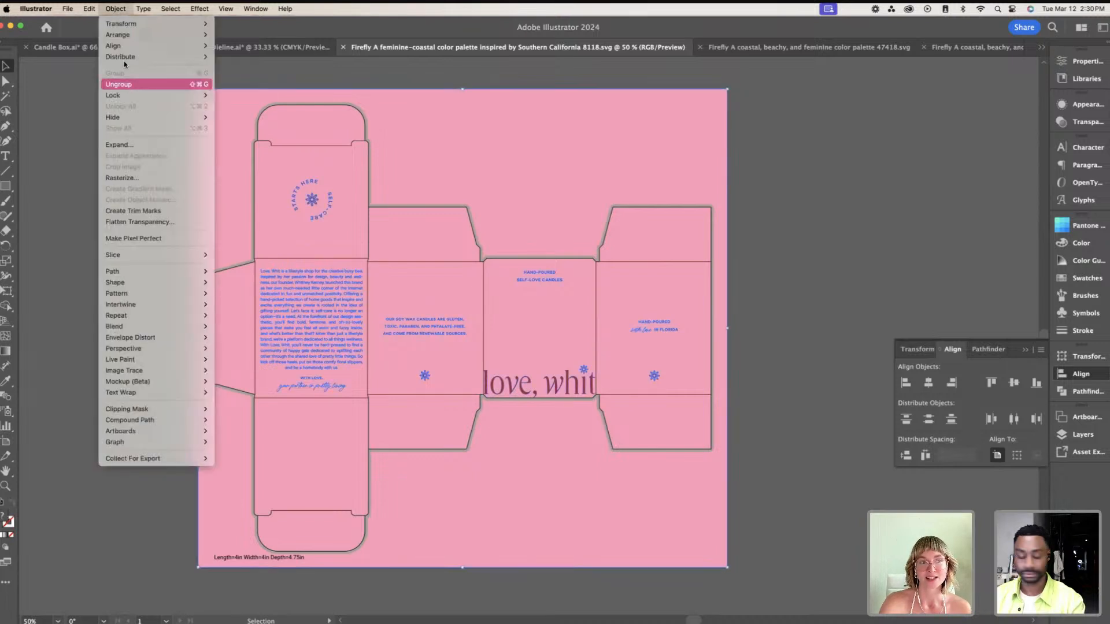
click(121, 83)
click(115, 9)
click(129, 84)
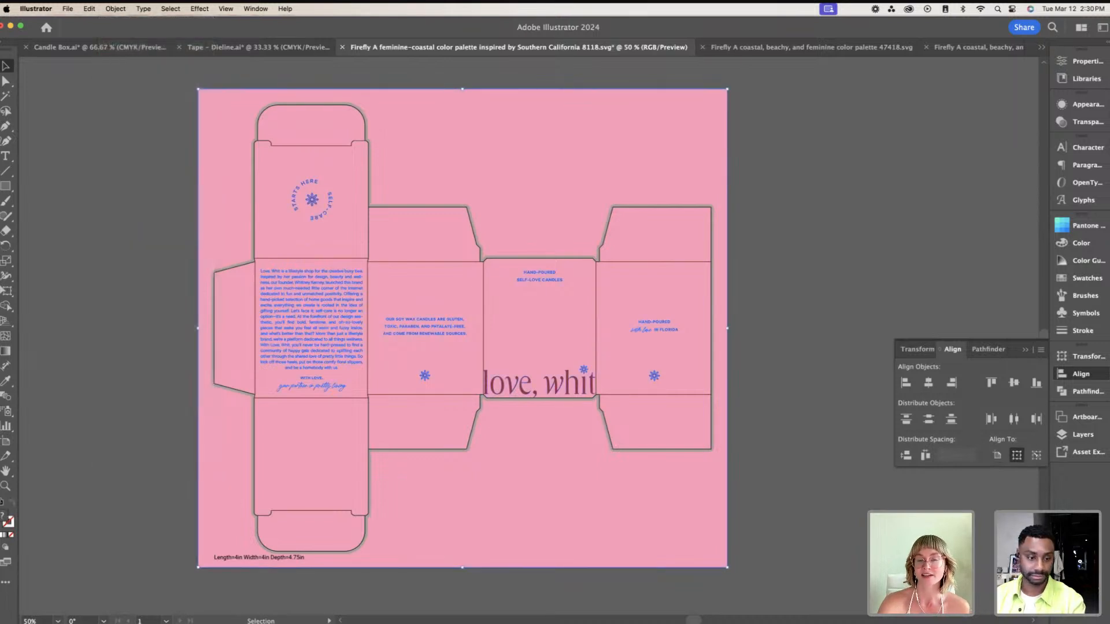
Step: Ungroup the remaining nested groups of the pink candle box artwork and select the soy wax text block on its own
click(846, 162)
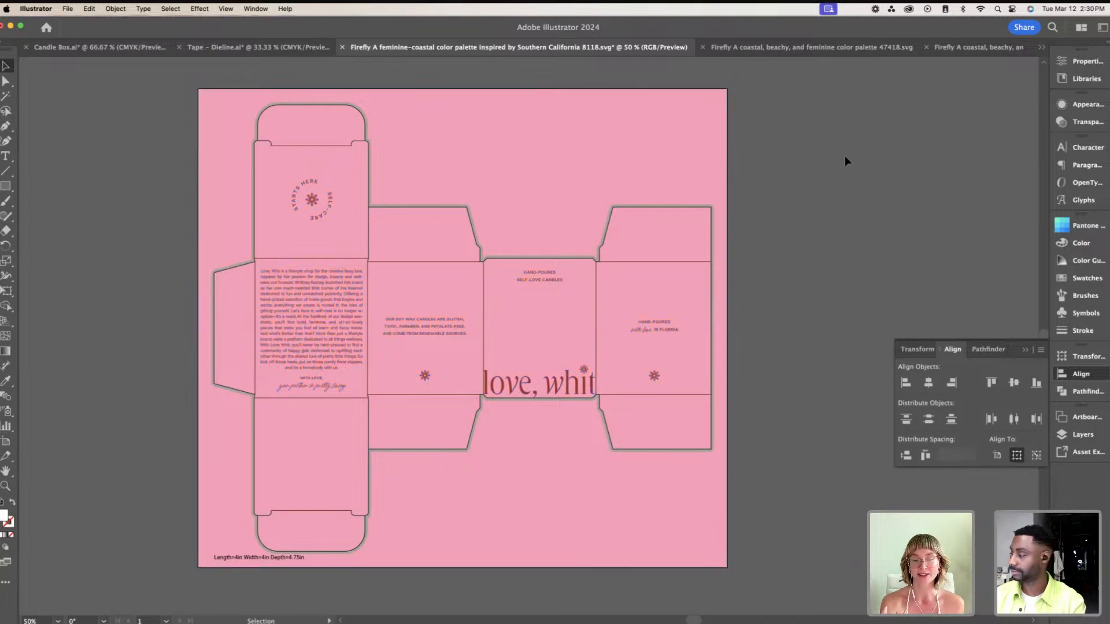
click(357, 110)
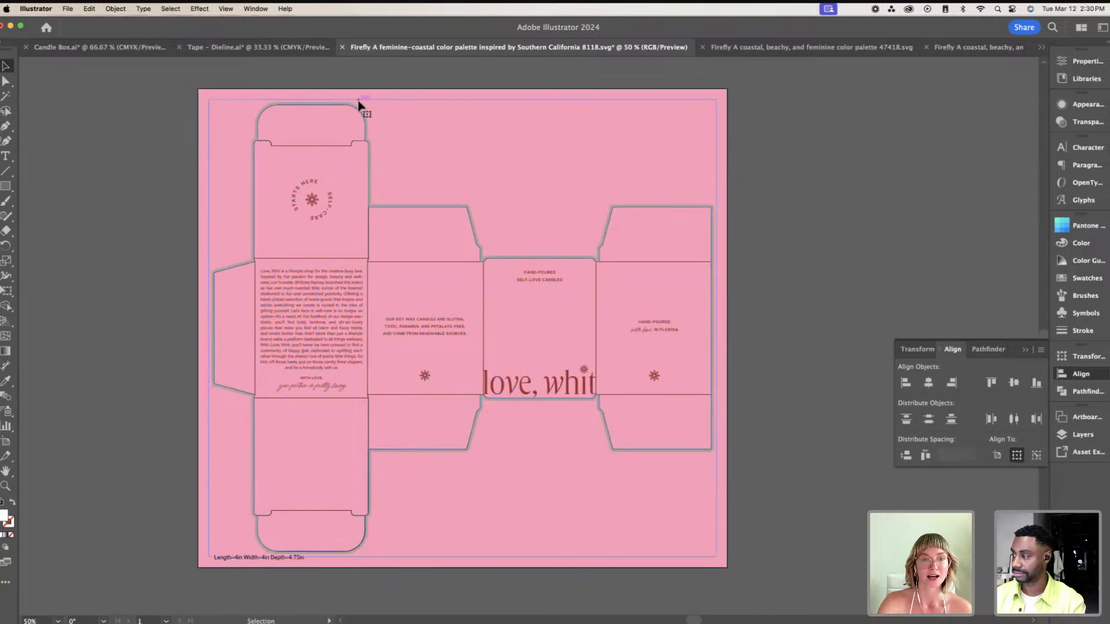
click(115, 8)
click(65, 93)
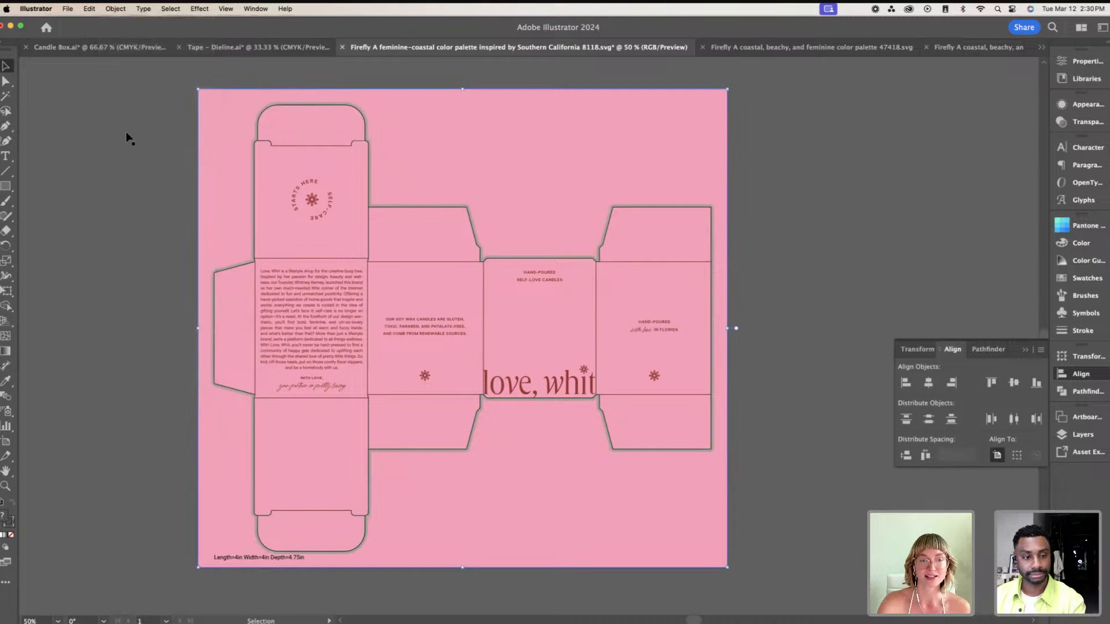
click(105, 10)
click(136, 84)
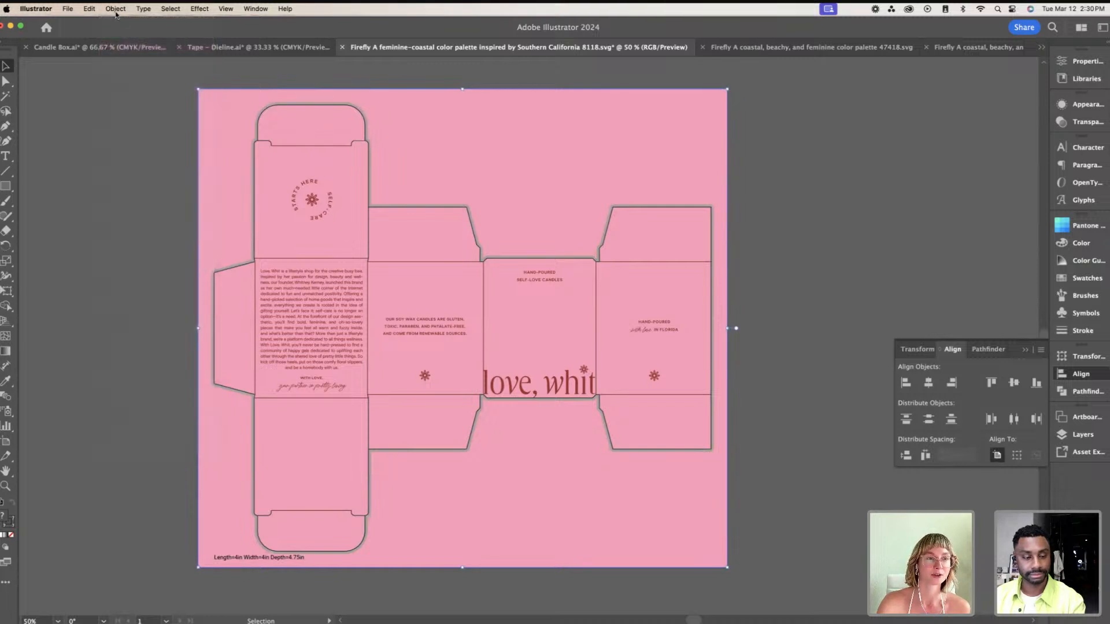
click(115, 9)
click(126, 83)
click(181, 164)
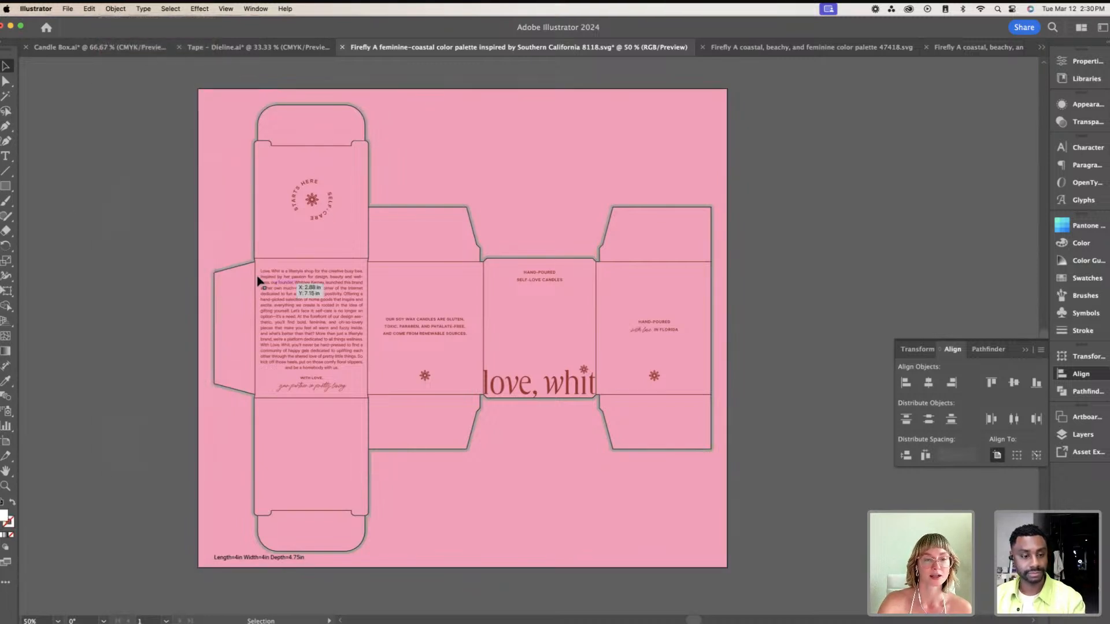
click(331, 310)
click(142, 218)
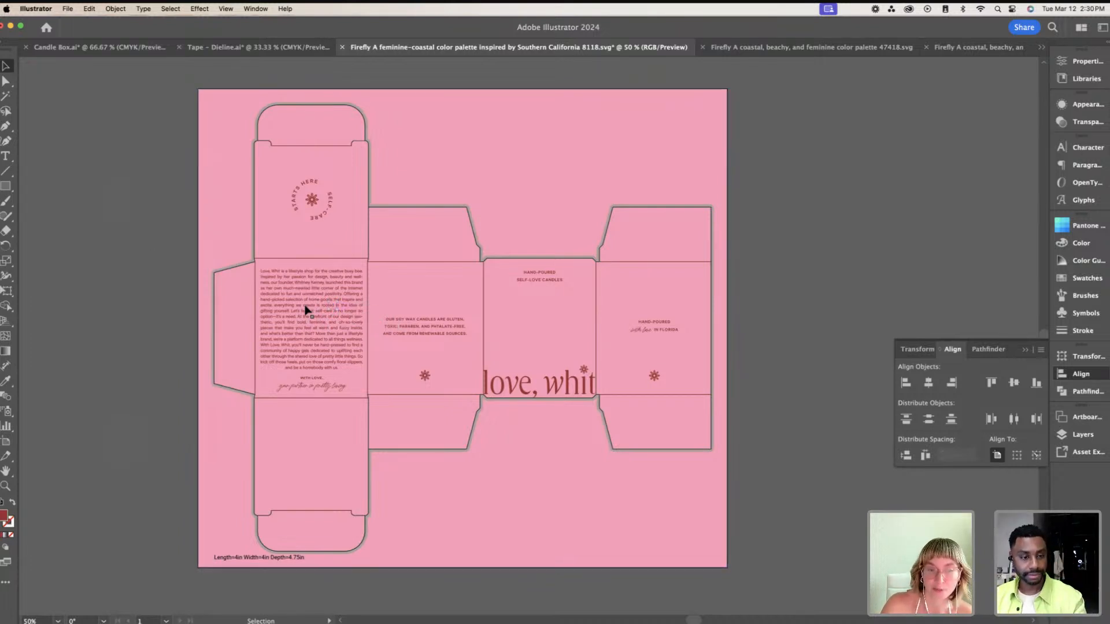
click(464, 327)
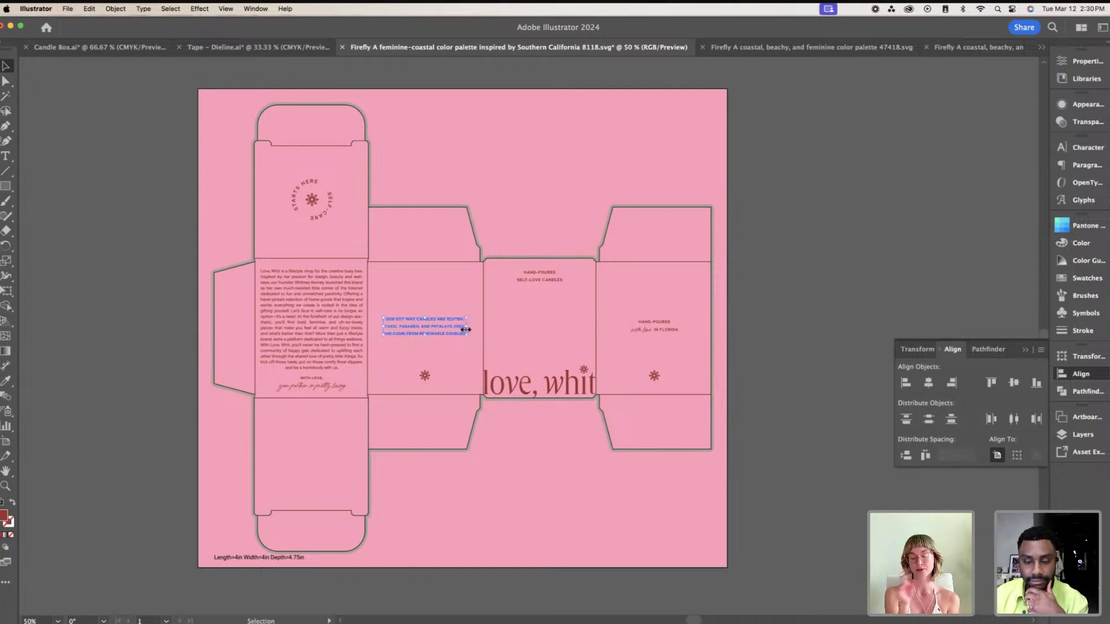
Step: Review the original Candle Box.ai dieline and compare it with the coastal, beachy, and feminine palette SVGs 47418 and 39708
click(89, 48)
key(super+minus)
key(super+minus)
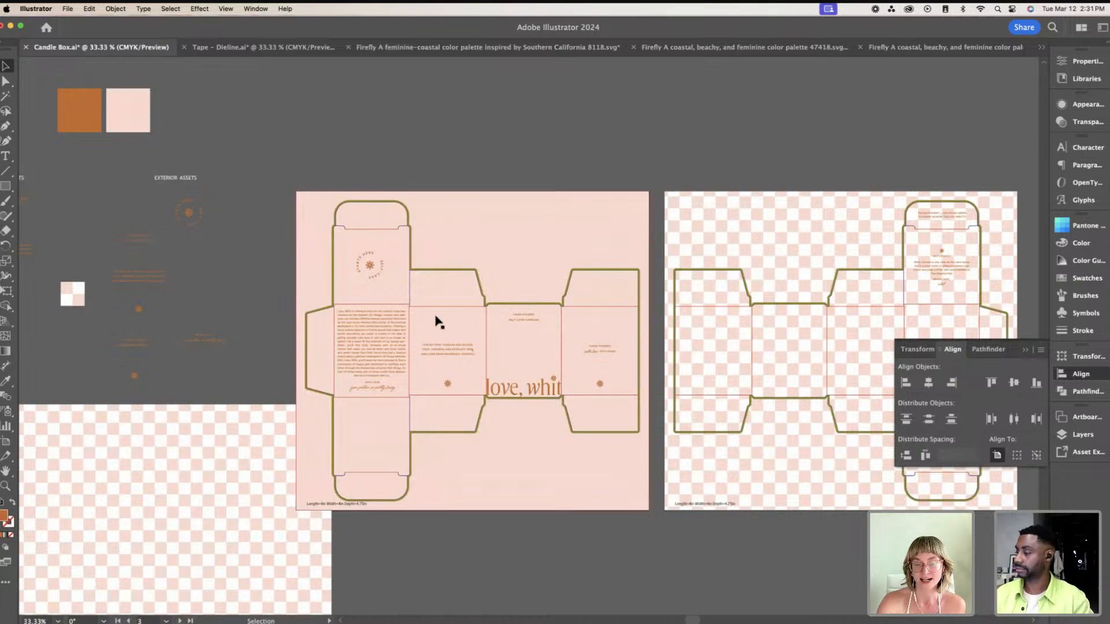
scroll(381, 349, up, 1)
click(380, 349)
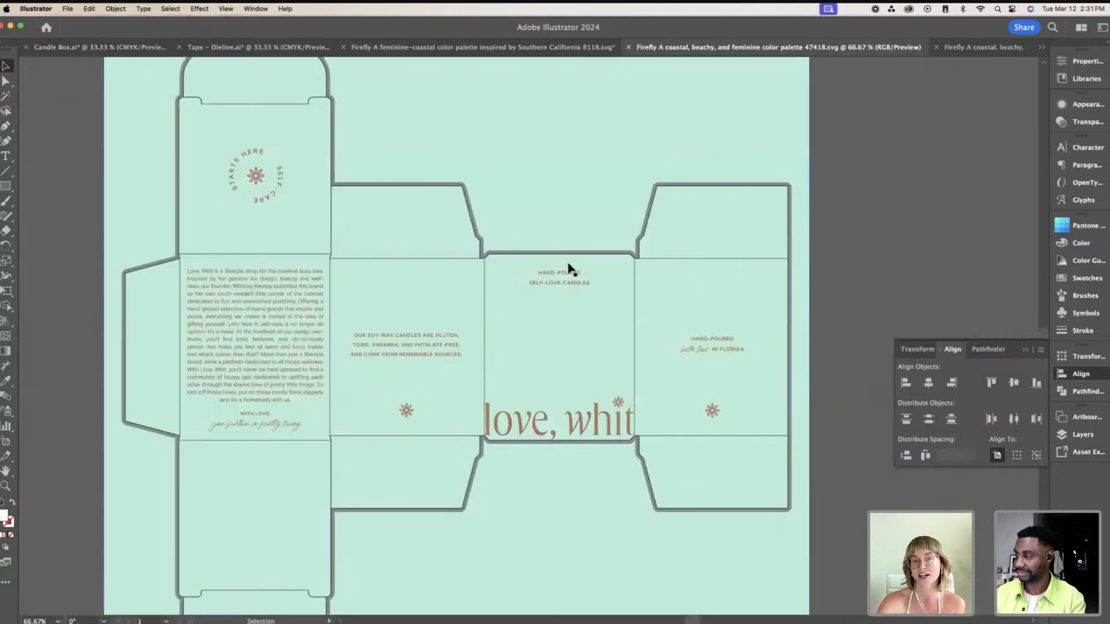
click(743, 47)
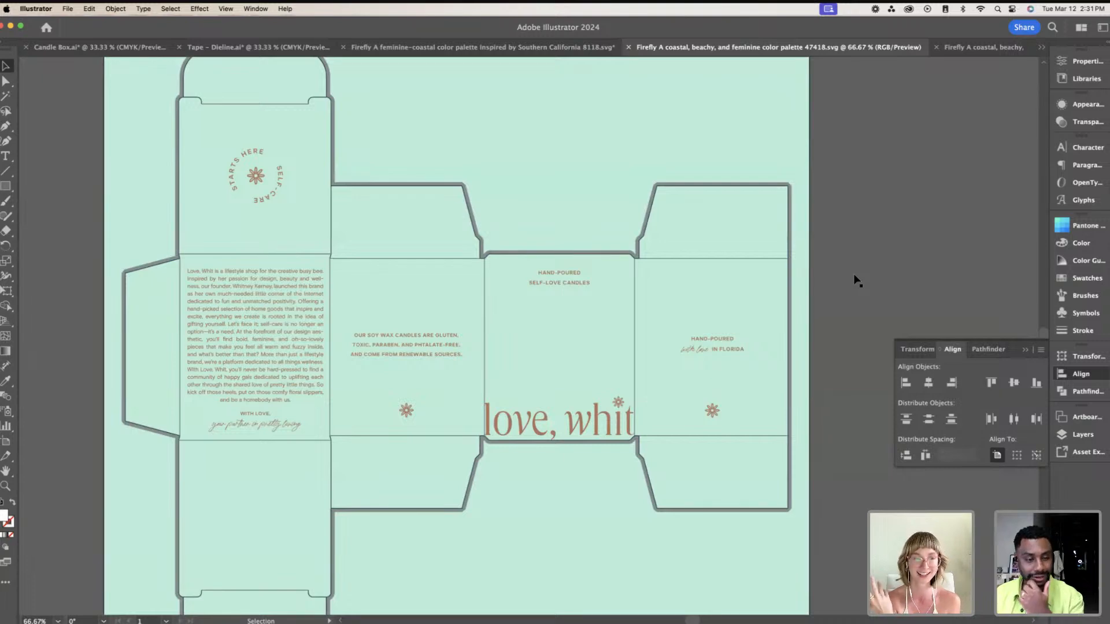
click(974, 54)
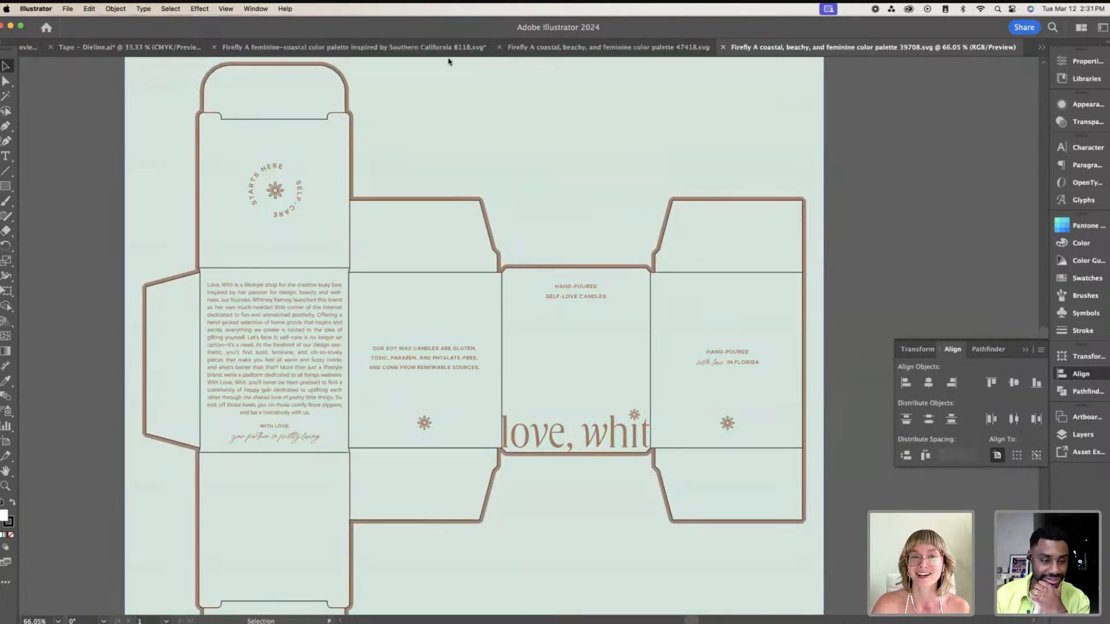
Step: Add three new artboards beside the mint candle box in the coastal, beachy, and feminine palette 47418 SVG
click(536, 47)
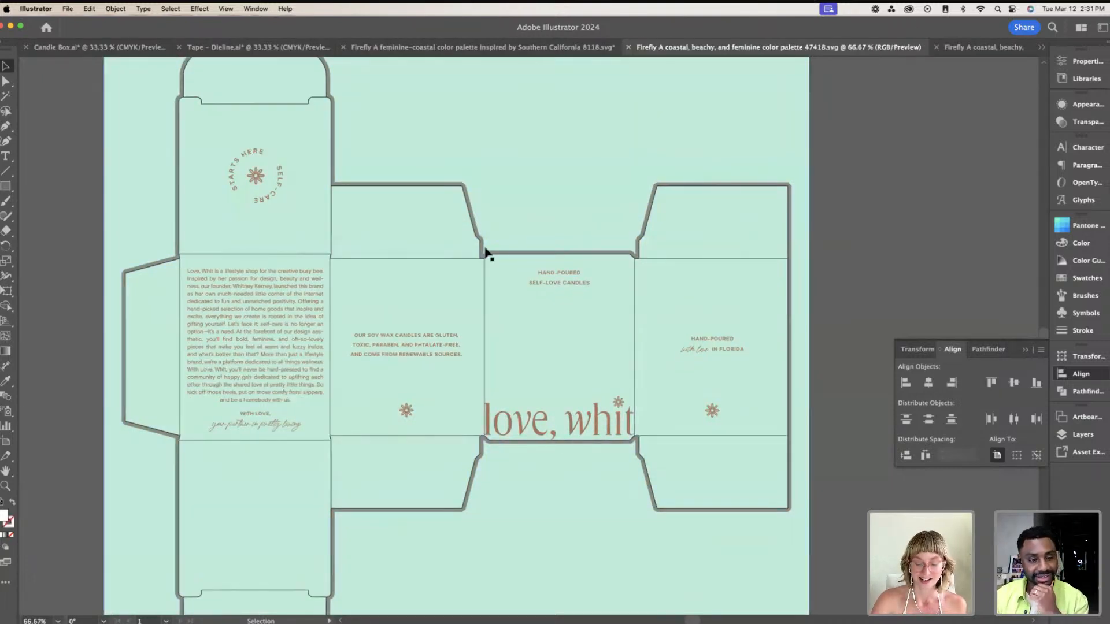
key(super+minus)
key(super+minus)
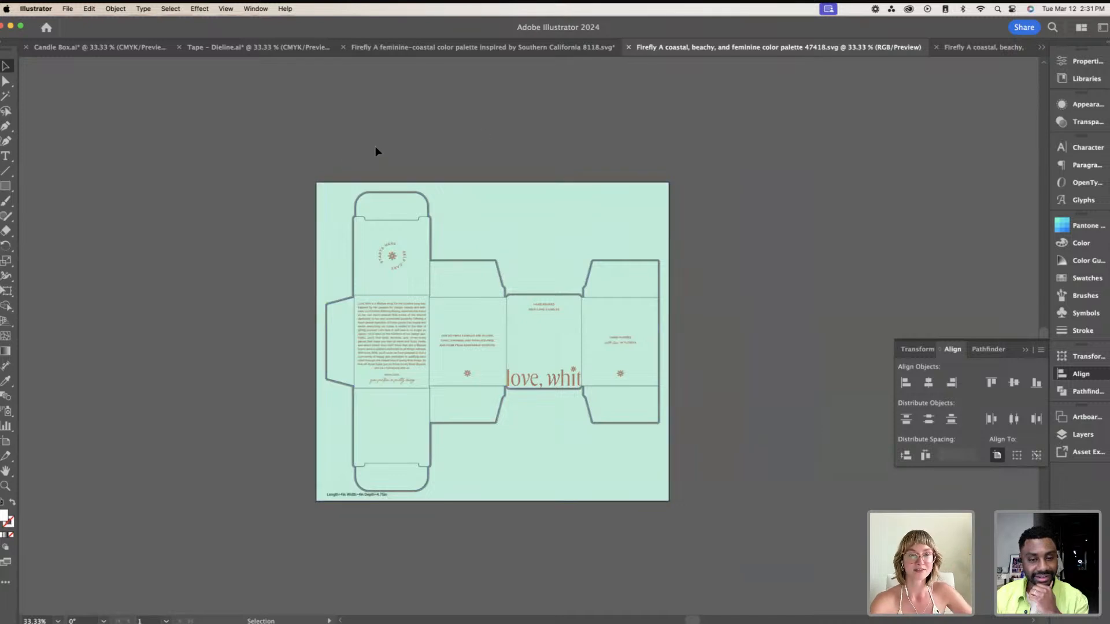
scroll(398, 144, right, 3)
key(super+minus)
key(super+minus)
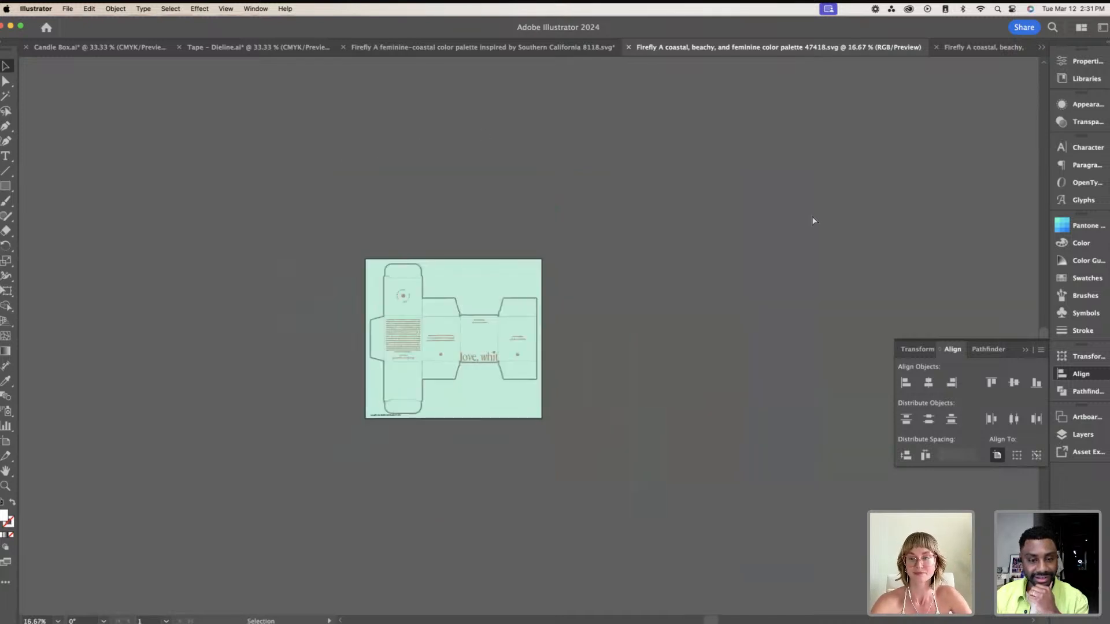
click(1081, 417)
click(1009, 608)
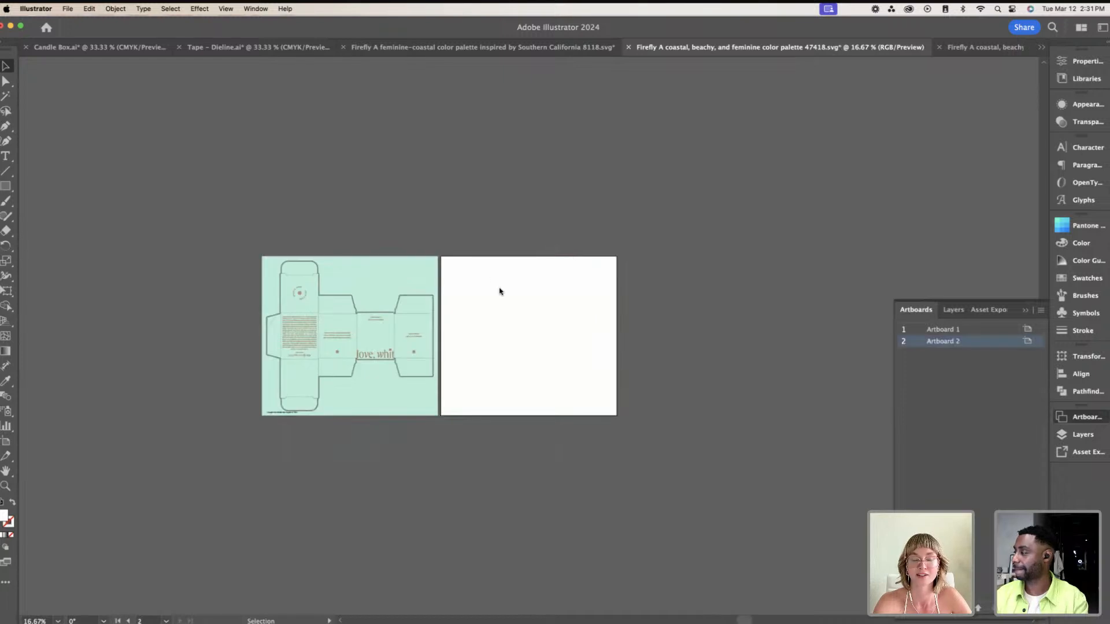
click(1009, 608)
click(1009, 608)
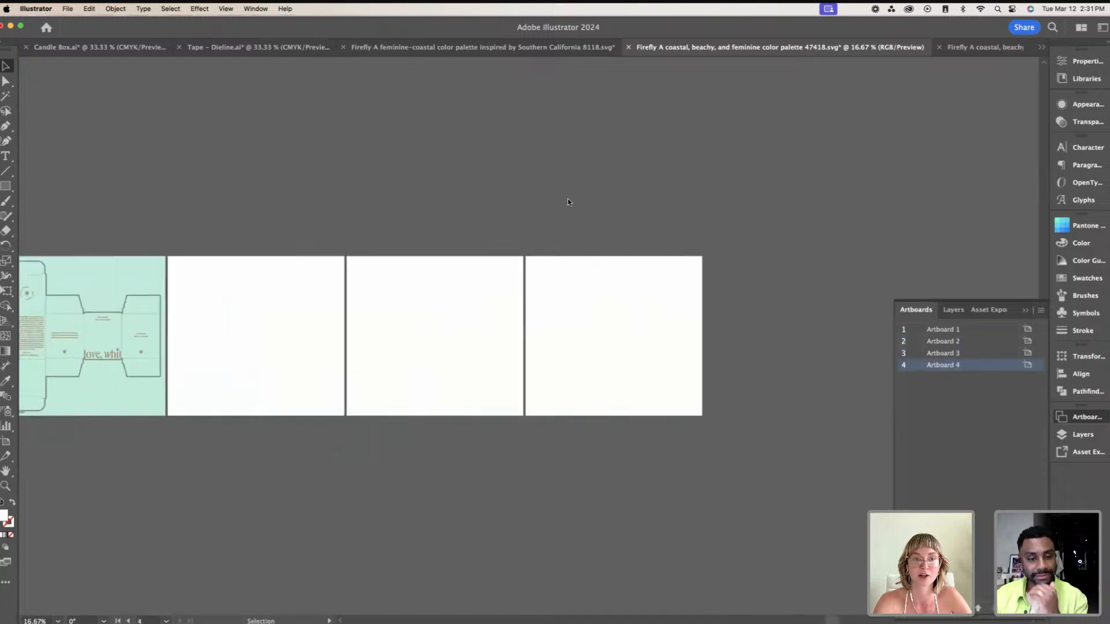
Step: Select and copy all of the pink candle box artwork in the feminine-coastal Southern California 8118 SVG
click(398, 46)
click(164, 144)
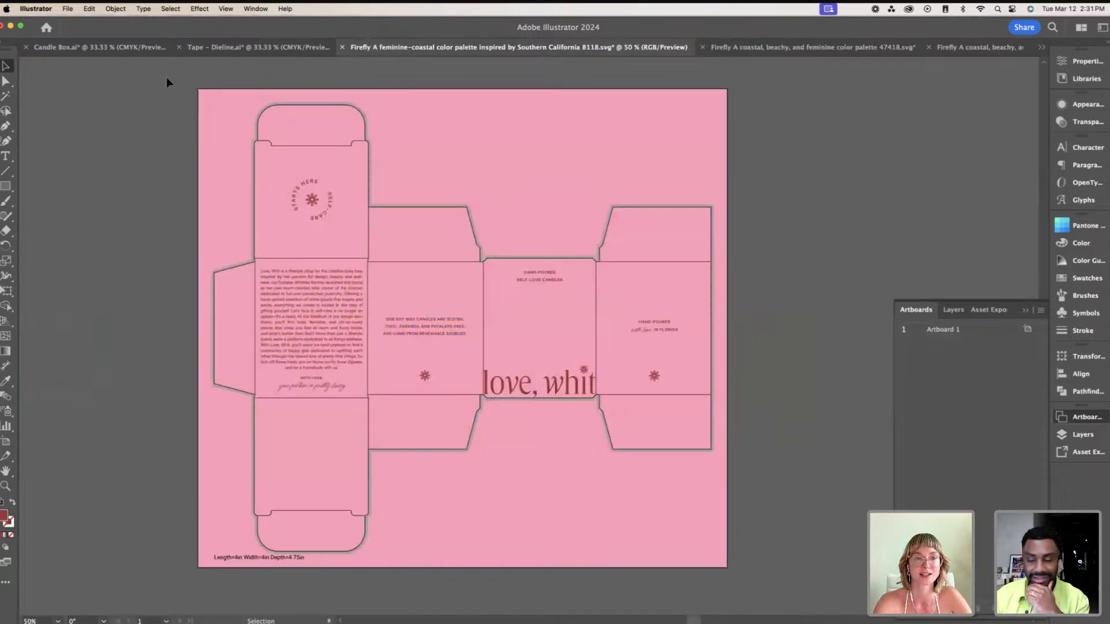
key(super+a)
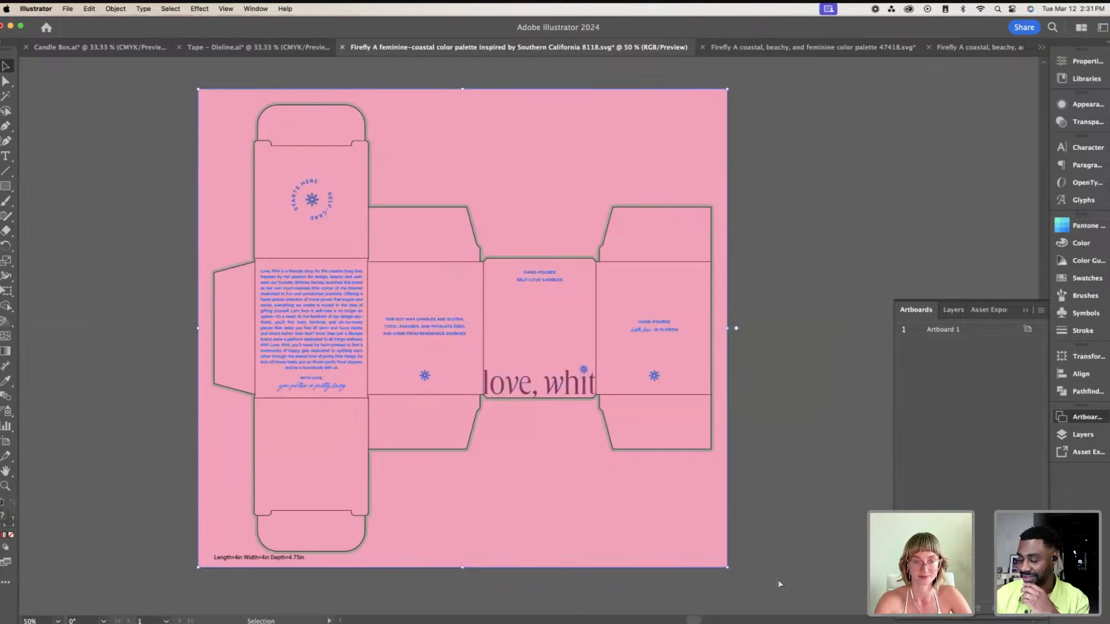
click(972, 47)
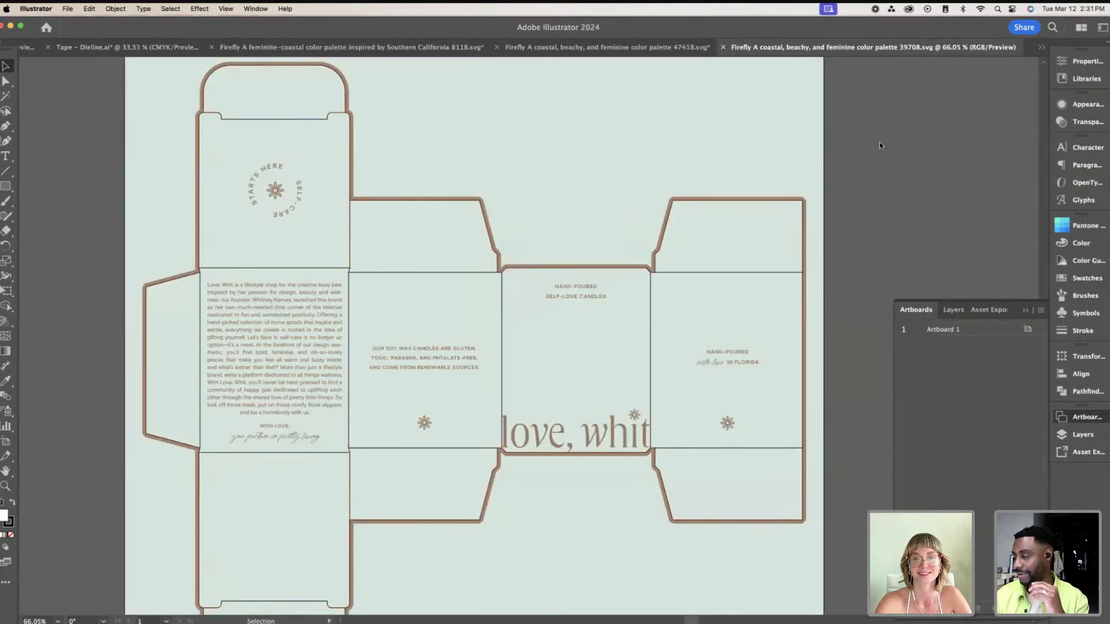
click(1041, 47)
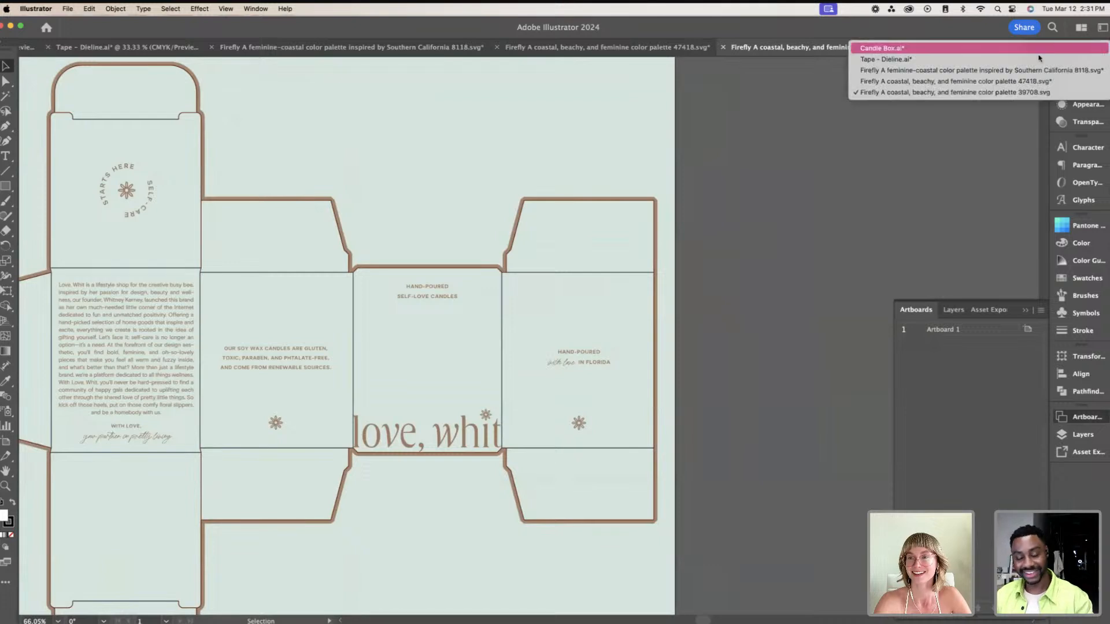
click(1006, 70)
key(super+minus)
key(super+minus)
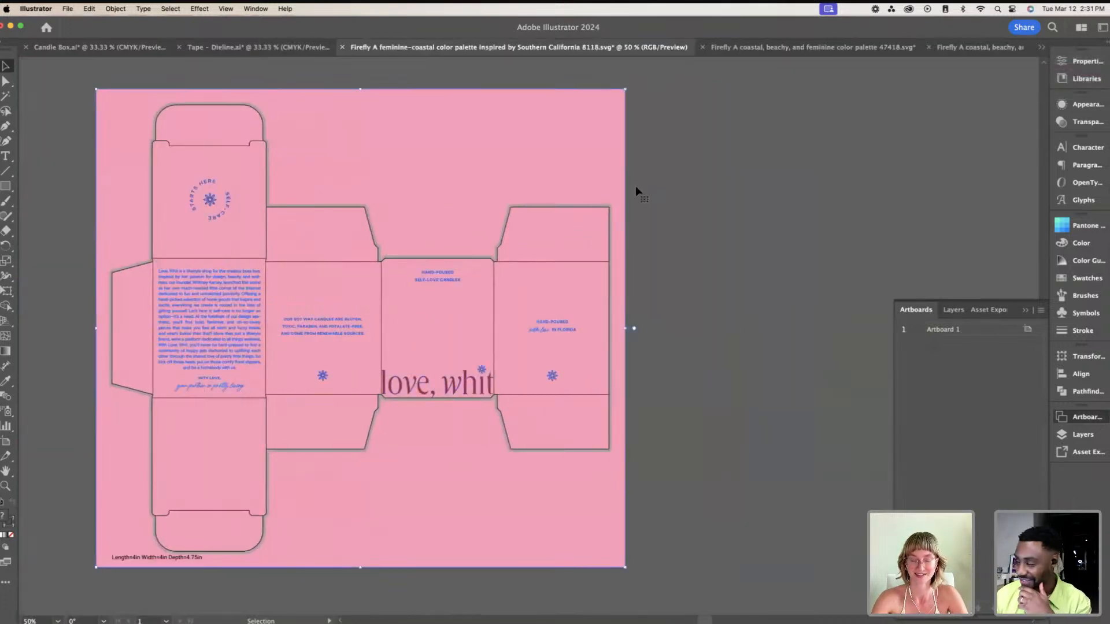
Step: Paste the pink candle box into the palette 47418 SVG and align it with the second artboard
click(828, 49)
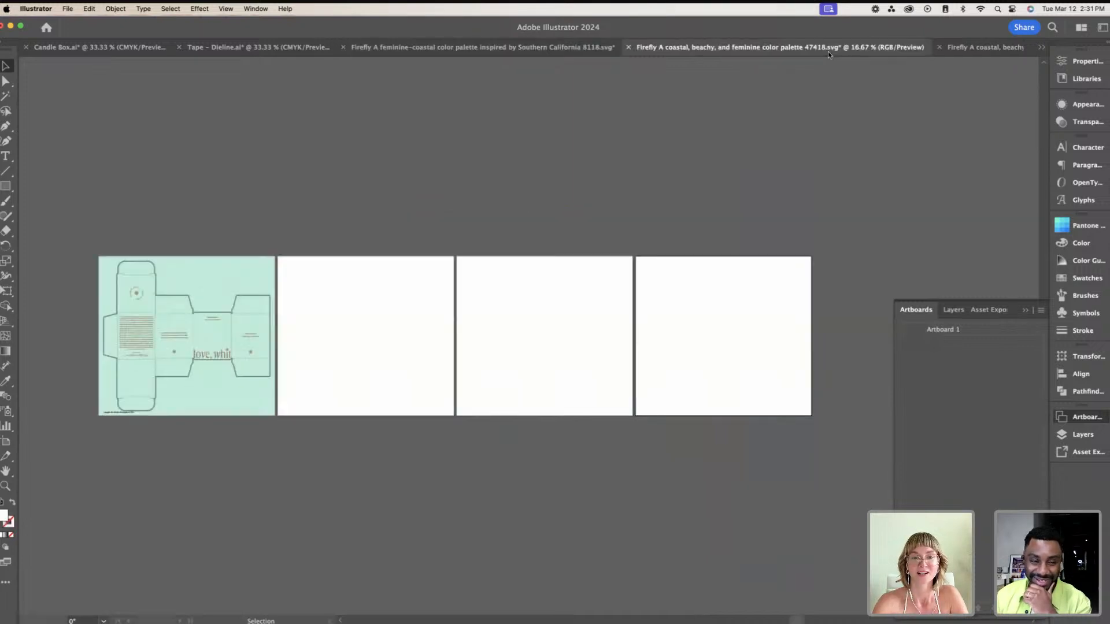
key(super+v)
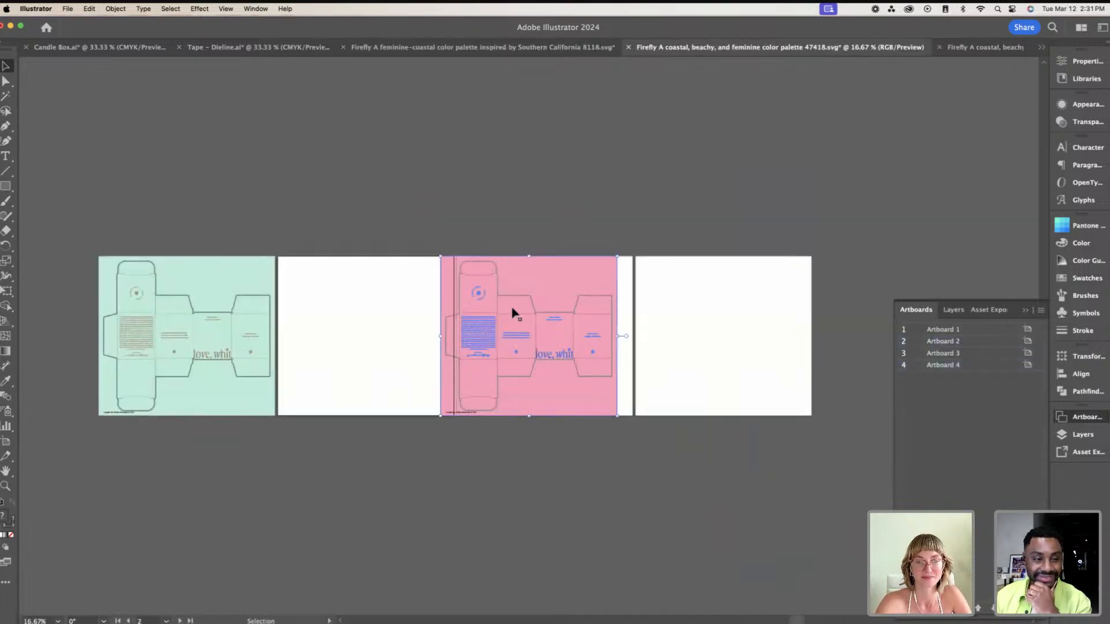
drag(487, 301, 382, 295)
drag(365, 296, 358, 295)
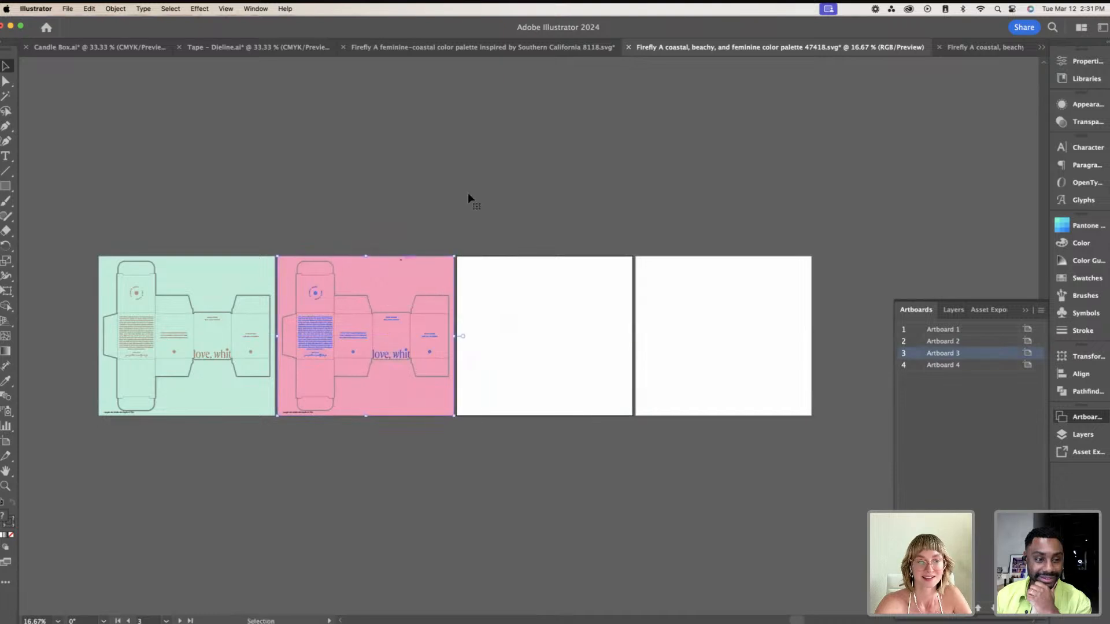
click(470, 194)
Step: Select and copy all of the pale sage candle box artwork in the coastal, beachy, and feminine palette 39708 SVG
click(484, 48)
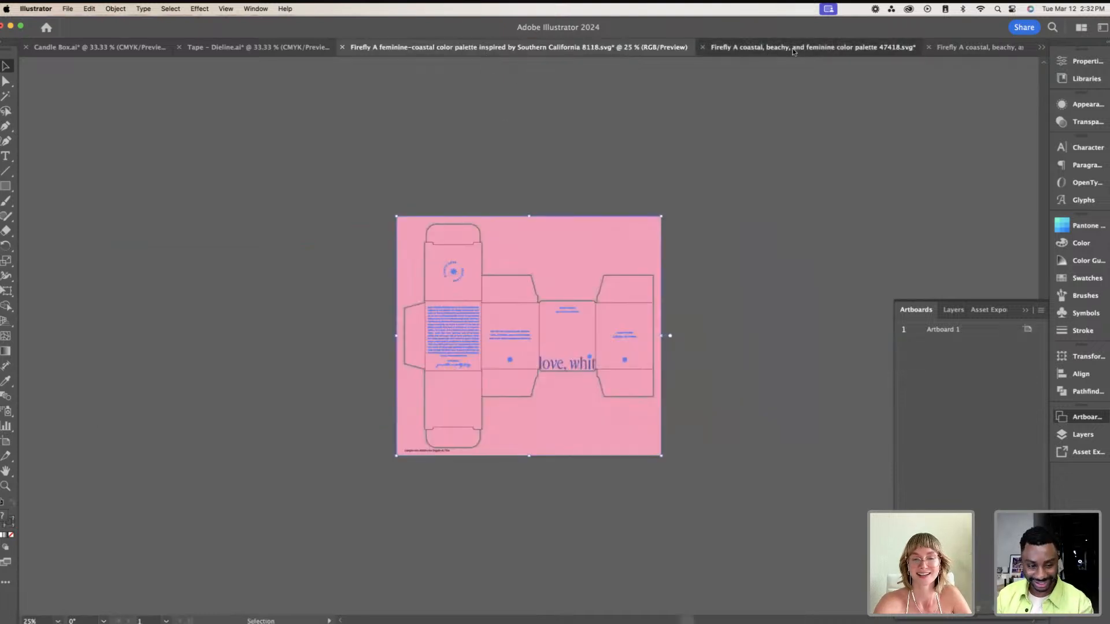
click(699, 48)
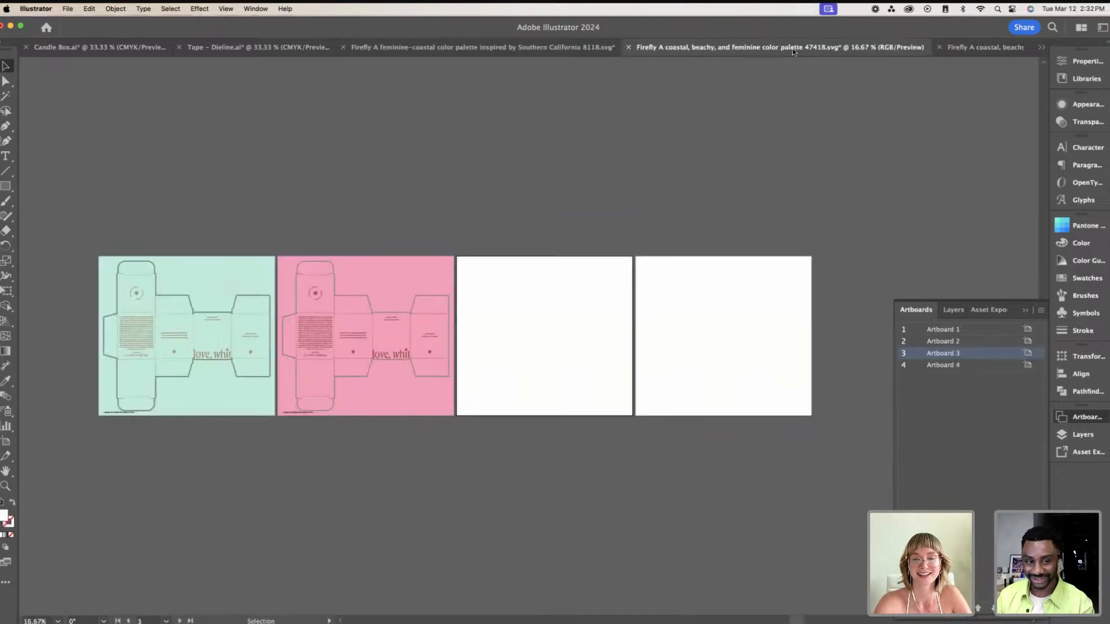
click(986, 49)
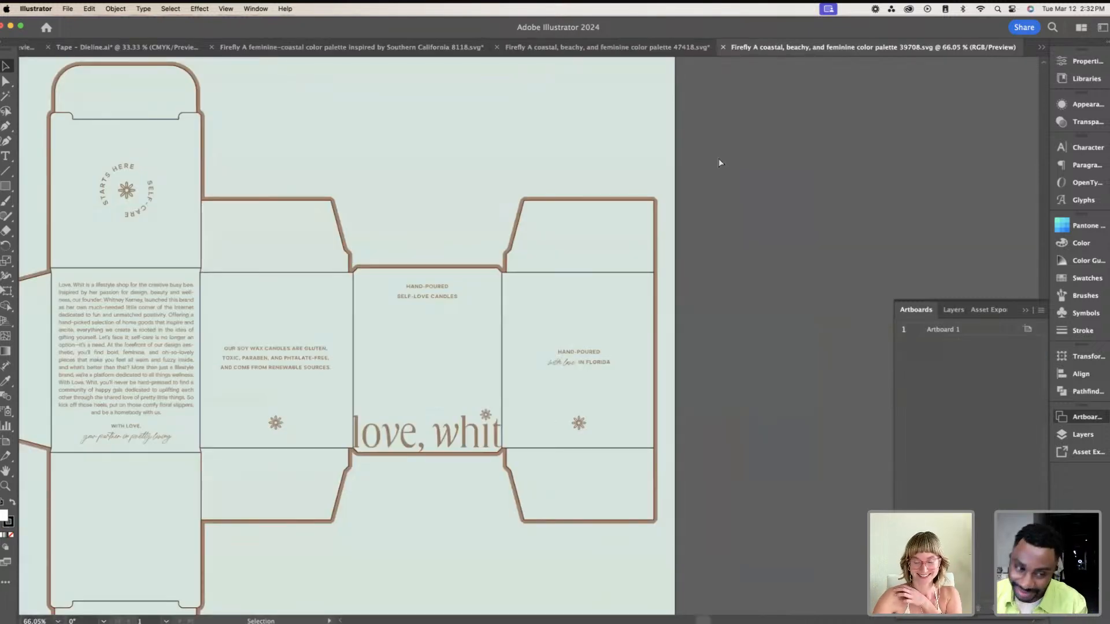
key(super+minus)
key(super+minus)
key(super+minus)
key(super+a)
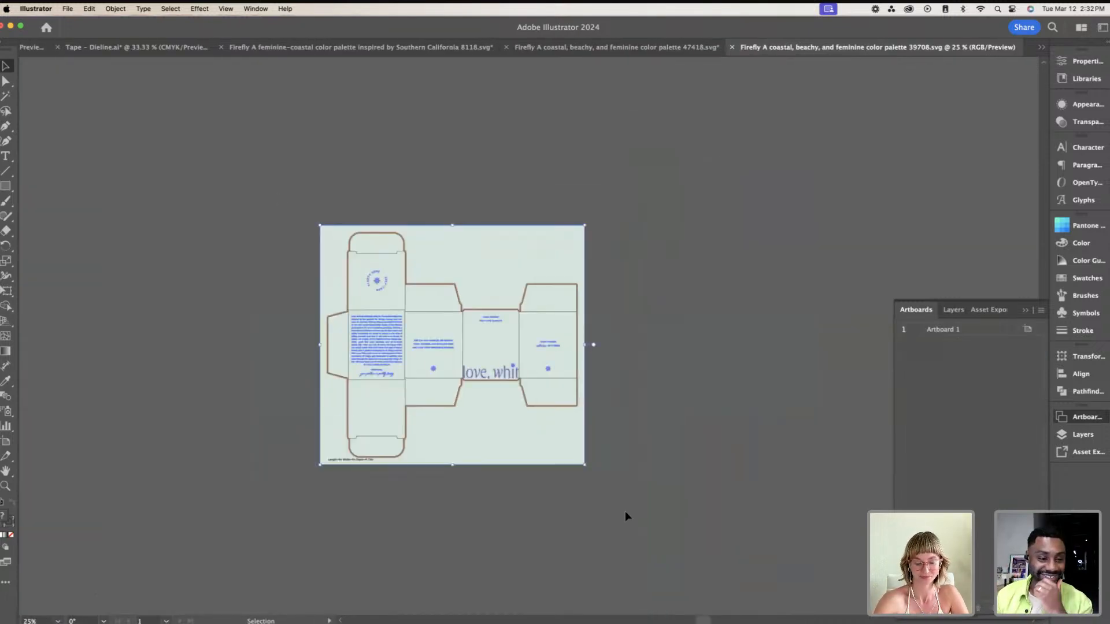
Step: Paste the pale sage candle box into the palette 47418 SVG and fit it onto the third artboard
click(417, 50)
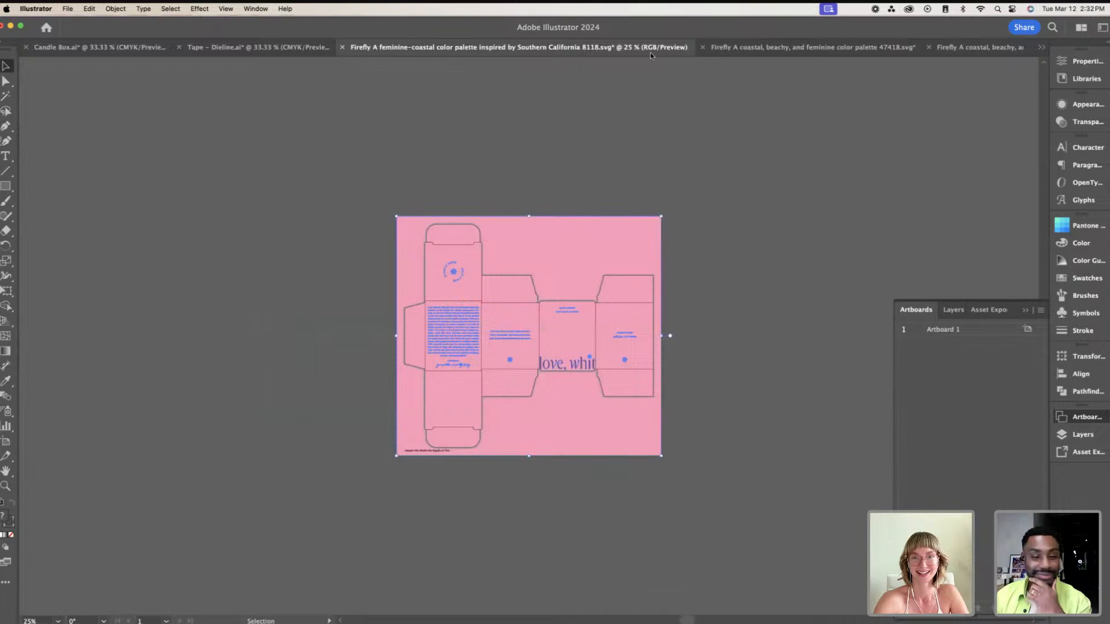
click(809, 47)
key(super+v)
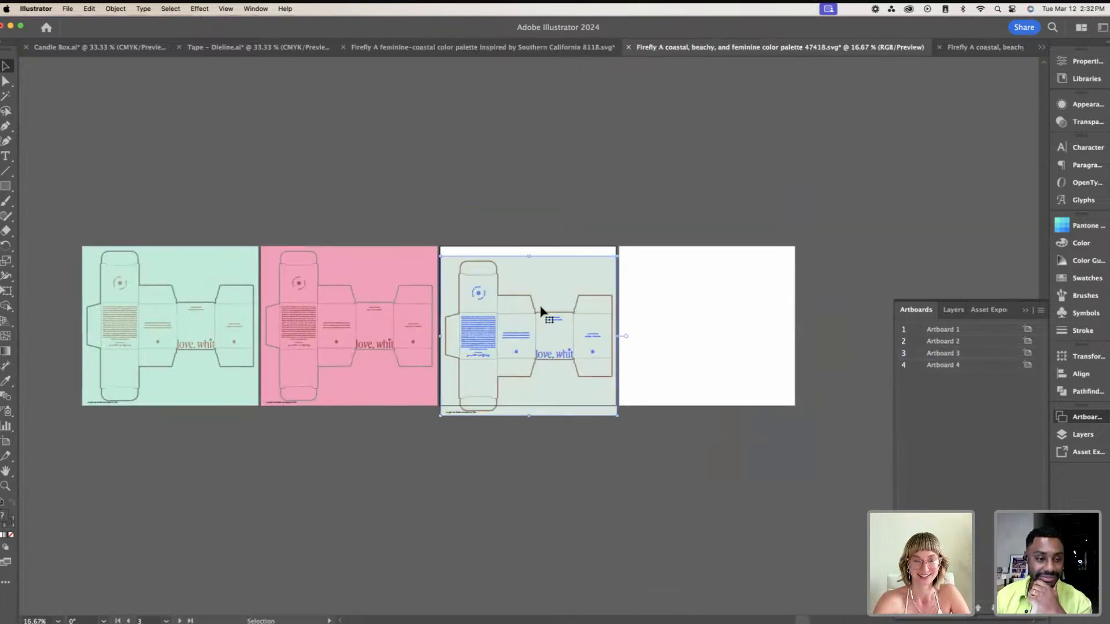
drag(549, 285, 549, 282)
click(562, 200)
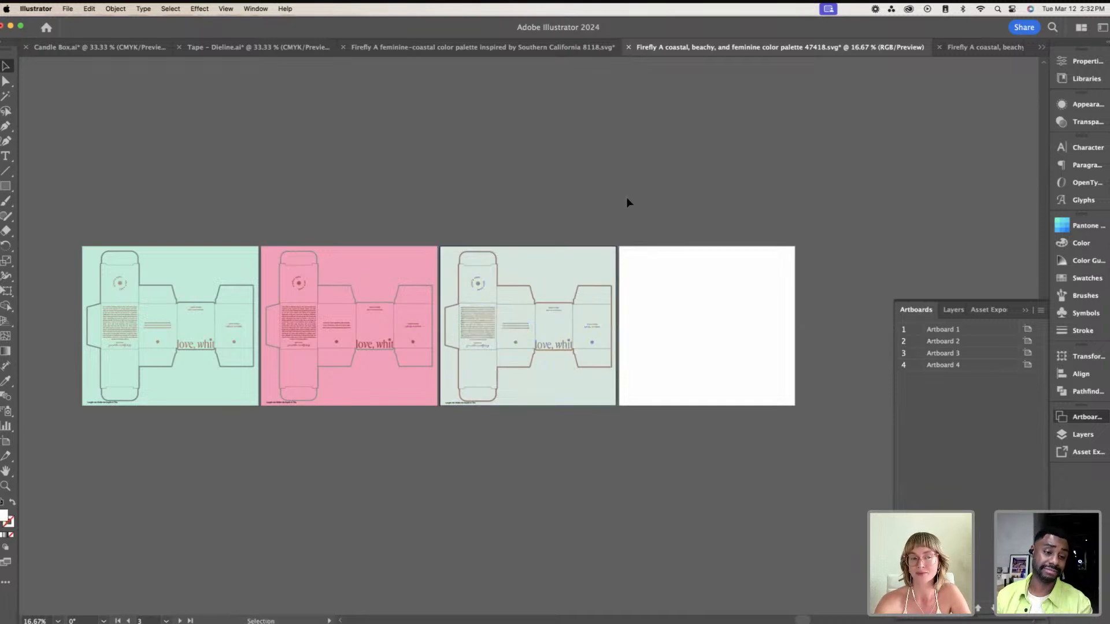
Step: In Candle Box.ai, move the loose checkered pattern away from the lower artboard and select the upper exterior box artwork
click(1020, 49)
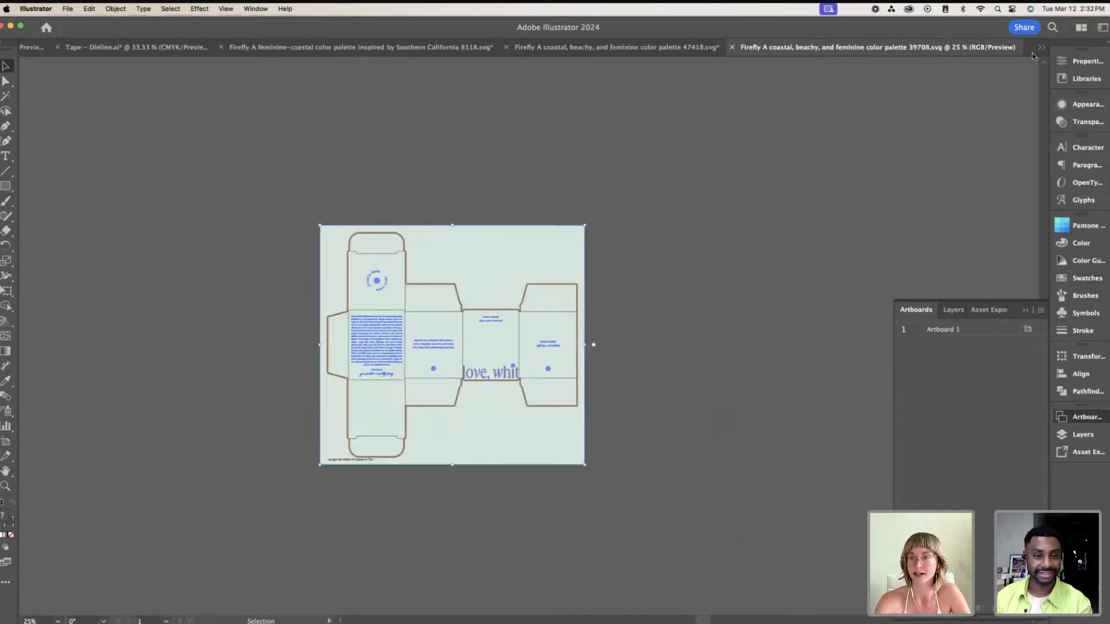
click(1040, 48)
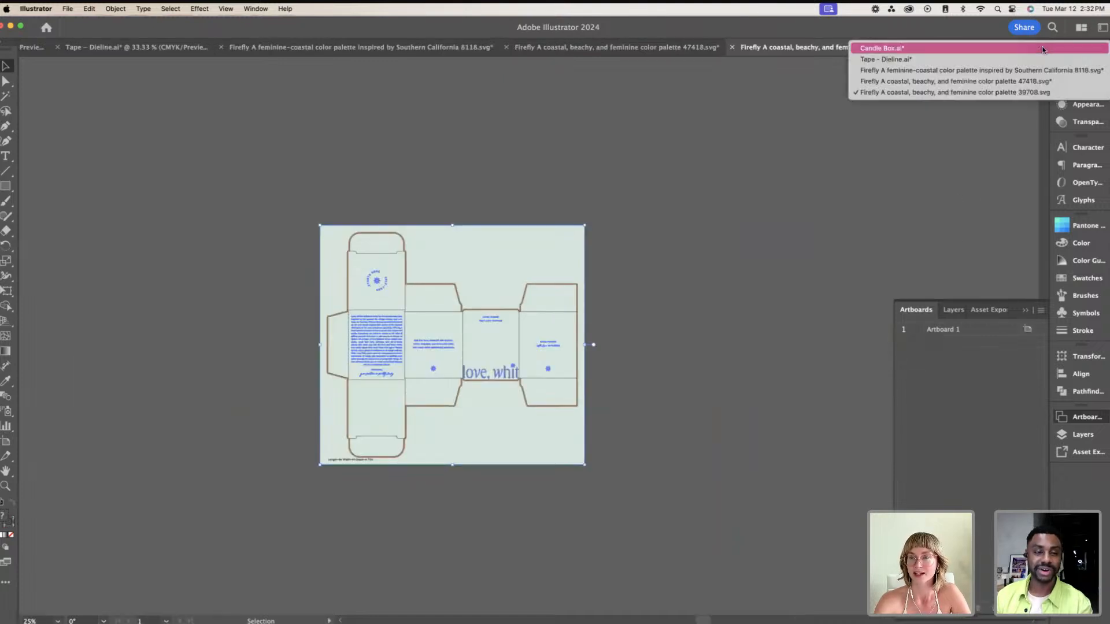
click(1026, 81)
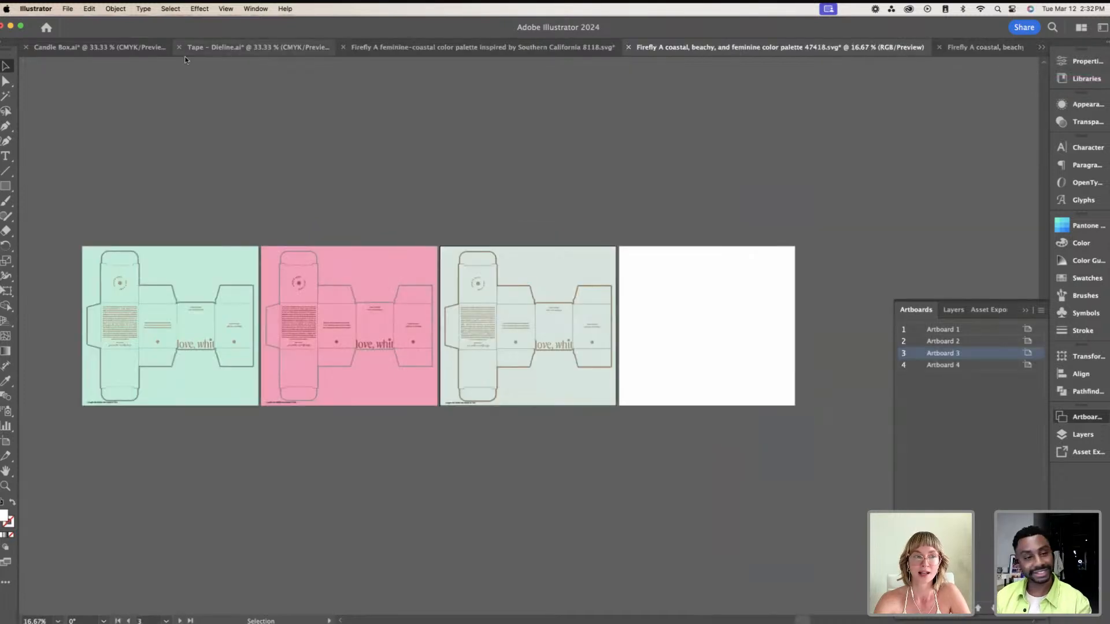
click(141, 49)
click(294, 178)
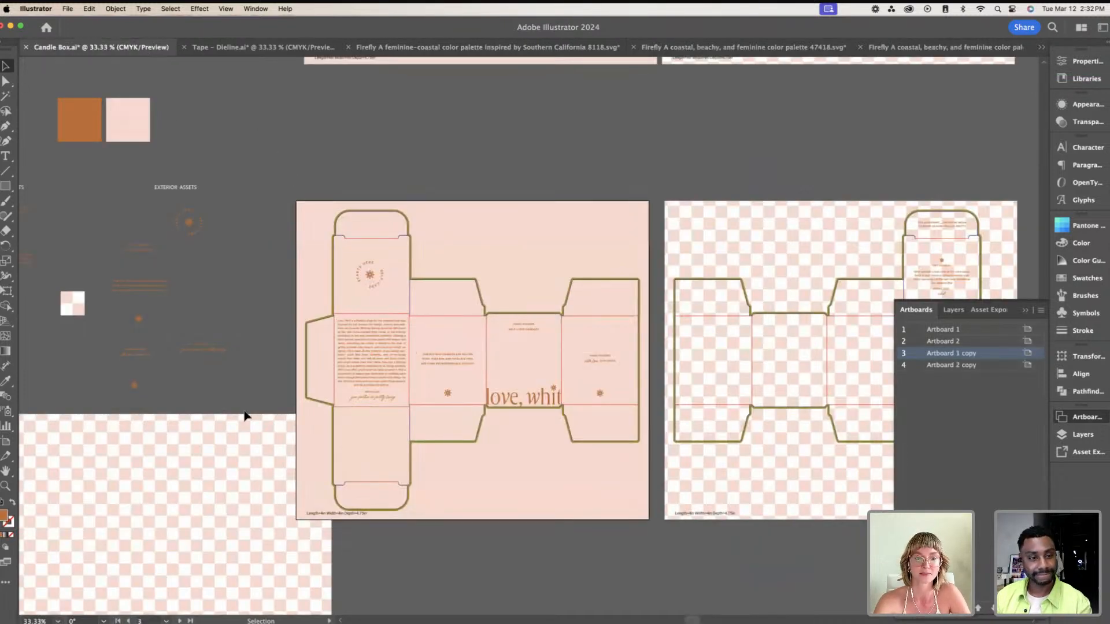
drag(246, 471, 99, 492)
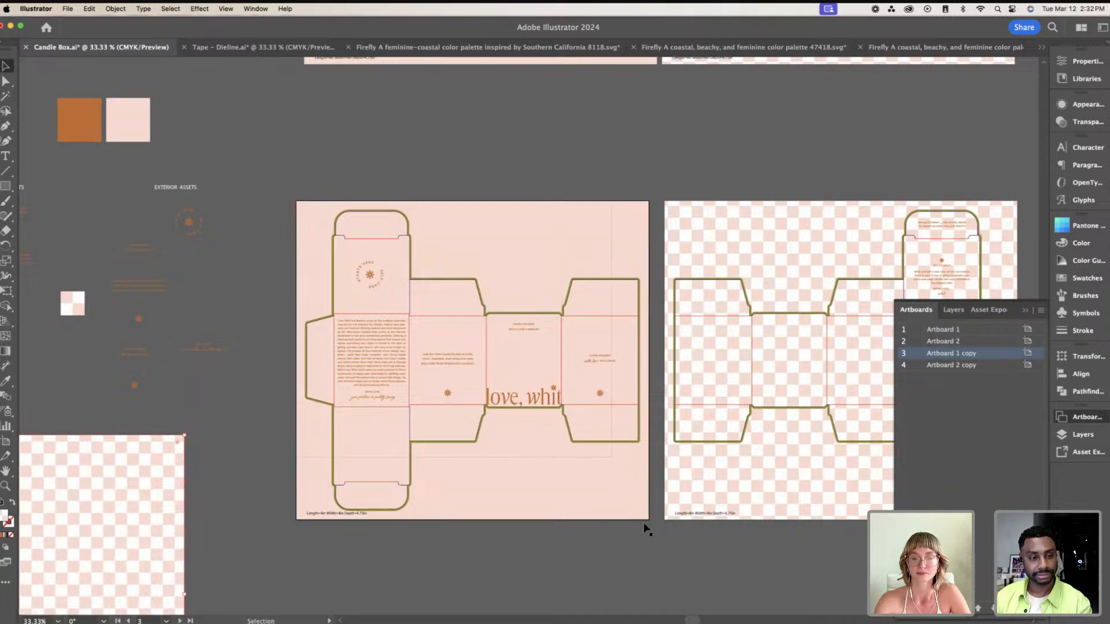
scroll(584, 272, up, 6)
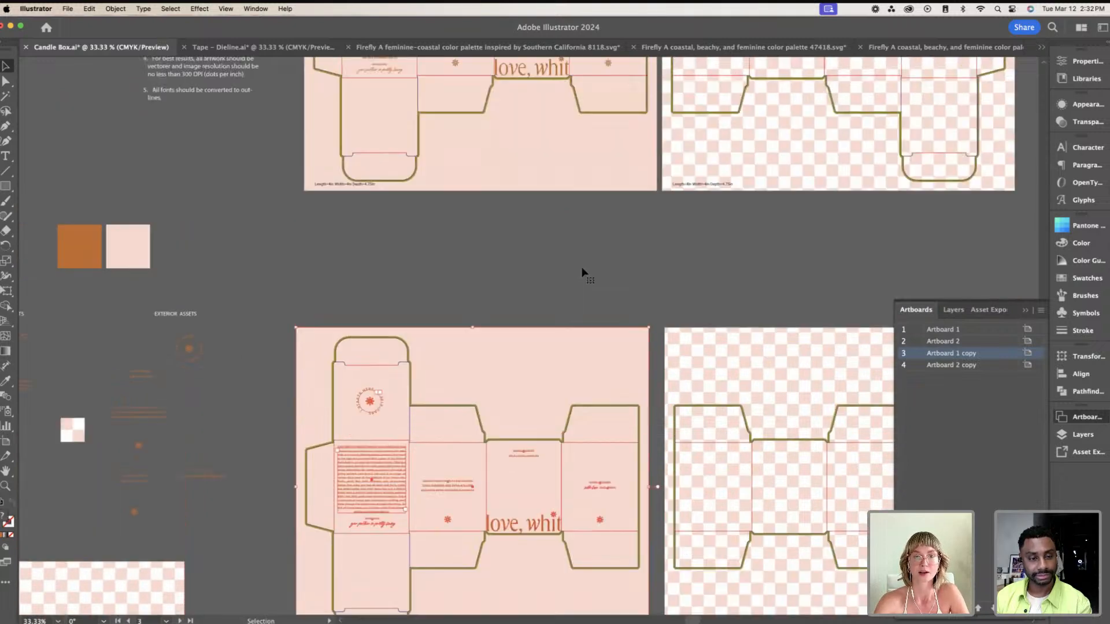
drag(301, 64, 662, 401)
Step: Try to paste the original exterior box artwork into the palette 47418 SVG
click(979, 50)
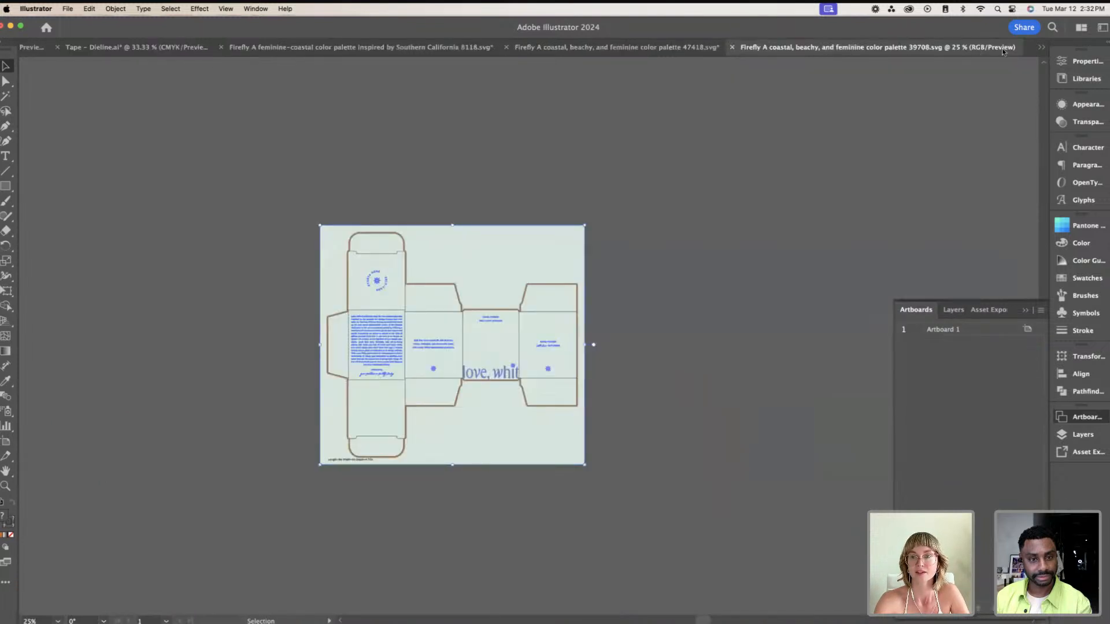
click(661, 48)
click(658, 323)
scroll(658, 324, right, 5)
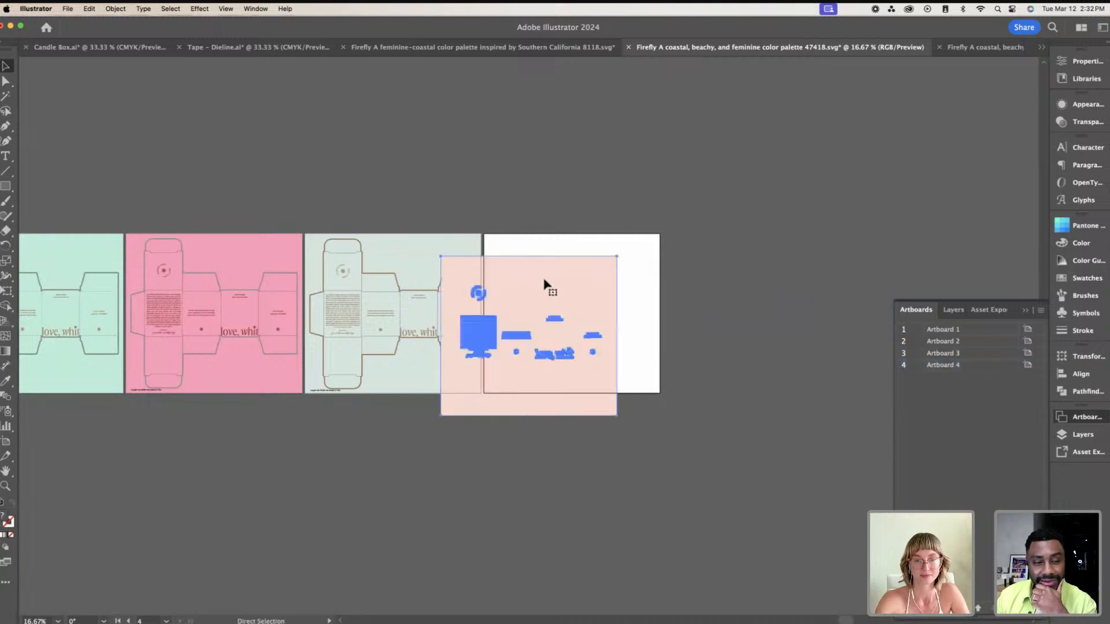
key(super+v)
key(super+z)
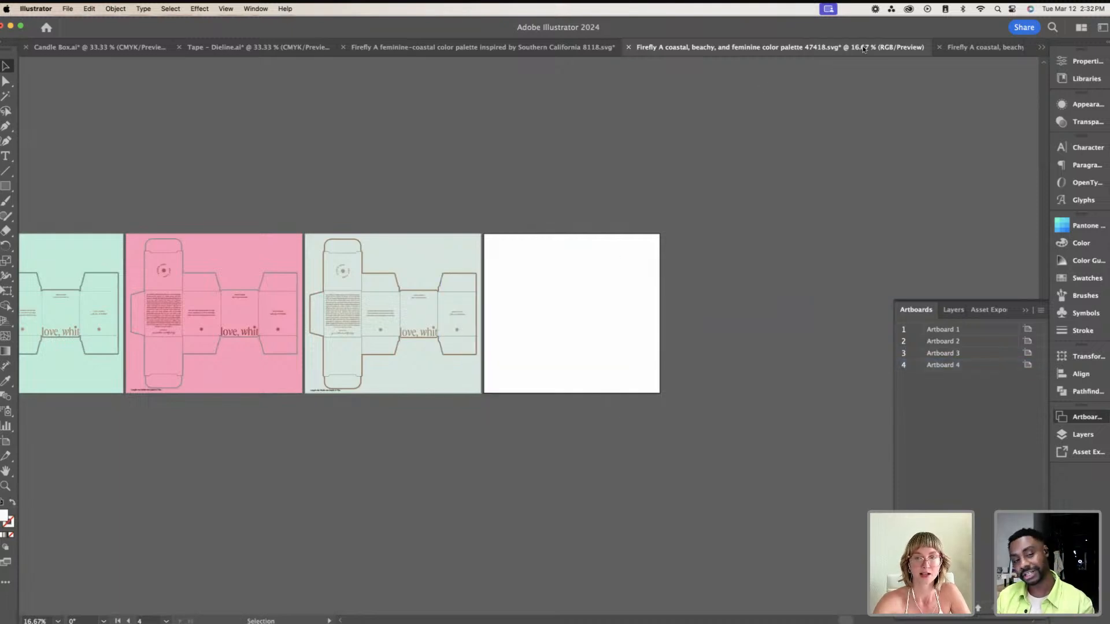
Step: Unlock Layer 1 in Candle Box.ai and select the upper exterior box artwork together with its dieline
click(966, 49)
click(29, 50)
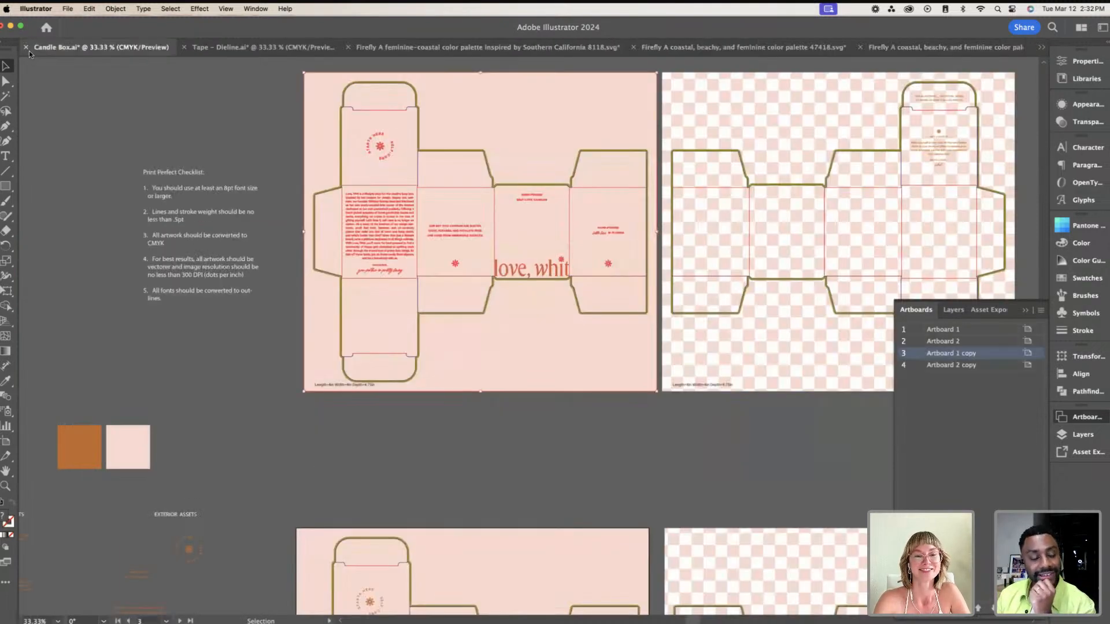
click(1018, 379)
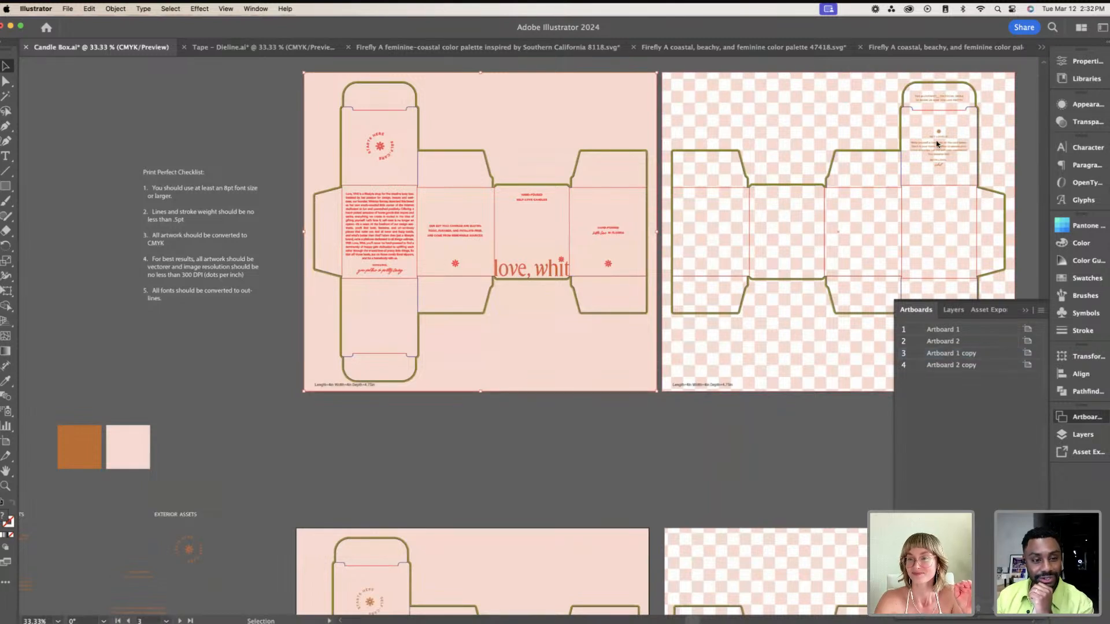
click(951, 309)
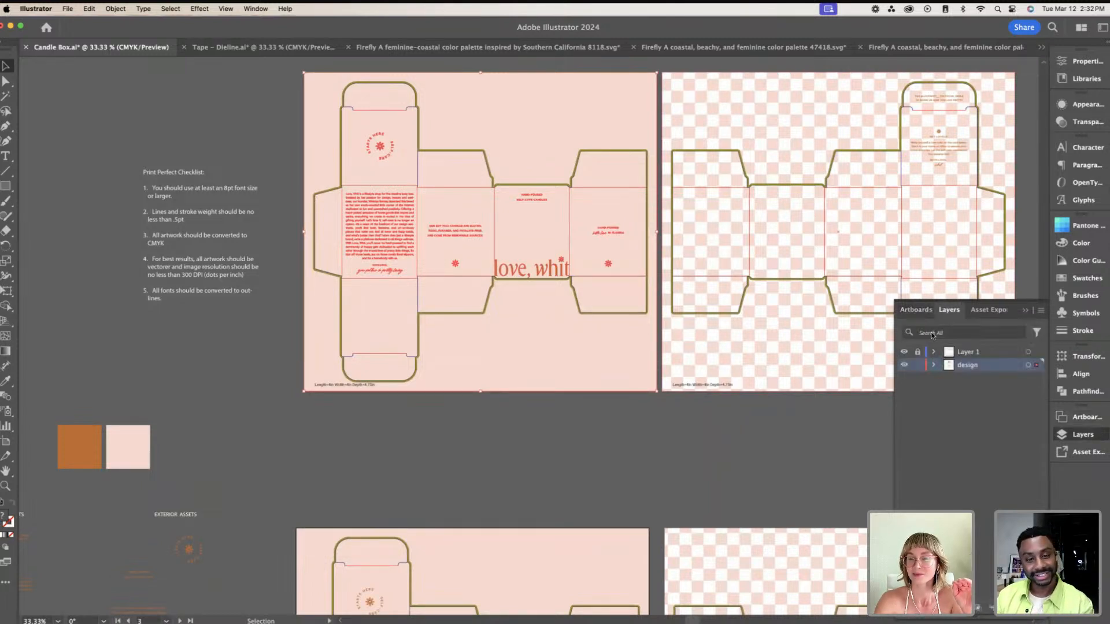
click(681, 471)
scroll(392, 89, right, 2)
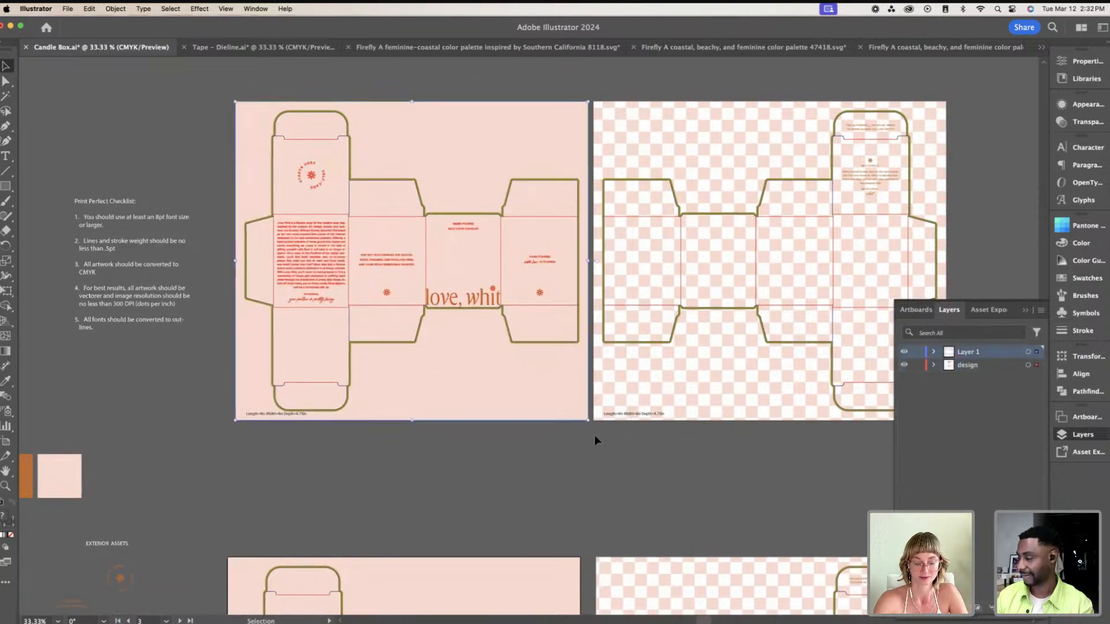
Step: Paste the original peach candle box with its dieline into the palette 47418 SVG and place it on the fourth artboard
click(798, 49)
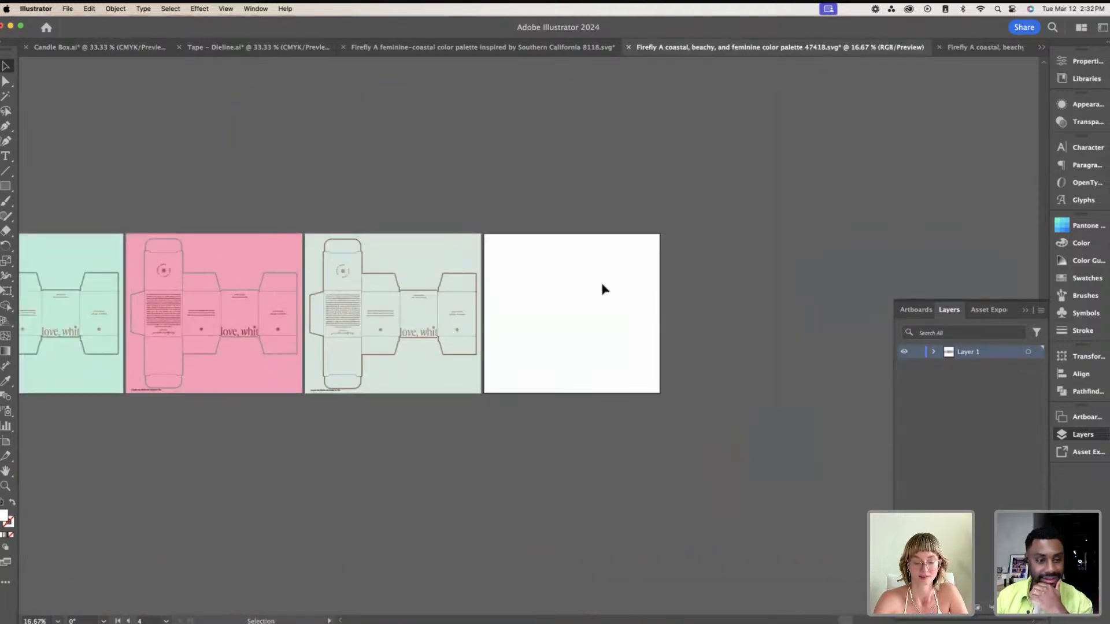
key(super+v)
drag(543, 285, 587, 263)
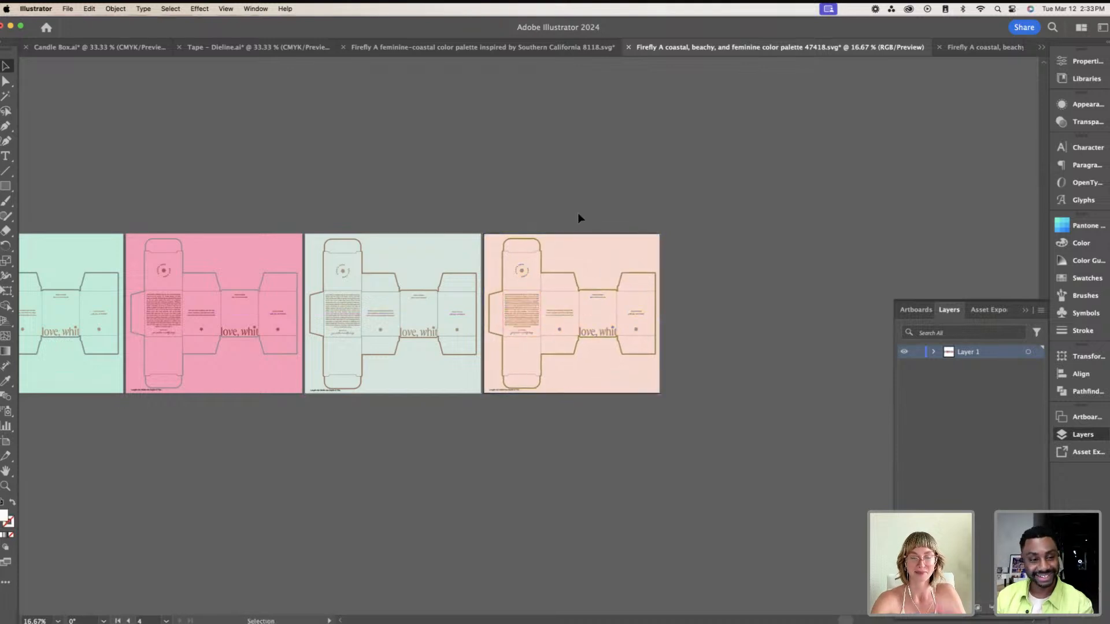
scroll(578, 213, left, 5)
Step: Add a text label reading "1" and position it above the mint candle box artboard
click(6, 141)
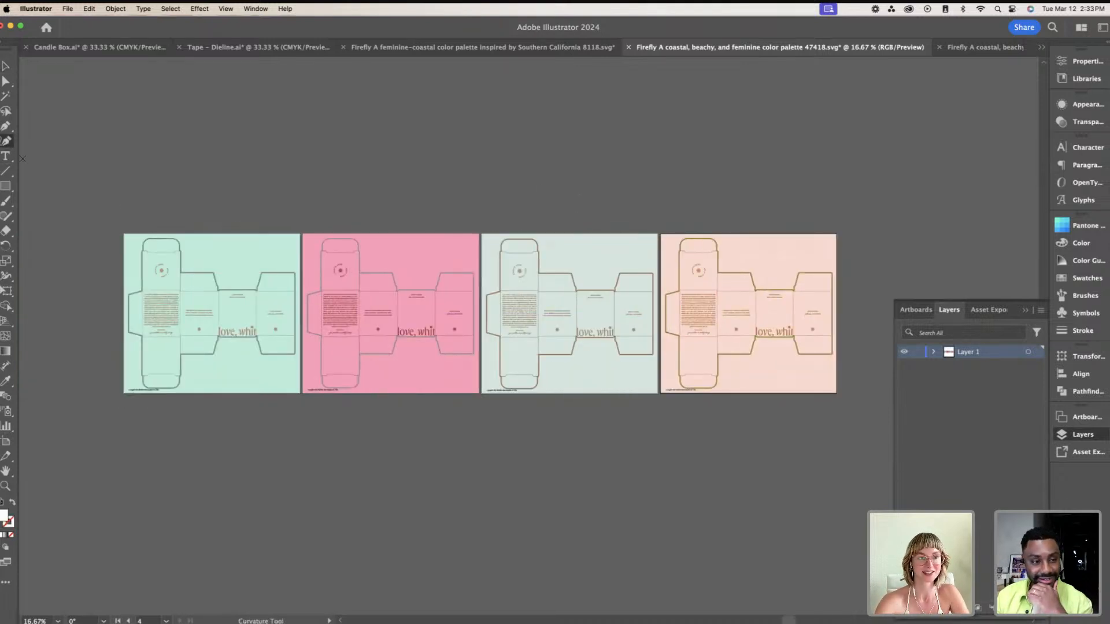
click(6, 156)
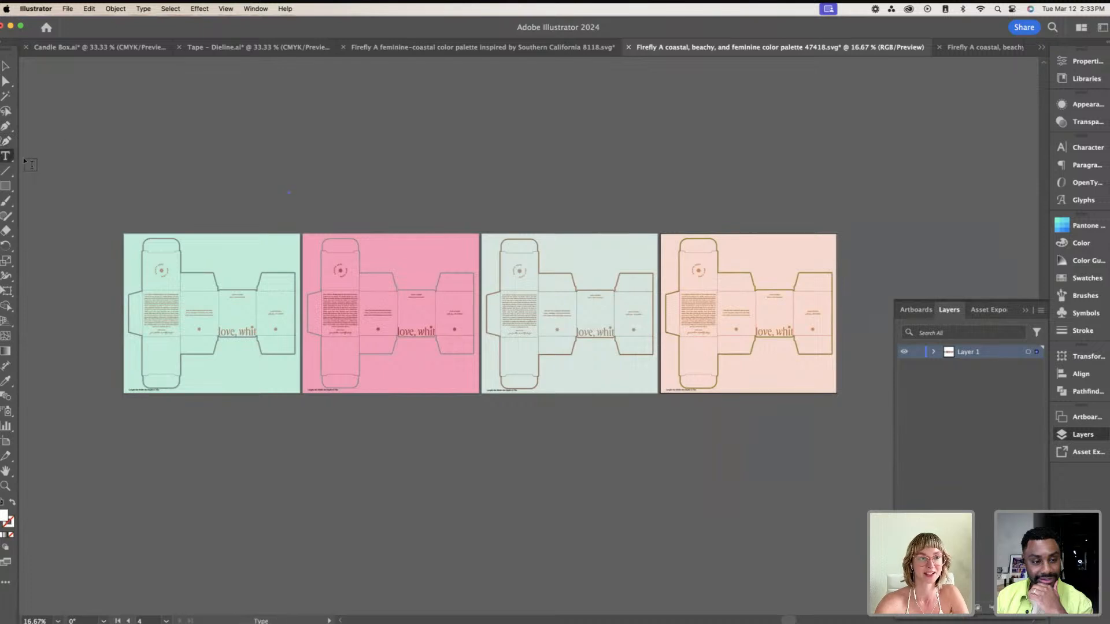
click(161, 179)
click(5, 65)
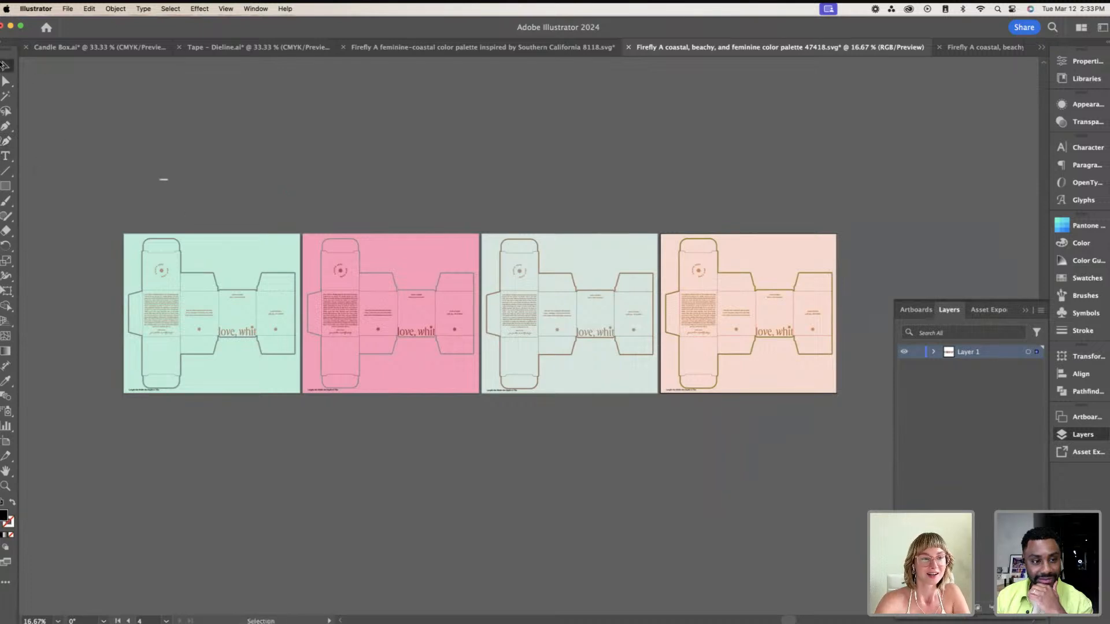
drag(169, 184, 194, 185)
triple_click(184, 181)
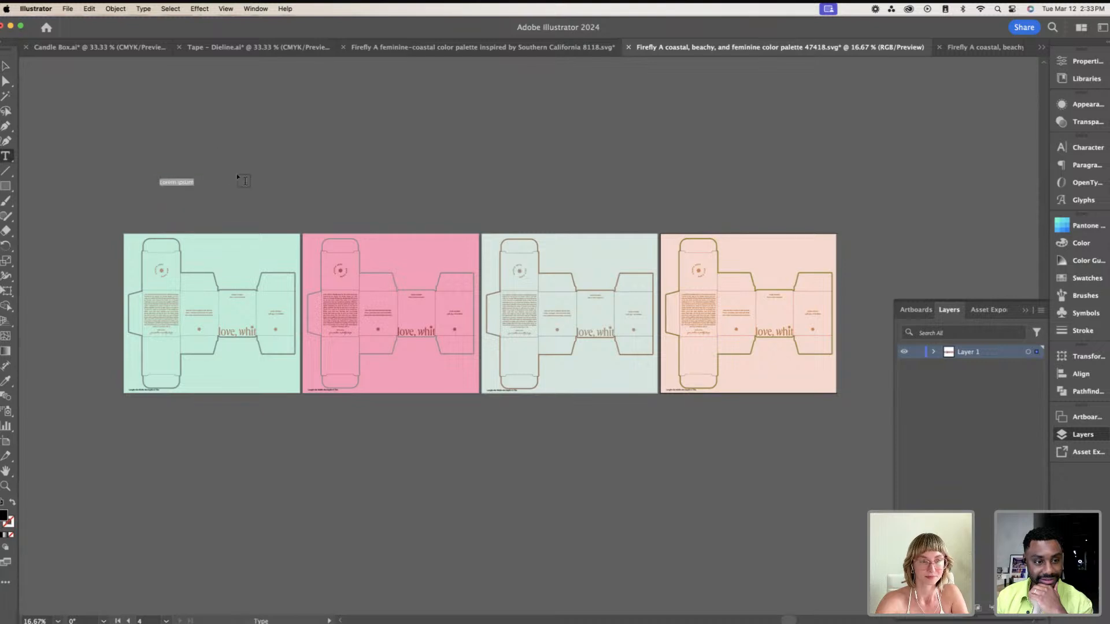
text(1)
key(Escape)
drag(169, 189, 222, 226)
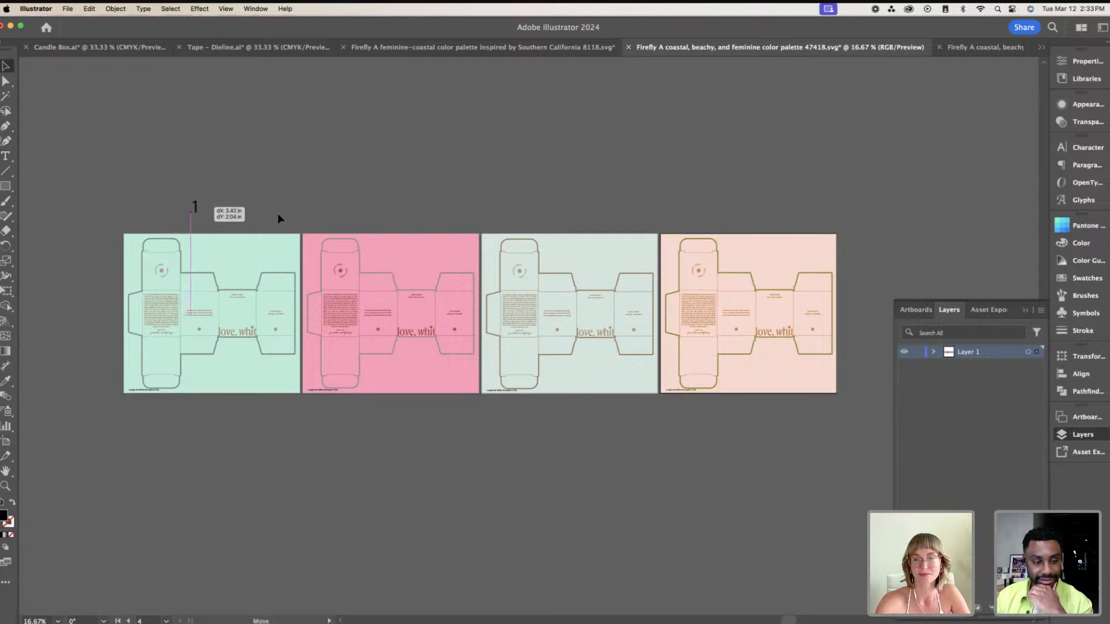
Step: Set the fill color of the "1" label above the mint candle box to white (FFFFFF)
click(1063, 243)
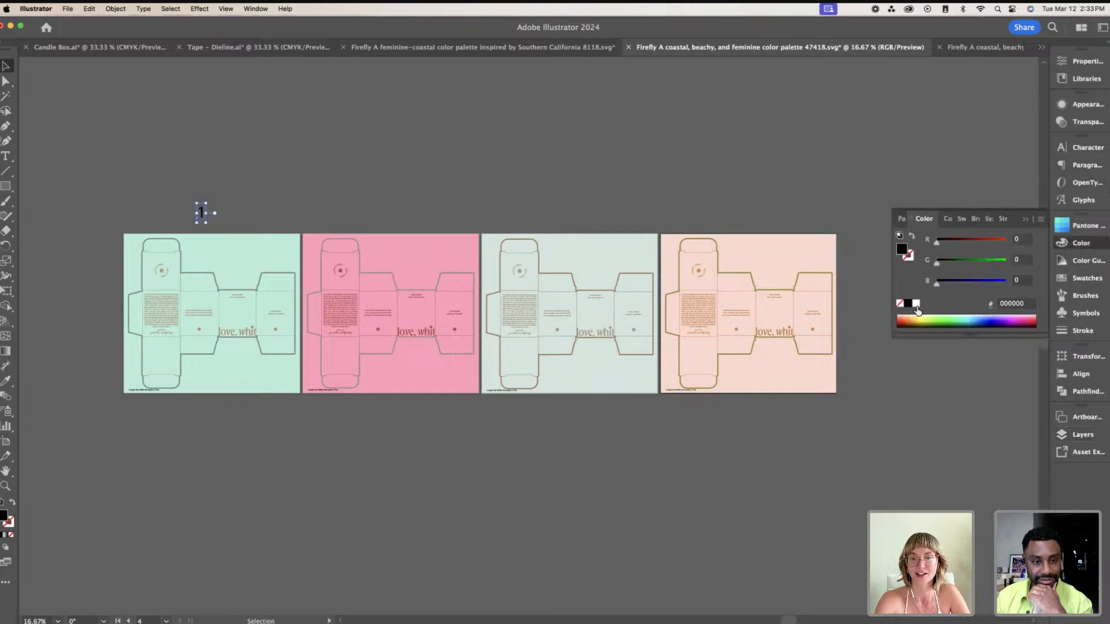
click(914, 303)
click(201, 212)
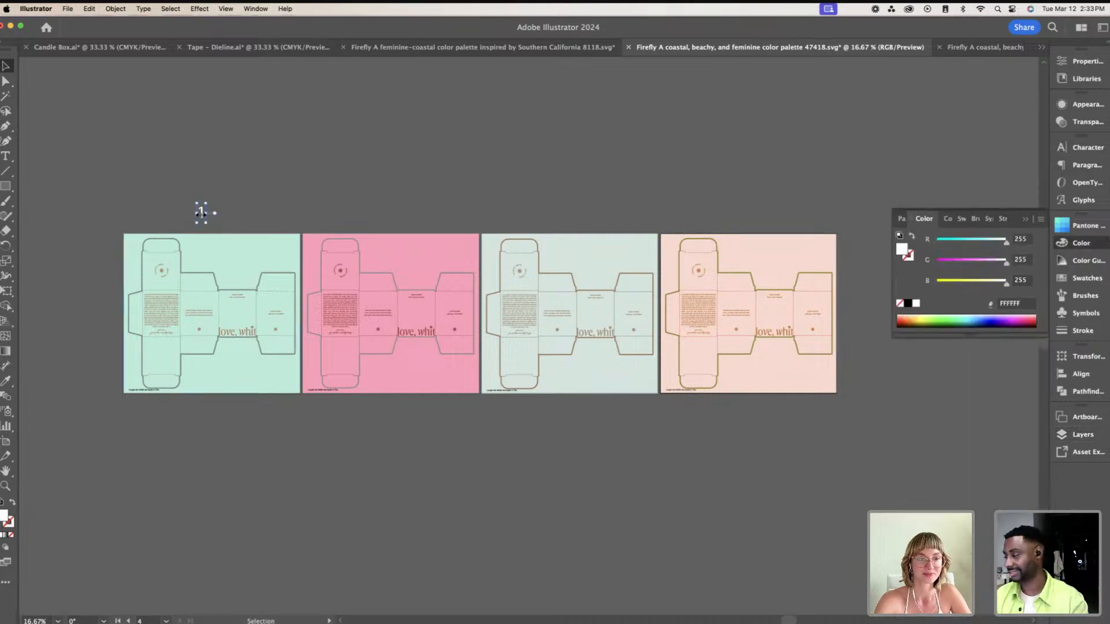
Step: Duplicate the "1" label above the pink candle box artboard and change the copy's text to "2"
drag(202, 216, 389, 214)
double_click(389, 214)
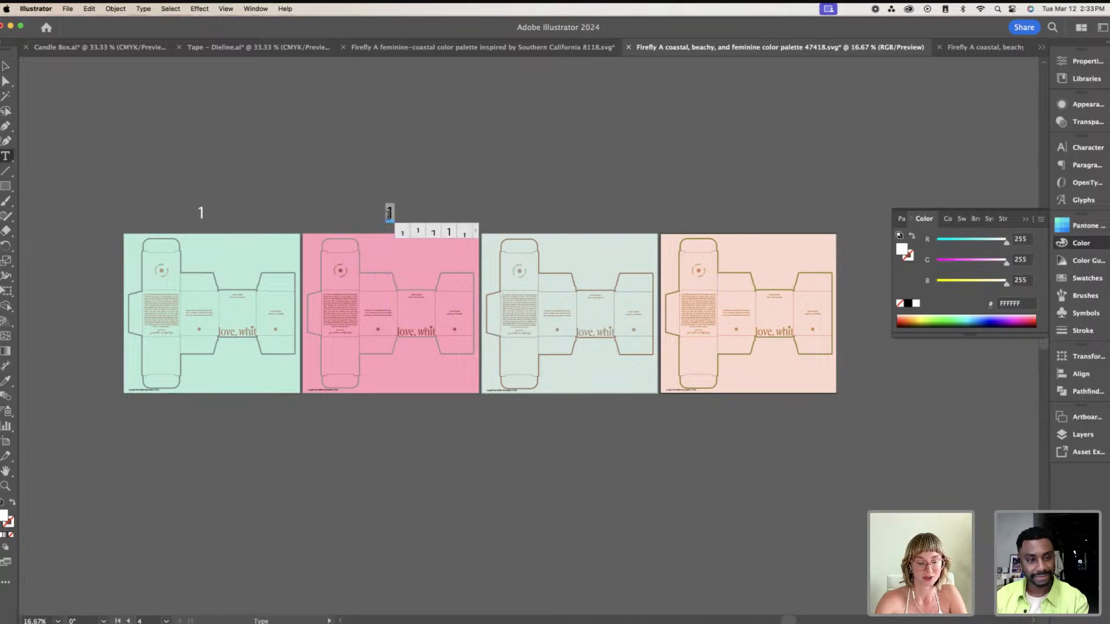
text(2)
key(Escape)
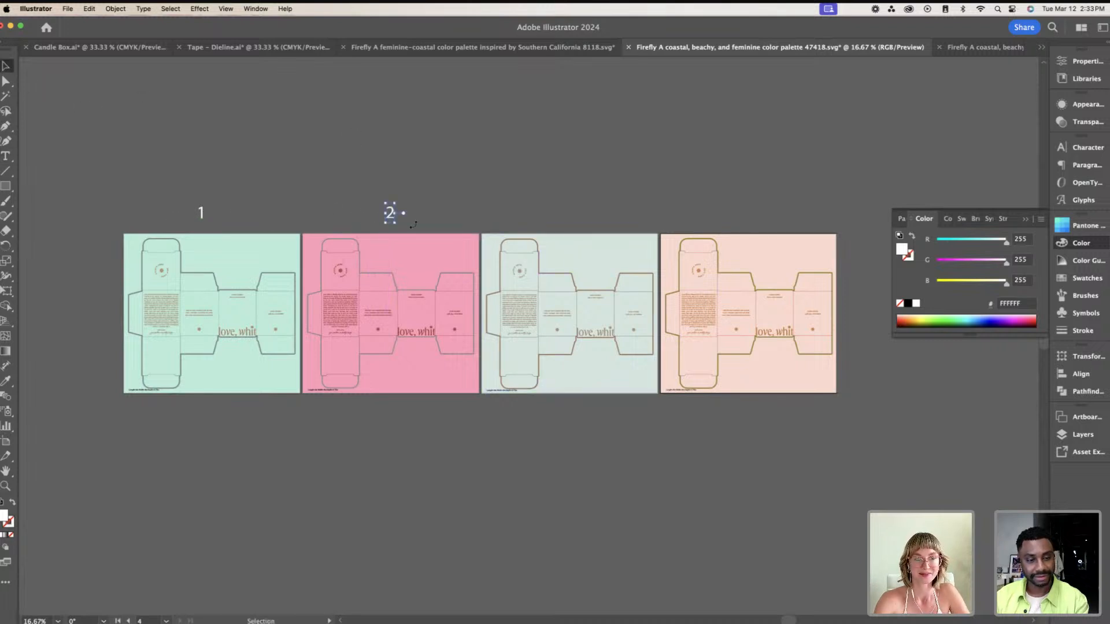
Step: Duplicate the "2" label above the pale sage candle box artboard and change the copy's text to "3"
drag(389, 216, 570, 220)
double_click(570, 213)
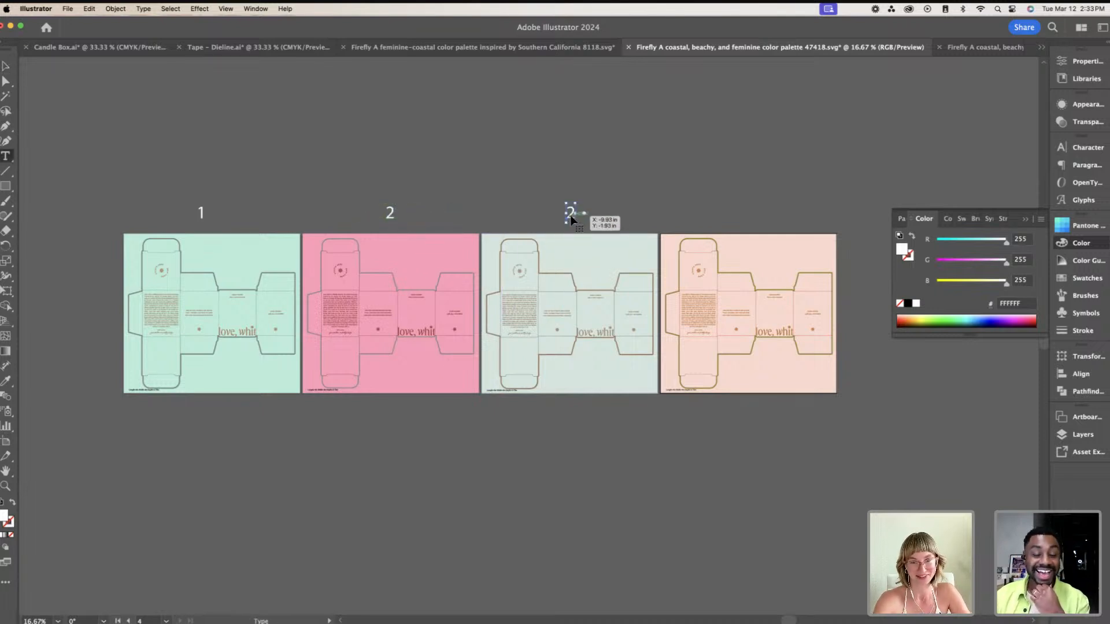
double_click(570, 214)
text(3)
key(Escape)
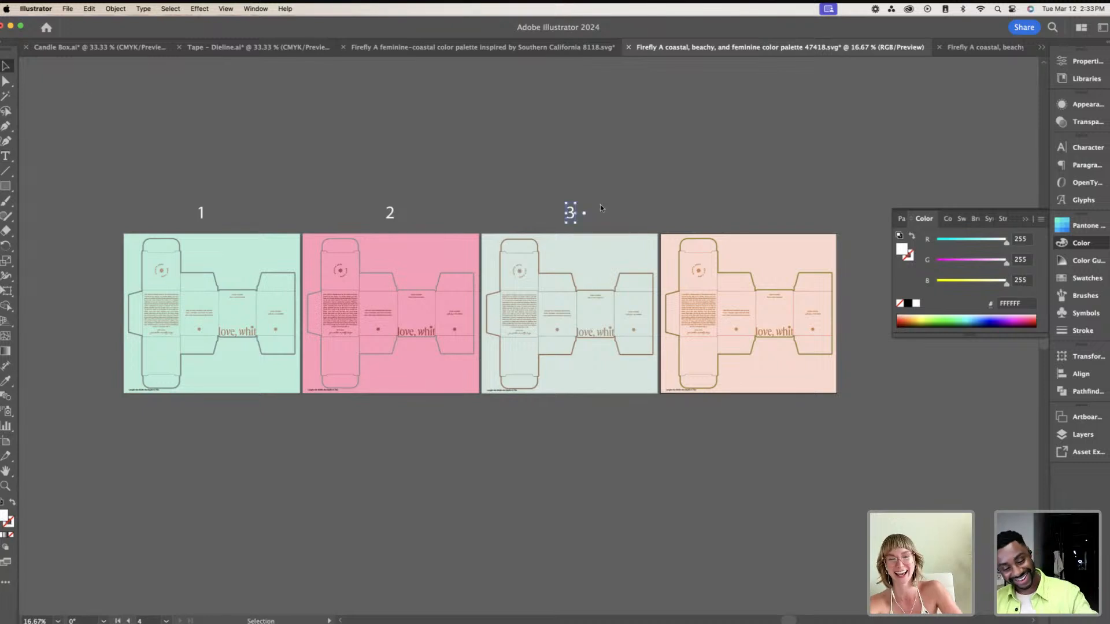
Step: Duplicate the "3" label above the peach candle box artboard and change the copy's text to "4"
drag(579, 217, 747, 217)
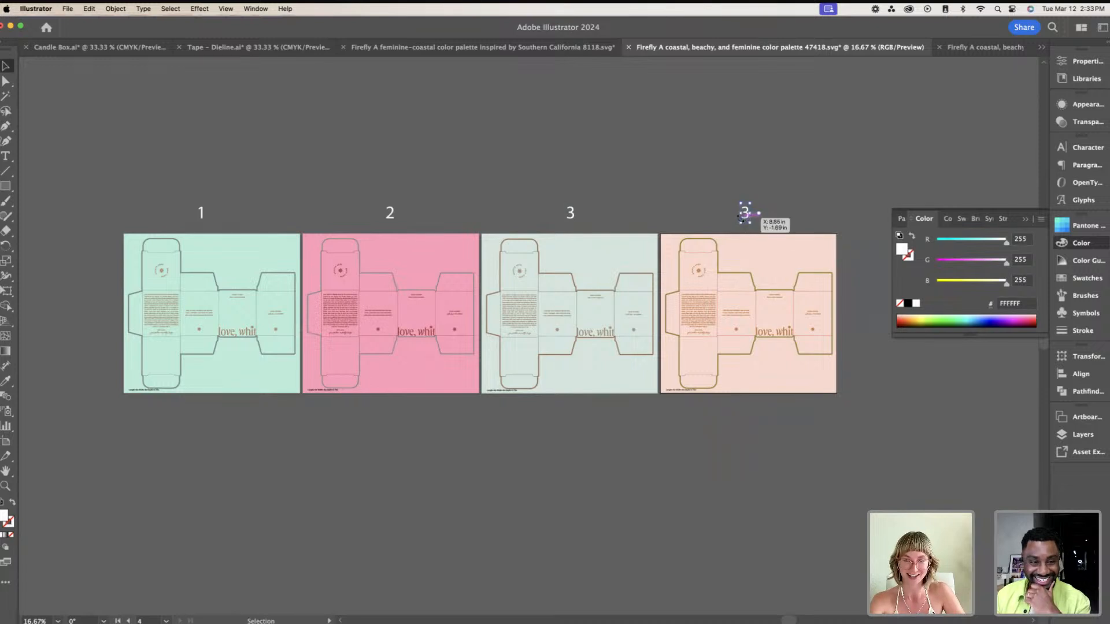
double_click(745, 220)
text(4)
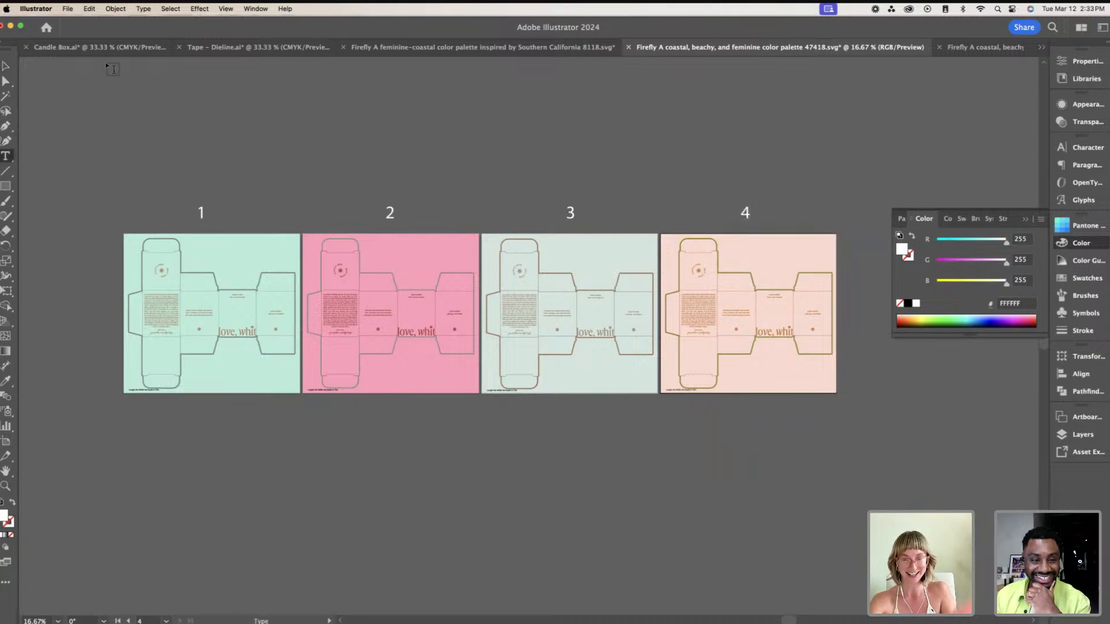
click(6, 66)
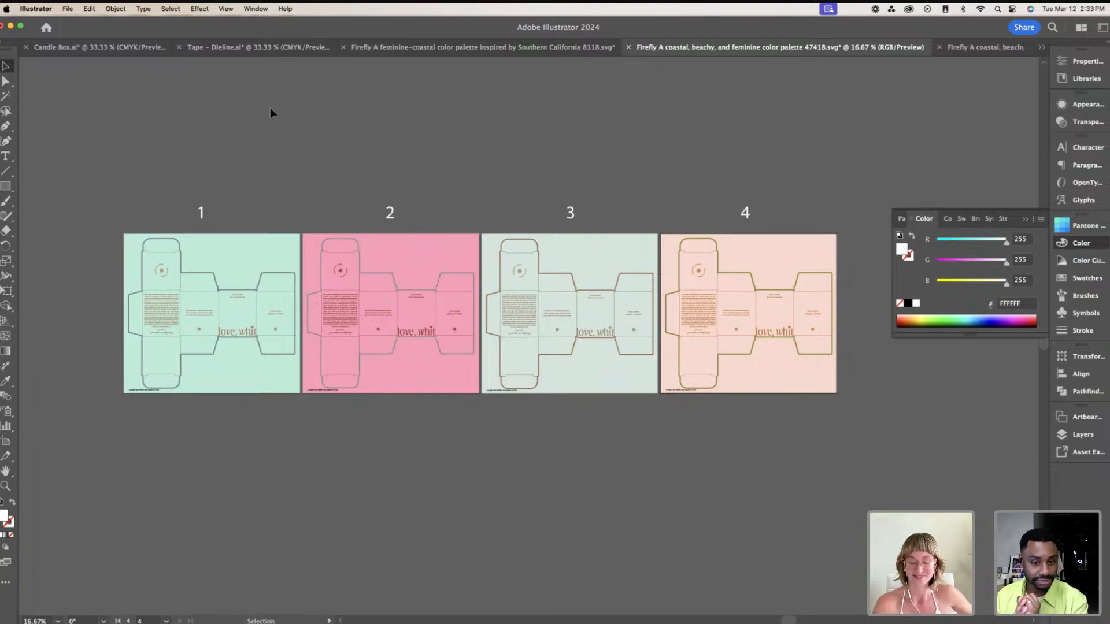
Step: Examine the mint and pink candle box versions up close, comparing their background, text and dieline colors
key(super+equal)
scroll(270, 110, left, 5)
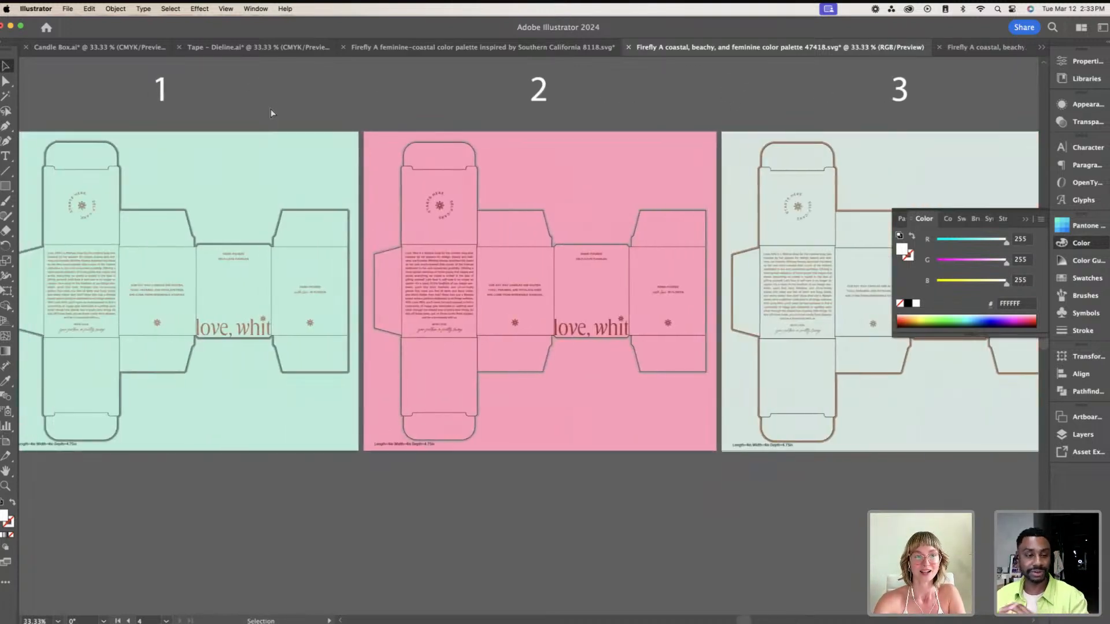
scroll(270, 109, left, 4)
scroll(270, 109, up, 1)
key(super+equal)
scroll(270, 108, left, 4)
scroll(270, 108, up, 1)
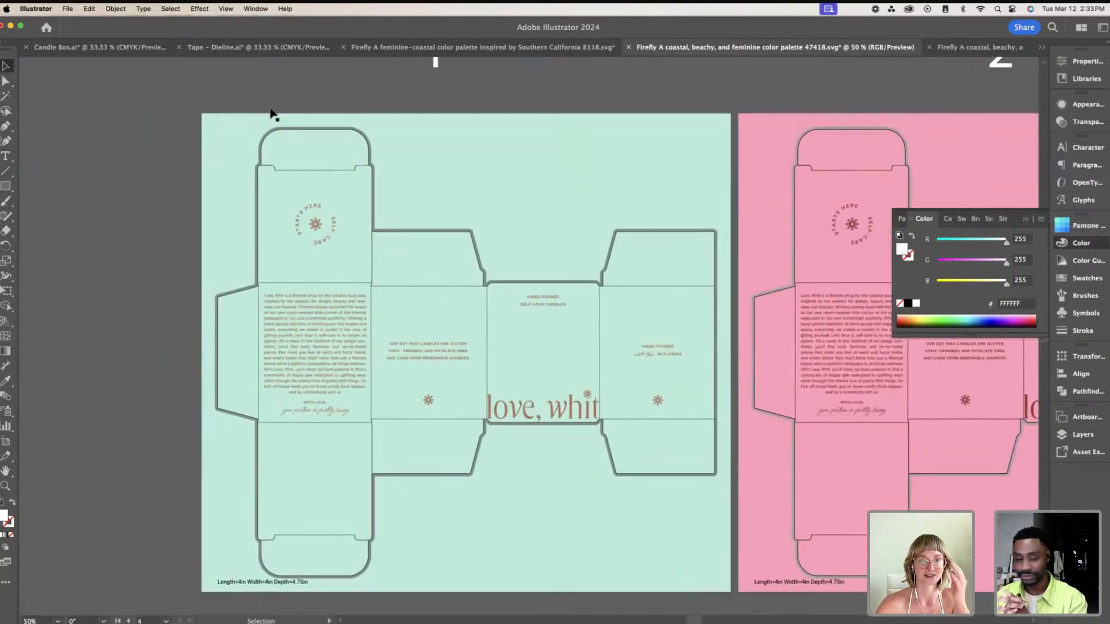
scroll(272, 111, right, 4)
scroll(272, 111, up, 2)
scroll(384, 81, right, 1)
scroll(384, 82, up, 1)
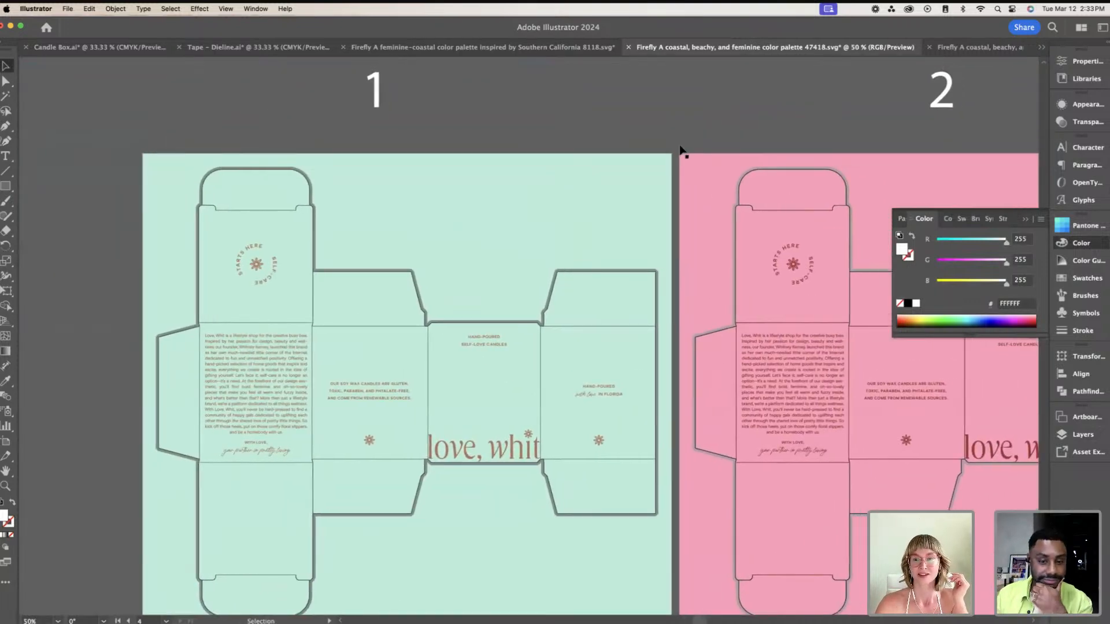
scroll(445, 184, right, 2)
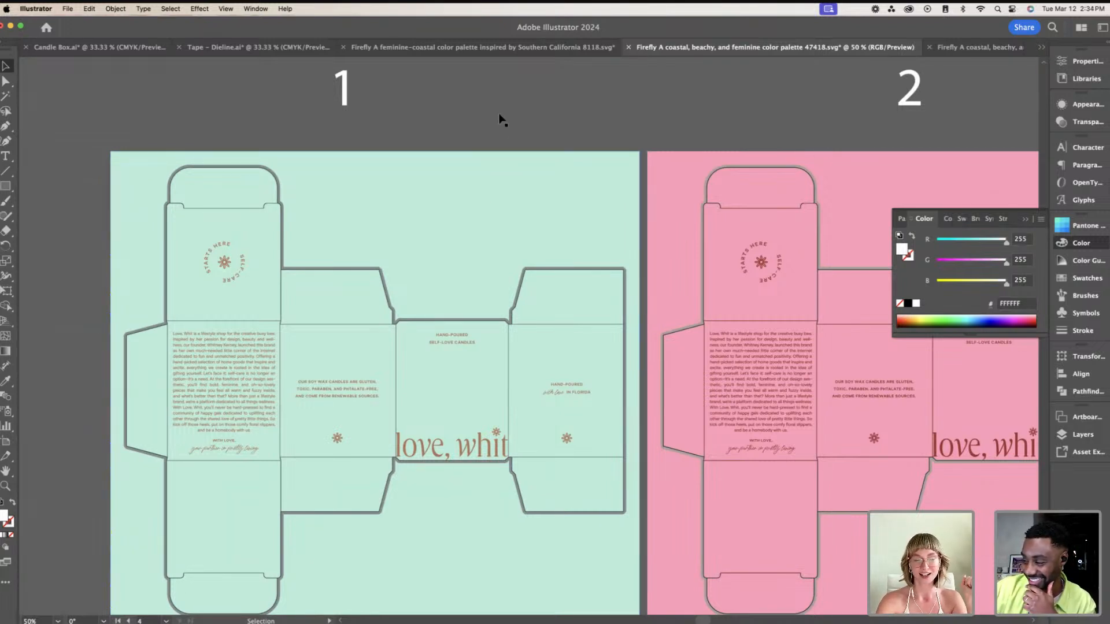
scroll(502, 119, right, 3)
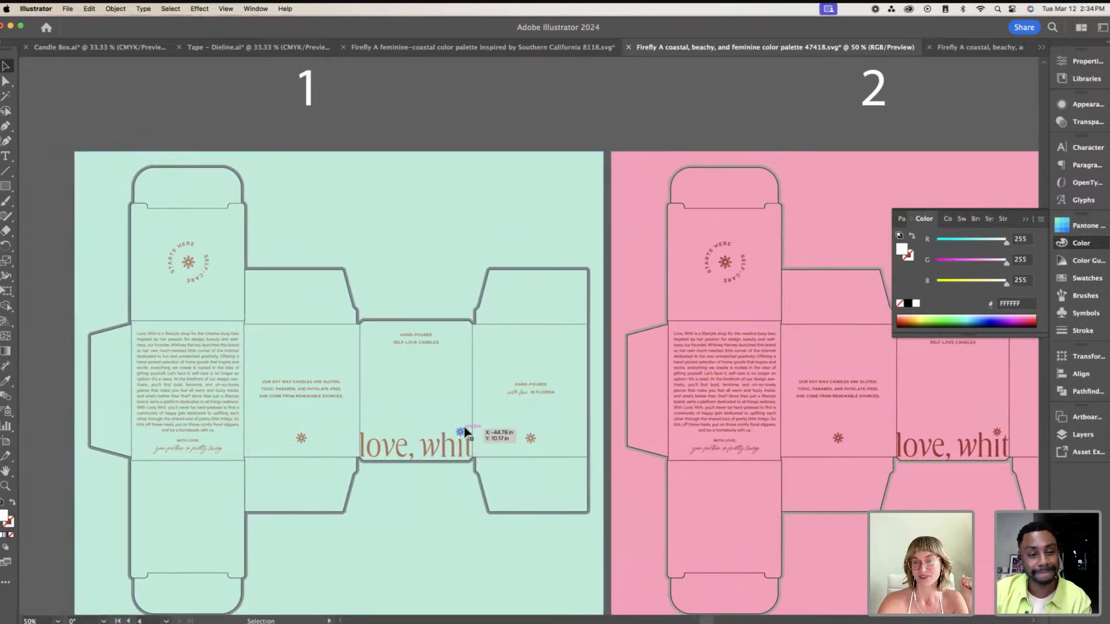
scroll(462, 439, right, 2)
scroll(467, 433, right, 1)
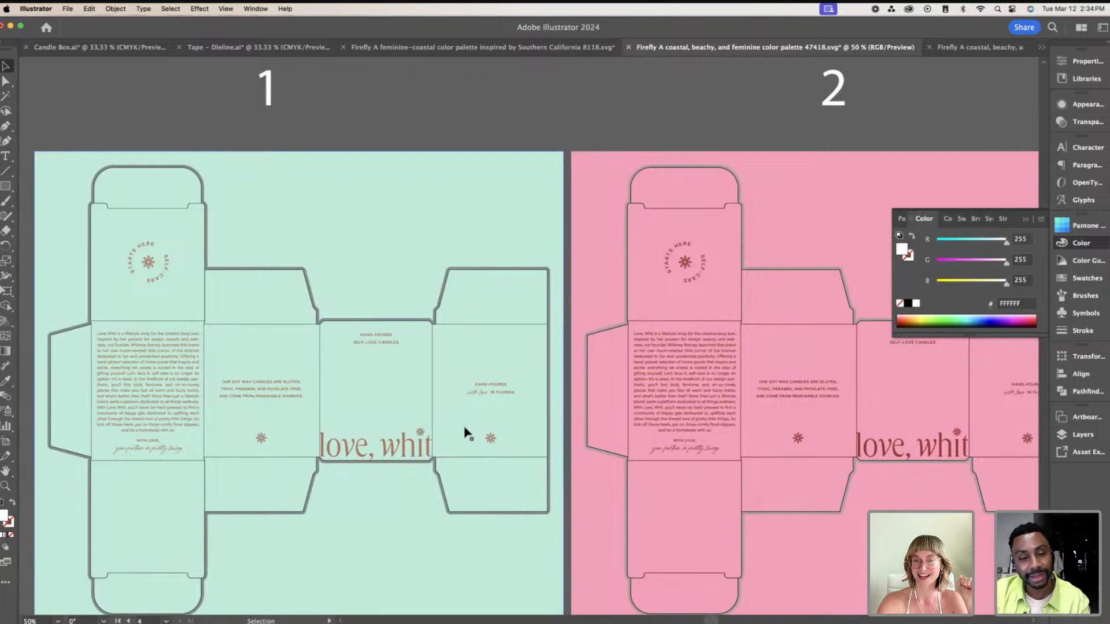
scroll(467, 433, right, 15)
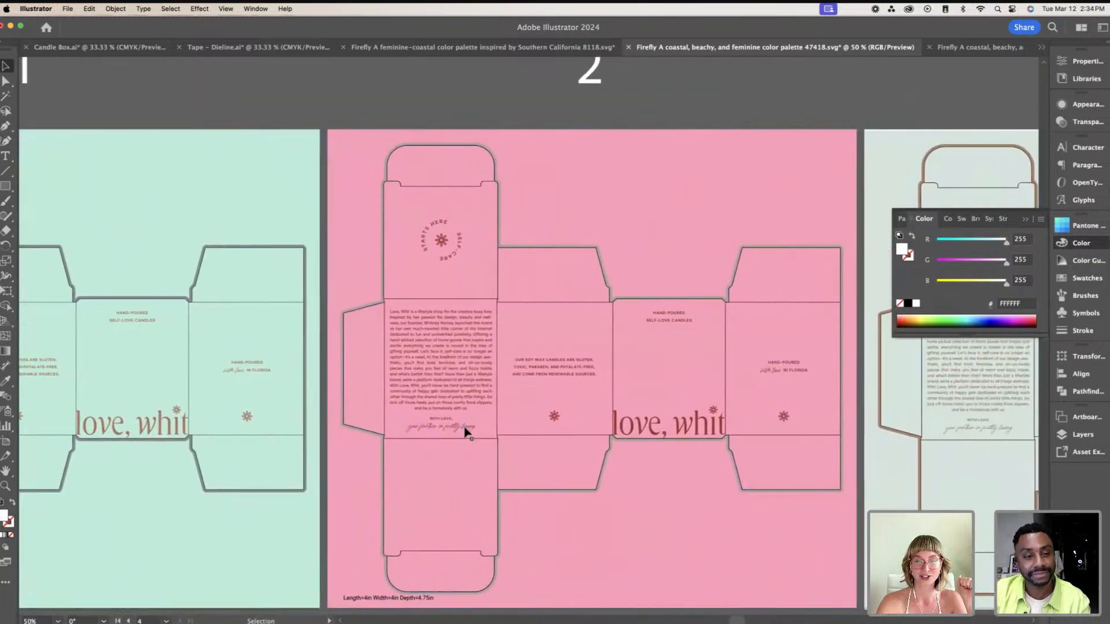
scroll(465, 430, right, 10)
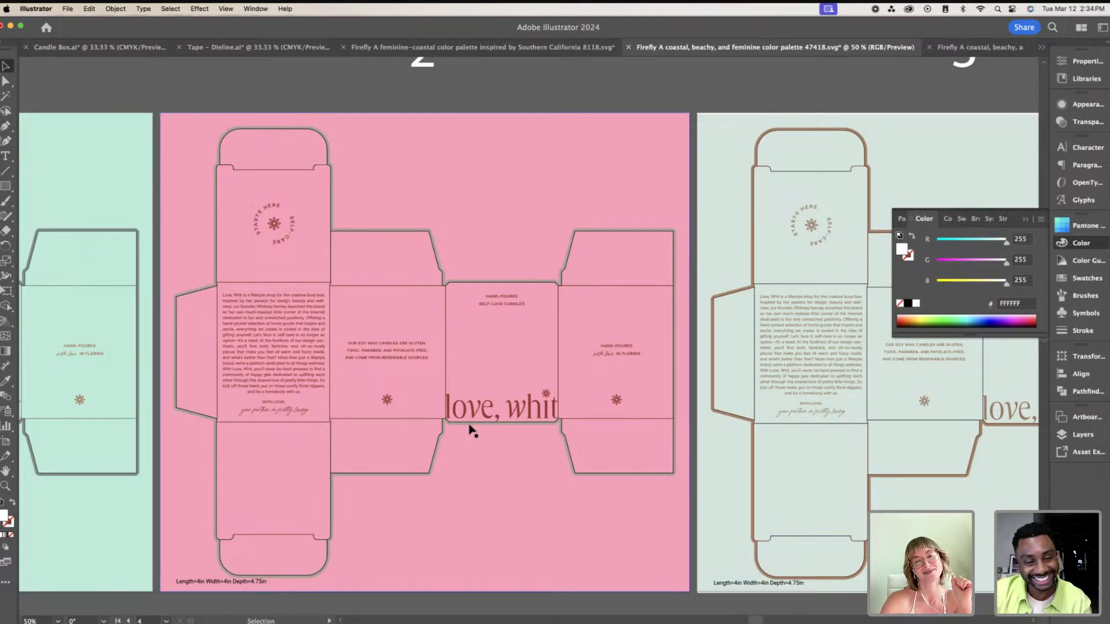
Step: Isolate the pink box artwork to inspect its large "love, whit" wordmark, leaving isolation mode when done
click(485, 414)
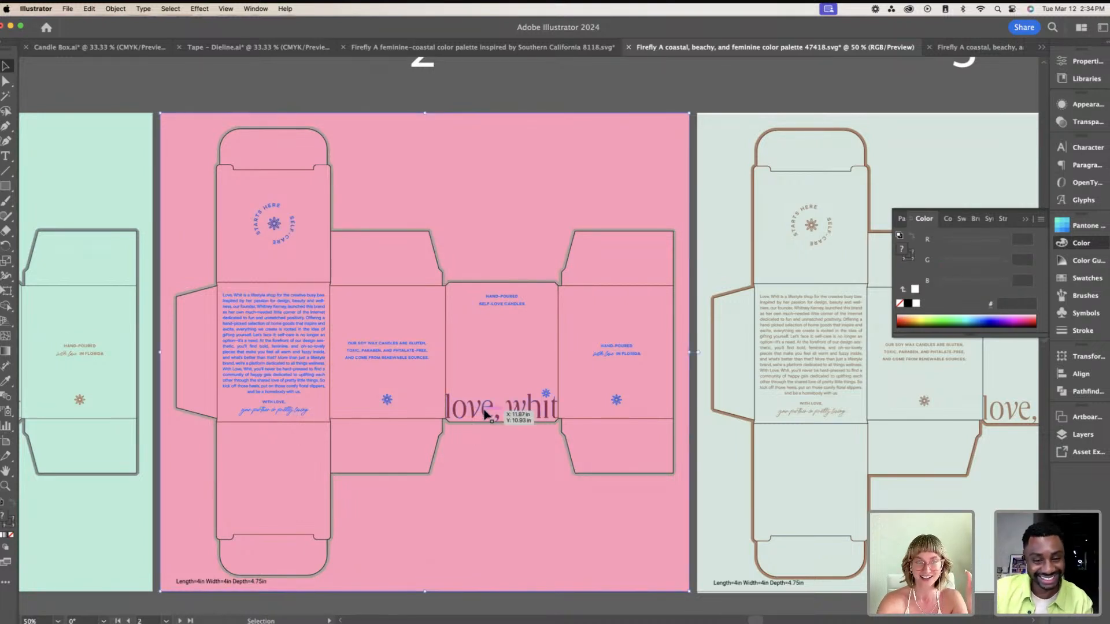
click(456, 100)
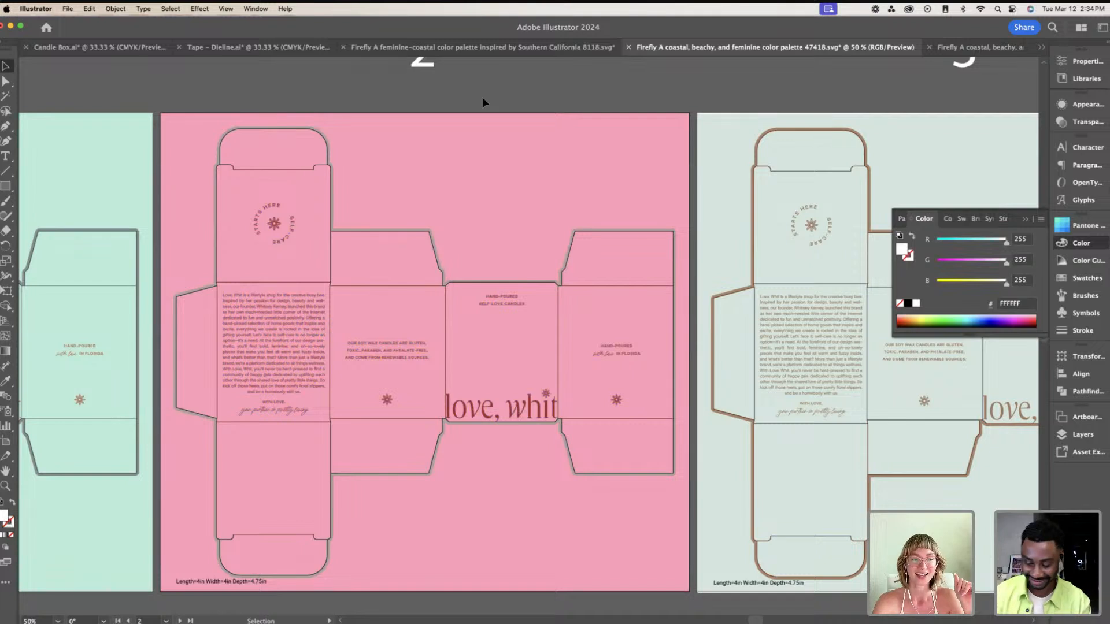
click(531, 414)
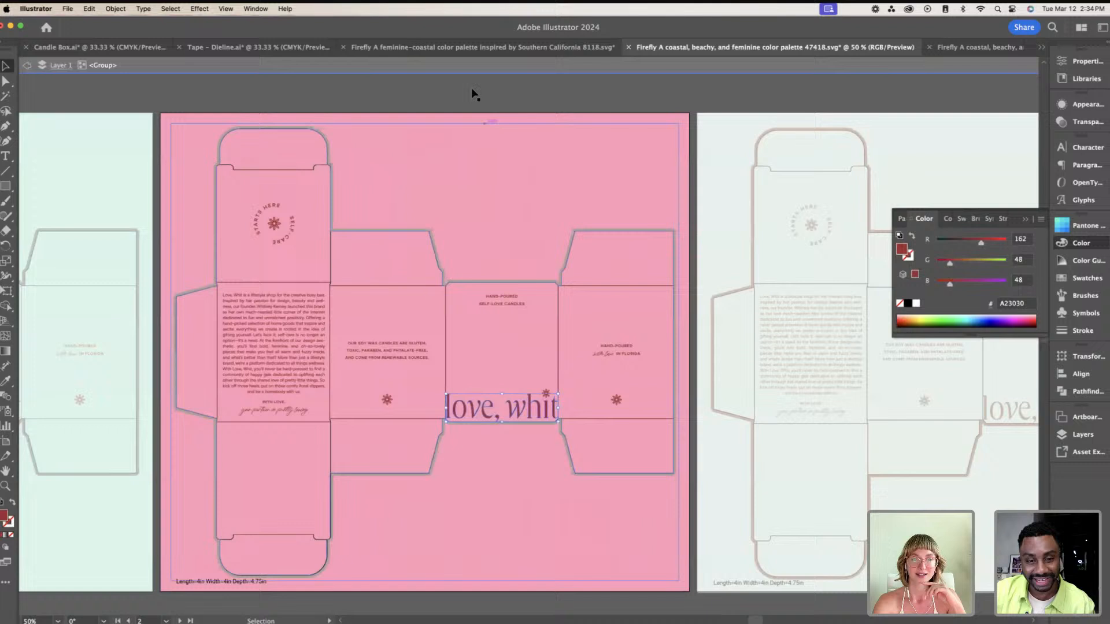
click(470, 92)
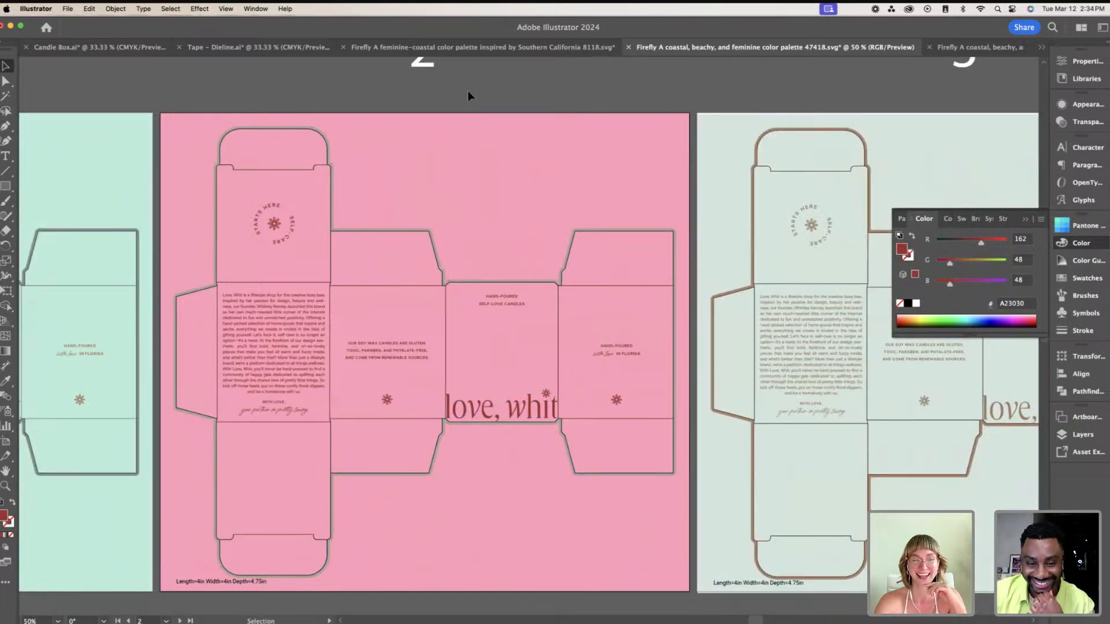
Step: Examine the pale sage and original peach candle boxes up close and compare their colors with the pink and mint versions
scroll(467, 89, right, 5)
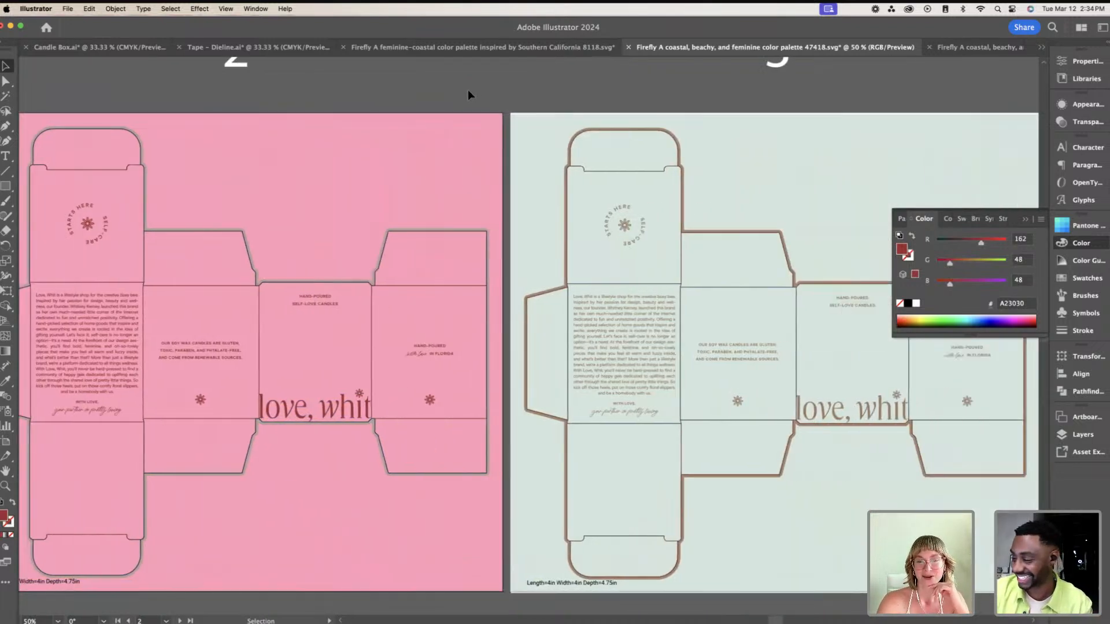
scroll(467, 89, right, 5)
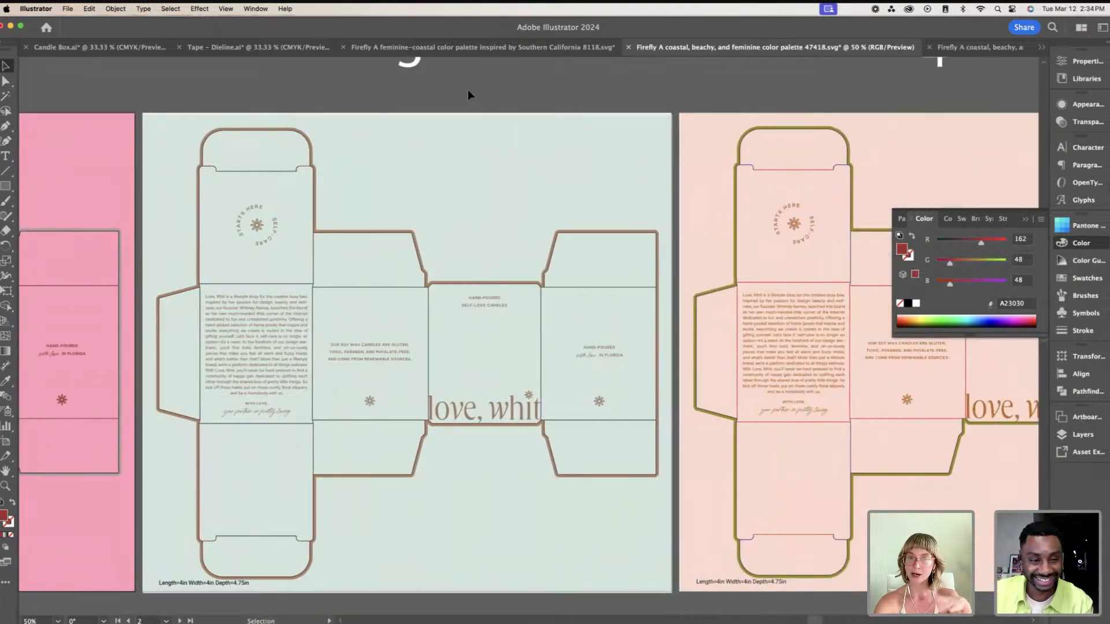
scroll(474, 92, left, 10)
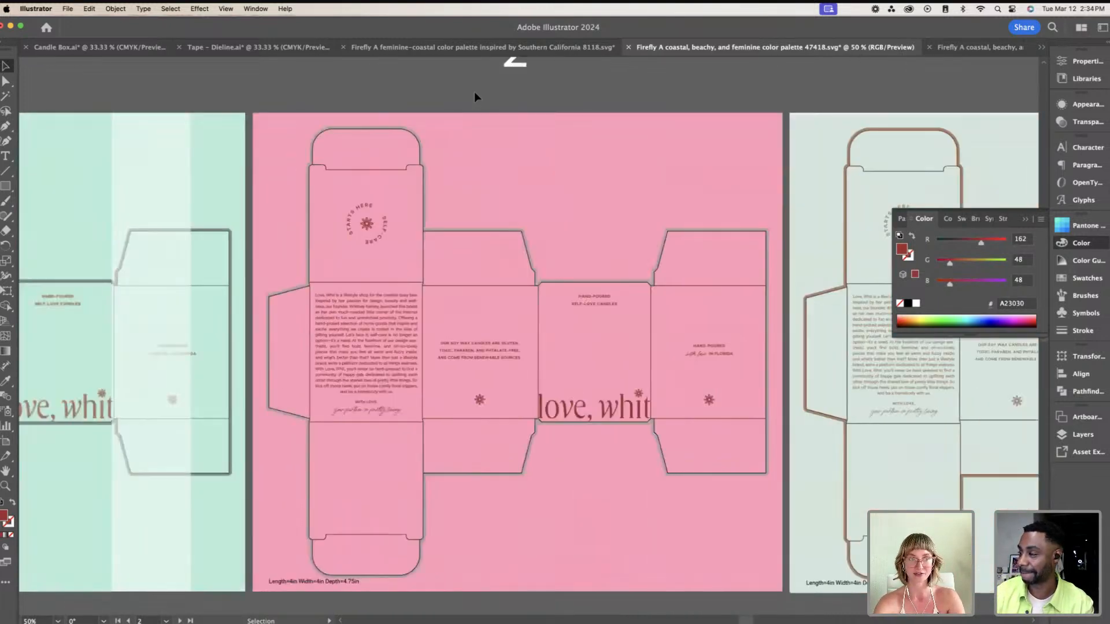
scroll(474, 93, right, 10)
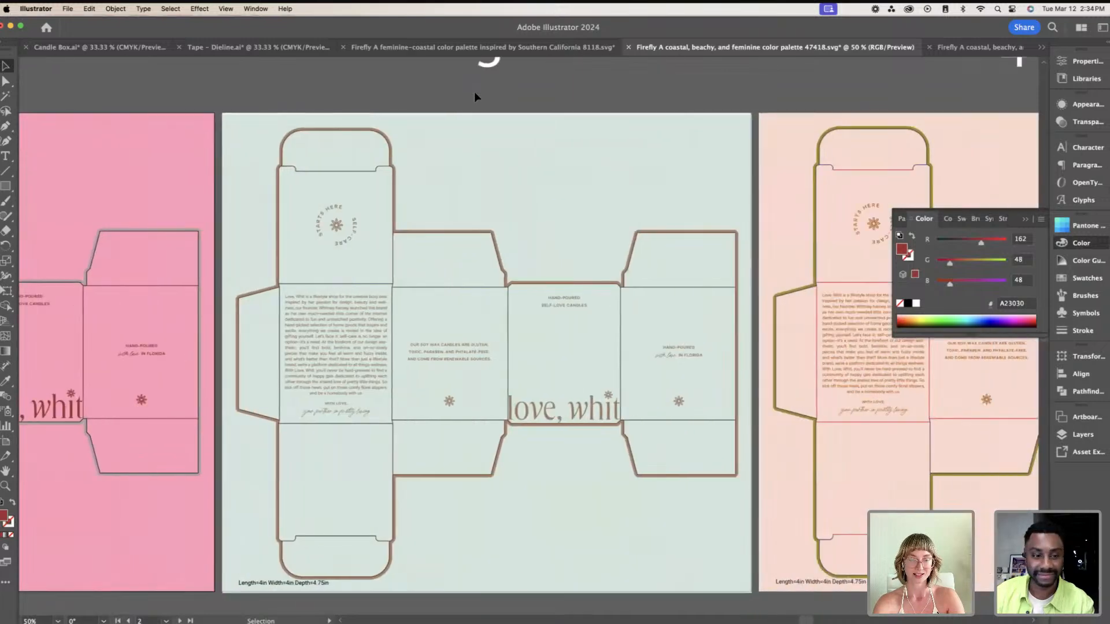
scroll(474, 92, down, 1)
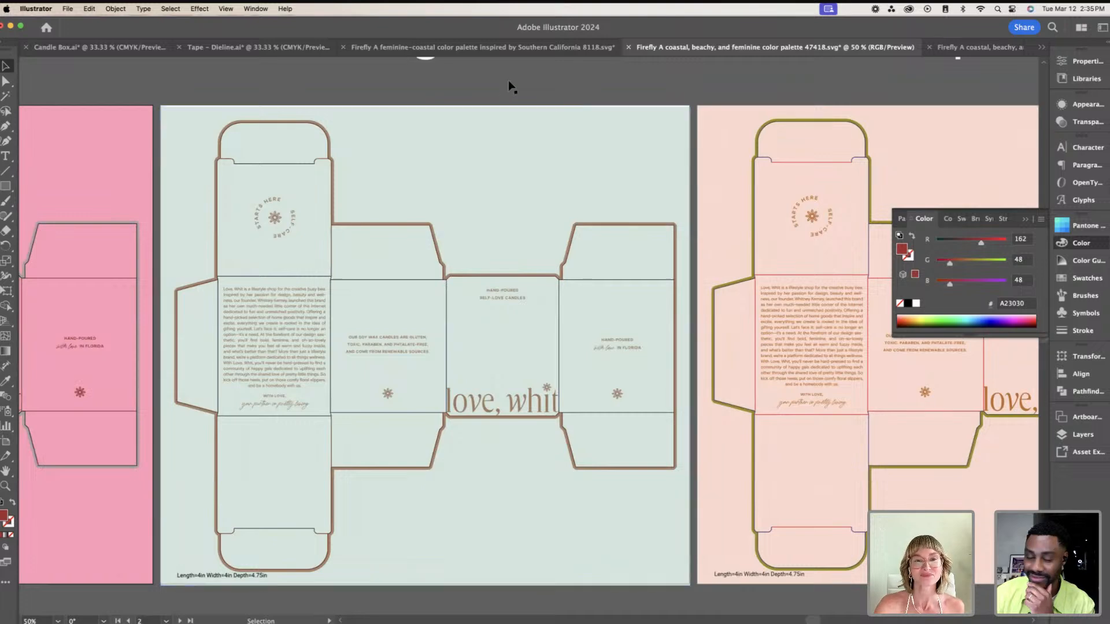
scroll(508, 86, right, 2)
scroll(508, 86, left, 5)
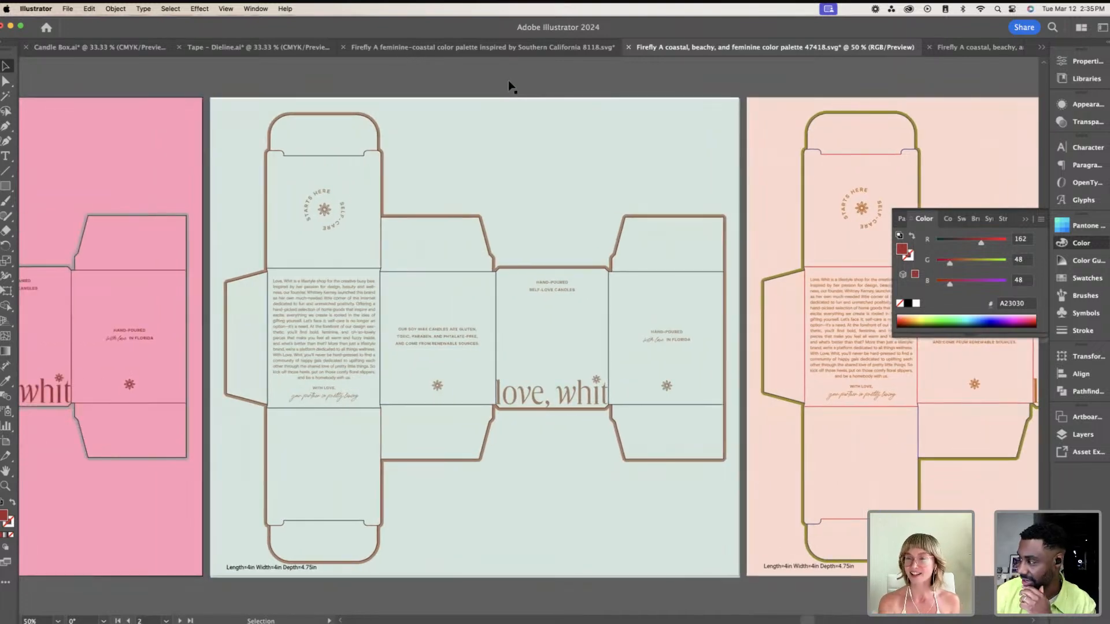
scroll(508, 86, right, 15)
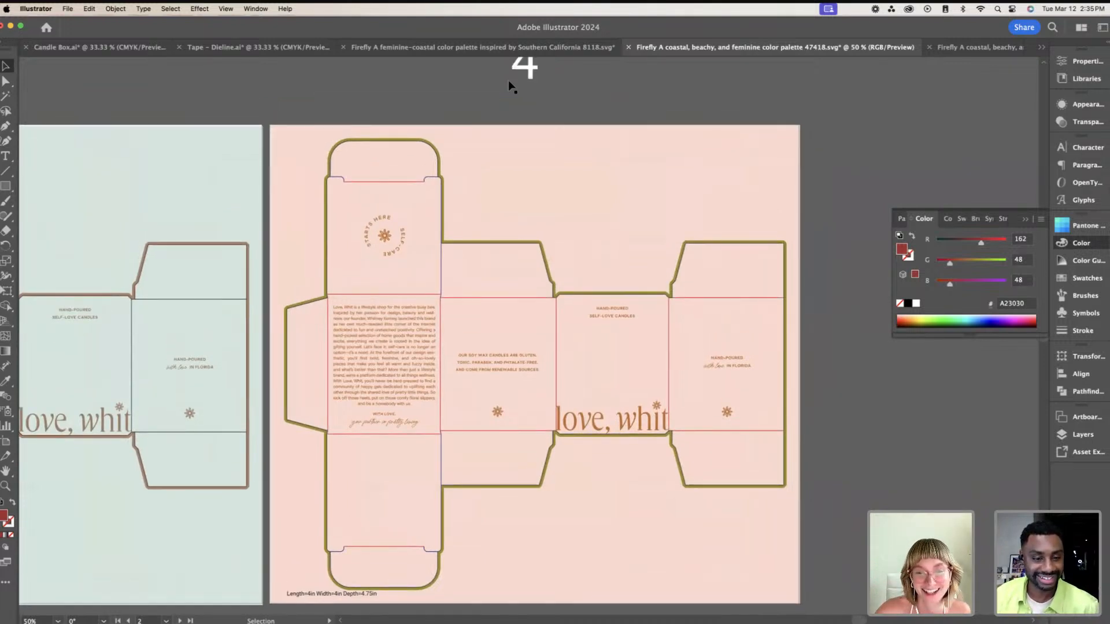
scroll(508, 80, down, 2)
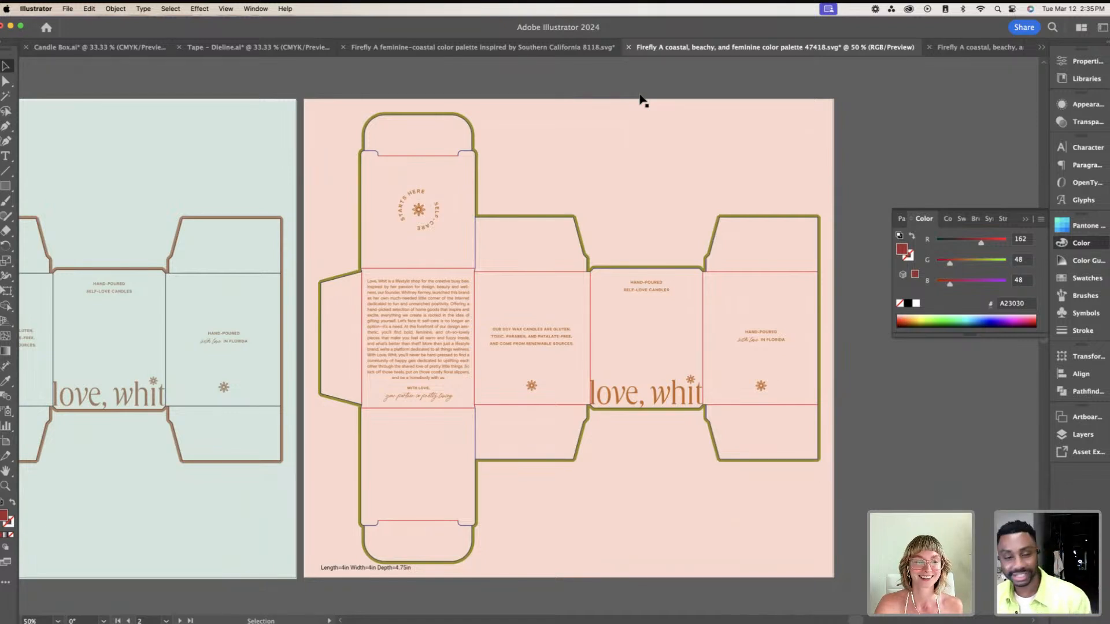
scroll(641, 100, left, 15)
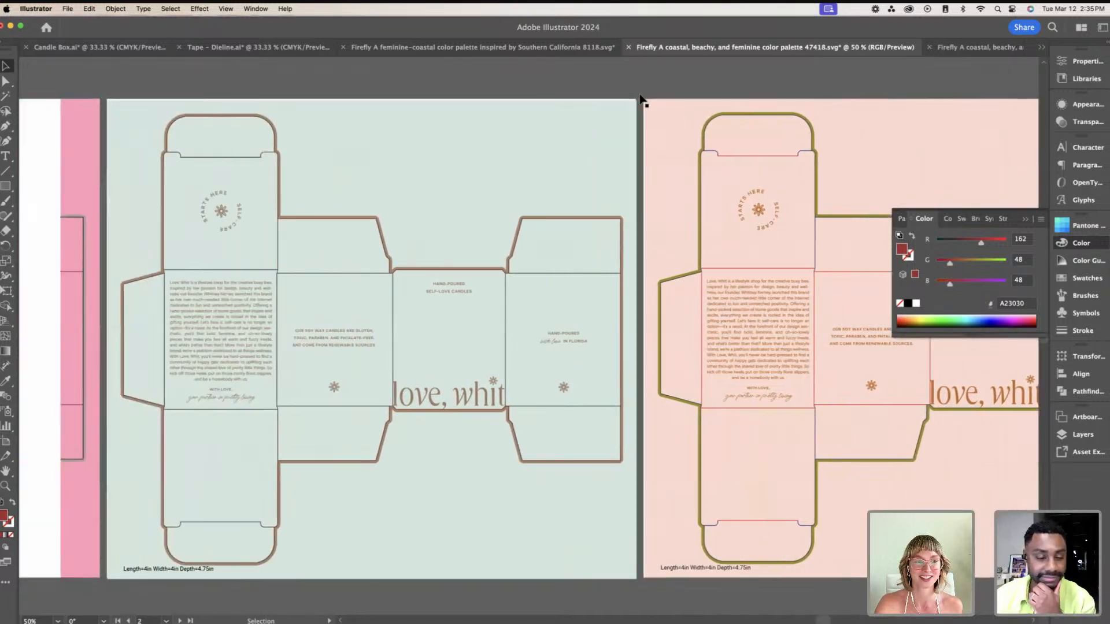
scroll(642, 99, left, 15)
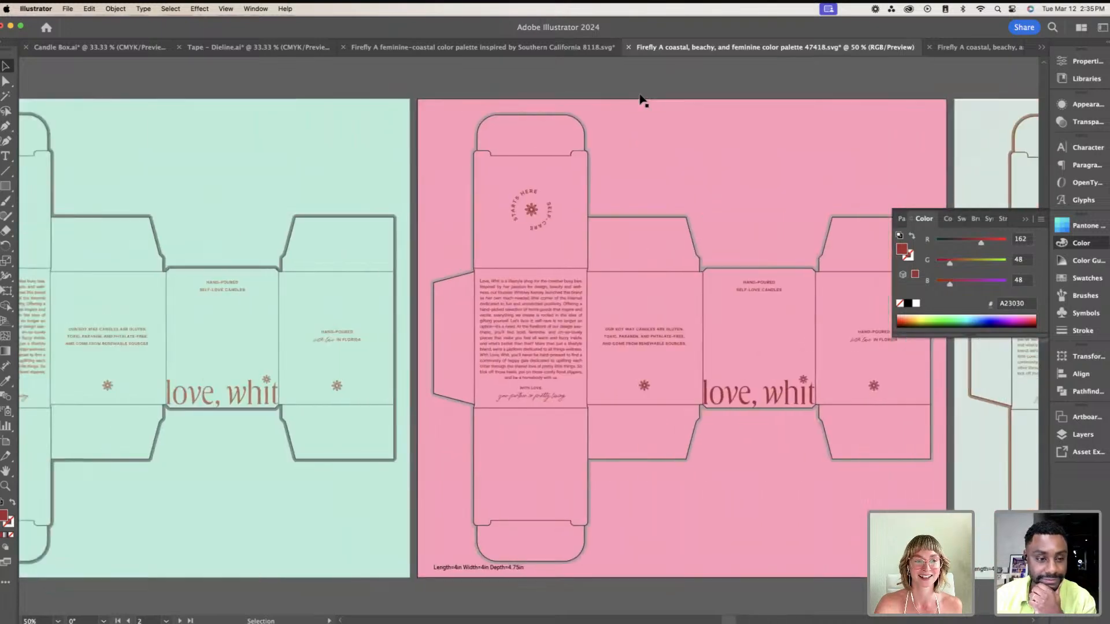
Step: Review all four numbered candle box versions together in one overview
key(super+minus)
key(super+minus)
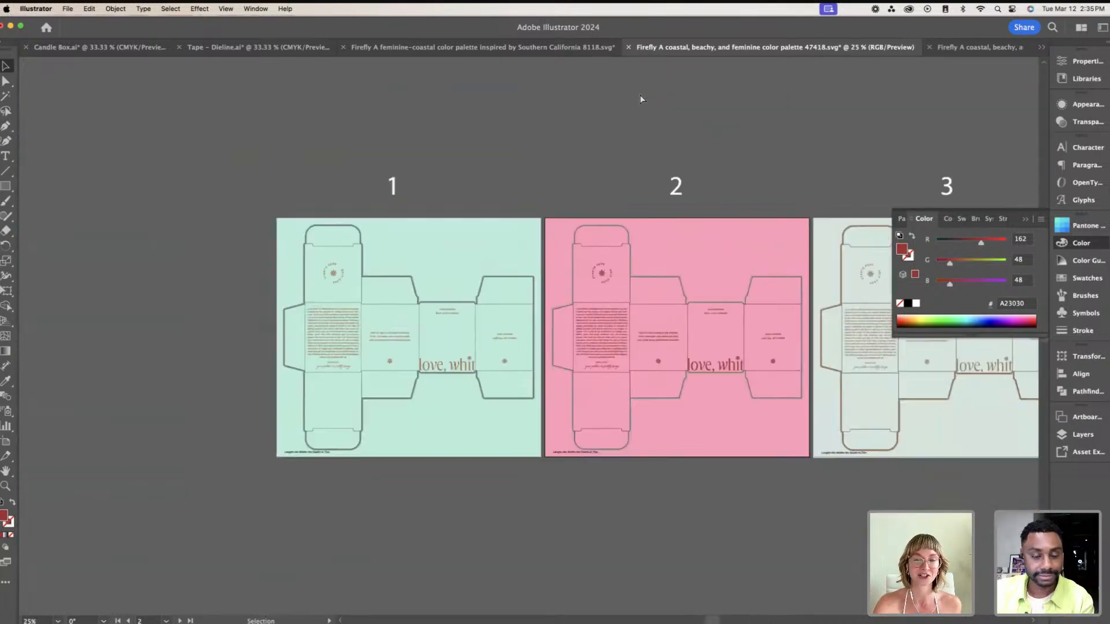
scroll(640, 96, right, 10)
scroll(640, 96, left, 3)
scroll(640, 98, left, 3)
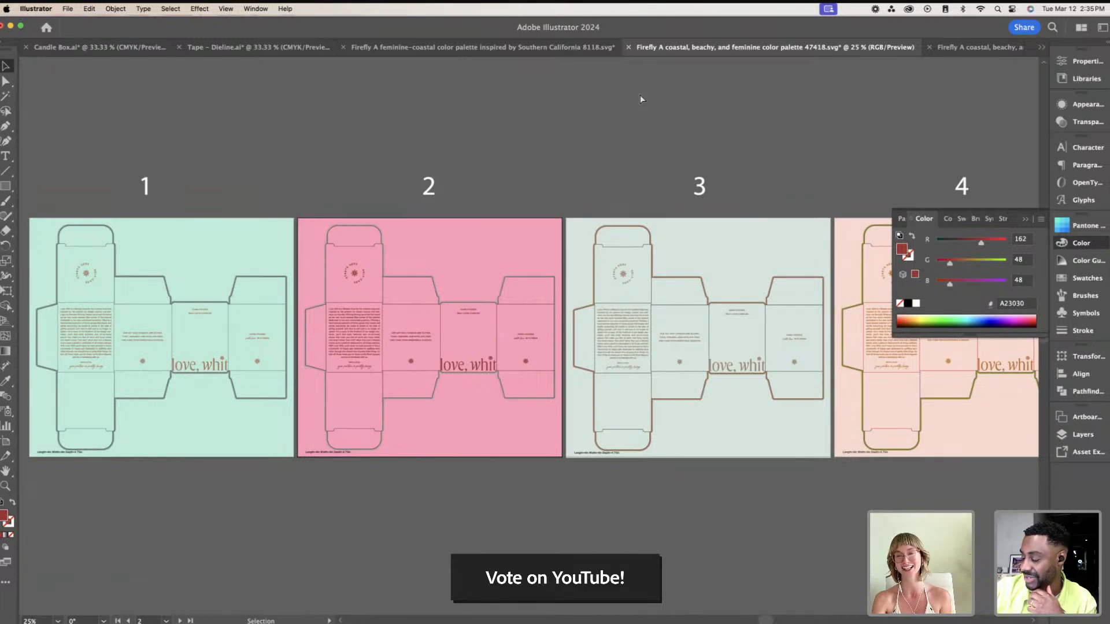
key(super+minus)
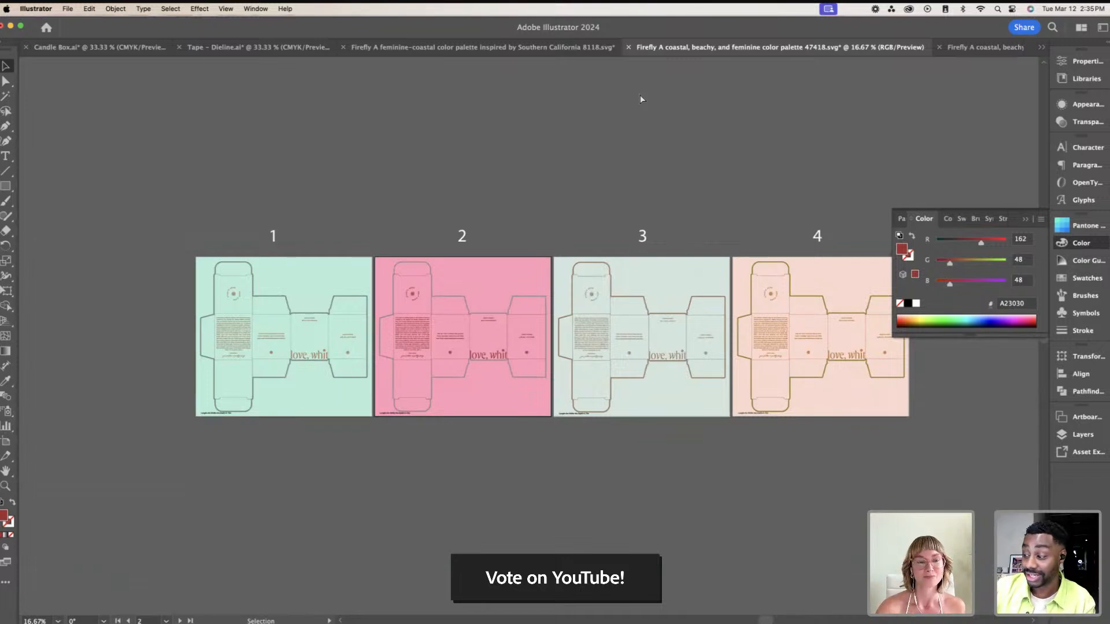
scroll(640, 95, left, 5)
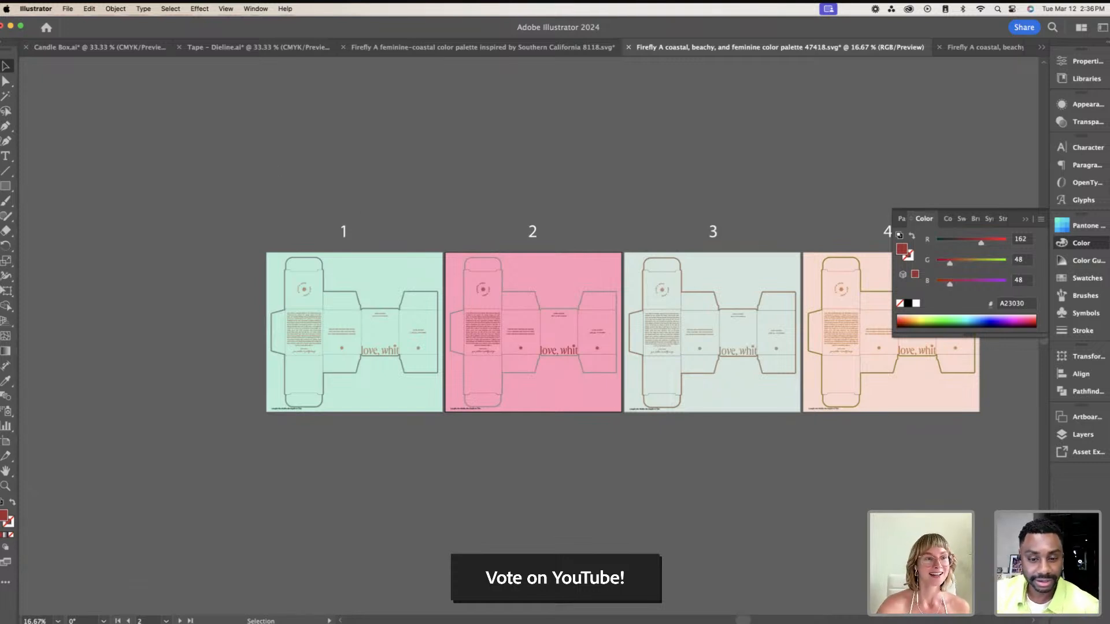
Step: Examine the exterior candle box dielines and their pink-and-white checkered interiors in the Candle Box.ai document
click(110, 47)
scroll(393, 116, up, 2)
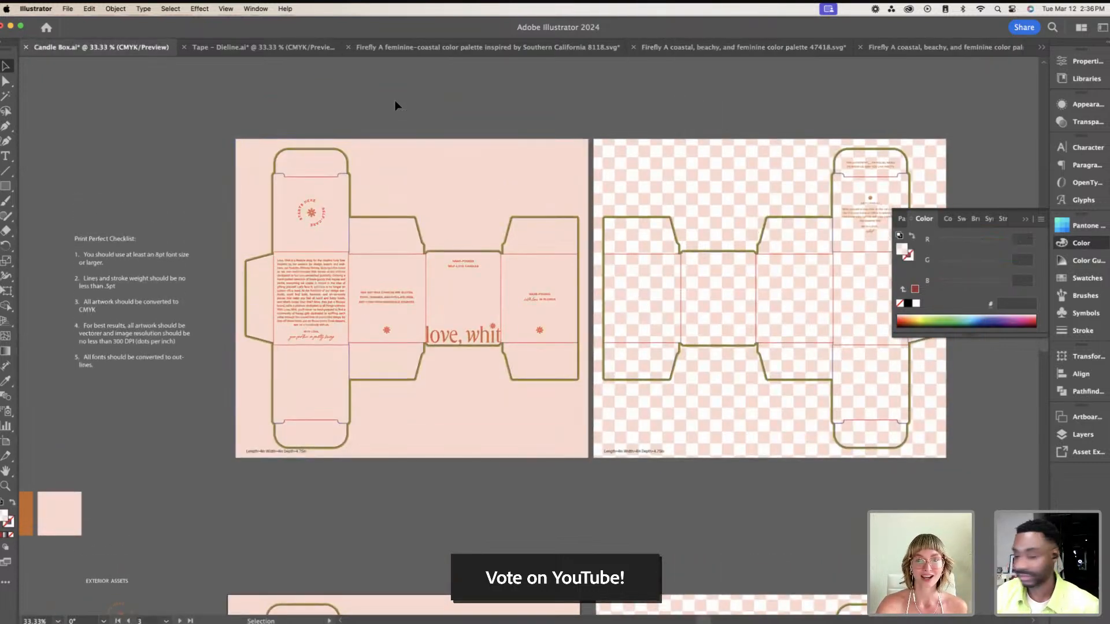
scroll(395, 103, right, 5)
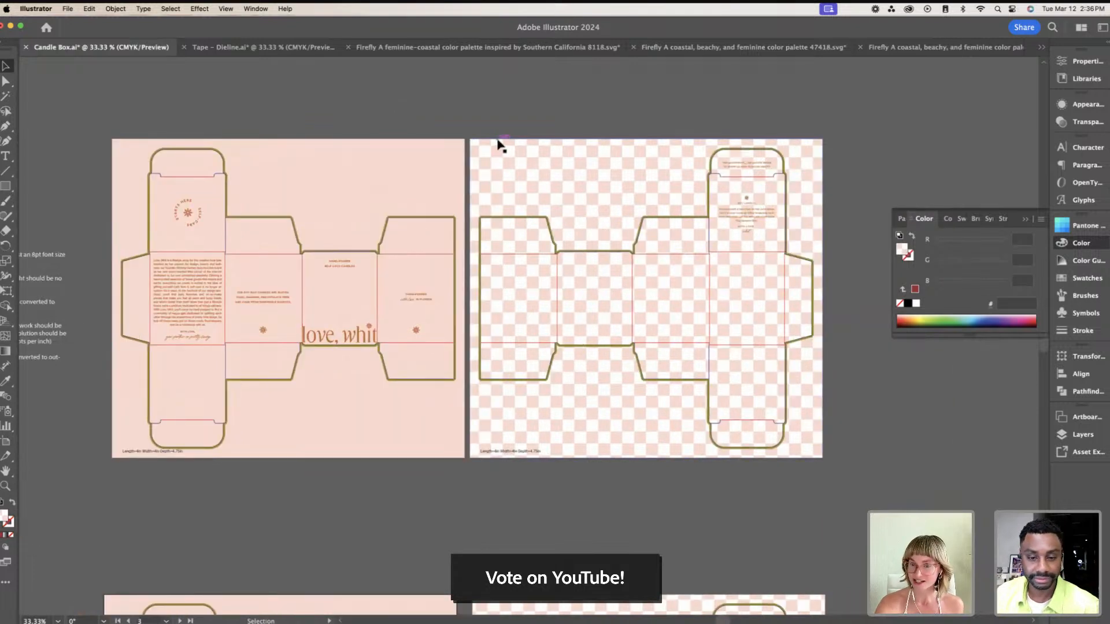
click(516, 154)
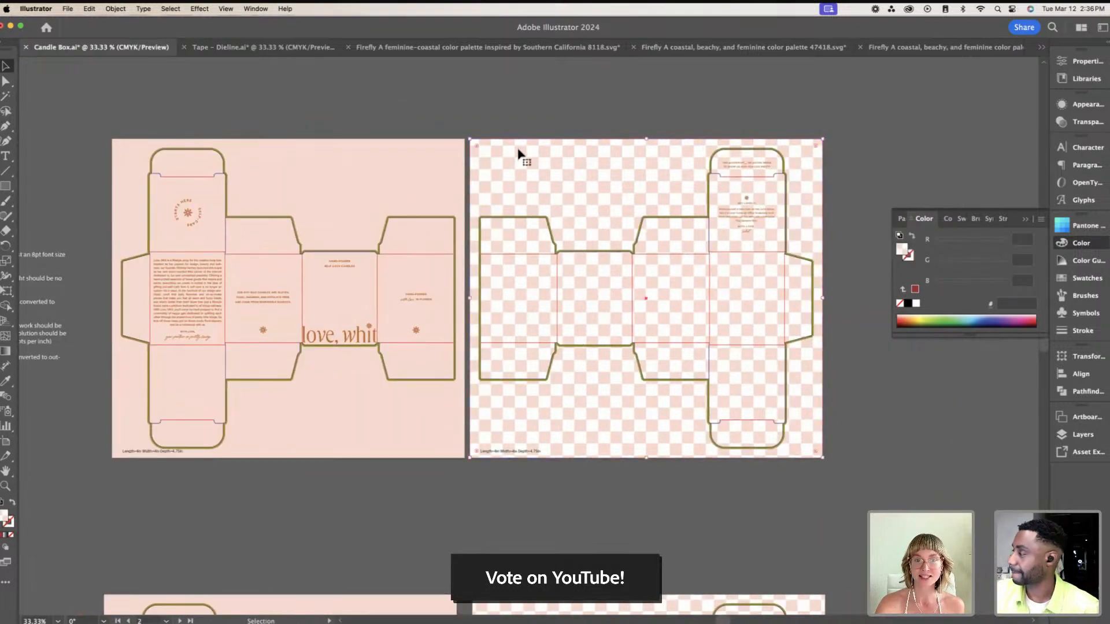
click(514, 99)
scroll(515, 99, left, 3)
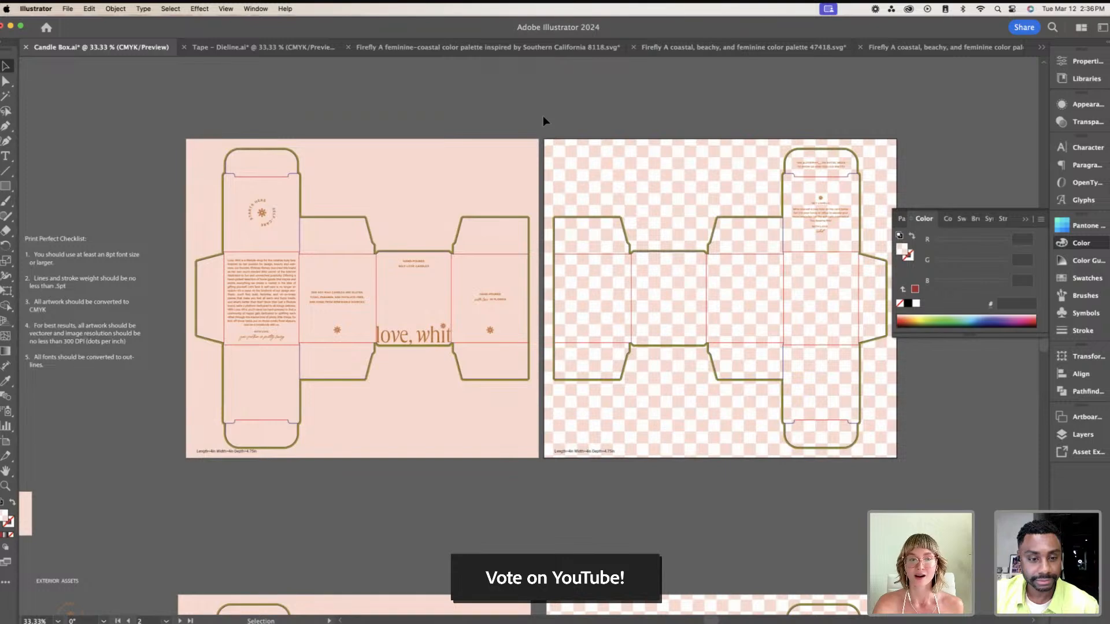
scroll(542, 120, down, 10)
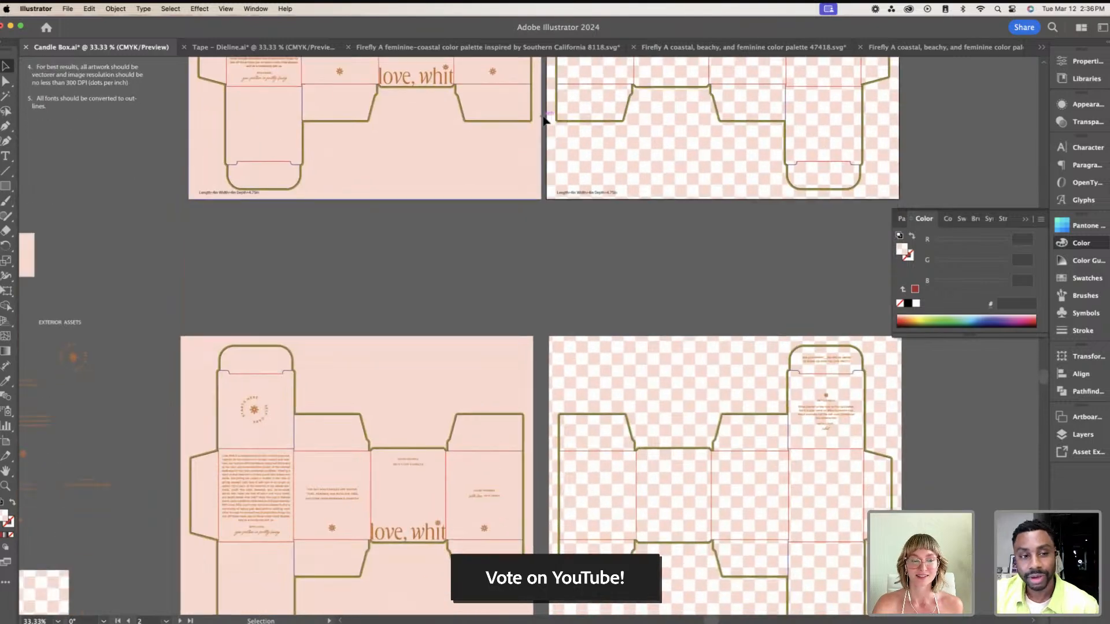
scroll(463, 260, up, 10)
scroll(405, 289, left, 5)
click(393, 315)
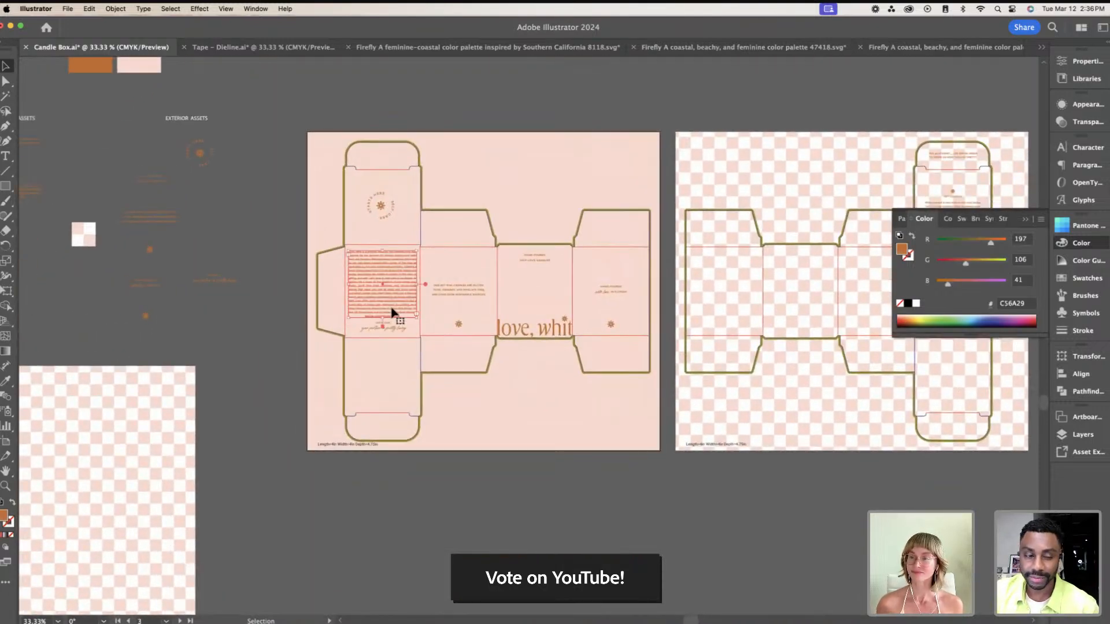
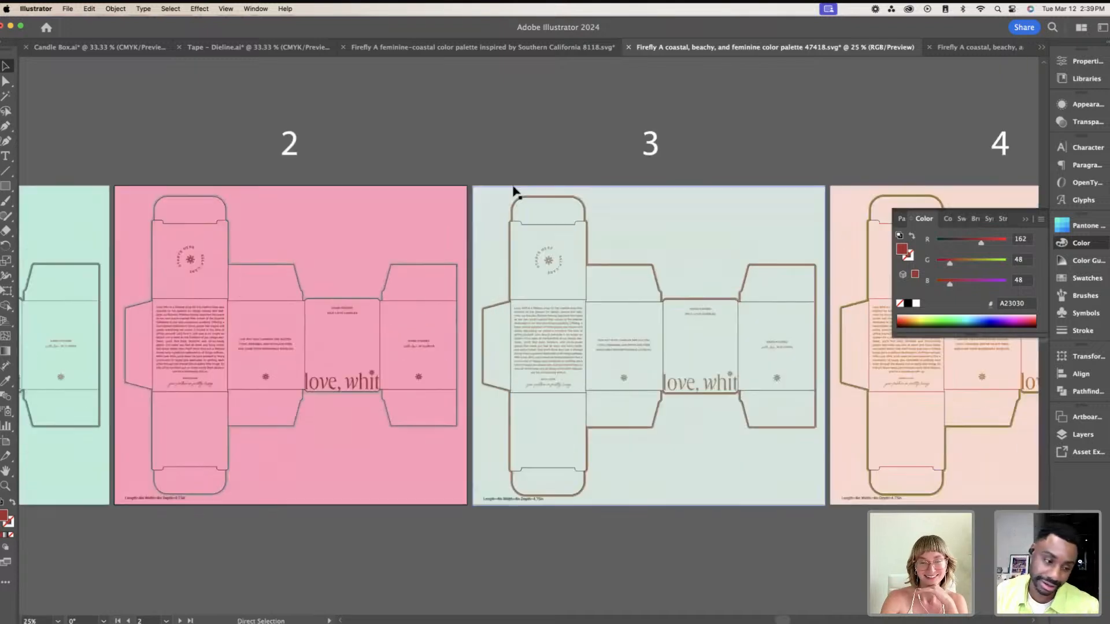
Step: Compare the four numbered candle box versions side by side in the Firefly coastal palette document
scroll(513, 191, left, 8)
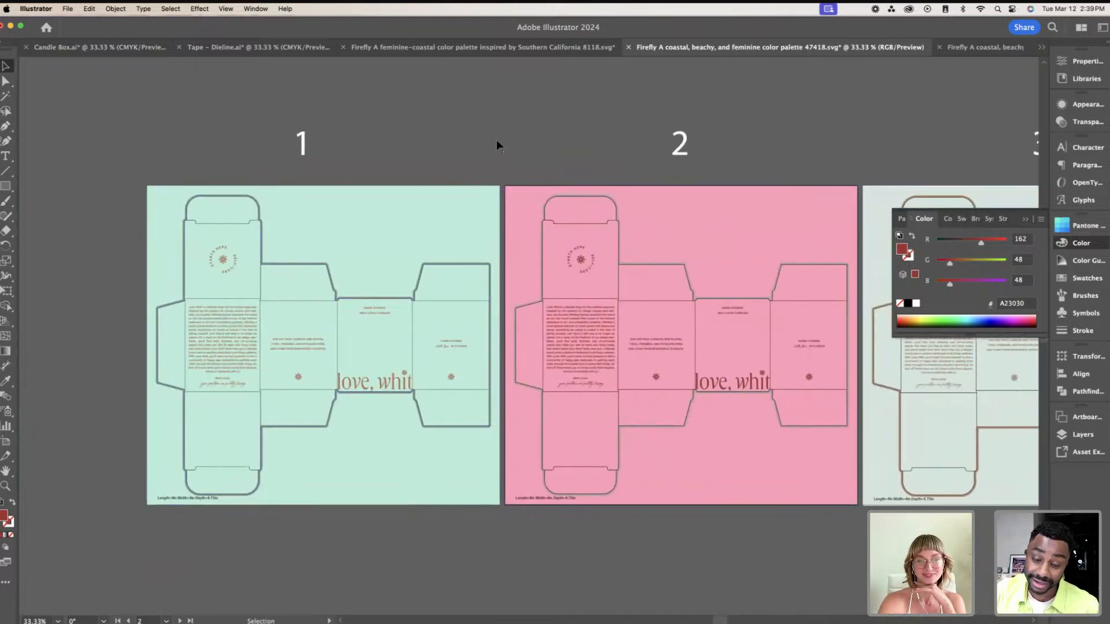
scroll(496, 140, right, 10)
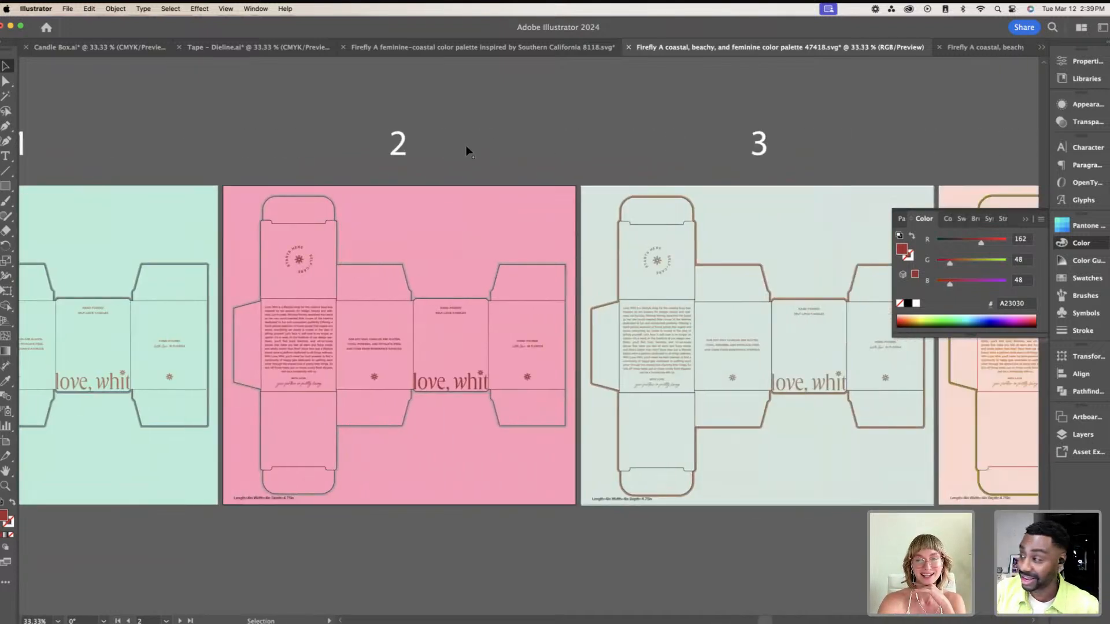
scroll(469, 147, right, 15)
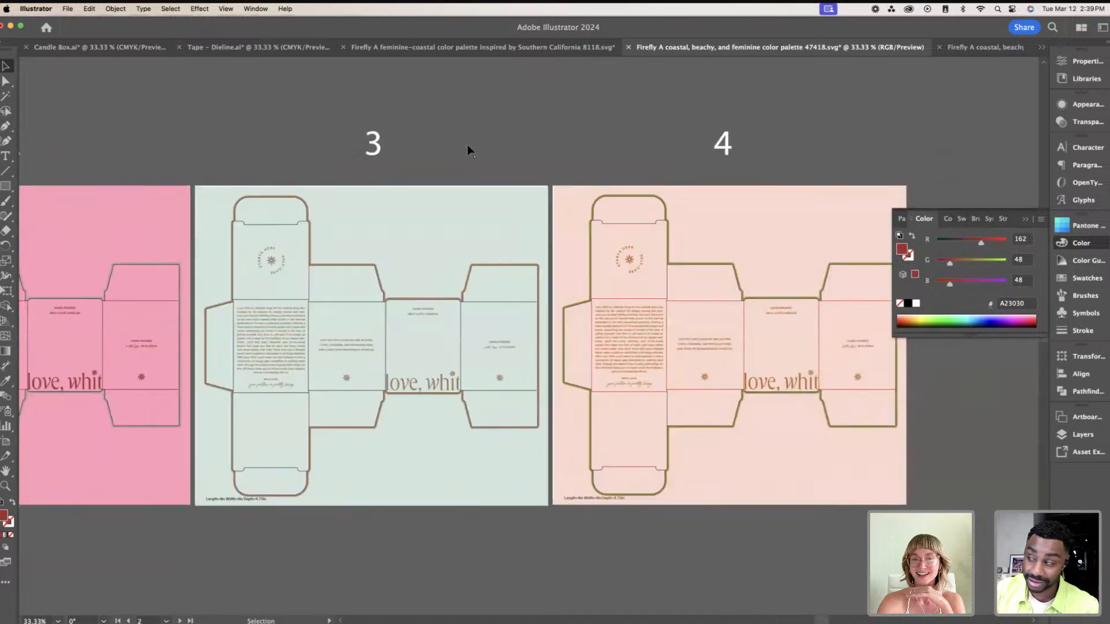
scroll(468, 148, left, 12)
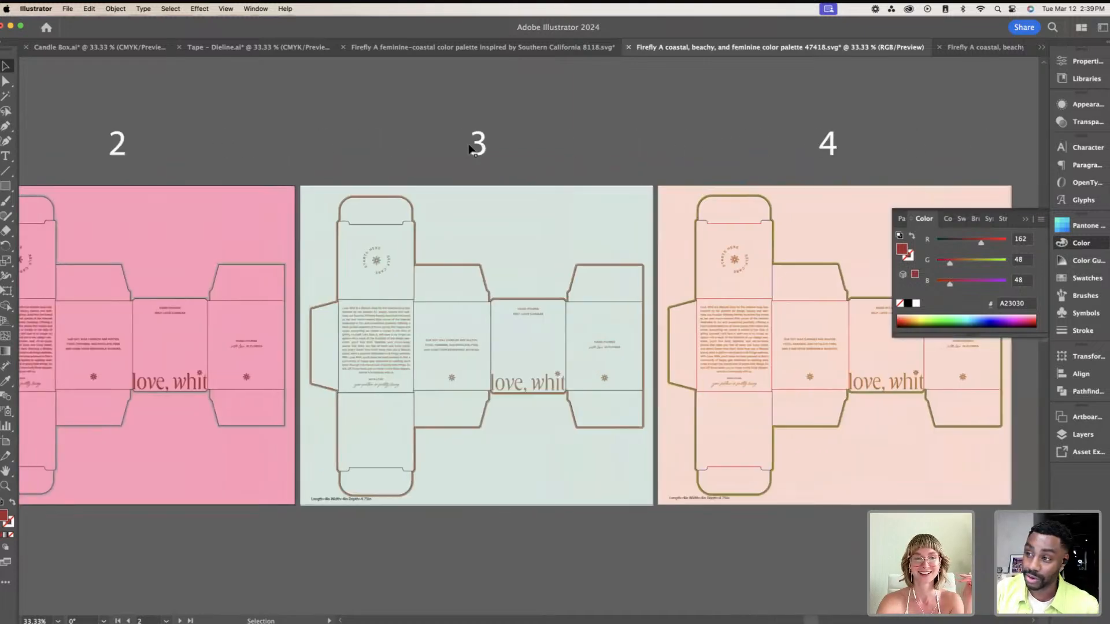
scroll(469, 149, left, 12)
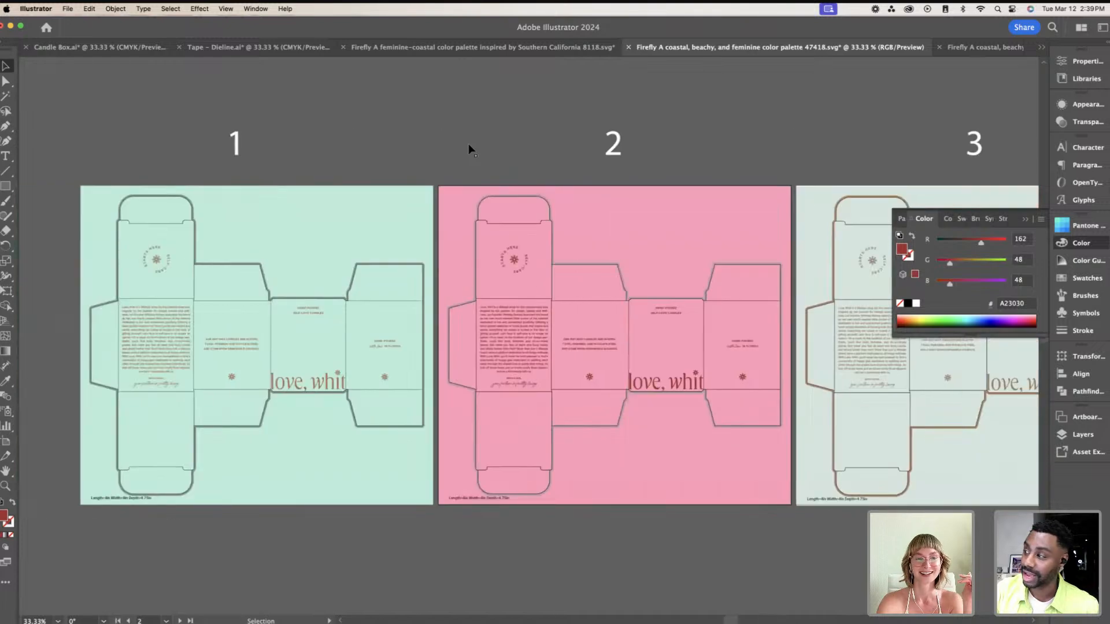
scroll(469, 149, right, 8)
scroll(469, 149, right, 10)
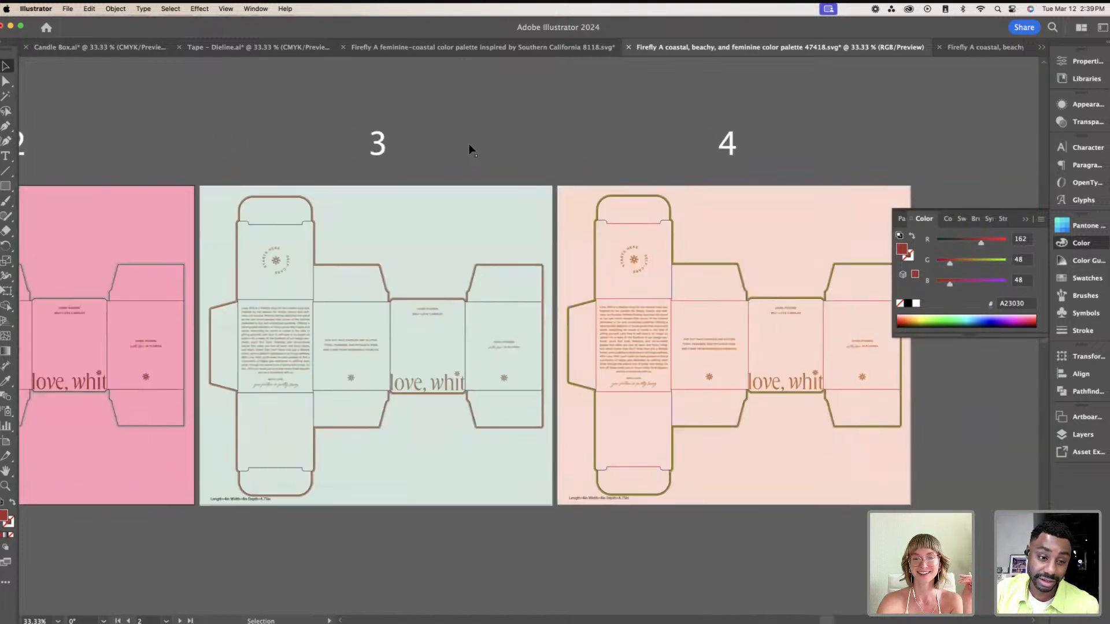
scroll(468, 145, left, 2)
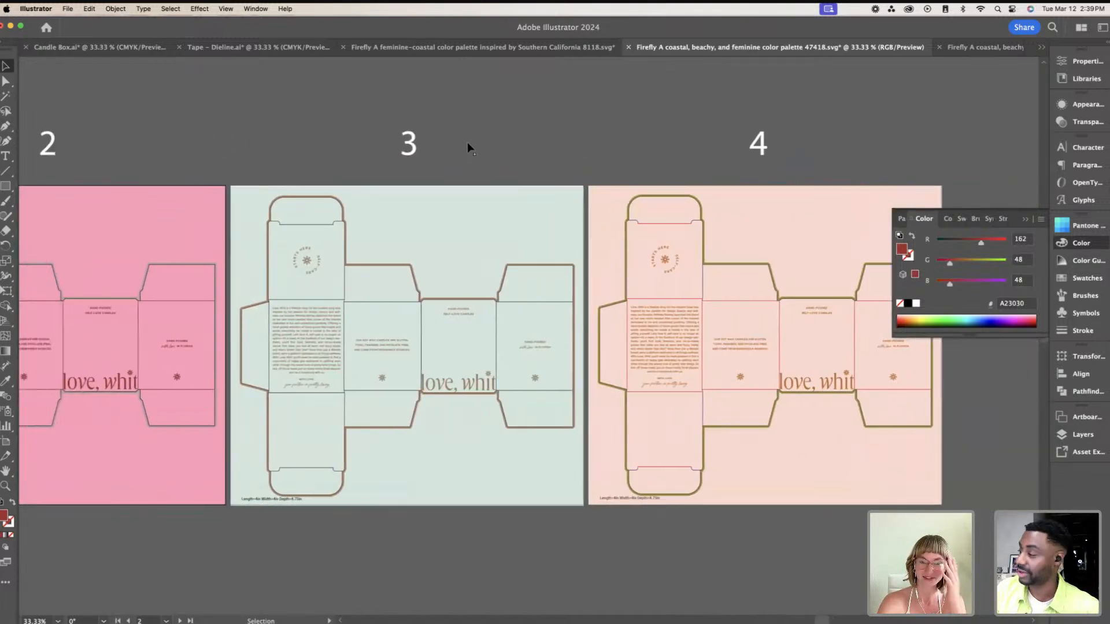
scroll(516, 188, left, 2)
scroll(515, 188, down, 1)
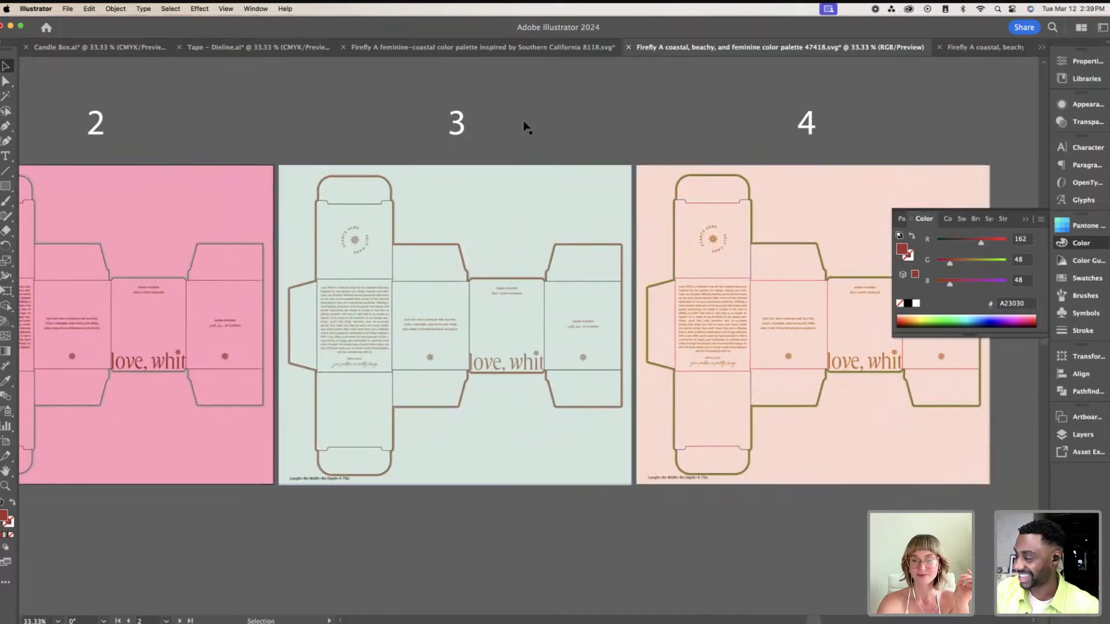
scroll(524, 126, left, 5)
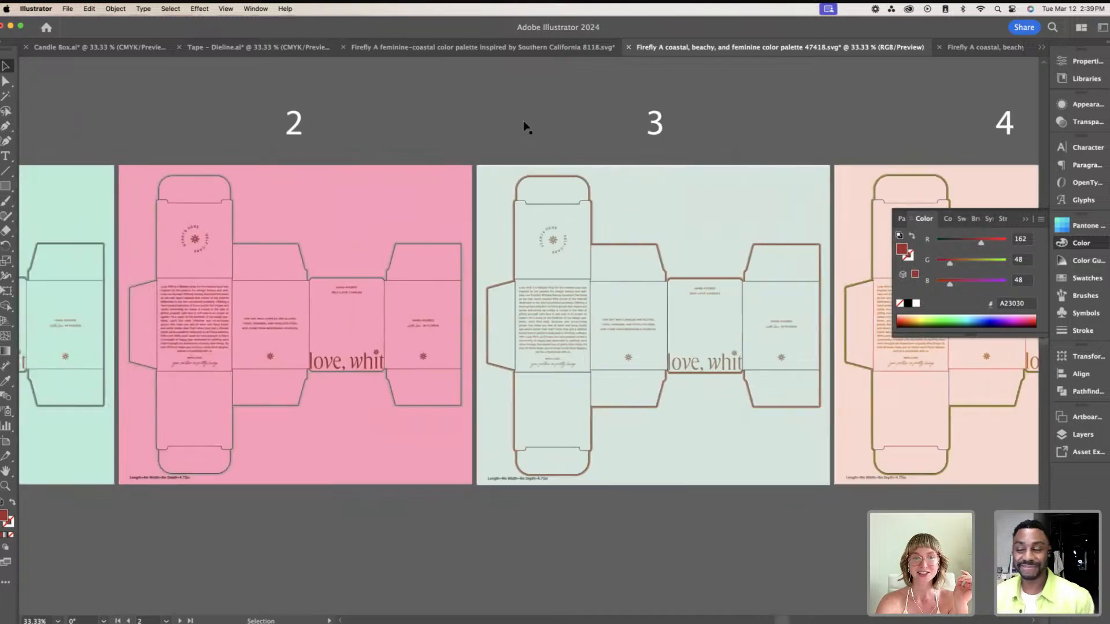
key(super+minus)
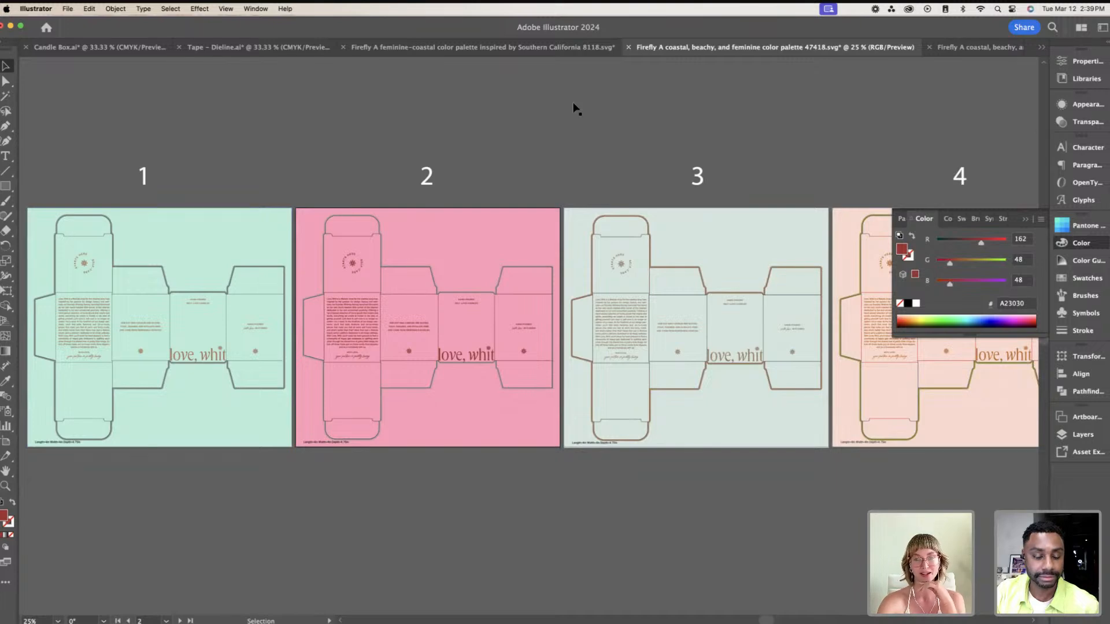
Step: Examine the pale sage candle box version 3 up close, leaving its artwork deselected
scroll(575, 106, right, 5)
click(596, 227)
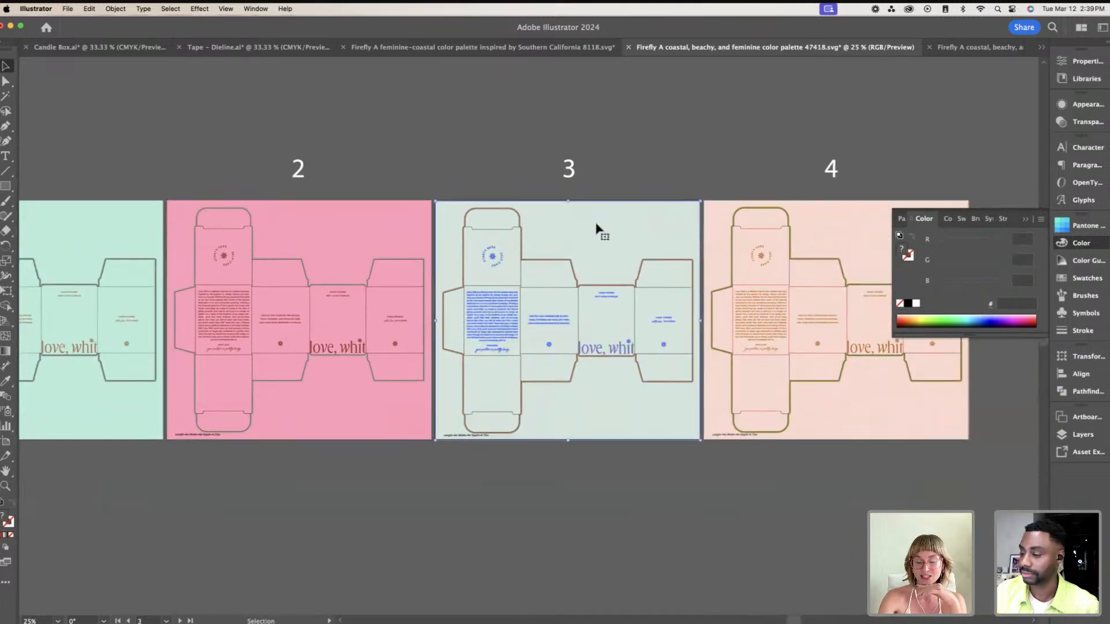
scroll(596, 227, up, 2)
scroll(596, 227, right, 2)
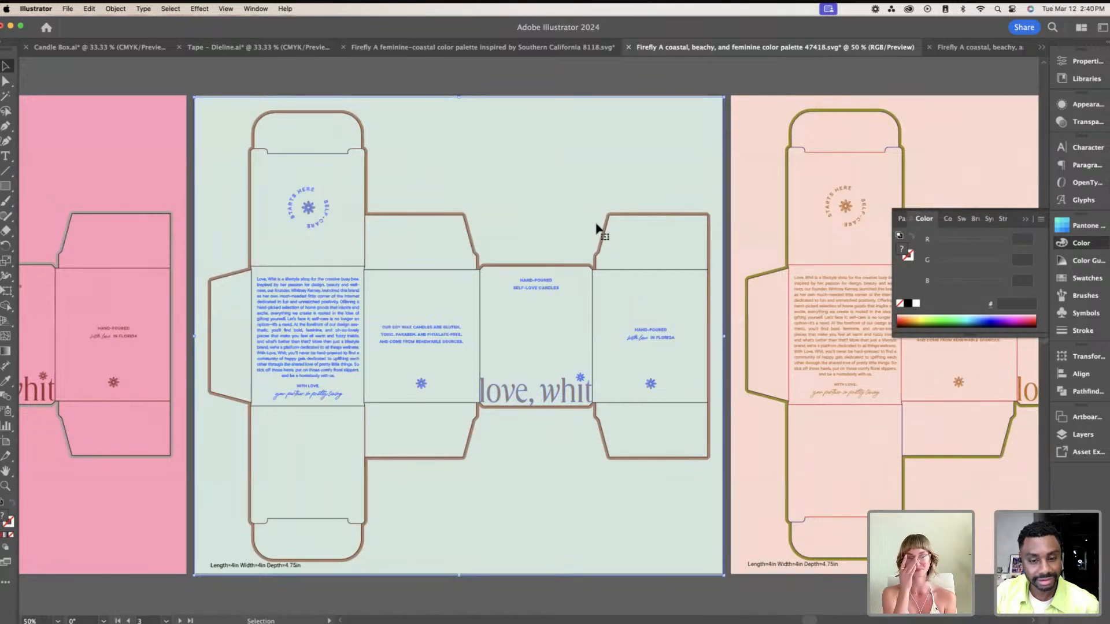
scroll(596, 226, down, 1)
click(496, 75)
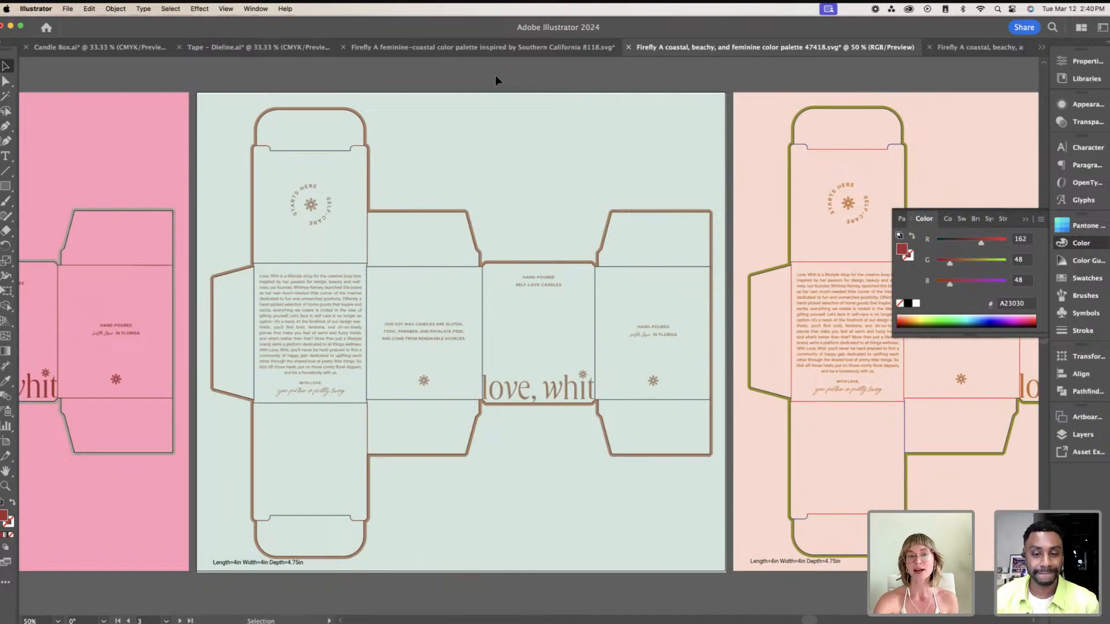
Step: Inspect the peach candle box version 4 and its number label, checking the background's fill color
scroll(495, 75, right, 6)
click(683, 131)
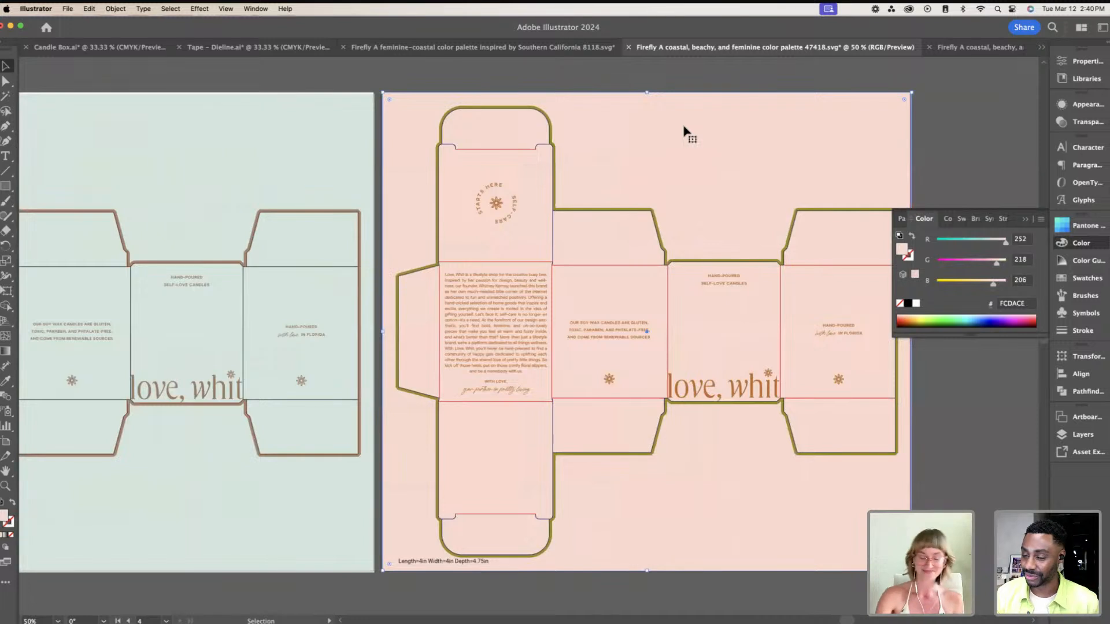
key(super+minus)
click(683, 132)
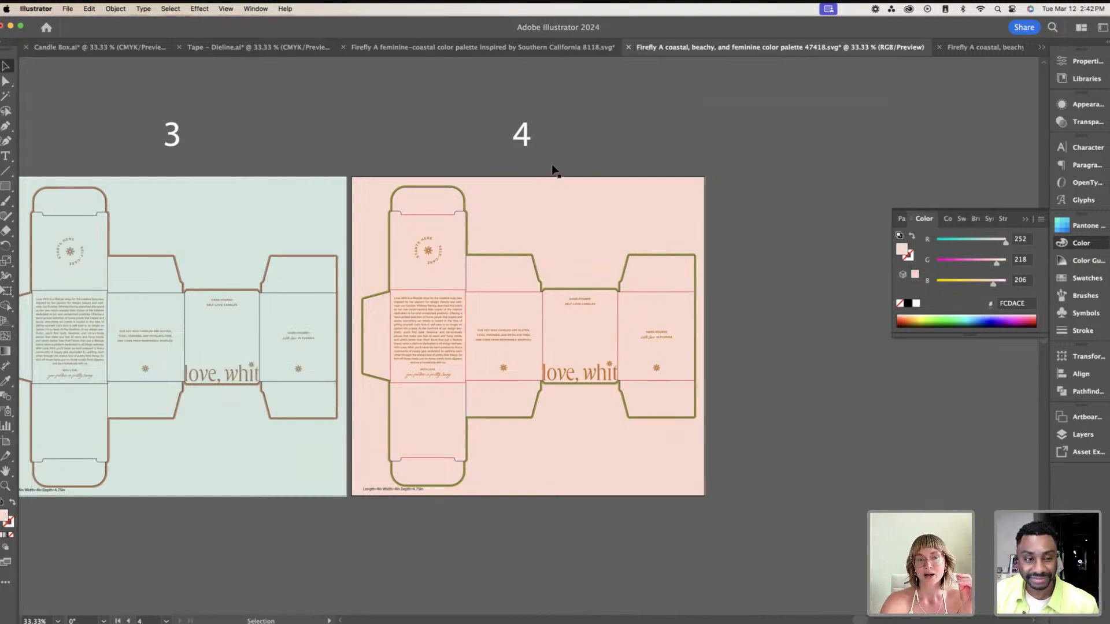
click(528, 138)
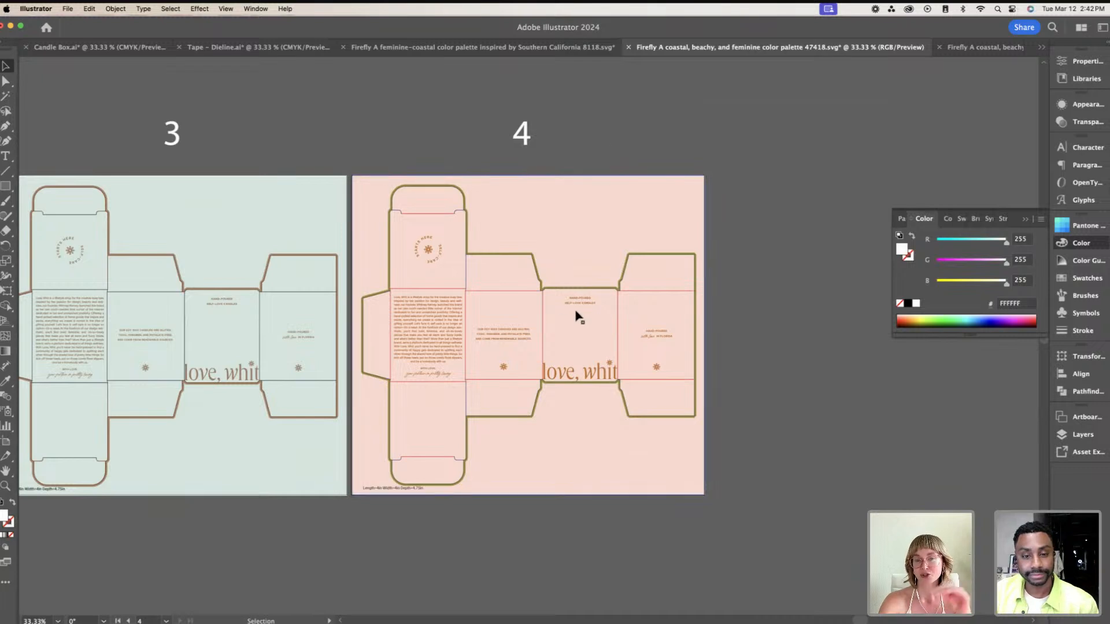
scroll(584, 289, up, 1)
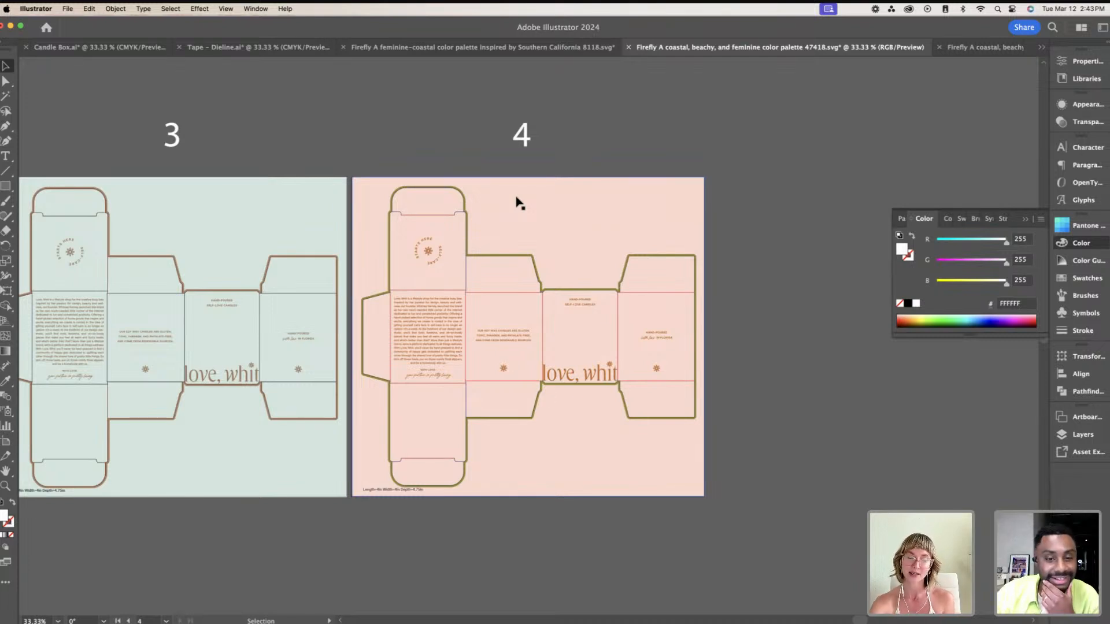
Step: Look back over candle box versions 3, 2 and 1, comparing the mint and pink designs side by side
scroll(519, 203, left, 10)
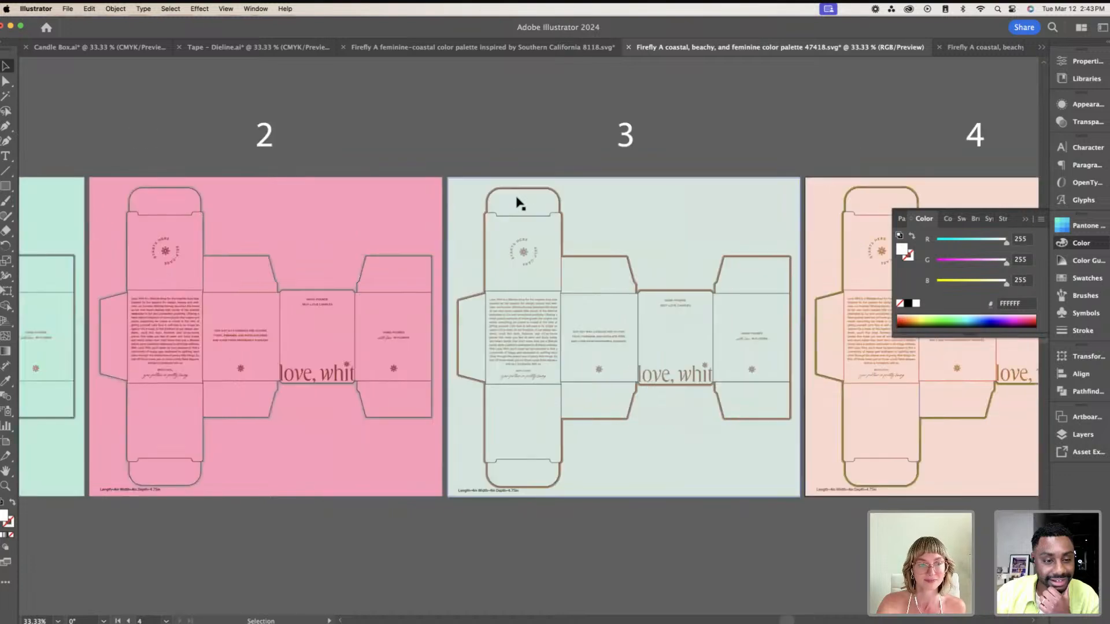
scroll(518, 204, left, 5)
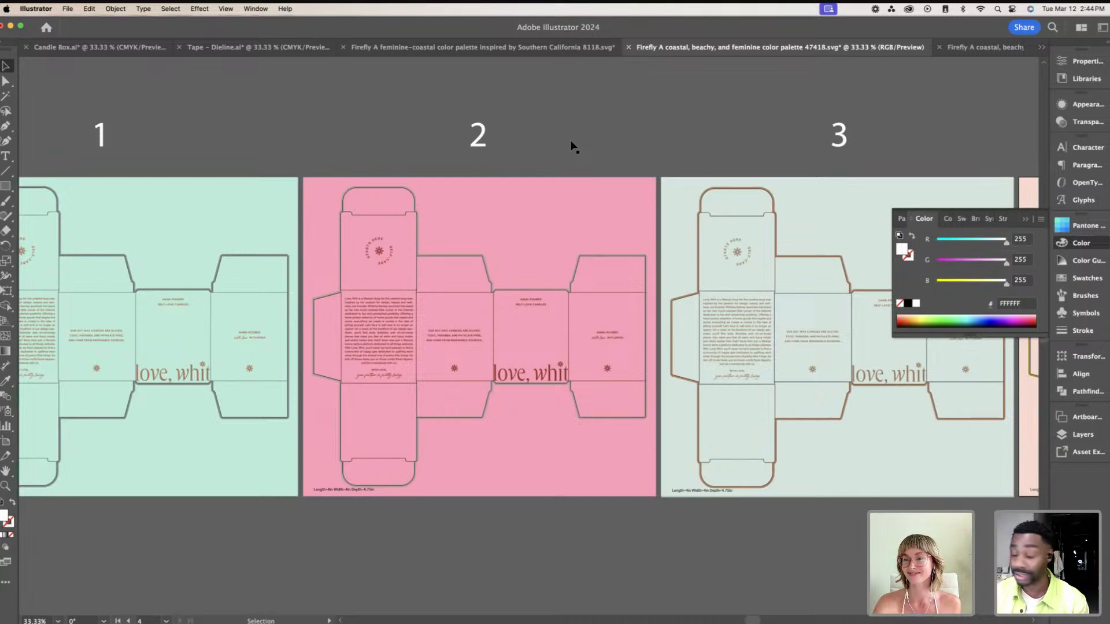
scroll(571, 144, left, 5)
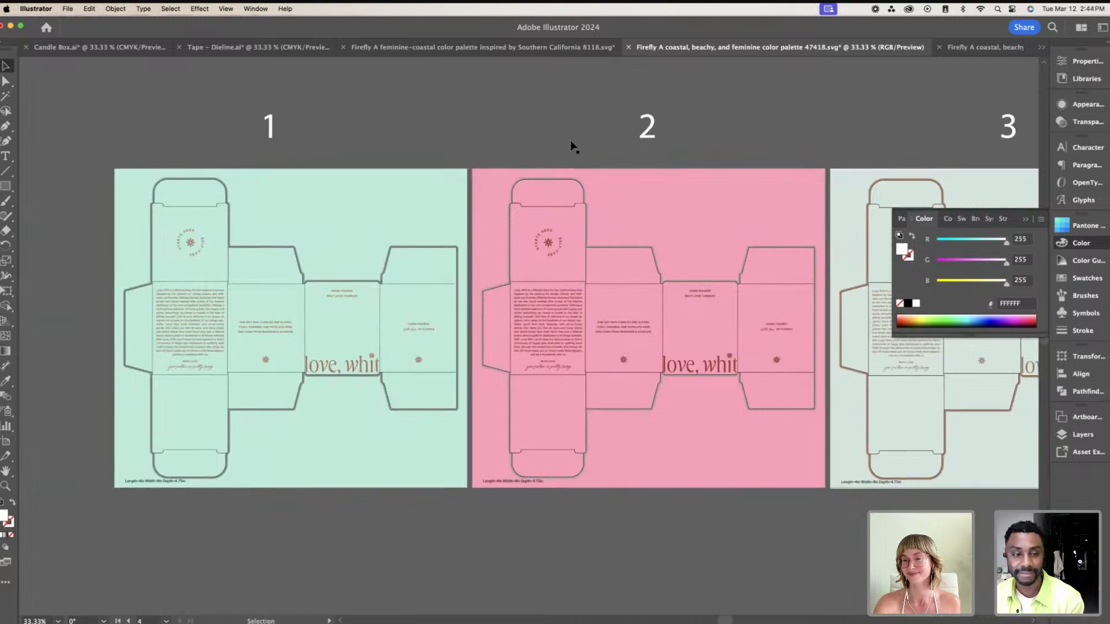
scroll(570, 140, right, 2)
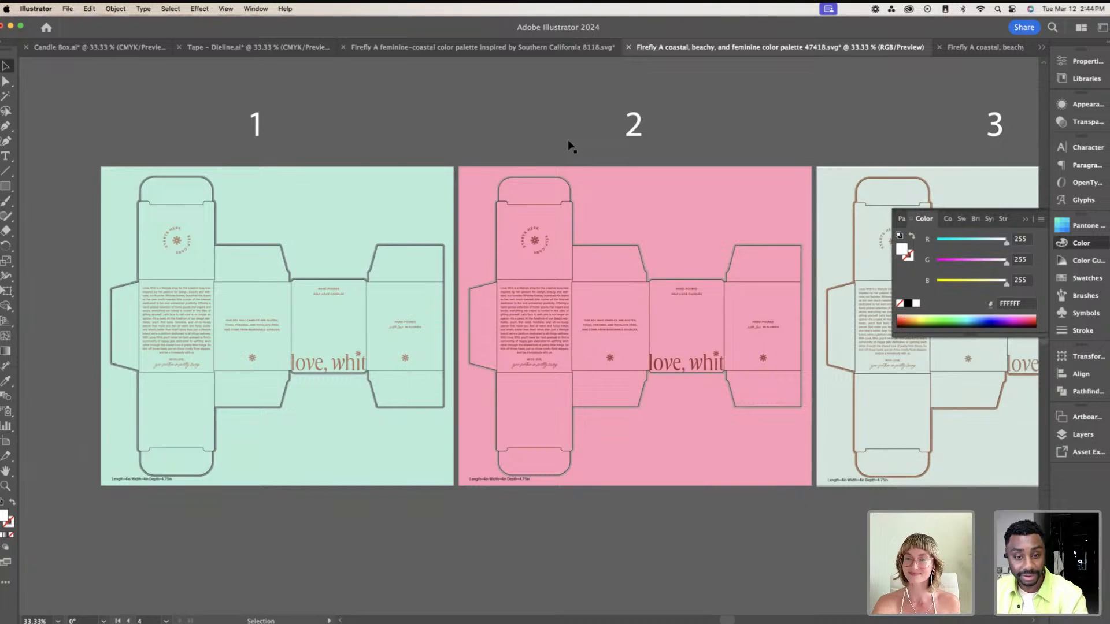
scroll(568, 144, up, 1)
Step: Switch to Chrome and bring up the WK Creative website's home page
mouse_move(397, 613)
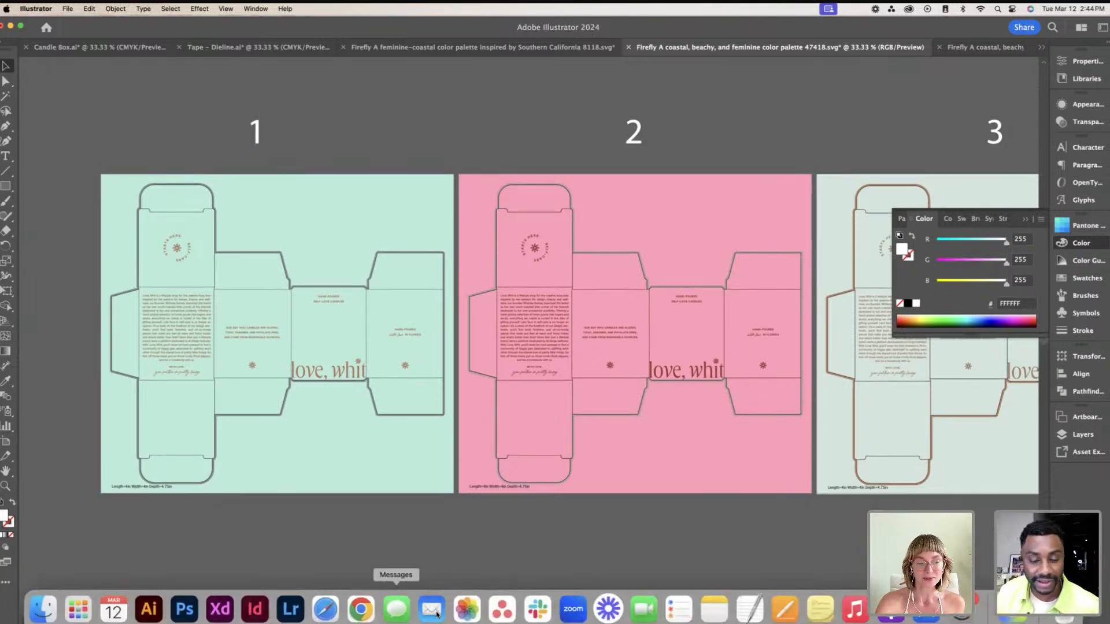
click(361, 610)
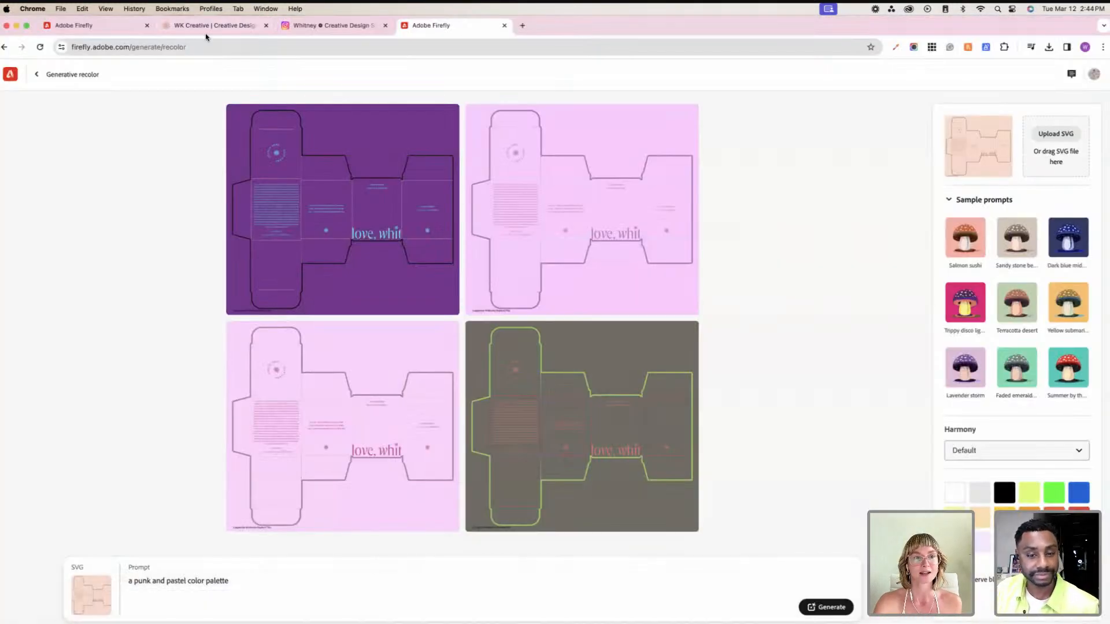
click(207, 27)
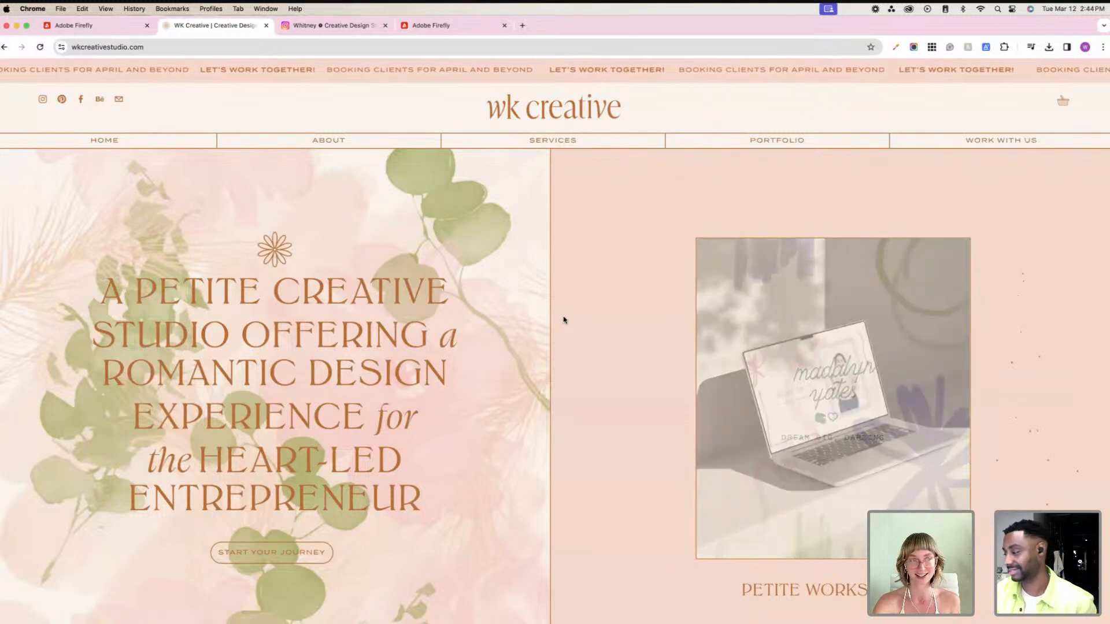
Step: Look through the WK Creative home page down to the list of design services, returning to its header
scroll(564, 319, down, 1)
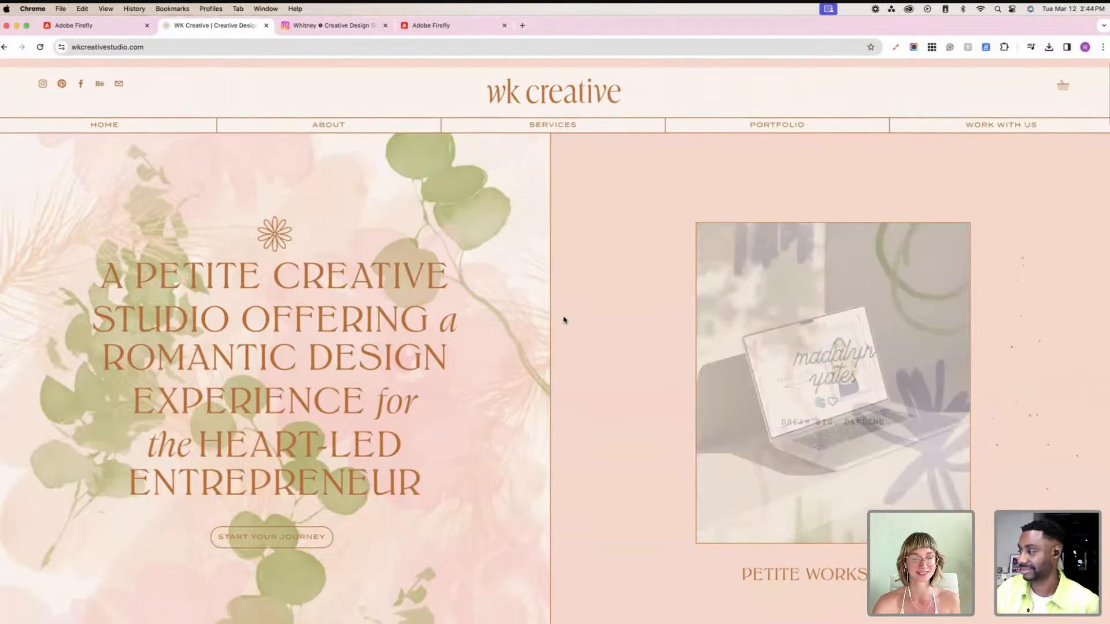
scroll(564, 319, down, 6)
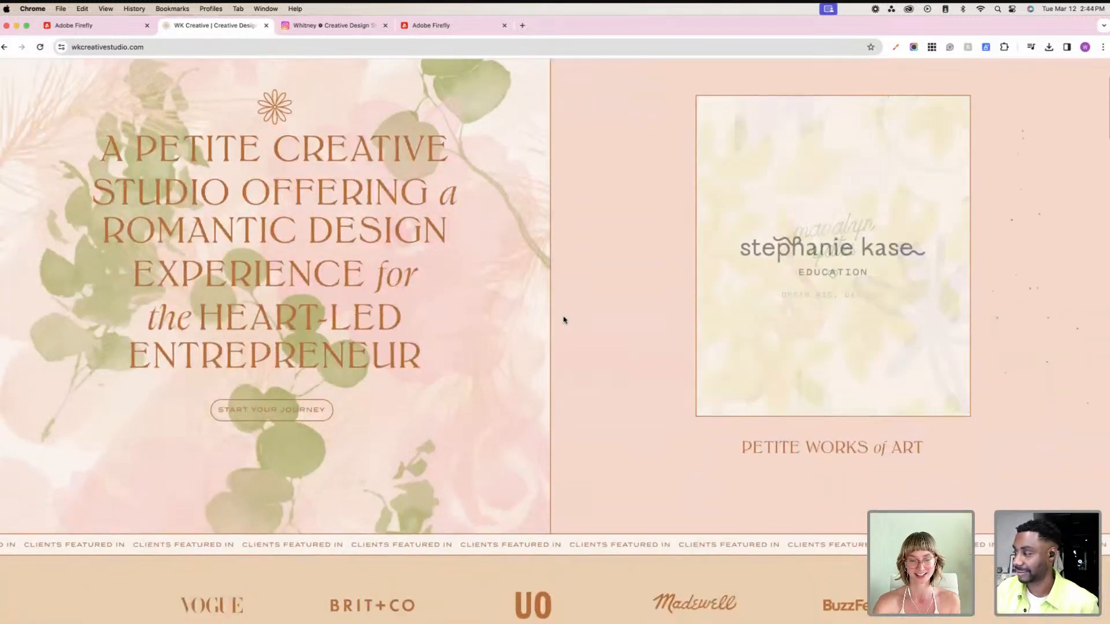
scroll(564, 319, down, 8)
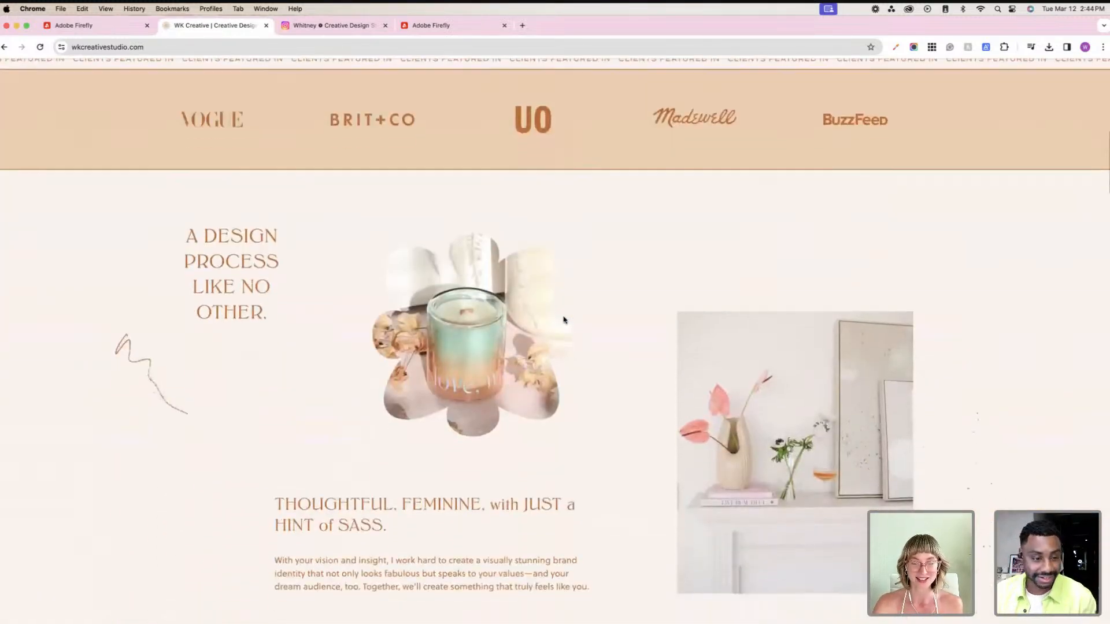
scroll(564, 320, down, 9)
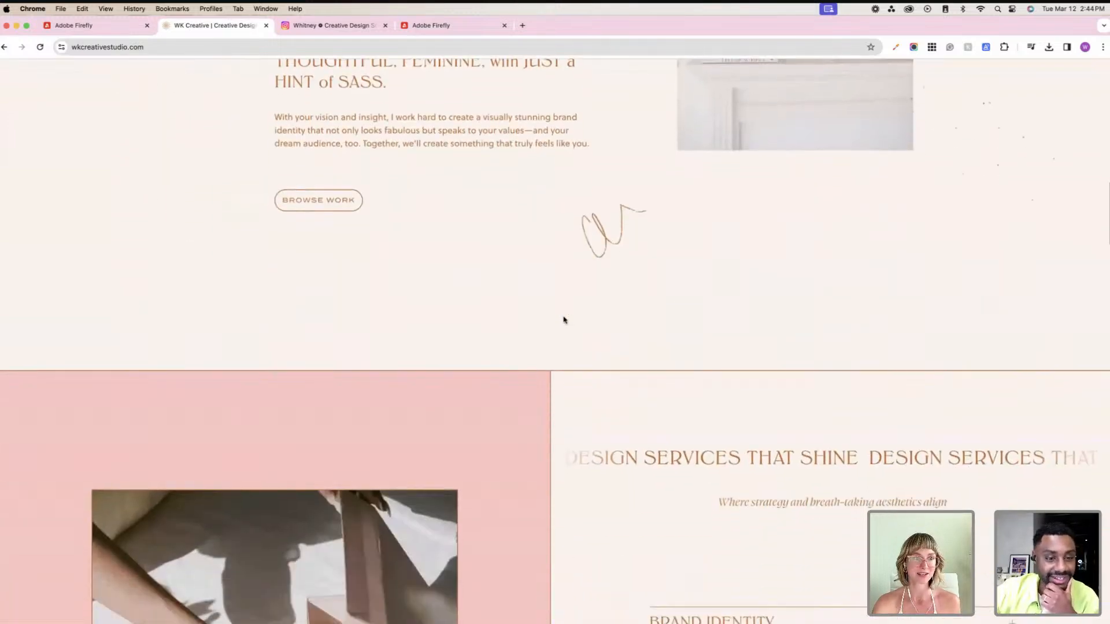
scroll(563, 320, down, 5)
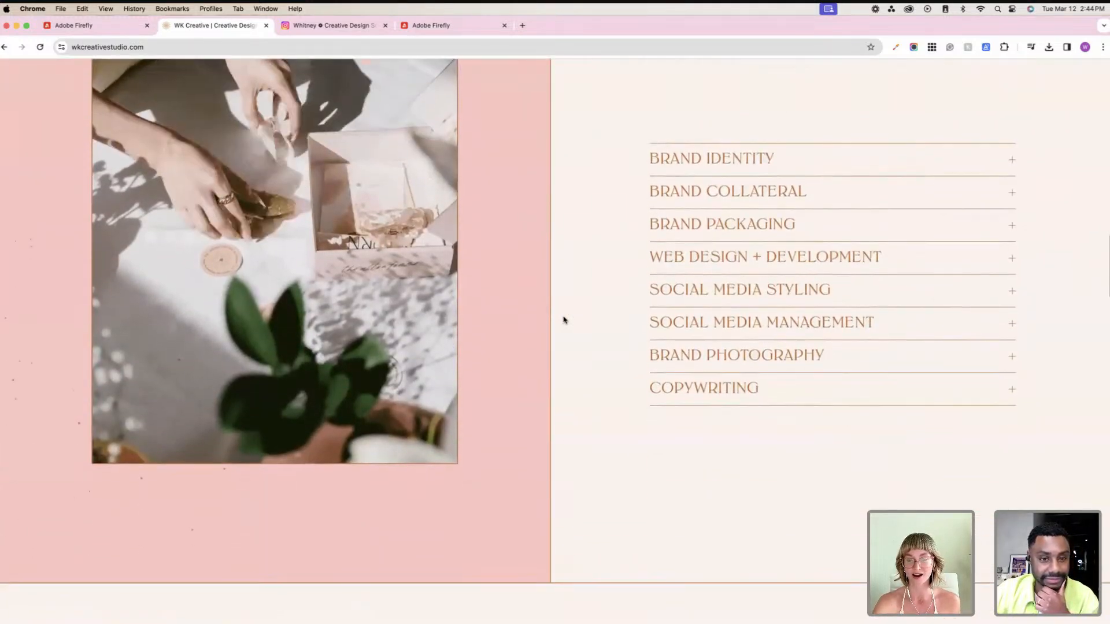
scroll(563, 320, up, 20)
scroll(564, 320, up, 10)
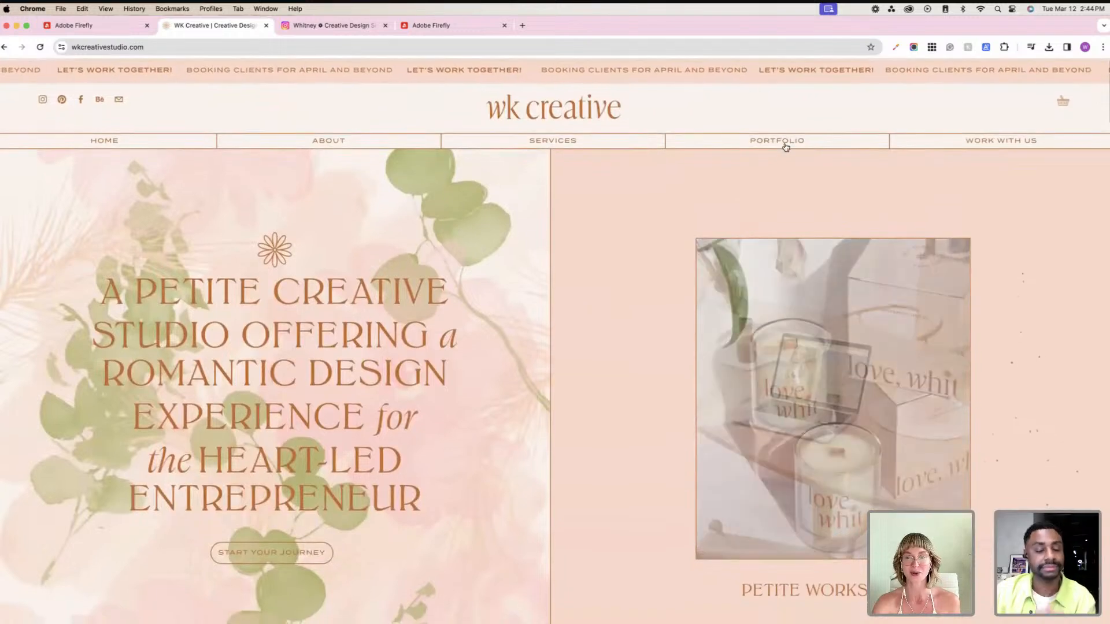
Step: Go to the site's portfolio page and open The Scented Note from the featured projects
click(783, 144)
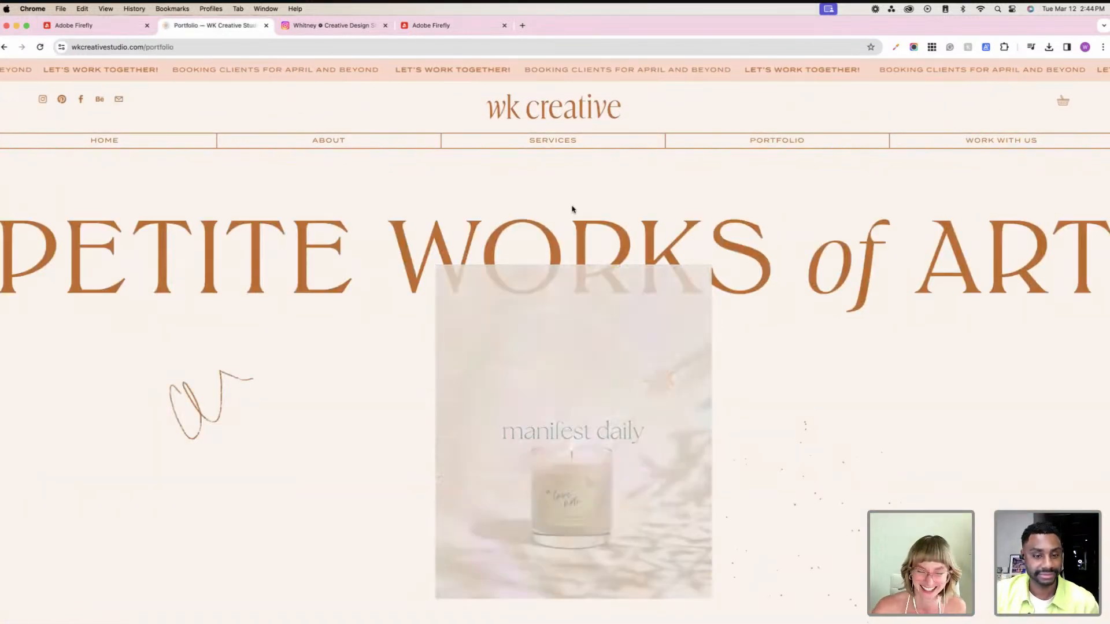
scroll(629, 213, down, 15)
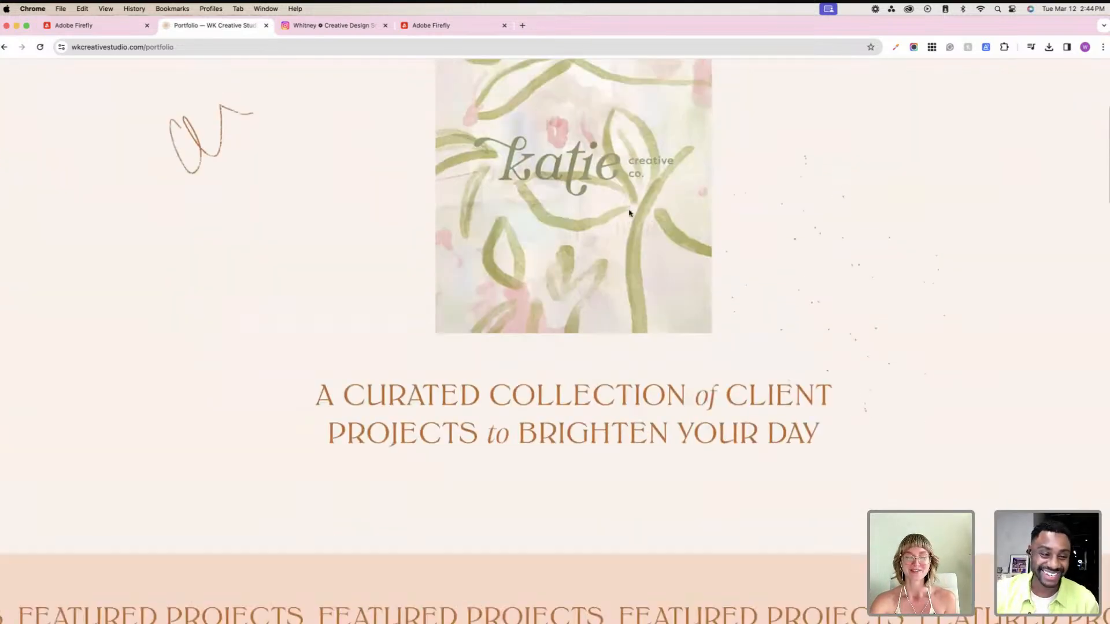
scroll(629, 213, down, 2)
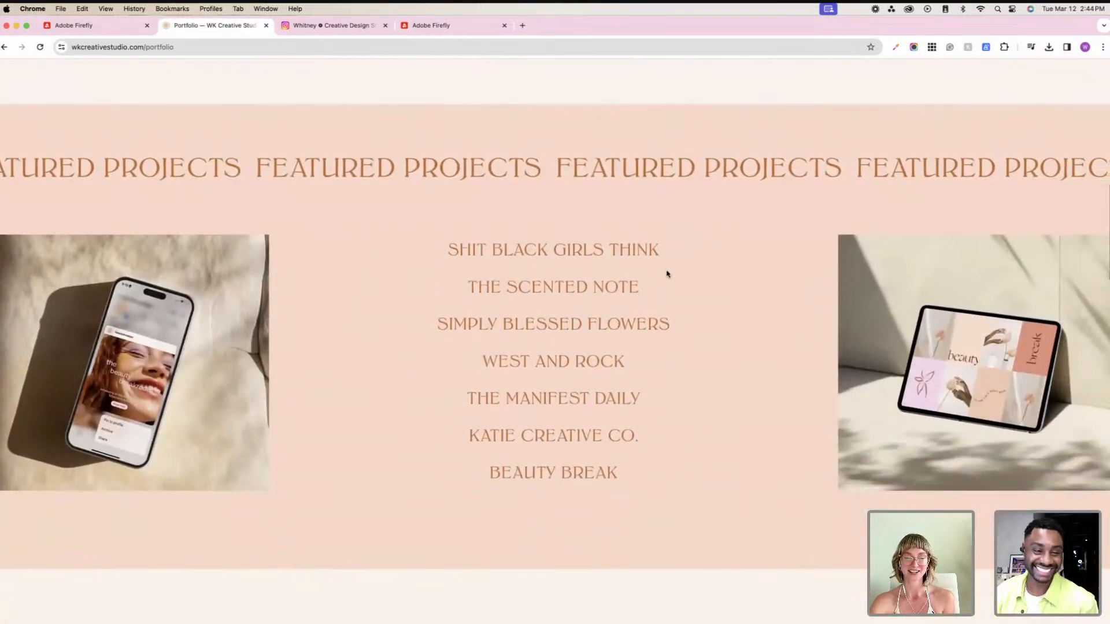
click(560, 288)
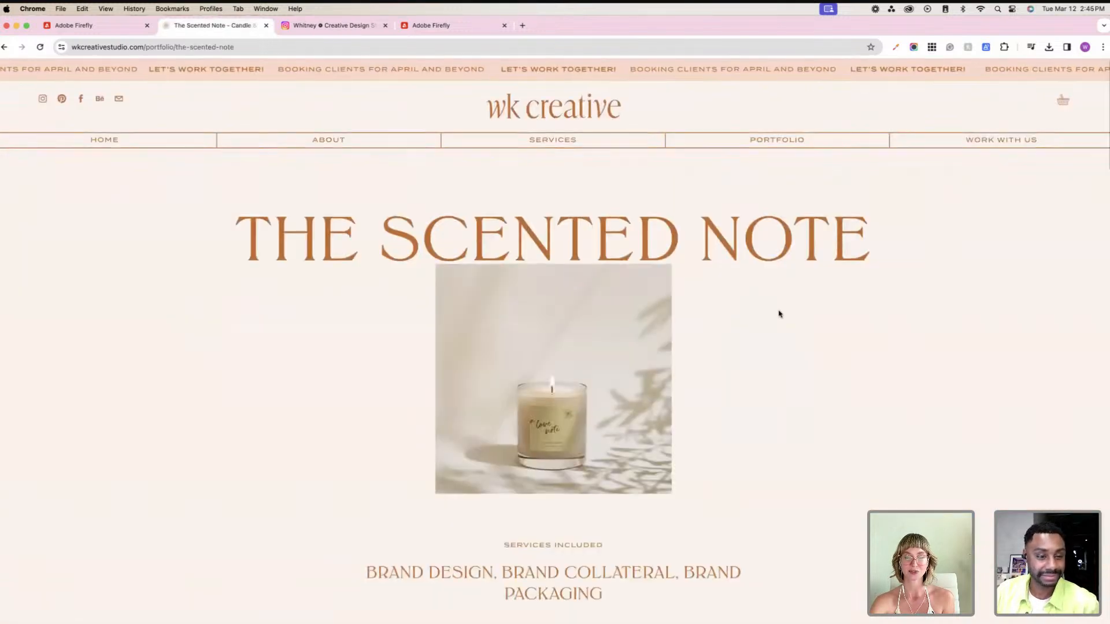
Step: Examine The Scented Note's branding, from the logo and candle label to the printed cards and label layouts
scroll(778, 312, down, 8)
scroll(778, 314, down, 6)
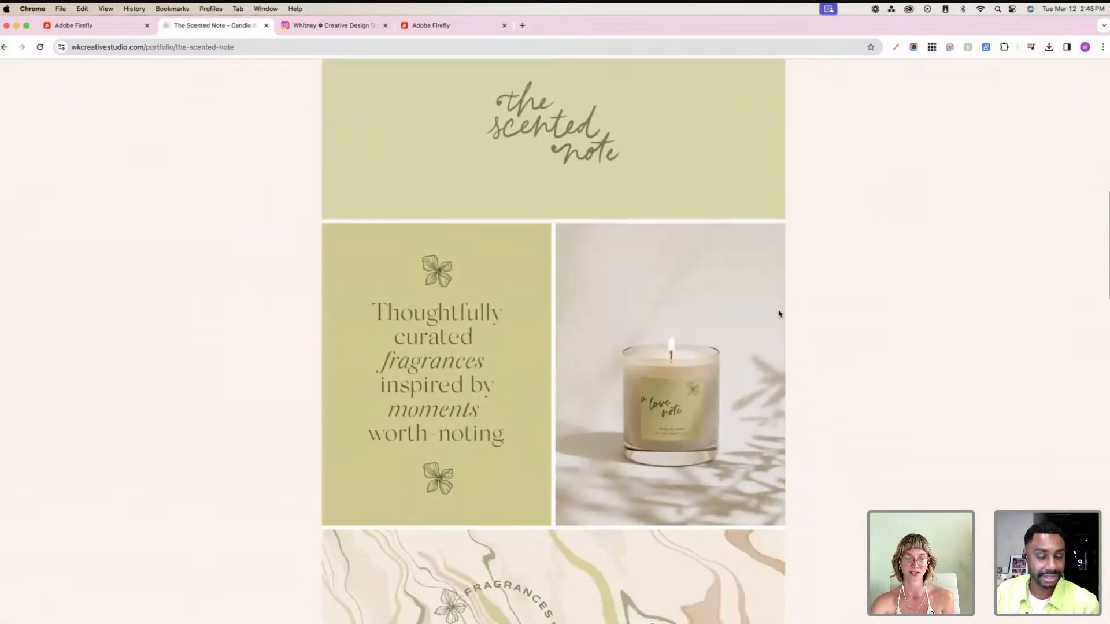
scroll(778, 314, down, 5)
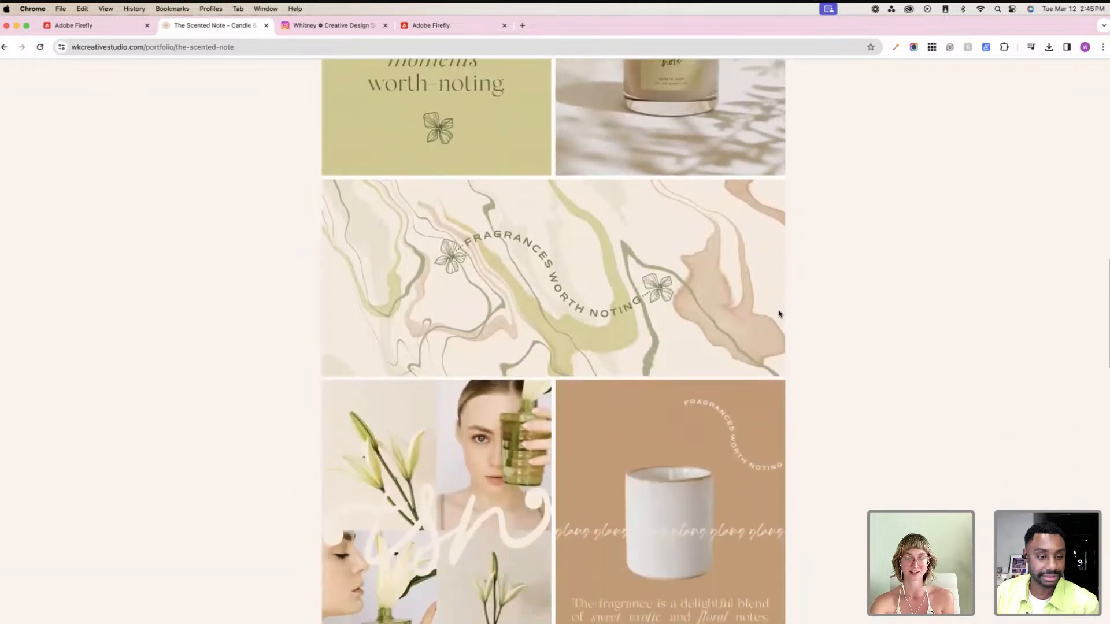
scroll(778, 314, down, 6)
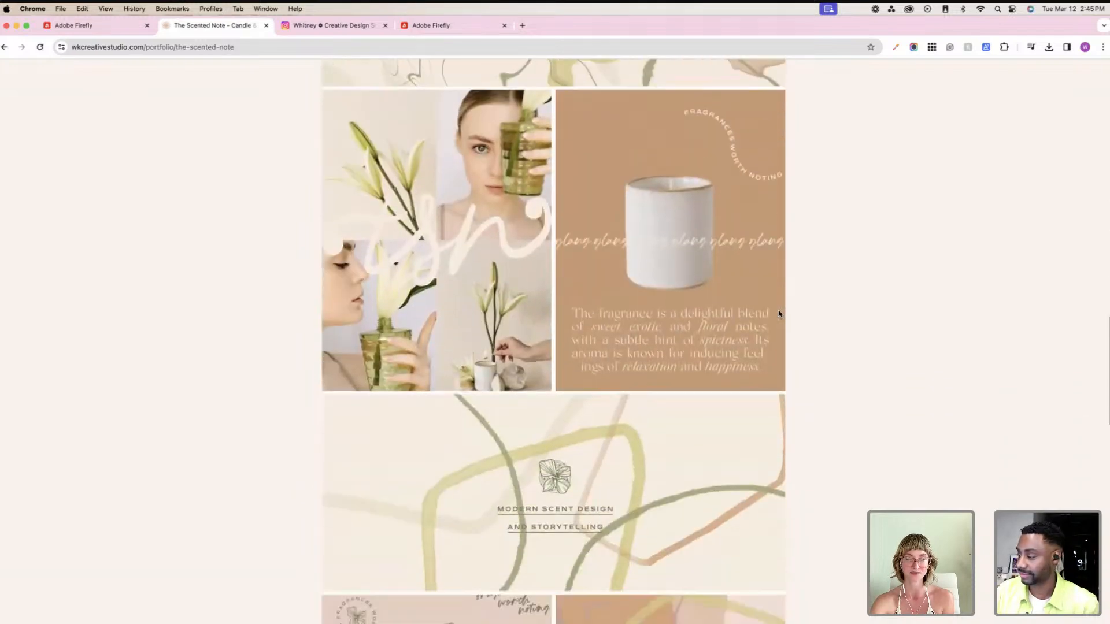
scroll(778, 314, down, 9)
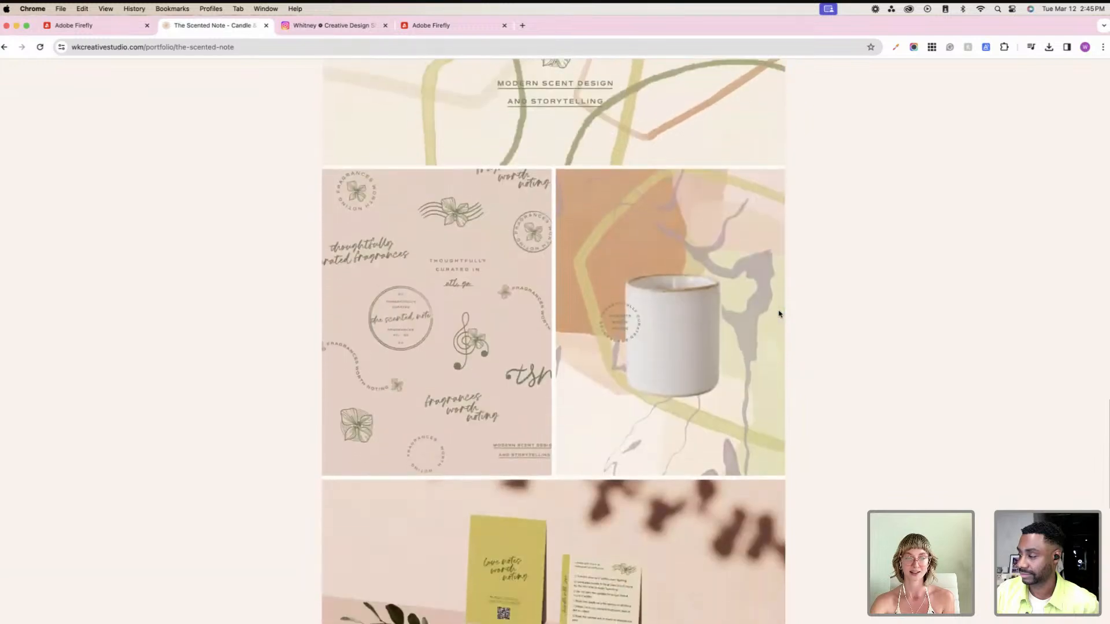
scroll(777, 314, down, 1)
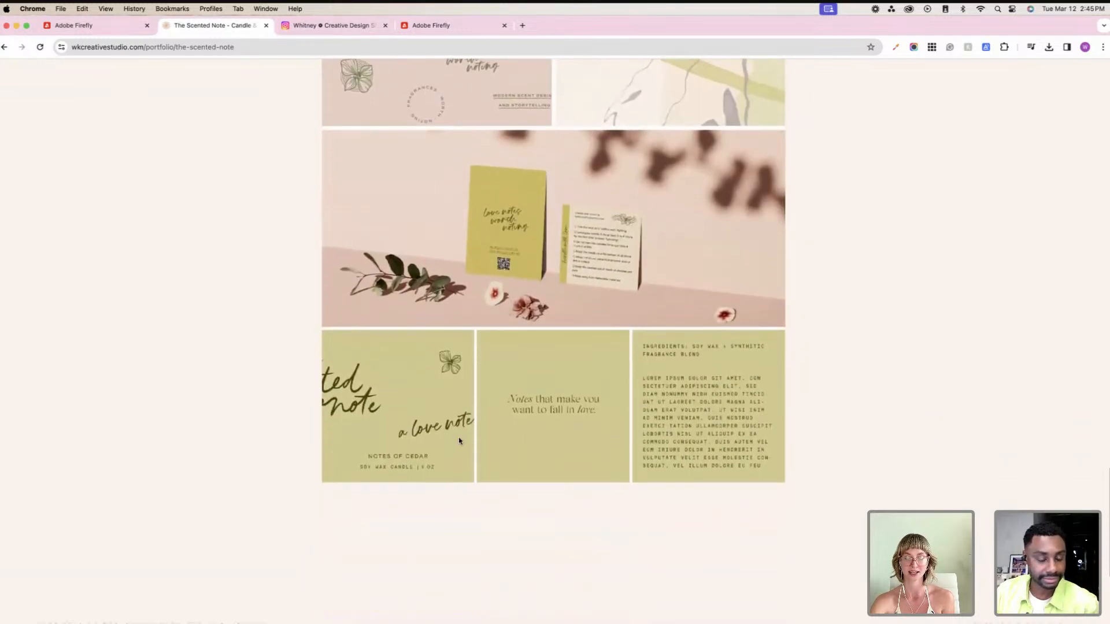
Step: Review The Scented Note's images back to the project heading, looking again at the logo, candle and marbled pattern
scroll(828, 416, up, 10)
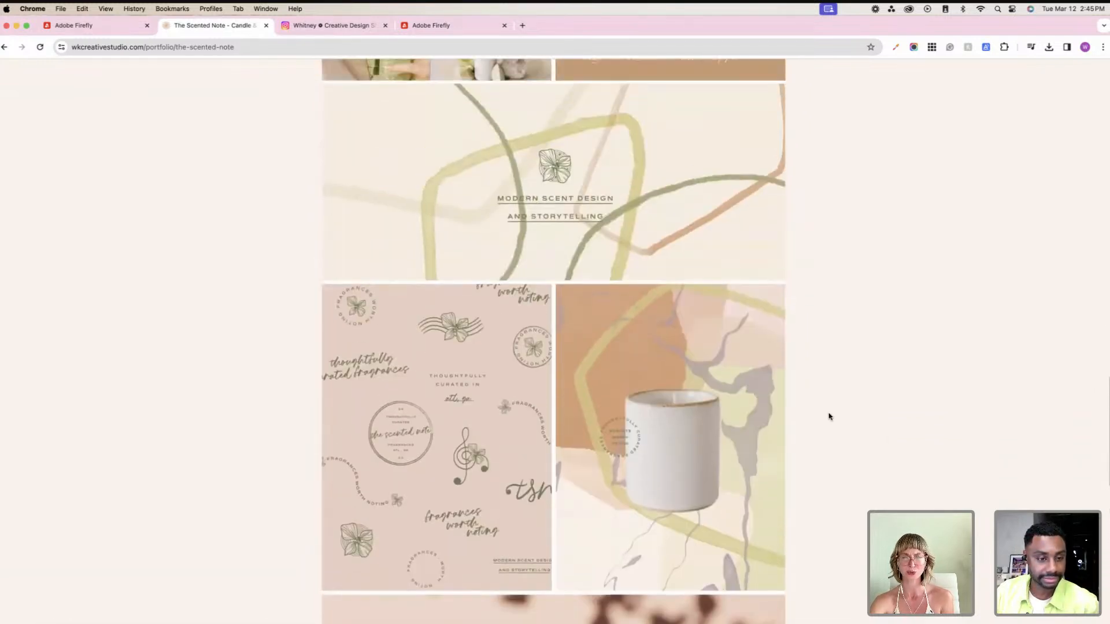
scroll(828, 416, up, 13)
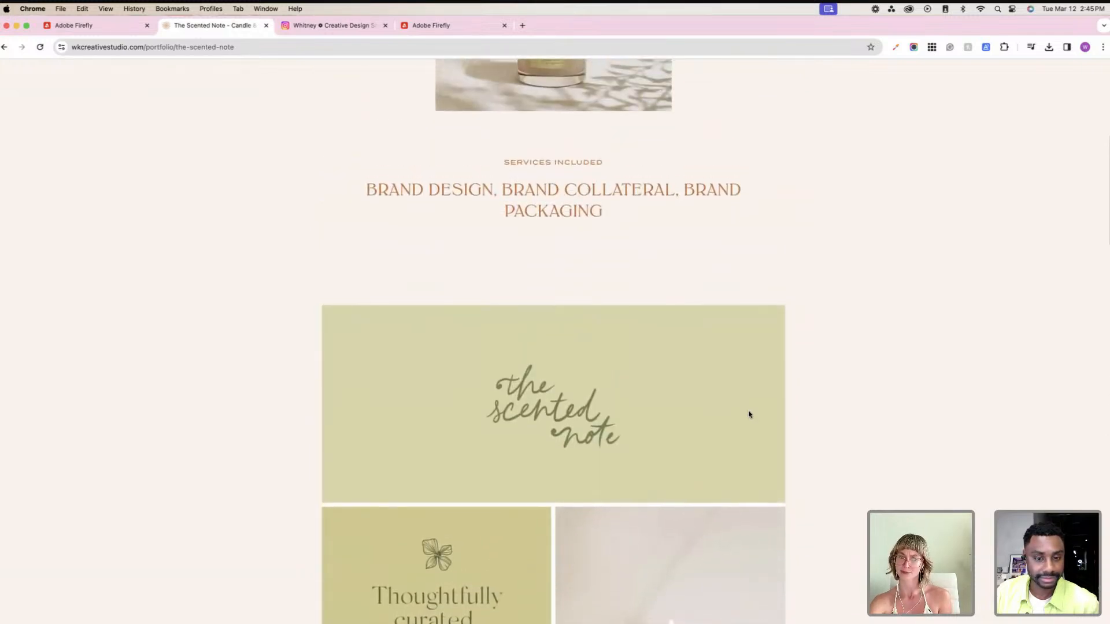
scroll(748, 414, up, 4)
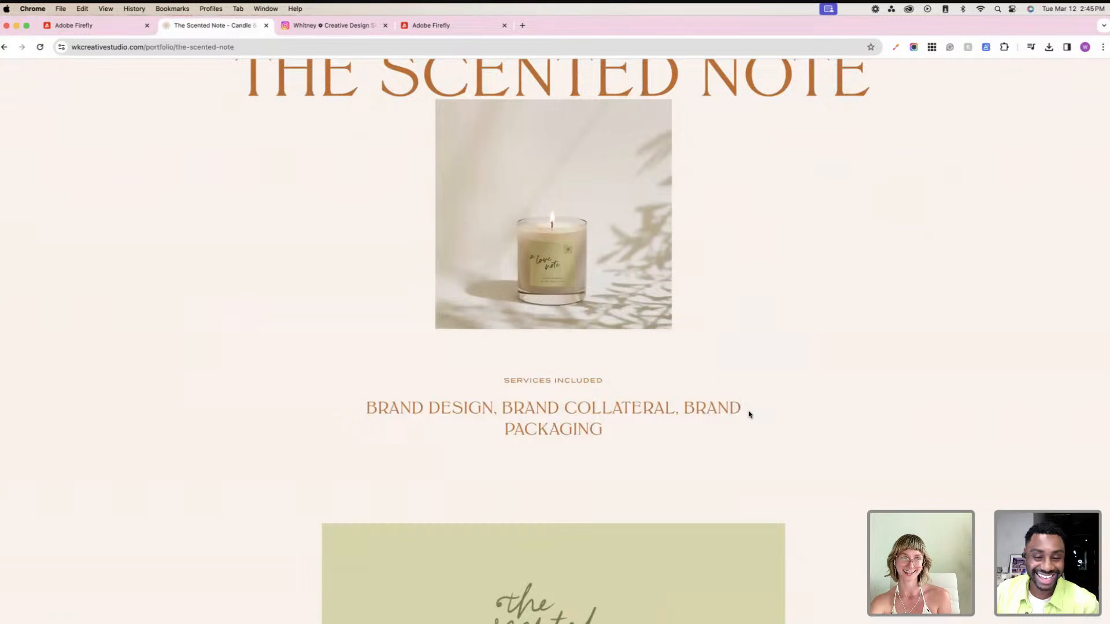
scroll(749, 415, down, 6)
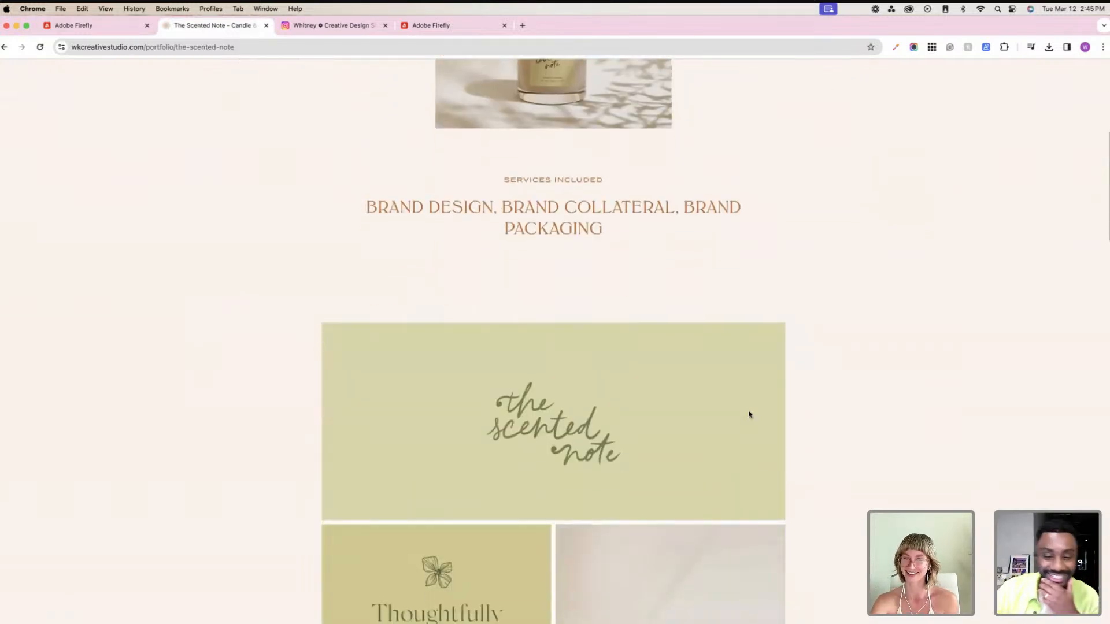
scroll(748, 414, down, 3)
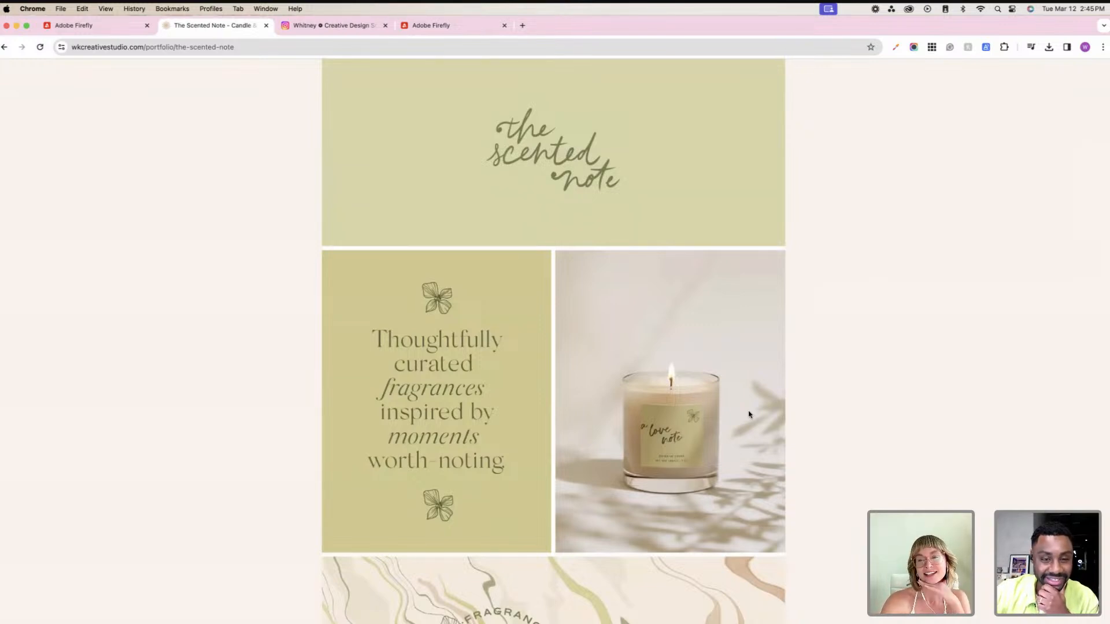
scroll(749, 415, down, 5)
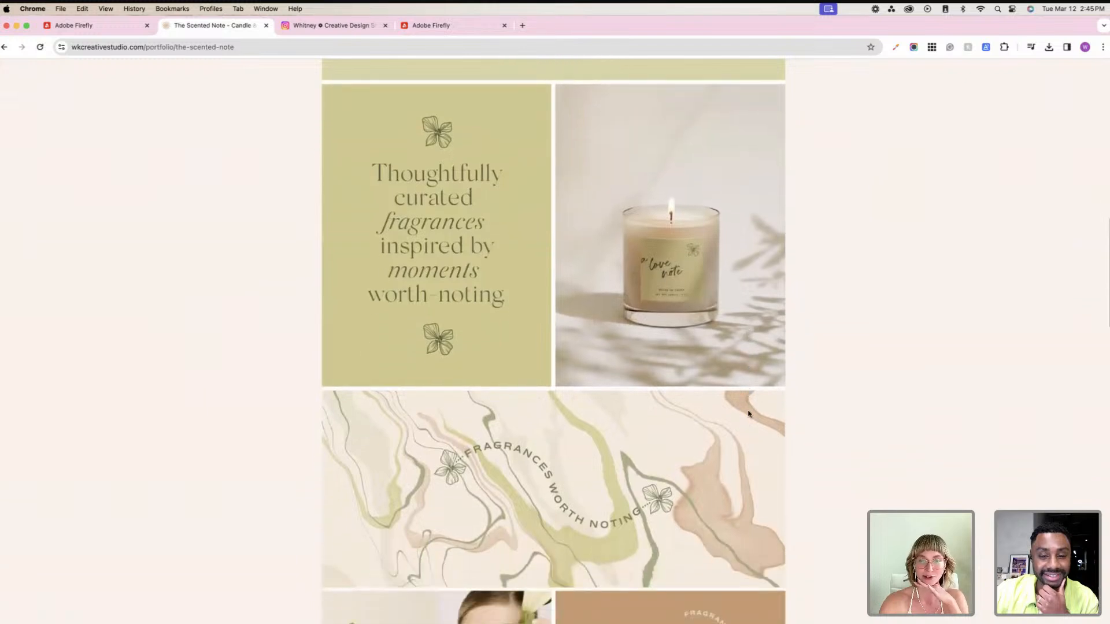
scroll(748, 415, up, 10)
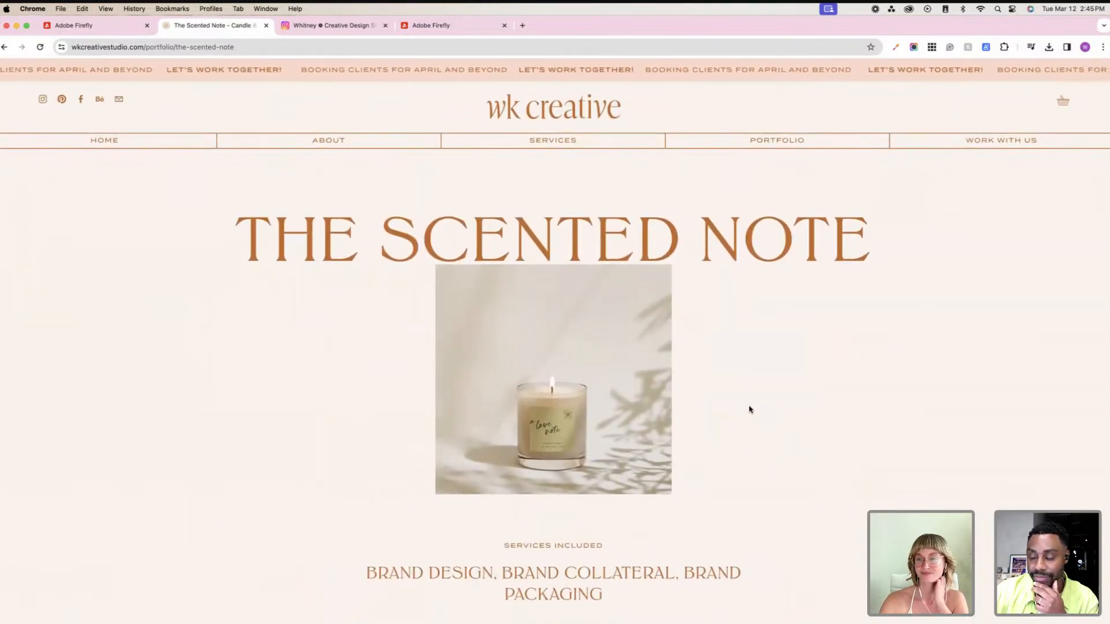
Step: Return to the portfolio page and open the Beauty Break project from the featured projects
scroll(748, 414, down, 1)
click(782, 140)
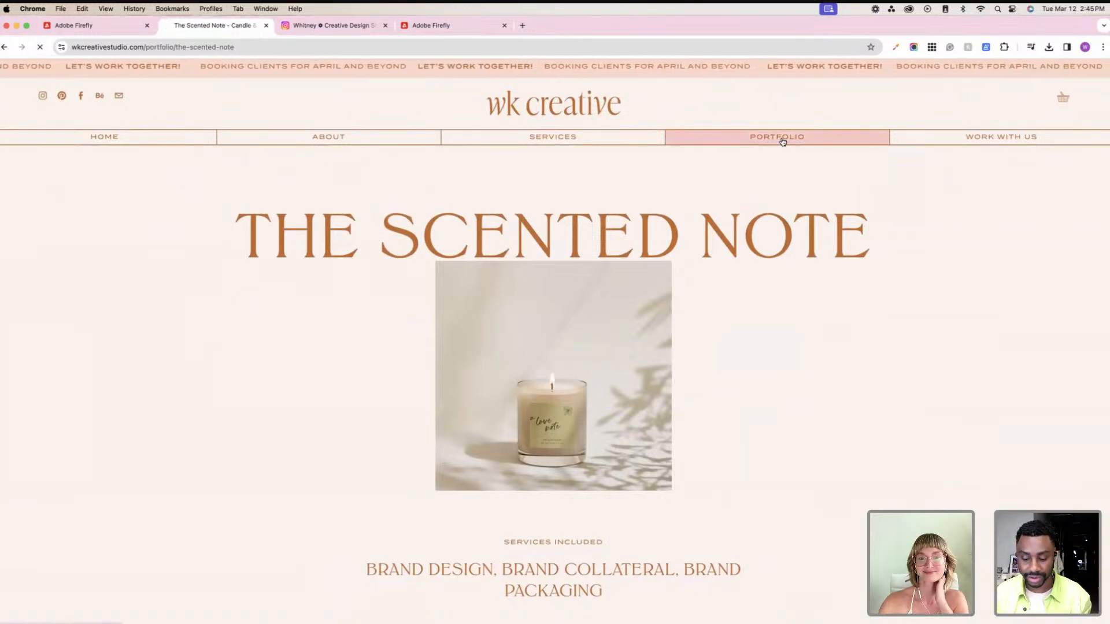
scroll(760, 360, down, 10)
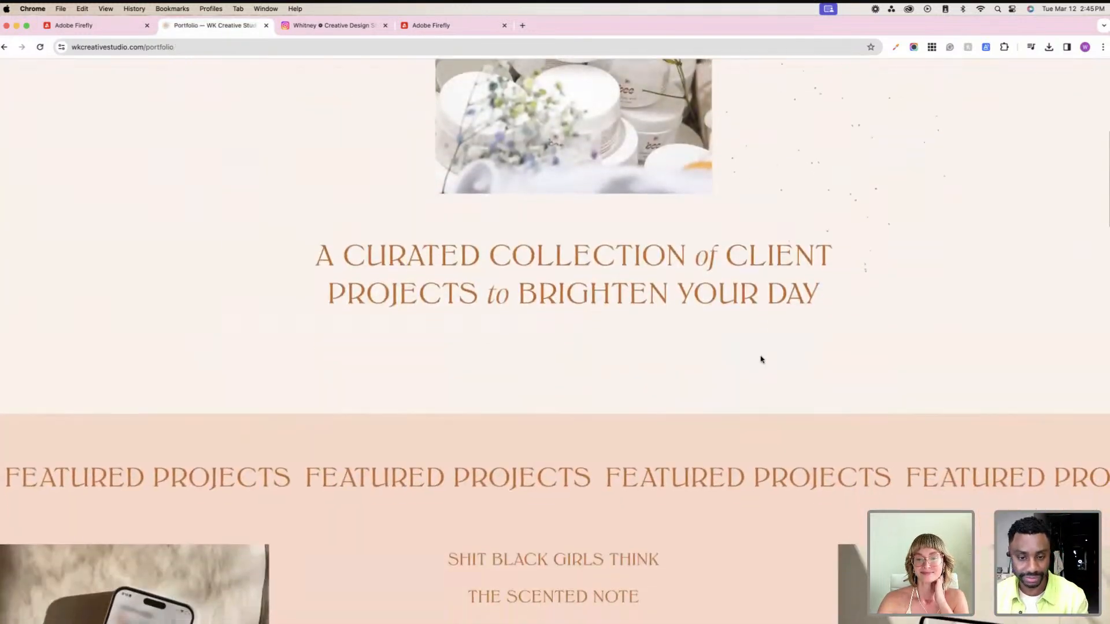
scroll(761, 359, down, 2)
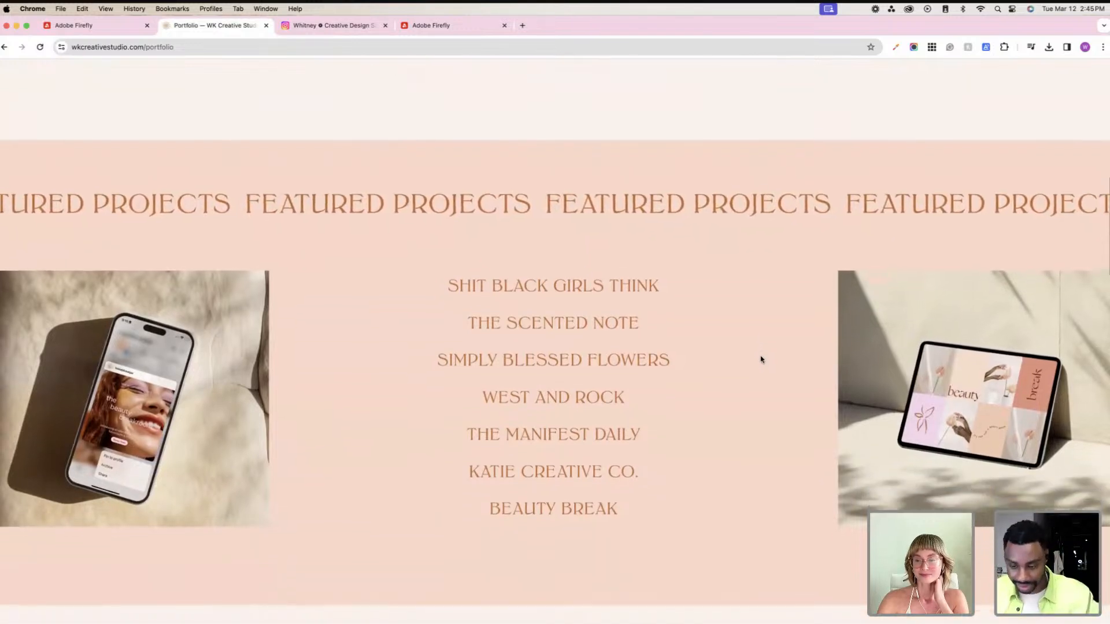
scroll(760, 359, down, 1)
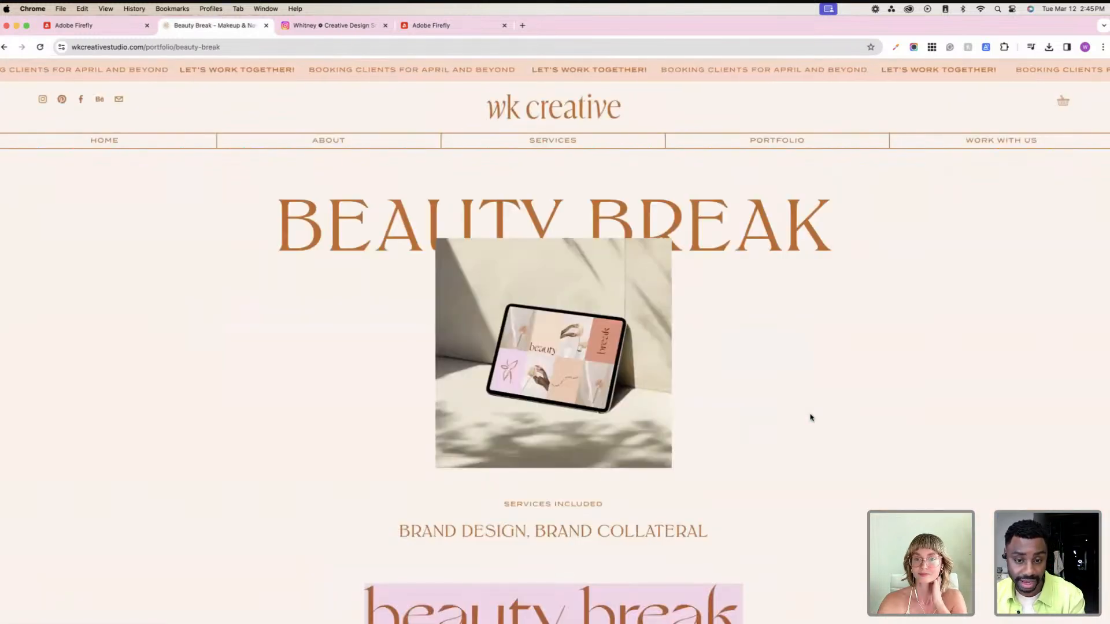
Step: Examine the Beauty Break brand boards, including the logo, monogram, skin-tone color swatches and printed cards
scroll(810, 418, down, 1)
scroll(810, 417, down, 5)
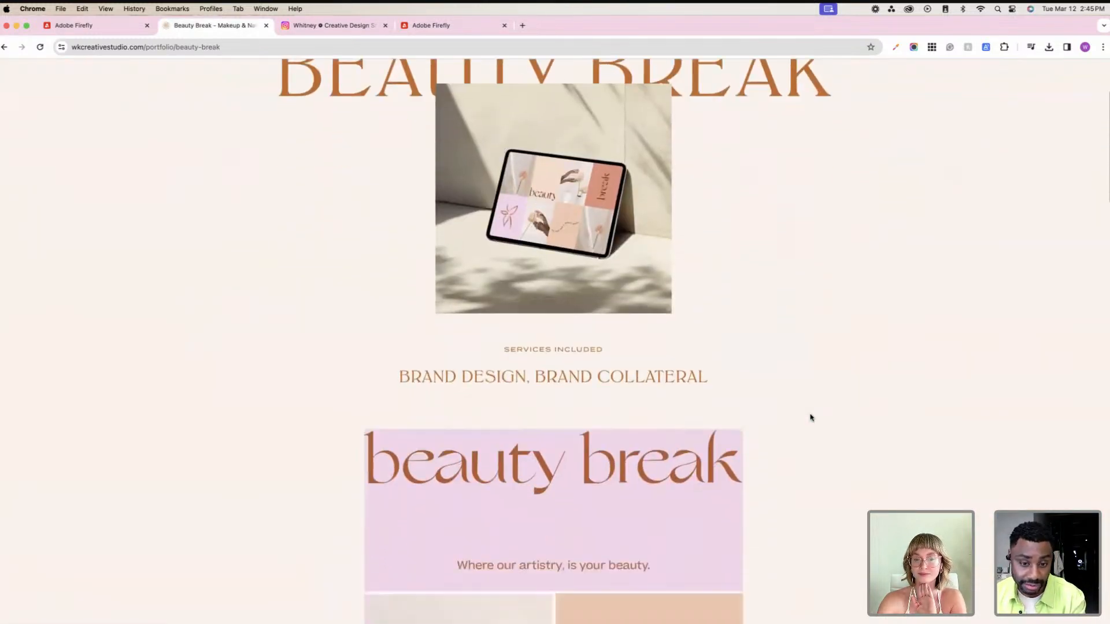
scroll(809, 418, down, 2)
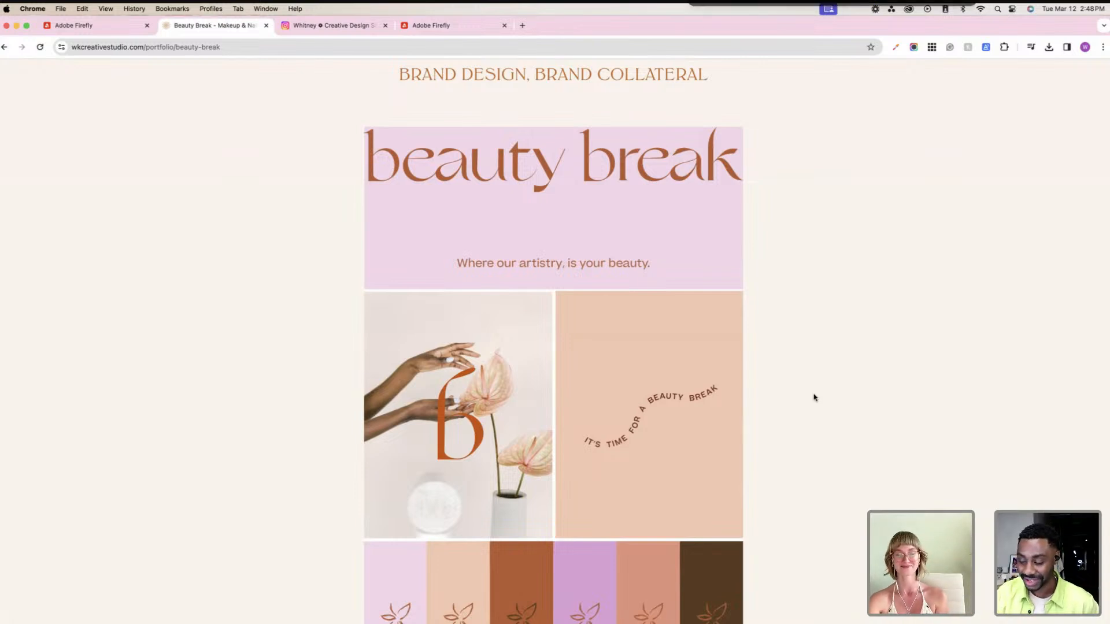
scroll(814, 397, up, 8)
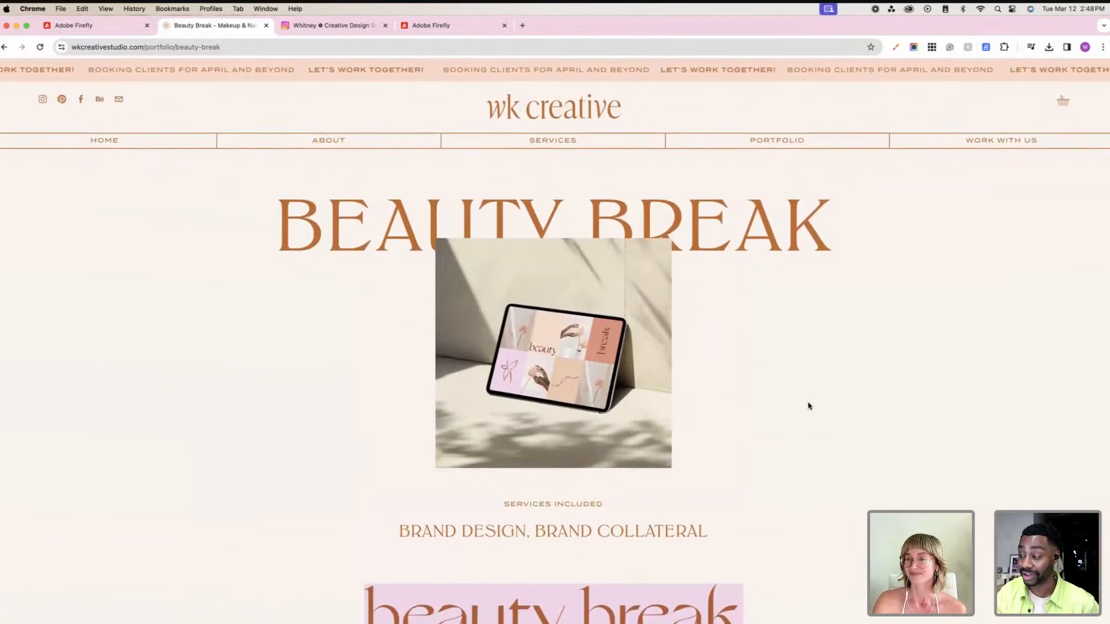
scroll(809, 406, down, 12)
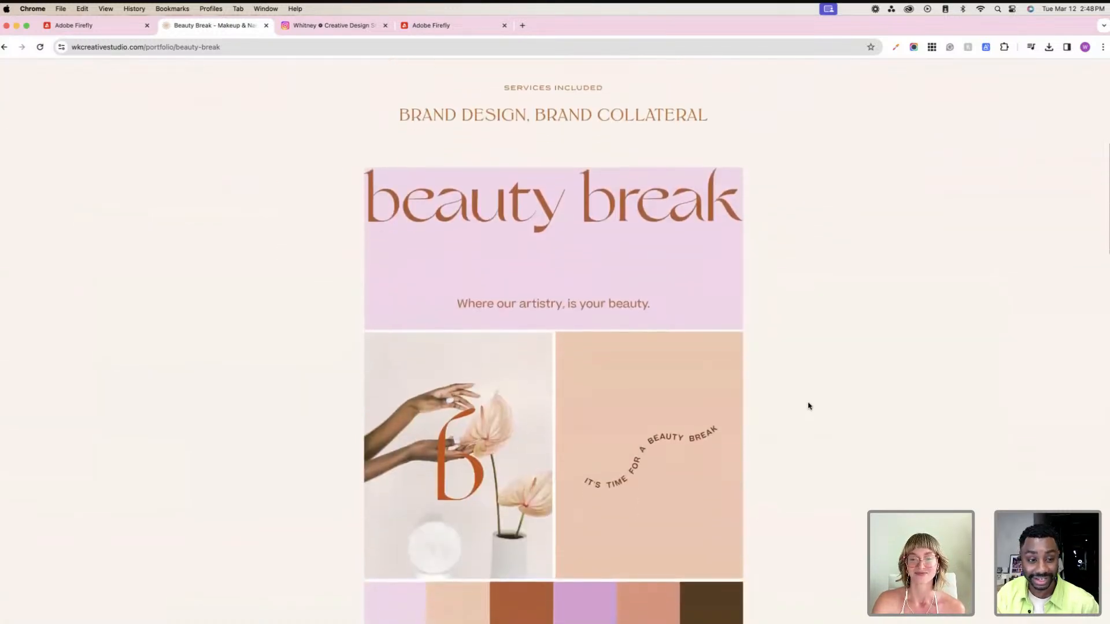
scroll(809, 406, down, 10)
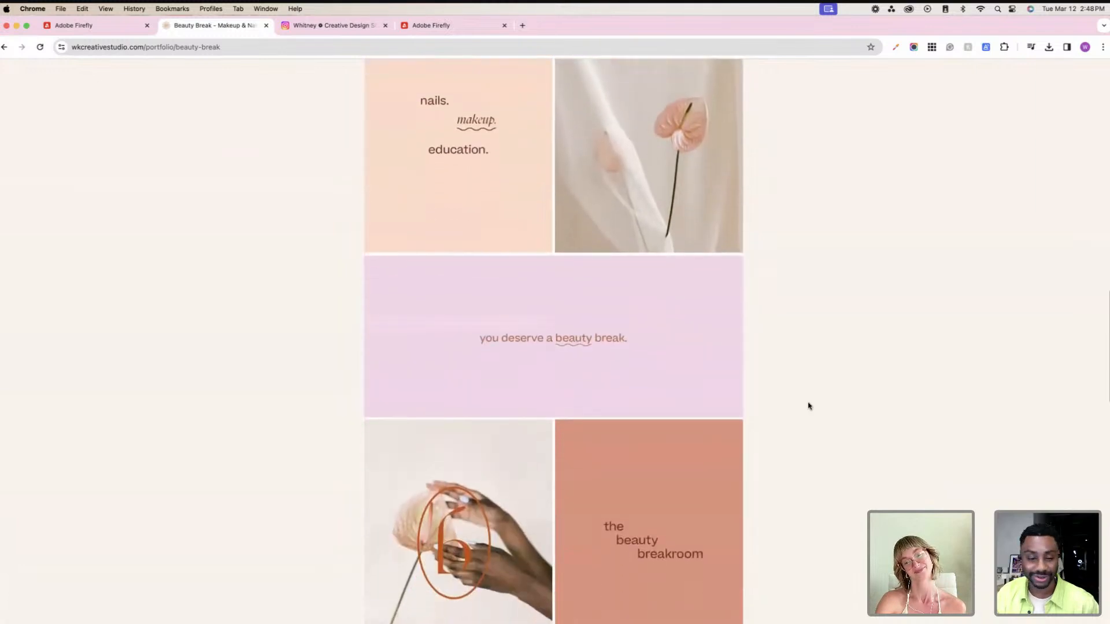
scroll(808, 406, down, 10)
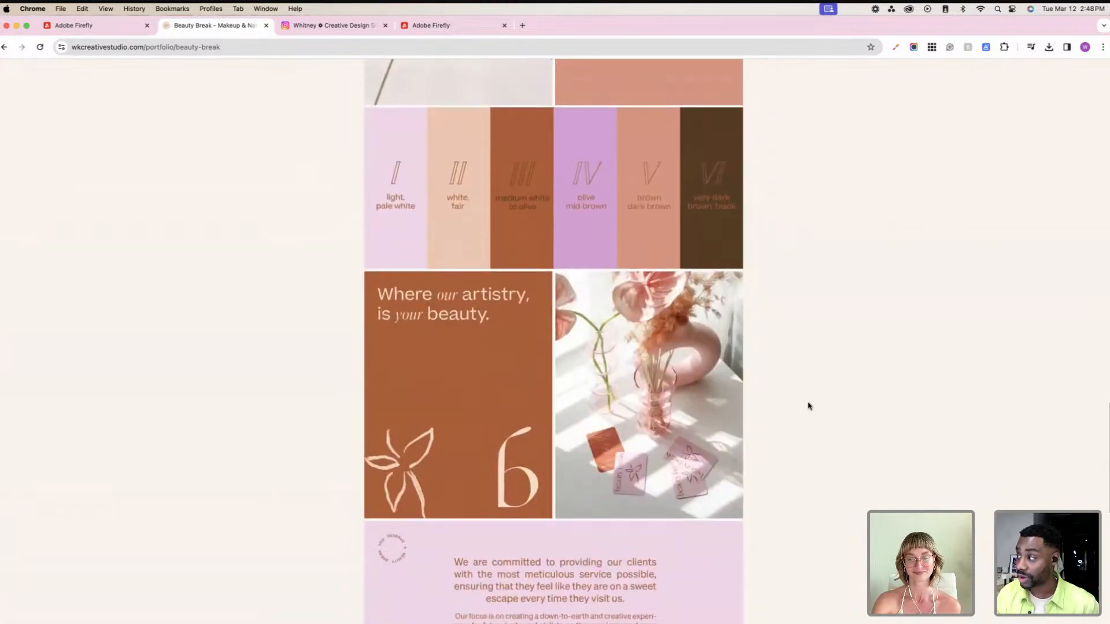
Step: Review the rest of the Beauty Break boards down to the final beauty banner and back to the project heading
scroll(808, 406, down, 3)
scroll(809, 405, up, 12)
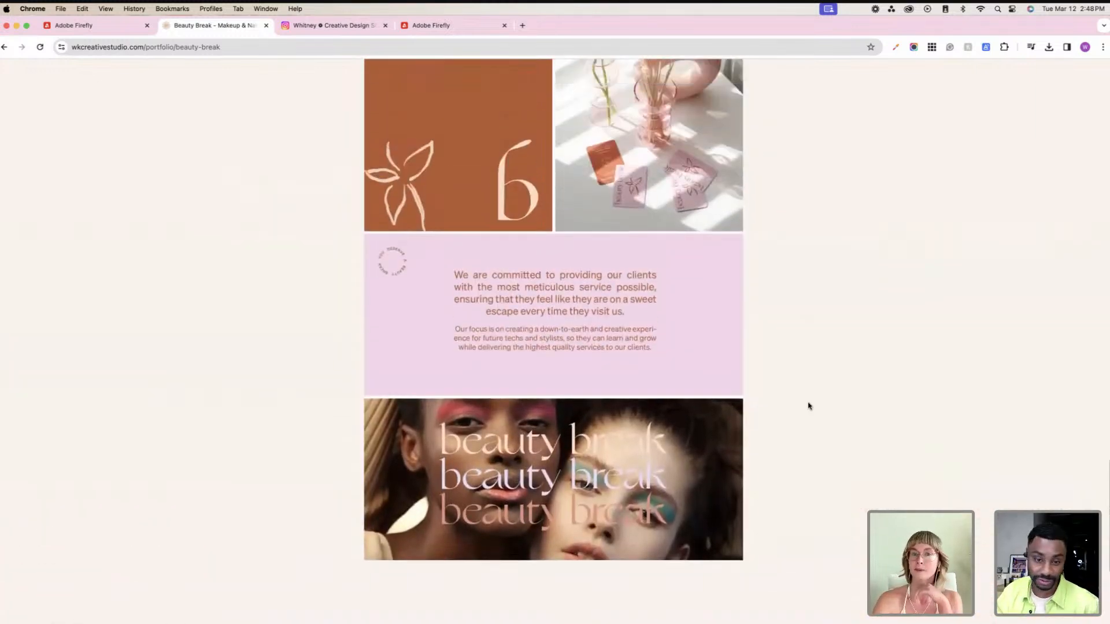
scroll(808, 405, up, 15)
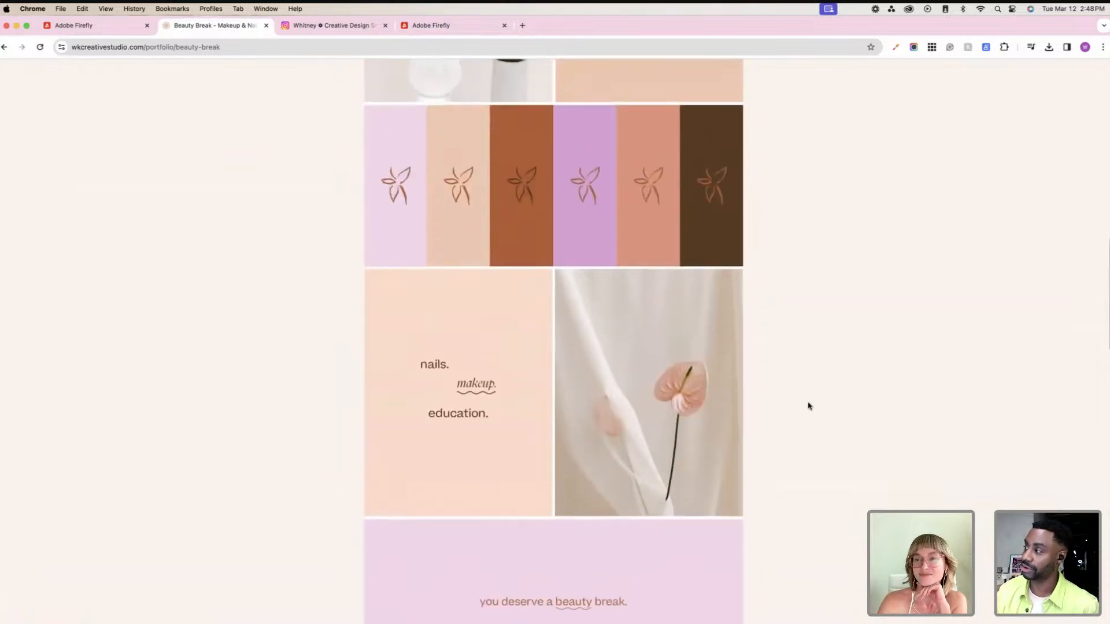
scroll(825, 436, up, 3)
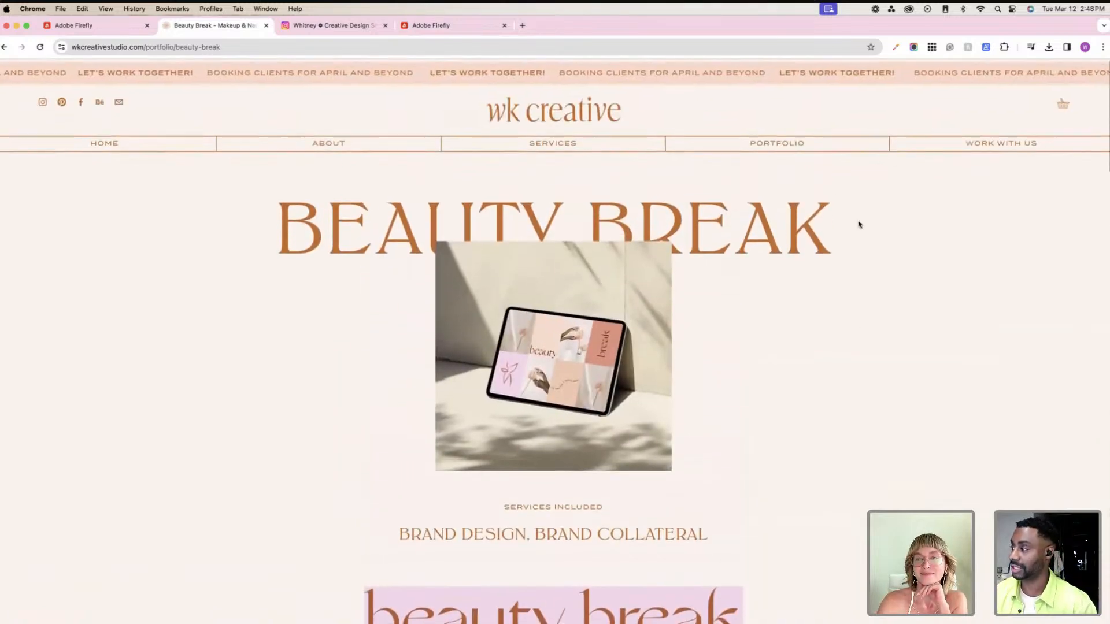
Step: Return to the portfolio page, look over the featured and additional project lists, and open the Simply Blessed Flowers project
click(783, 141)
scroll(803, 237, down, 8)
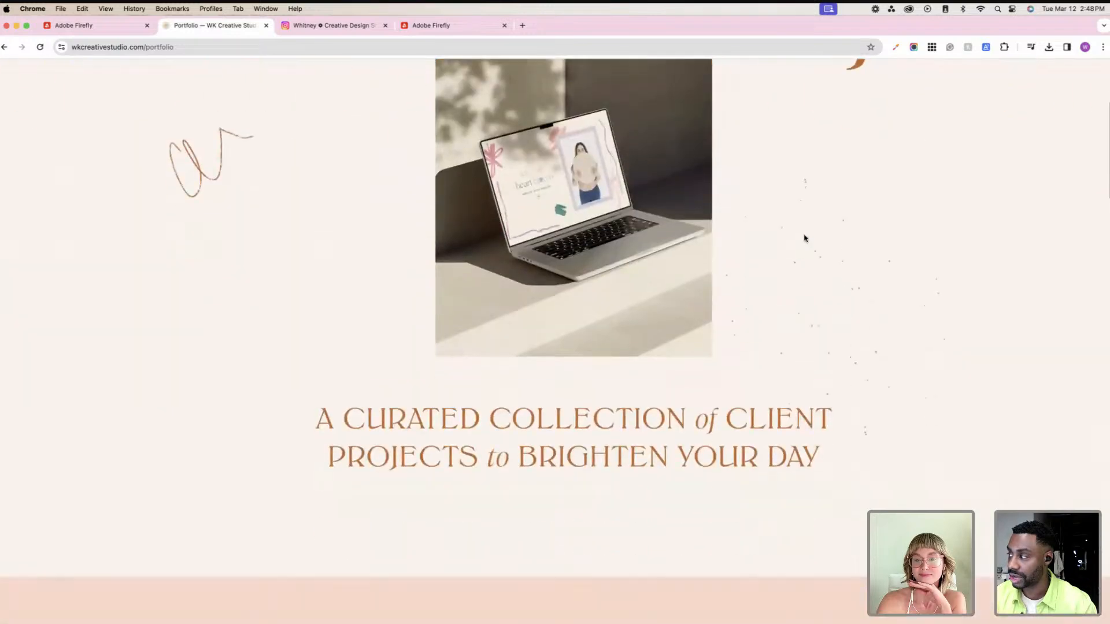
scroll(804, 239, down, 5)
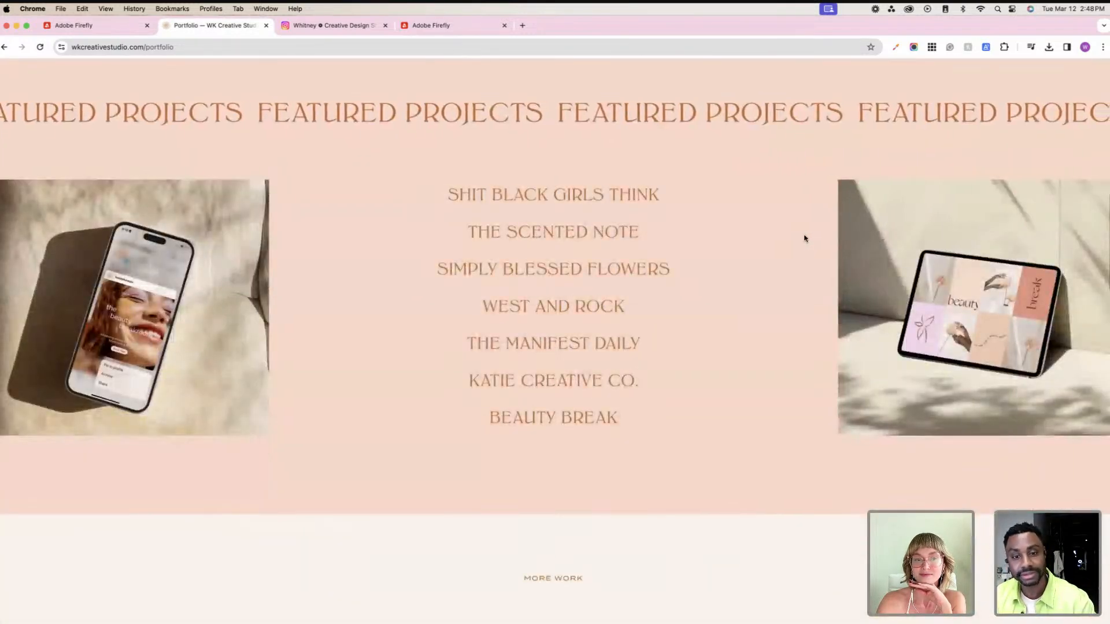
scroll(804, 238, down, 2)
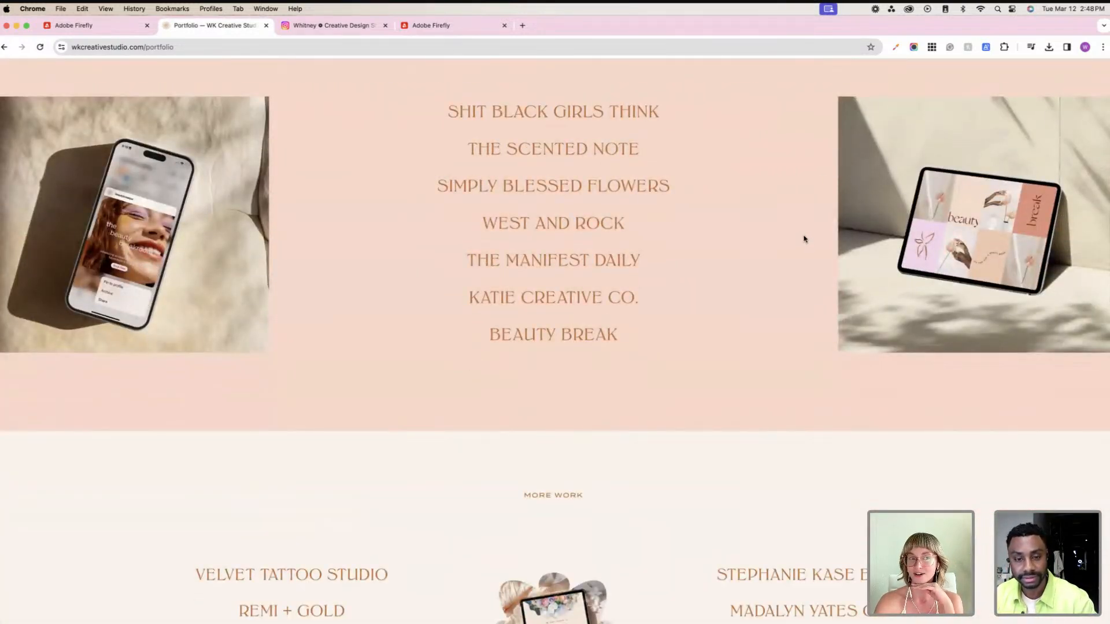
scroll(803, 239, down, 8)
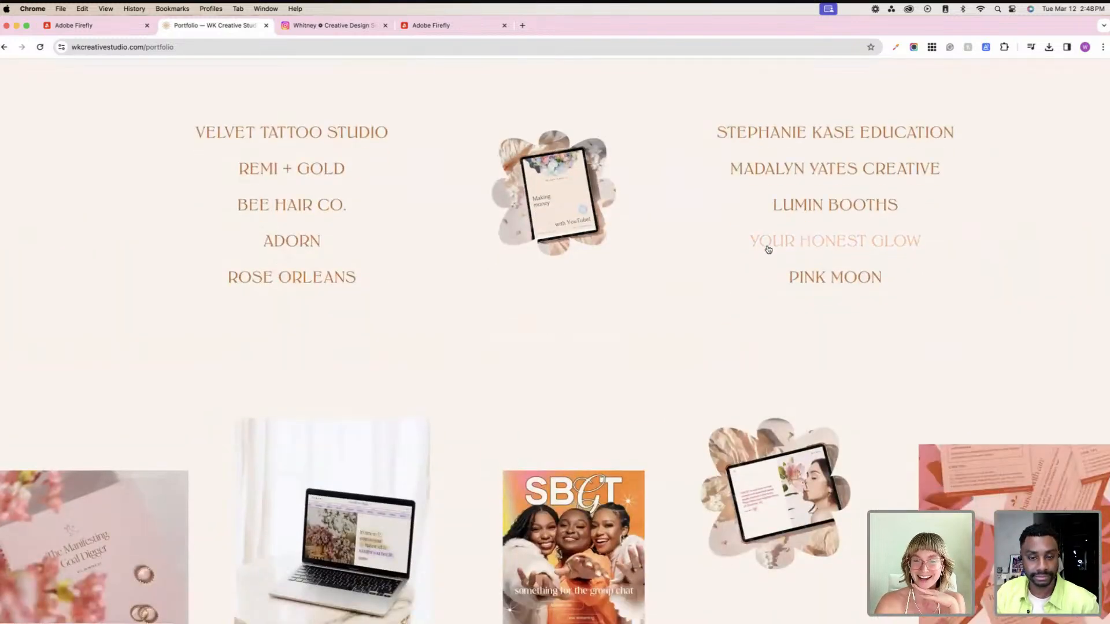
scroll(770, 247, up, 10)
scroll(769, 247, up, 4)
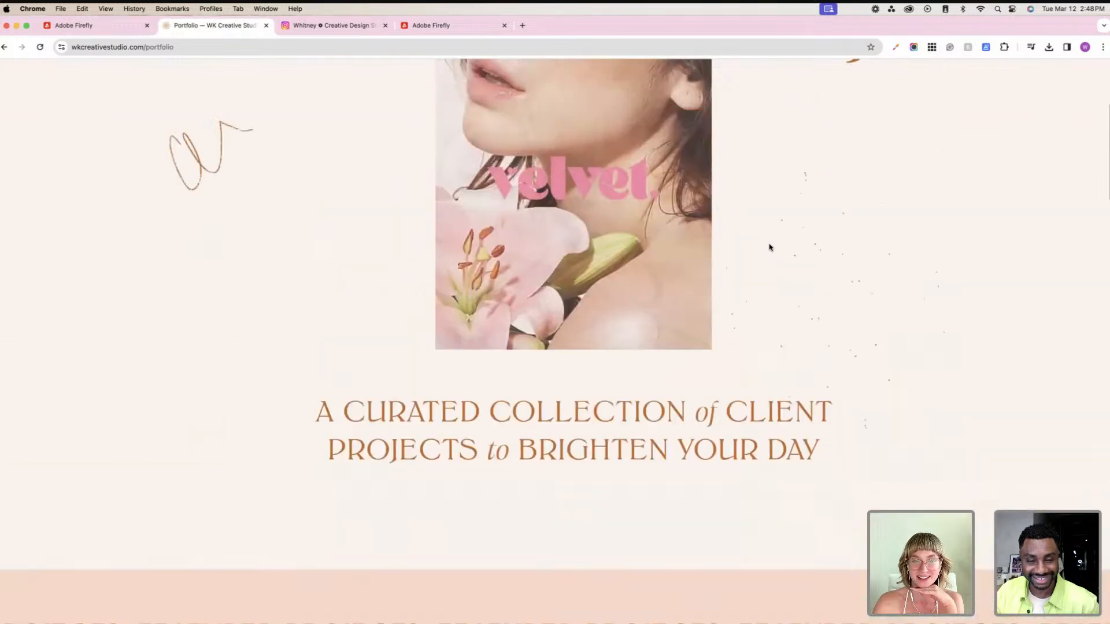
scroll(768, 245, down, 10)
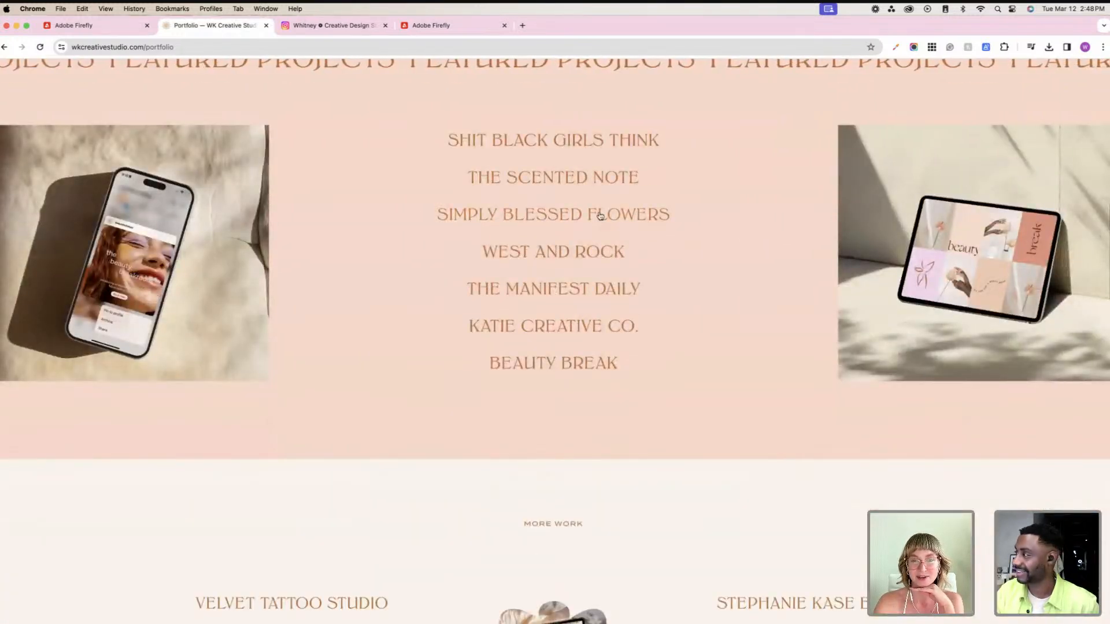
click(555, 222)
Step: Examine the Simply Blessed Flowers branding, from the logo and striped banner to the painted tagline and floral services board
scroll(623, 260, down, 3)
scroll(623, 261, down, 5)
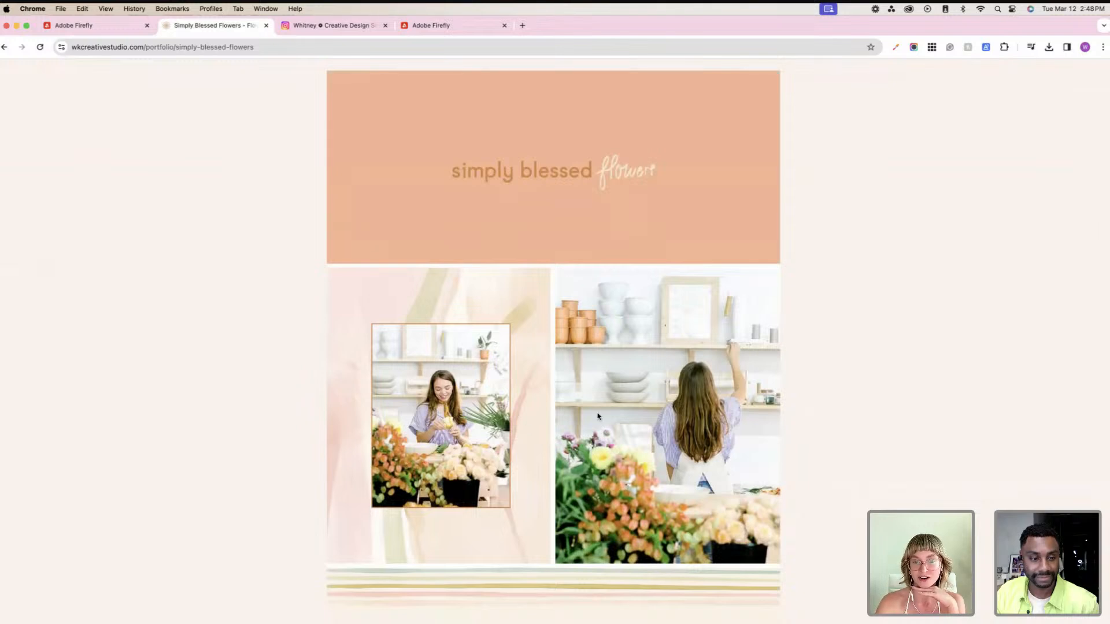
scroll(645, 263, down, 4)
scroll(645, 264, down, 2)
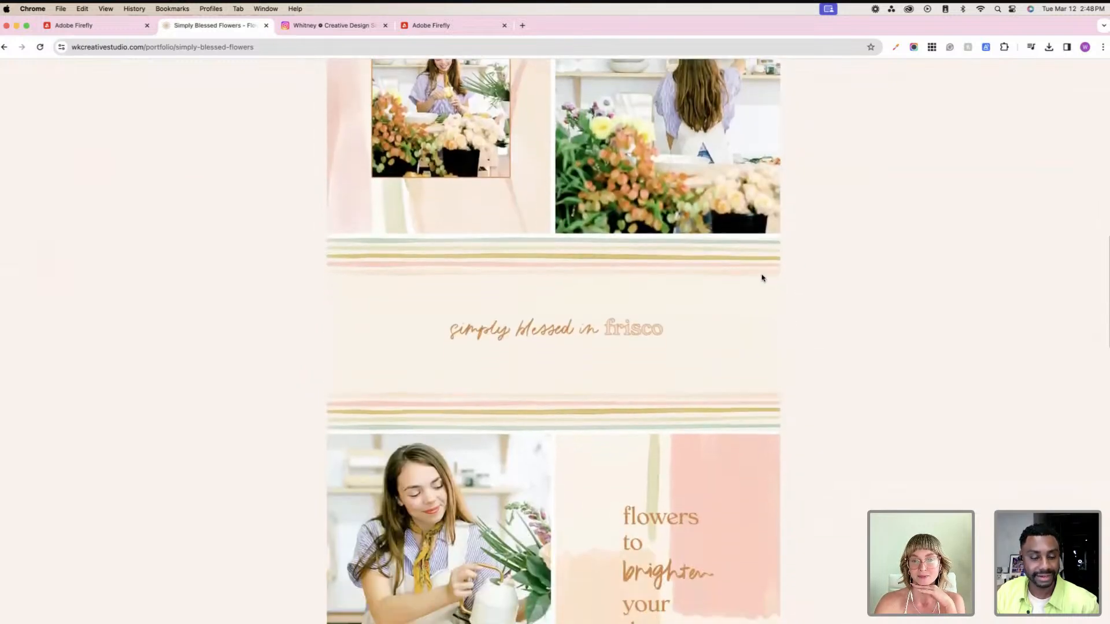
scroll(575, 412, down, 6)
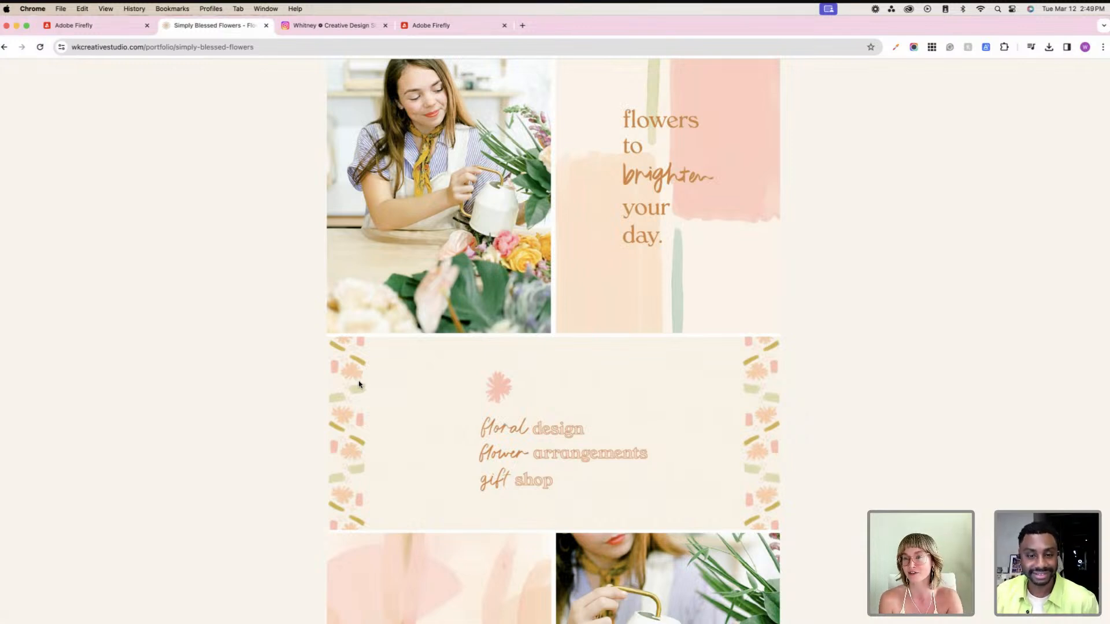
Step: Return to the portfolio page and open the Remi + Gold project from the additional work list
scroll(717, 170, up, 15)
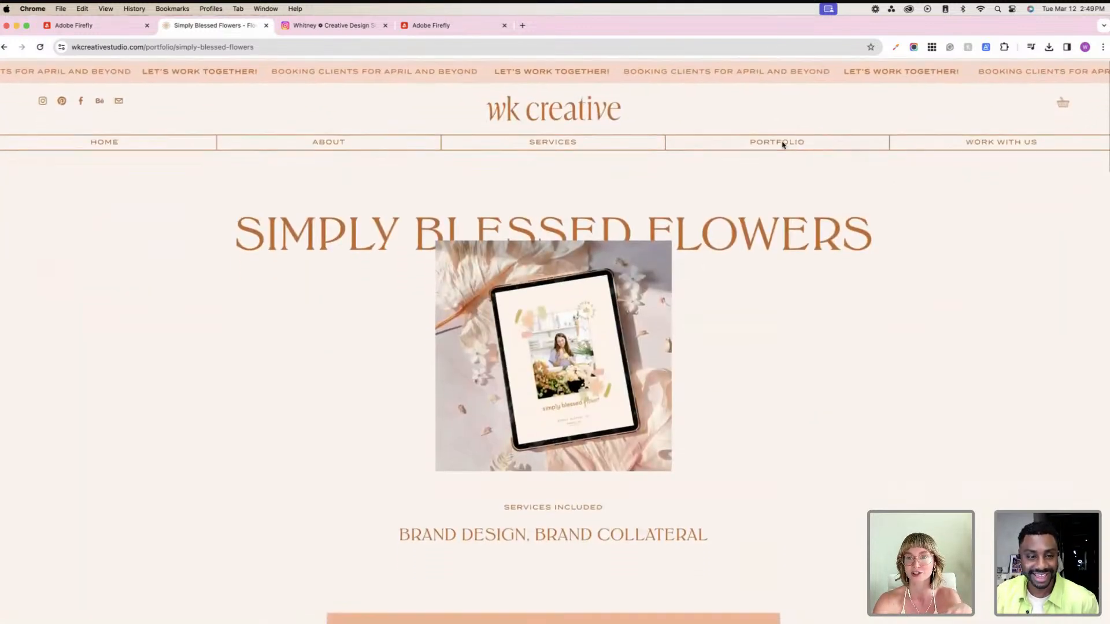
click(781, 141)
scroll(776, 289, down, 15)
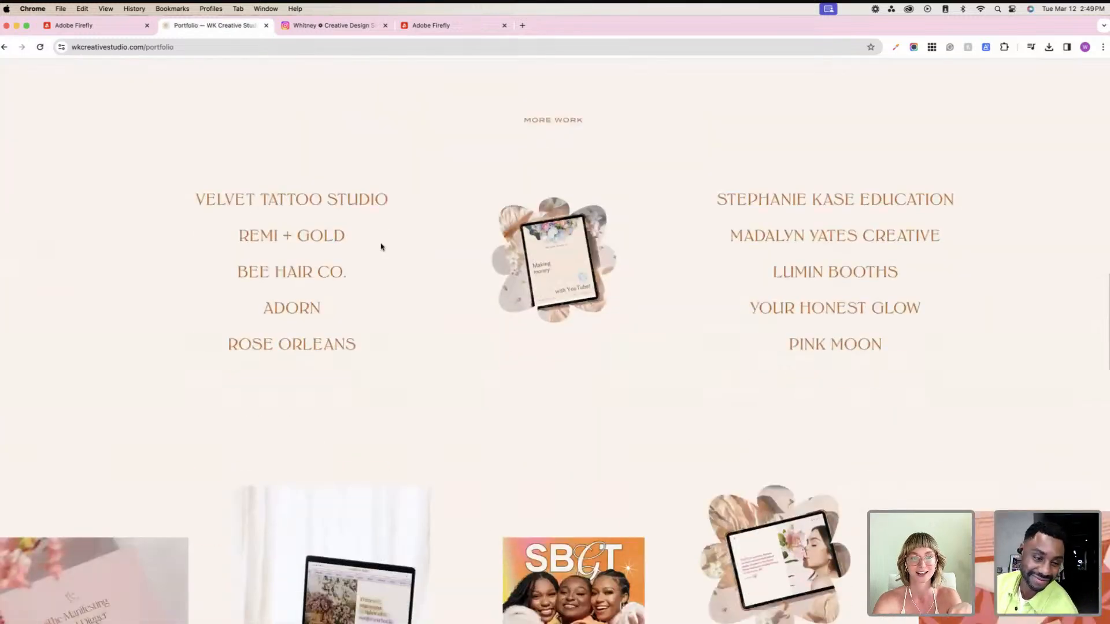
click(315, 237)
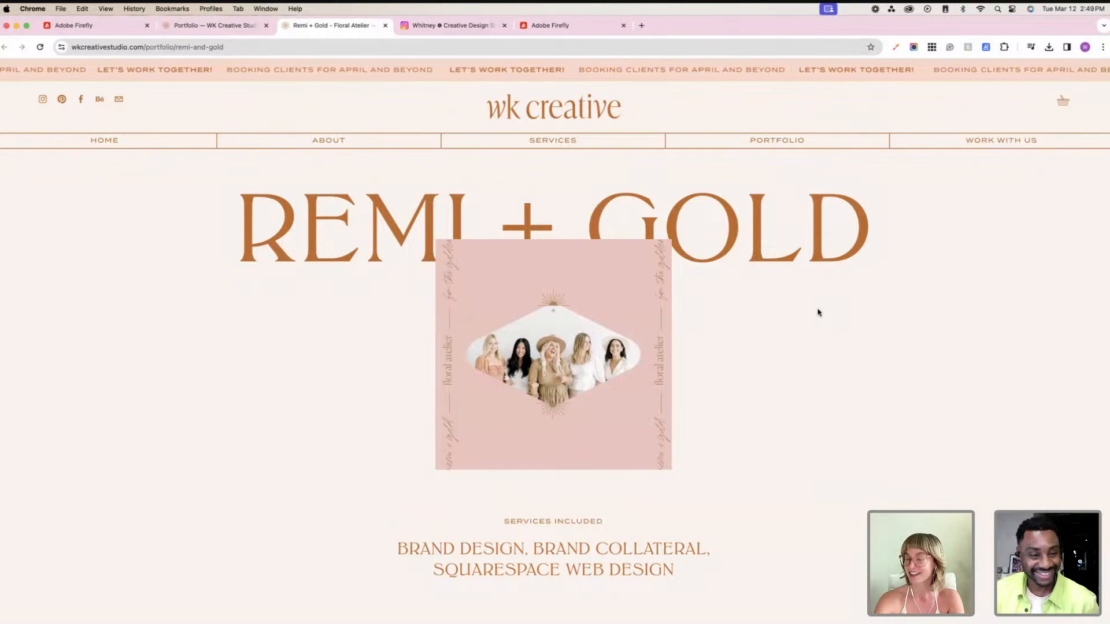
Step: Examine the Remi + Gold brand boards, from the main logo and desert landscape illustration to the sunburst marks and printed cards
scroll(817, 312, down, 6)
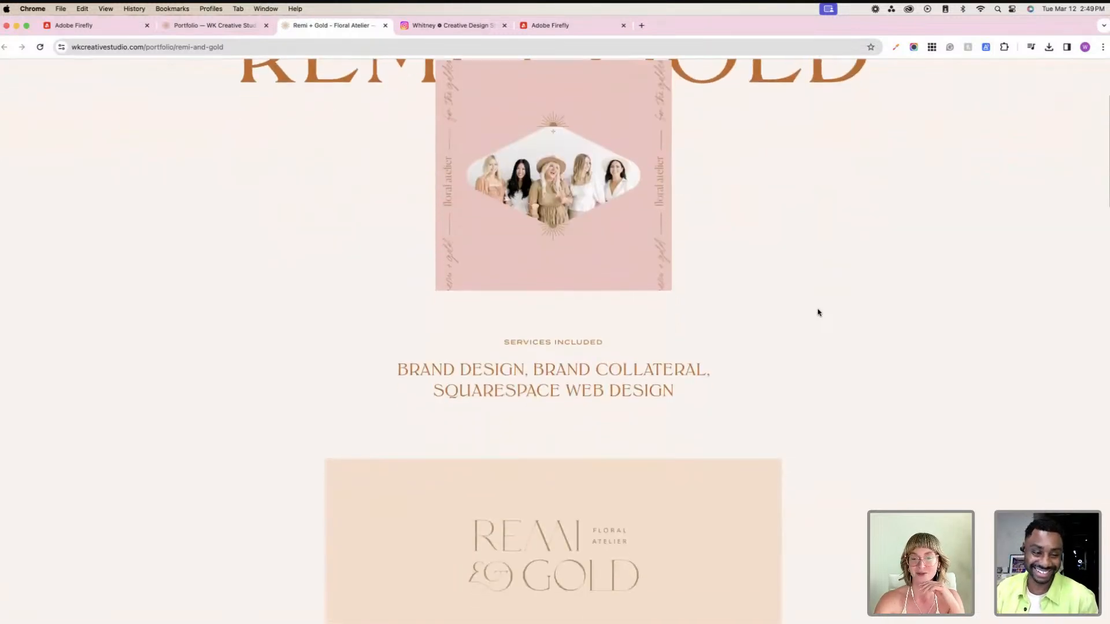
scroll(817, 312, down, 3)
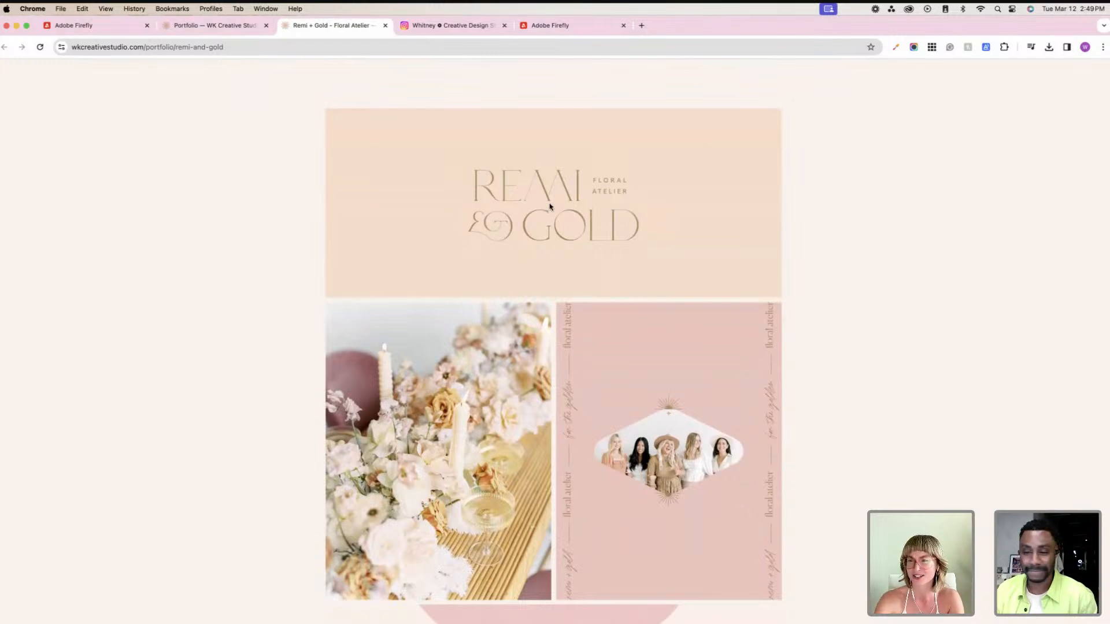
scroll(553, 208, down, 6)
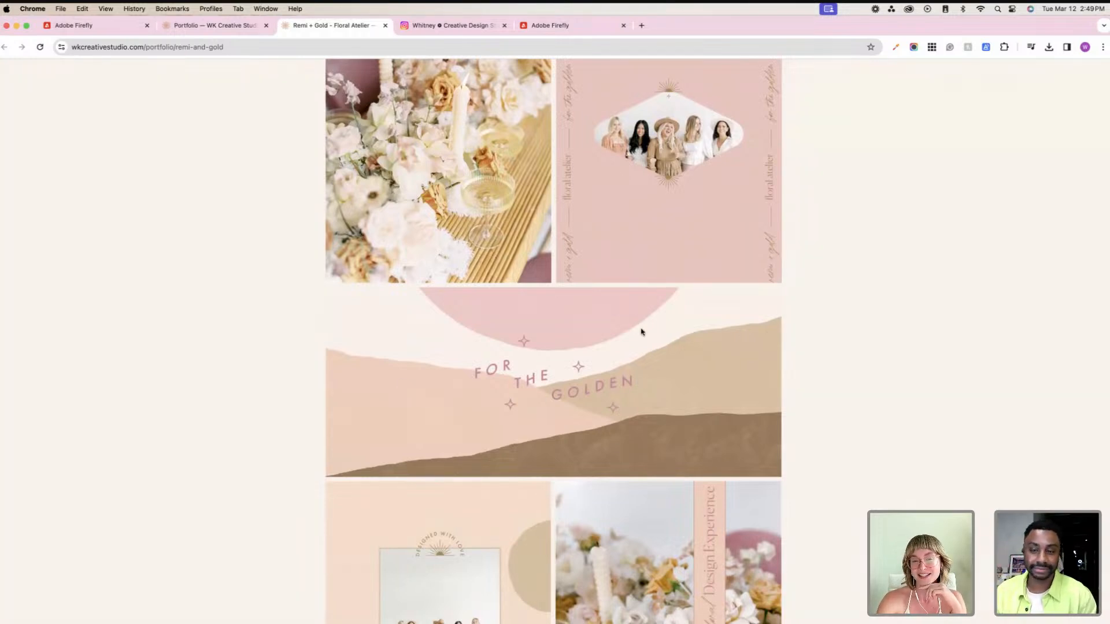
scroll(792, 367, down, 2)
scroll(792, 368, down, 3)
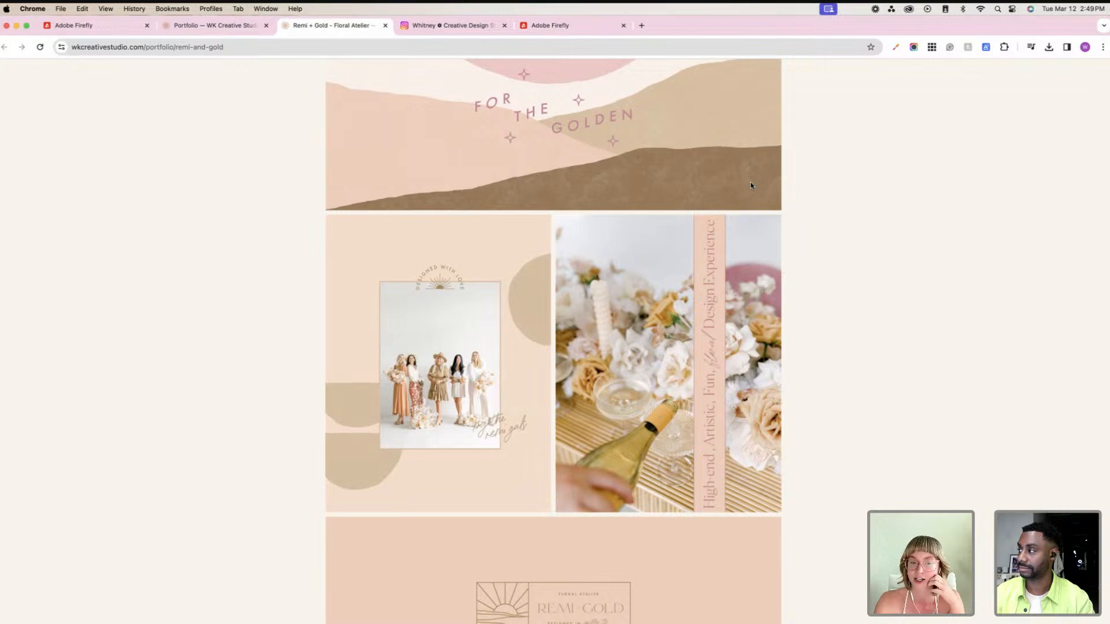
scroll(746, 188, down, 1)
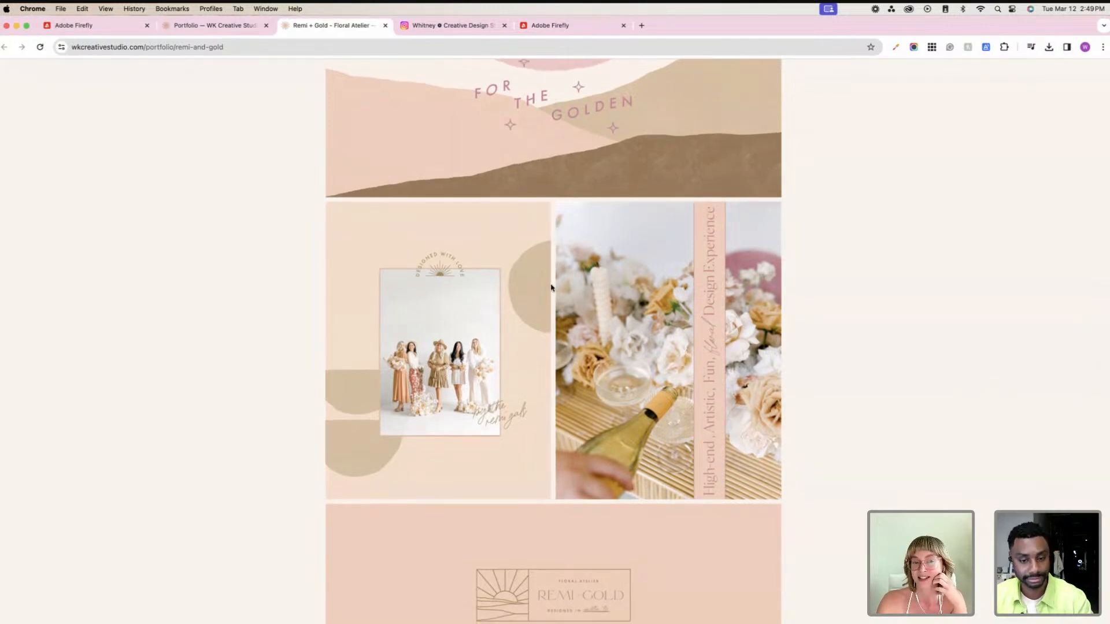
scroll(550, 287, down, 10)
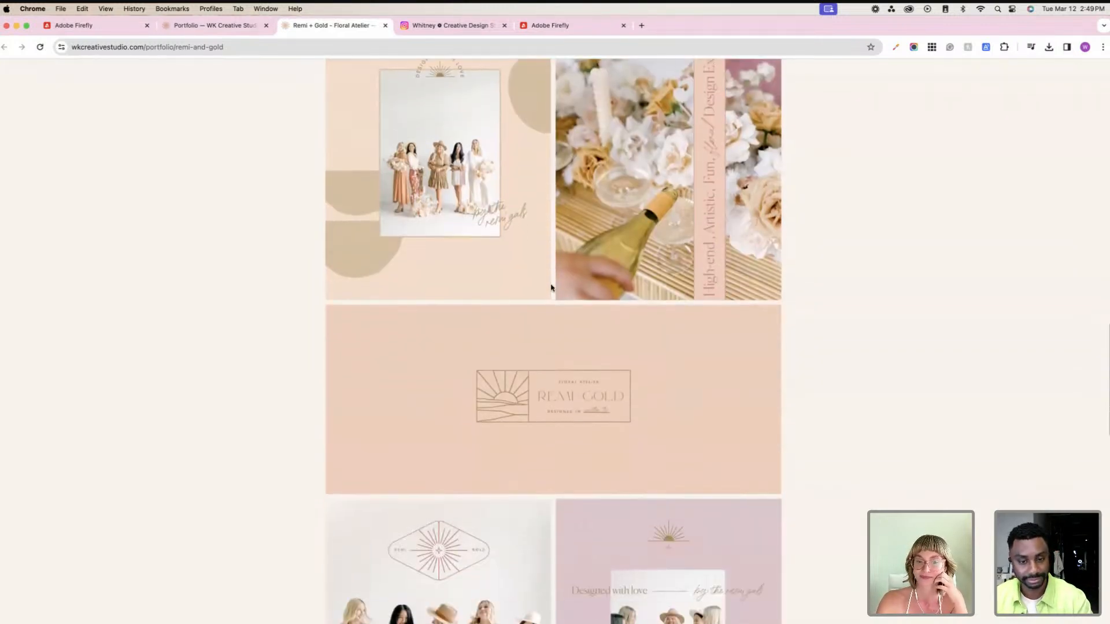
scroll(550, 287, down, 8)
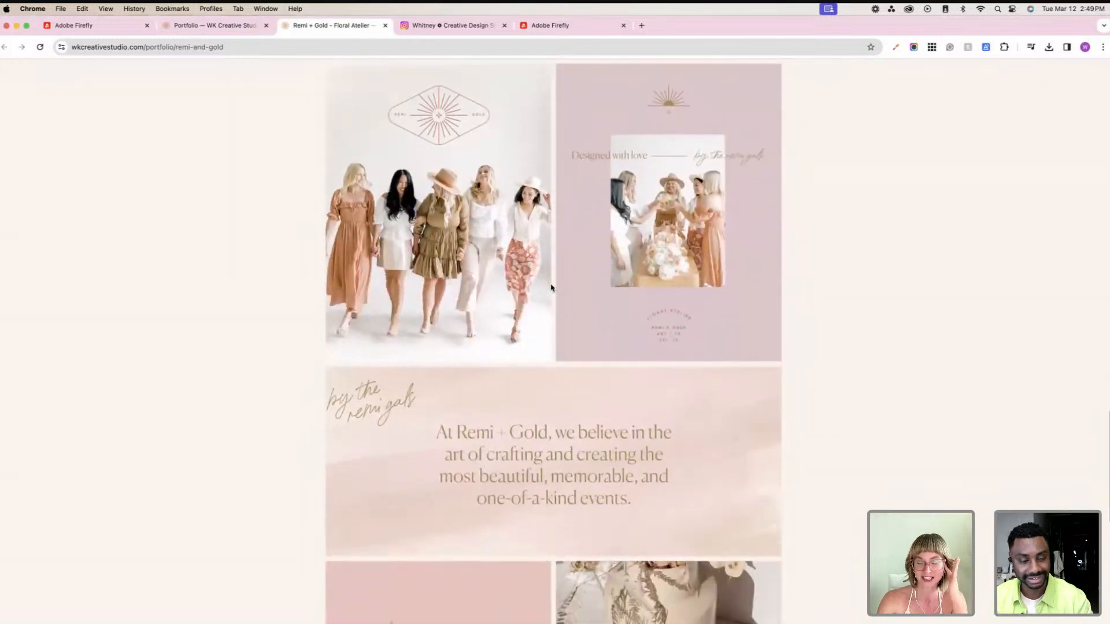
scroll(551, 288, down, 5)
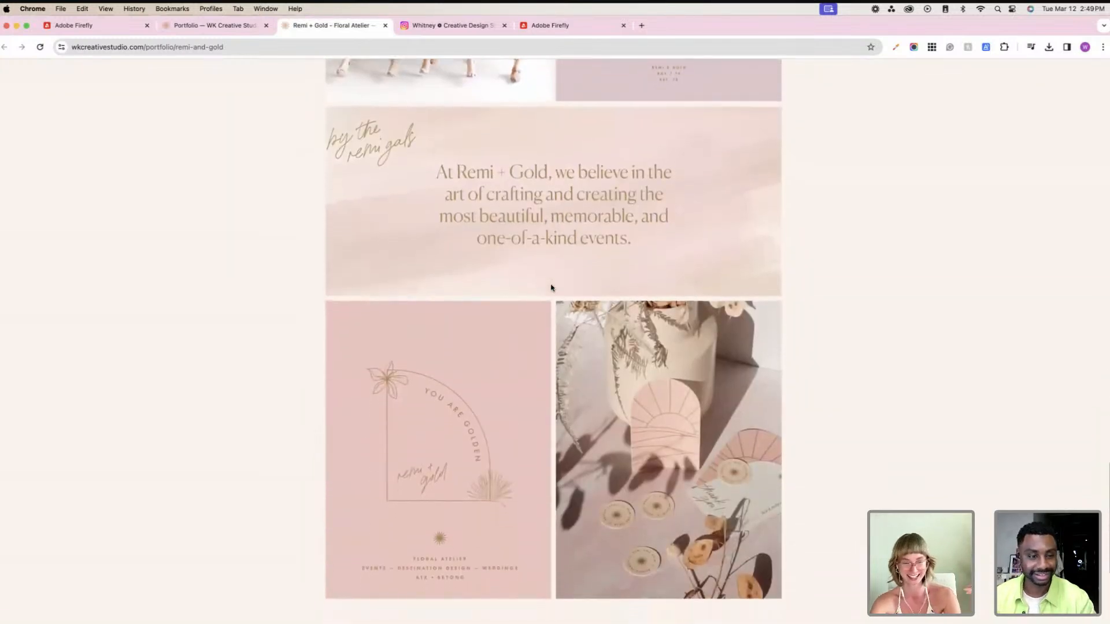
Step: Review the Remi + Gold boards again from the printed cards back to the project heading
scroll(840, 301, up, 5)
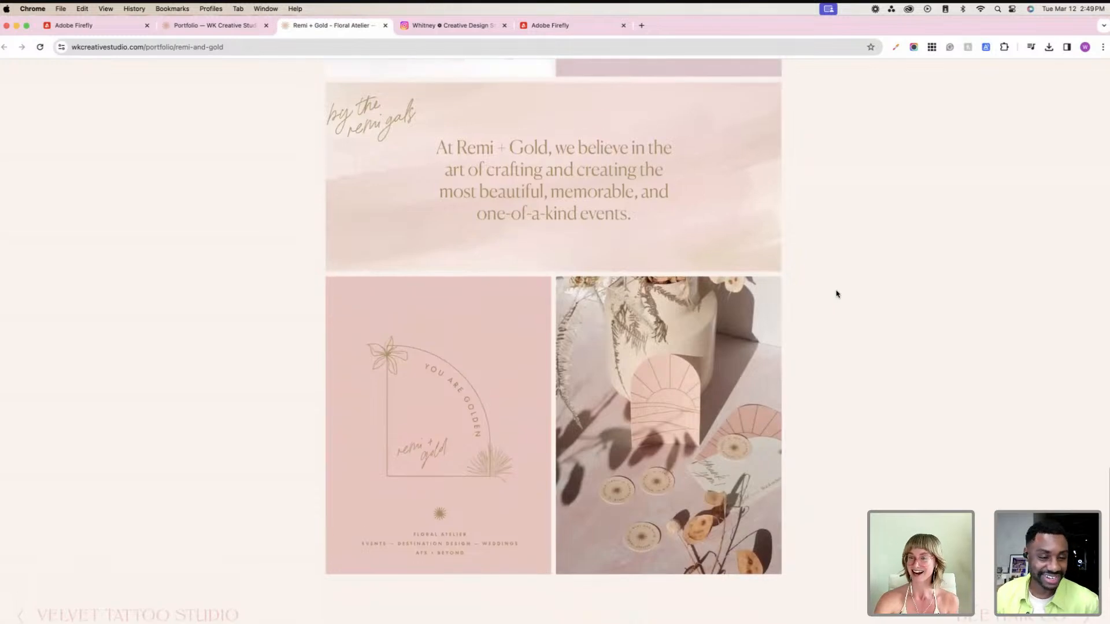
scroll(836, 294, up, 14)
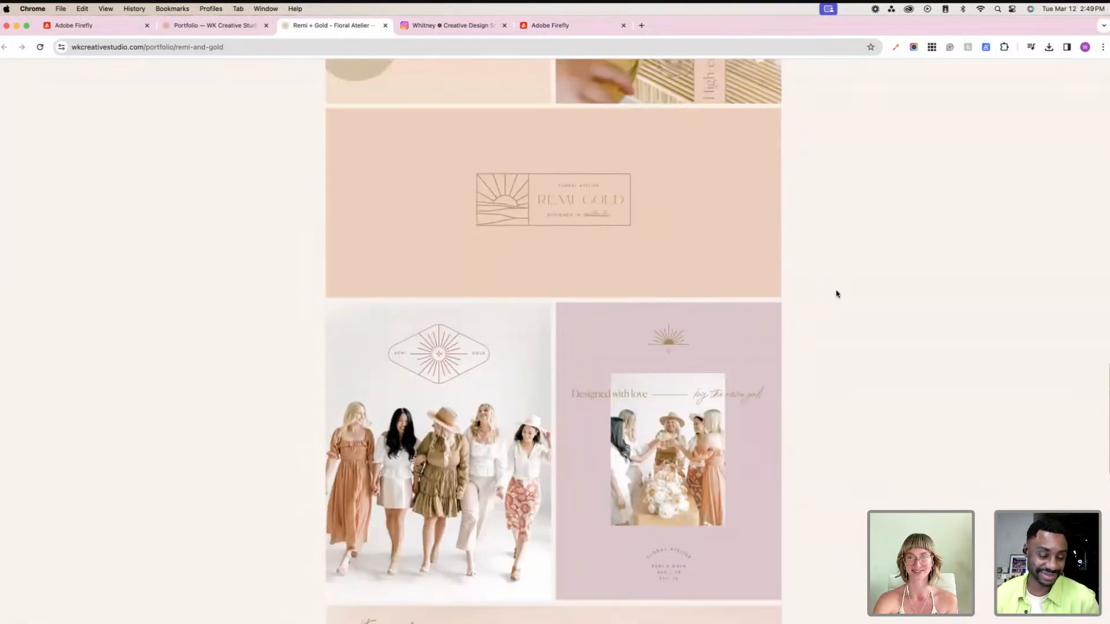
scroll(836, 294, up, 20)
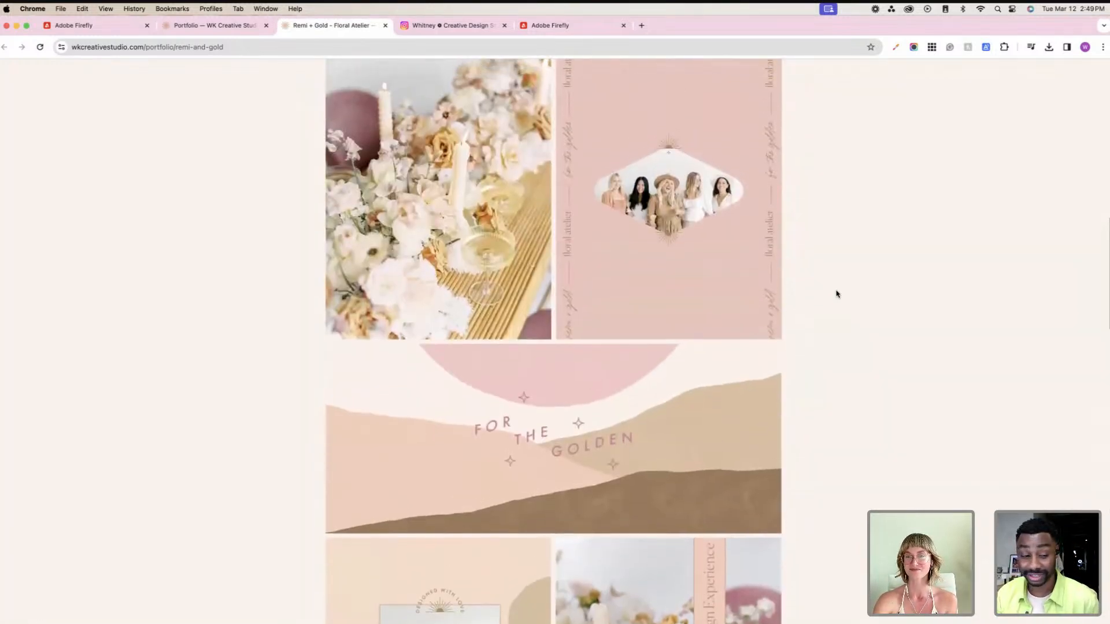
scroll(836, 294, up, 5)
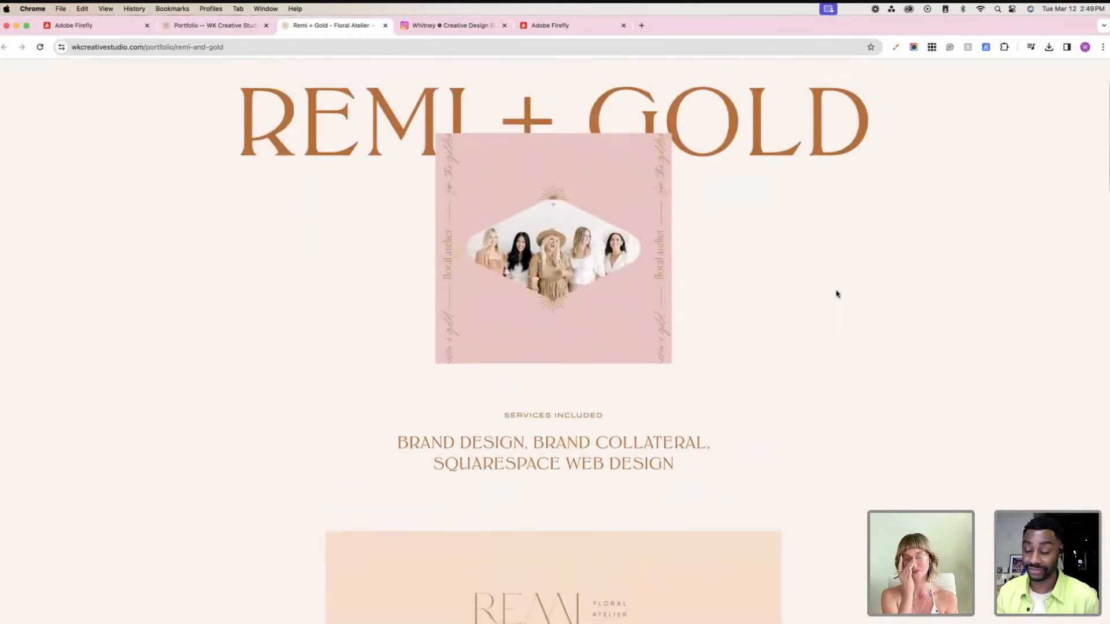
scroll(836, 294, up, 3)
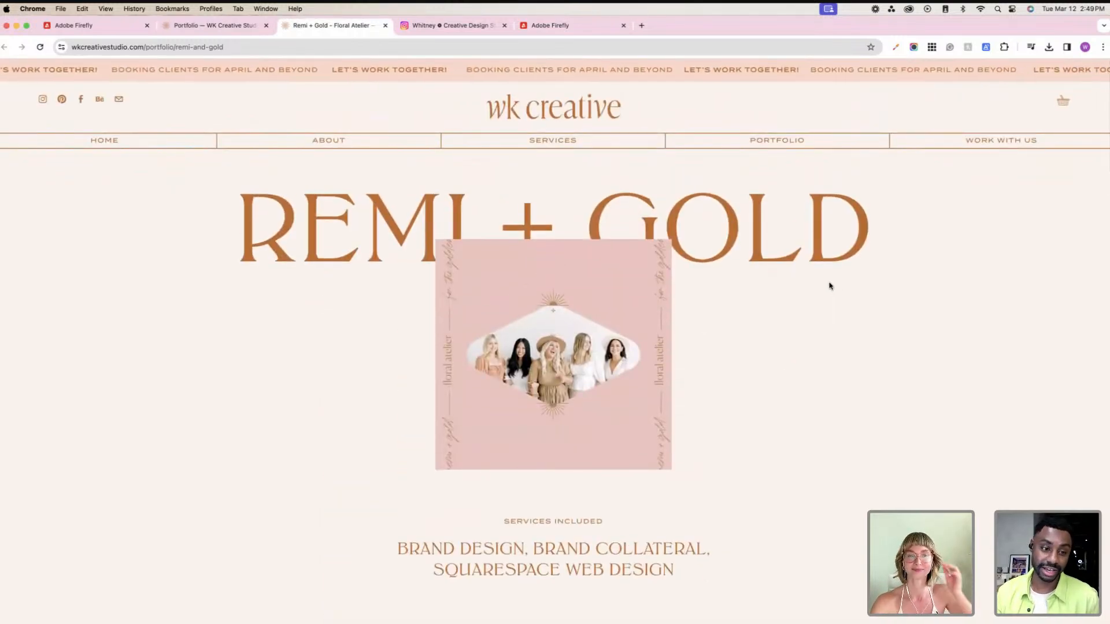
Step: Return to the portfolio page and open the Shit Black Girls Think project from the featured projects
click(806, 146)
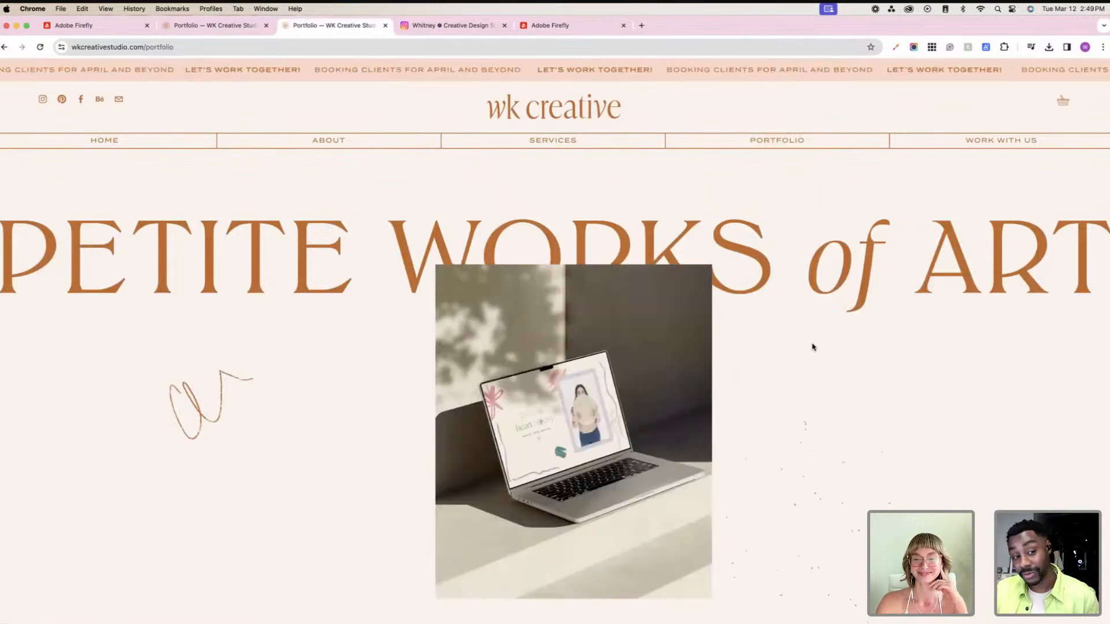
scroll(812, 346, down, 15)
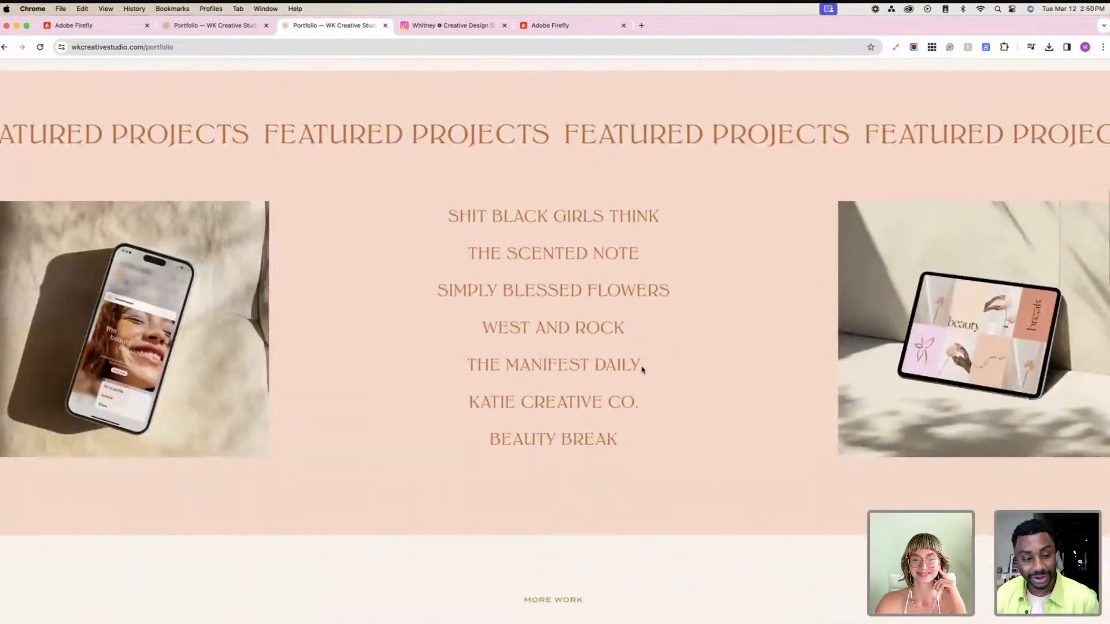
click(570, 216)
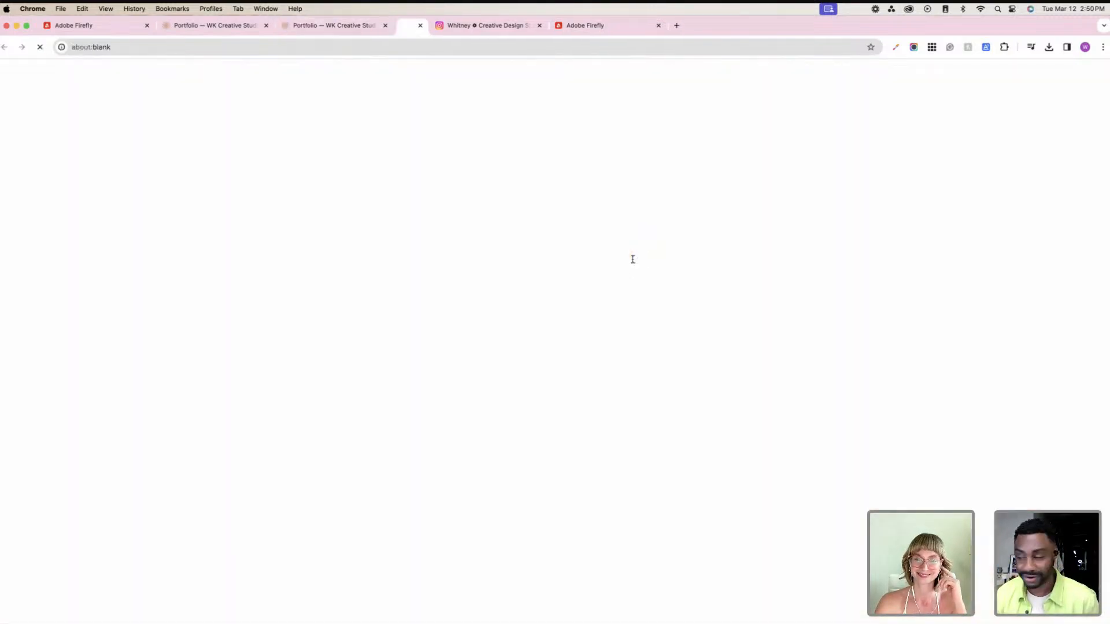
Step: Examine the Shit Black Girls Think brand boards, from the starry logo banner through the orange, pink and green character cards and back
scroll(778, 300, down, 8)
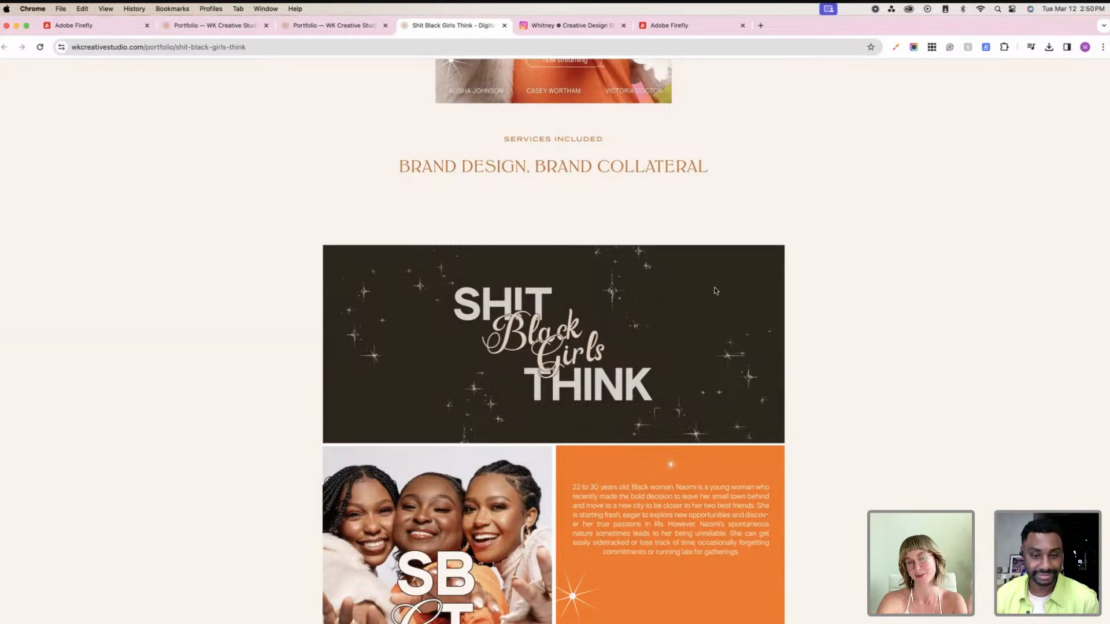
scroll(773, 285, down, 5)
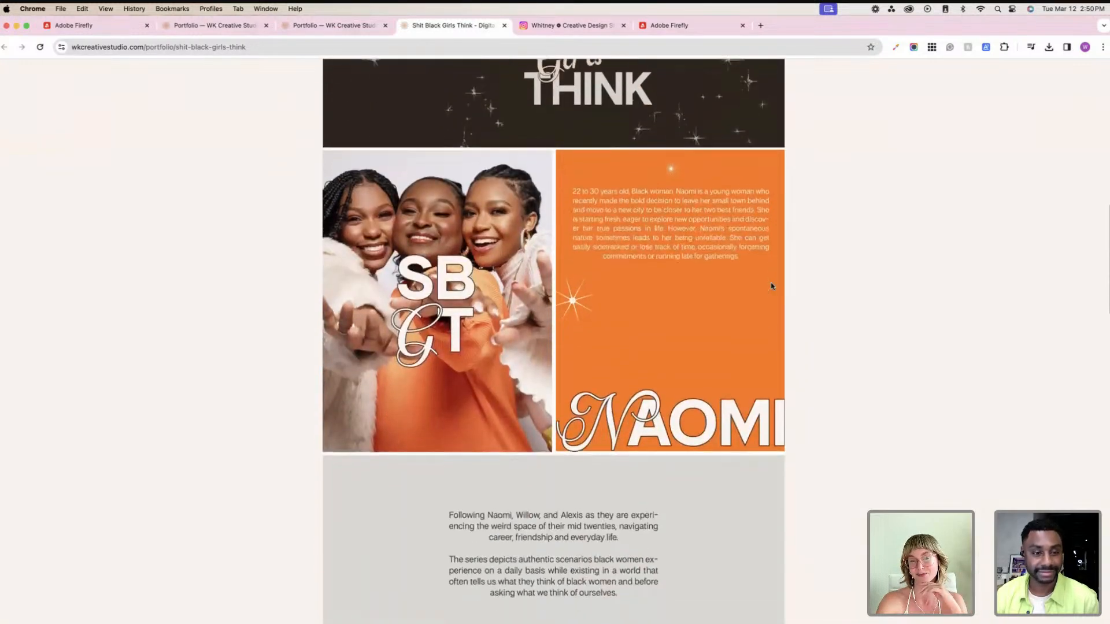
scroll(773, 307, down, 5)
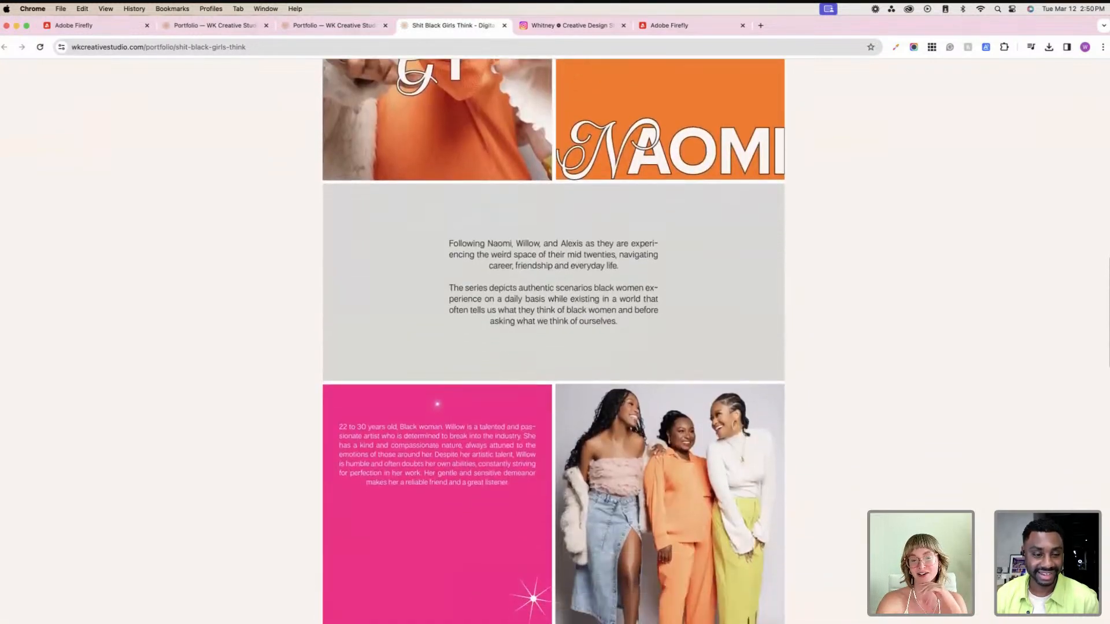
scroll(688, 344, up, 1)
scroll(701, 335, down, 5)
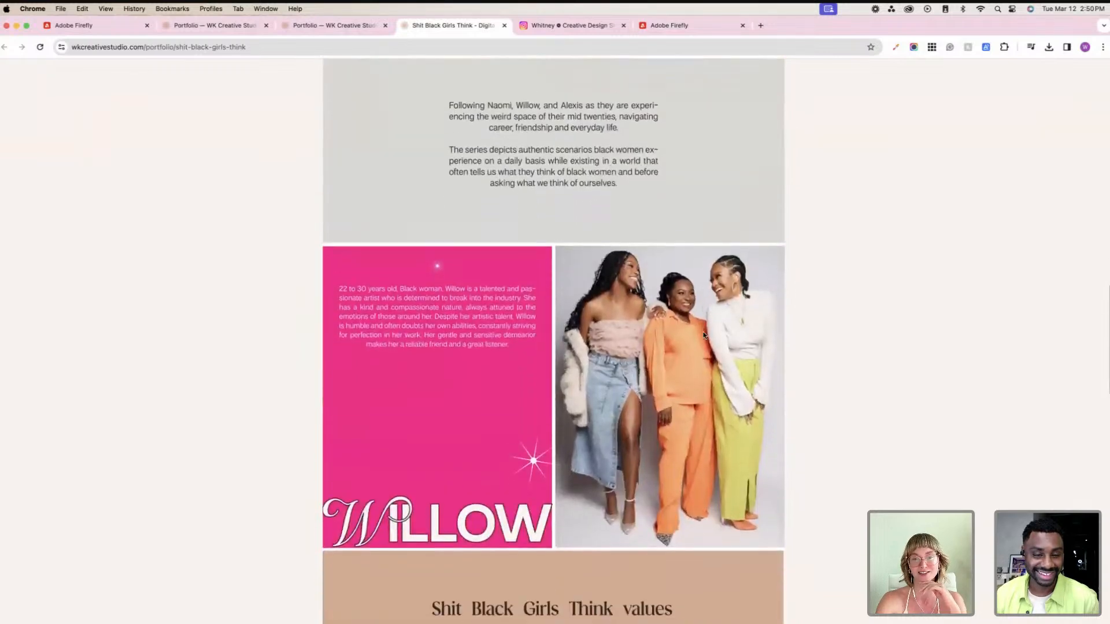
scroll(675, 408, down, 8)
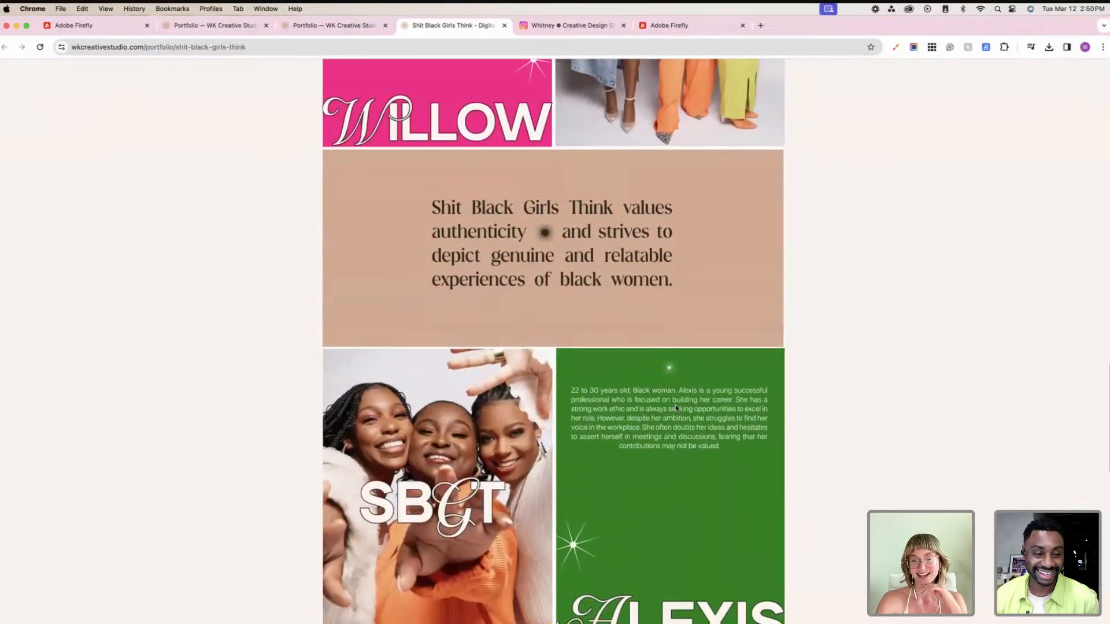
scroll(675, 408, up, 3)
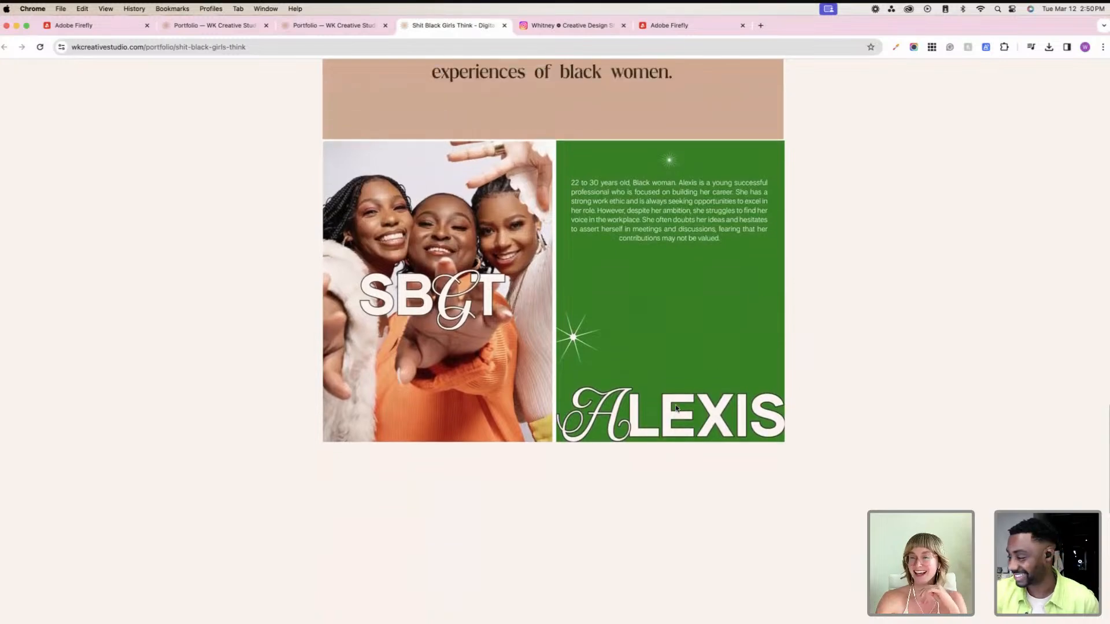
scroll(675, 408, up, 10)
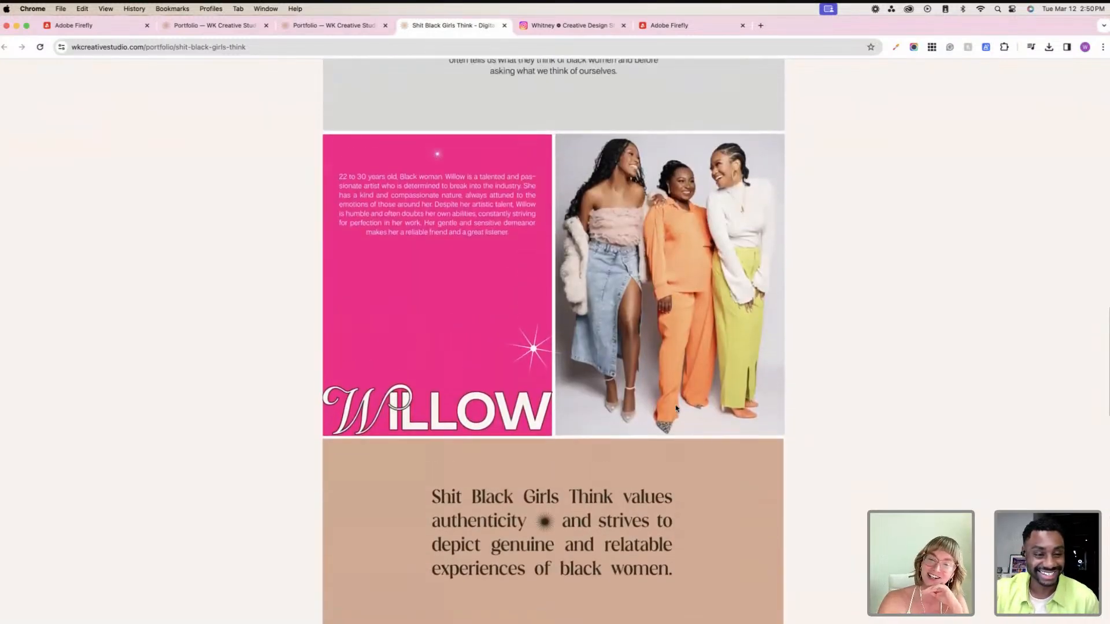
scroll(675, 408, up, 10)
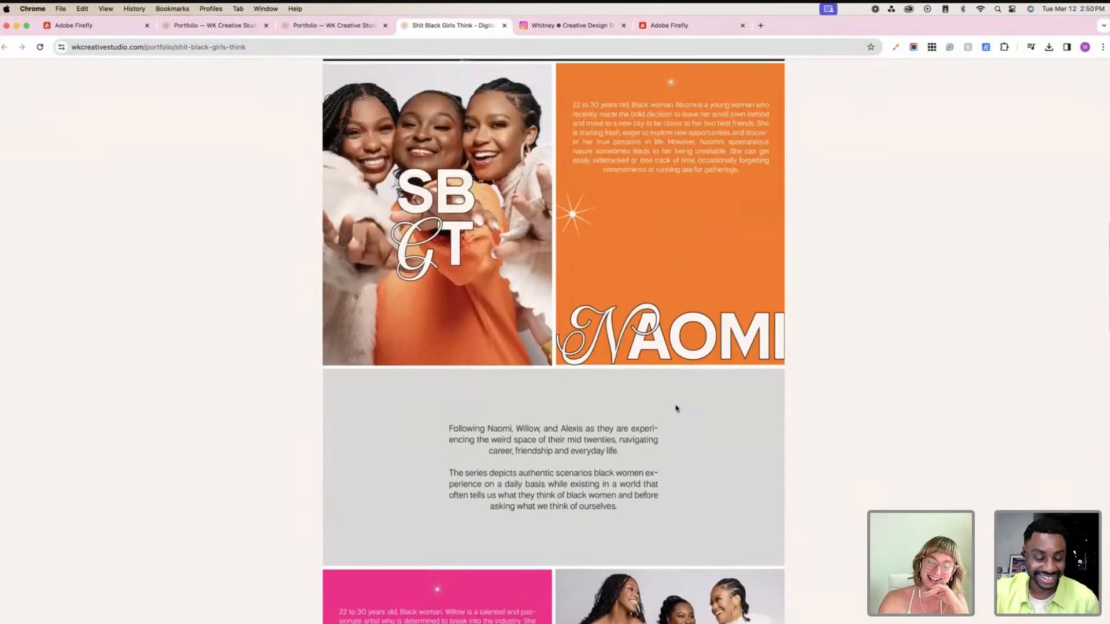
scroll(675, 408, up, 10)
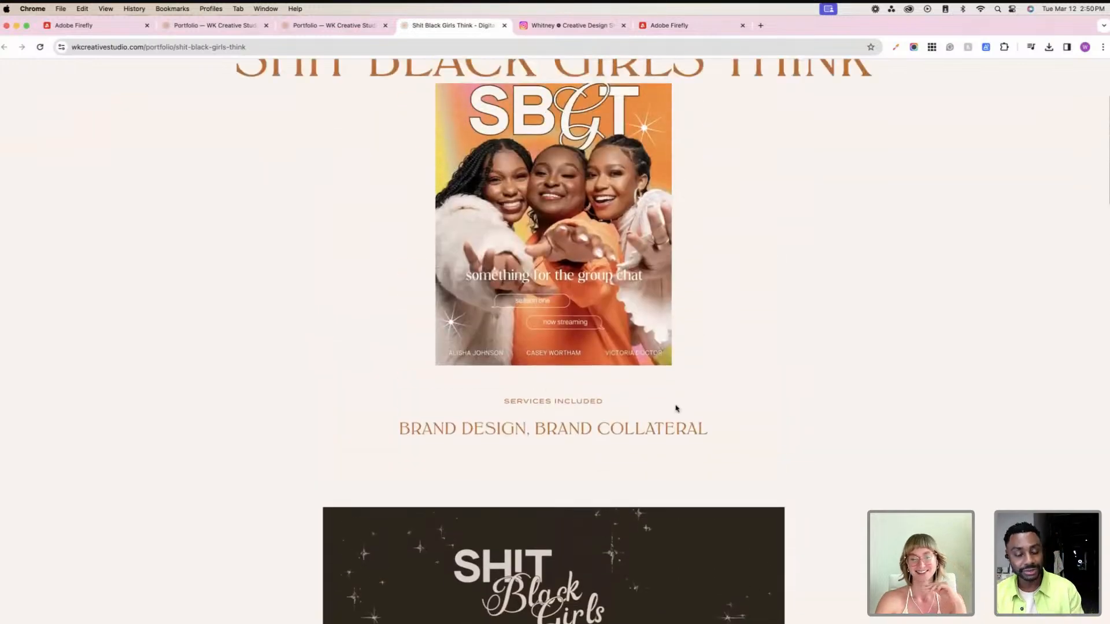
Step: Return to the portfolio page and open the Beauty Break project from the featured projects
scroll(675, 408, up, 1)
click(790, 147)
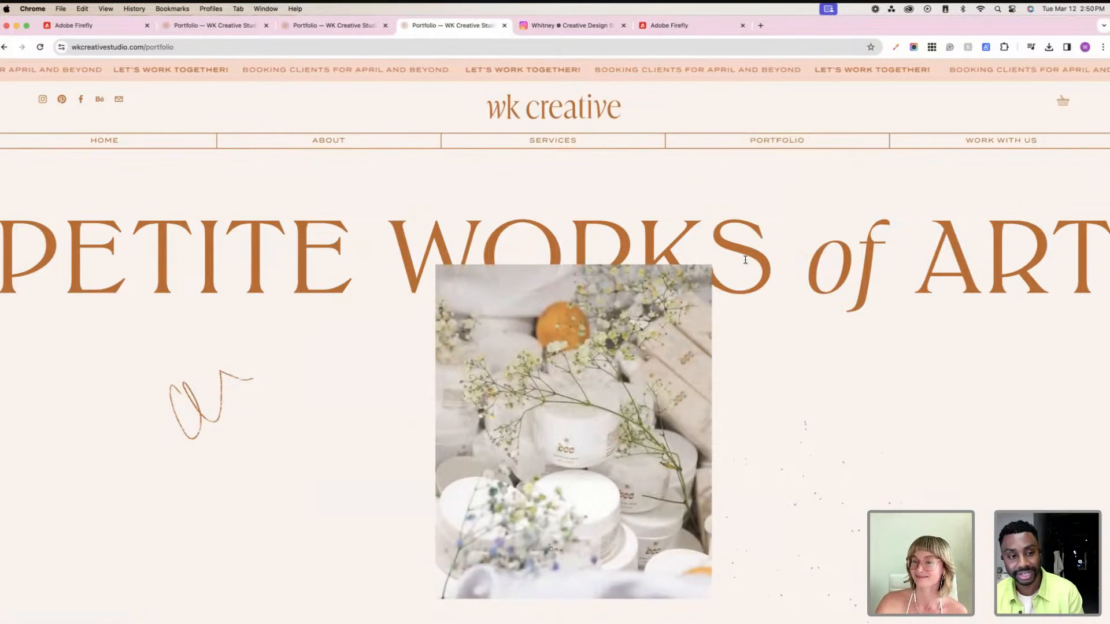
scroll(745, 260, down, 15)
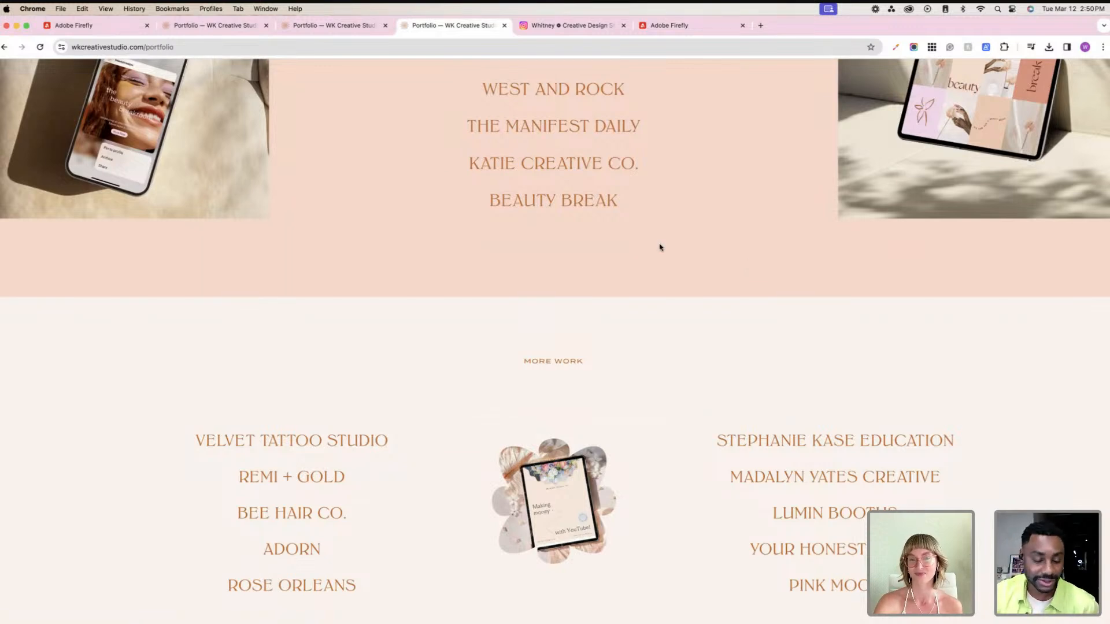
click(597, 206)
Step: Examine the Beauty Break brand boards, including the main logo, flower-mark color swatches, skin tone palette, tagline cards and makeup photo banner
scroll(750, 265, down, 5)
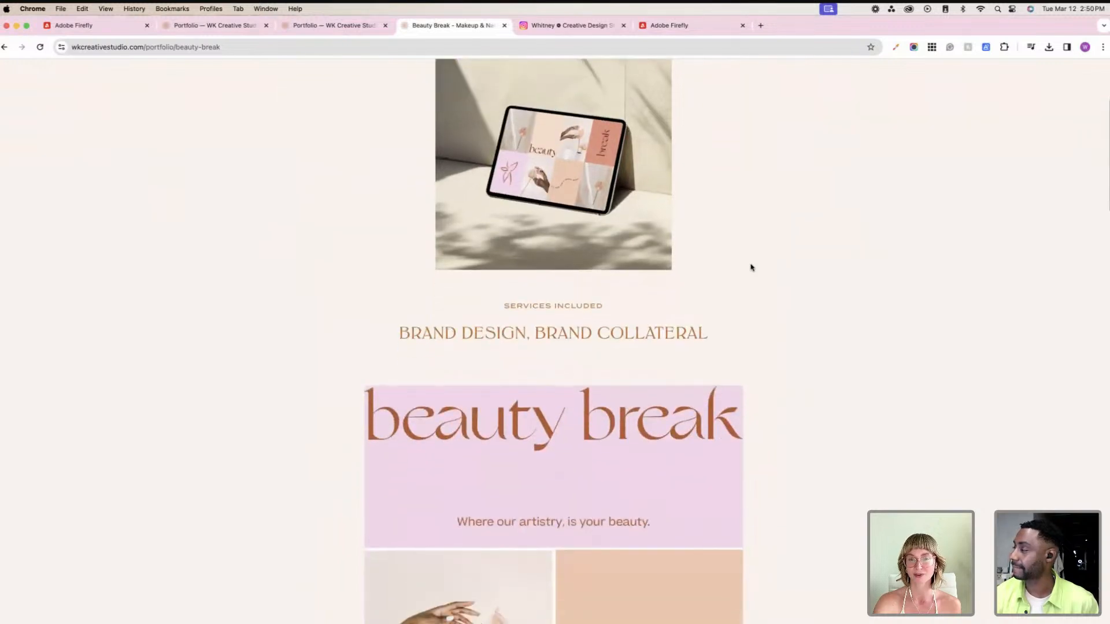
scroll(750, 267, down, 6)
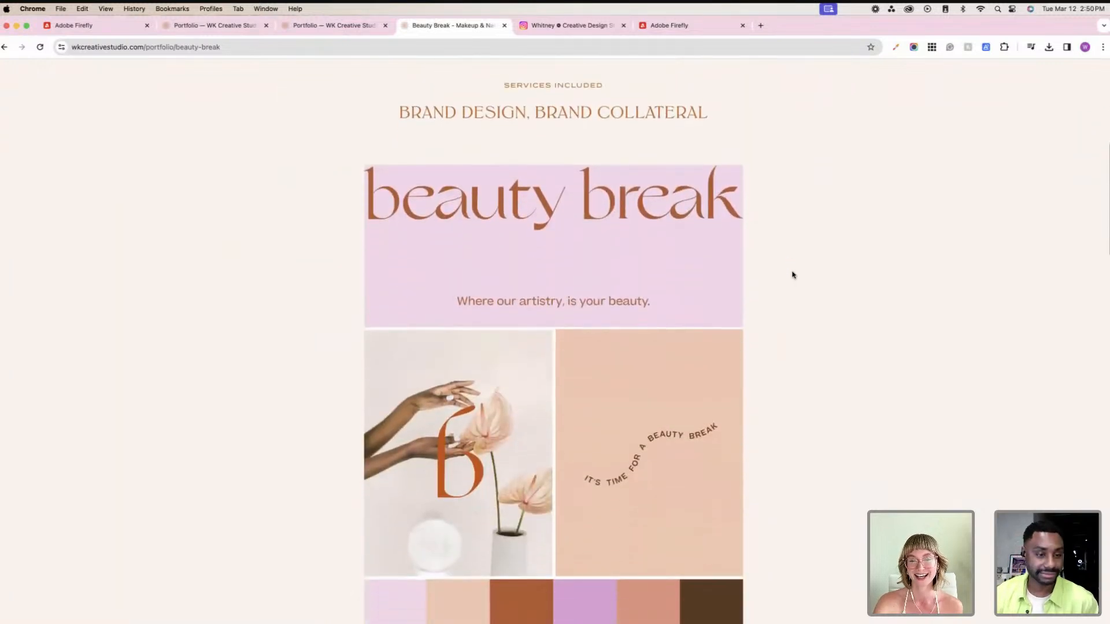
scroll(794, 275, down, 5)
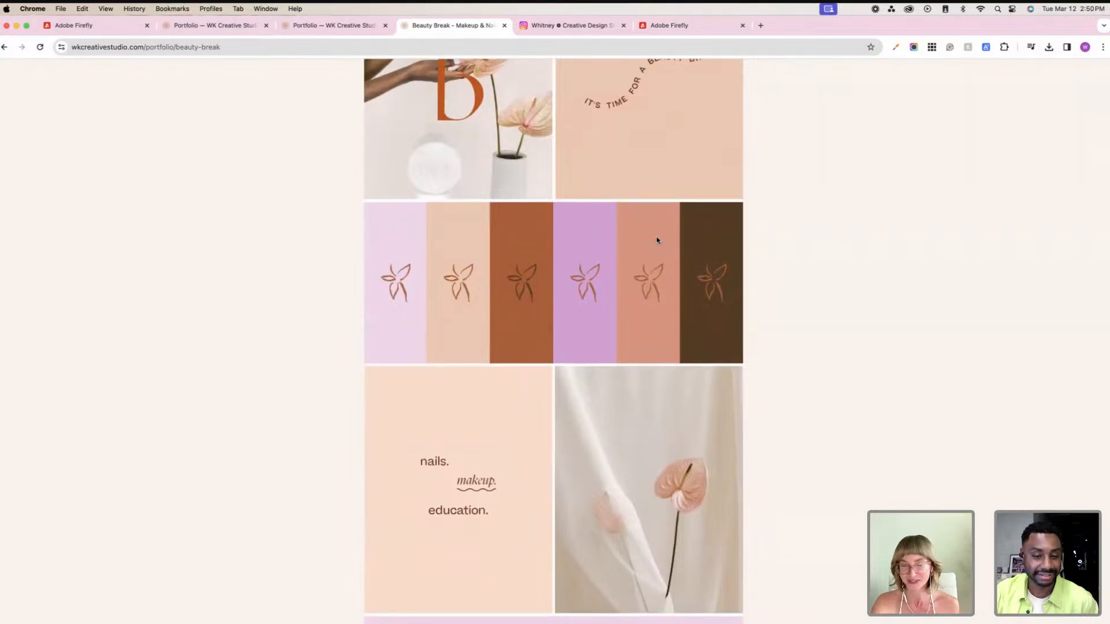
scroll(656, 239, down, 5)
scroll(656, 240, down, 10)
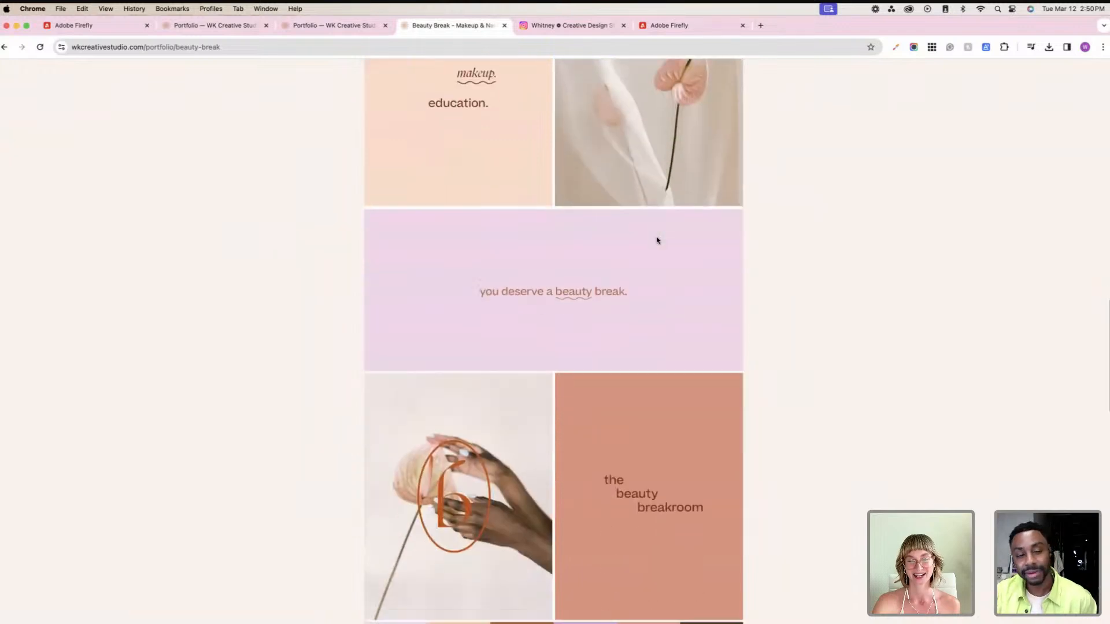
scroll(656, 240, down, 5)
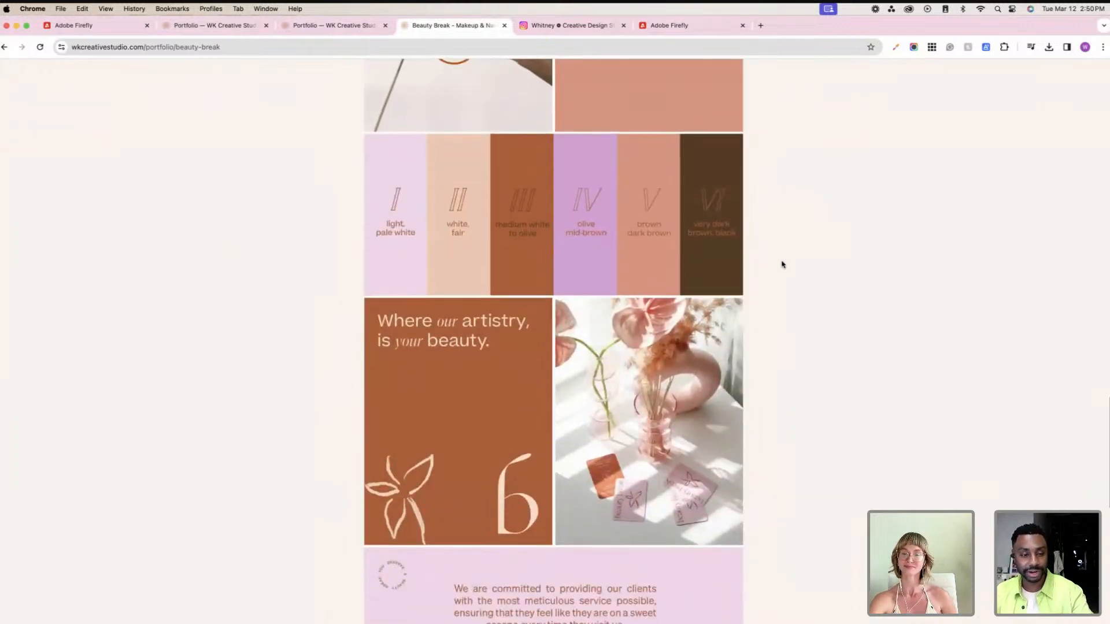
scroll(845, 277, down, 3)
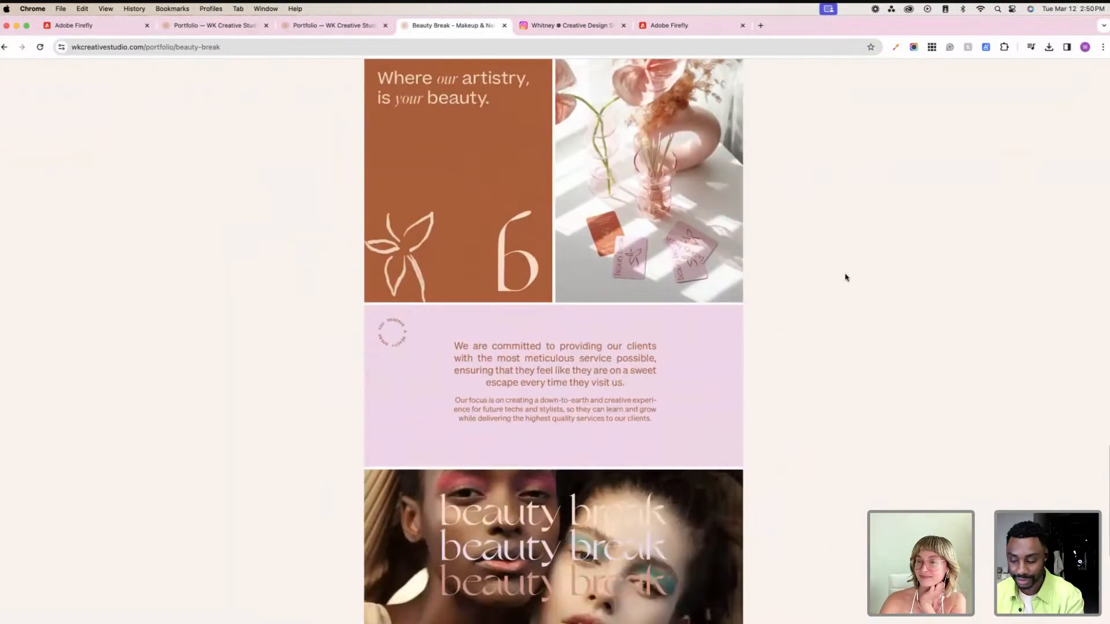
scroll(845, 277, up, 20)
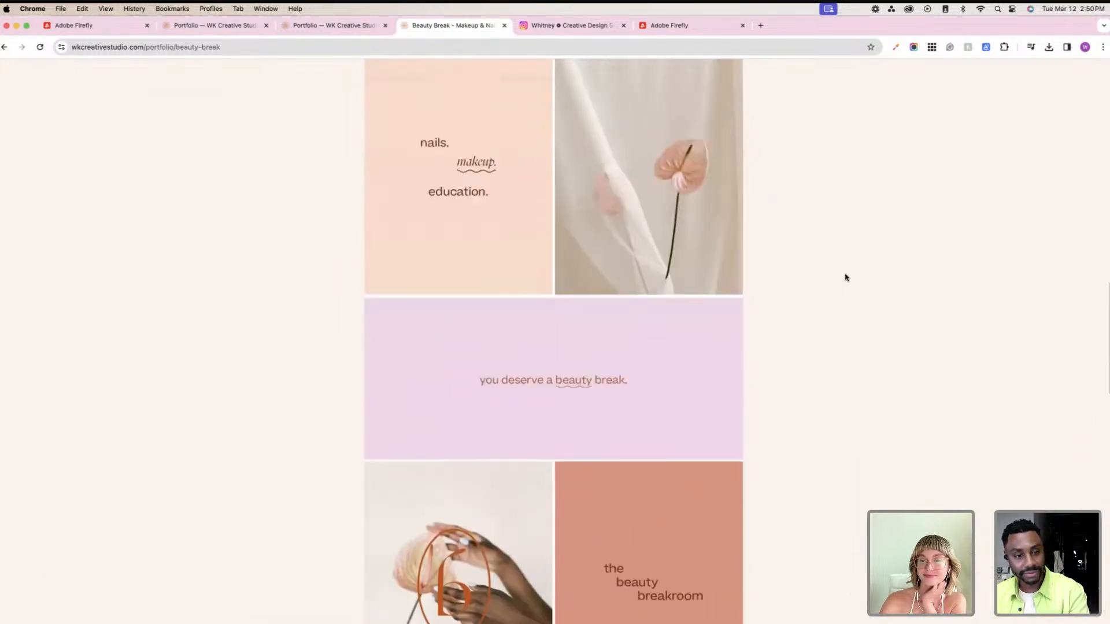